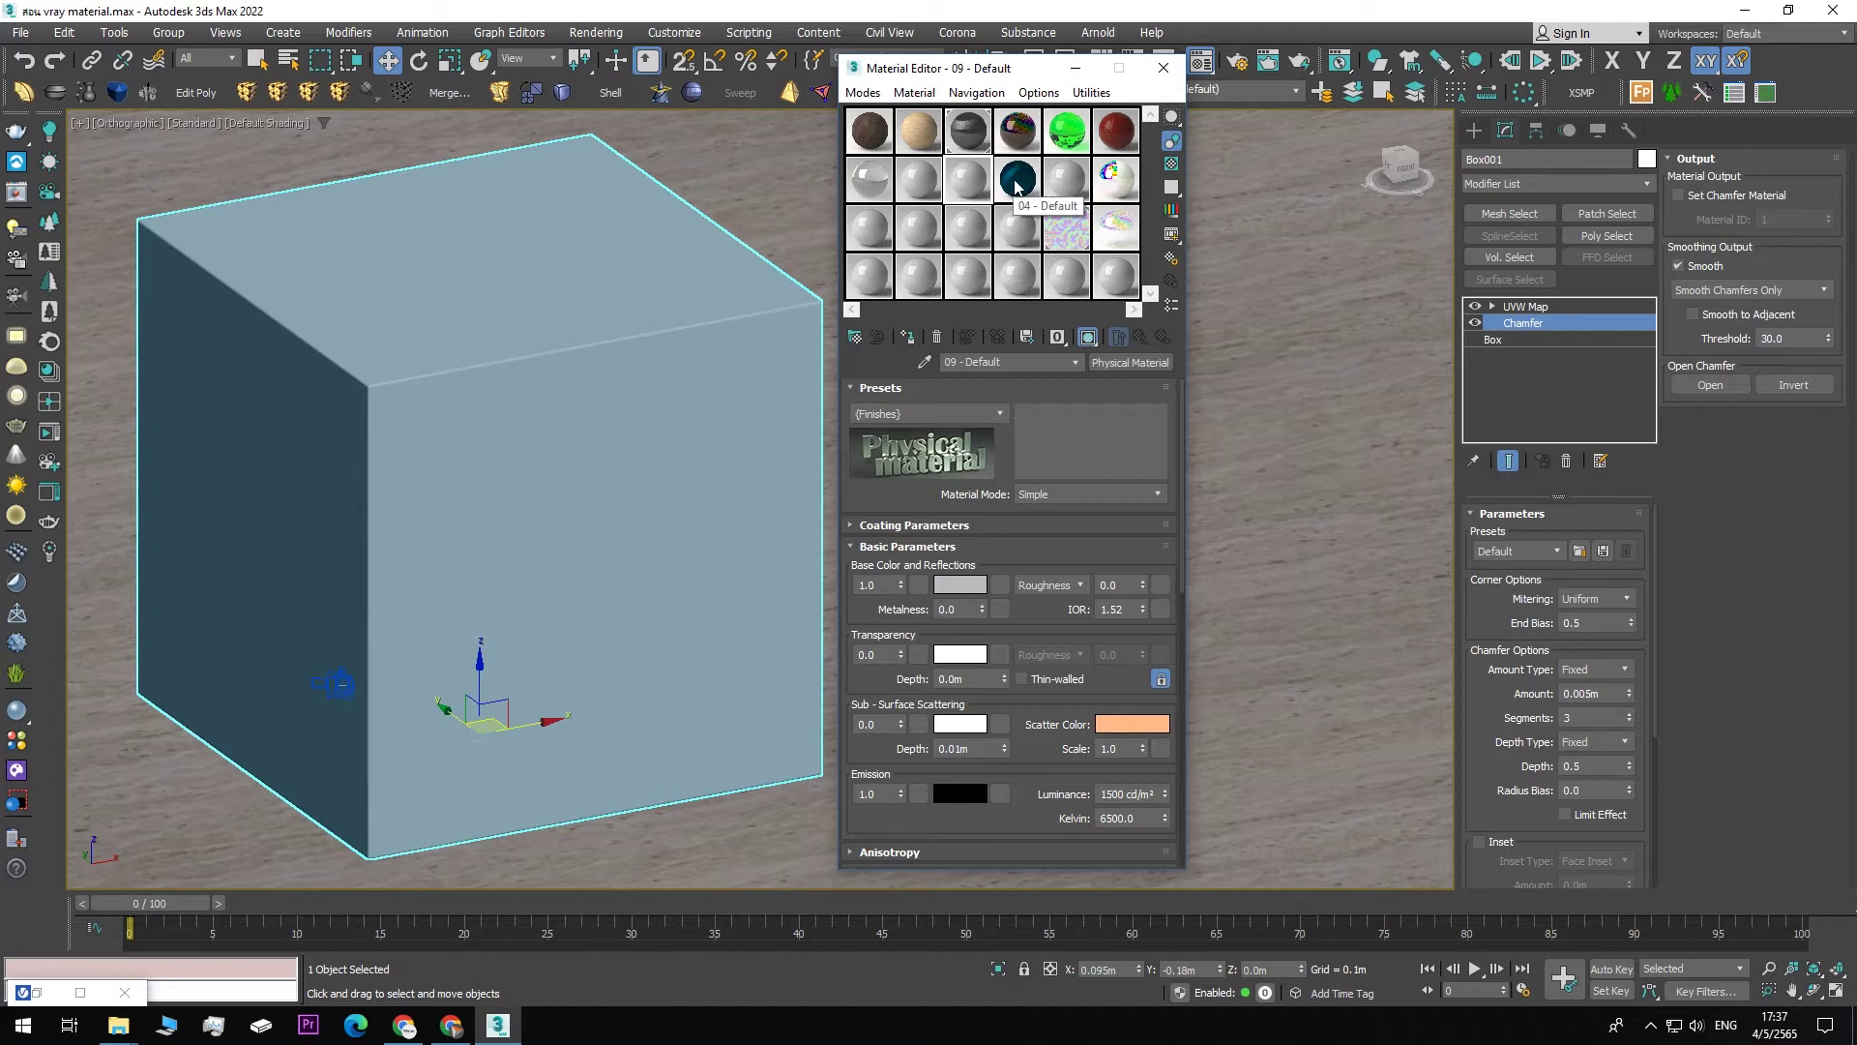
pyautogui.click(918, 179)
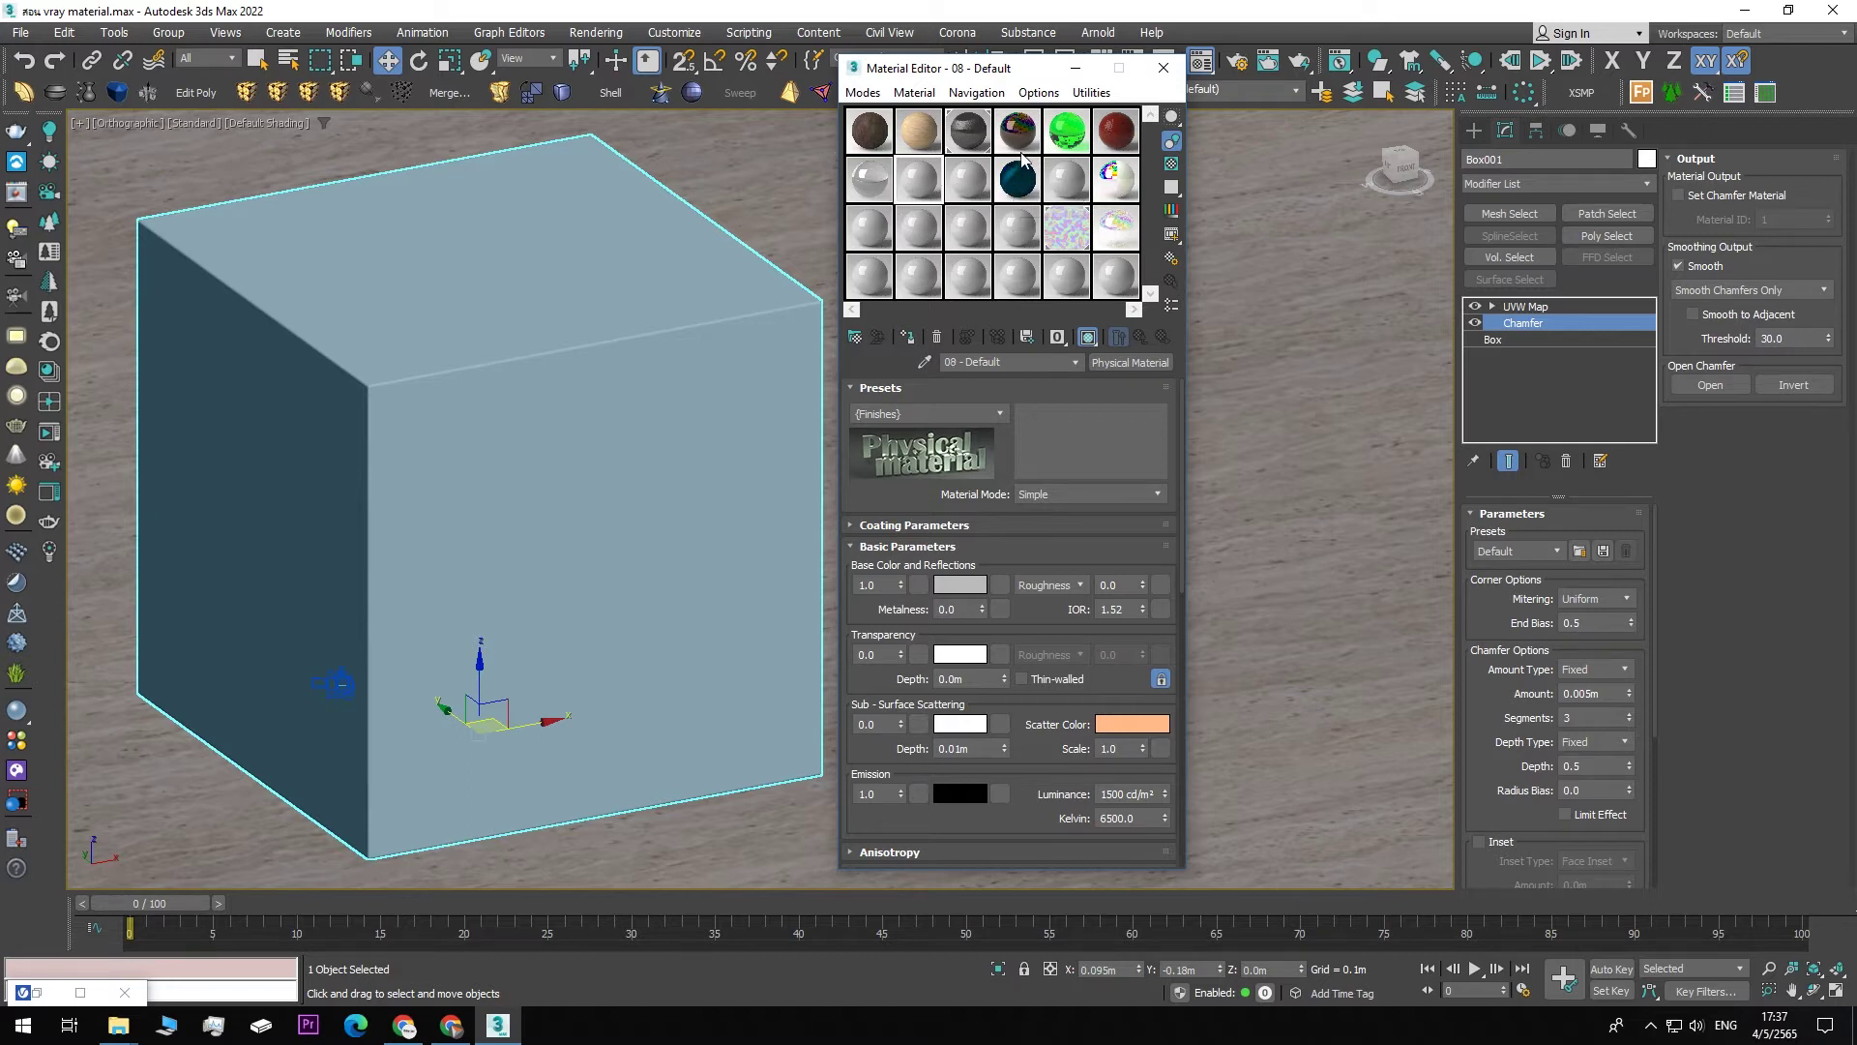
pyautogui.click(1142, 362)
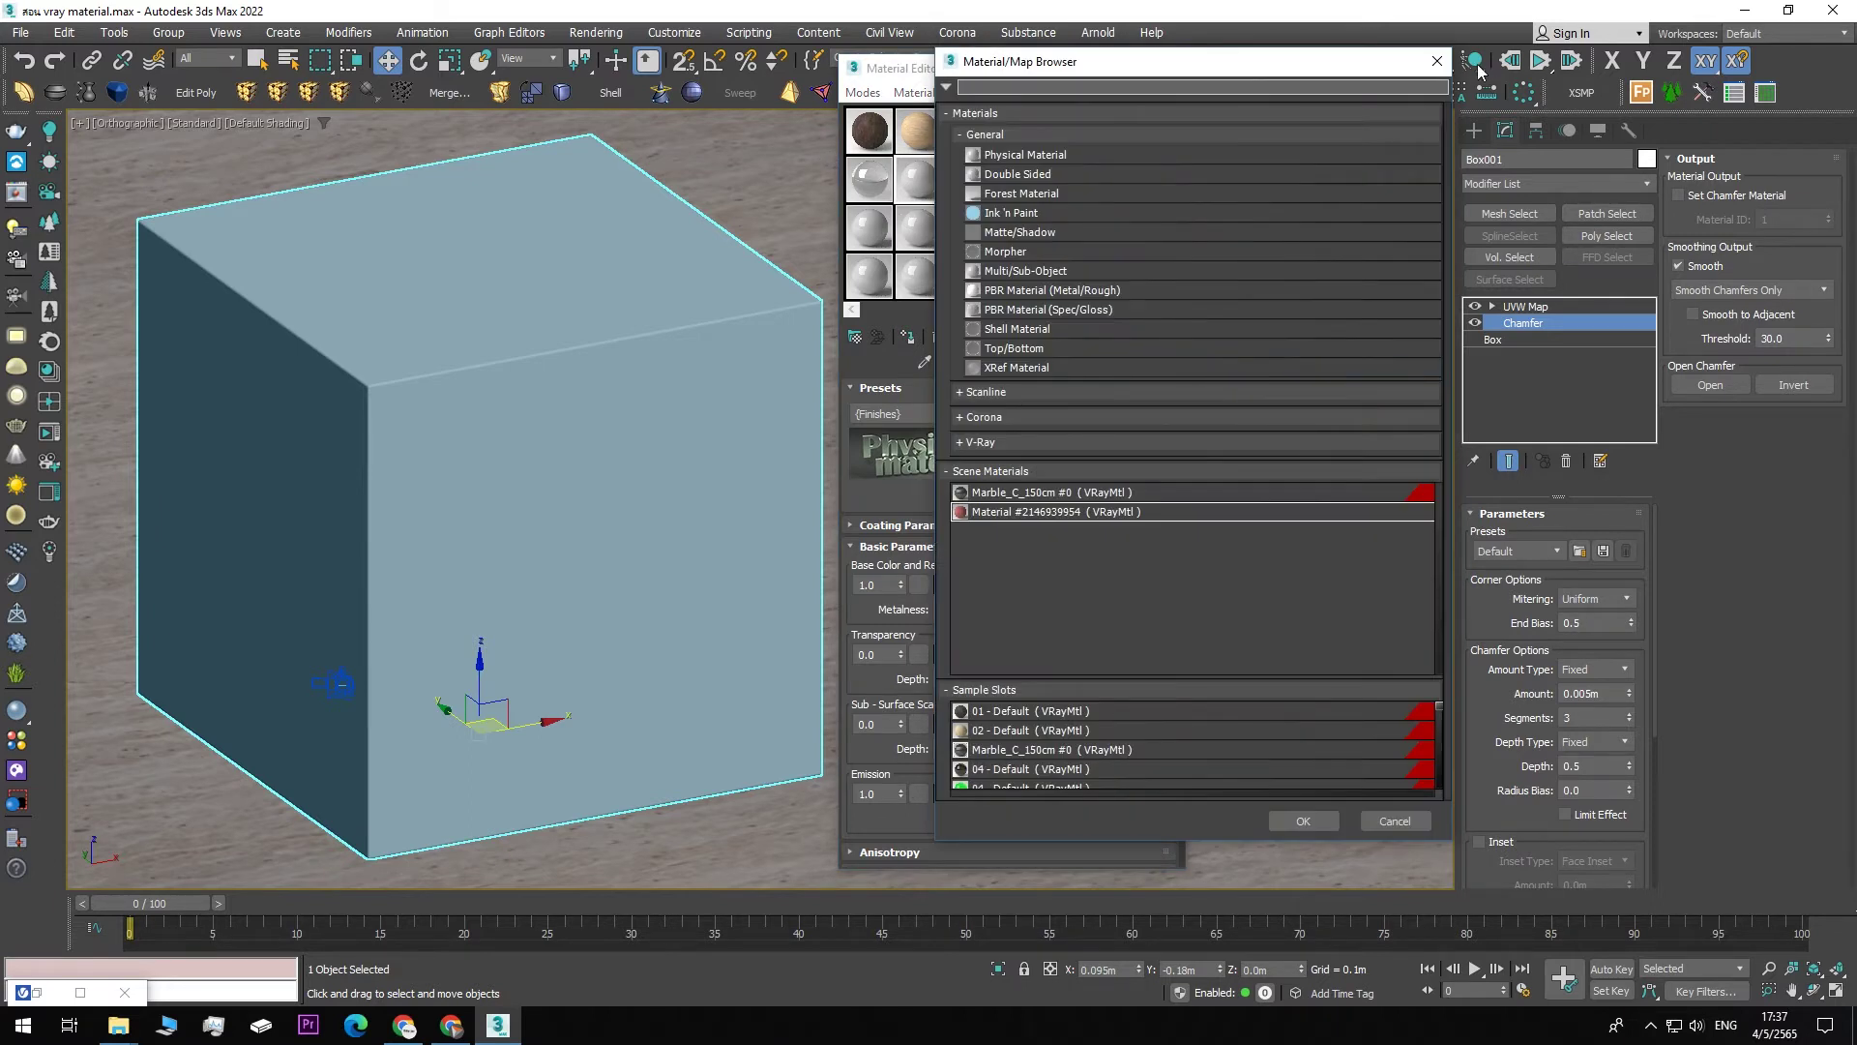
pyautogui.click(1435, 64)
# - Reset the 04 - Default VRayMtl material to its default settings
pyautogui.click(1017, 181)
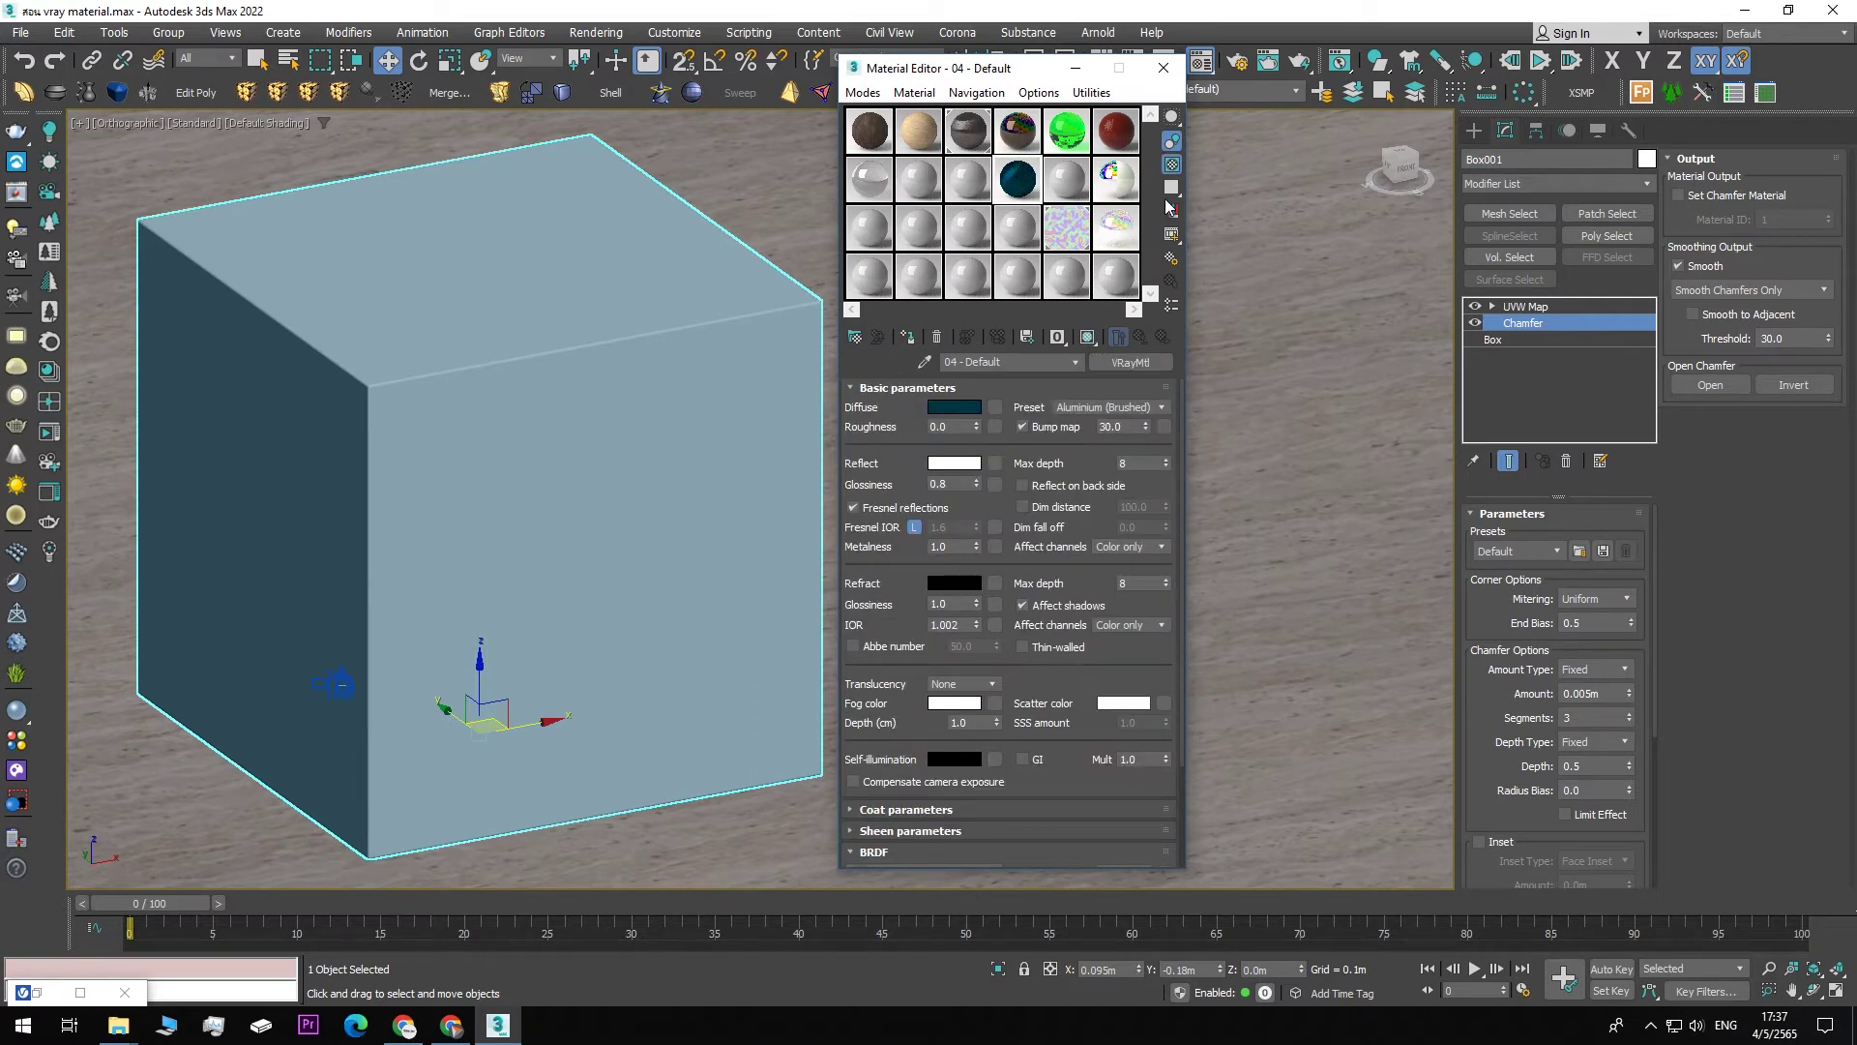
pyautogui.click(937, 336)
pyautogui.moveTo(1011, 68); pyautogui.dragTo(1082, 71)
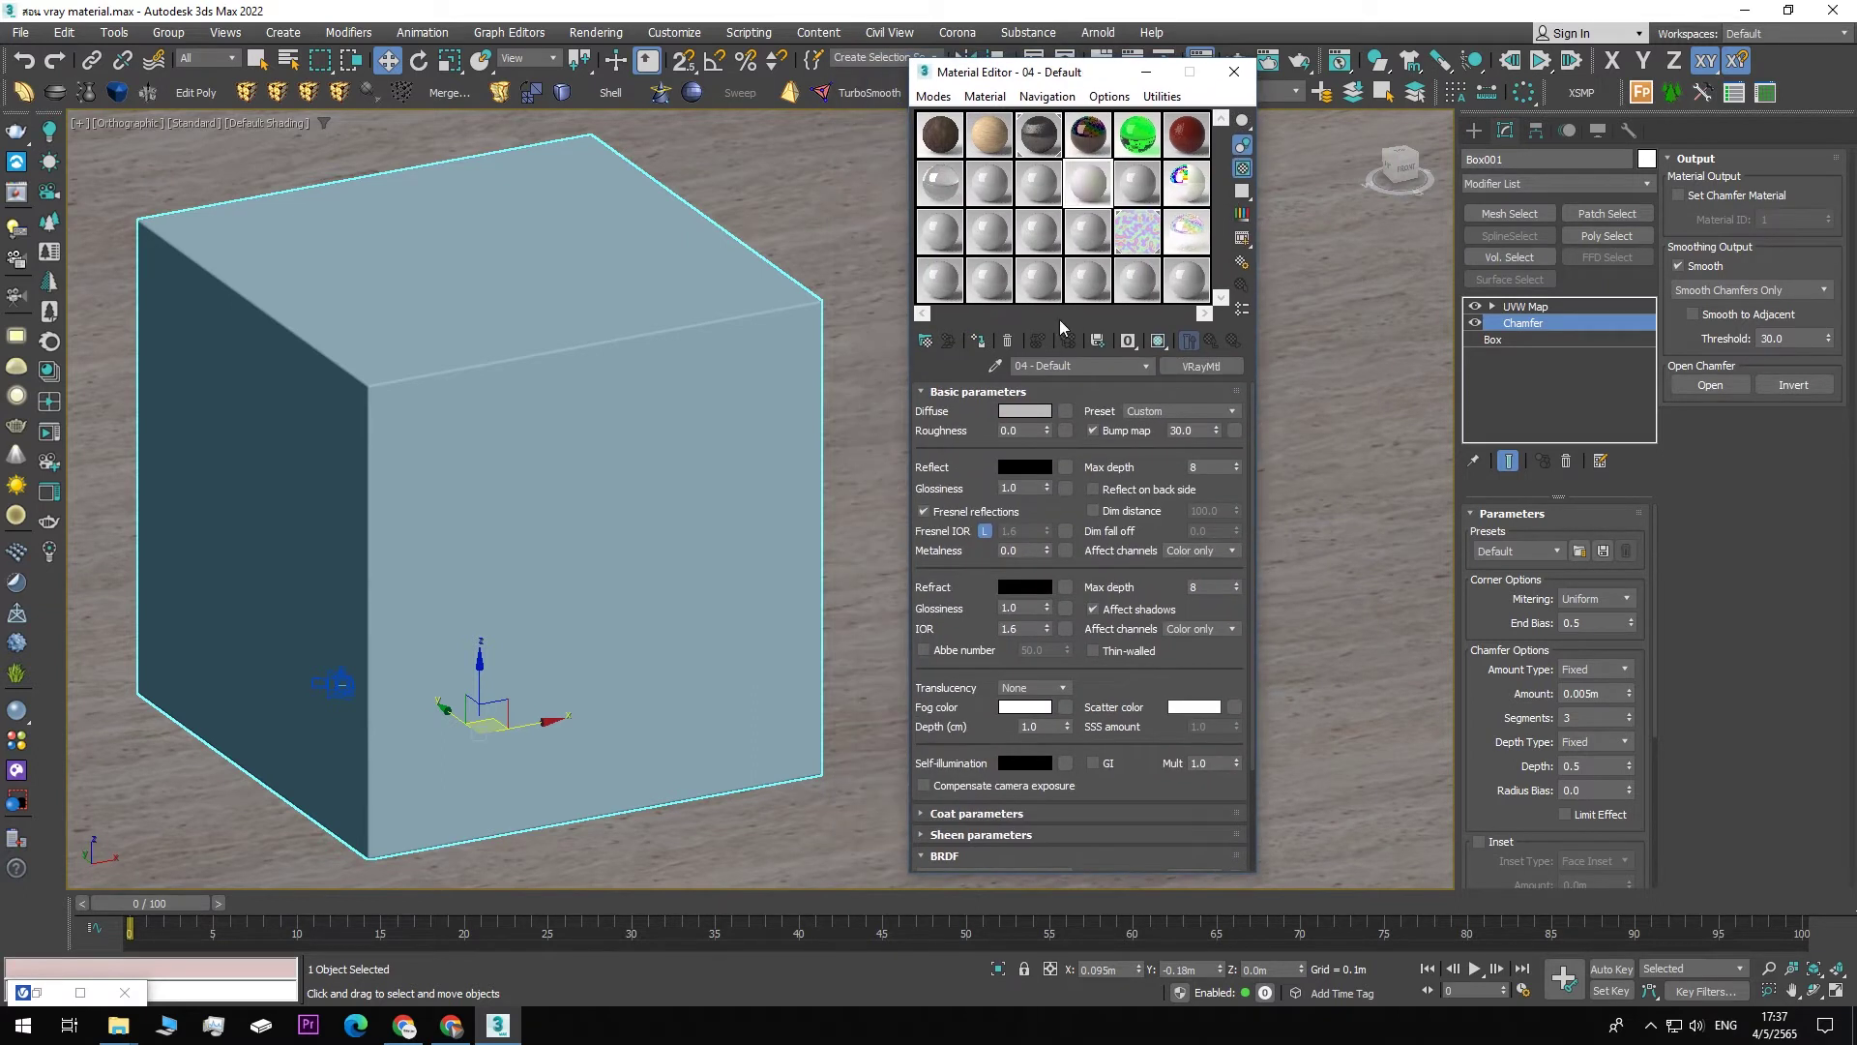
# - Add a Bitmap map to the material's Diffuse channel
pyautogui.click(1065, 431)
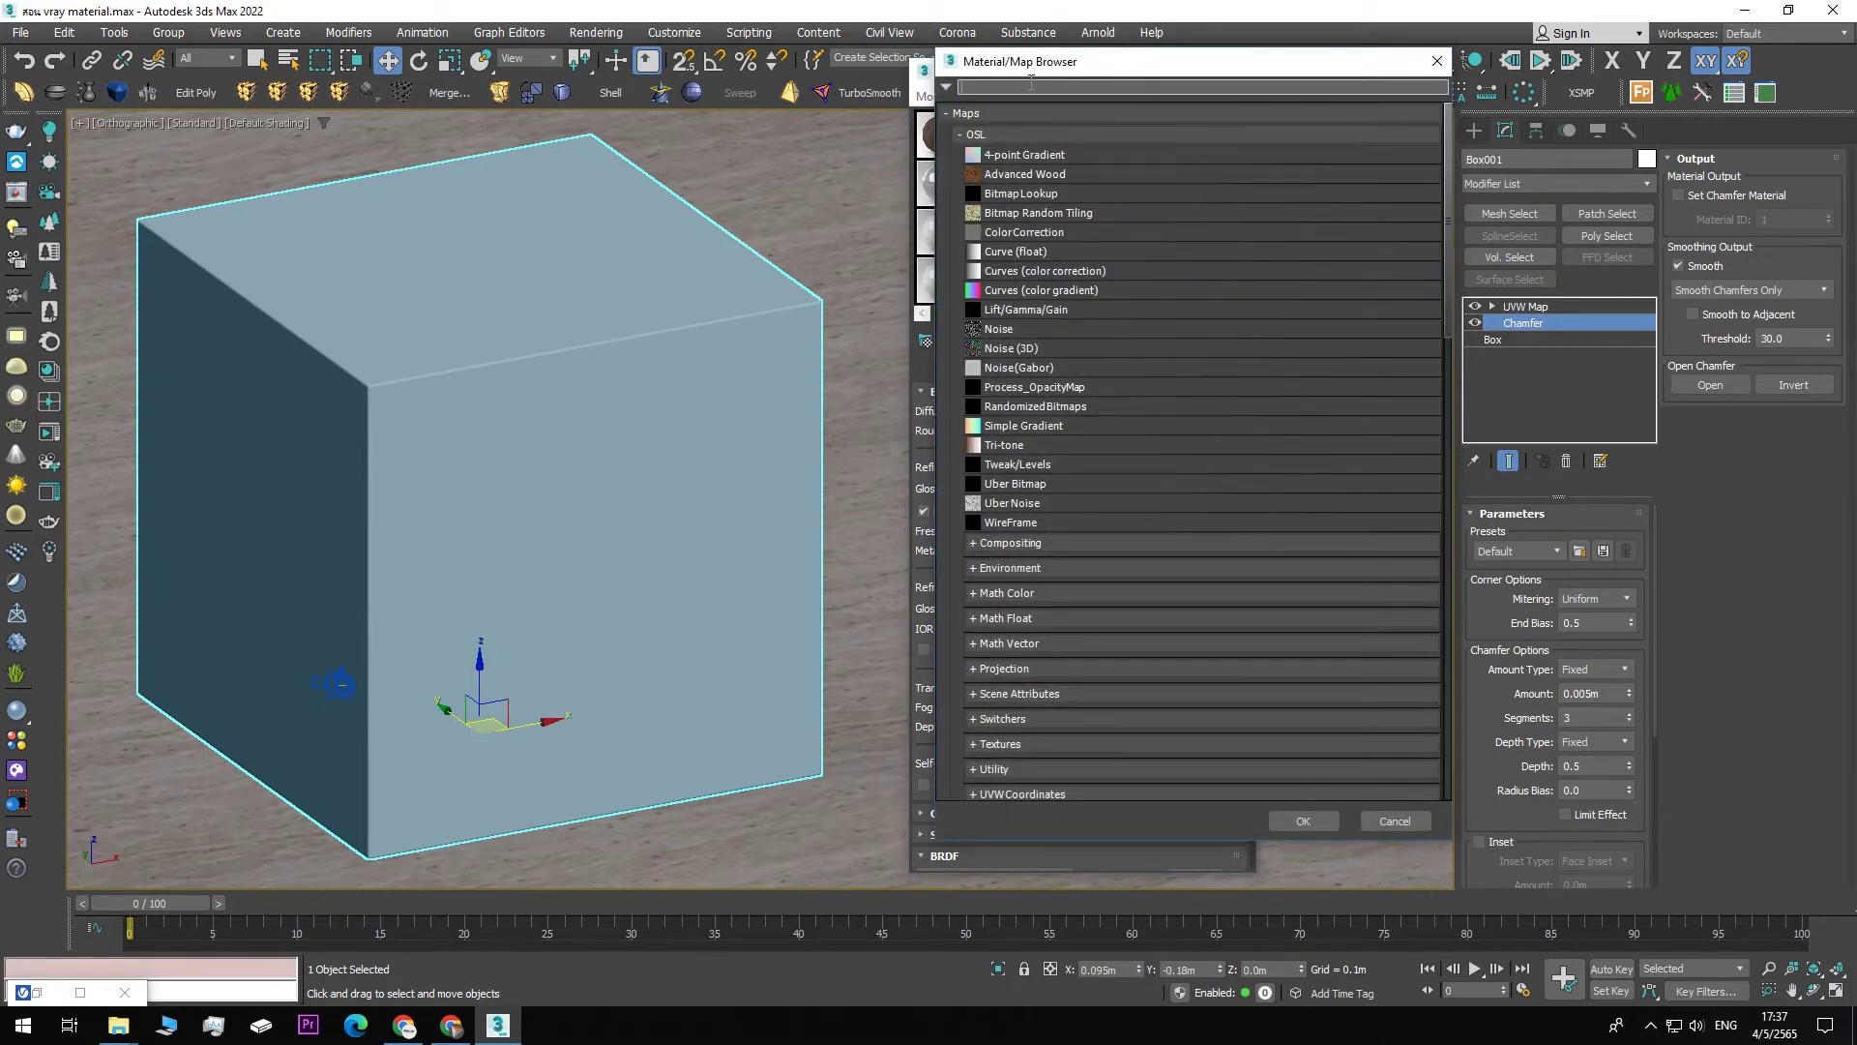
pyautogui.click(999, 114)
pyautogui.click(998, 114)
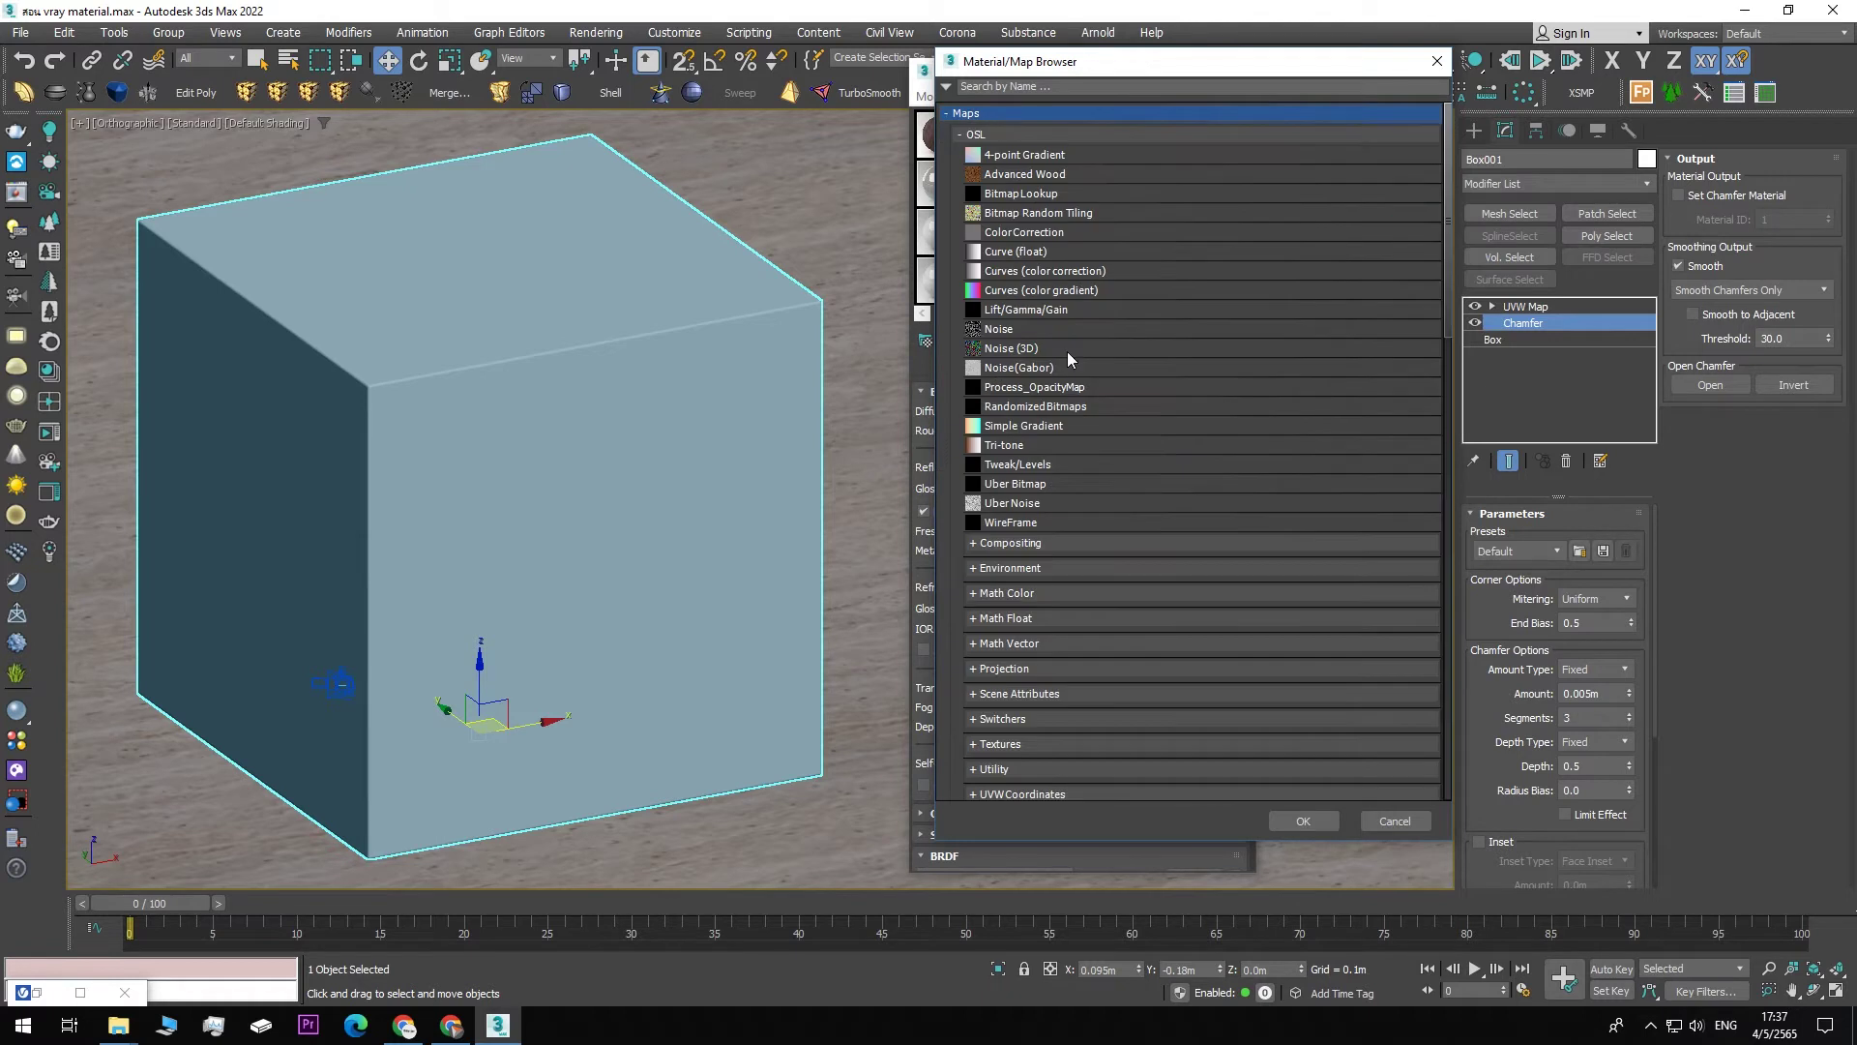
pyautogui.scroll(-5, 1101, 390)
pyautogui.scroll(-2, 1066, 610)
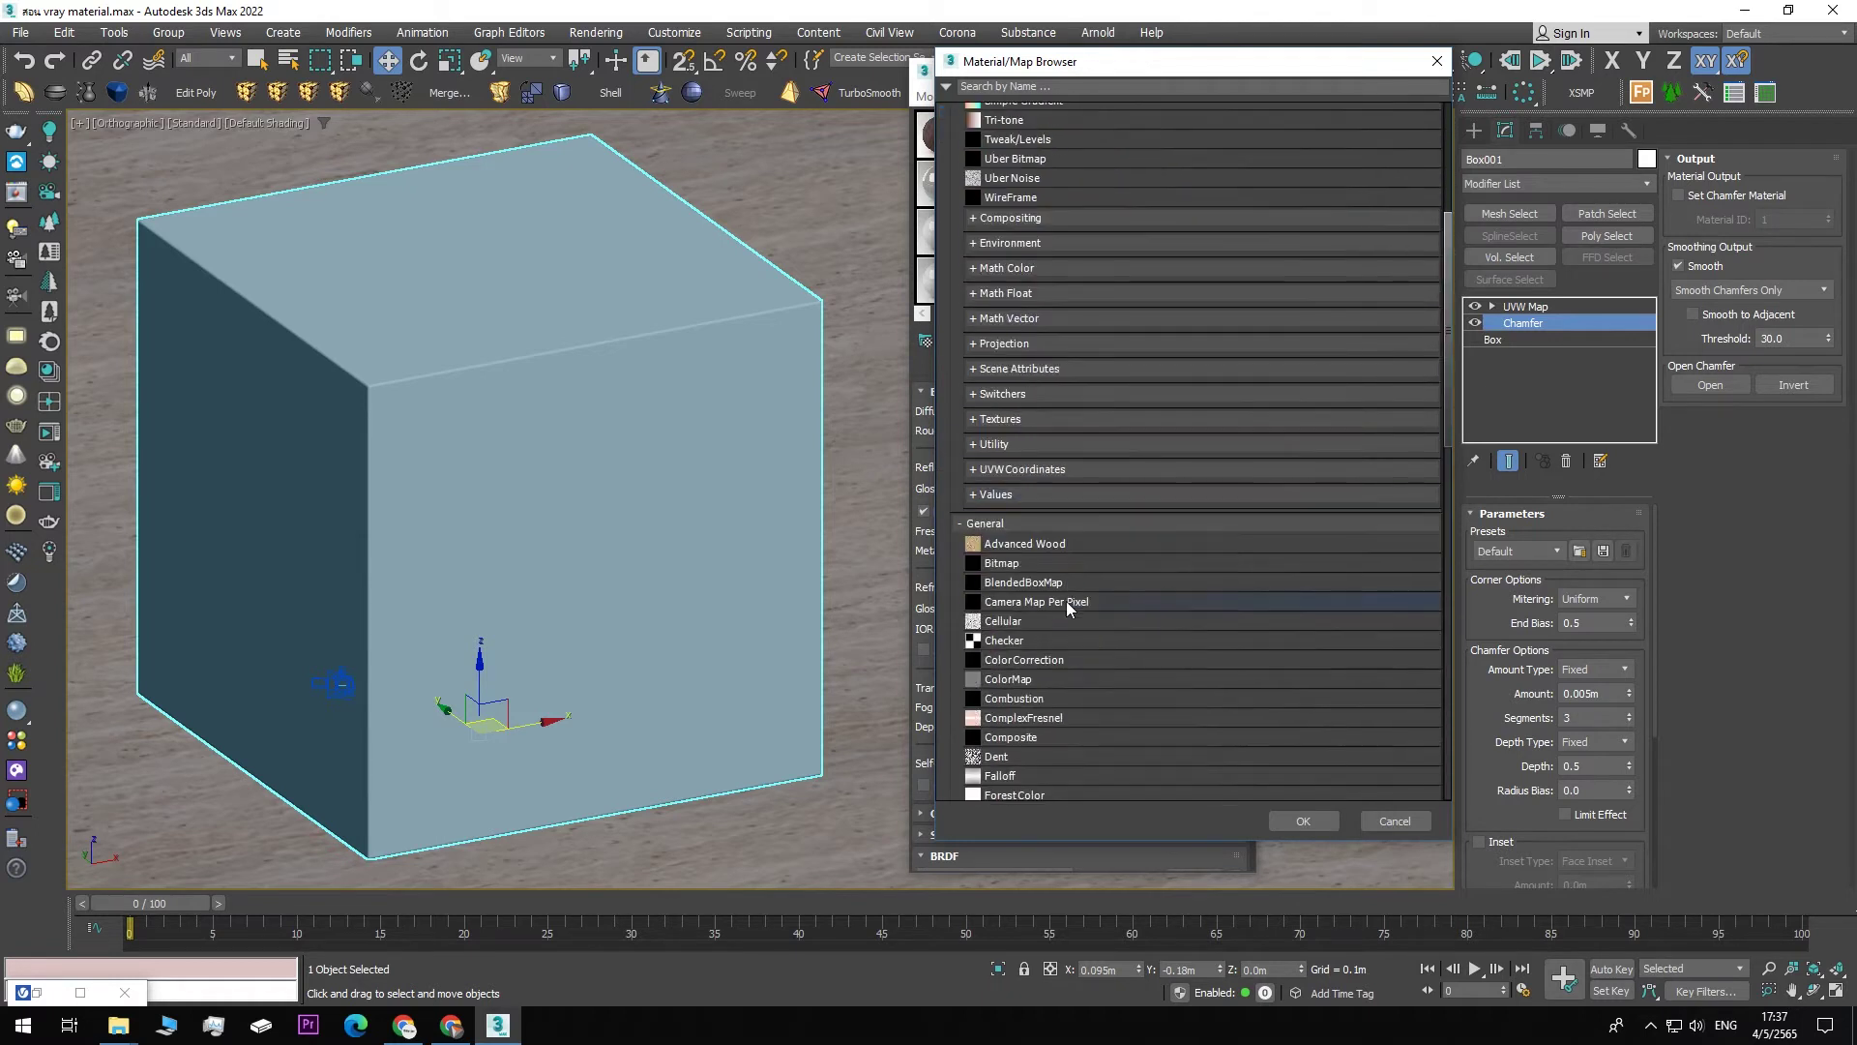
pyautogui.scroll(-2, 1032, 519)
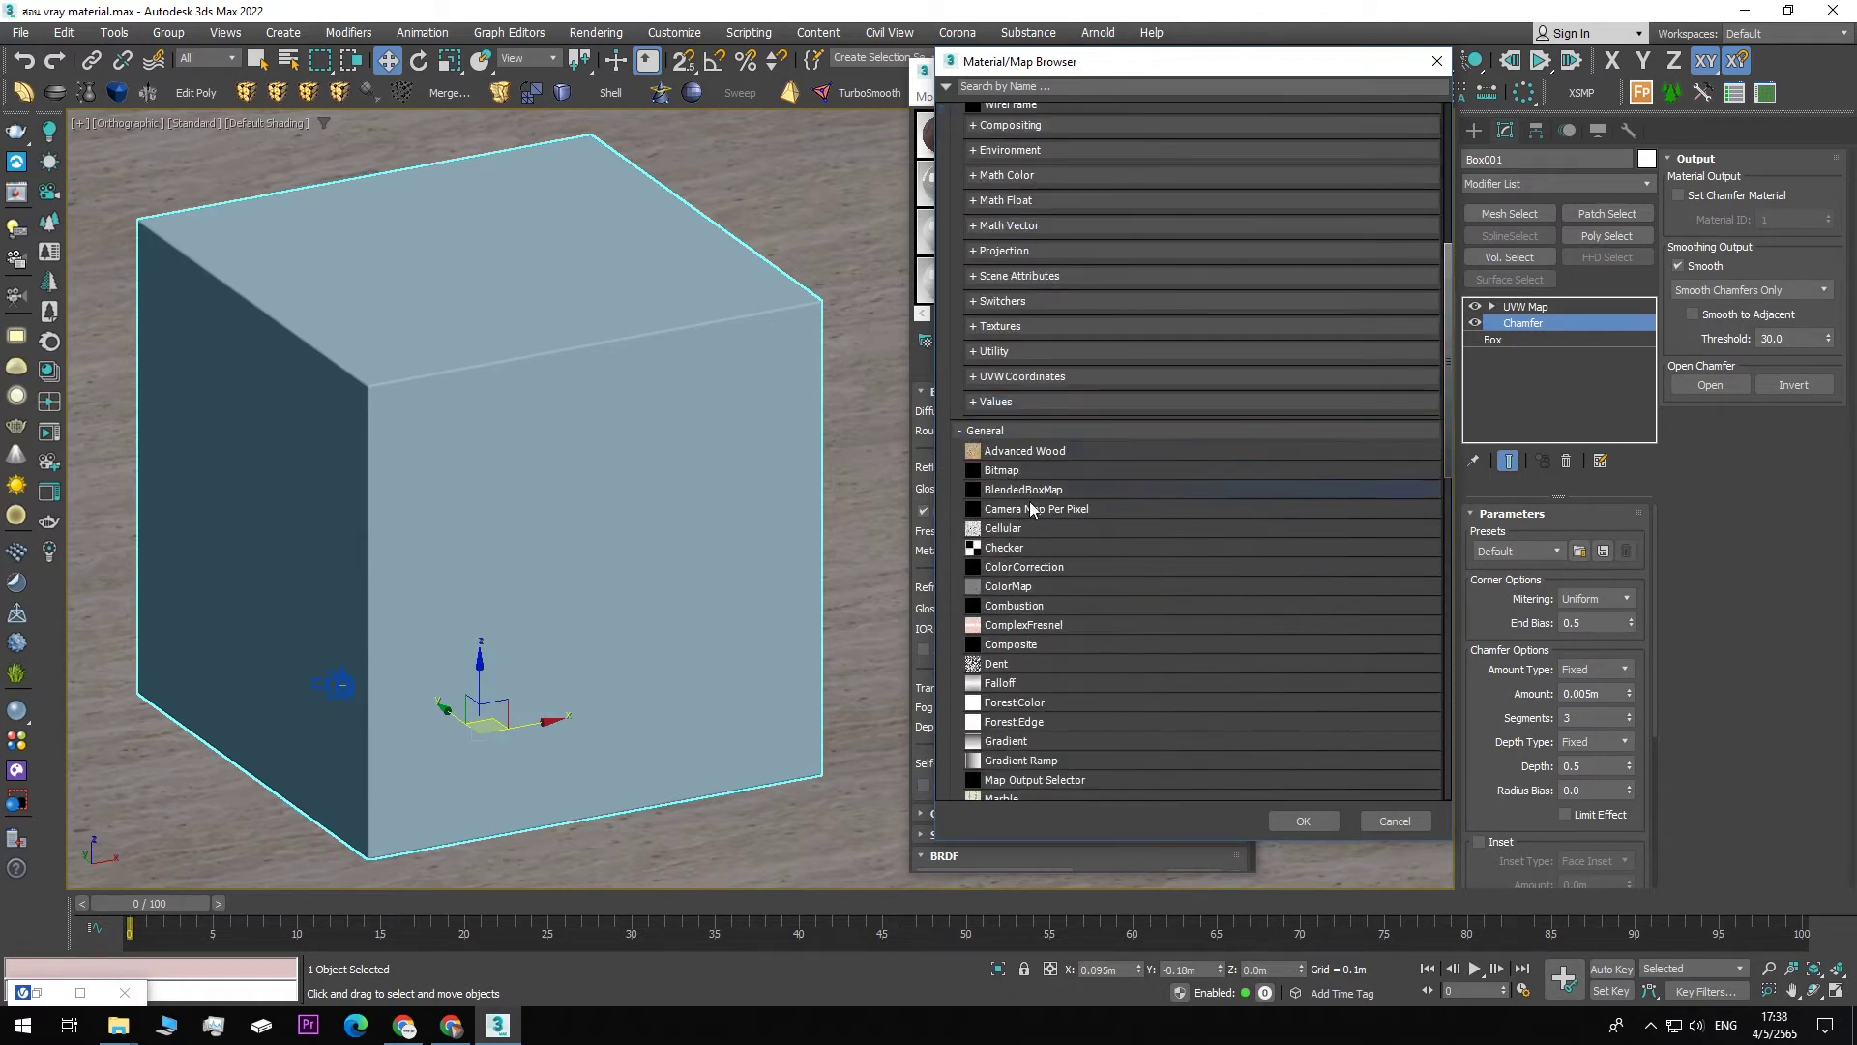
pyautogui.doubleClick(1002, 470)
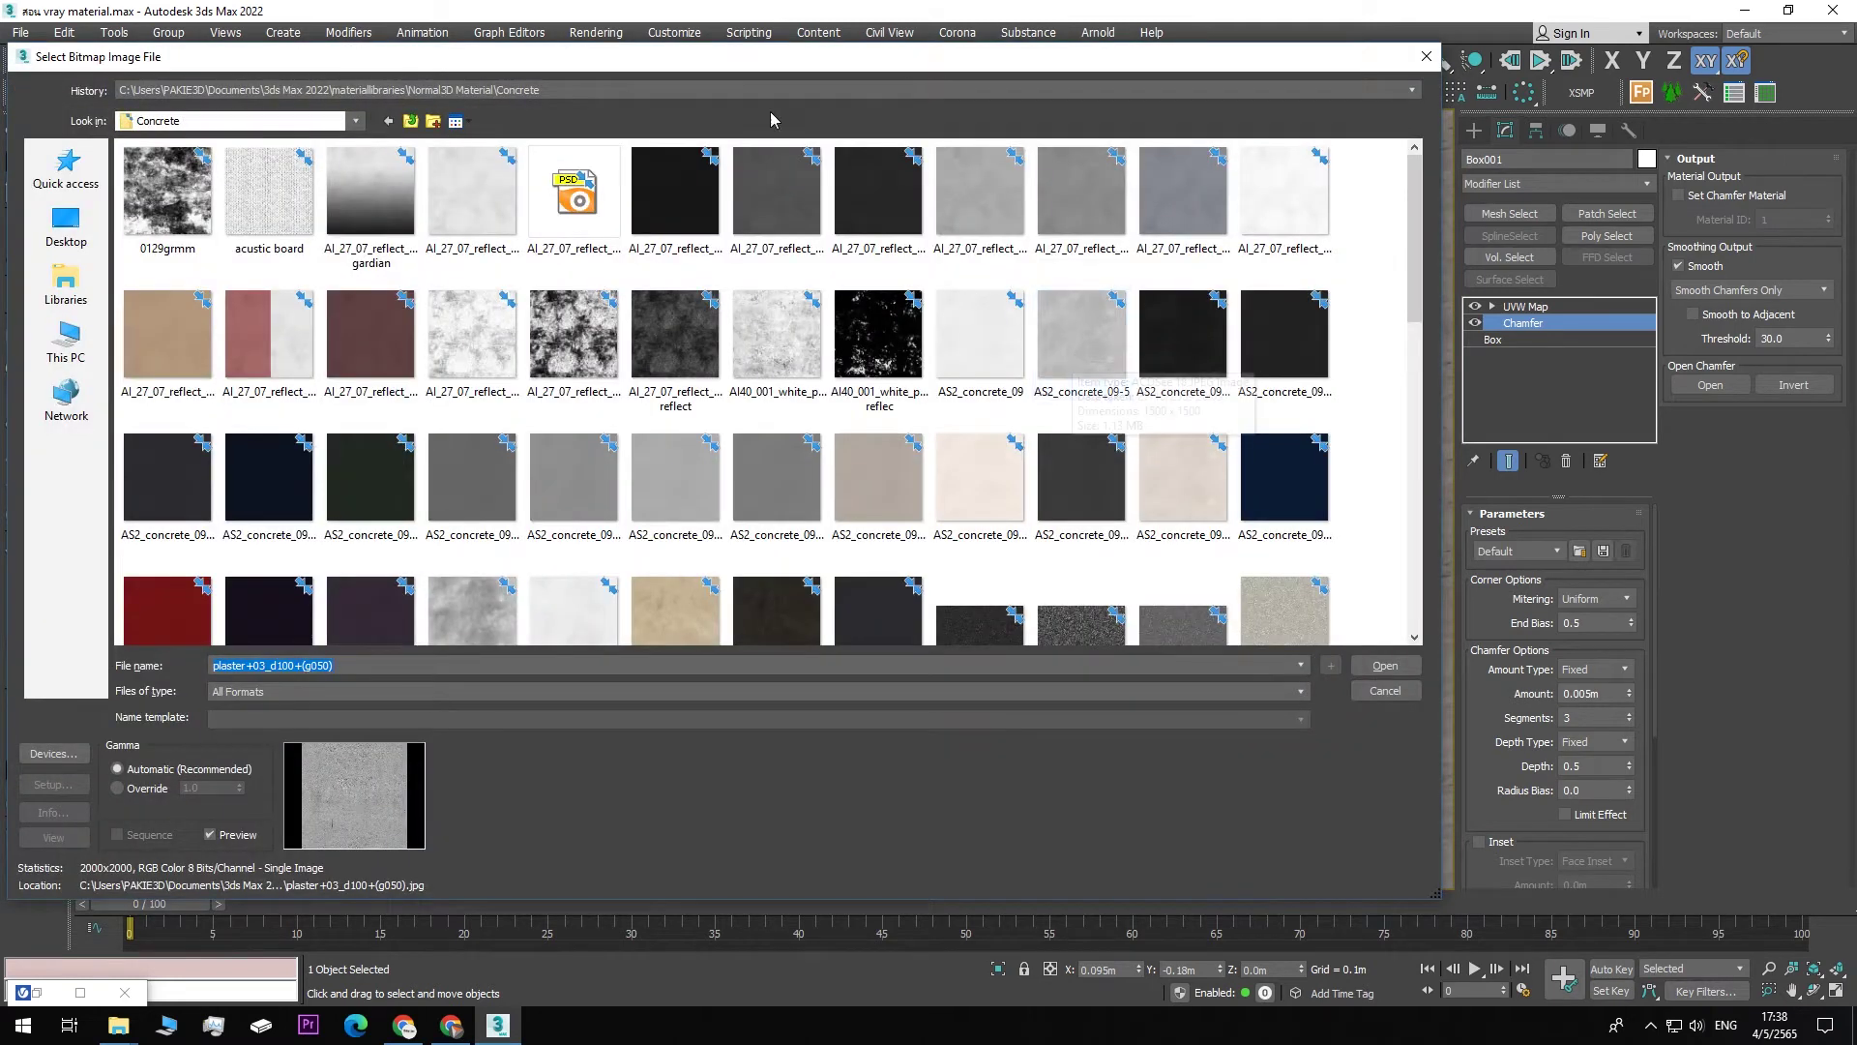
# - Load the IMG_0024-pink JPEG from the Concrete folder as the diffuse bitmap image
pyautogui.moveTo(752, 71); pyautogui.dragTo(878, 34)
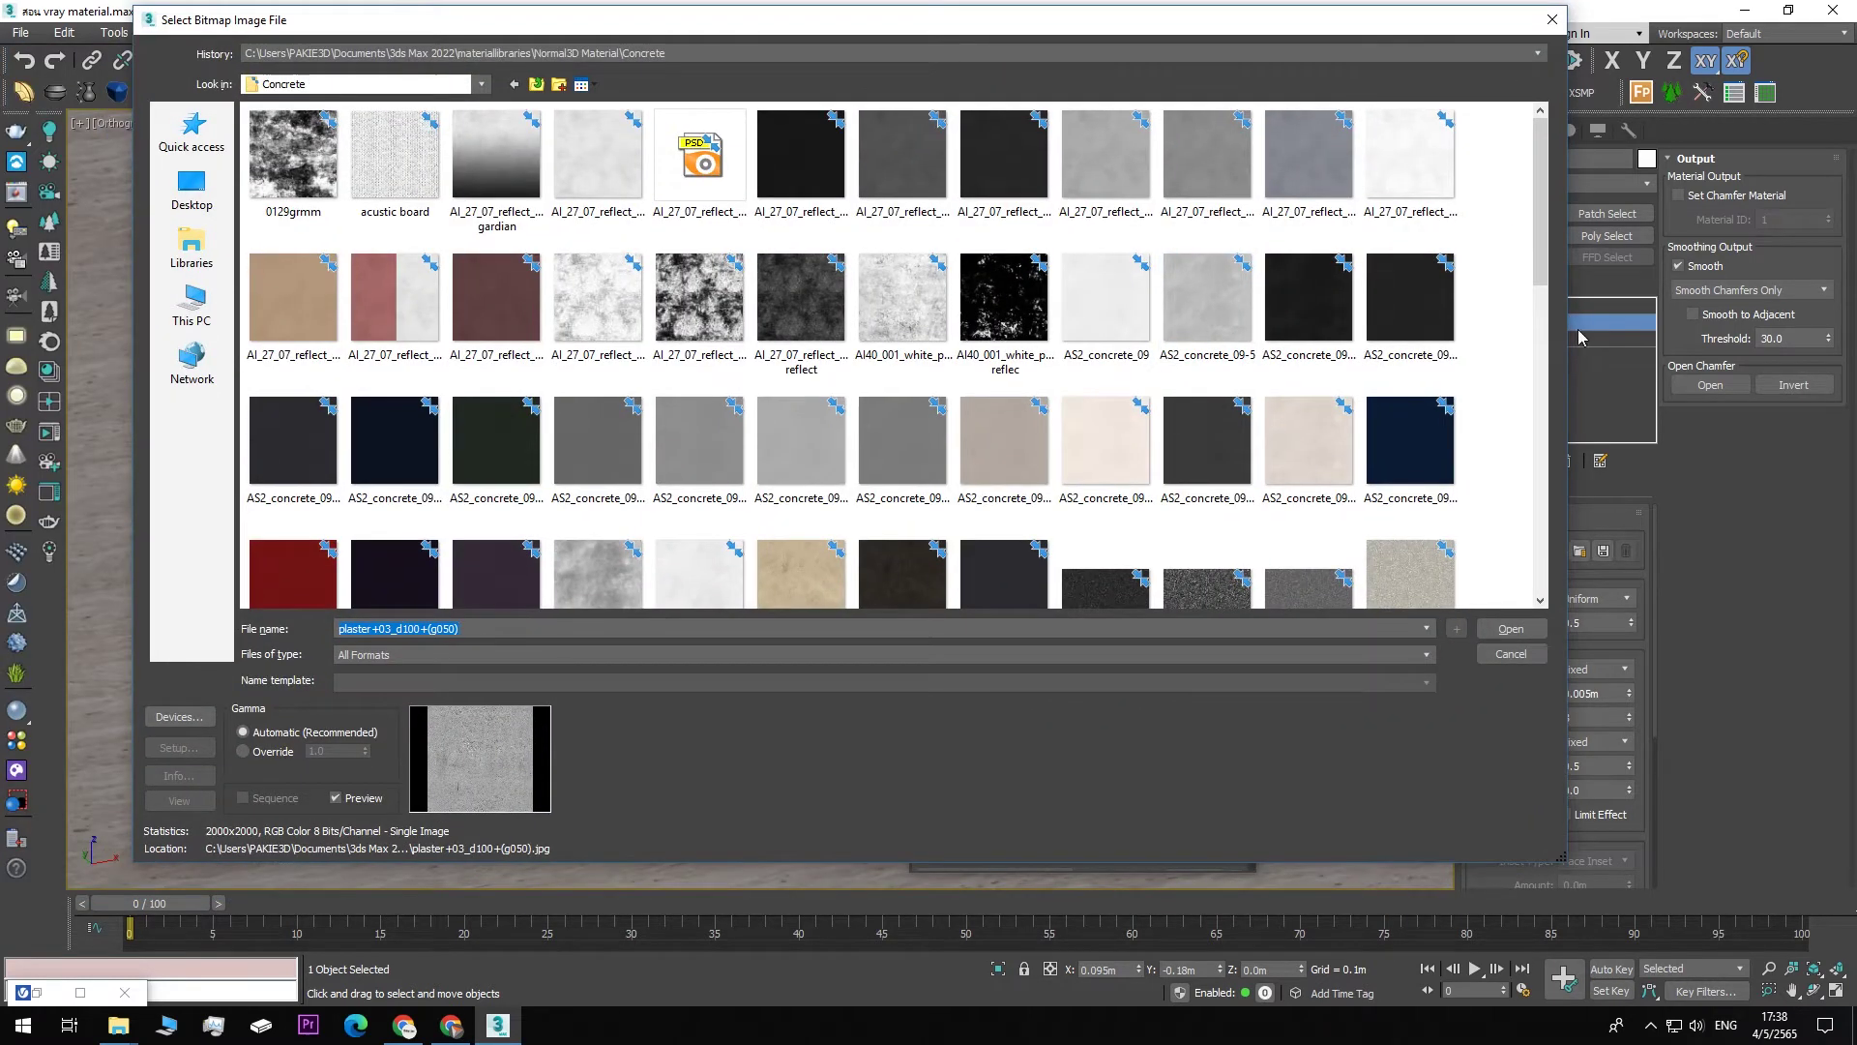
pyautogui.moveTo(1572, 324); pyautogui.dragTo(1470, 324)
pyautogui.moveTo(1443, 193); pyautogui.dragTo(1456, 561)
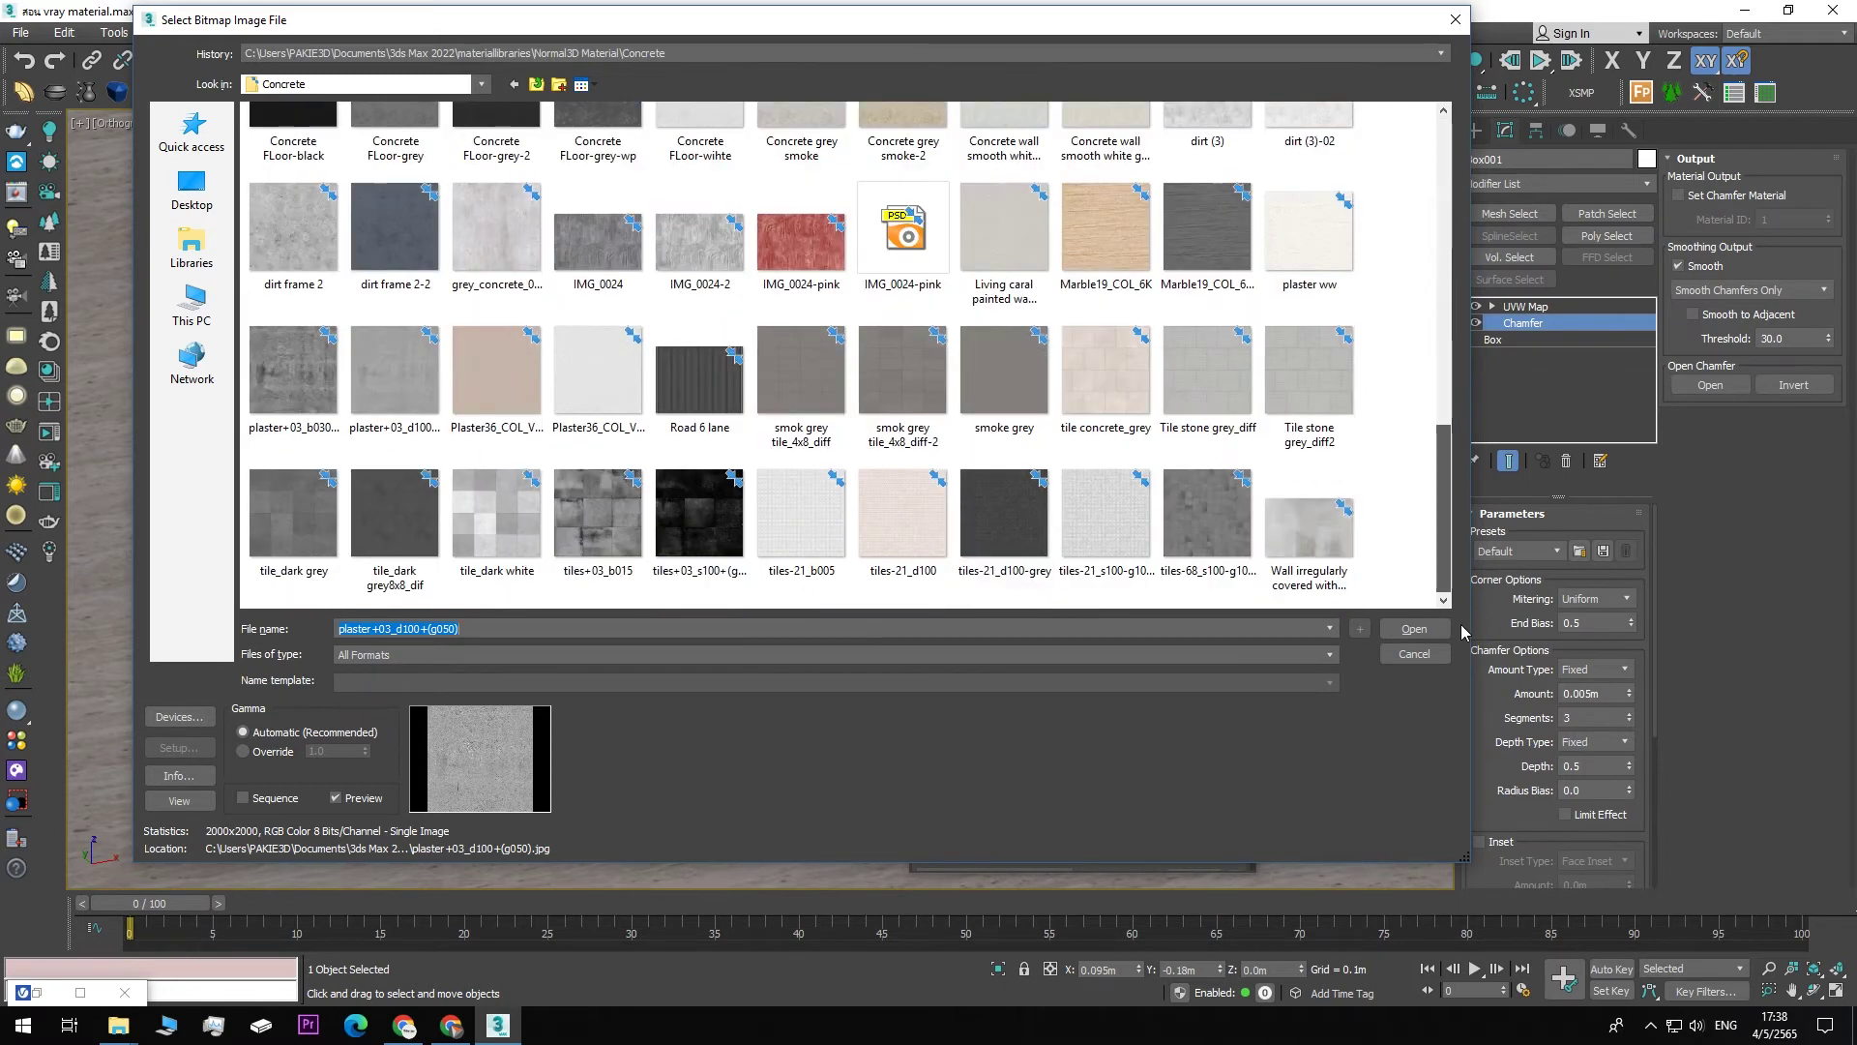
pyautogui.moveTo(979, 21); pyautogui.dragTo(1023, 48)
pyautogui.moveTo(1490, 534); pyautogui.dragTo(1466, 771)
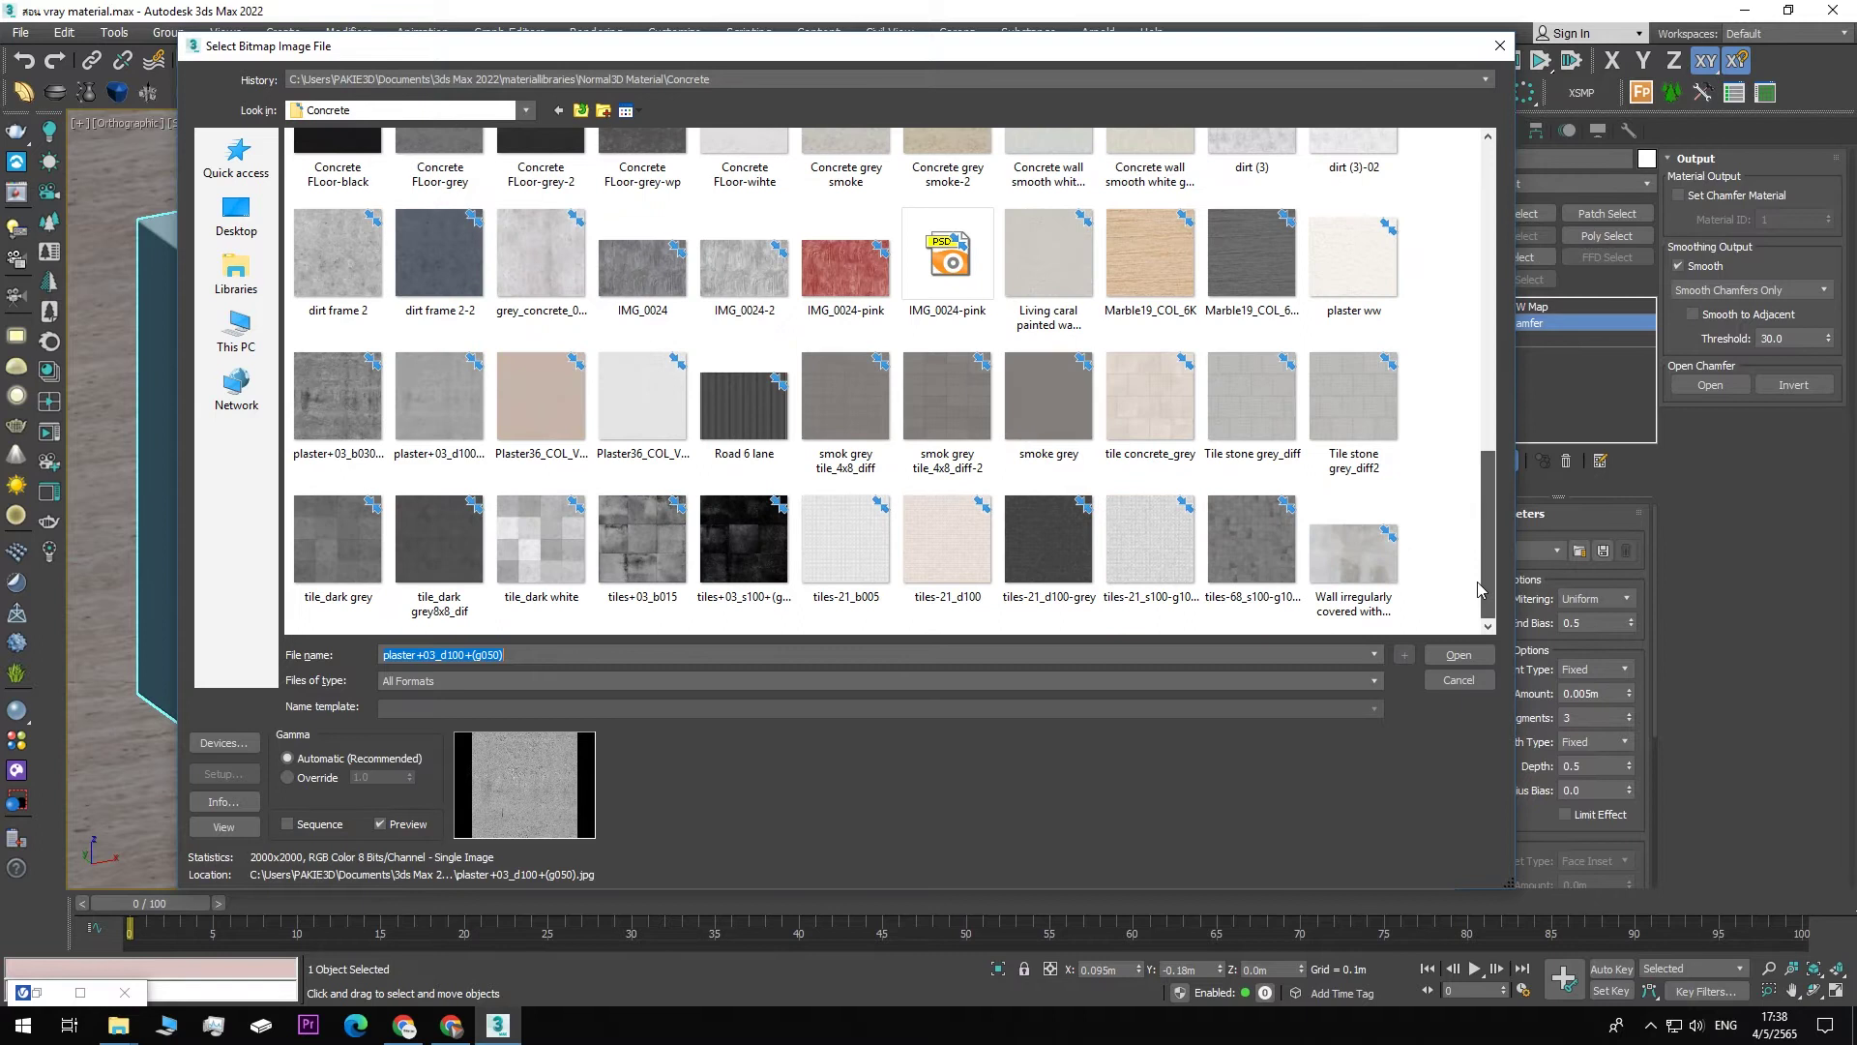
pyautogui.moveTo(877, 48); pyautogui.dragTo(899, 94)
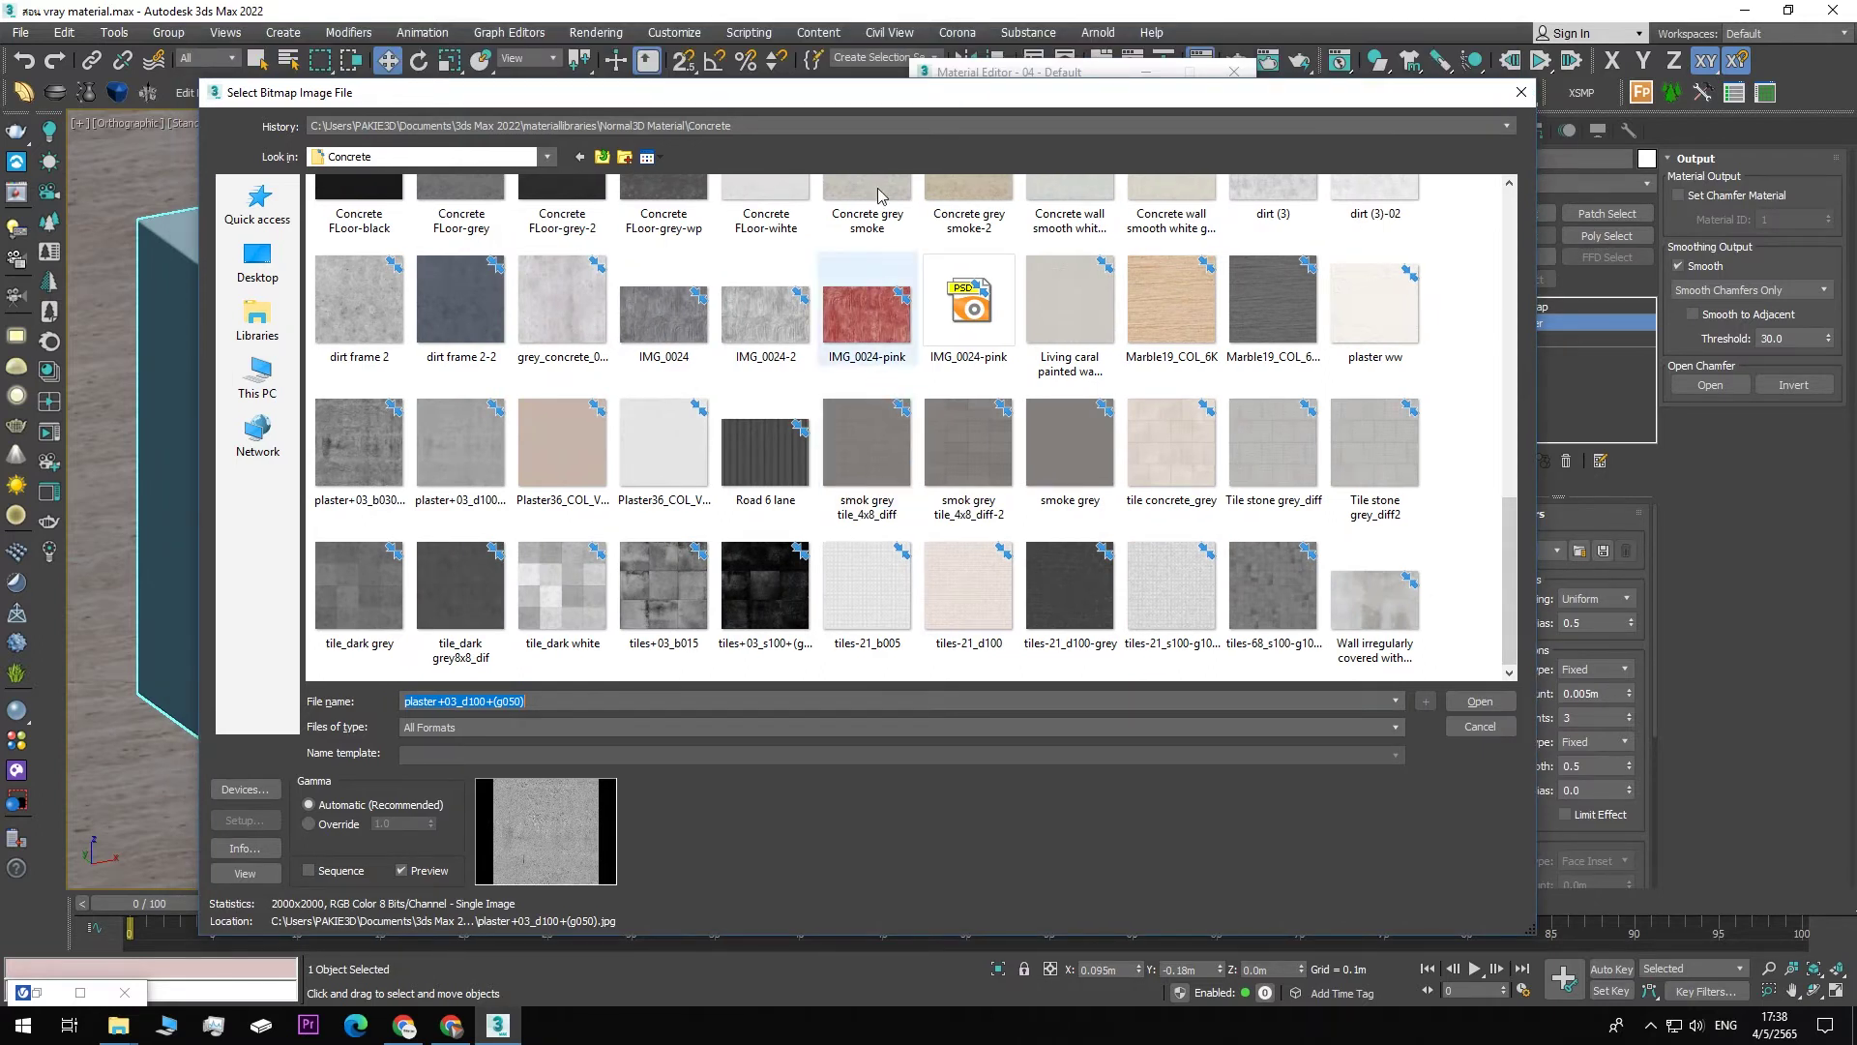
pyautogui.moveTo(1028, 100)
pyautogui.mouseDown()
pyautogui.moveTo(1018, 706)
pyautogui.moveTo(1008, 82)
pyautogui.mouseUp()
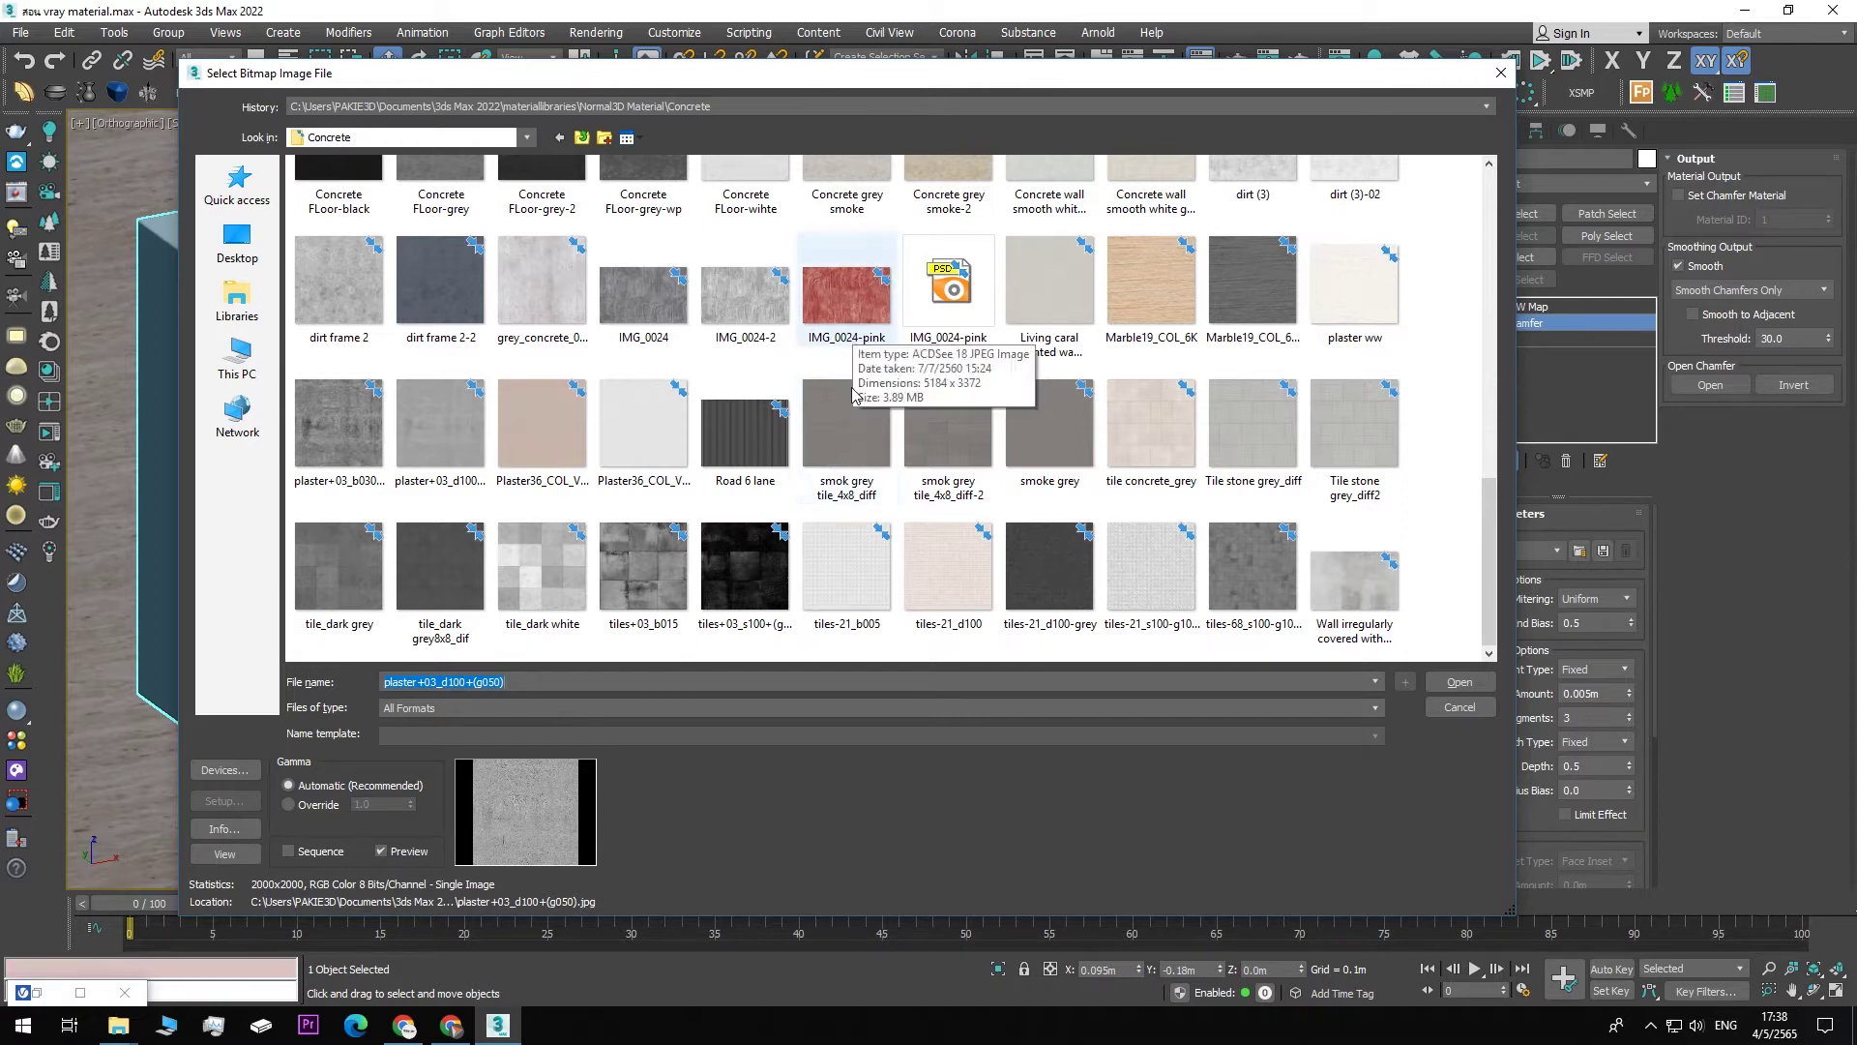
pyautogui.doubleClick(871, 309)
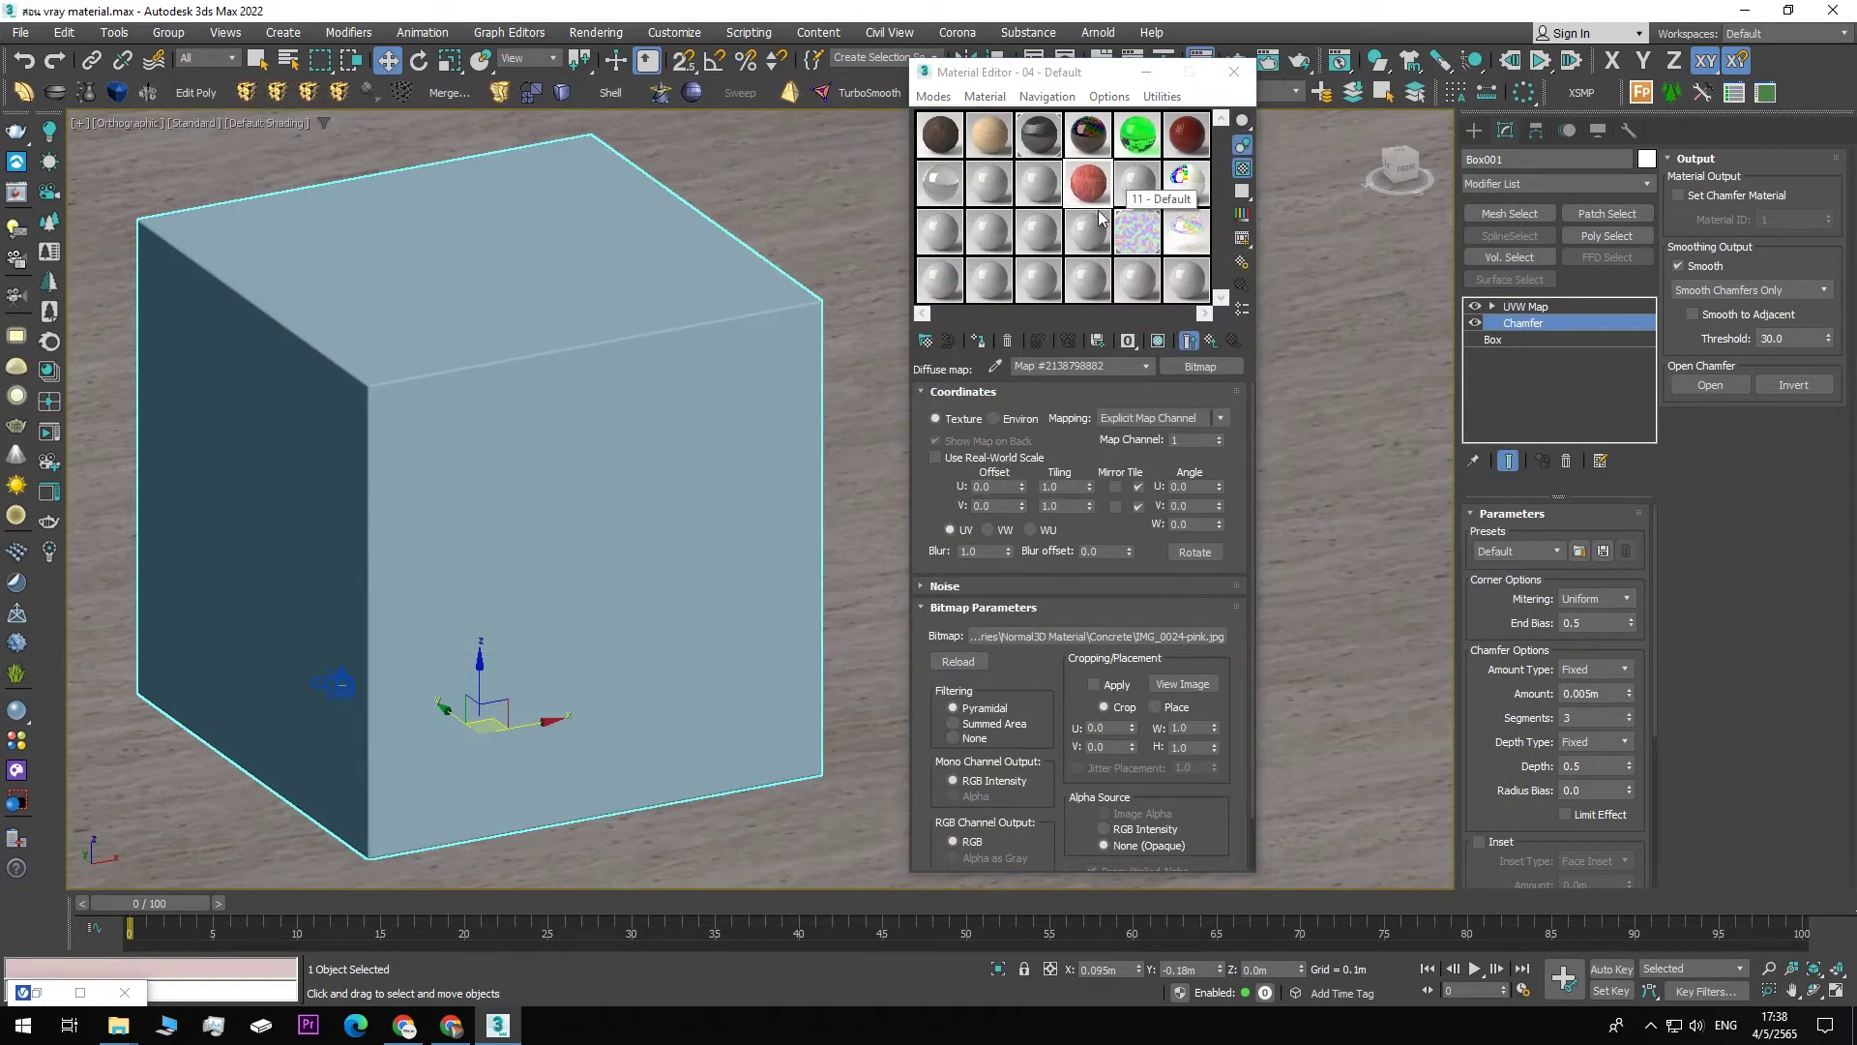
# - Assign the 04 - Default material to the selected box and show its texture in the viewport
pyautogui.click(978, 342)
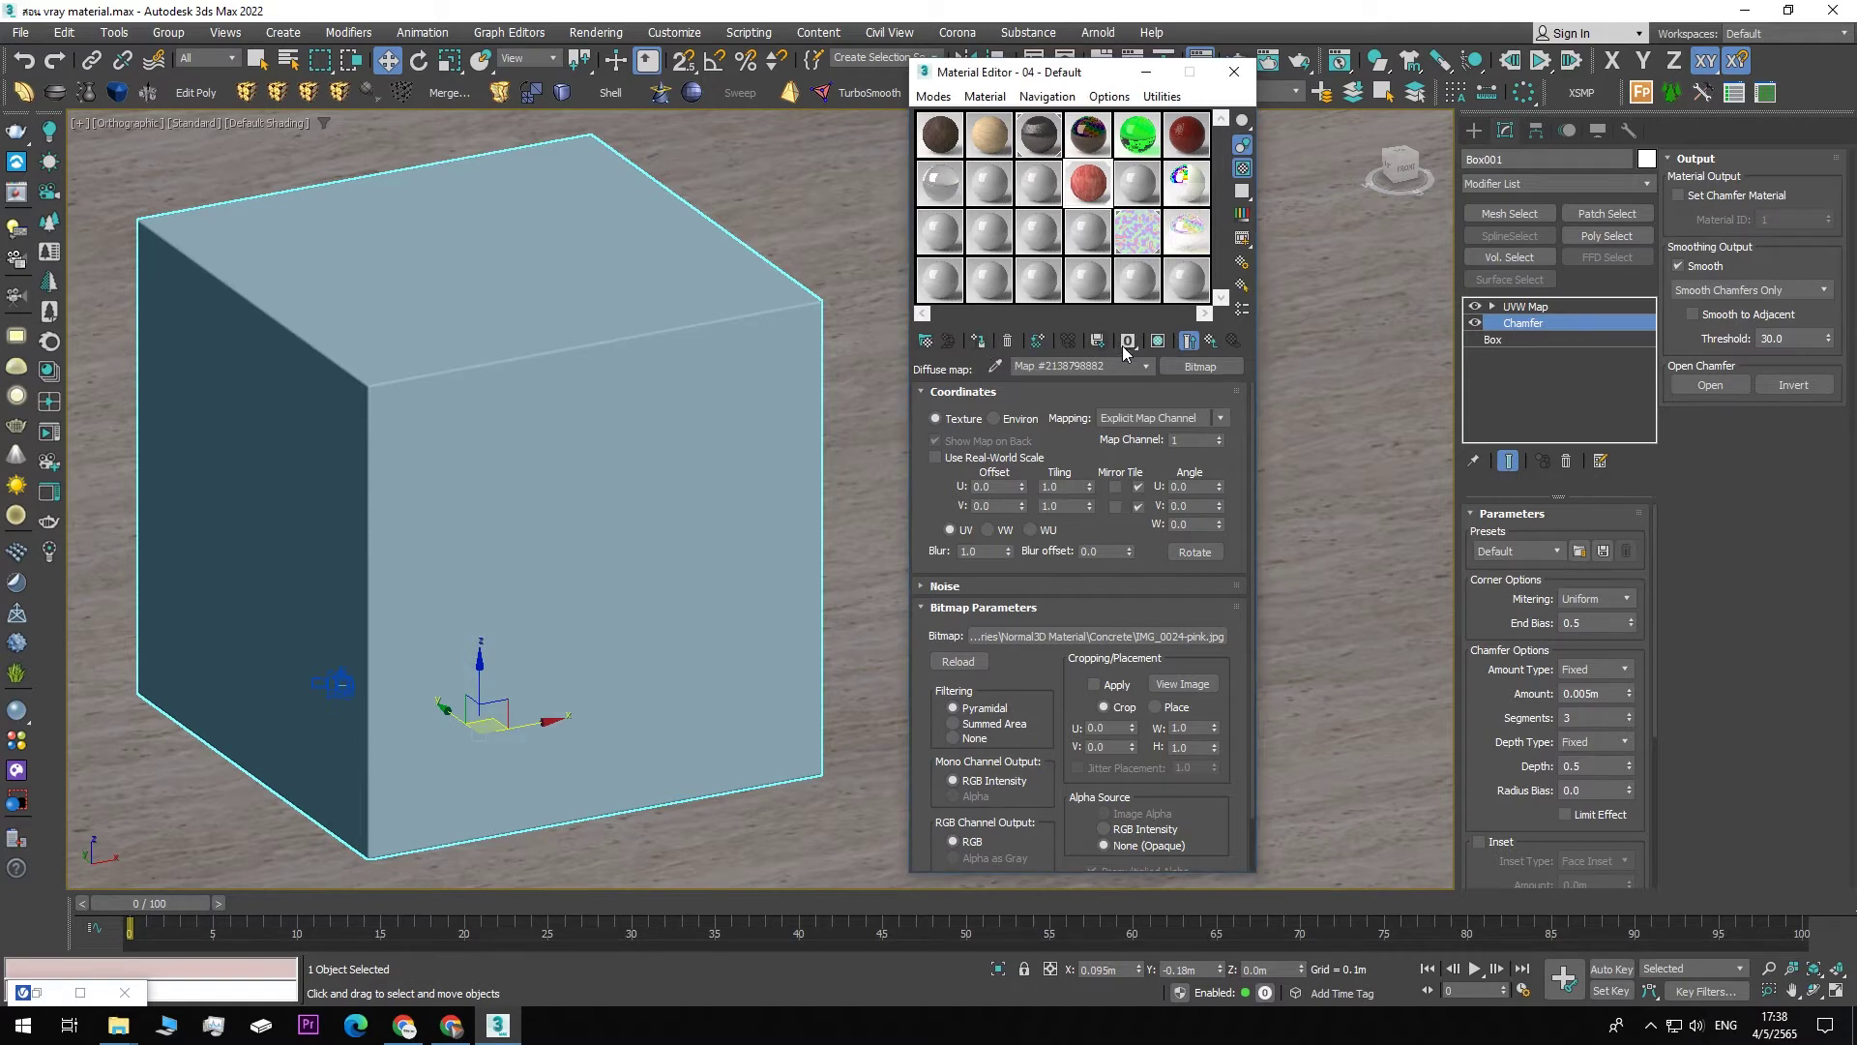
pyautogui.click(1157, 345)
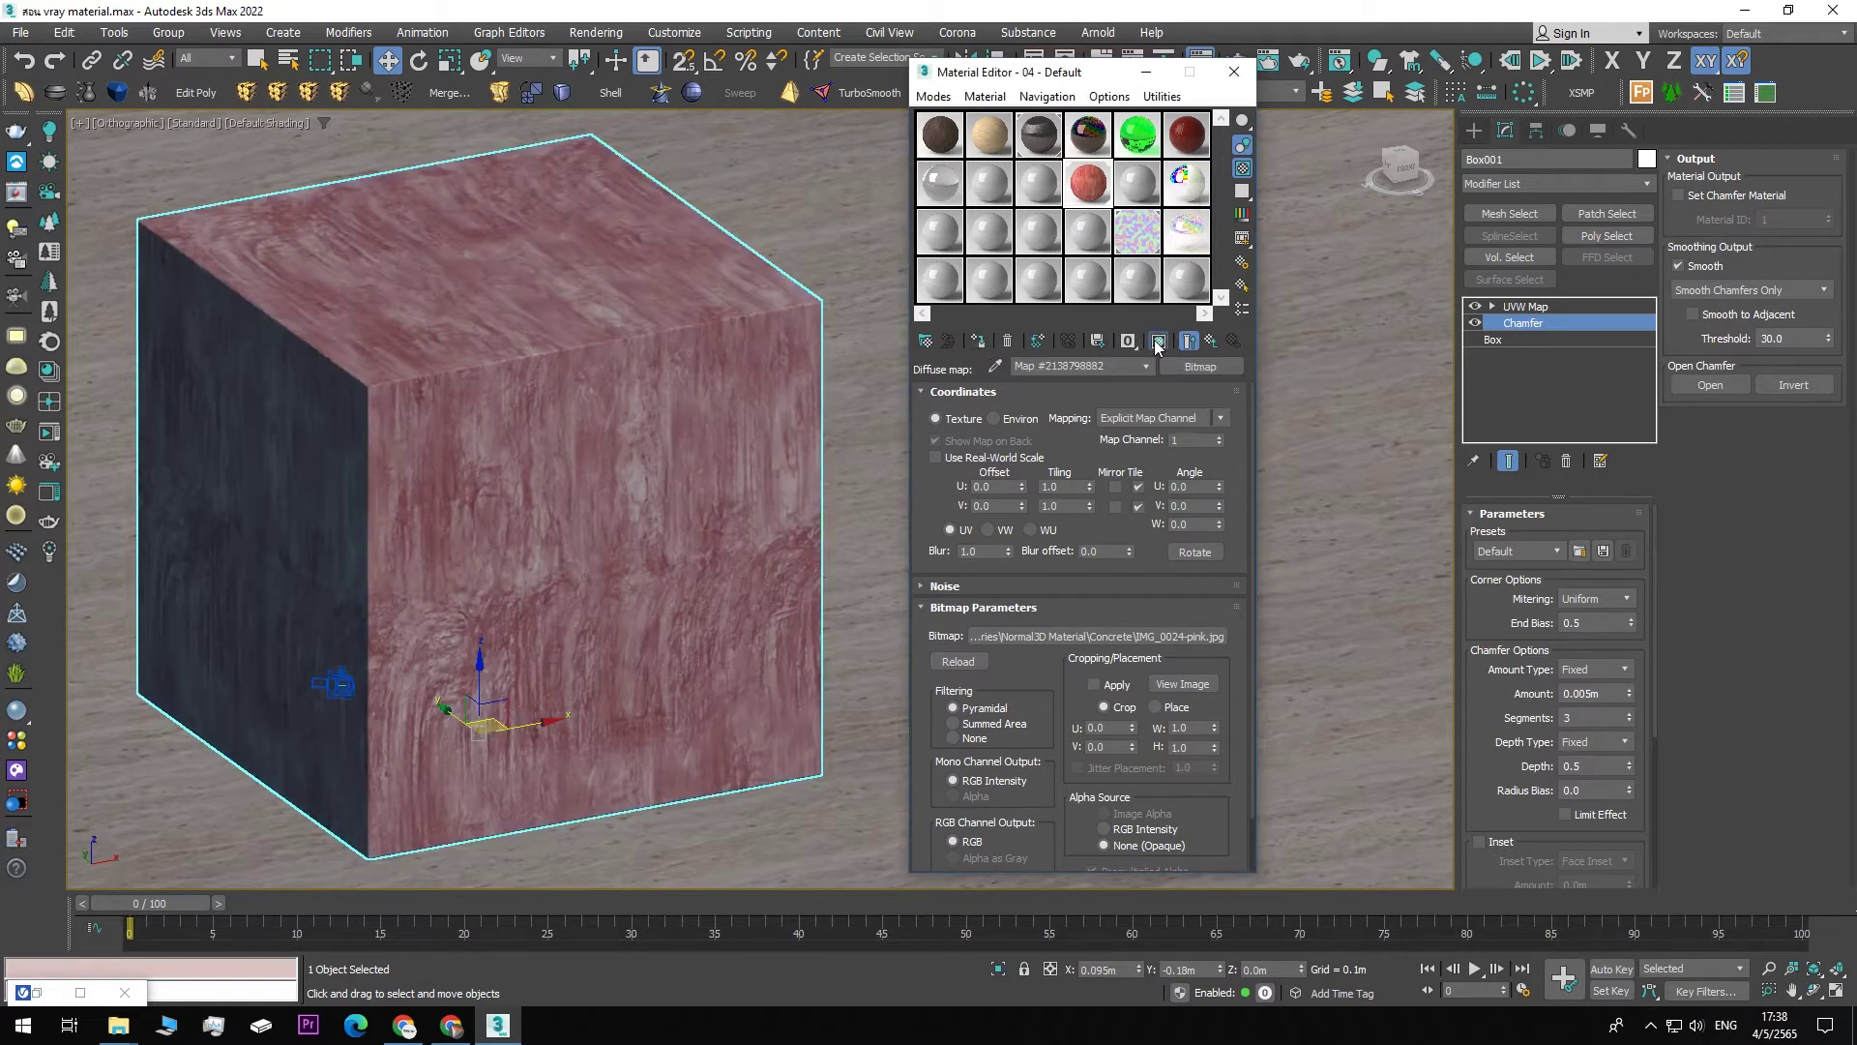
pyautogui.scroll(-2, 645, 507)
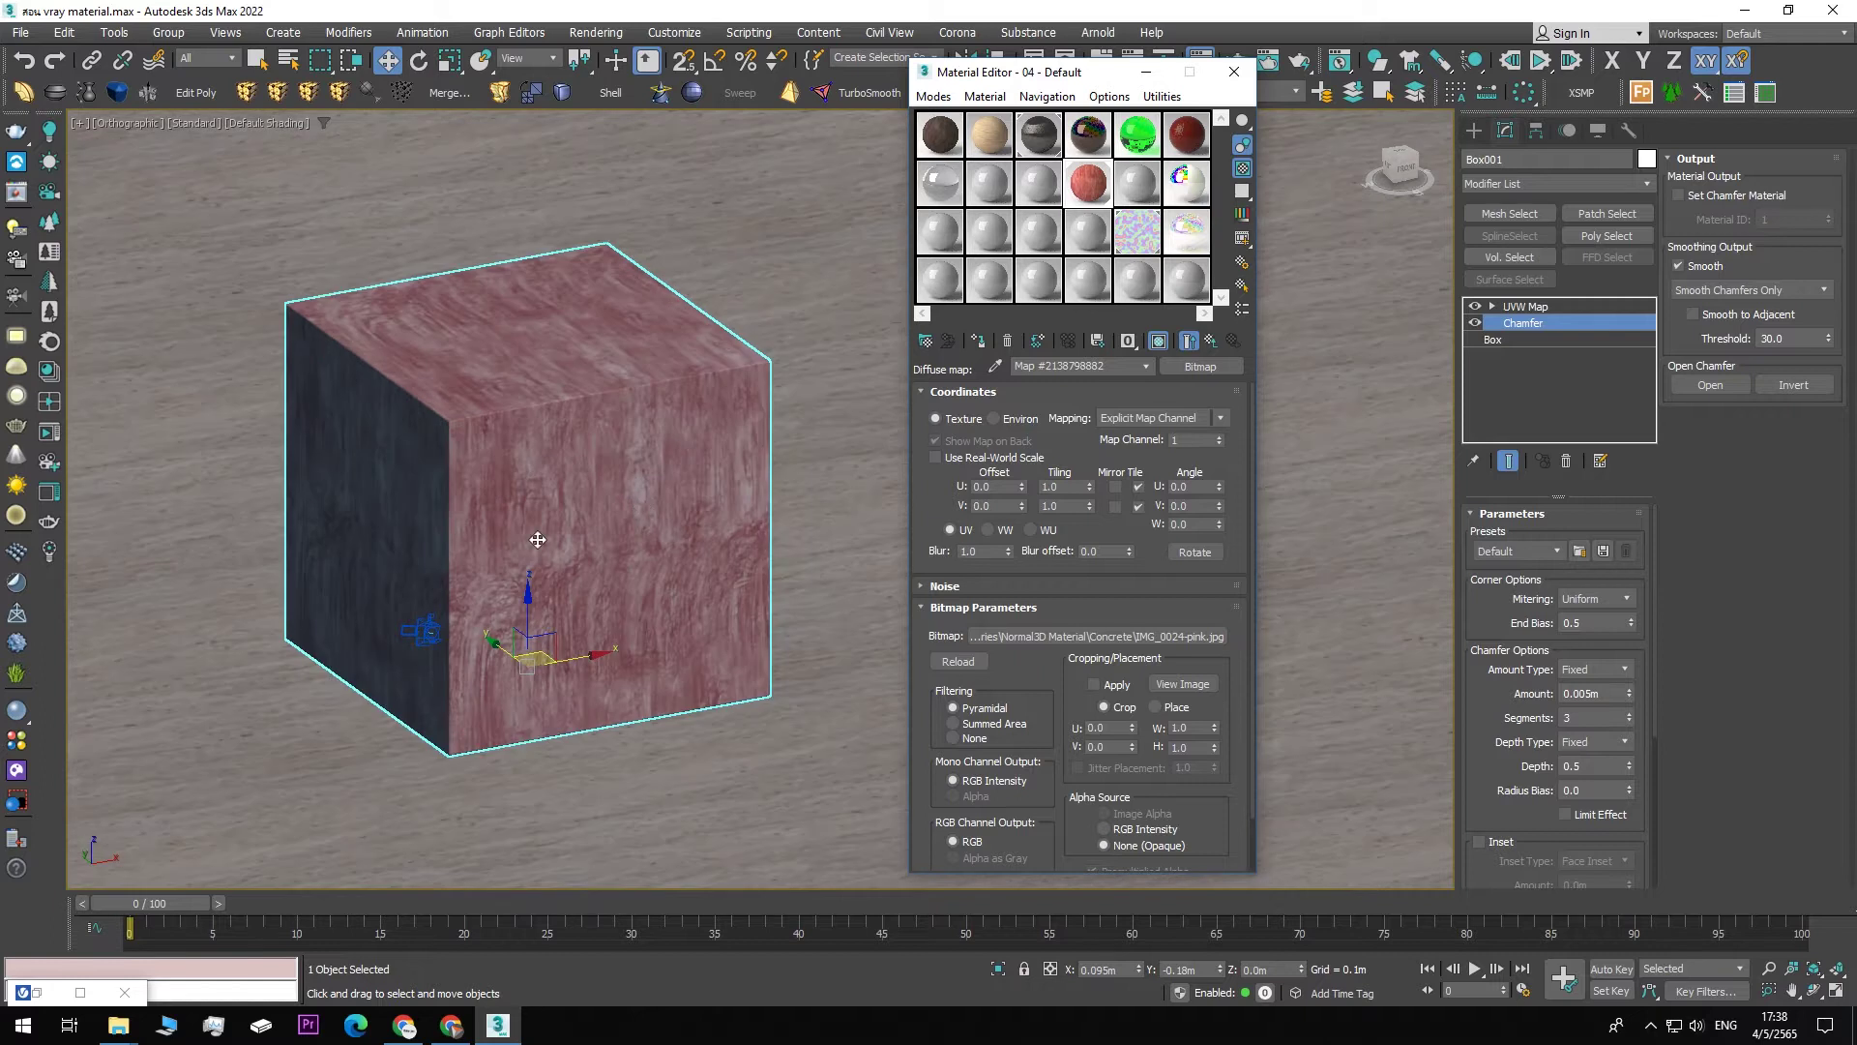
# - Set the diffuse bitmap's U and V tiling to 2.0 and check the repeat on the box
pyautogui.click(1074, 487)
pyautogui.write('2')
pyautogui.press('Tab')
pyautogui.write('2')
pyautogui.press('Return')
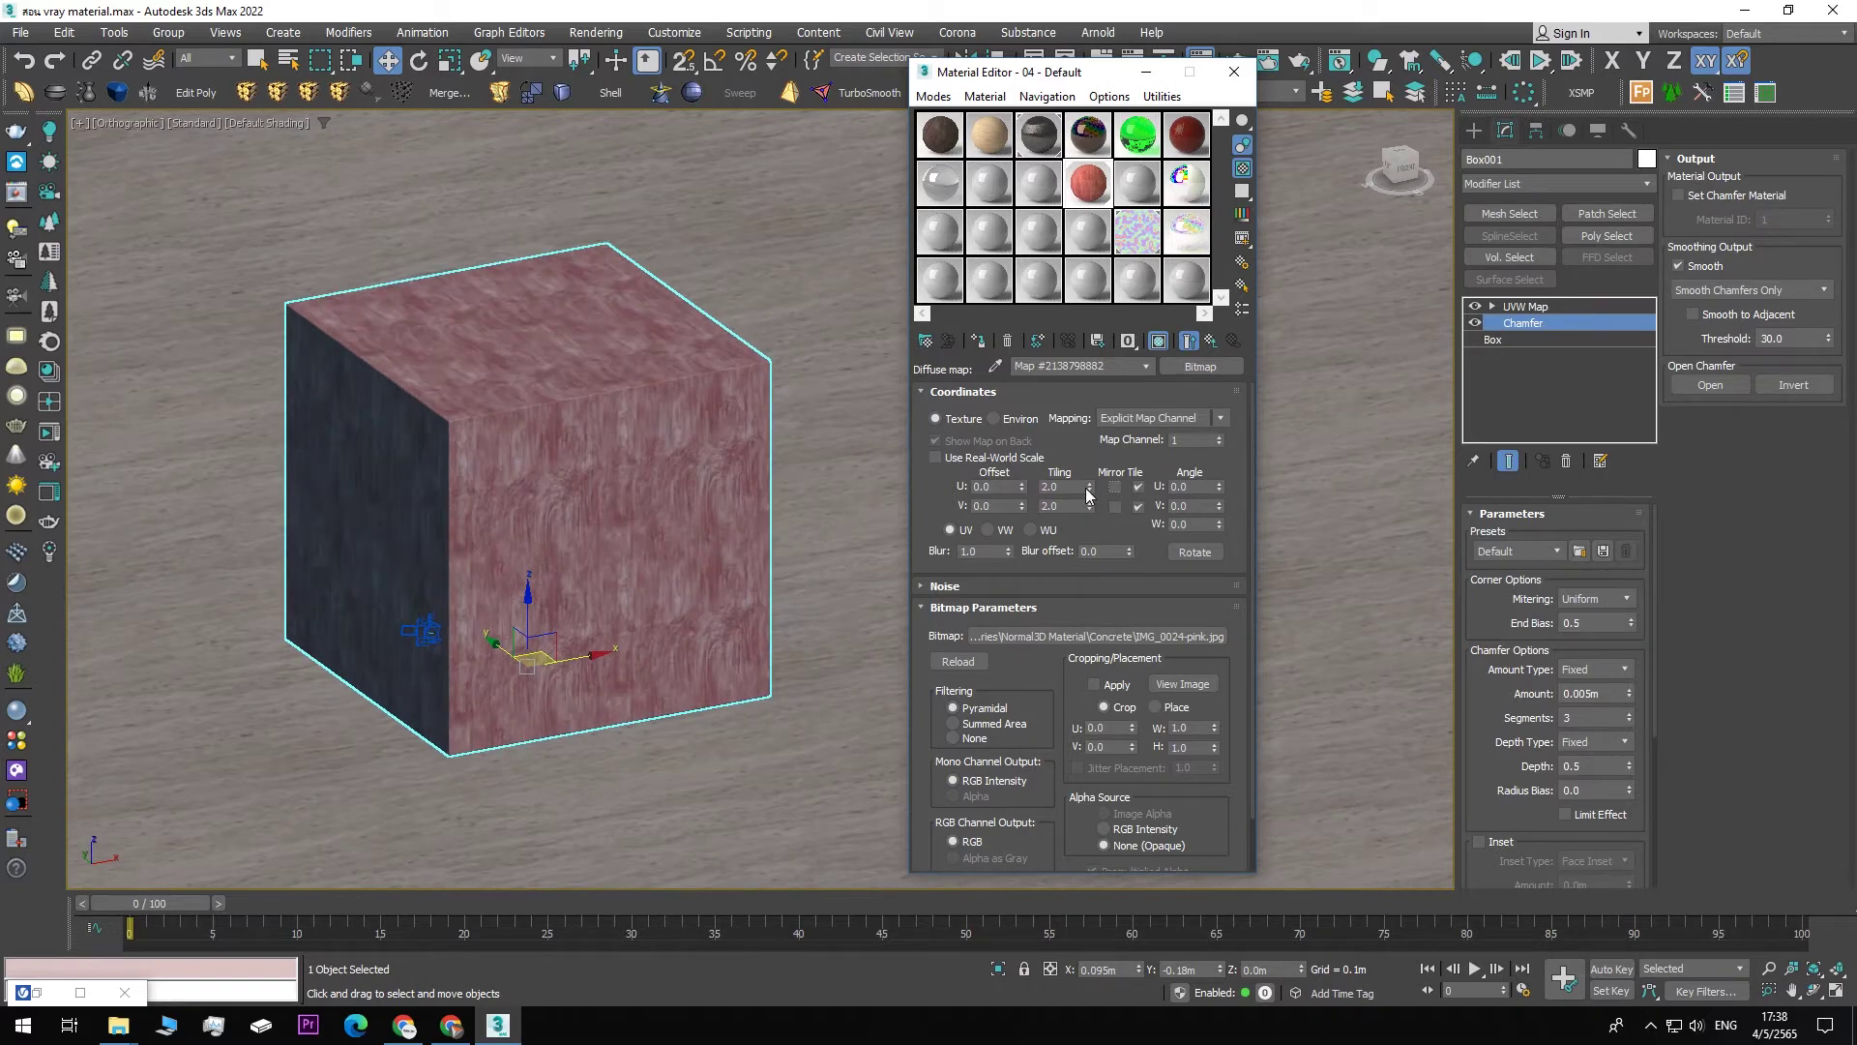
pyautogui.scroll(2, 427, 510)
pyautogui.scroll(-2, 398, 532)
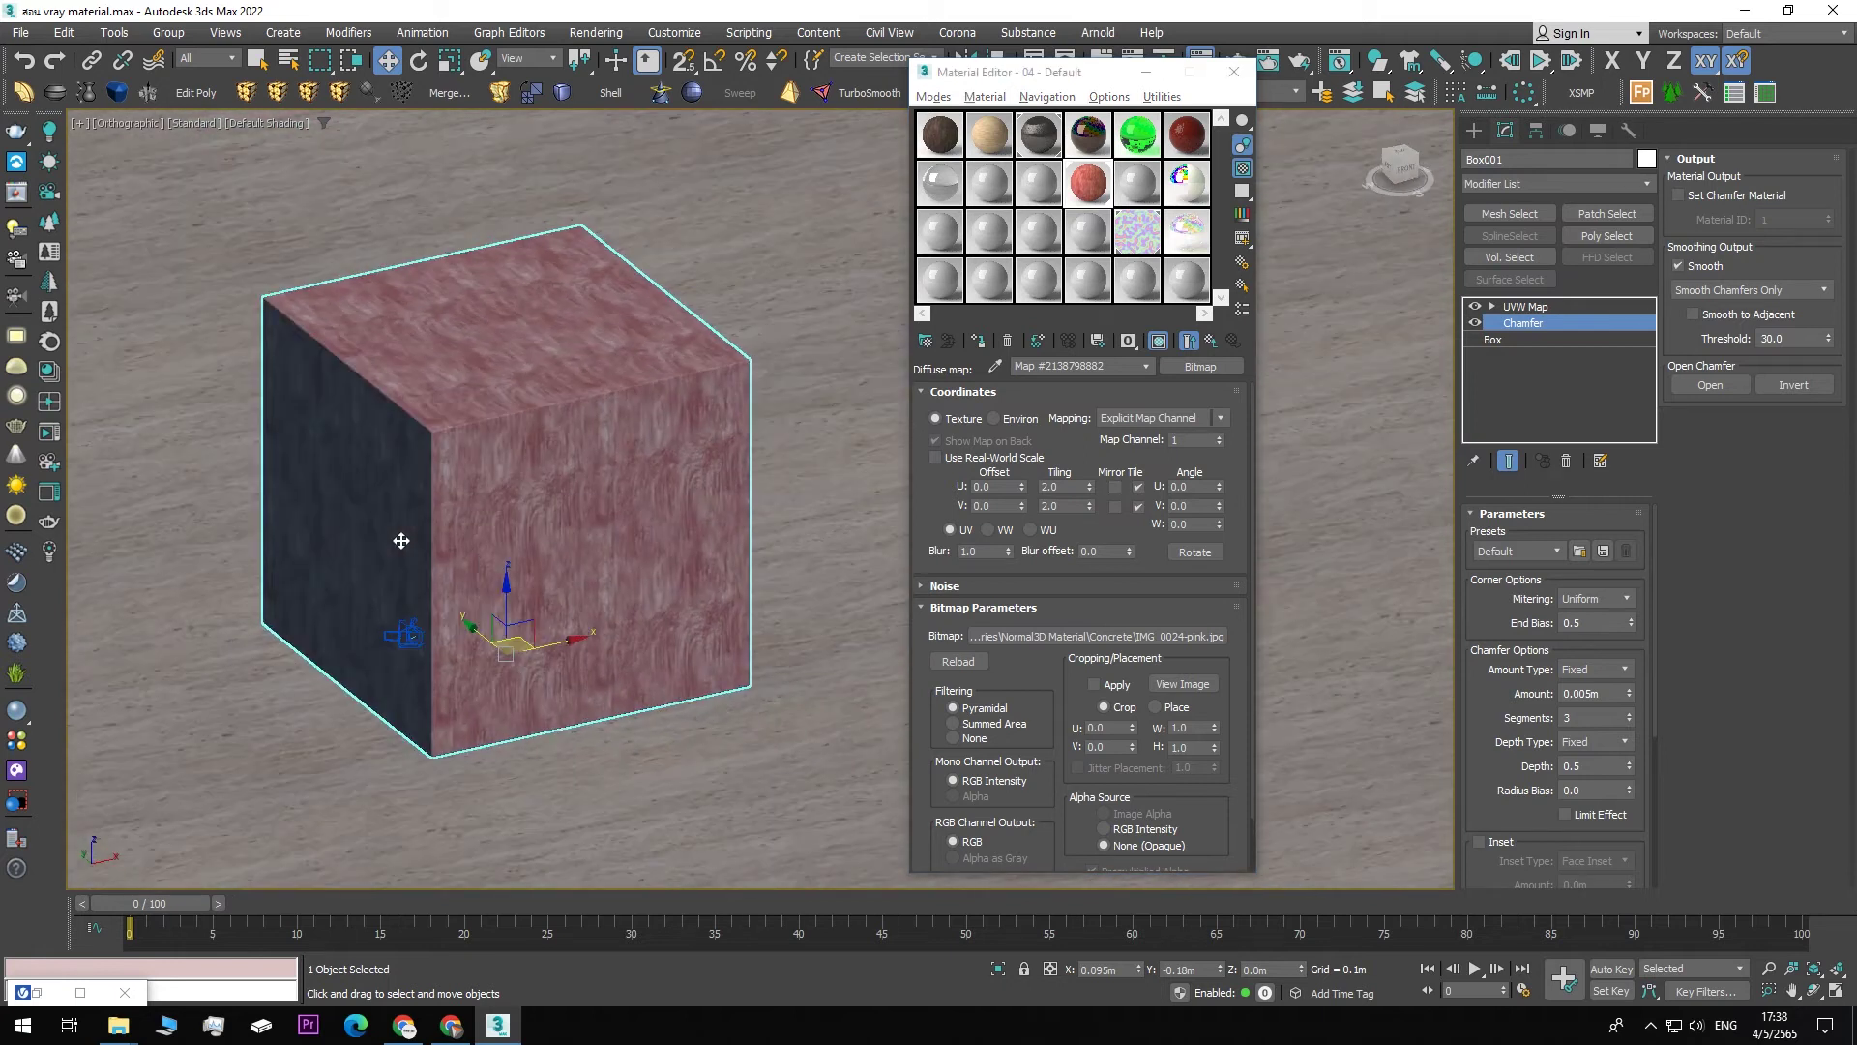
pyautogui.scroll(2, 708, 573)
pyautogui.scroll(-1, 577, 529)
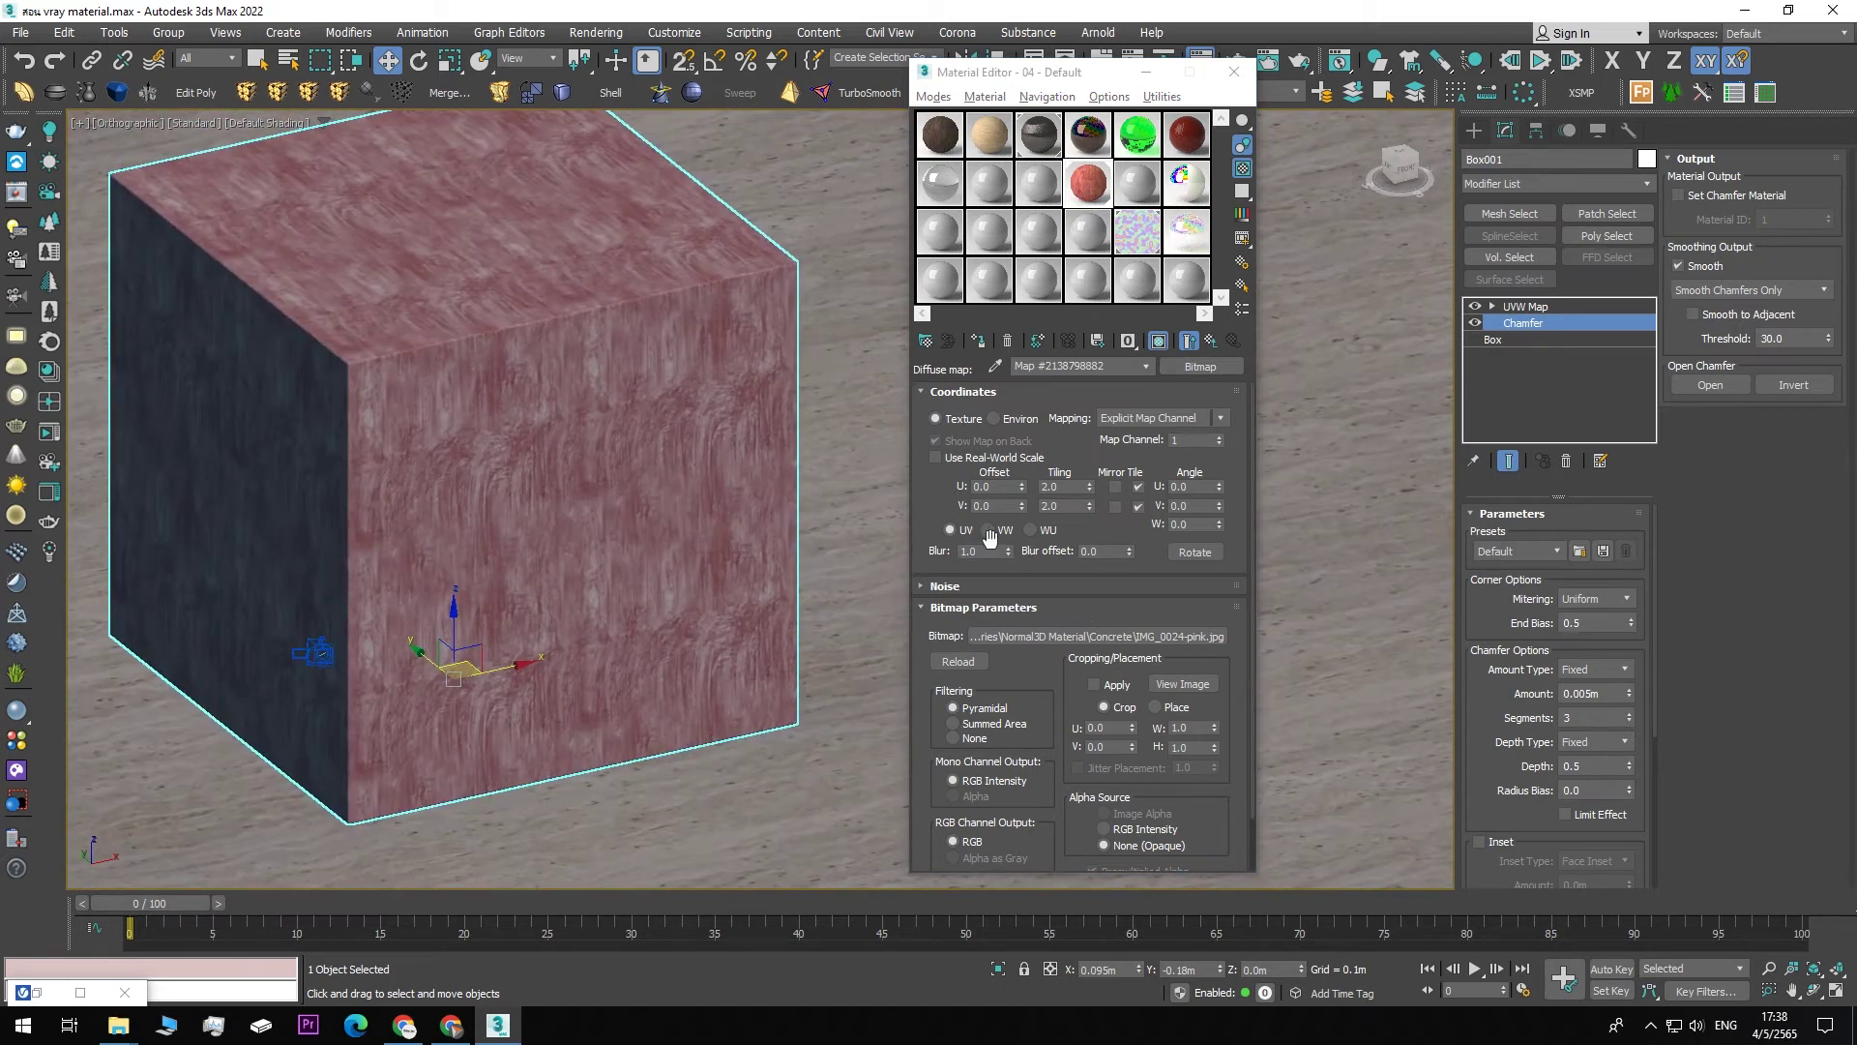
# - Set the diffuse bitmap's W angle to 90 degrees
pyautogui.moveTo(1250, 495); pyautogui.dragTo(1112, 518)
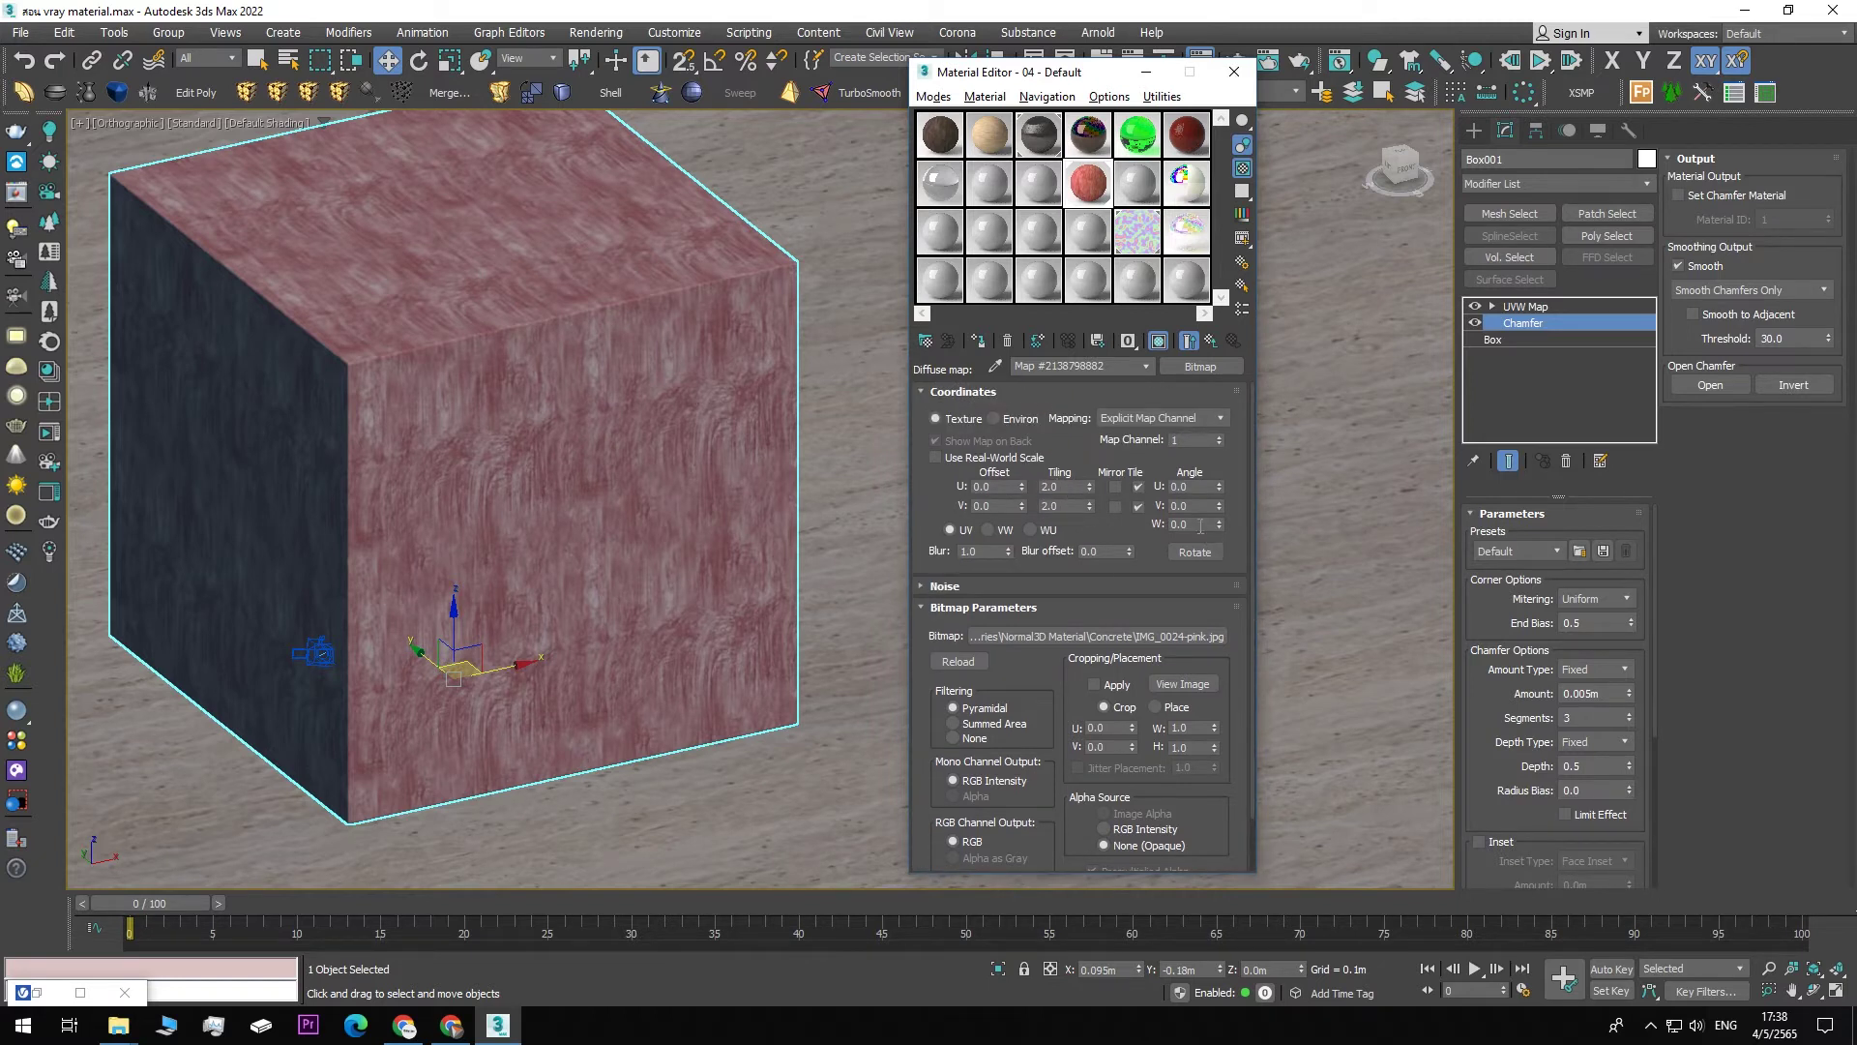
pyautogui.write('0')
pyautogui.press('Return')
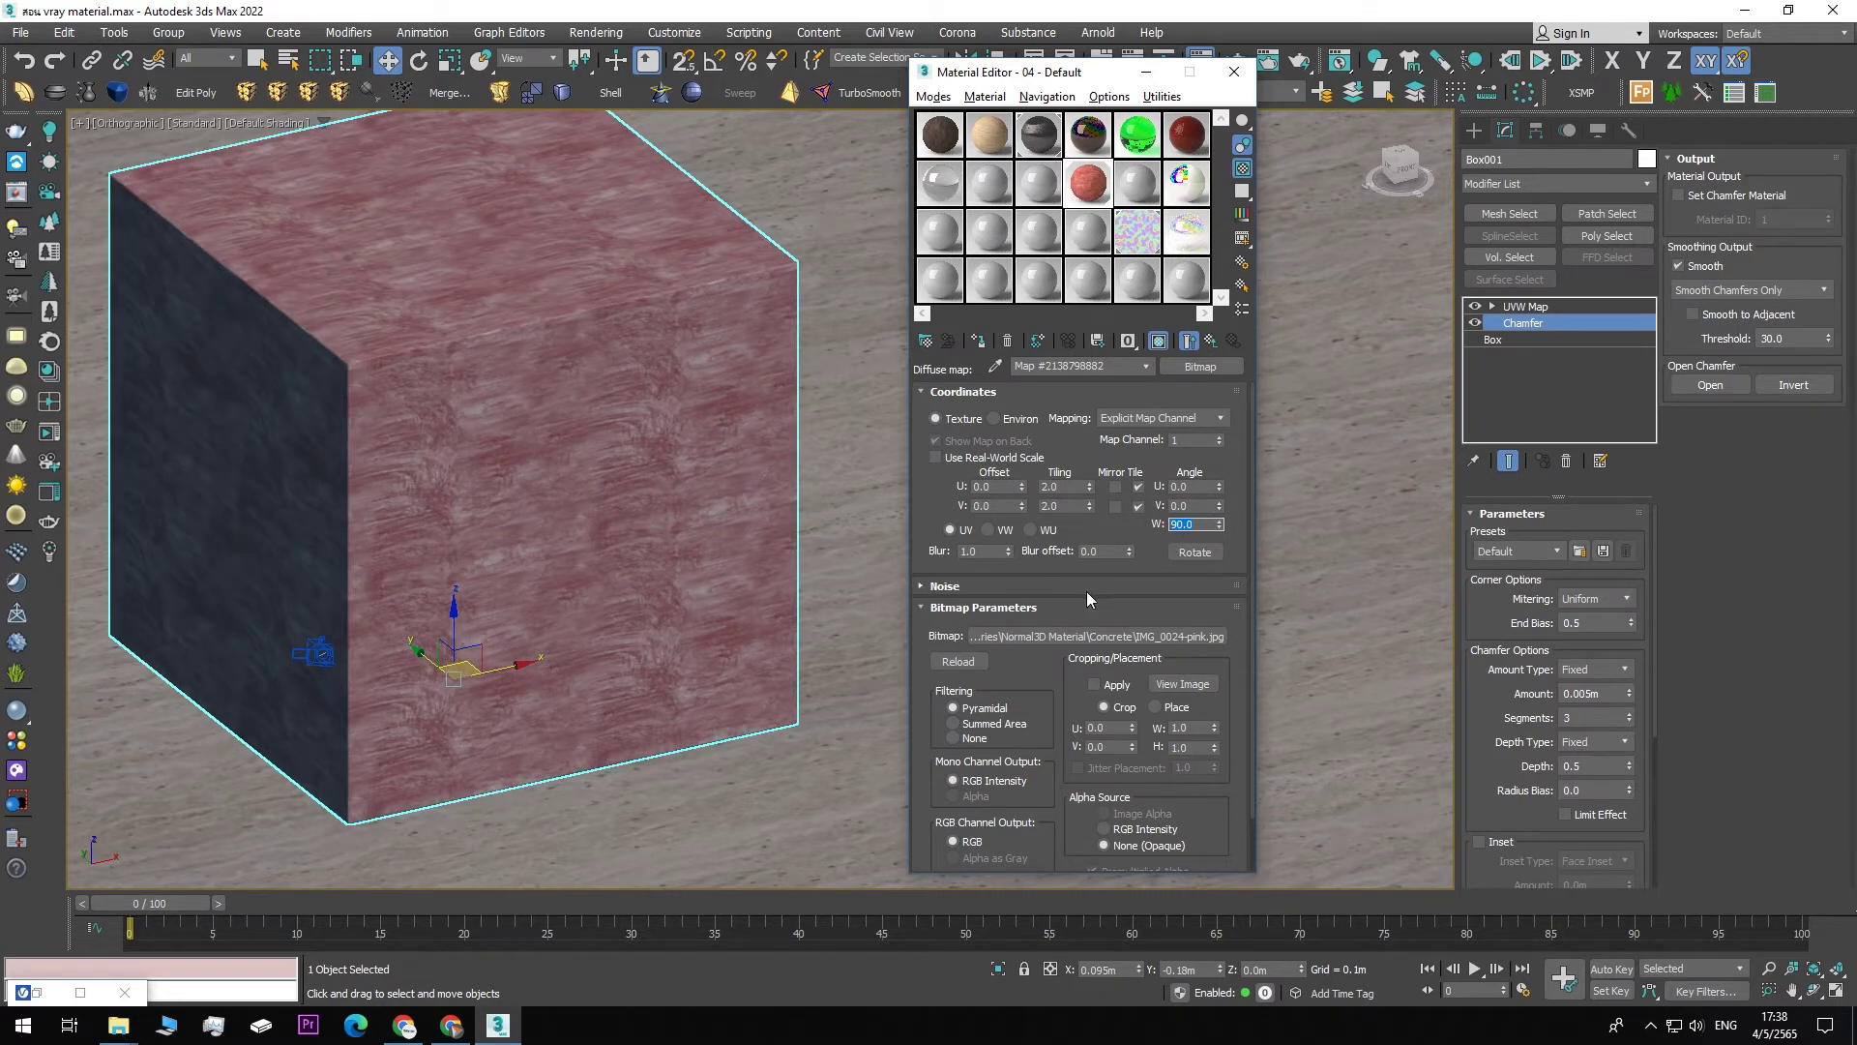
# - Examine the texture's direction and tiling on the box's faces
pyautogui.scroll(-3, 382, 541)
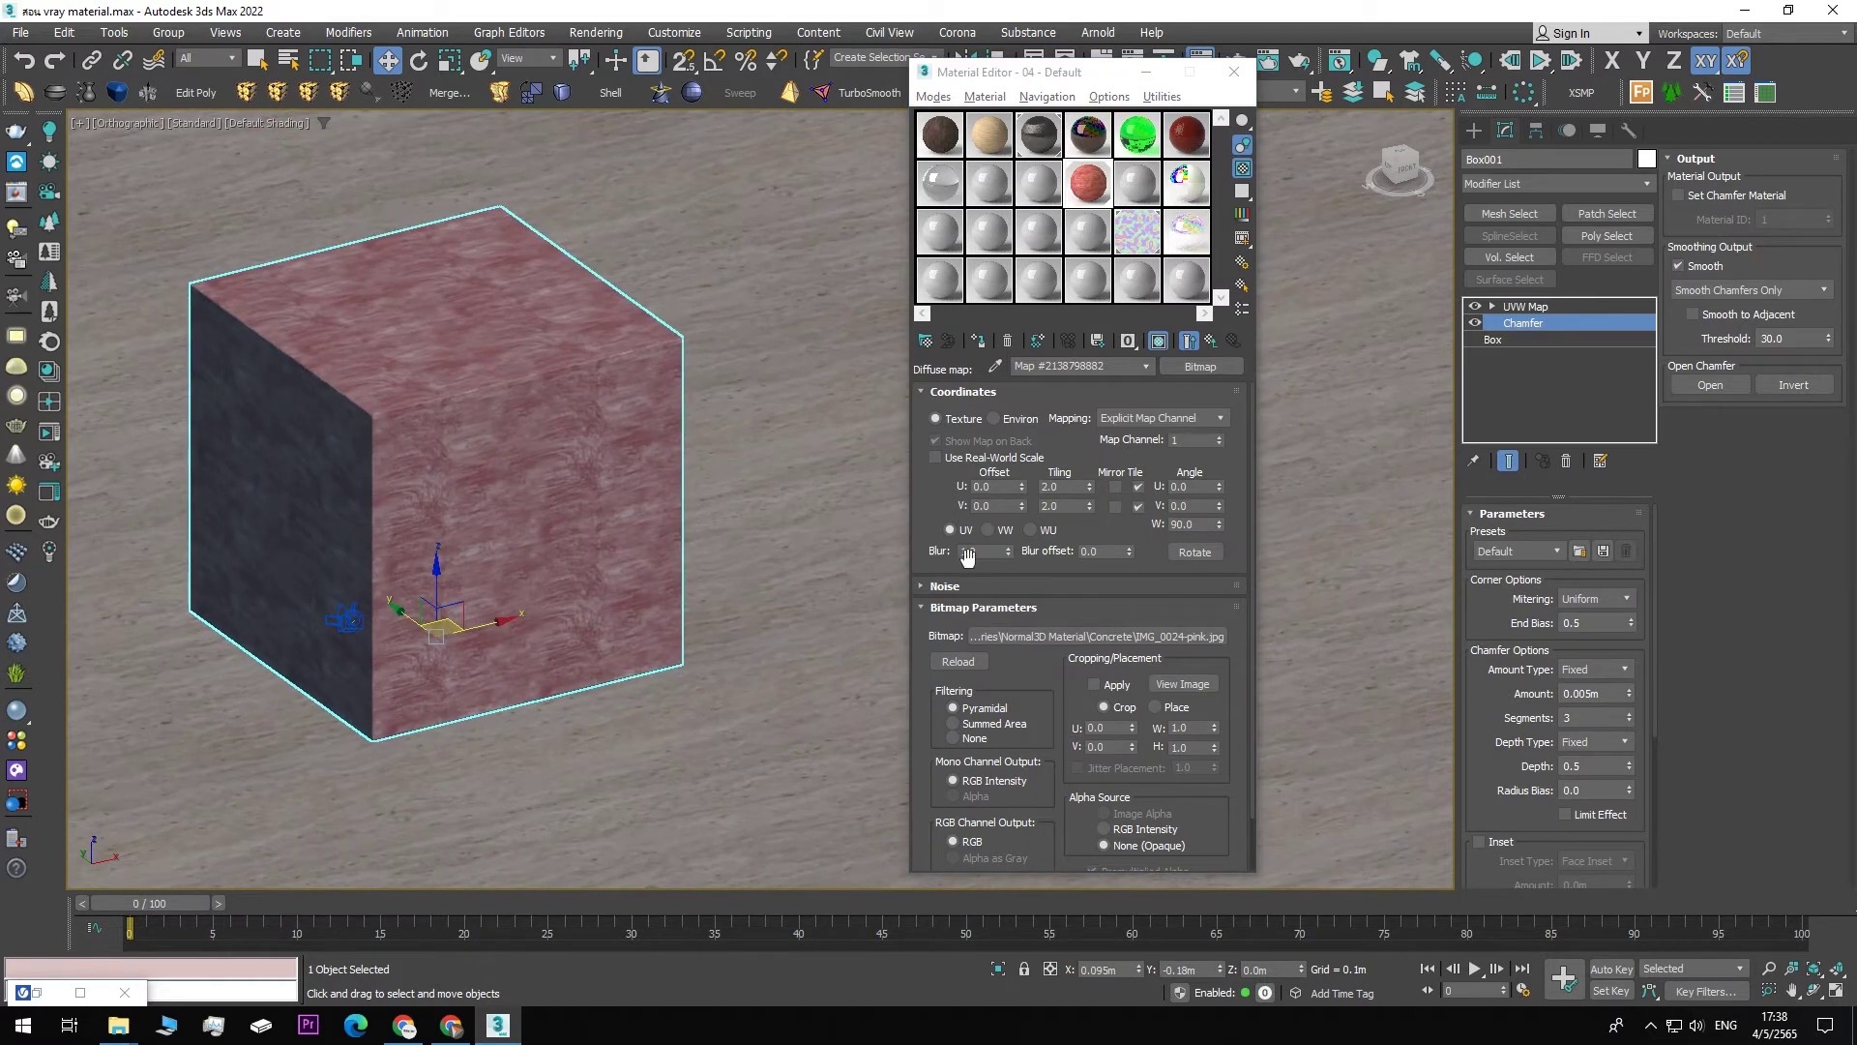
pyautogui.scroll(3, 516, 484)
pyautogui.moveTo(280, 445); pyautogui.dragTo(309, 442, button='middle')
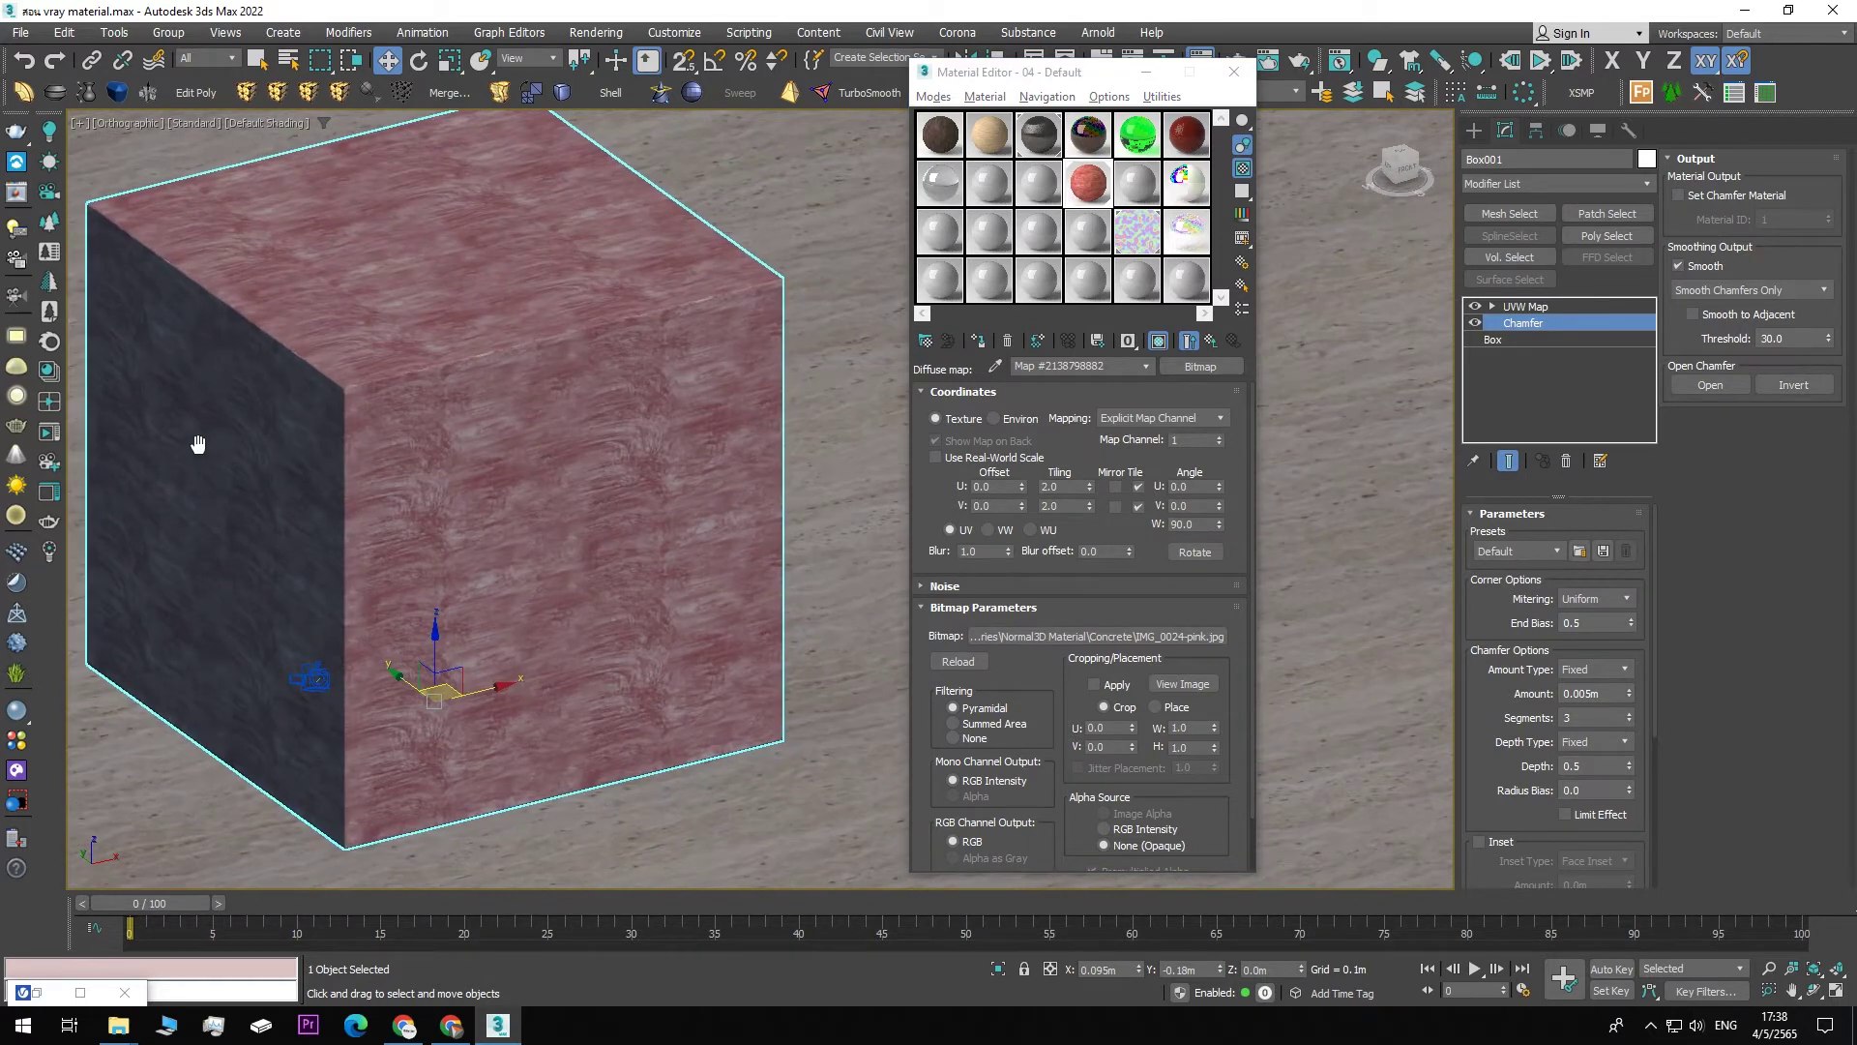
pyautogui.moveTo(212, 493); pyautogui.dragTo(284, 500, button='middle')
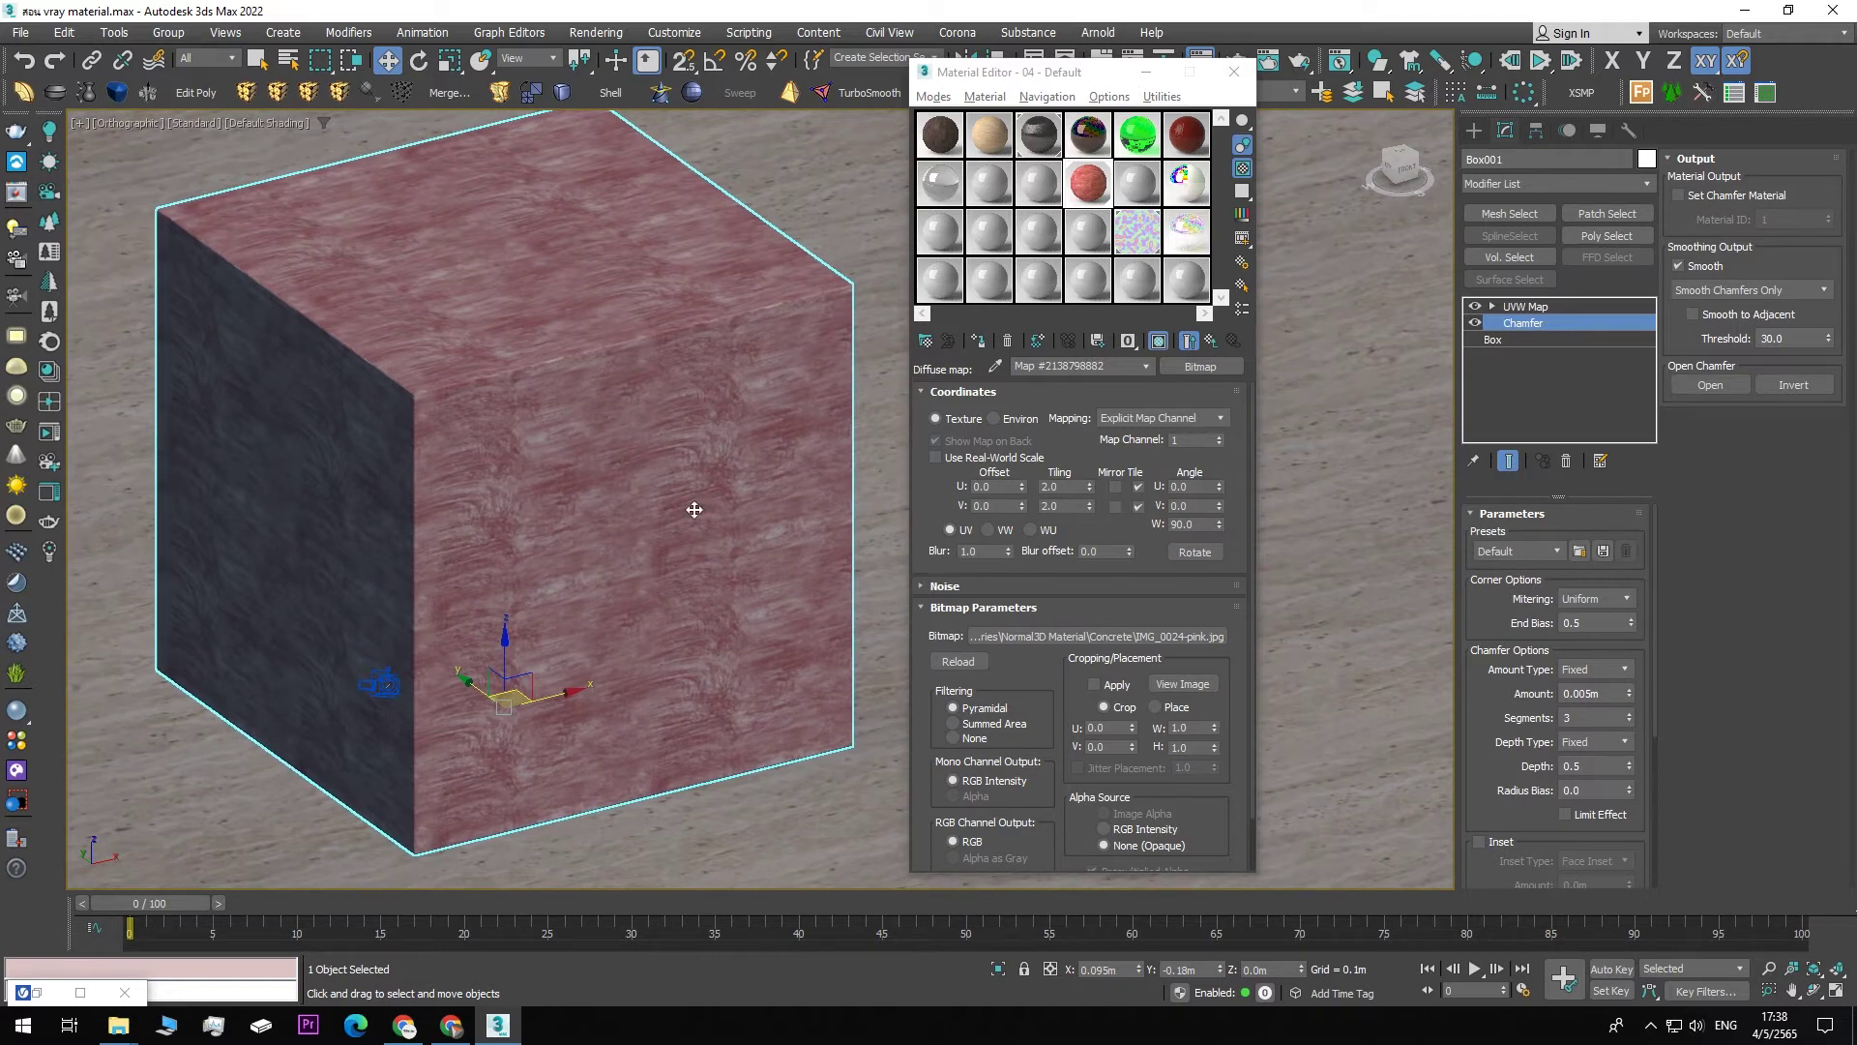
pyautogui.scroll(2, 709, 519)
pyautogui.scroll(-2, 539, 481)
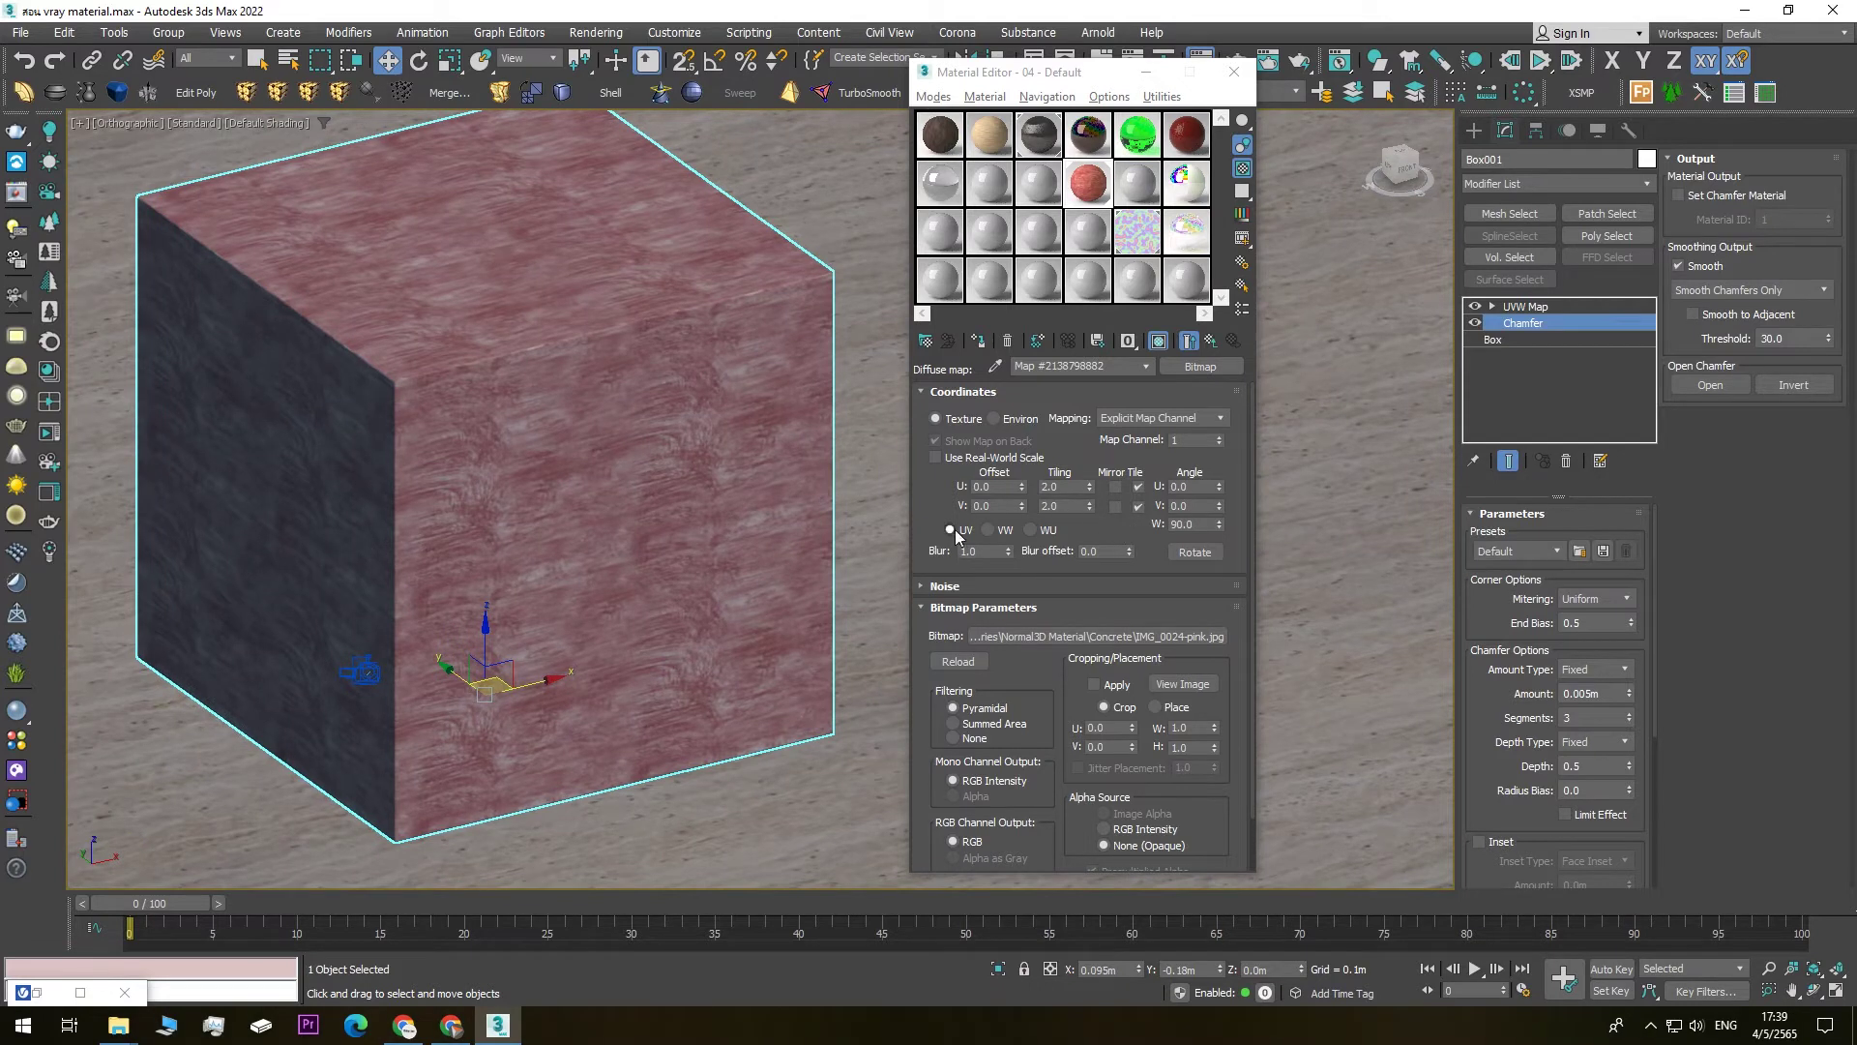
pyautogui.moveTo(682, 580); pyautogui.dragTo(681, 575, button='middle')
# - Switch the bitmap to real-world scale with 1 m width and height, and enable Real-World Map Size in the box's UVW Map modifier
pyautogui.click(936, 457)
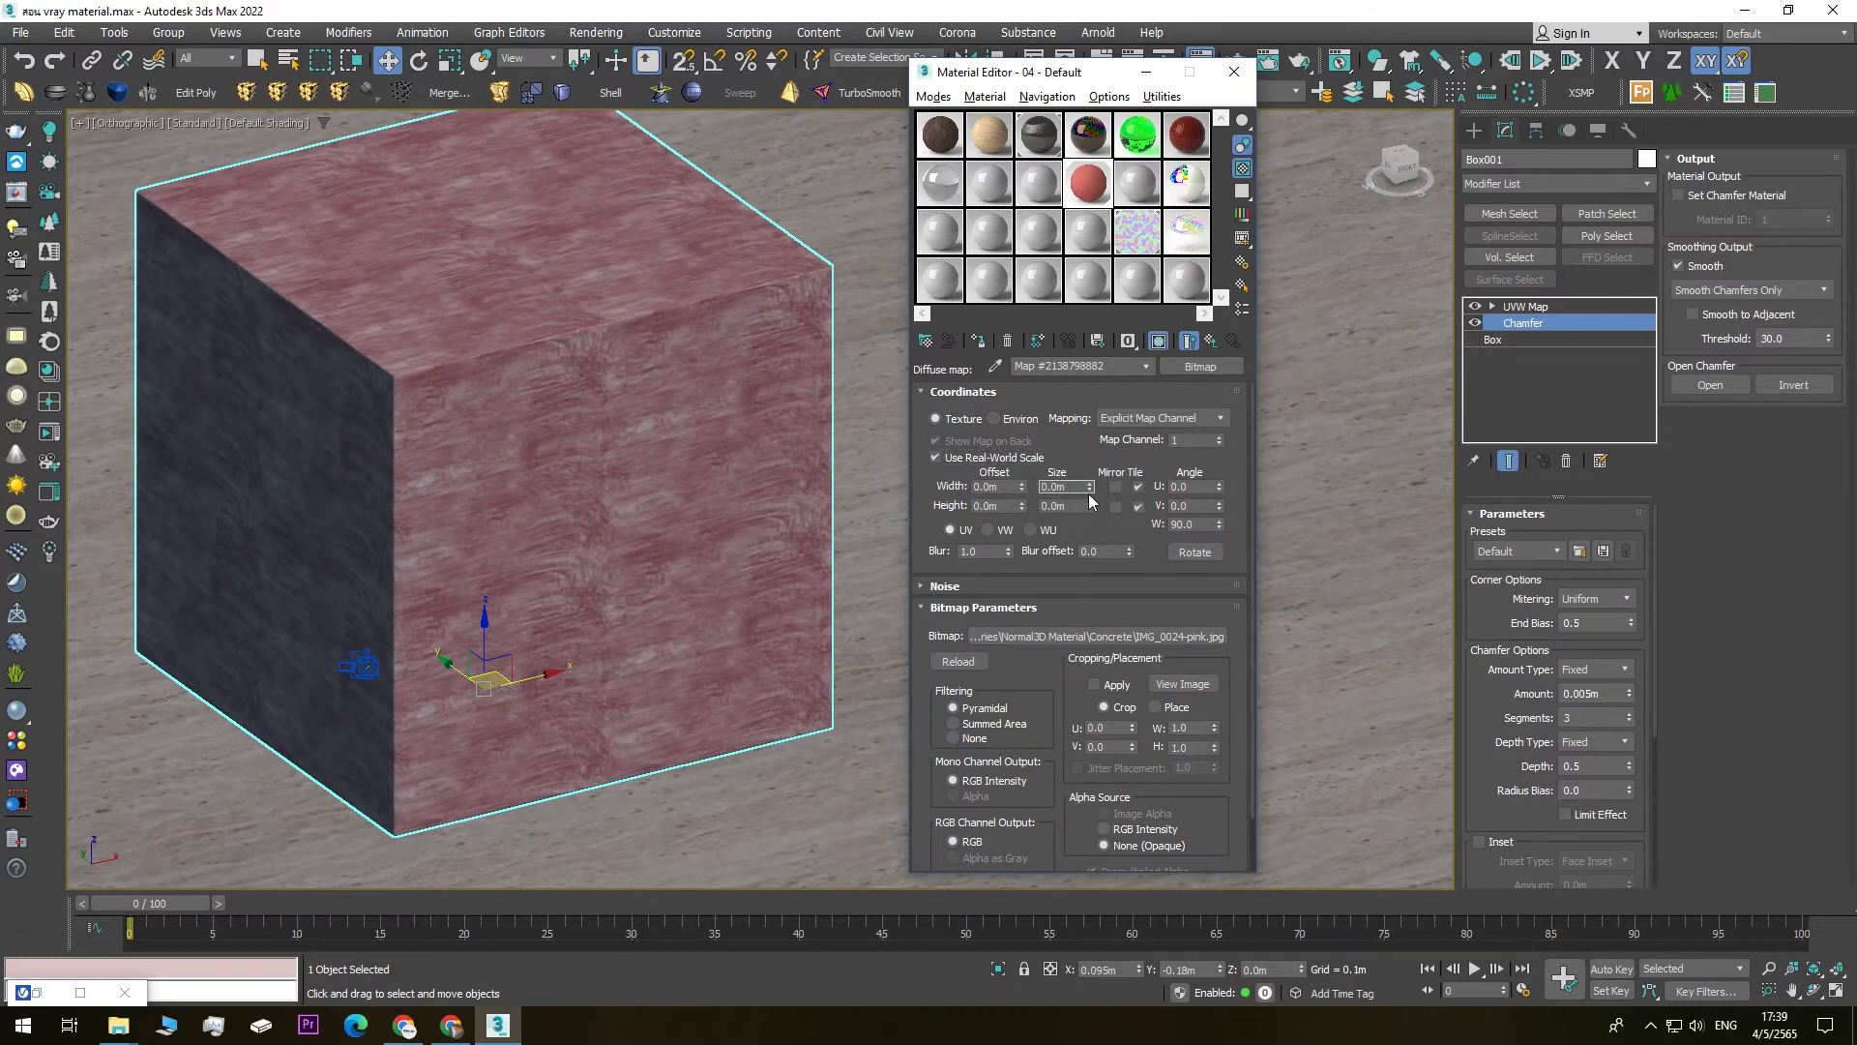
pyautogui.click(1548, 307)
pyautogui.click(1071, 486)
pyautogui.write('1')
pyautogui.press('Tab')
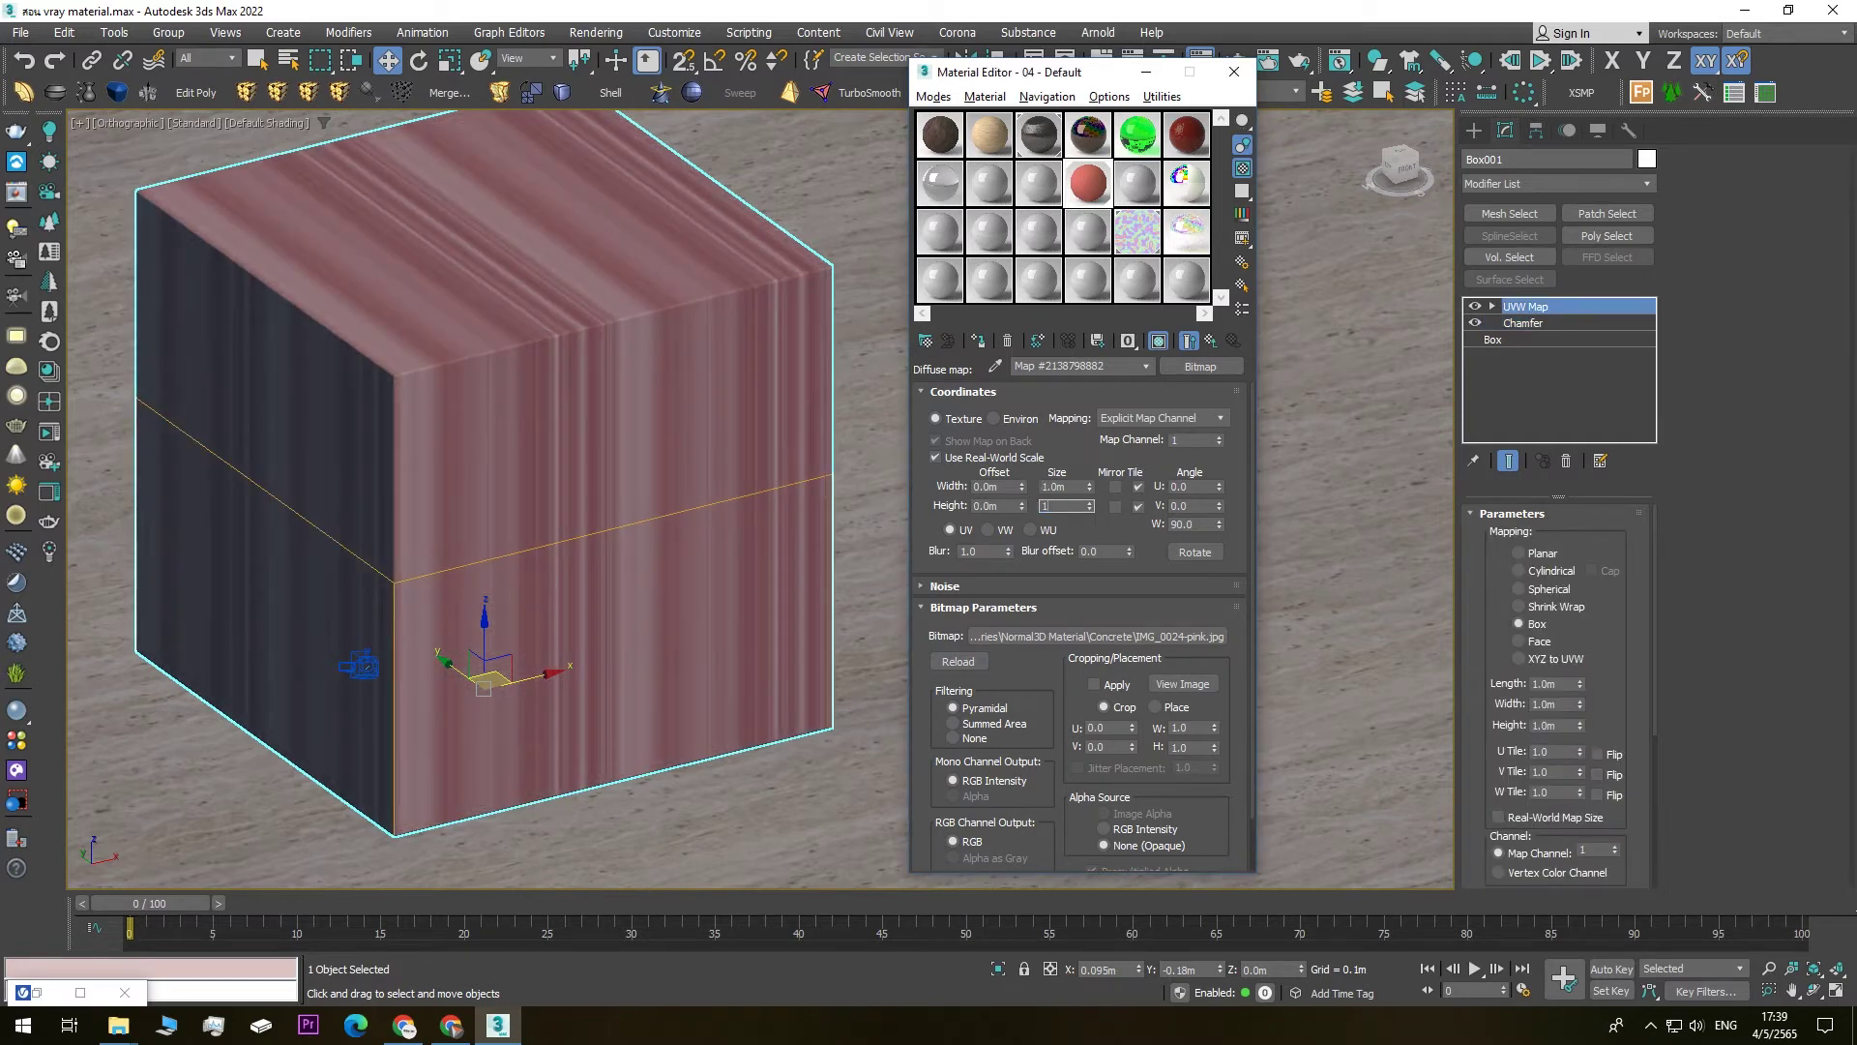
pyautogui.write('1')
pyautogui.press('Return')
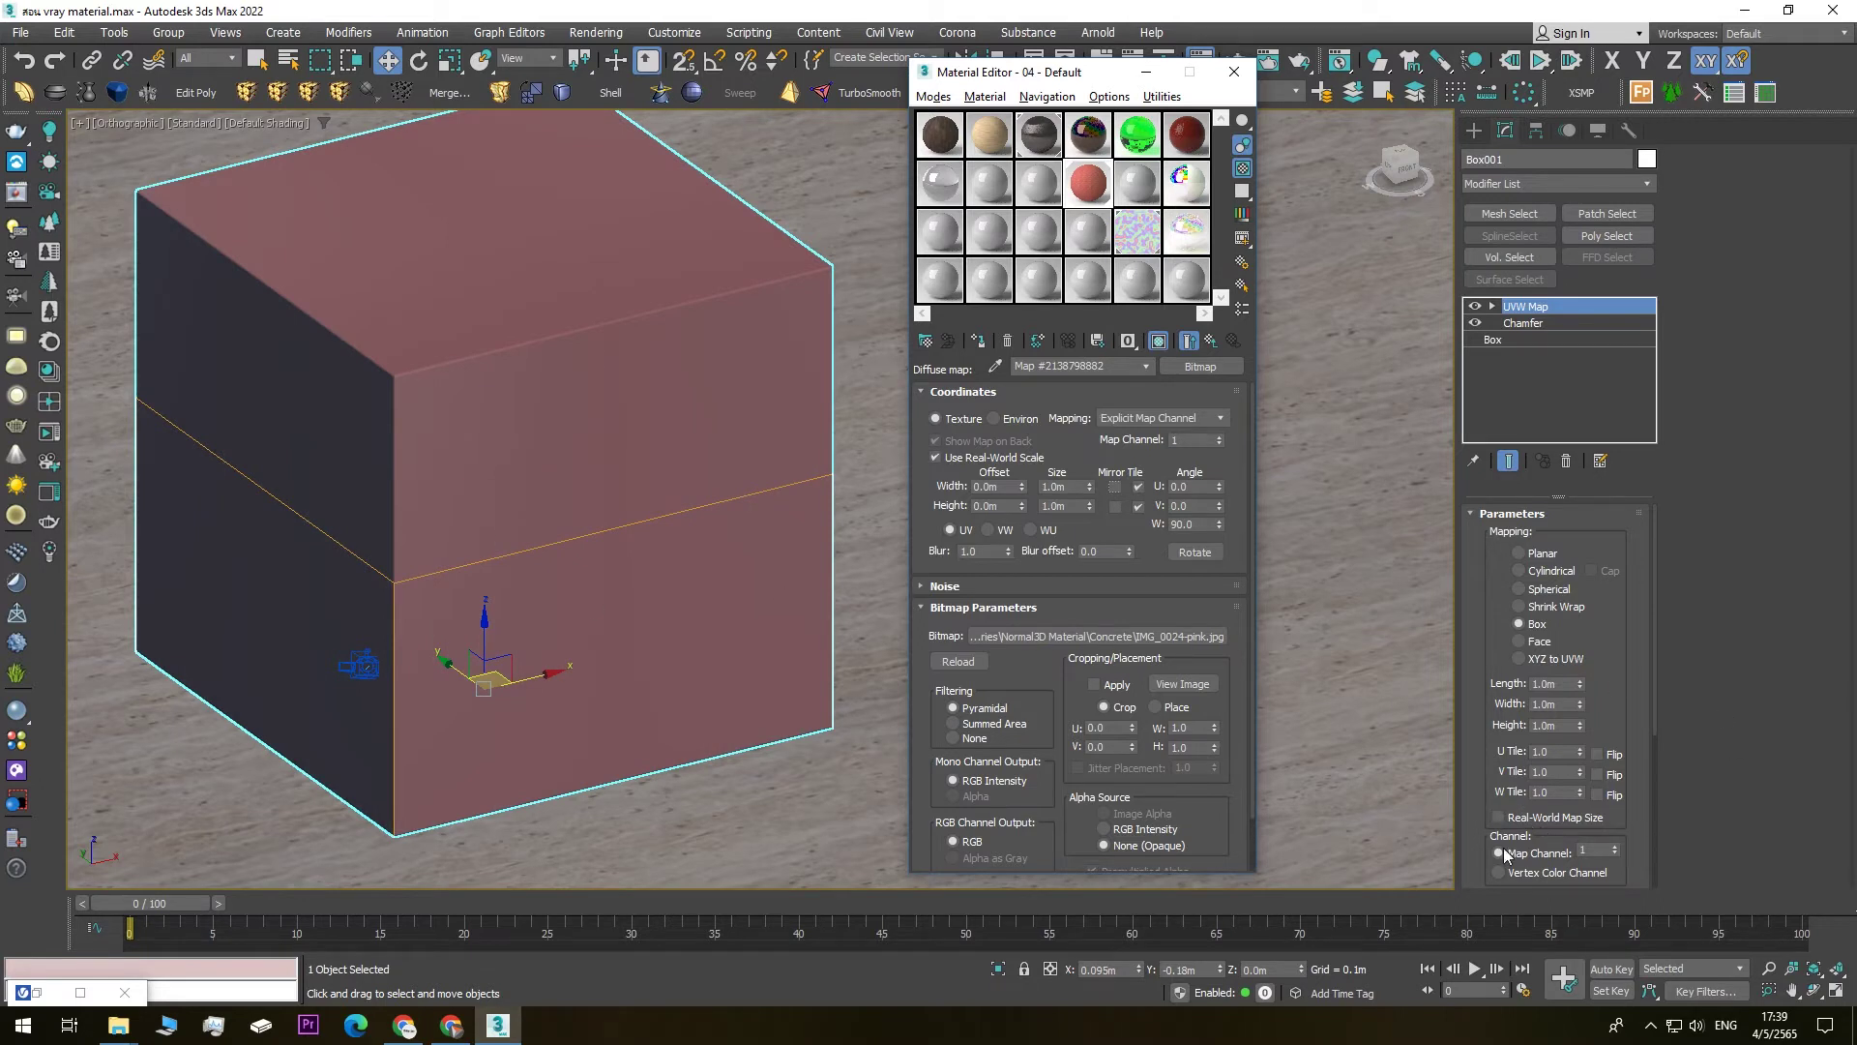
pyautogui.click(1498, 818)
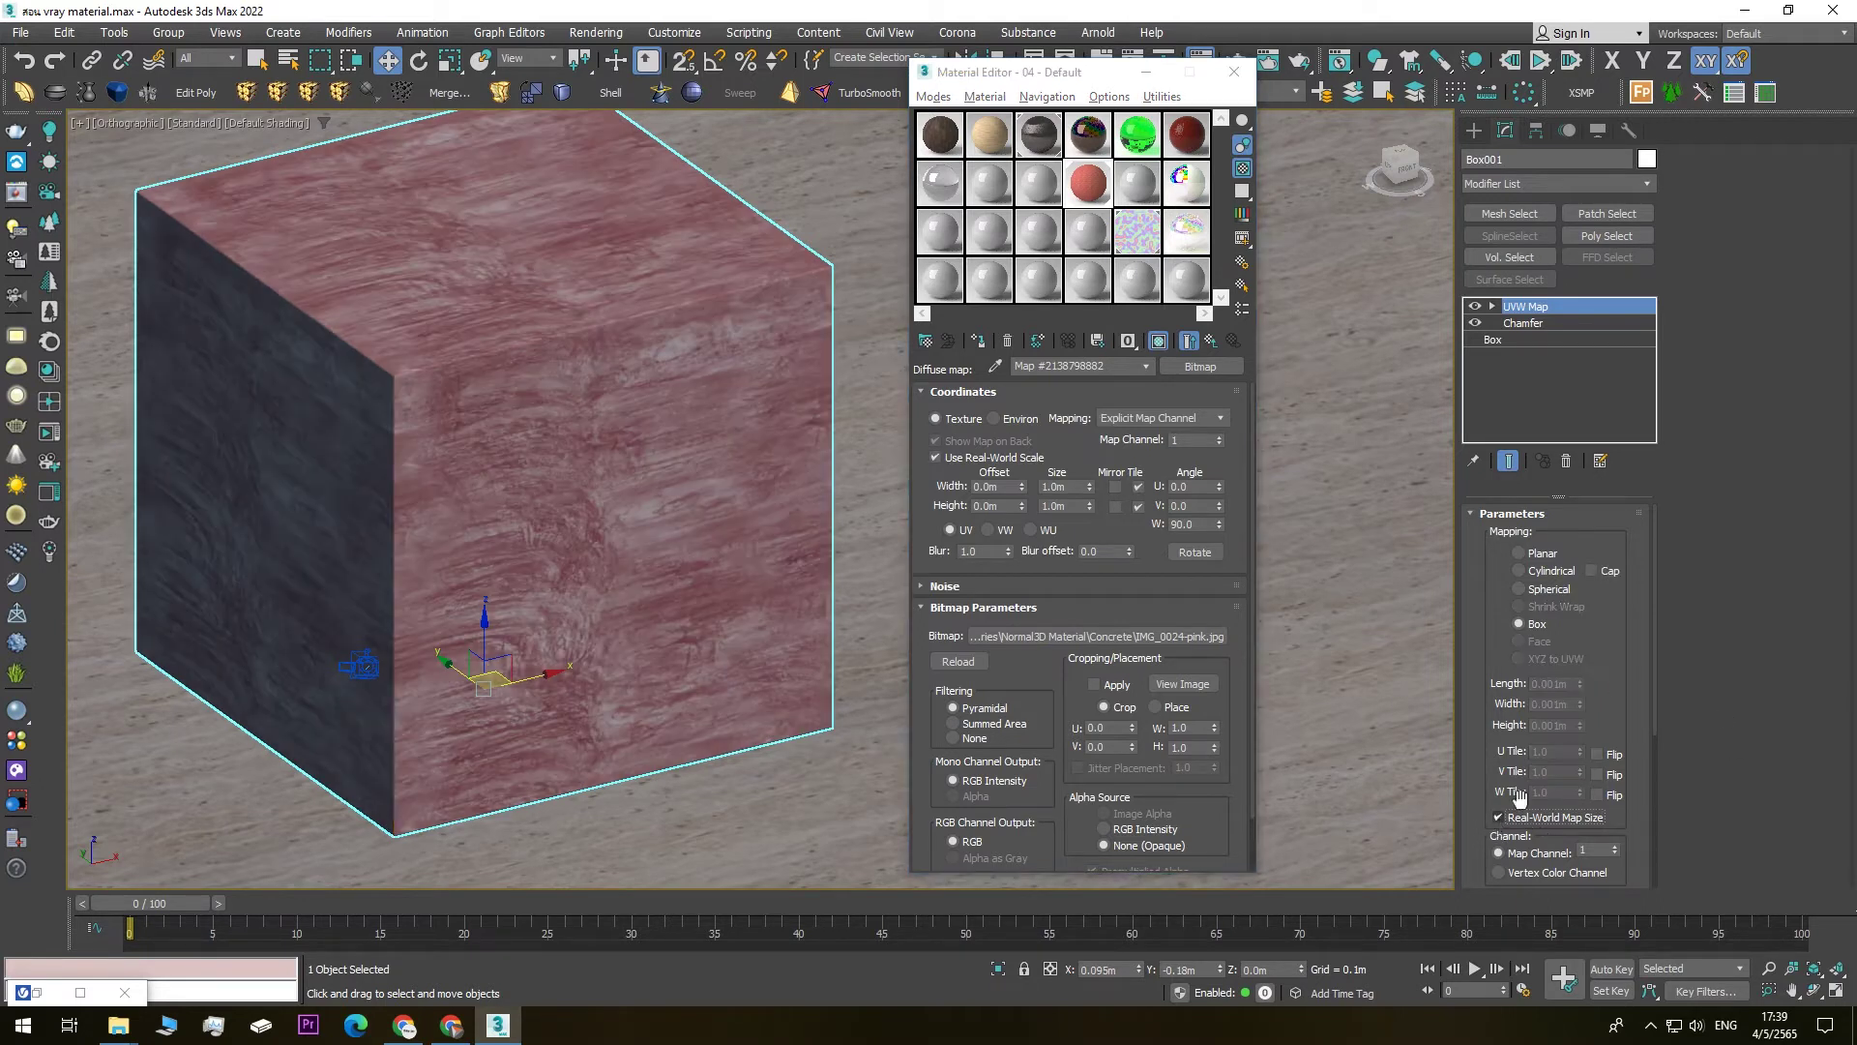
pyautogui.scroll(-2, 549, 591)
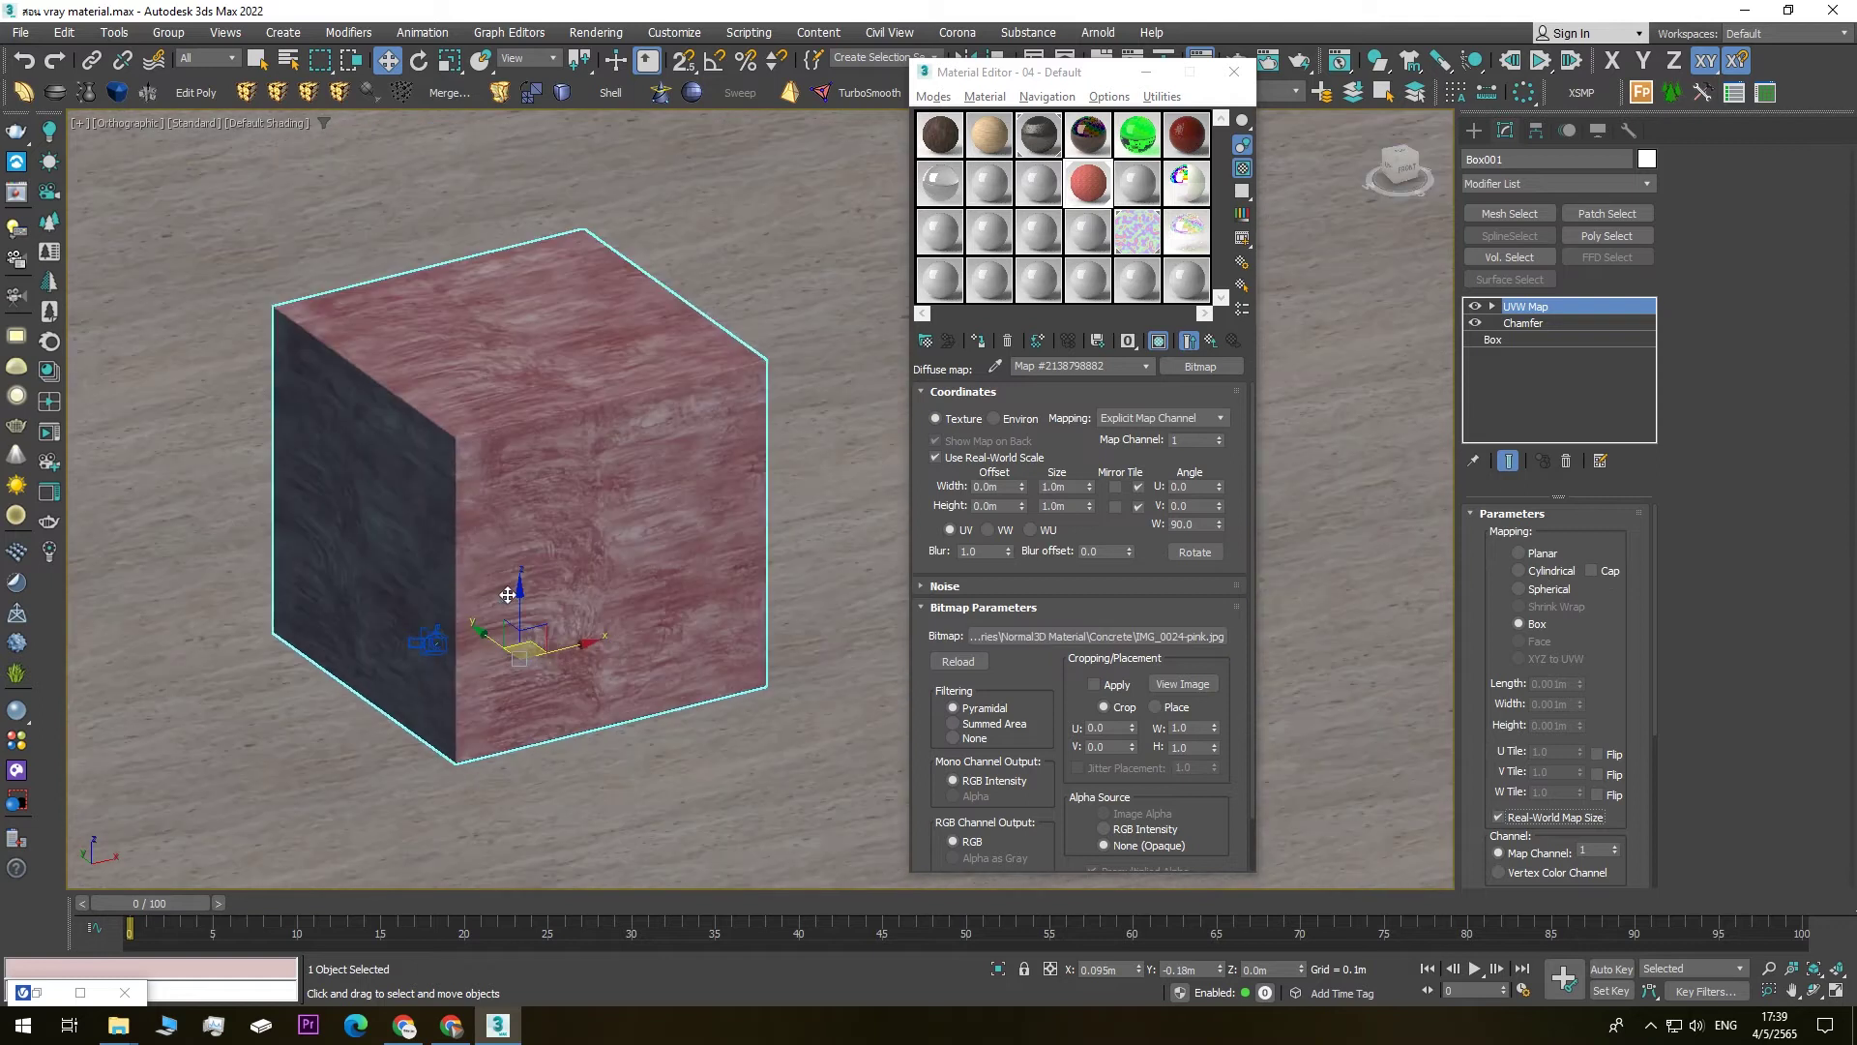
# - Try a real-world bitmap size of 2 m in width and height
pyautogui.write('2')
pyautogui.press('Tab')
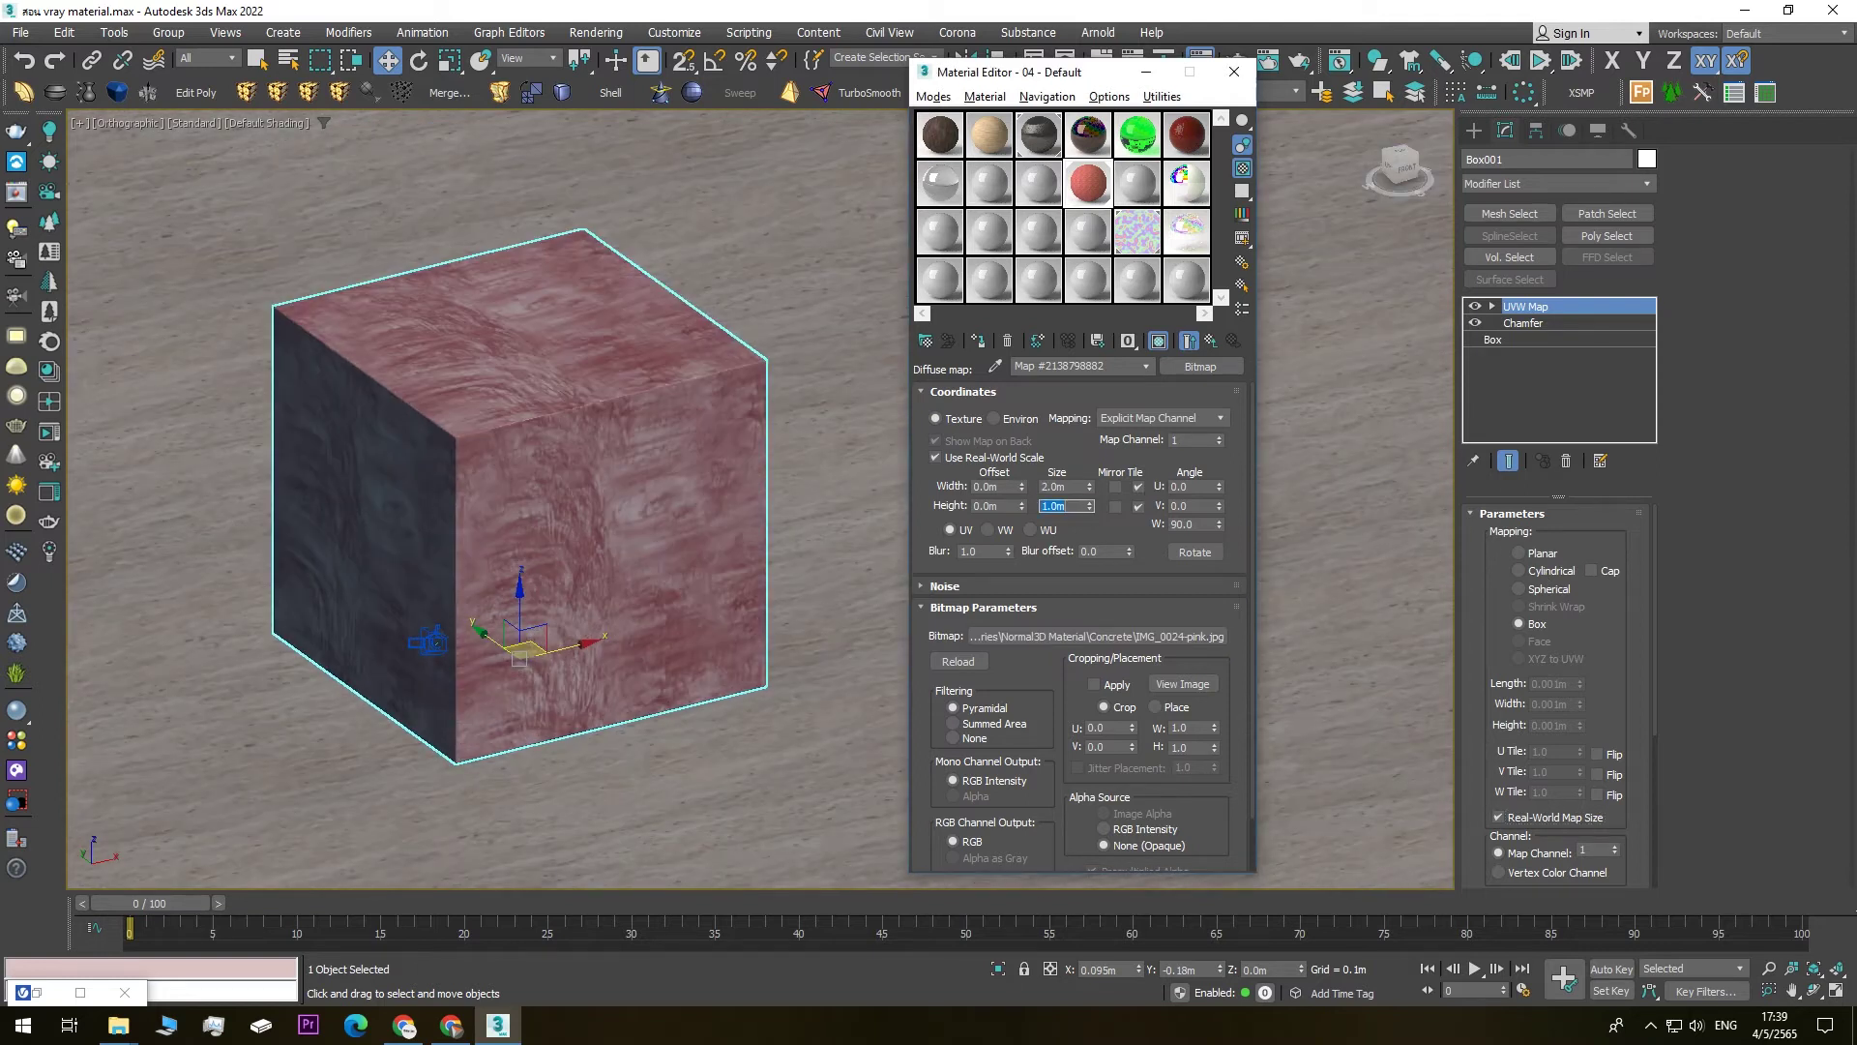
pyautogui.write('2')
pyautogui.press('Return')
# - Set the bitmap's real-world width and height to 1 m
pyautogui.doubleClick(1080, 487)
pyautogui.write('1')
pyautogui.press('Tab')
pyautogui.write('1')
pyautogui.press('Return')
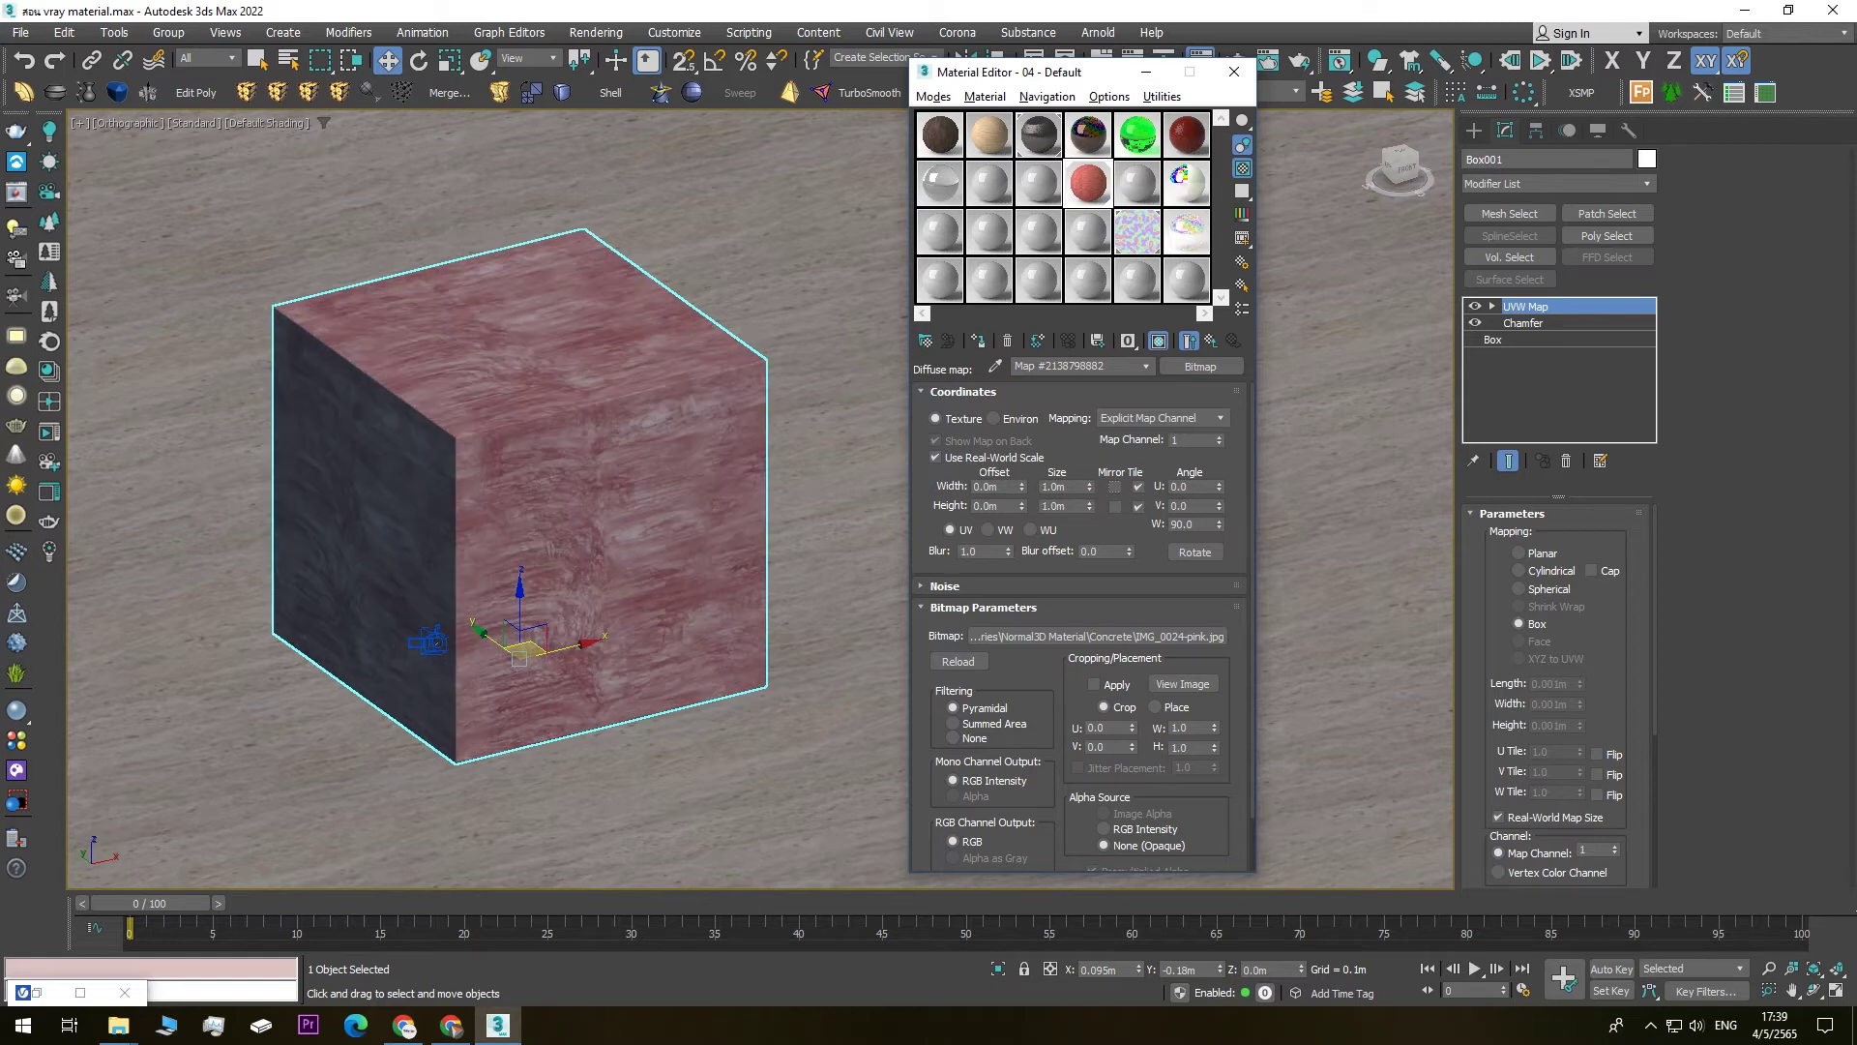
pyautogui.scroll(2, 680, 589)
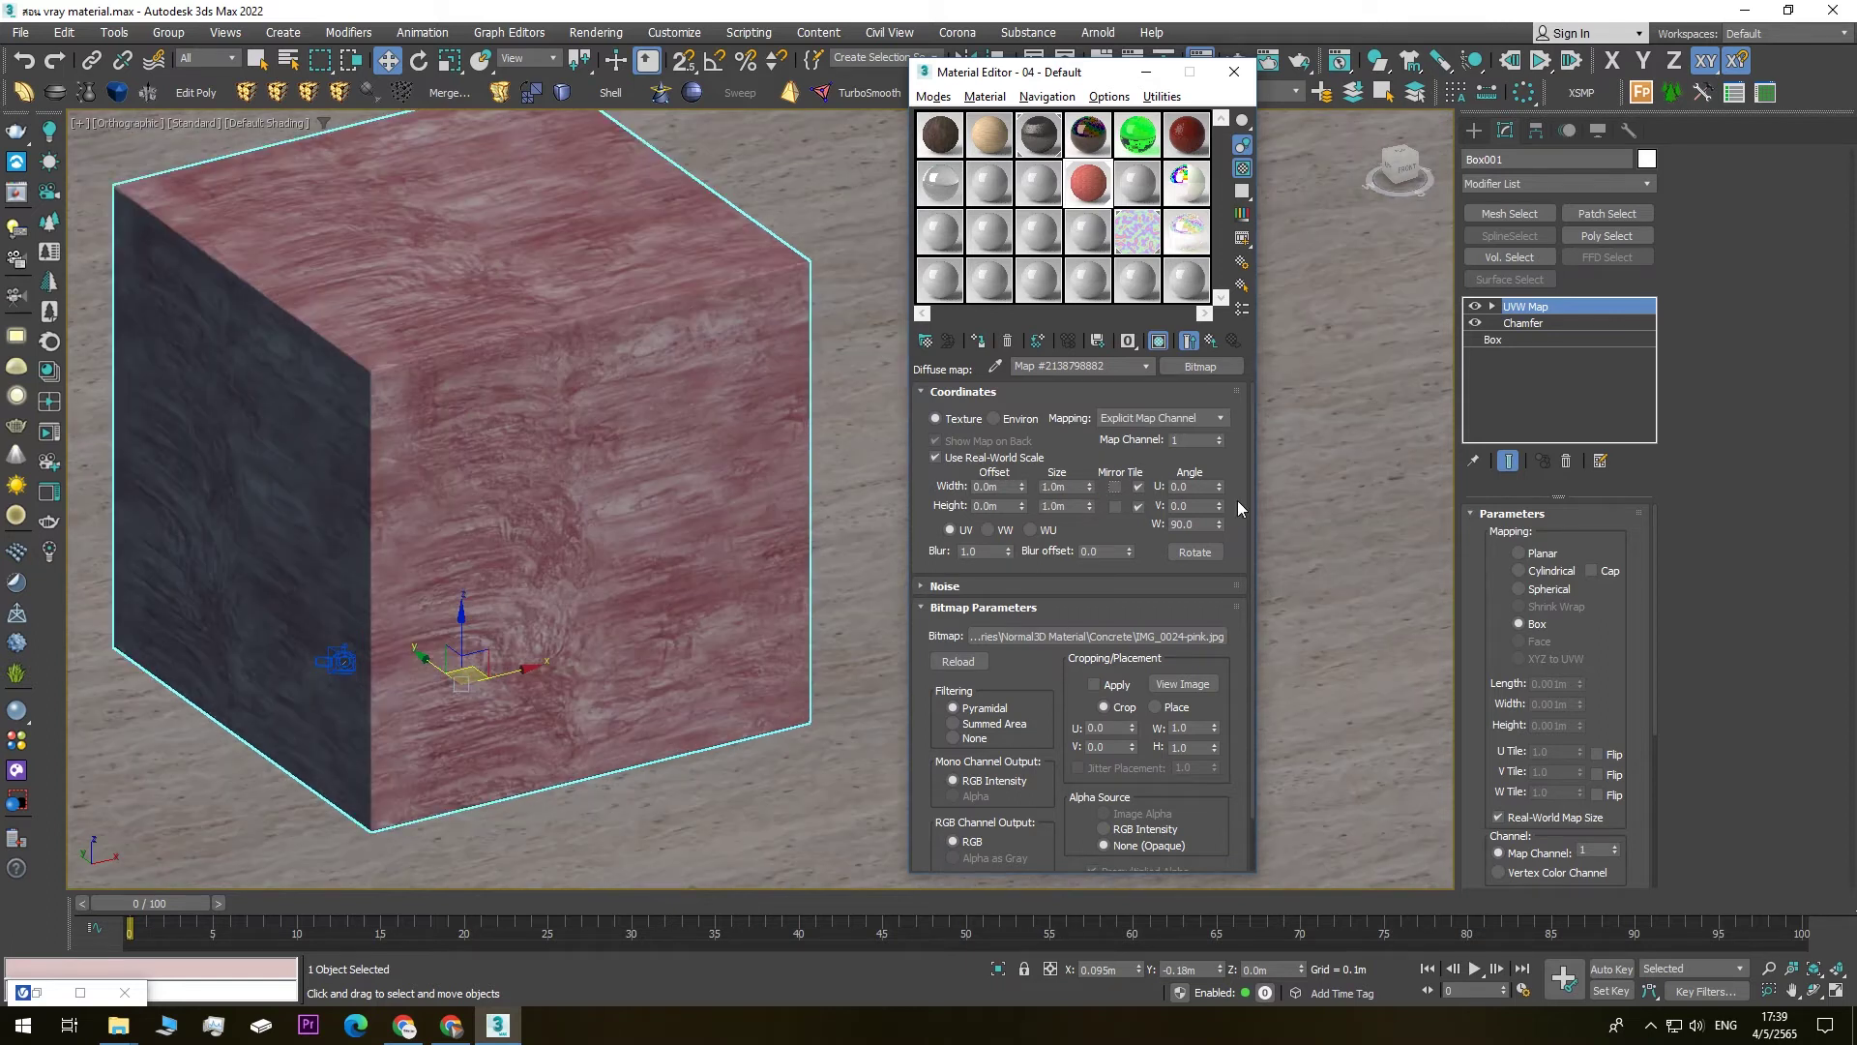
# - Try an Output Amount of 0.5 on the diffuse bitmap and redisplay the textured material on the box
pyautogui.scroll(-2, 1250, 490)
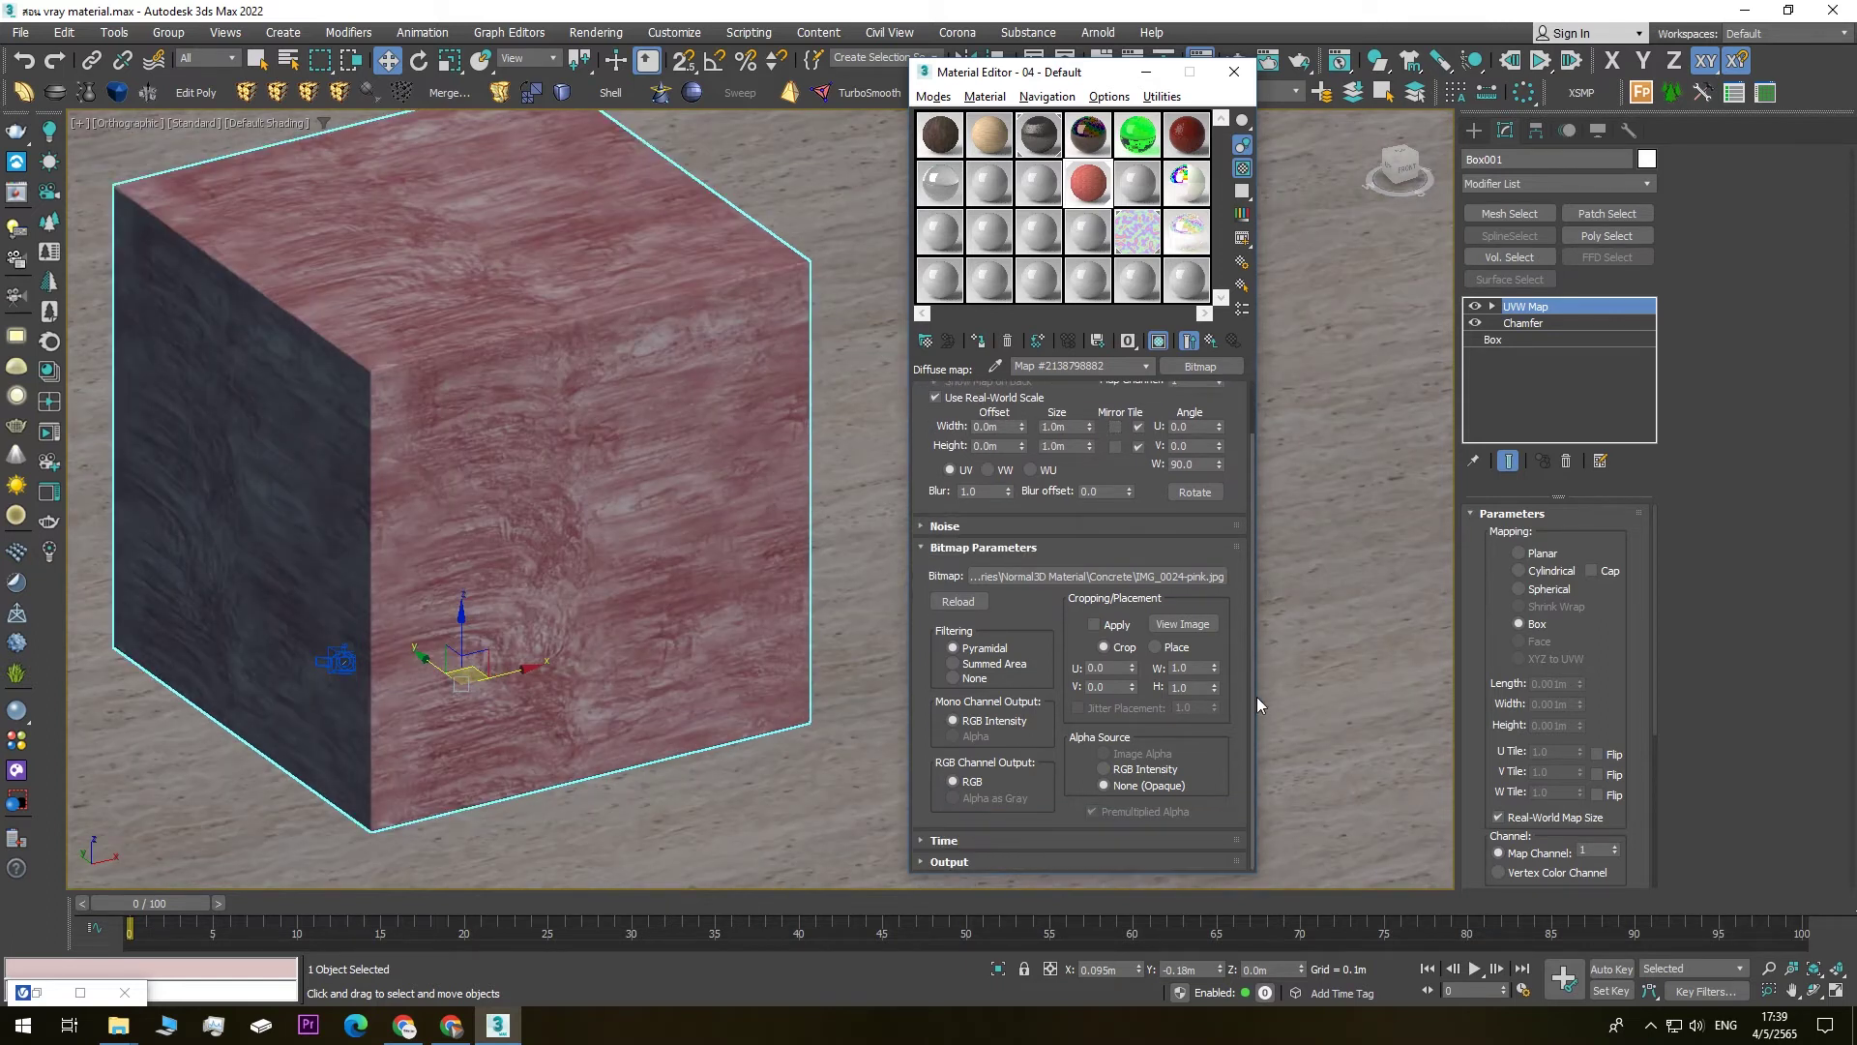
pyautogui.click(988, 863)
pyautogui.moveTo(1249, 640); pyautogui.dragTo(1254, 612)
pyautogui.scroll(-2, 1181, 487)
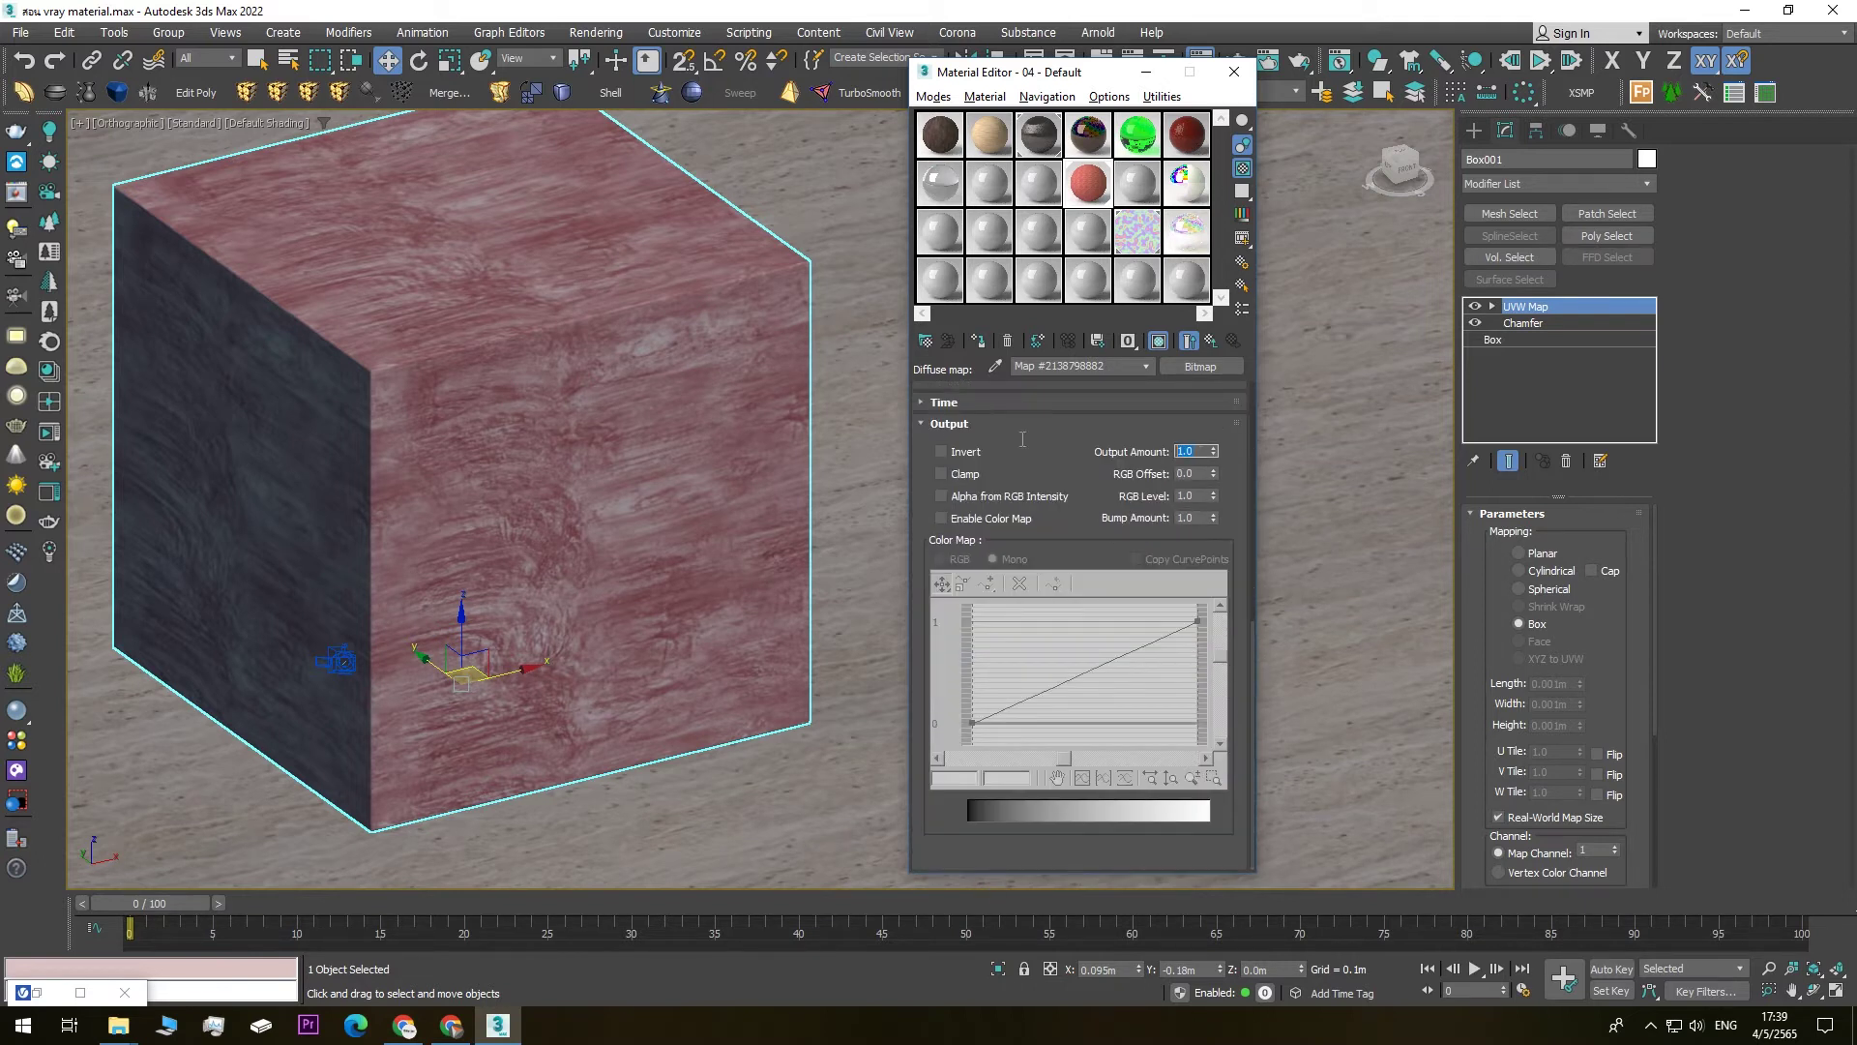
pyautogui.write('.5')
pyautogui.press('Return')
pyautogui.click(1158, 344)
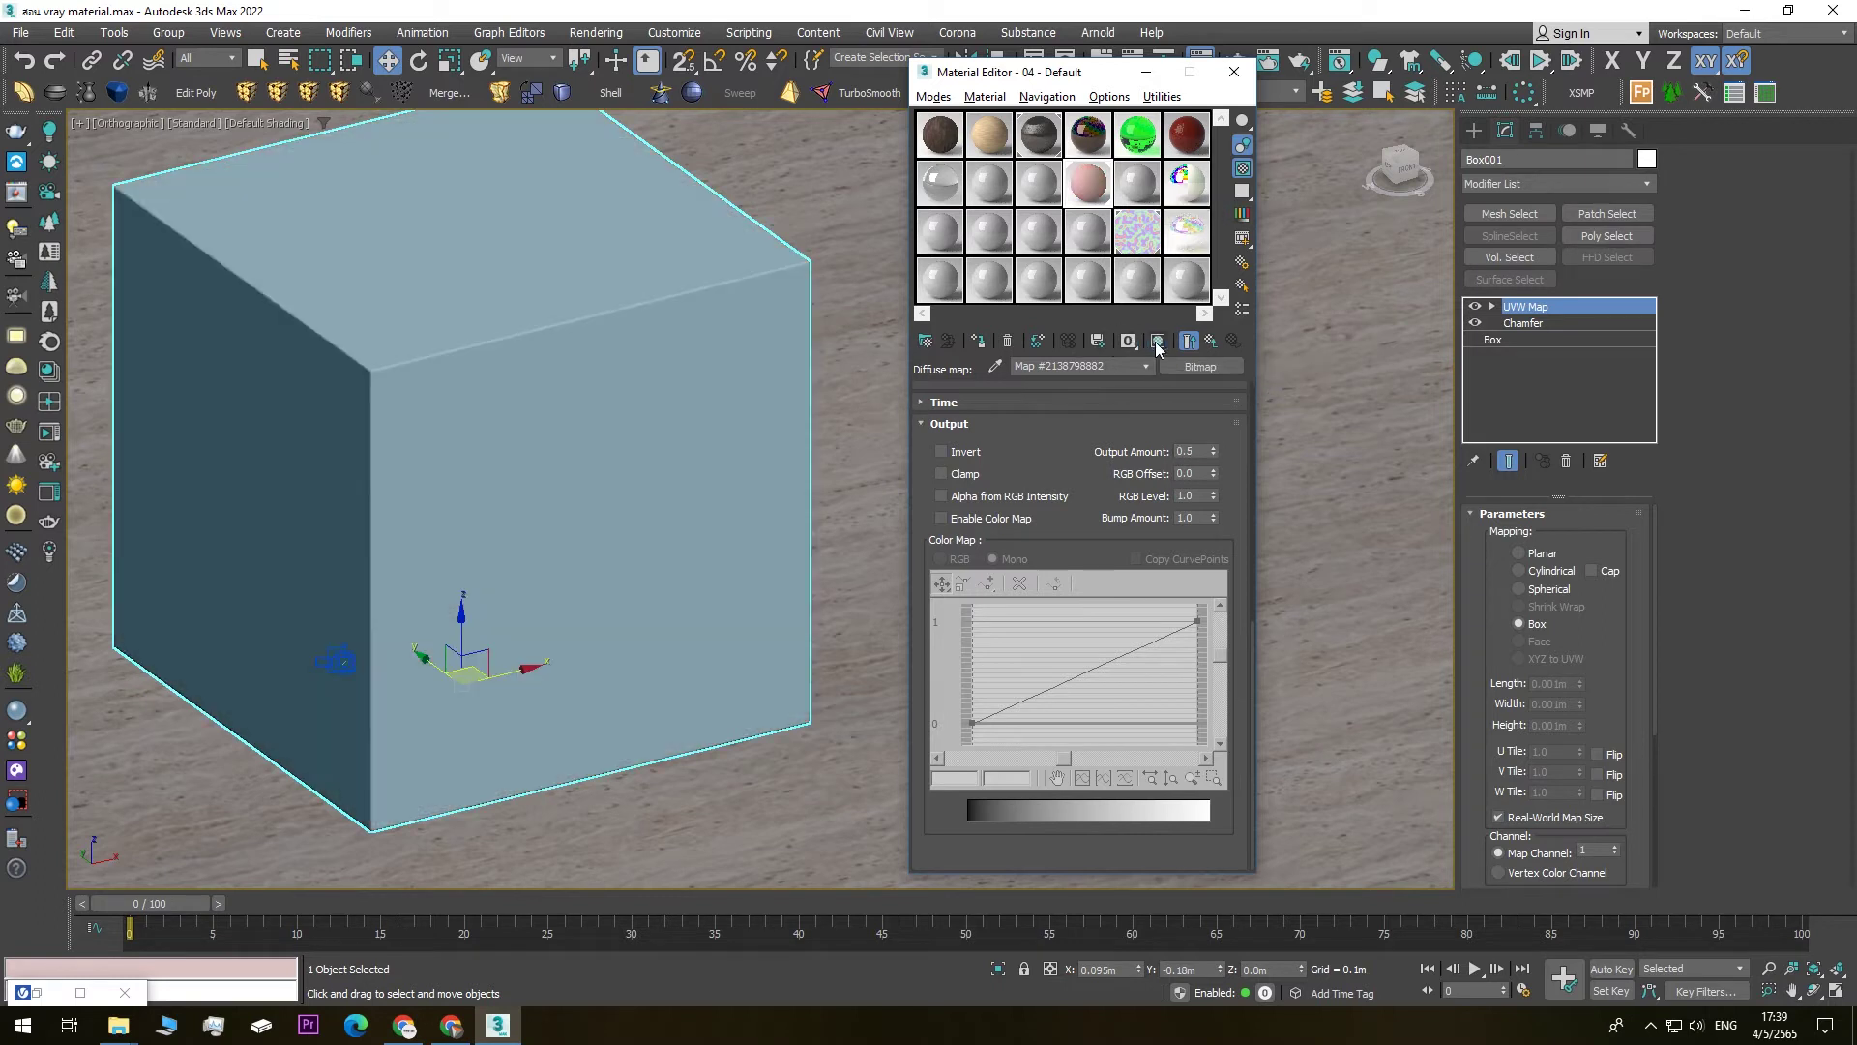
pyautogui.click(1158, 344)
# - Preview the bitmap alone in an enlarged sample, reset its Output Amount to 1.0, and close the preview
pyautogui.doubleClick(1091, 185)
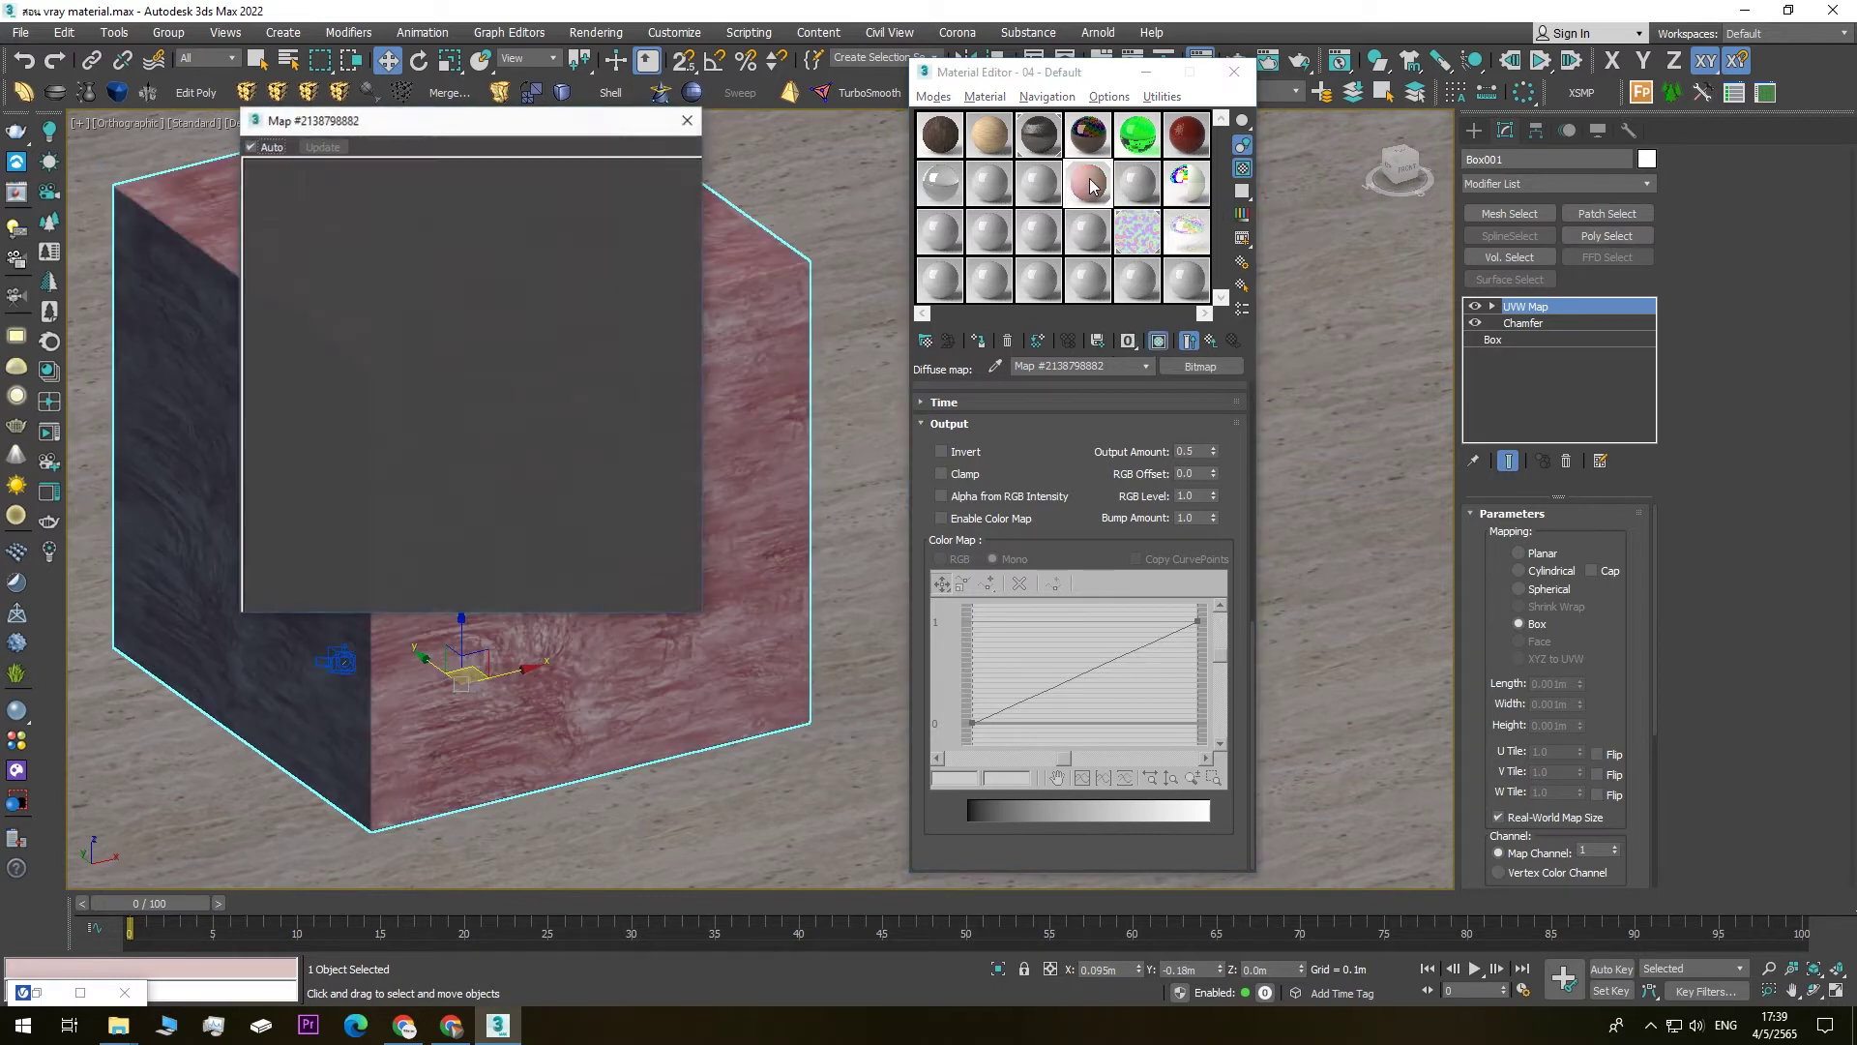
pyautogui.click(1189, 342)
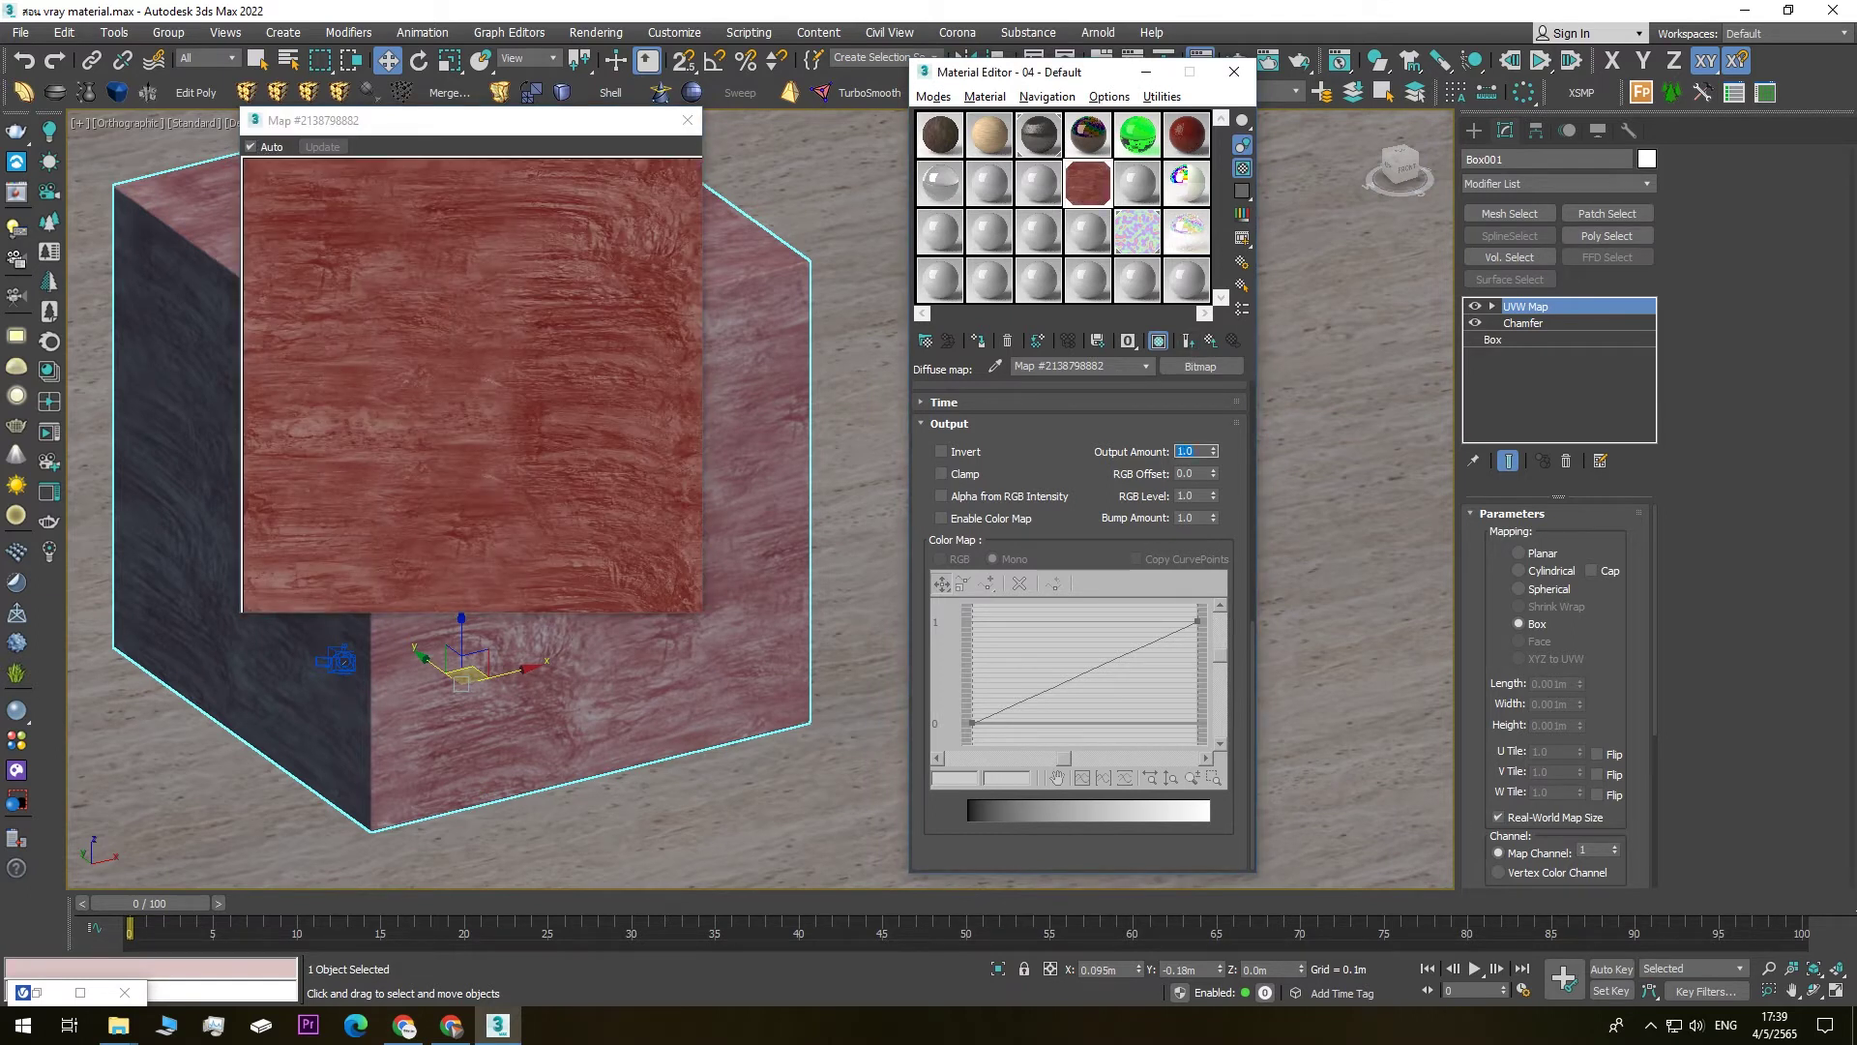
pyautogui.press('Return')
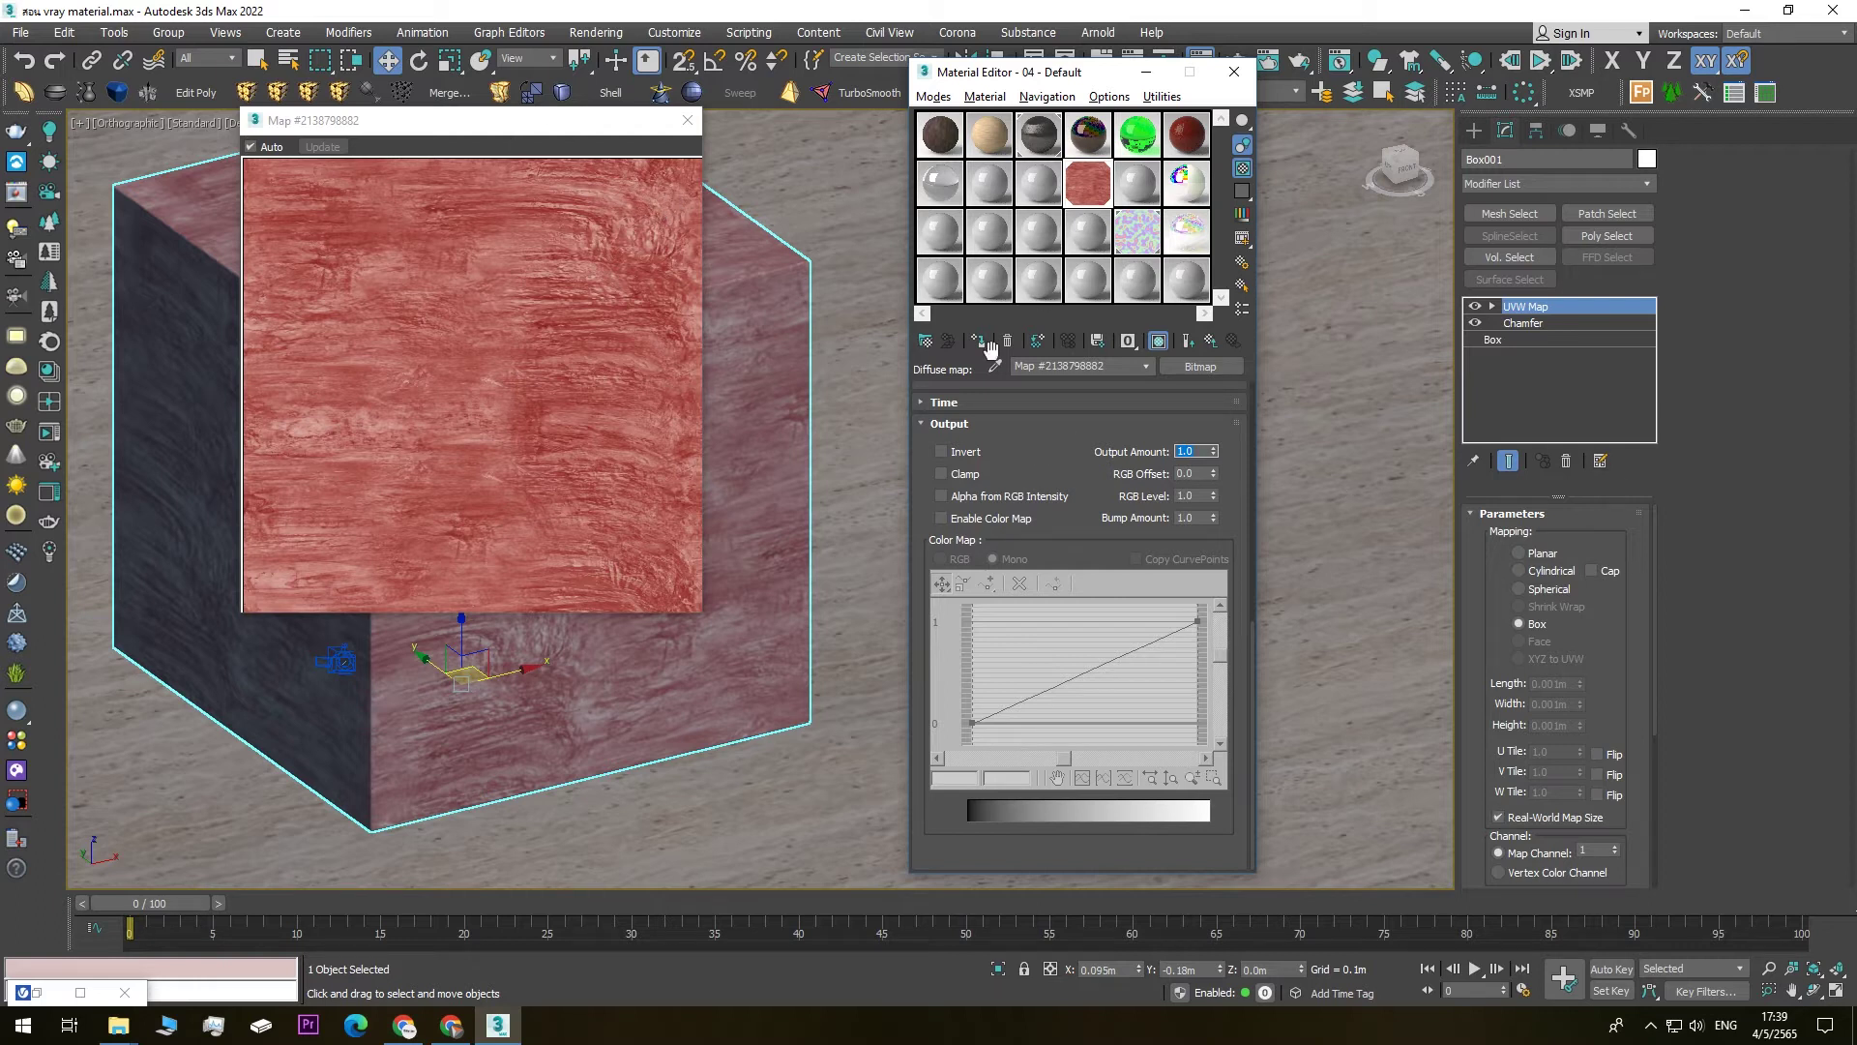
pyautogui.click(979, 426)
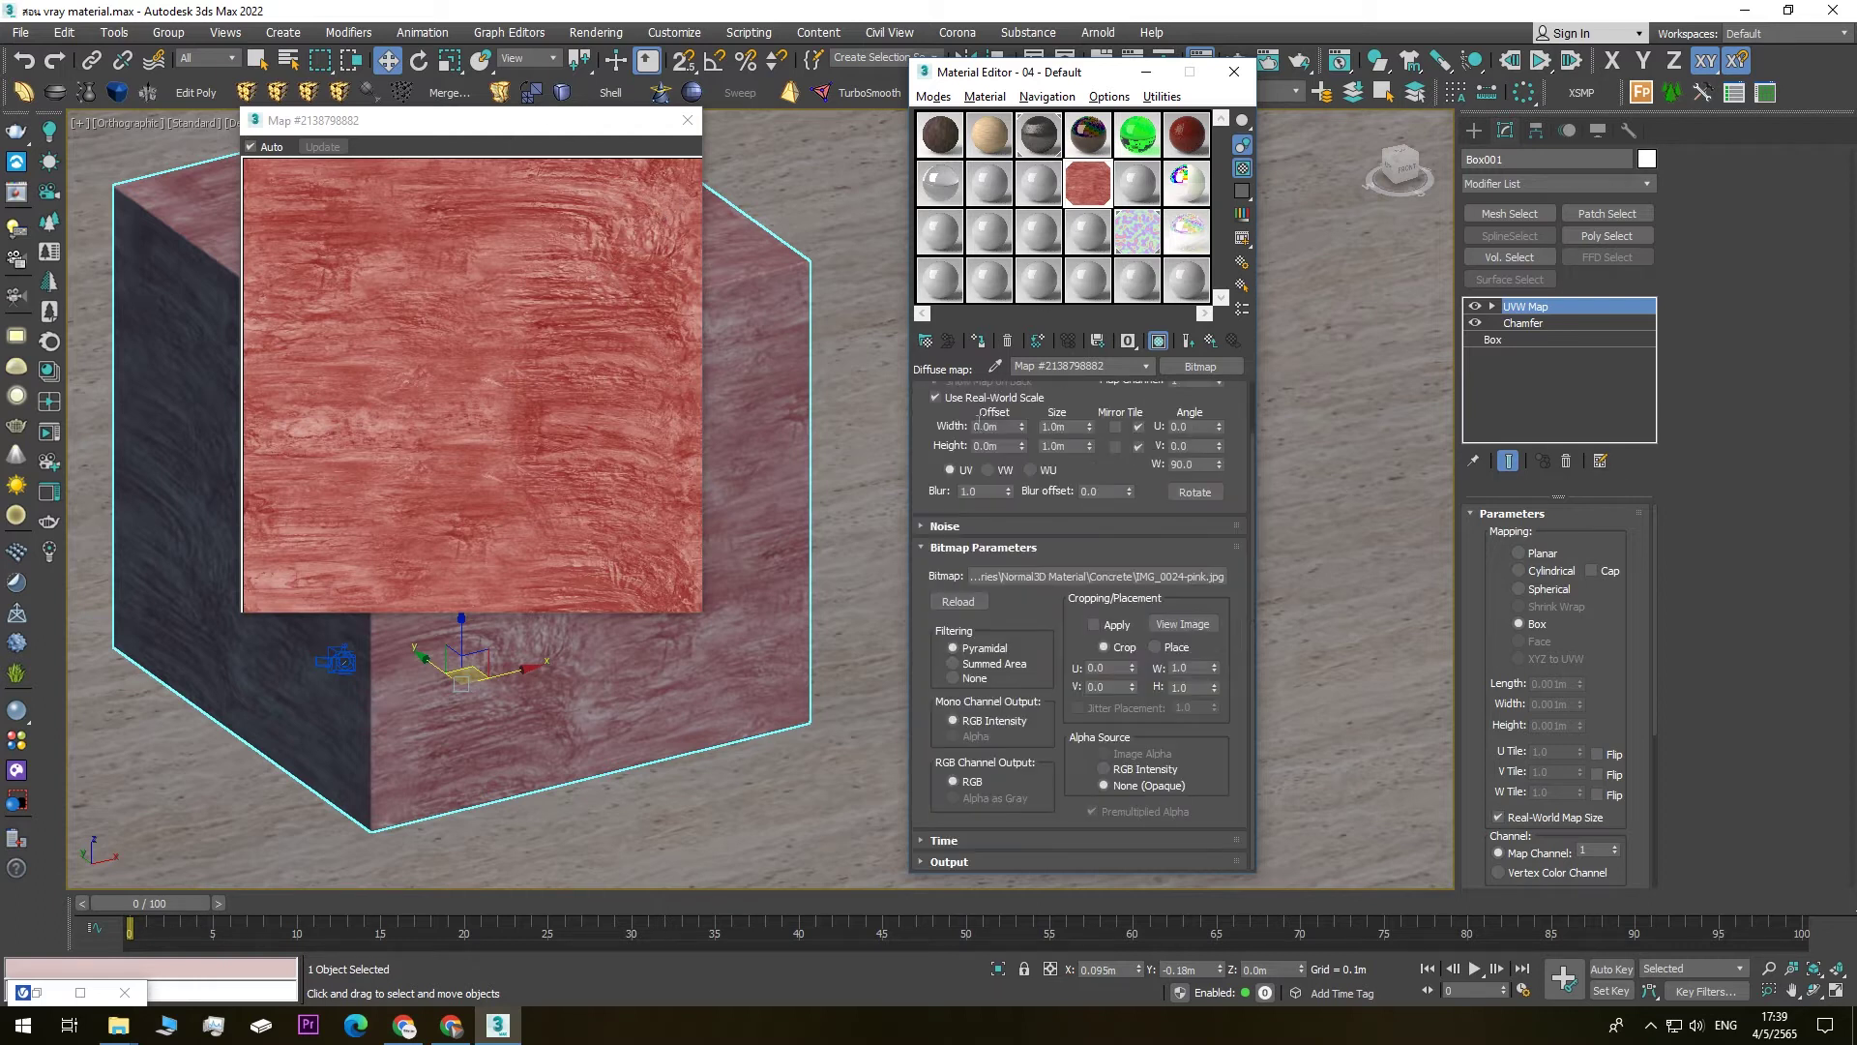
pyautogui.moveTo(546, 132); pyautogui.dragTo(561, 241)
pyautogui.click(688, 236)
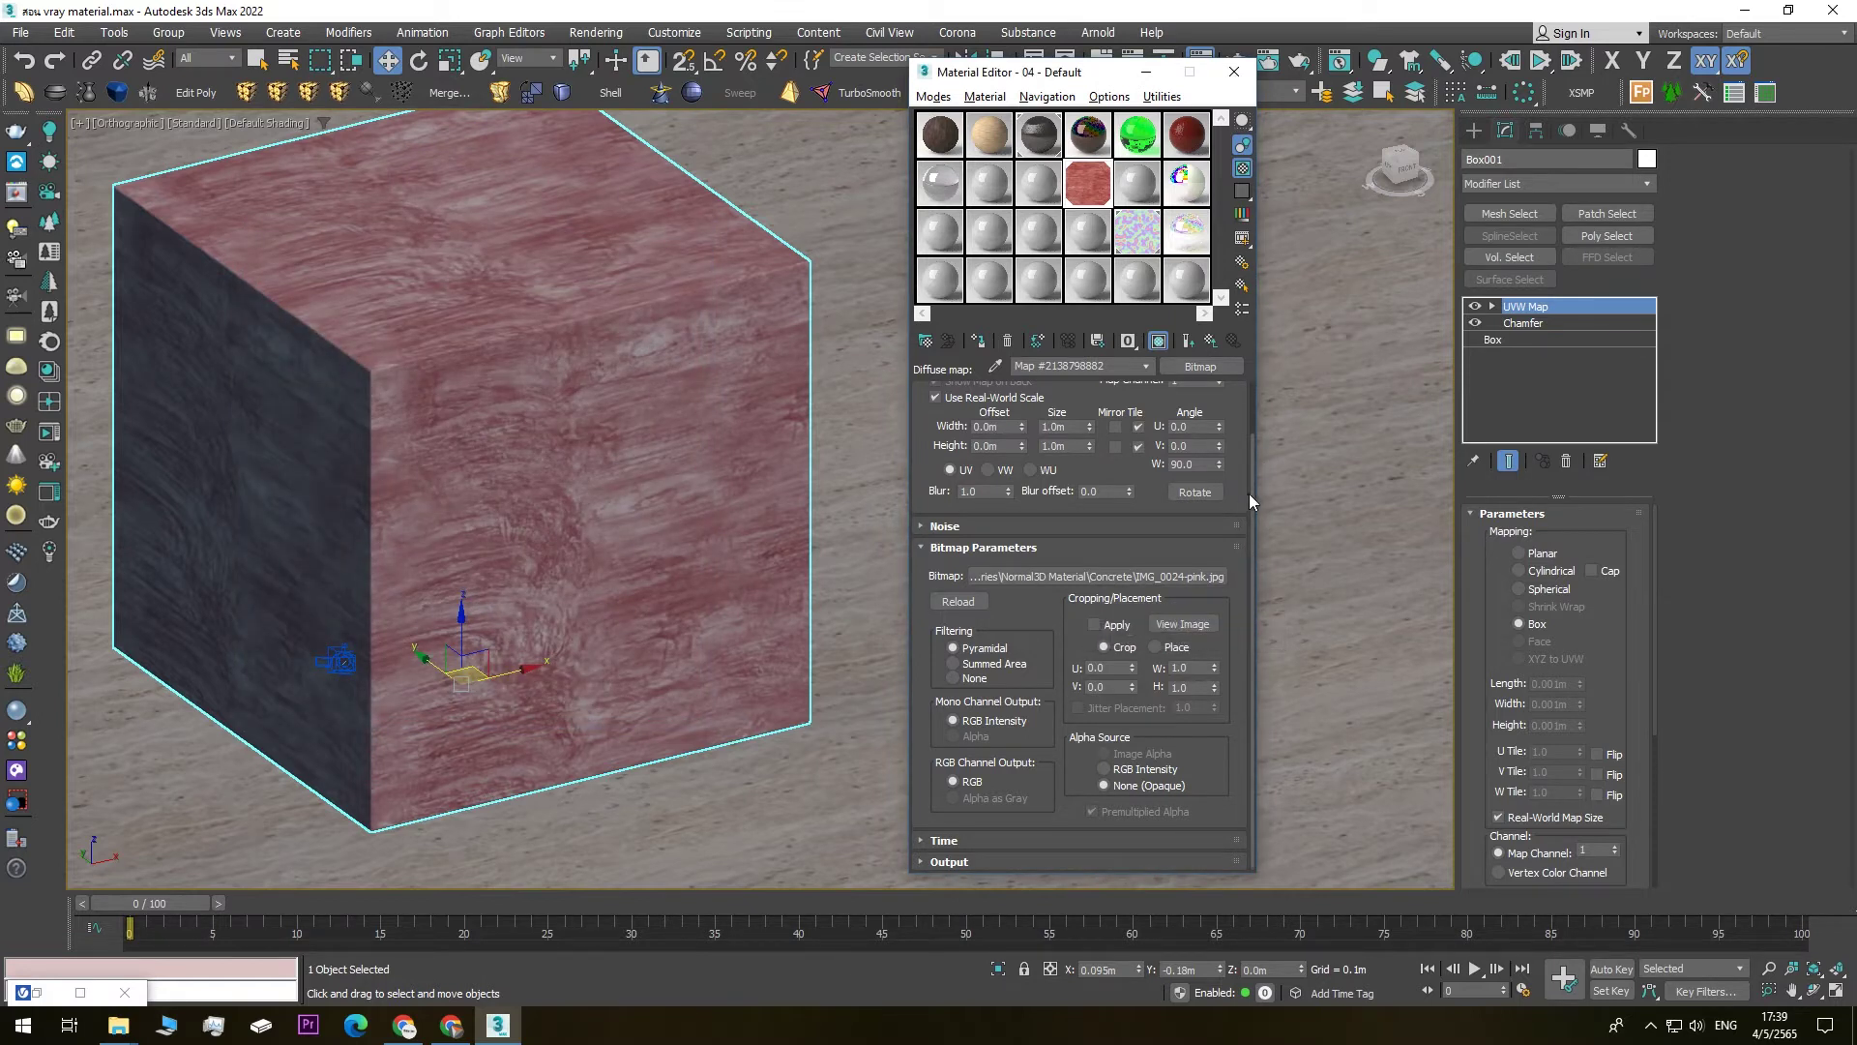
# - Replace the diffuse bitmap with a Color Correction map, keeping the old map as a sub-map, and show it on the box
pyautogui.moveTo(1250, 493); pyautogui.dragTo(1250, 404)
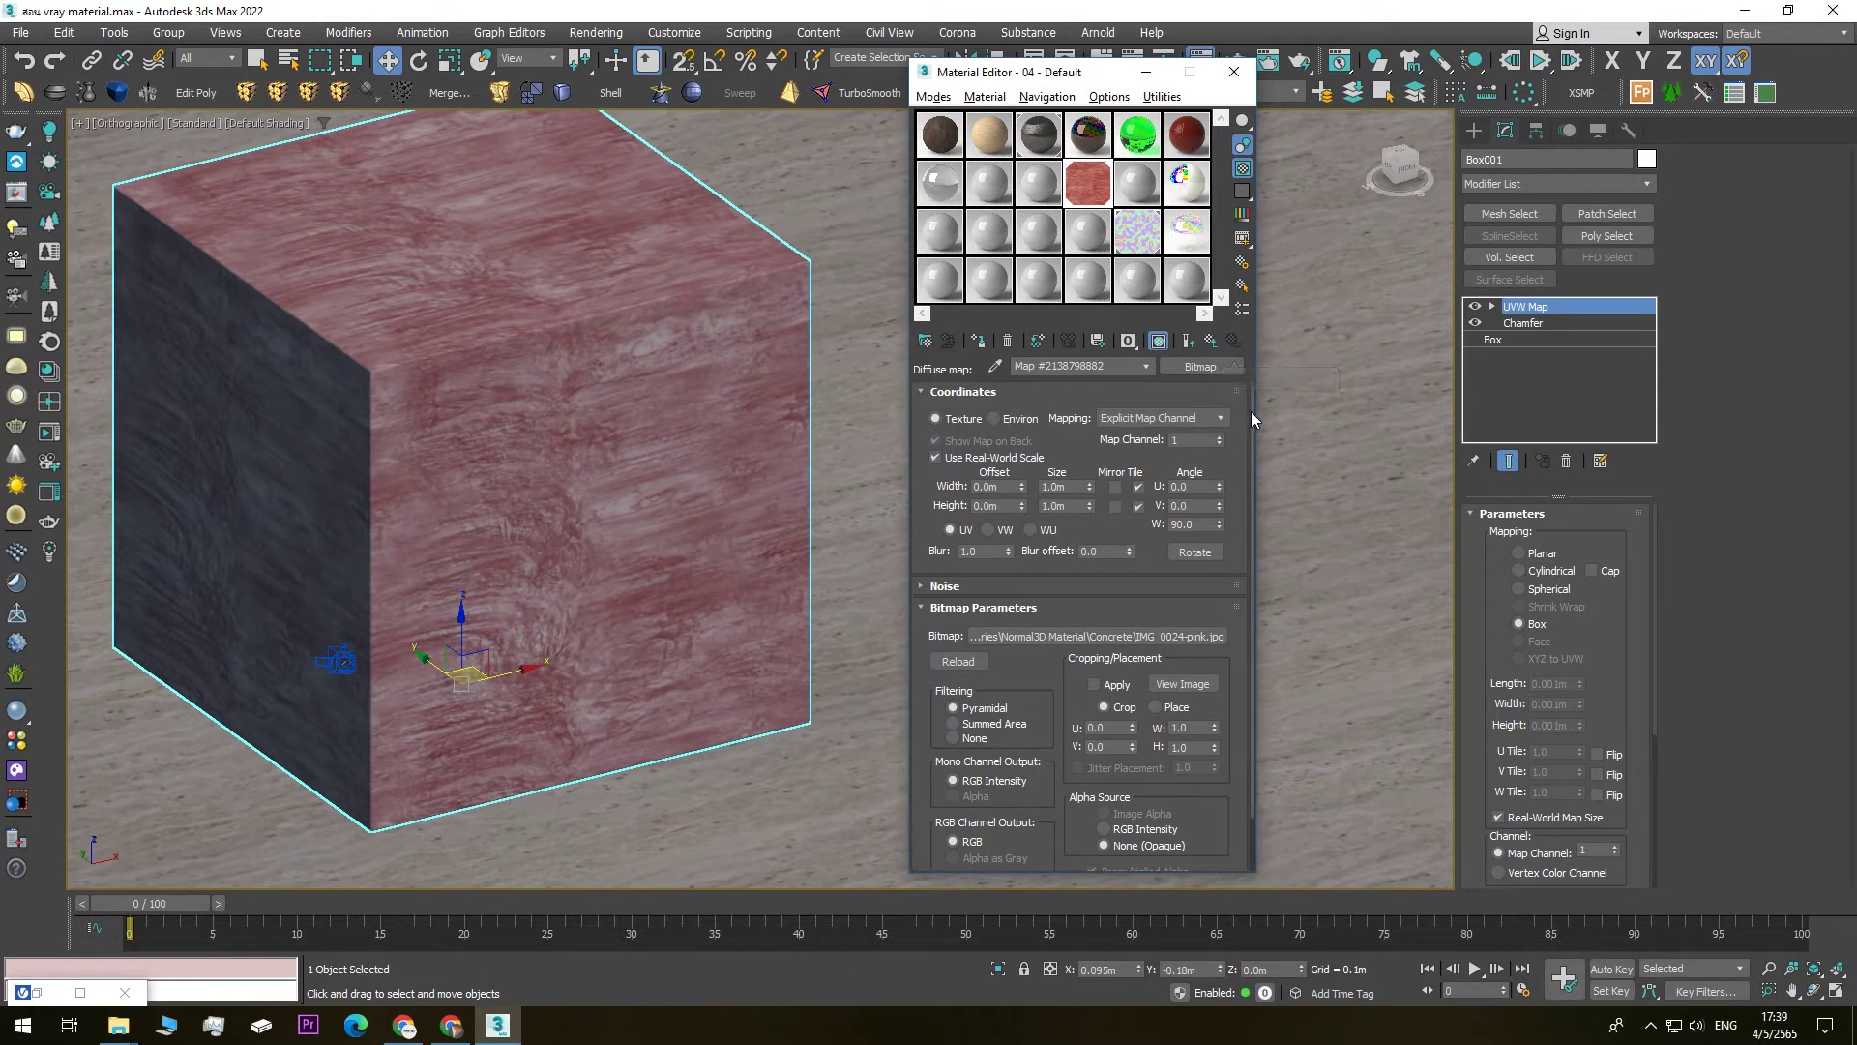
pyautogui.click(1204, 367)
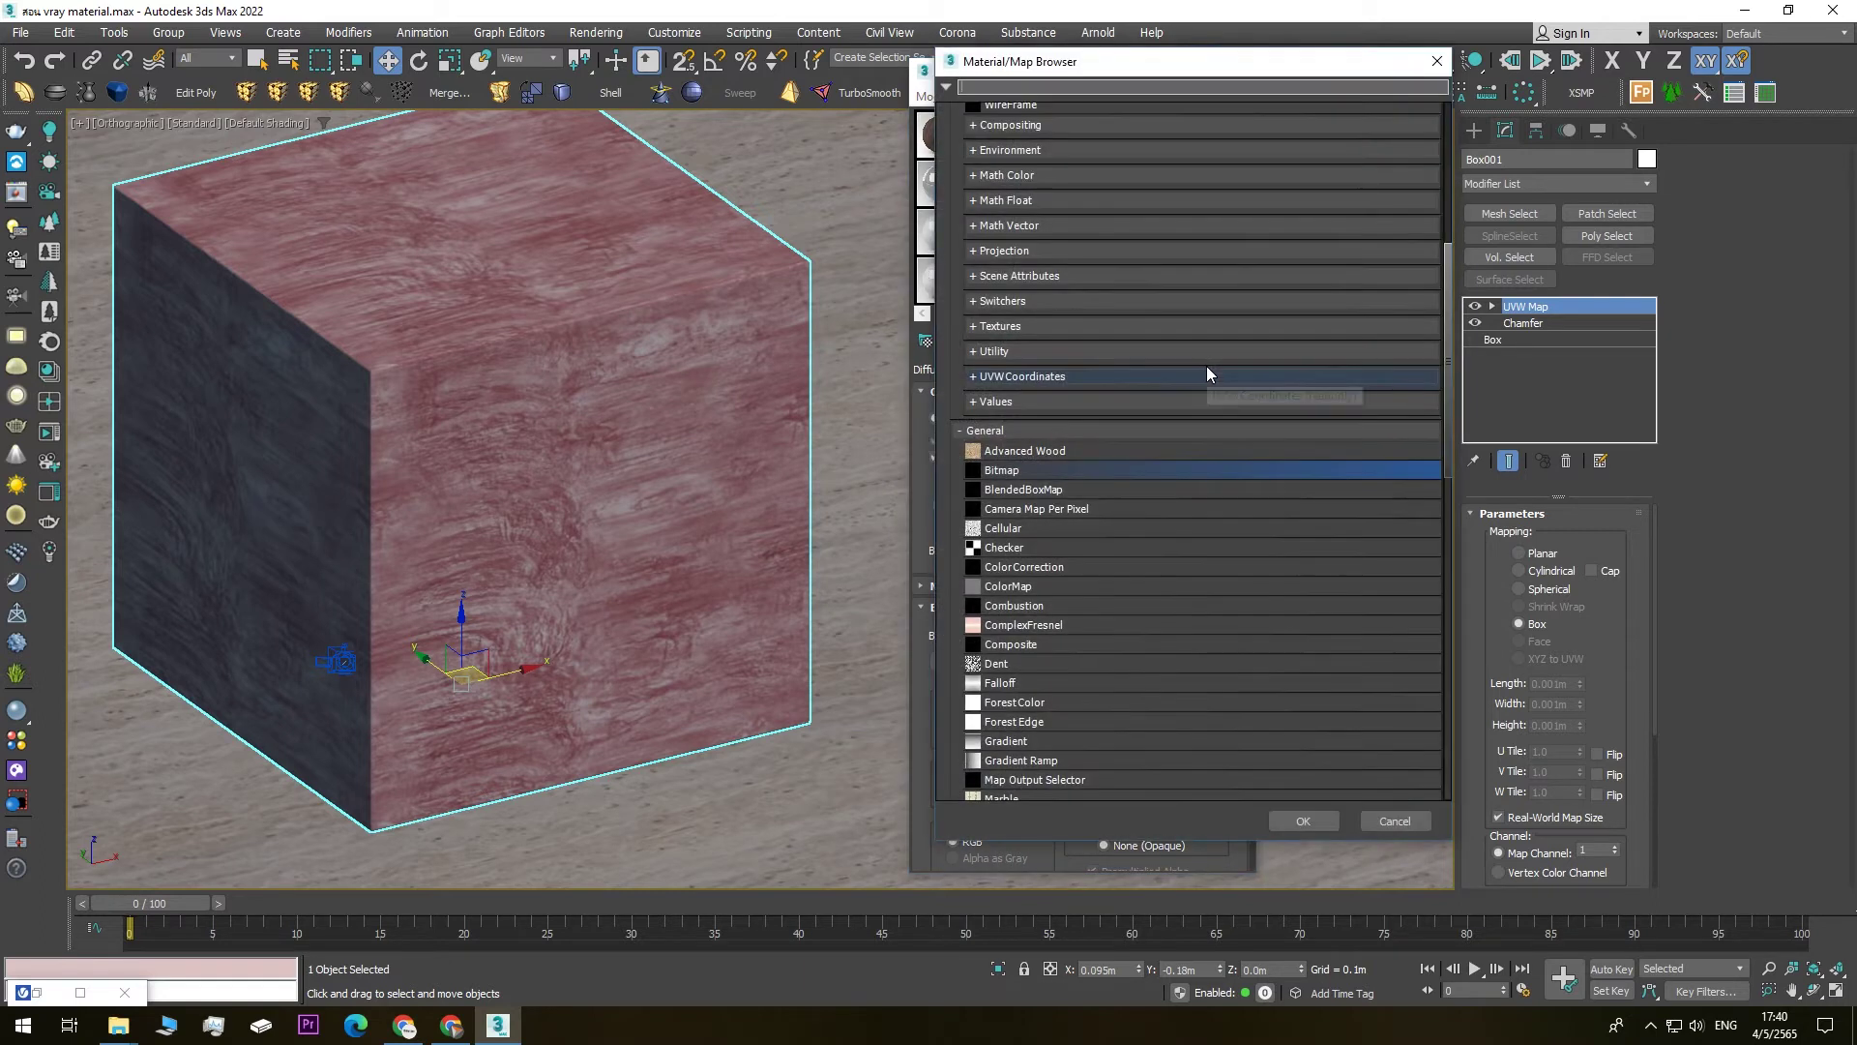
pyautogui.doubleClick(1034, 573)
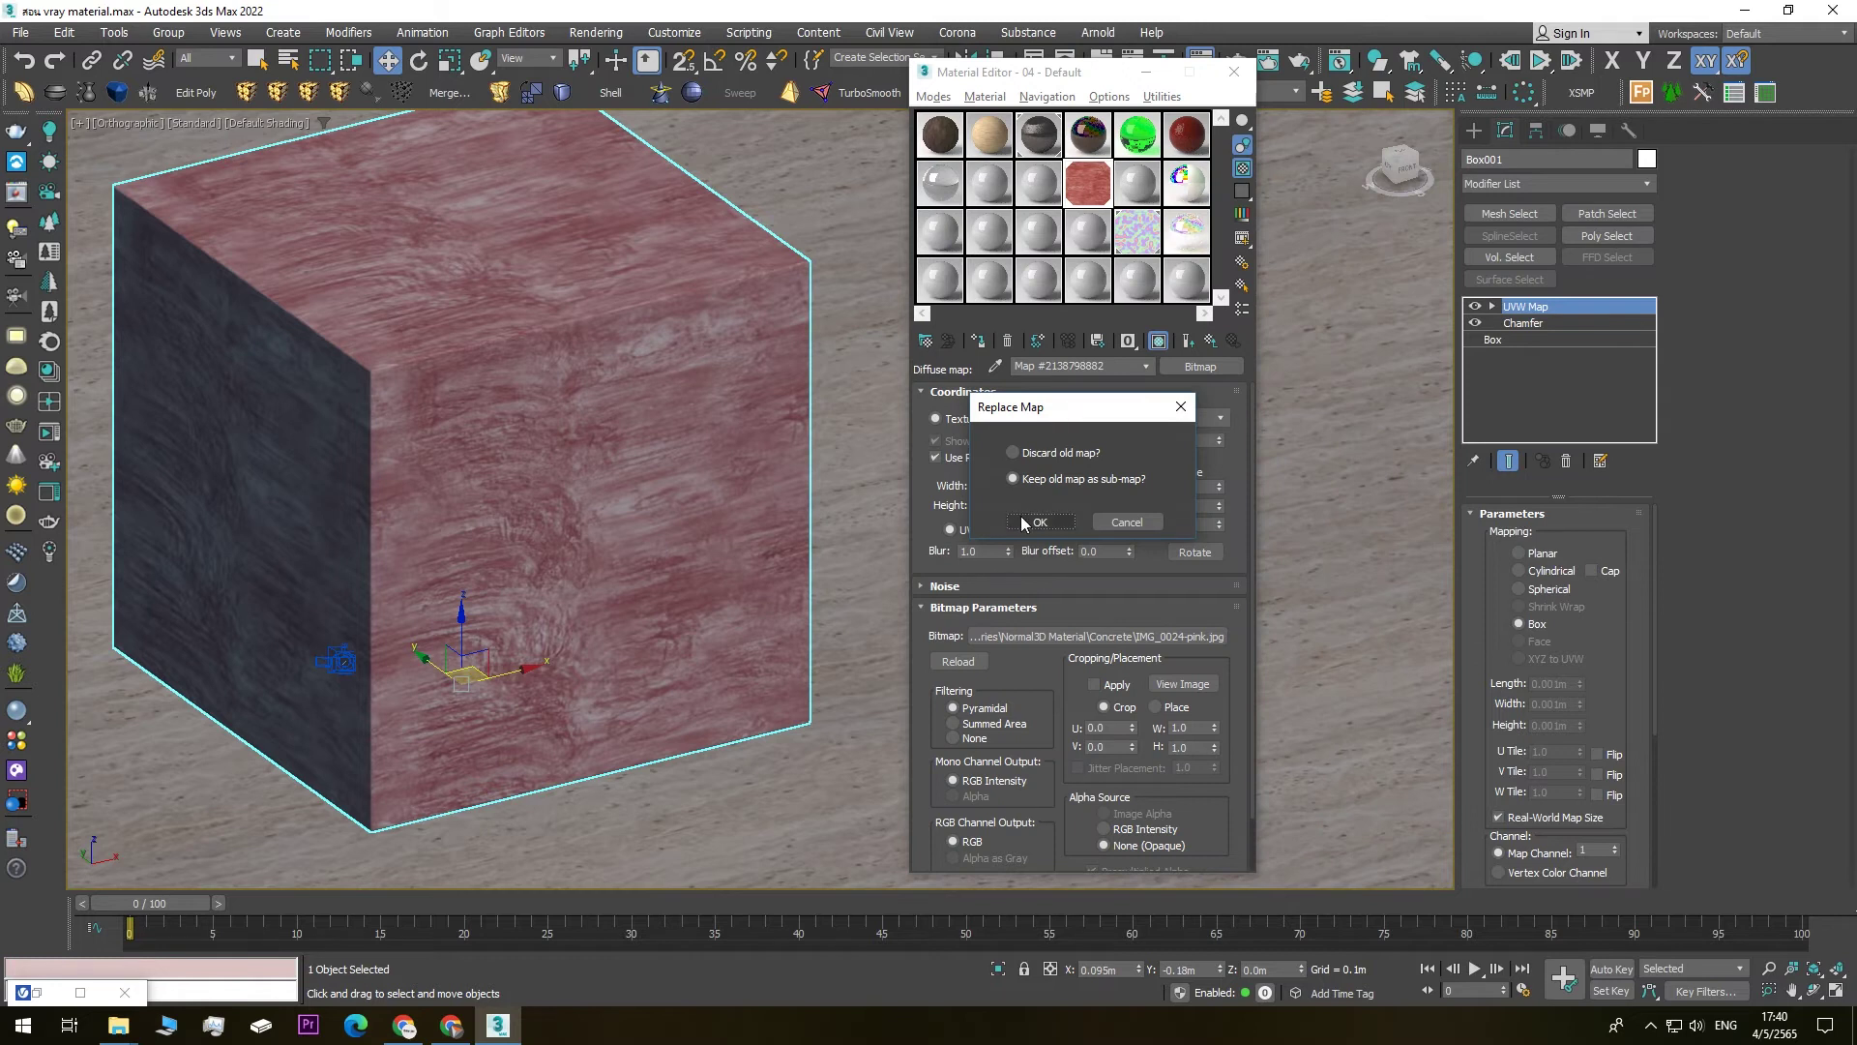
pyautogui.click(1023, 522)
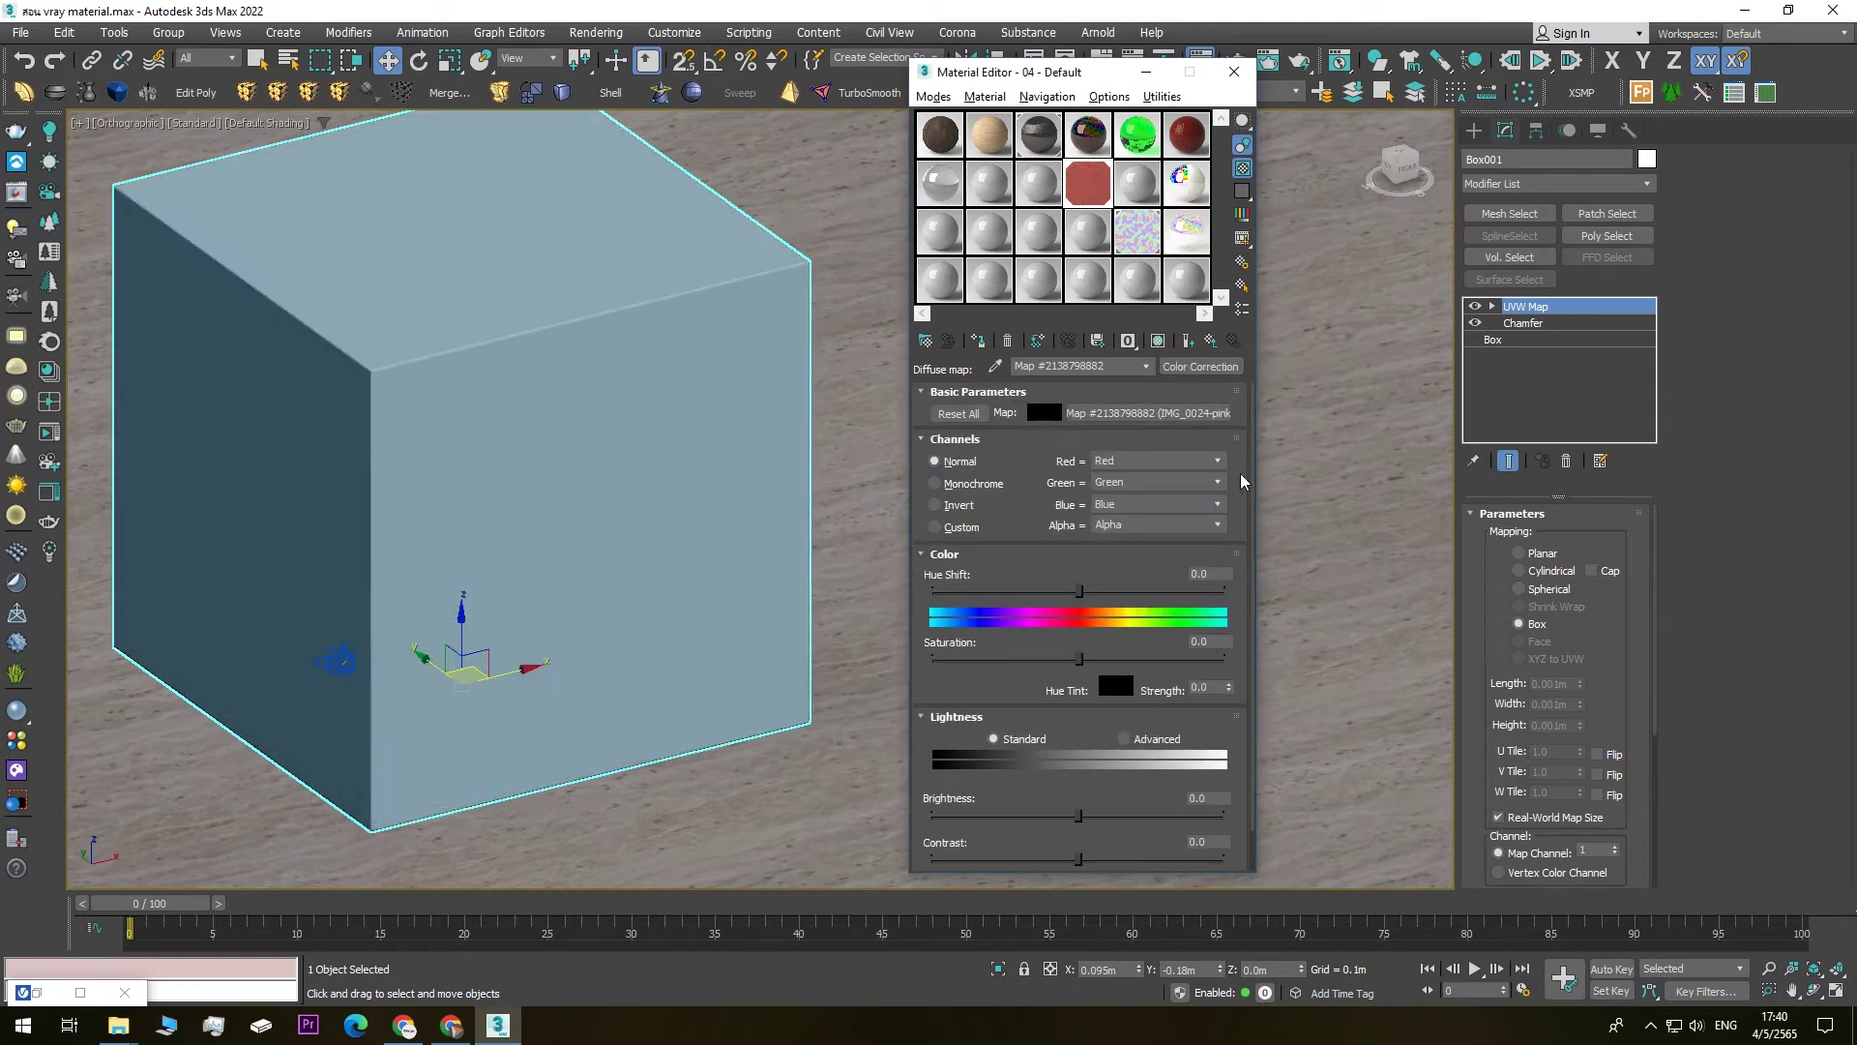
pyautogui.scroll(-1, 1250, 571)
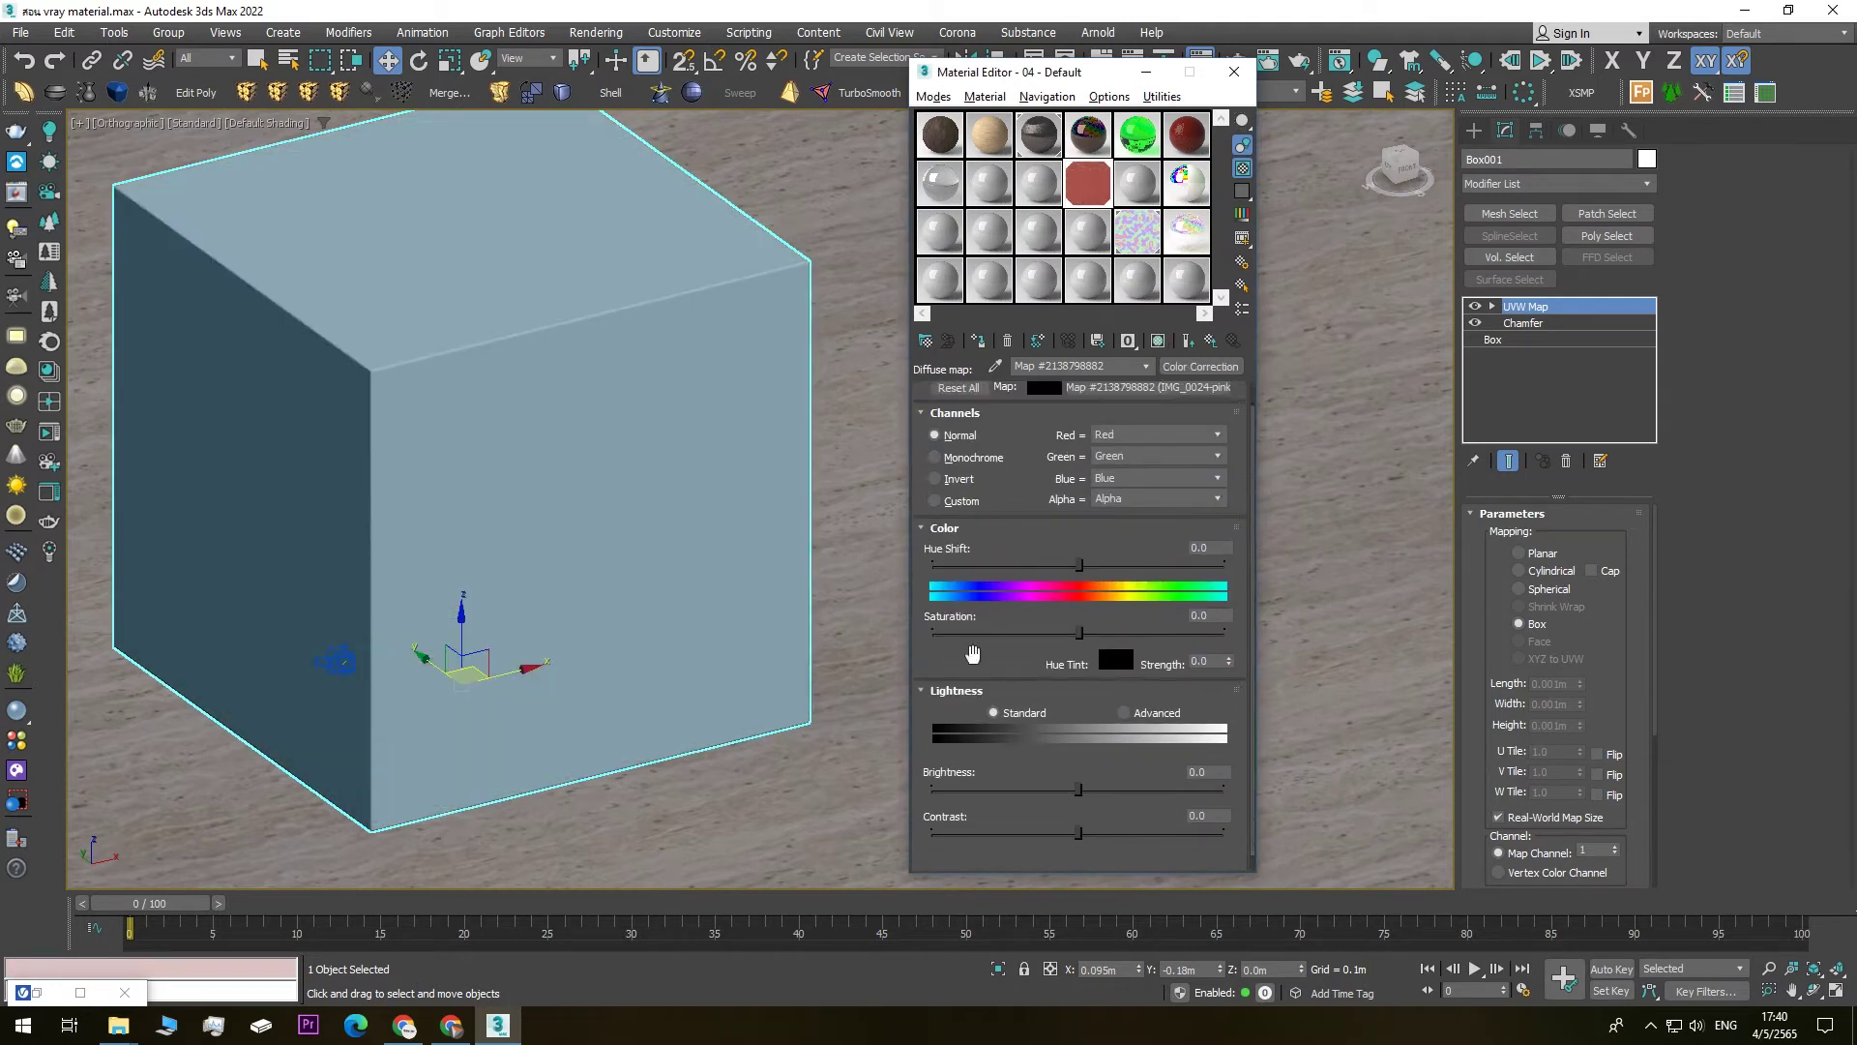
pyautogui.click(1158, 340)
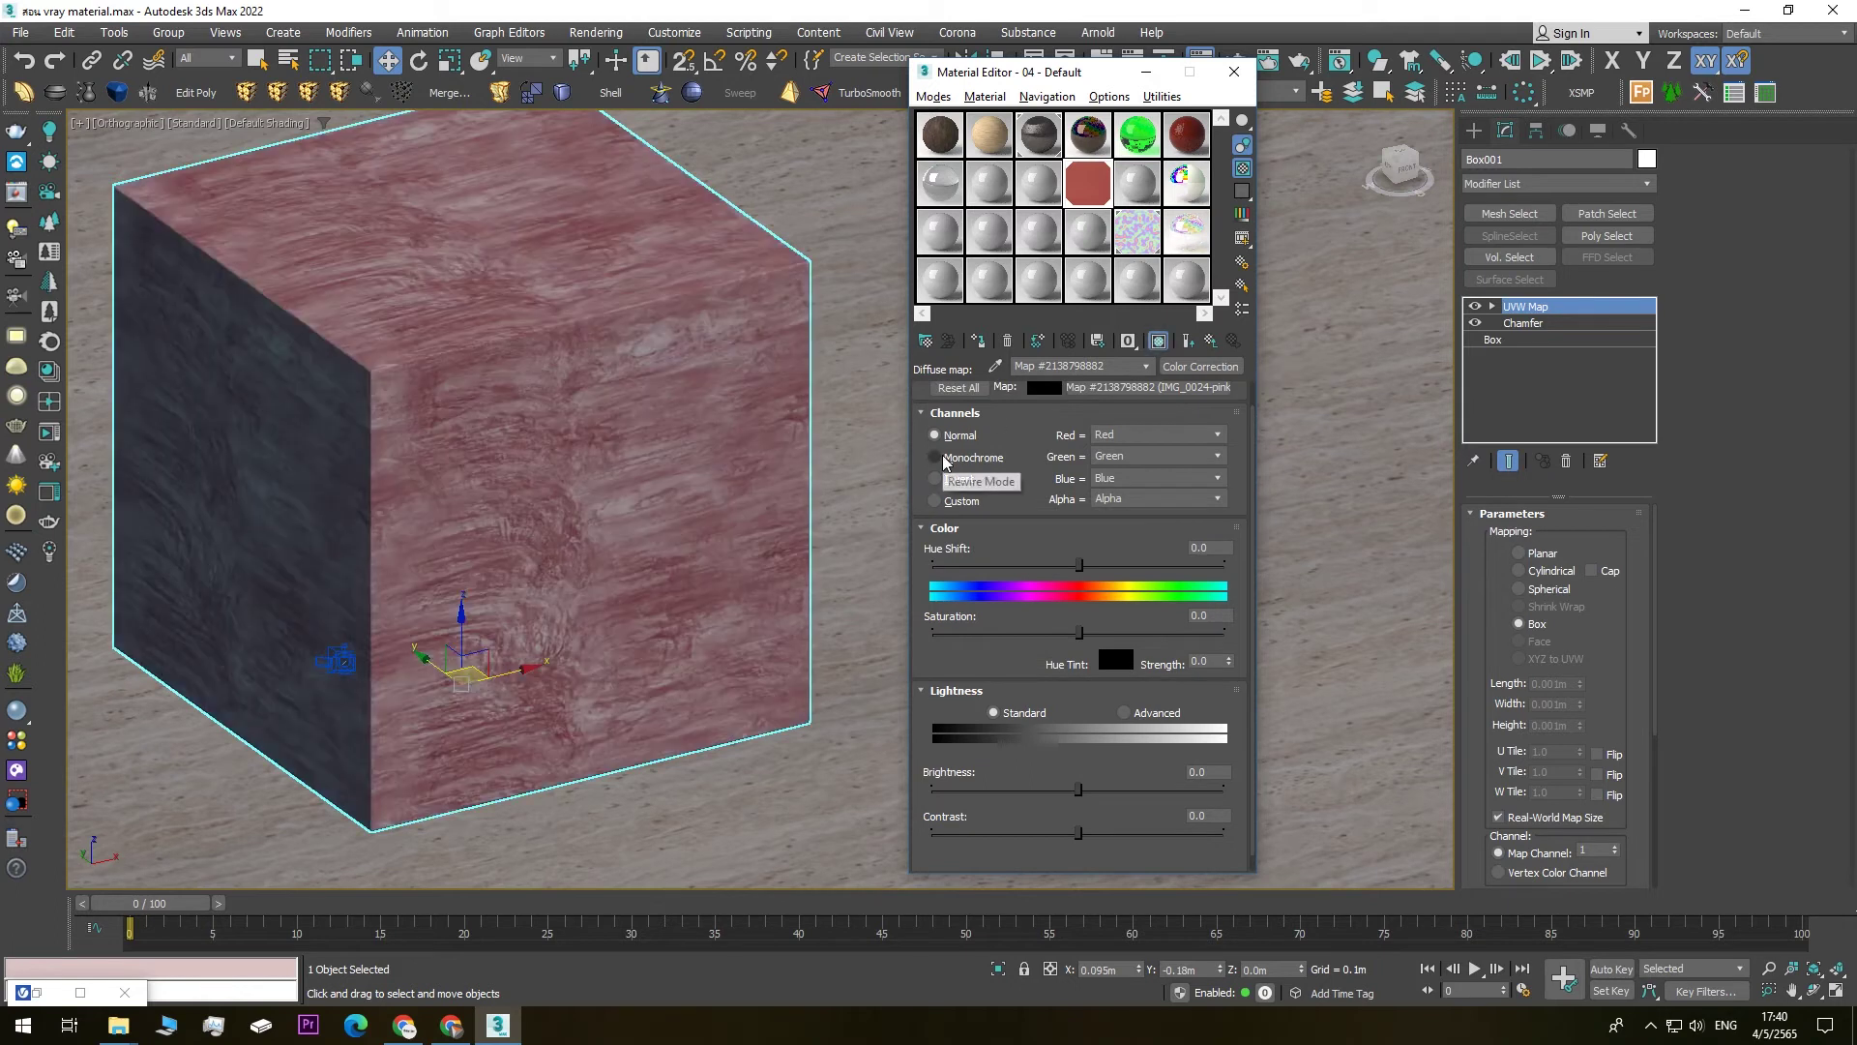
# - Try the Monochrome channel mode of the Color Correction map and inspect the box
pyautogui.click(944, 458)
pyautogui.scroll(-3, 473, 464)
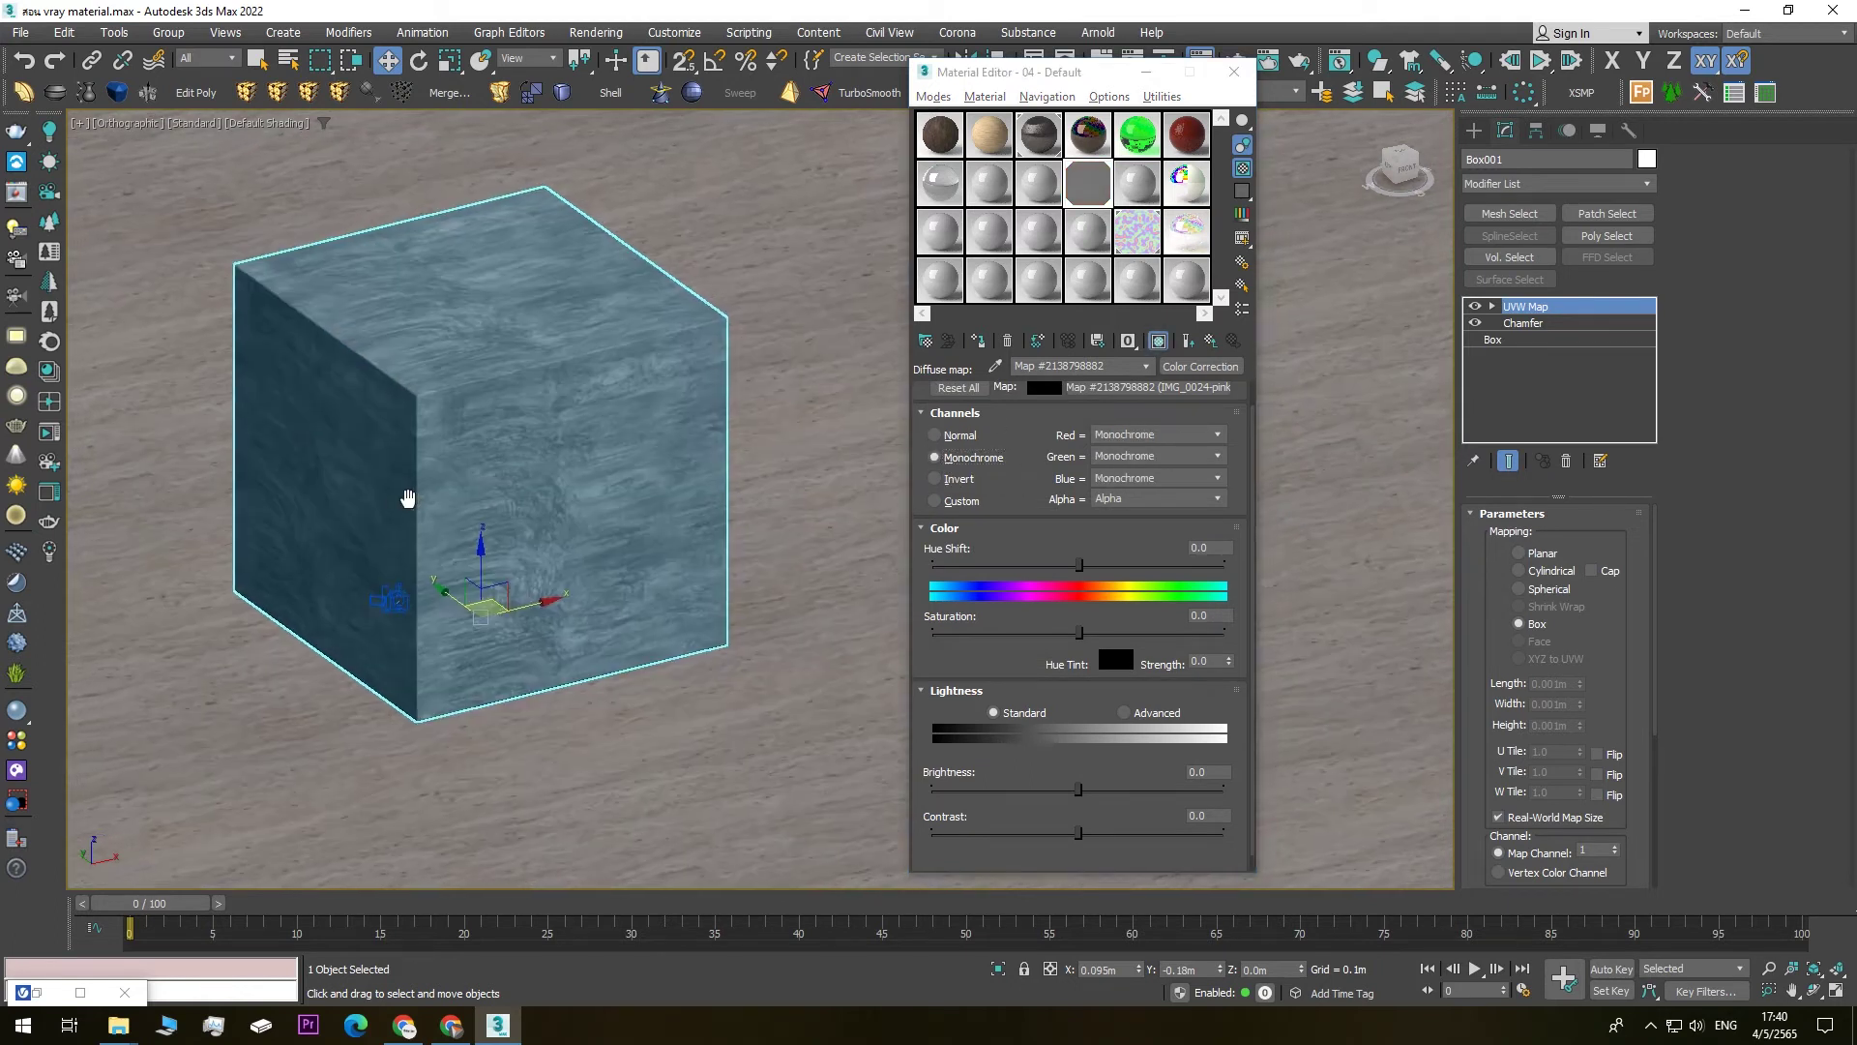
pyautogui.scroll(3, 407, 498)
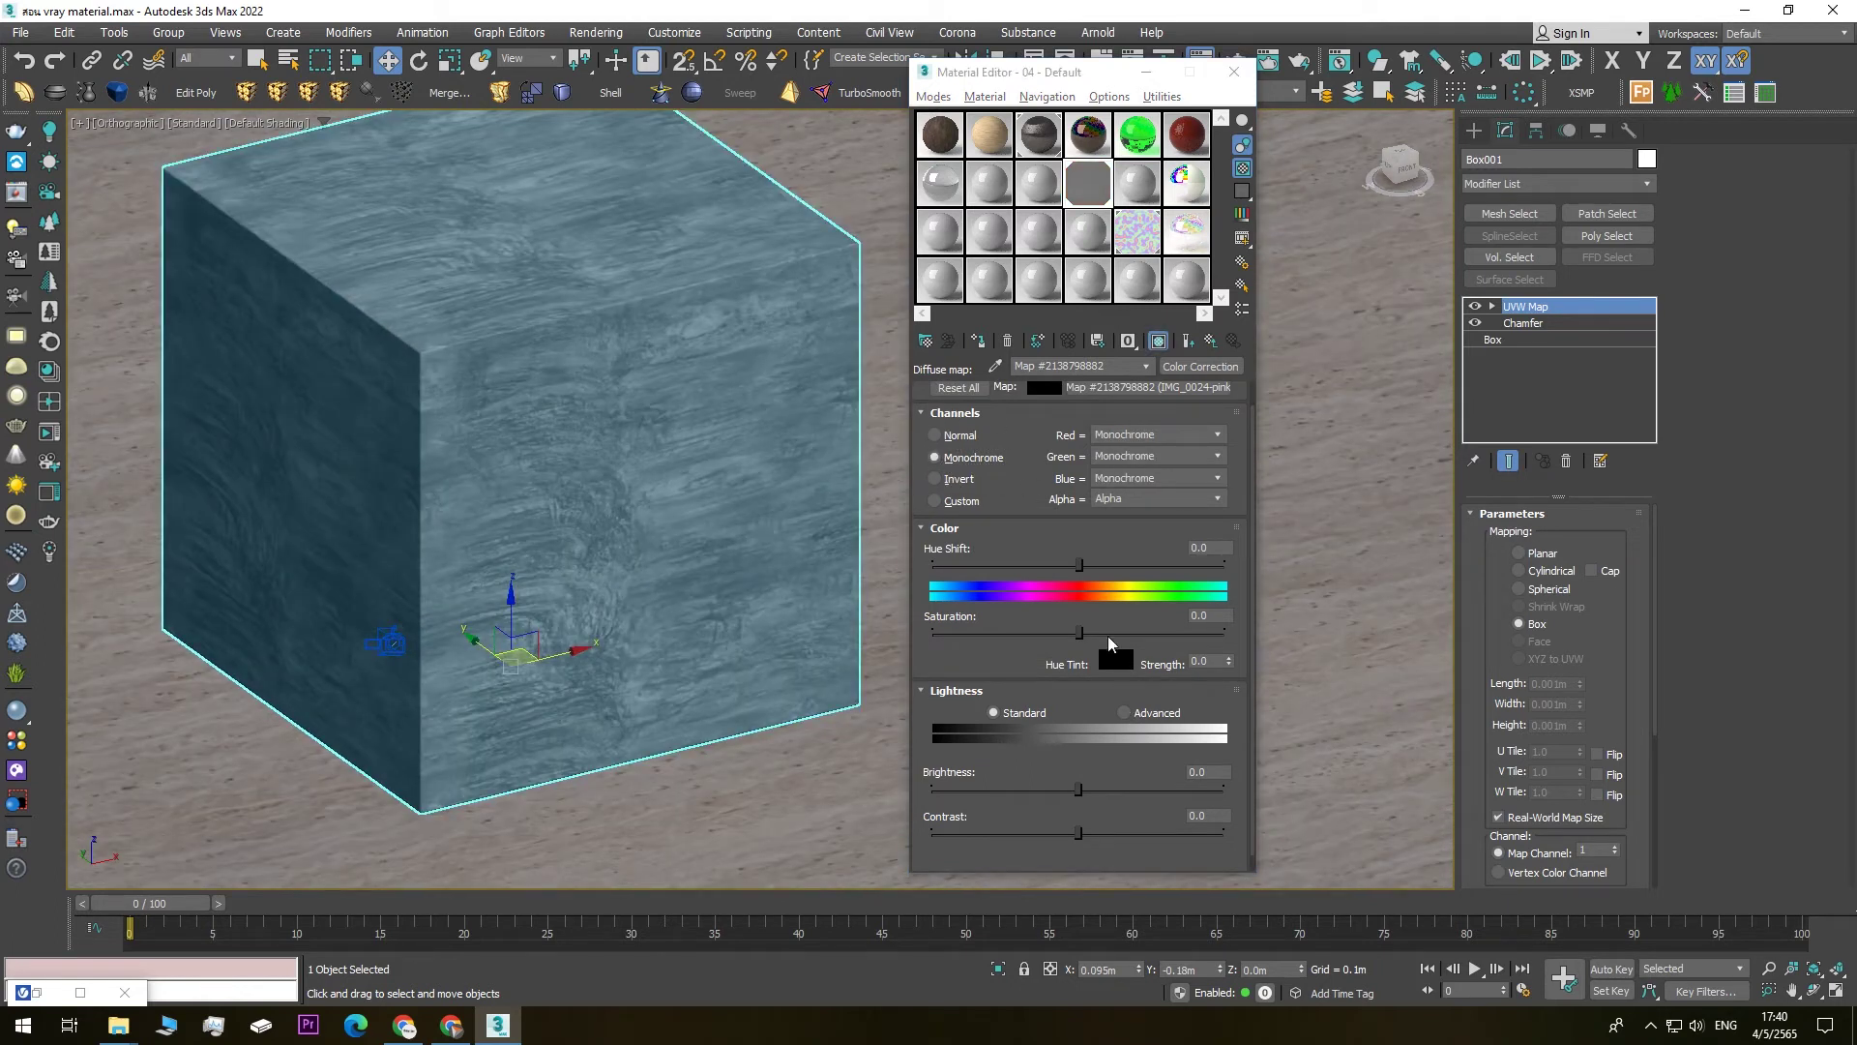
# - Switch the Color Correction's Lightness to Advanced and set the RGB Gamma/Contrast to 0.5
pyautogui.click(1124, 713)
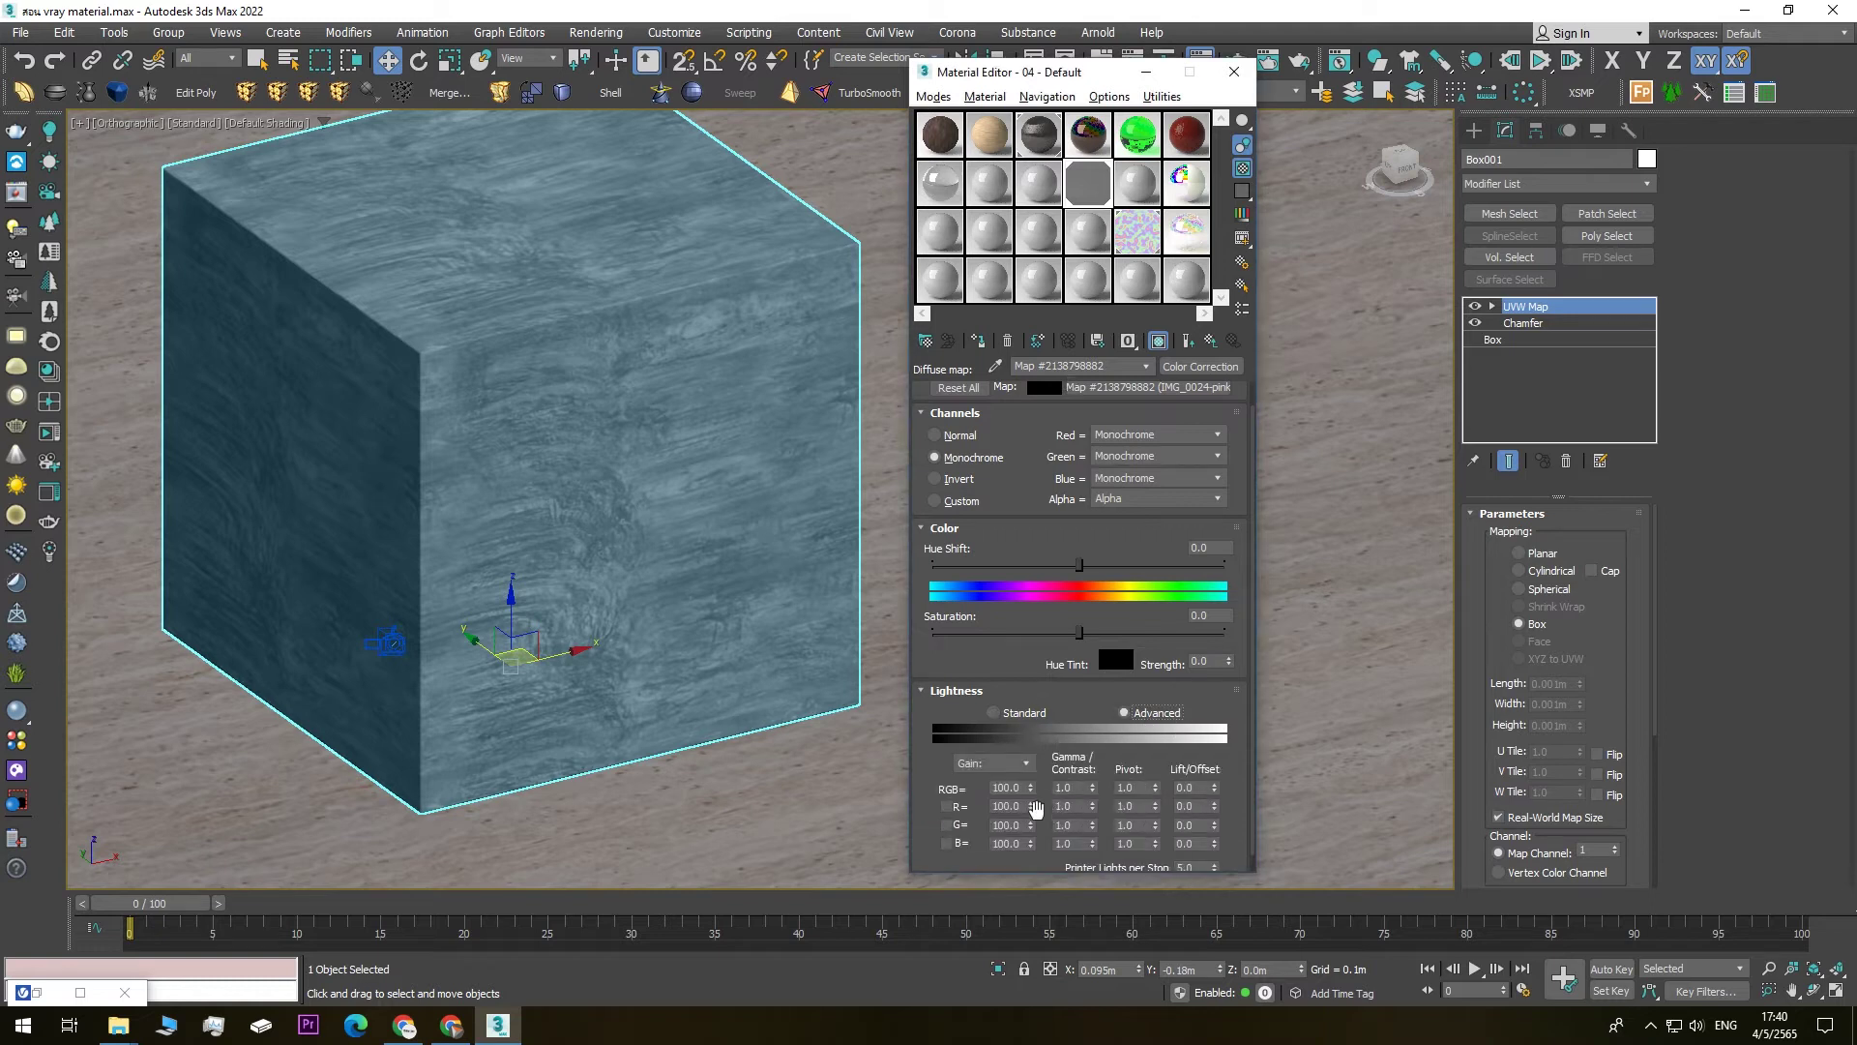
pyautogui.doubleClick(1082, 787)
pyautogui.write('0.5')
pyautogui.press('Return')
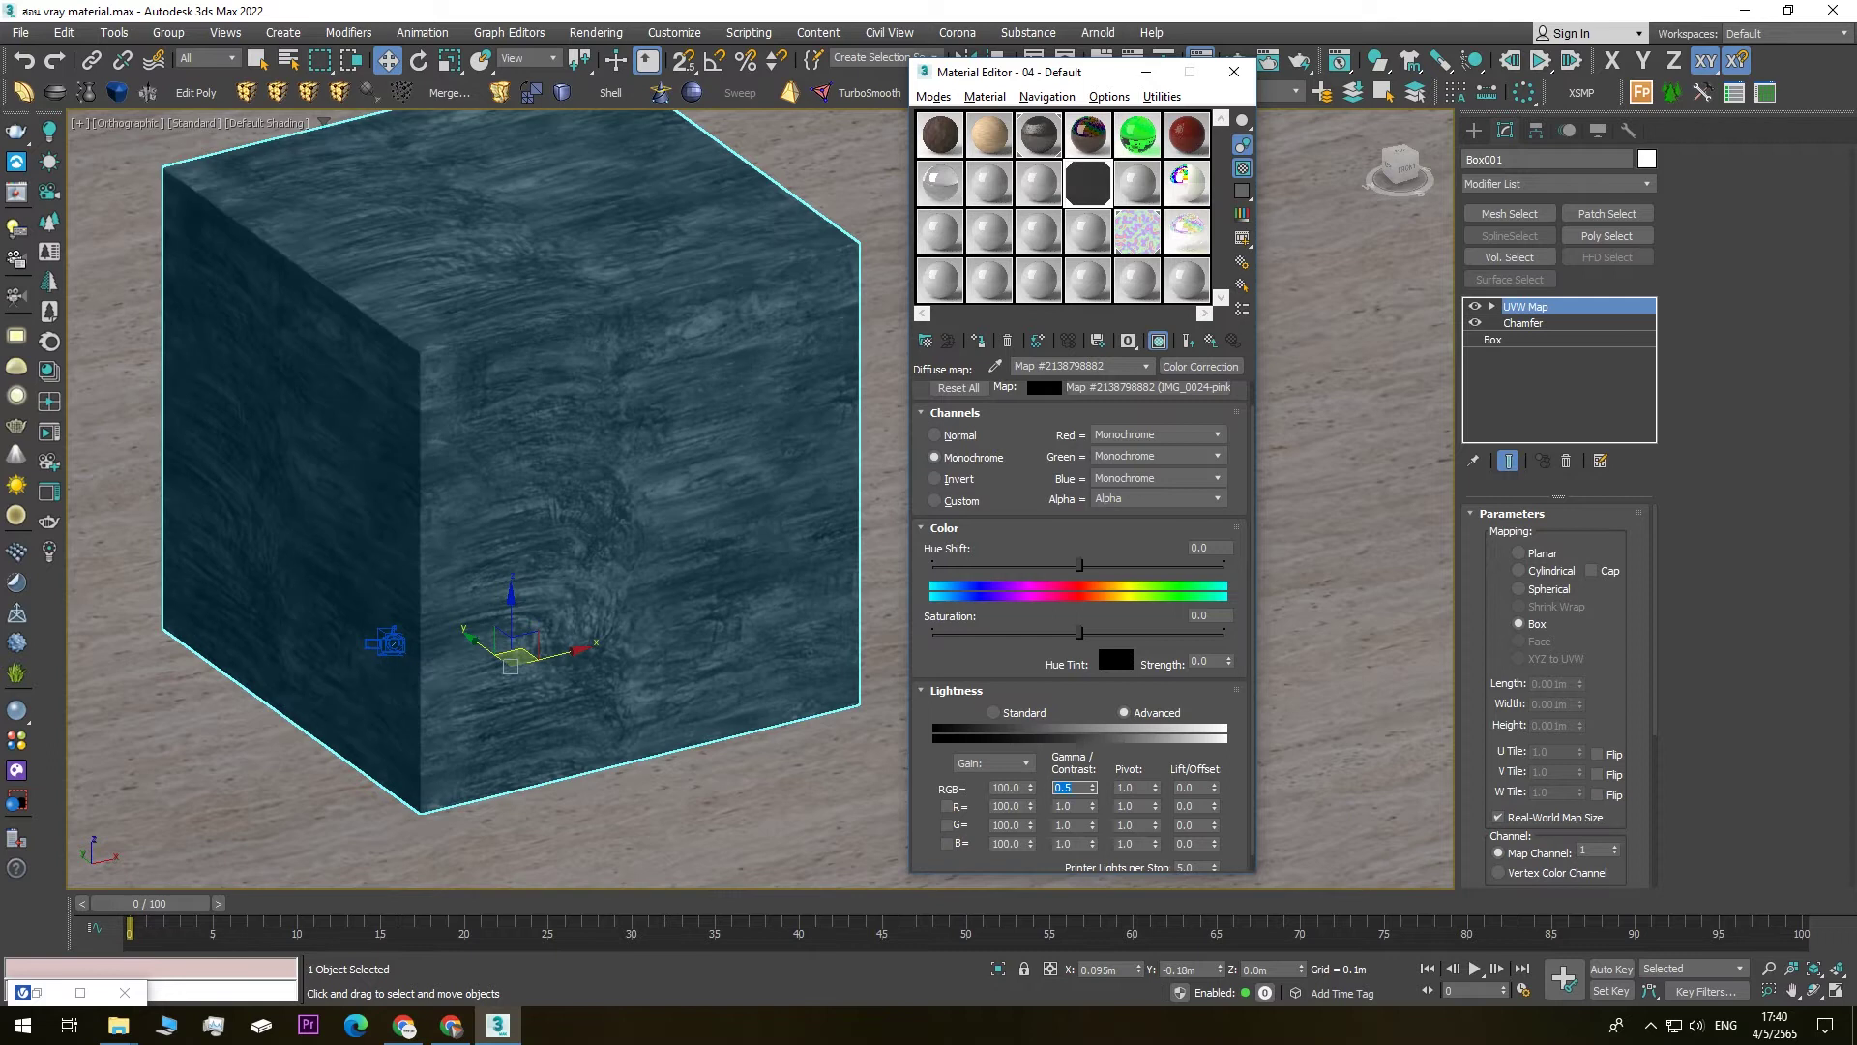
pyautogui.scroll(-3, 468, 510)
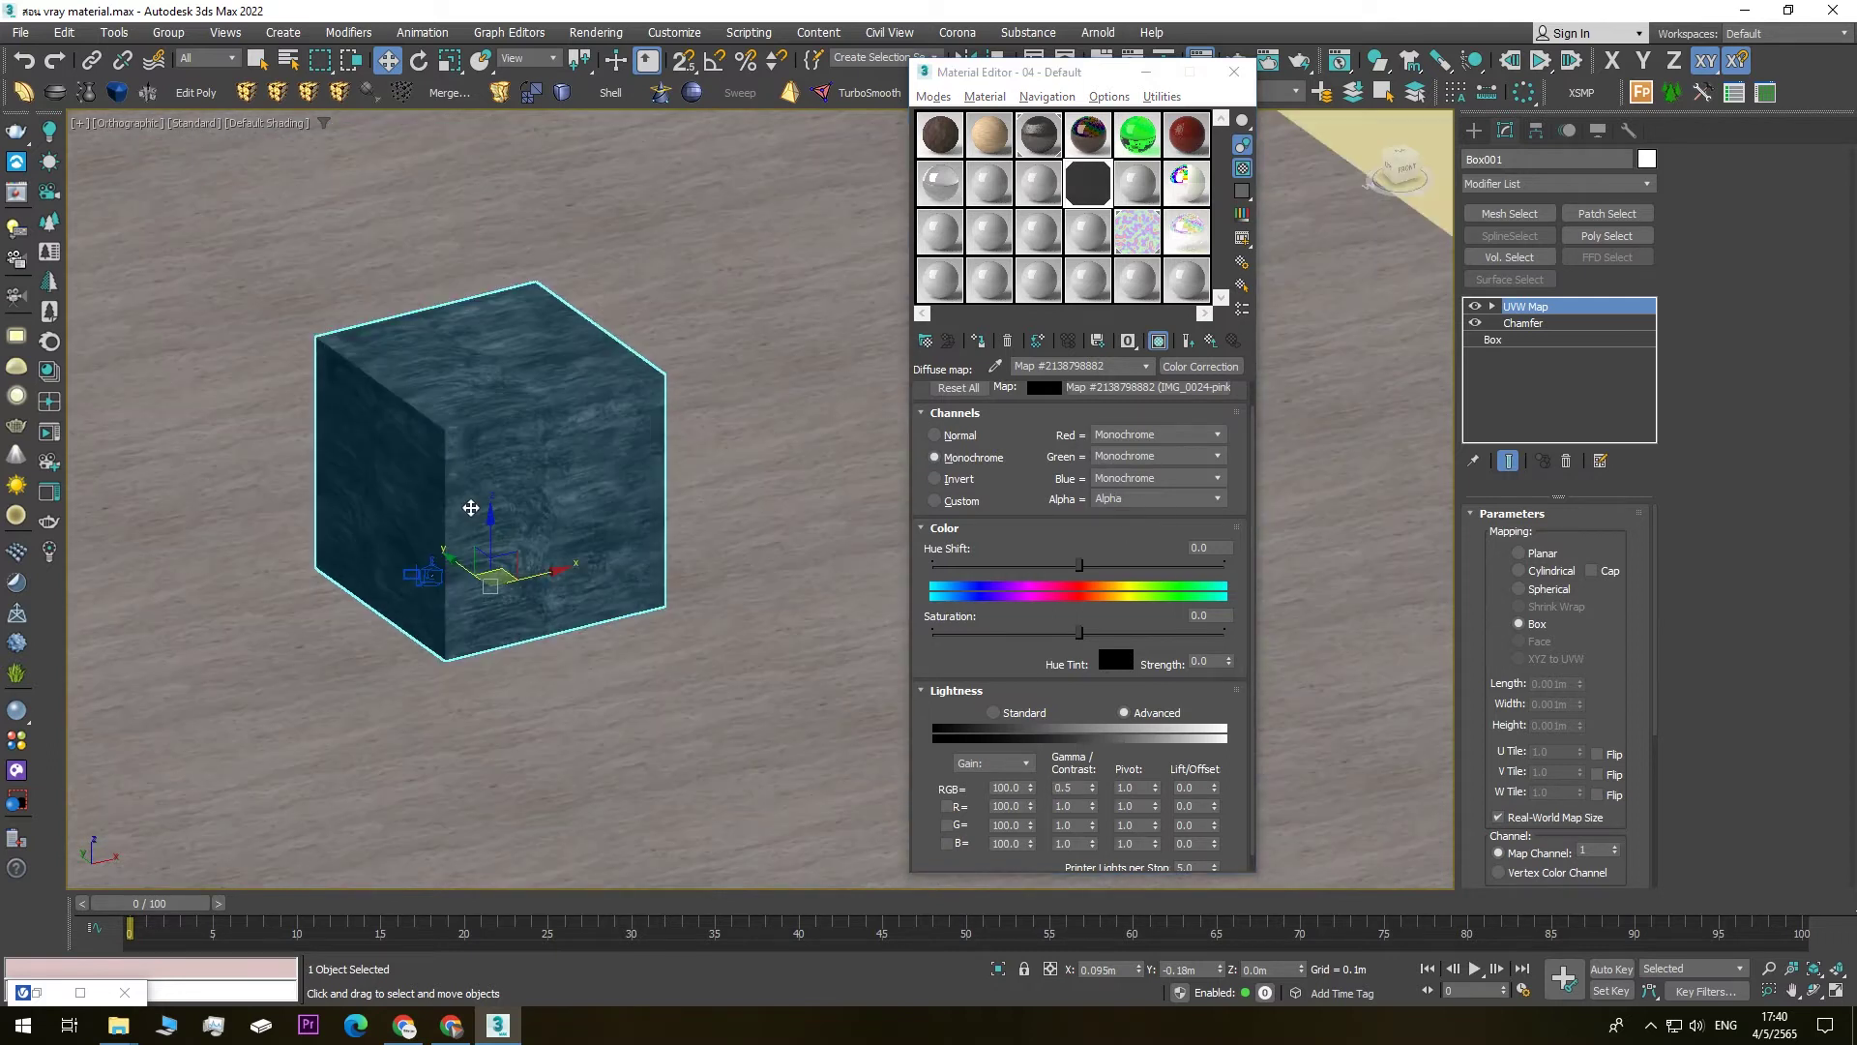
pyautogui.scroll(3, 539, 539)
pyautogui.click(765, 727)
pyautogui.click(569, 473)
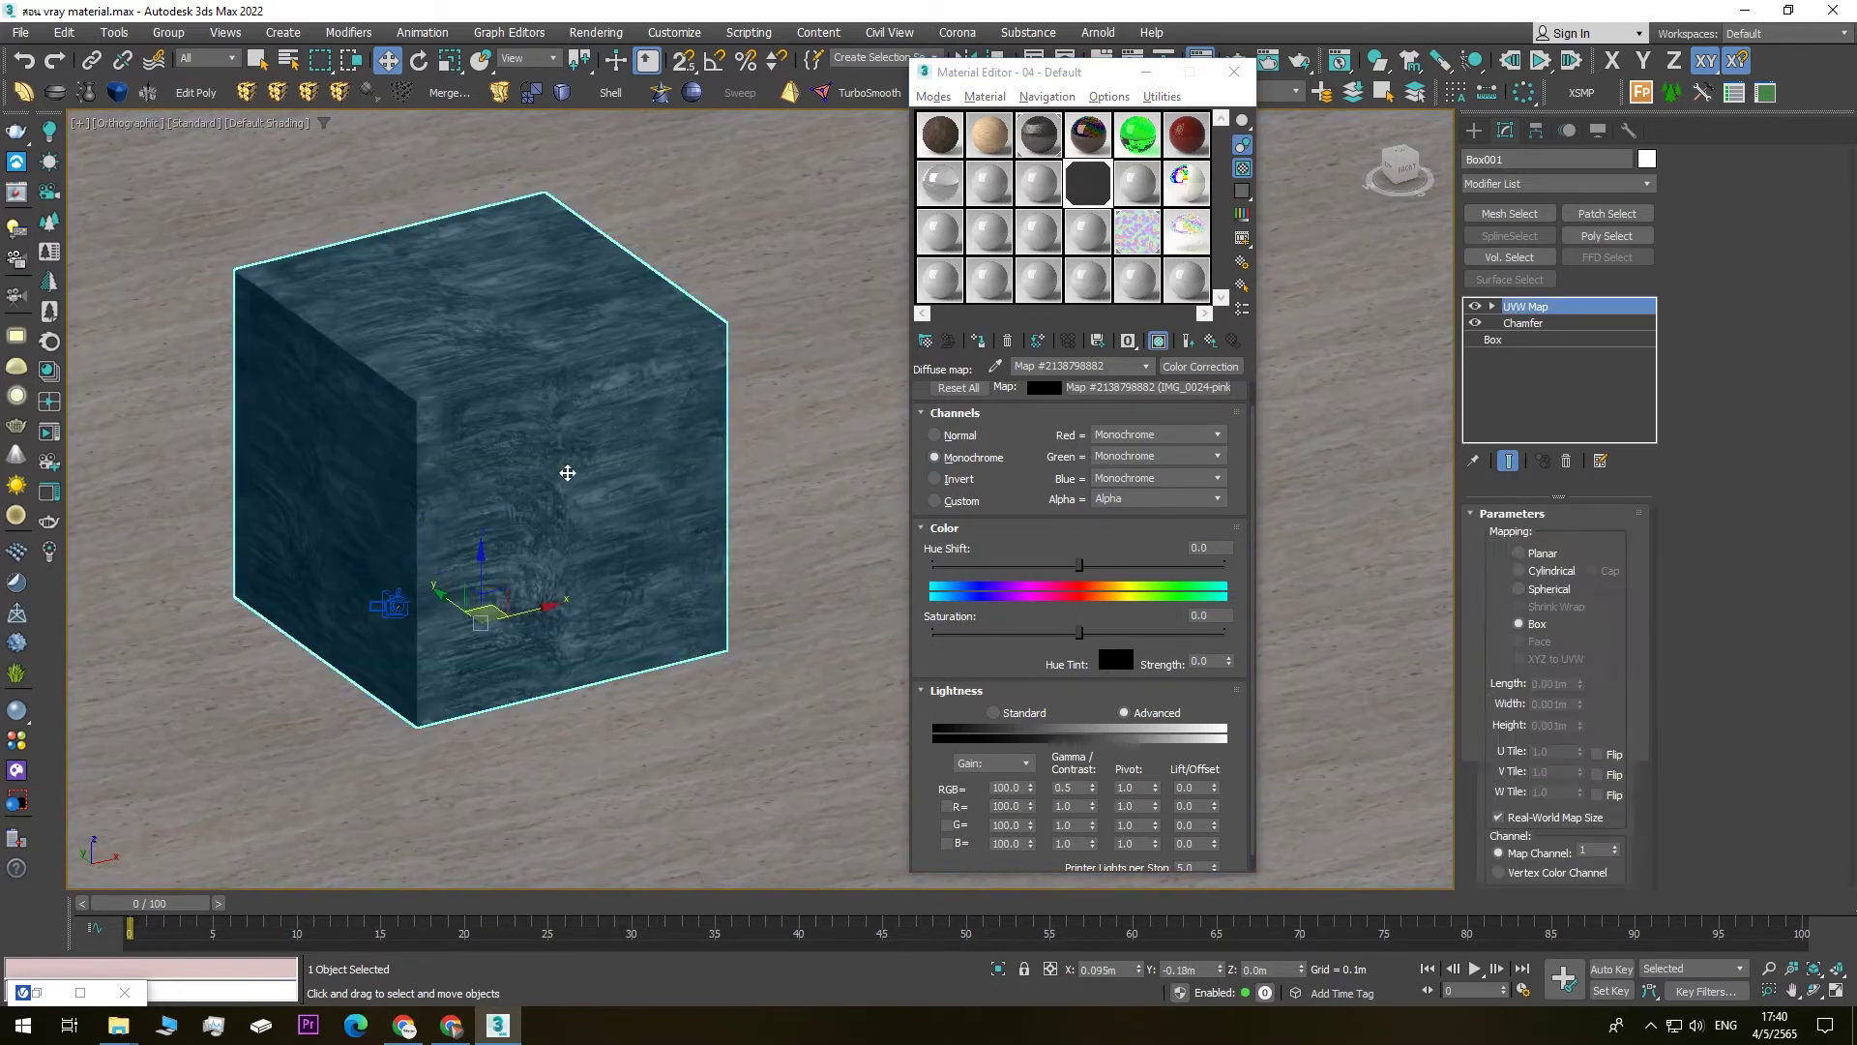
# - Set the Color Correction's channels to Normal and adjust its Hue Shift to -0.598
pyautogui.click(935, 435)
pyautogui.click(1079, 565)
pyautogui.moveTo(1119, 565); pyautogui.dragTo(1079, 565)
pyautogui.moveTo(495, 478); pyautogui.dragTo(523, 481, button='middle')
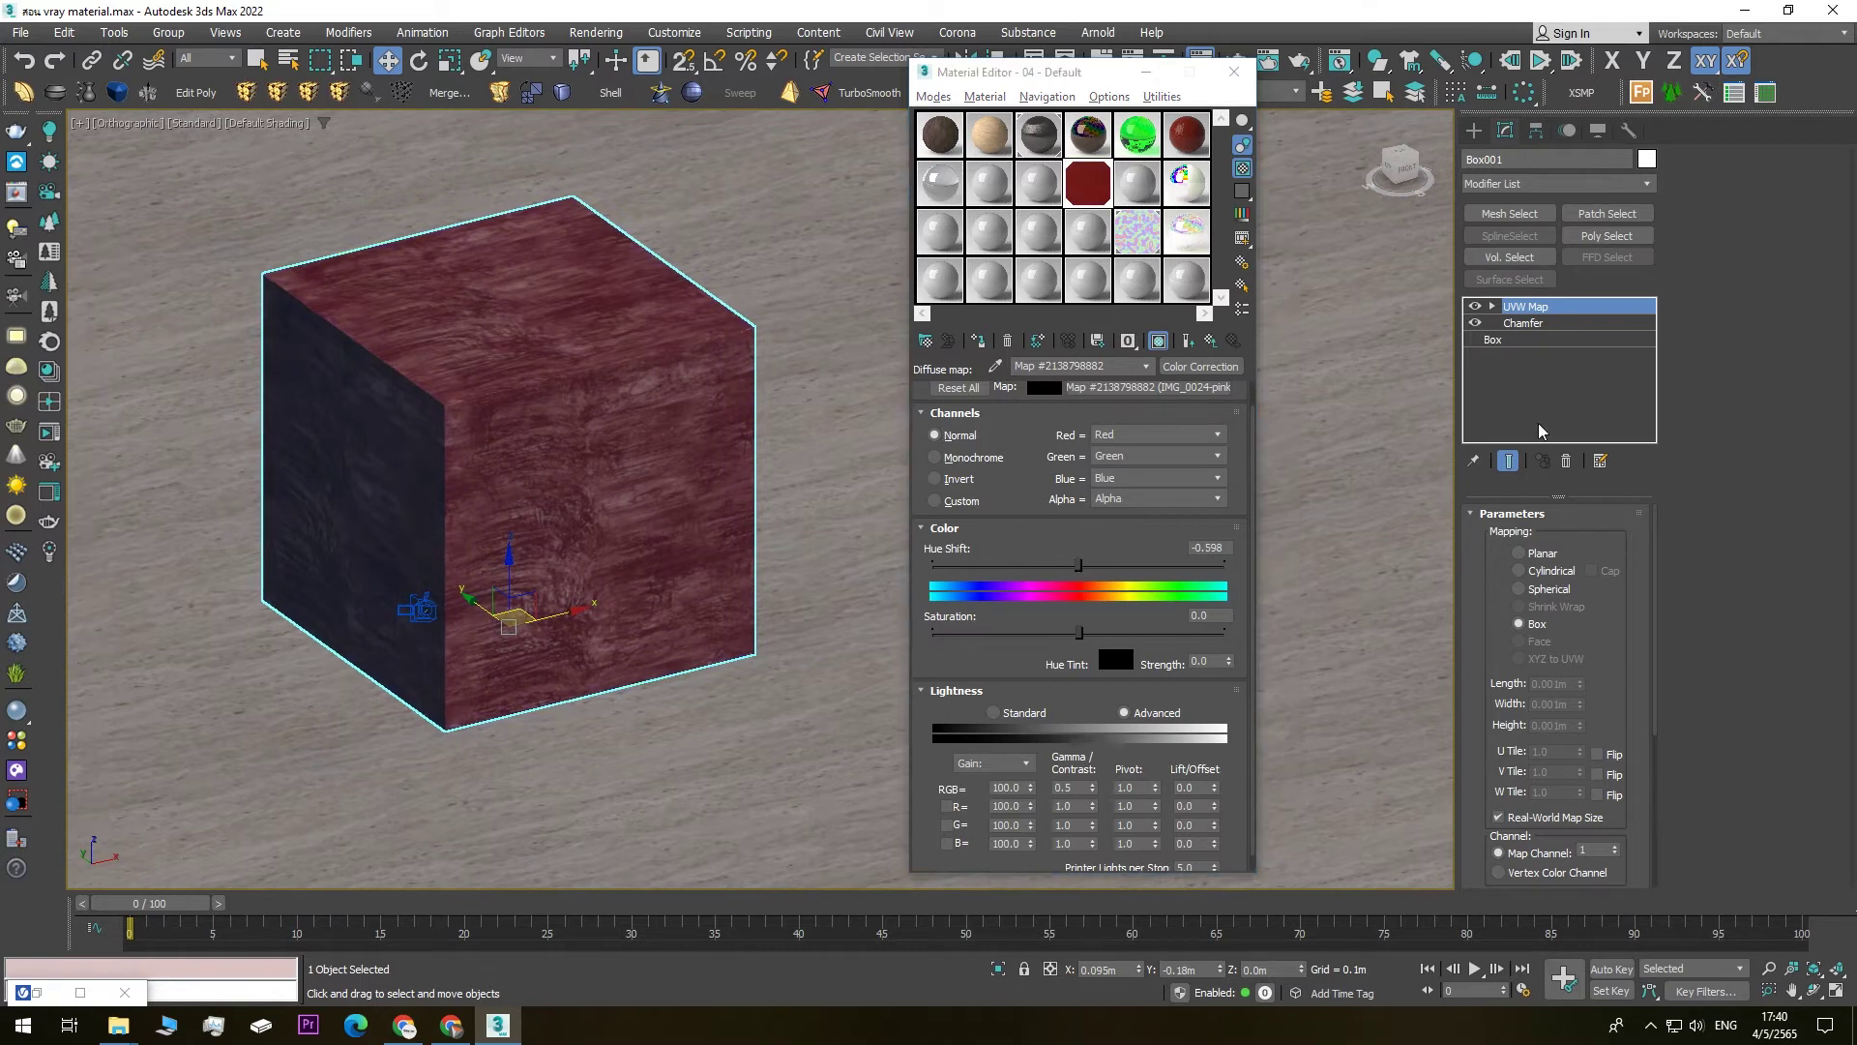
# - Go up to the material's basic parameters and back down through the diffuse Color Correction to its nested bitmap
pyautogui.click(1211, 341)
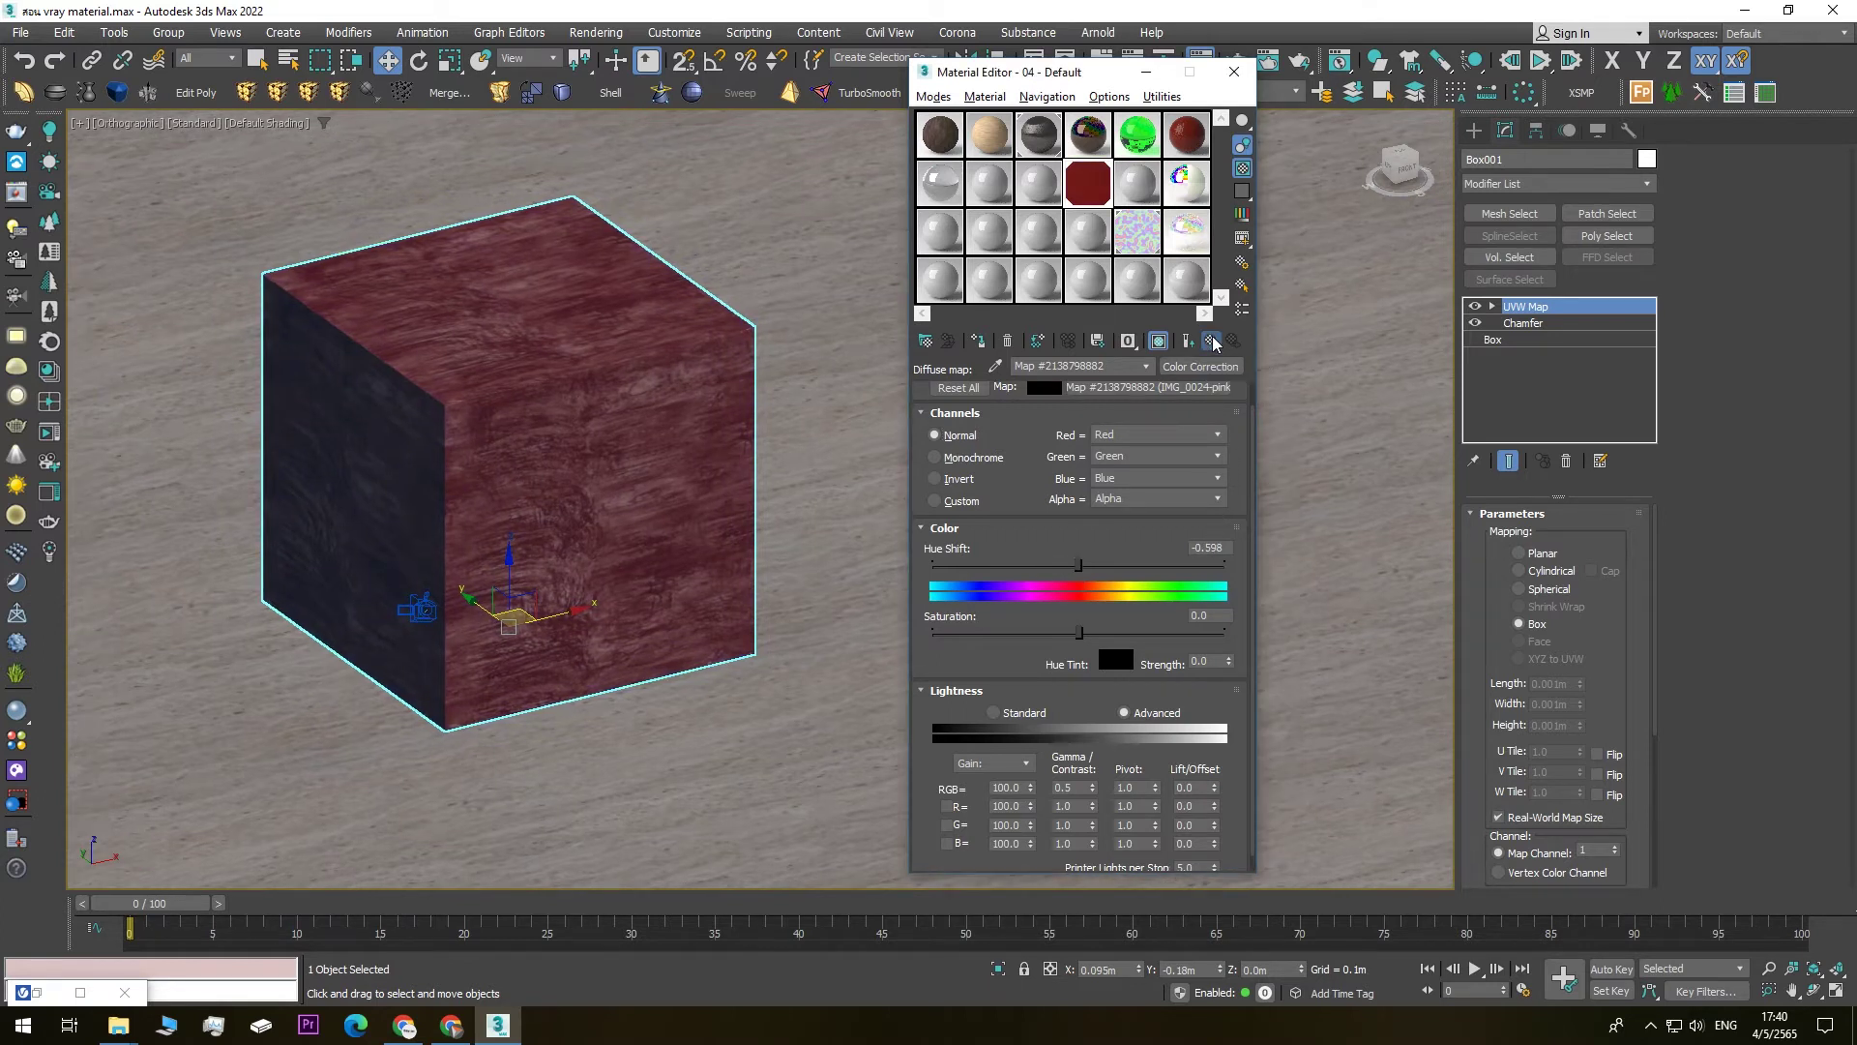
pyautogui.moveTo(1249, 520); pyautogui.dragTo(1258, 398)
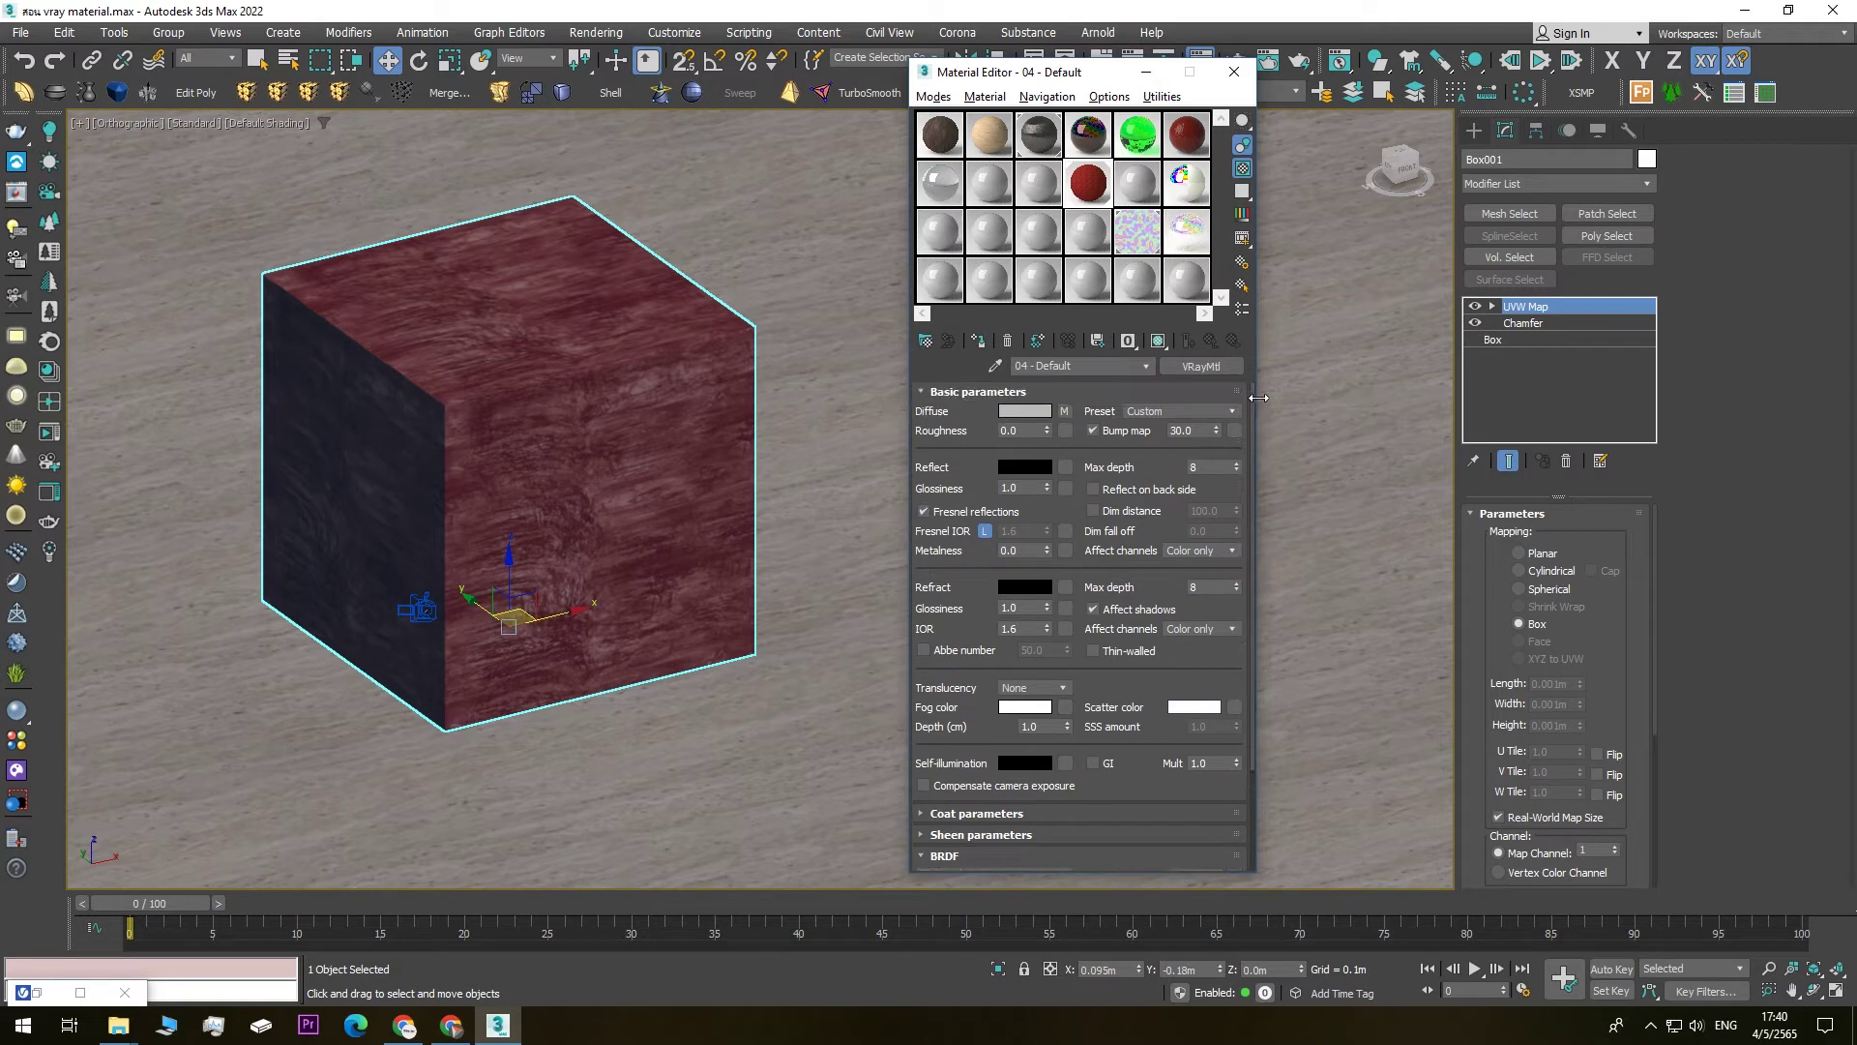
pyautogui.click(1064, 411)
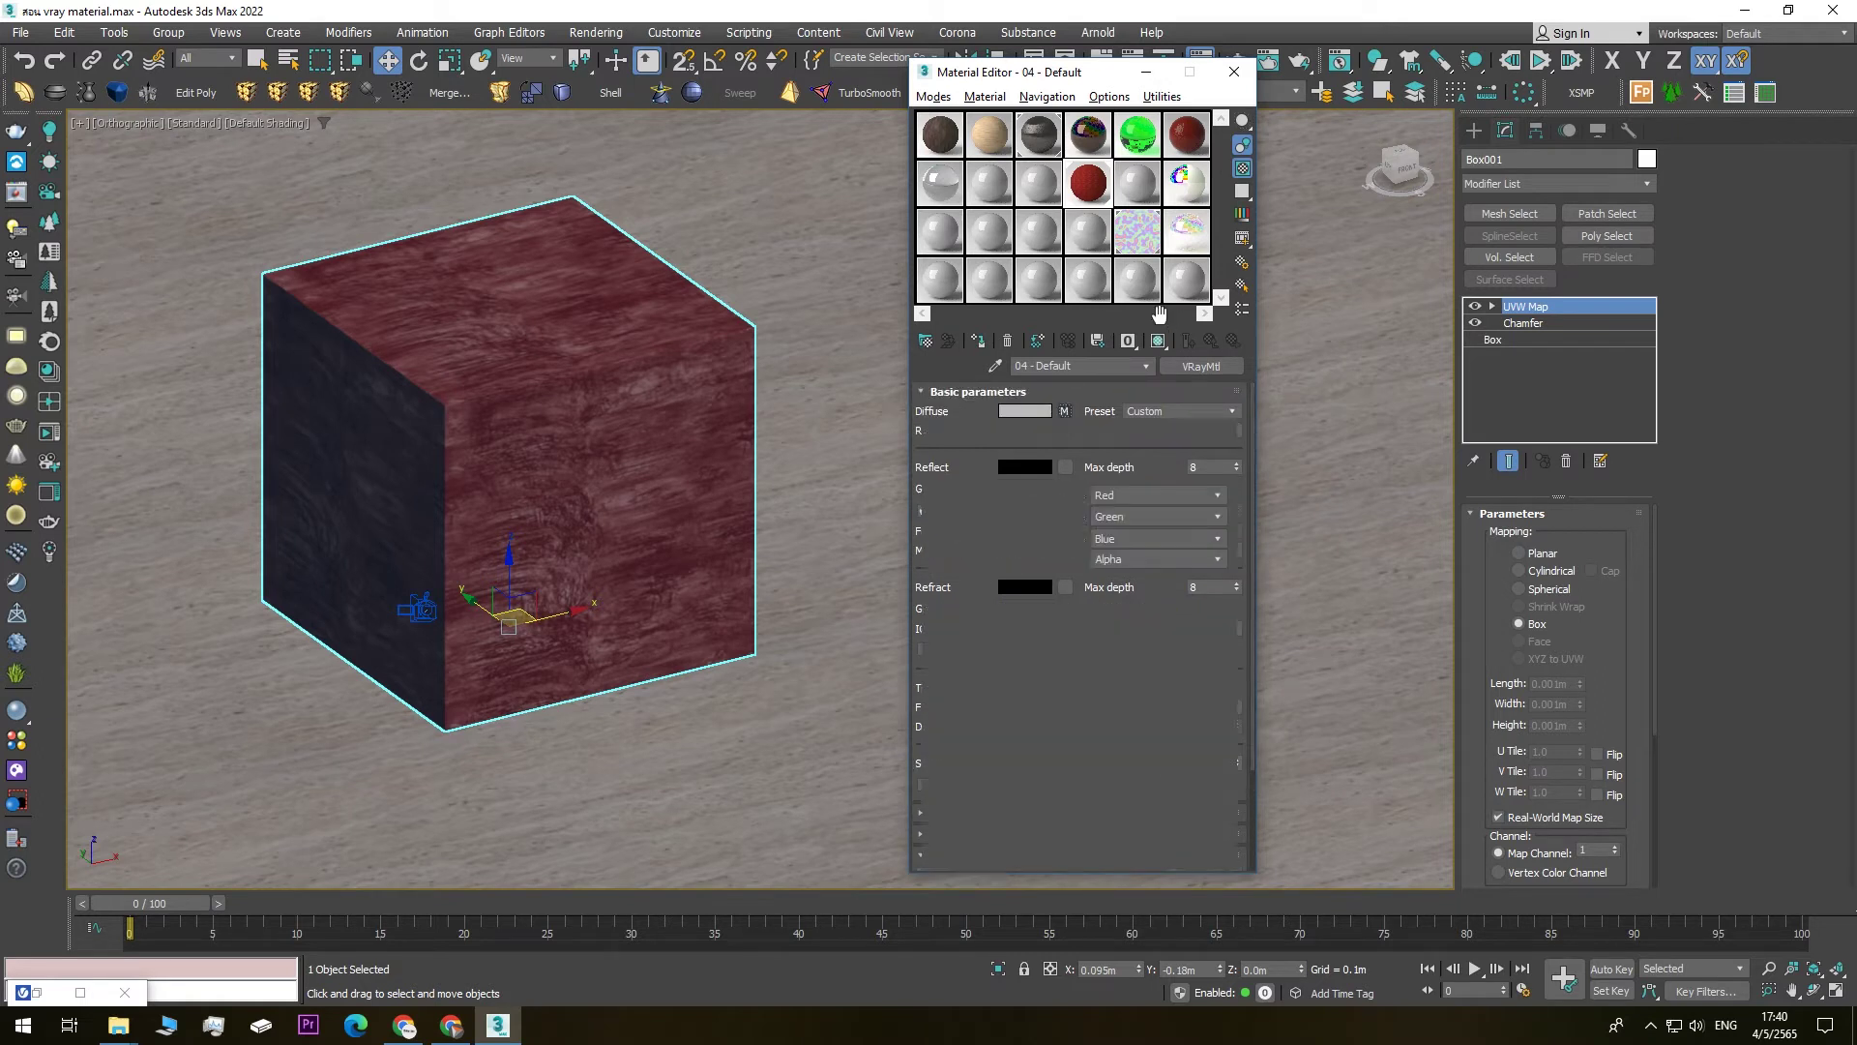
pyautogui.scroll(-1, 1210, 464)
pyautogui.scroll(1, 1209, 465)
pyautogui.click(1185, 414)
pyautogui.click(1185, 414)
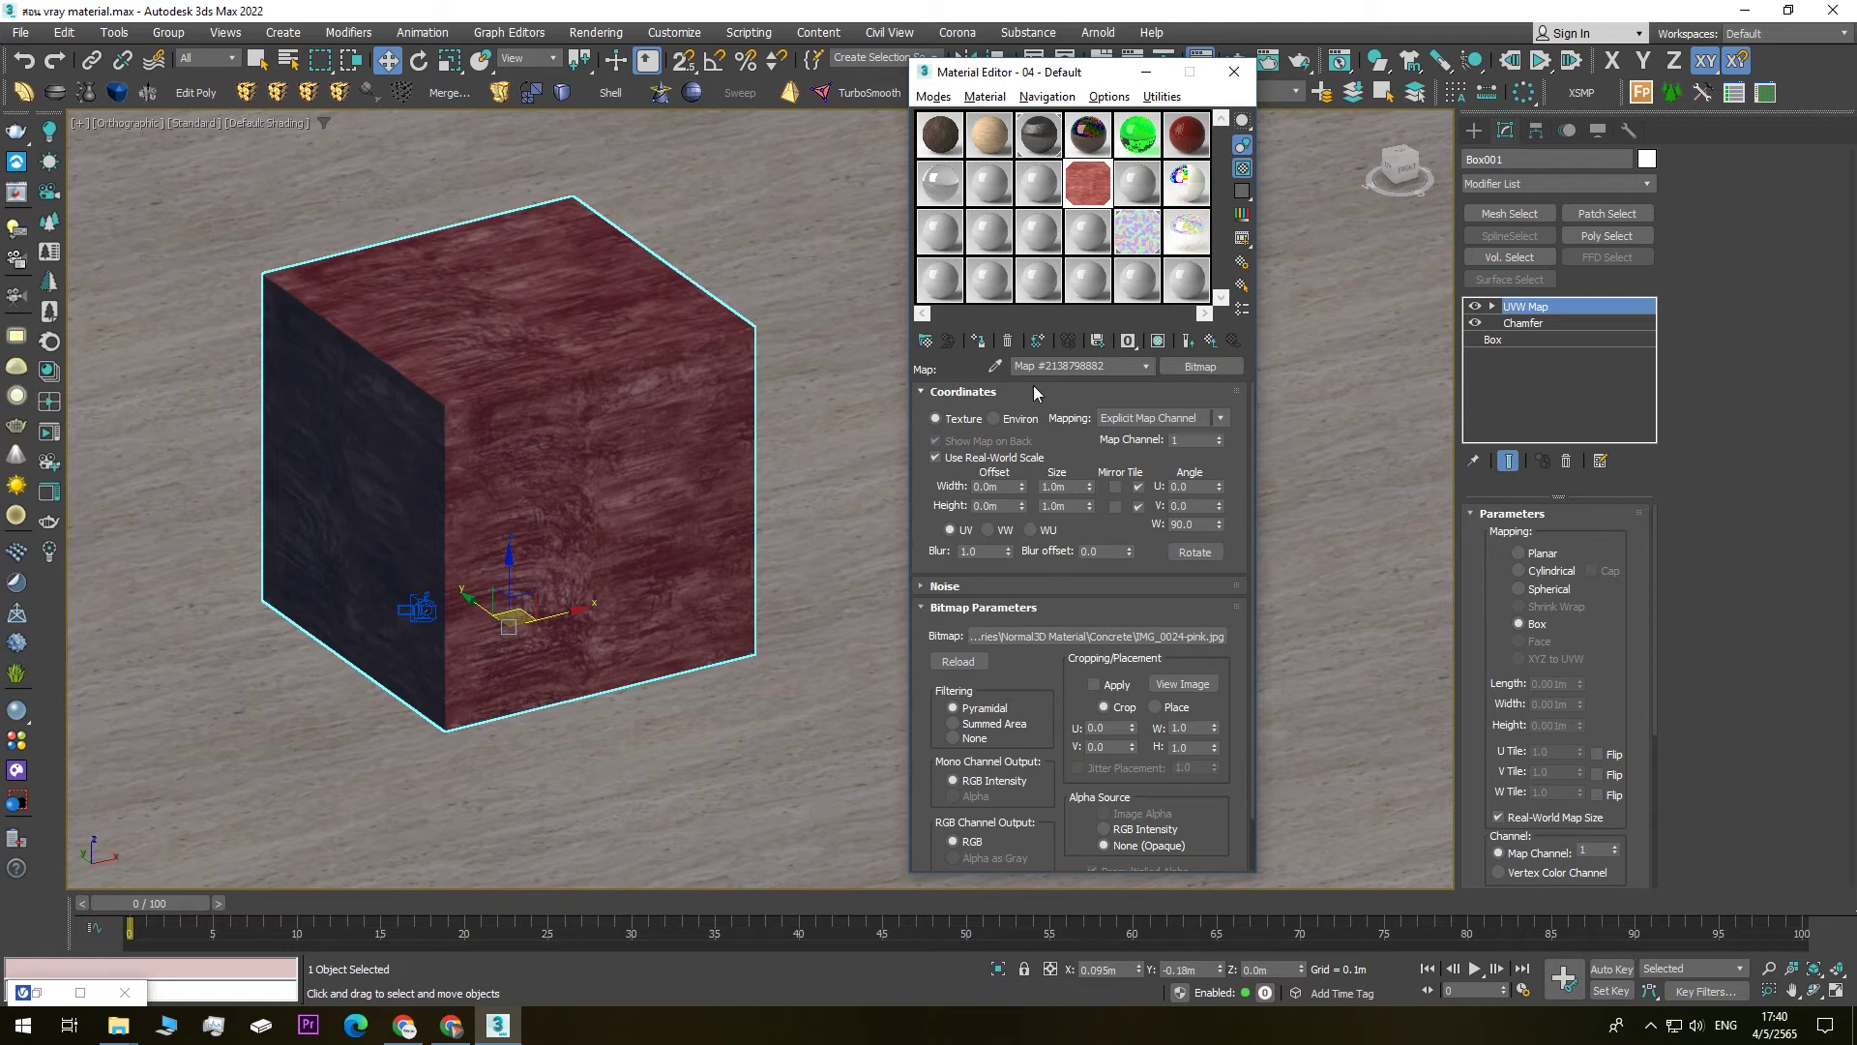
# - Turn off Use Real-World Scale for the bitmap and set its U and V tiling to 1
pyautogui.click(935, 458)
pyautogui.click(1071, 486)
pyautogui.write('1')
pyautogui.press('Tab')
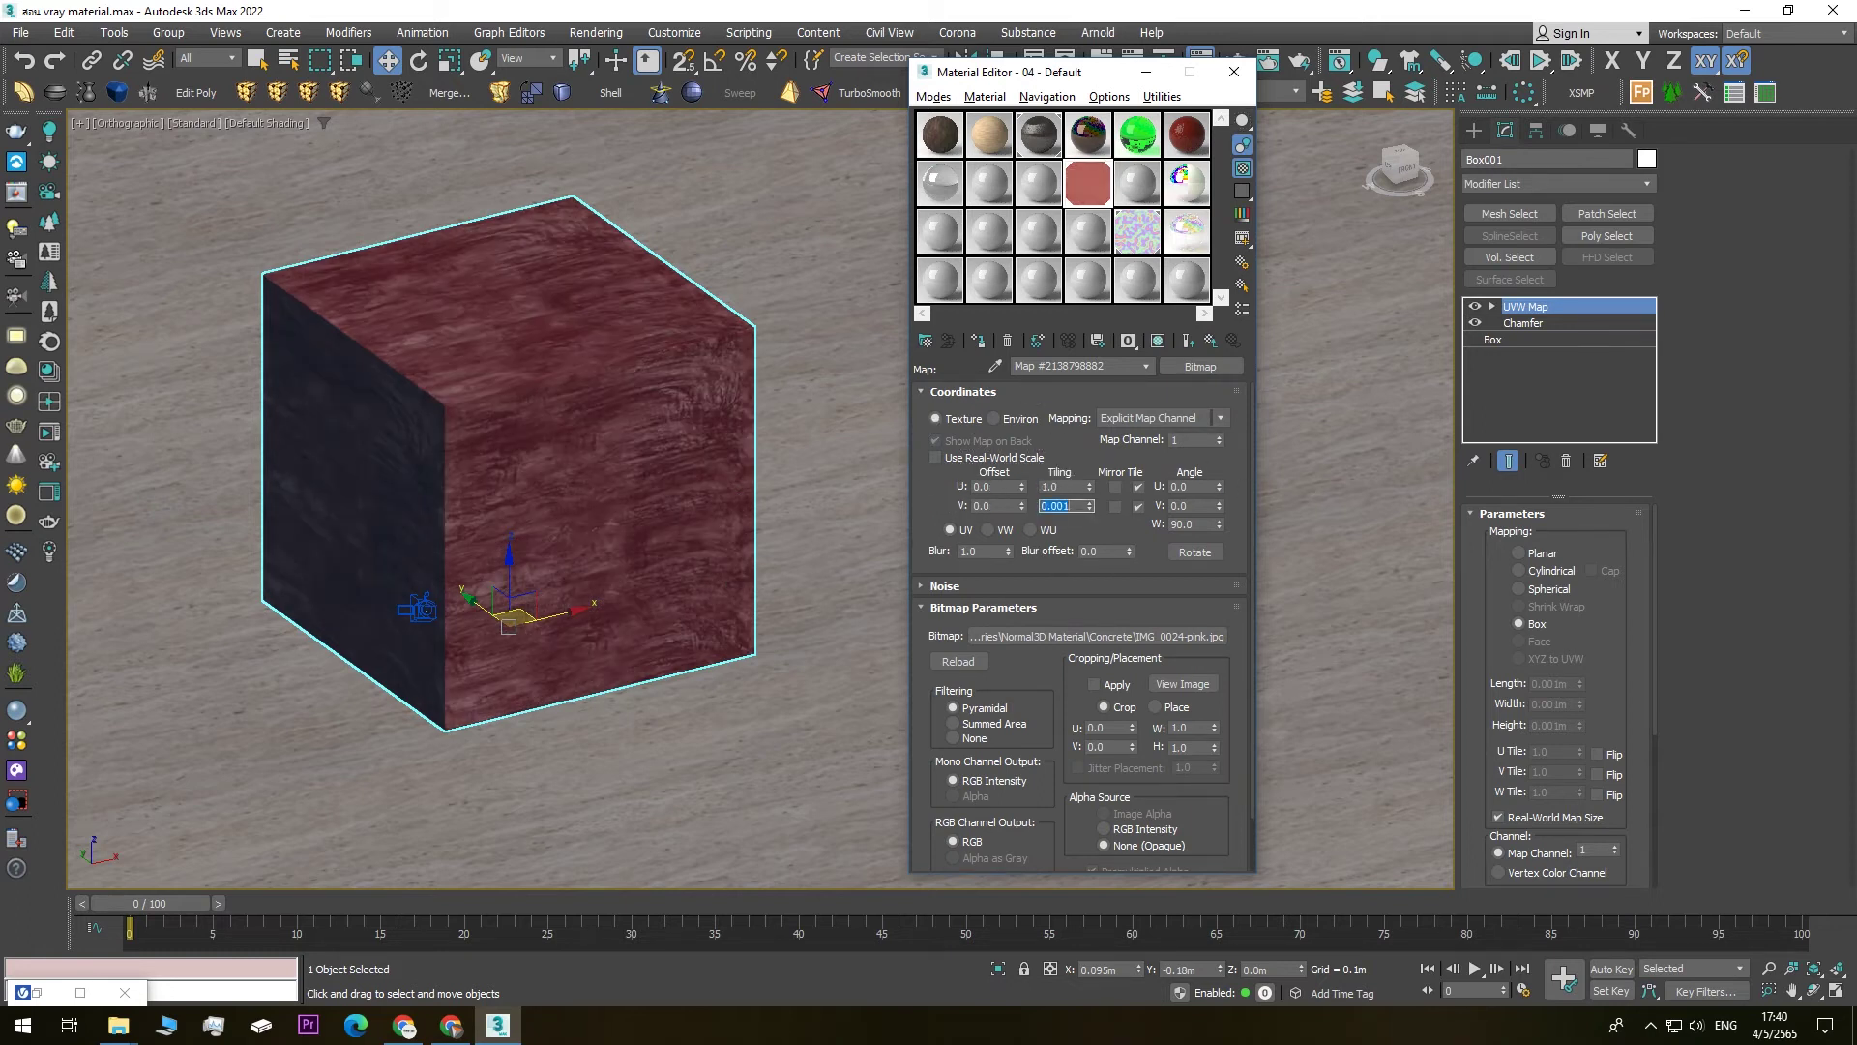
pyautogui.write('1')
pyautogui.press('Return')
pyautogui.moveTo(701, 462); pyautogui.dragTo(616, 614, button='middle')
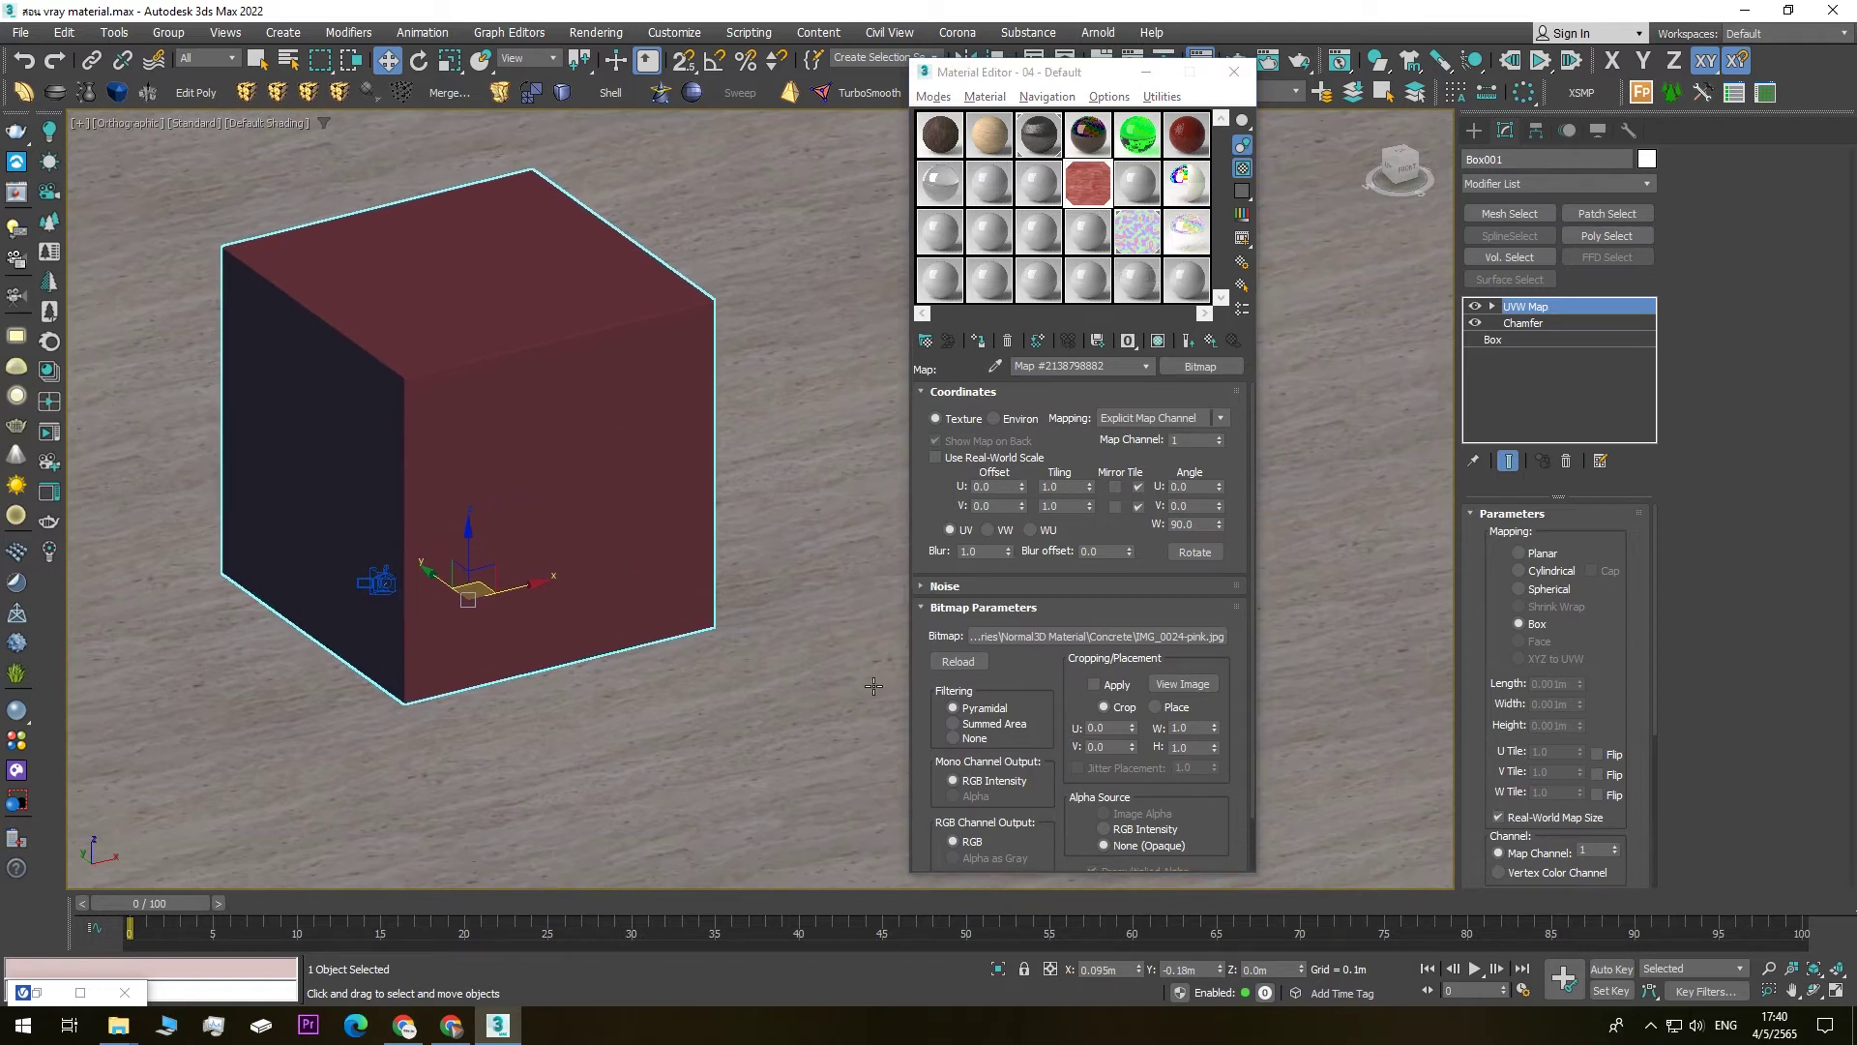
# - Open an enlarged preview of the diffuse Color Correction map and set its RGB Gamma/Contrast to 1
pyautogui.click(1211, 339)
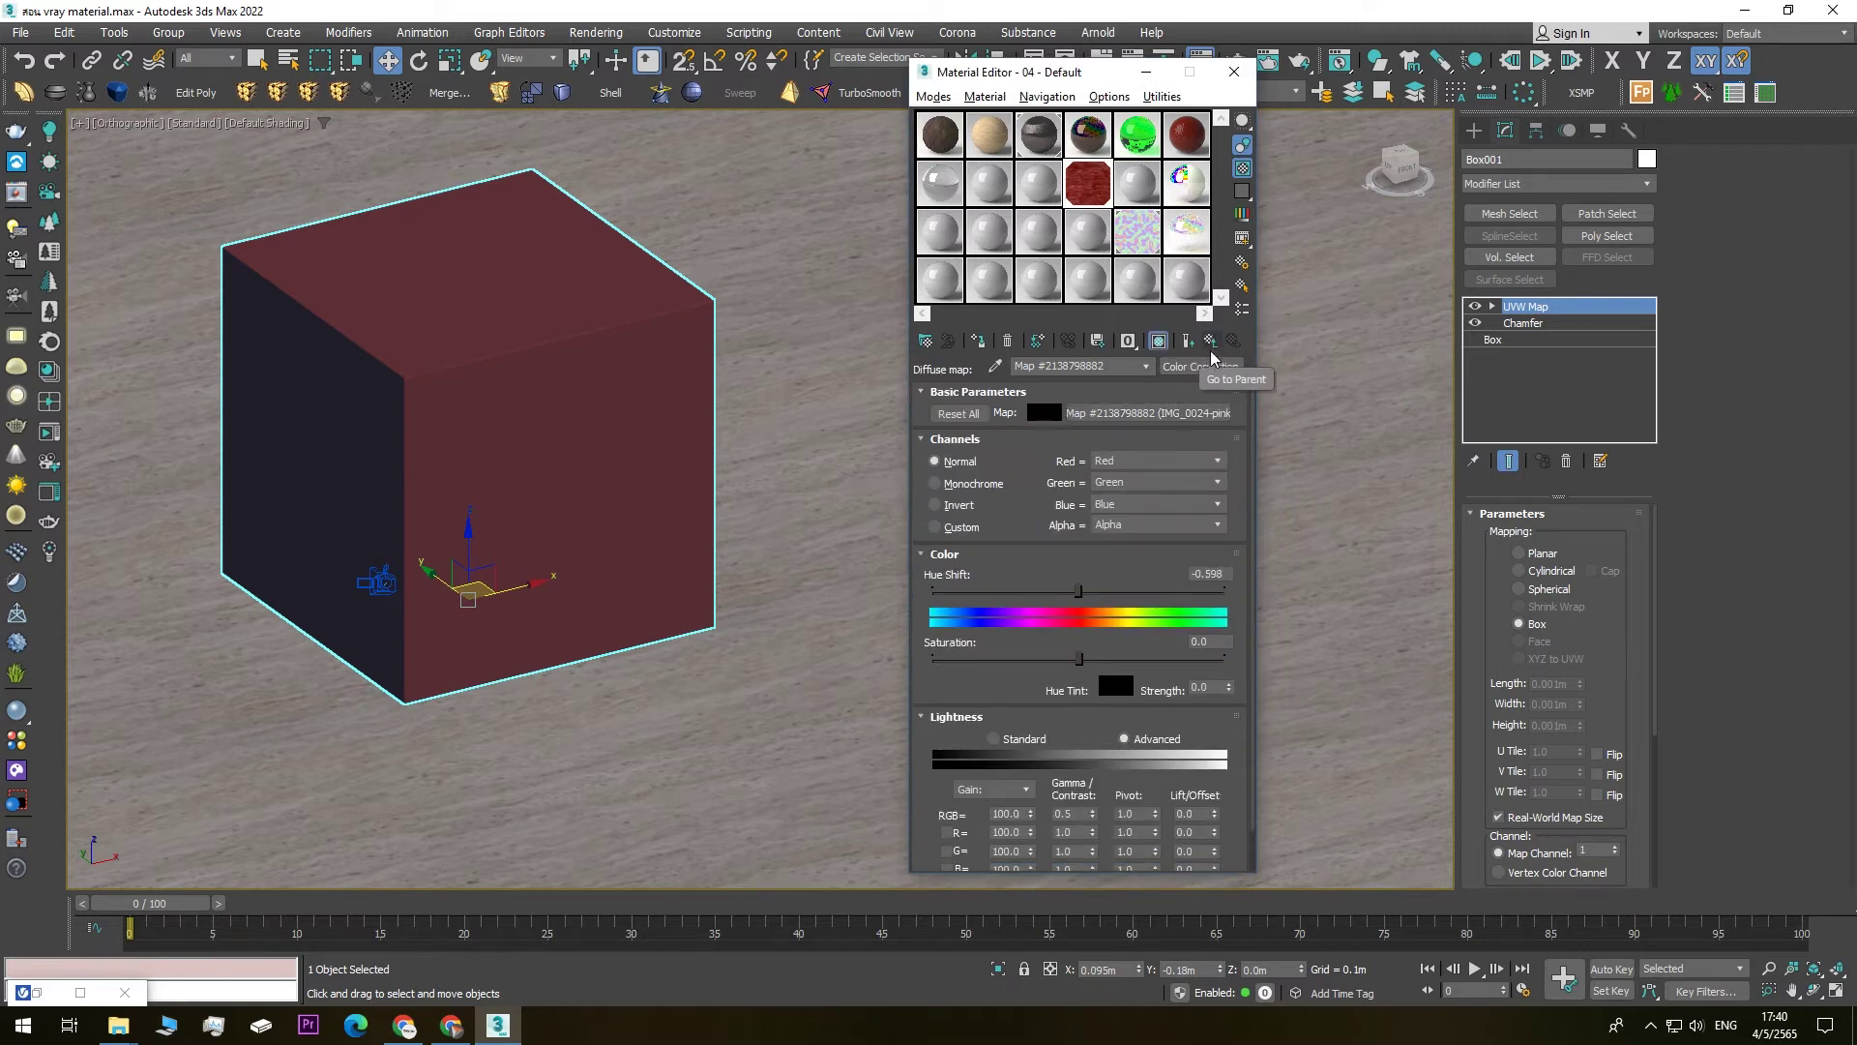
pyautogui.click(1210, 346)
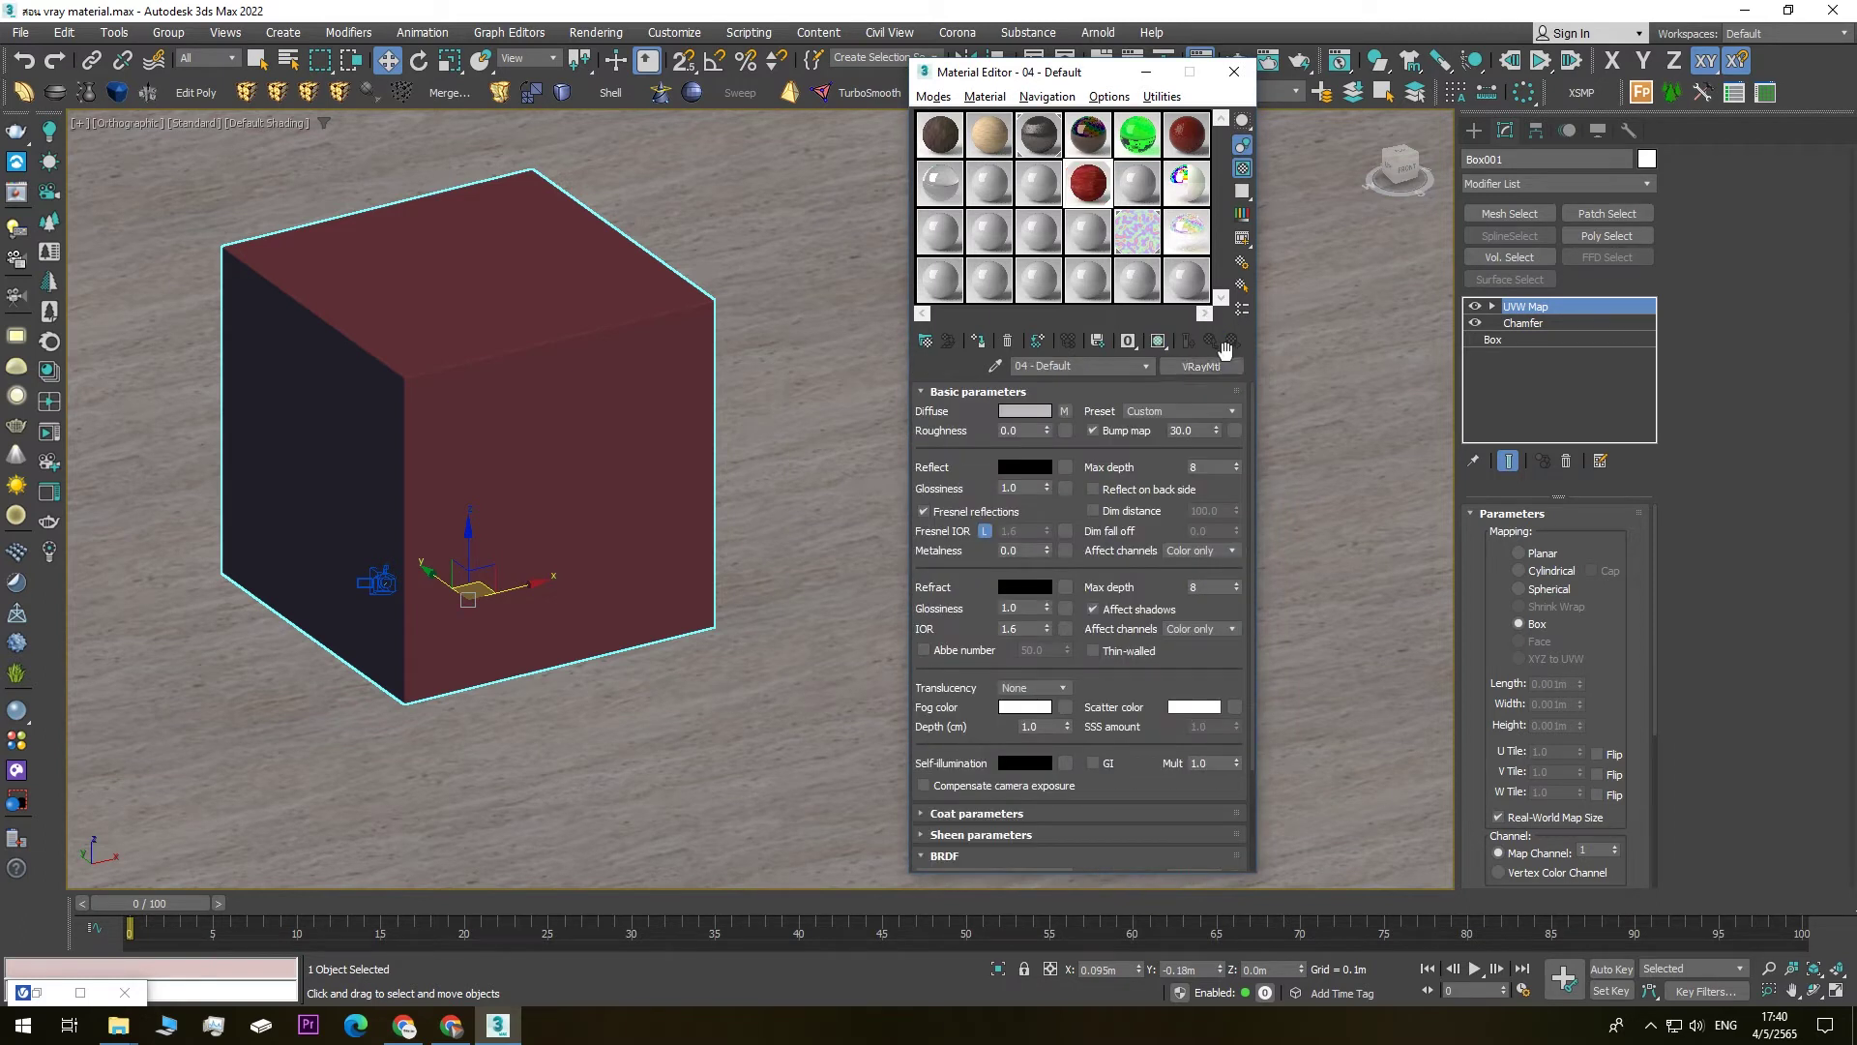
pyautogui.click(1064, 412)
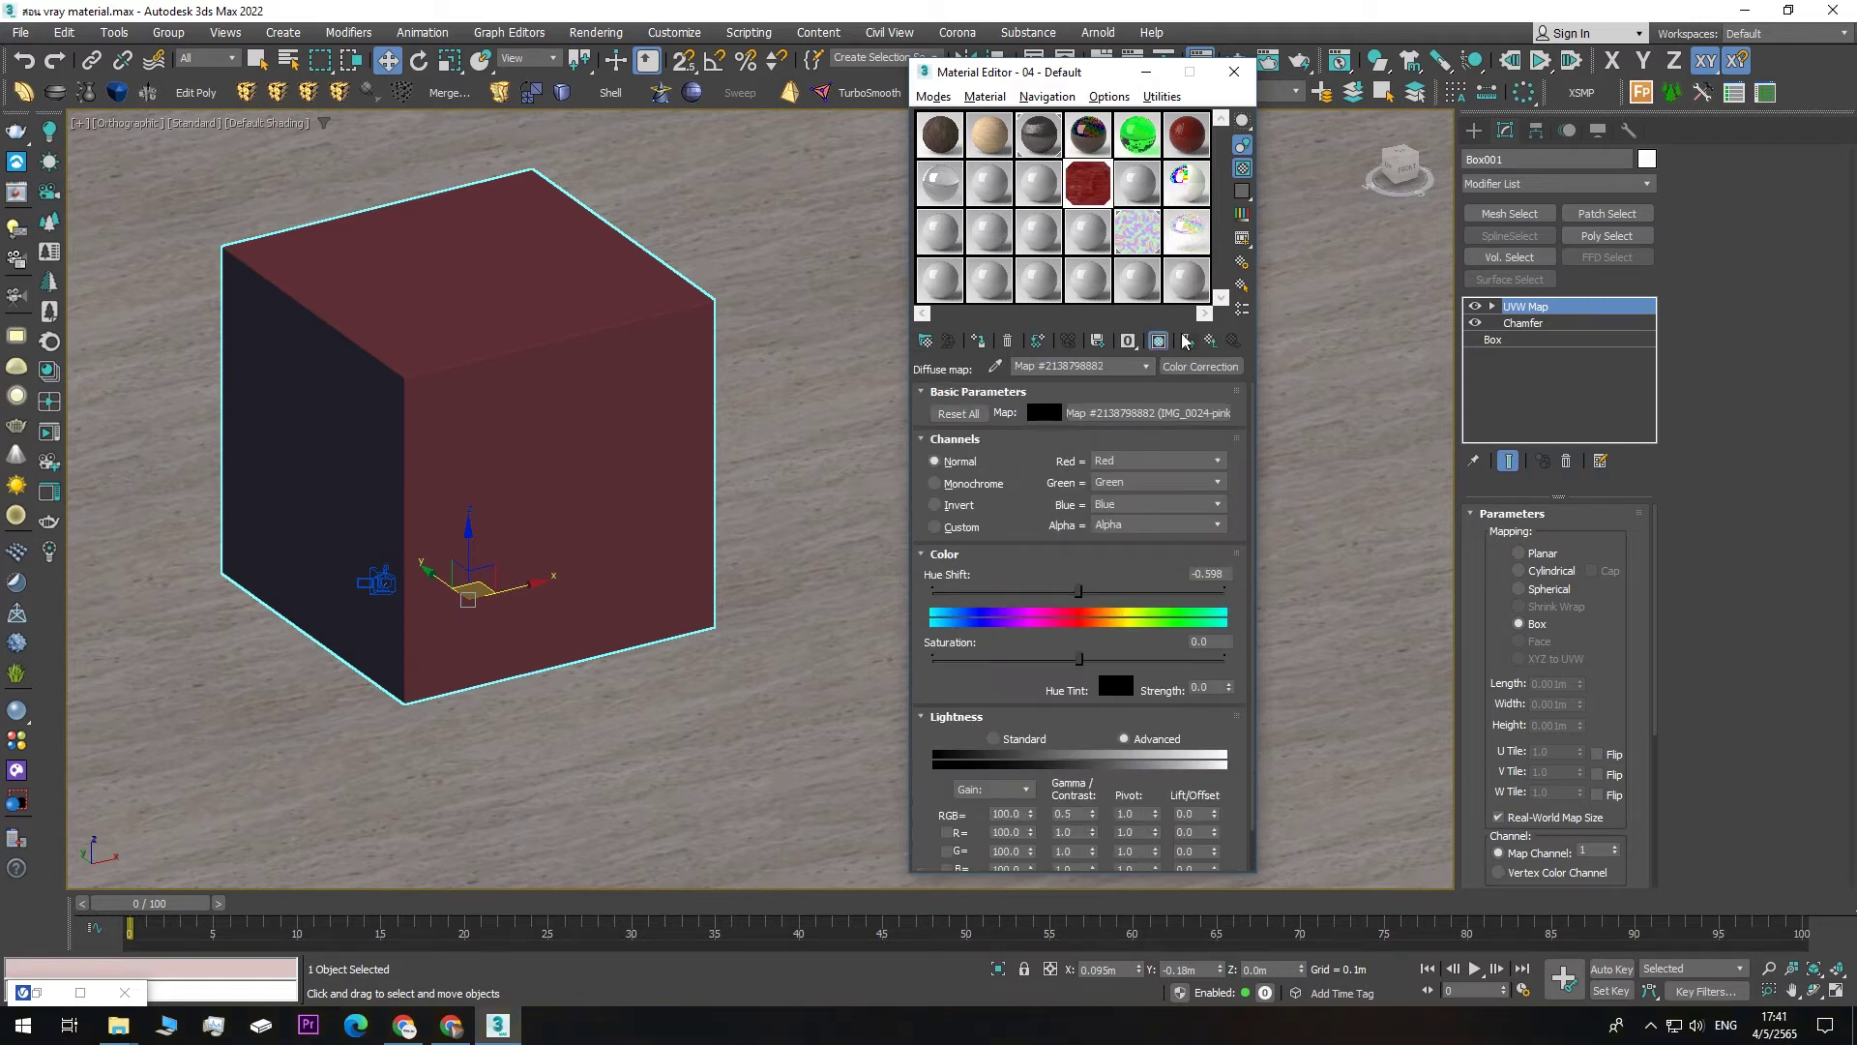
pyautogui.doubleClick(1087, 190)
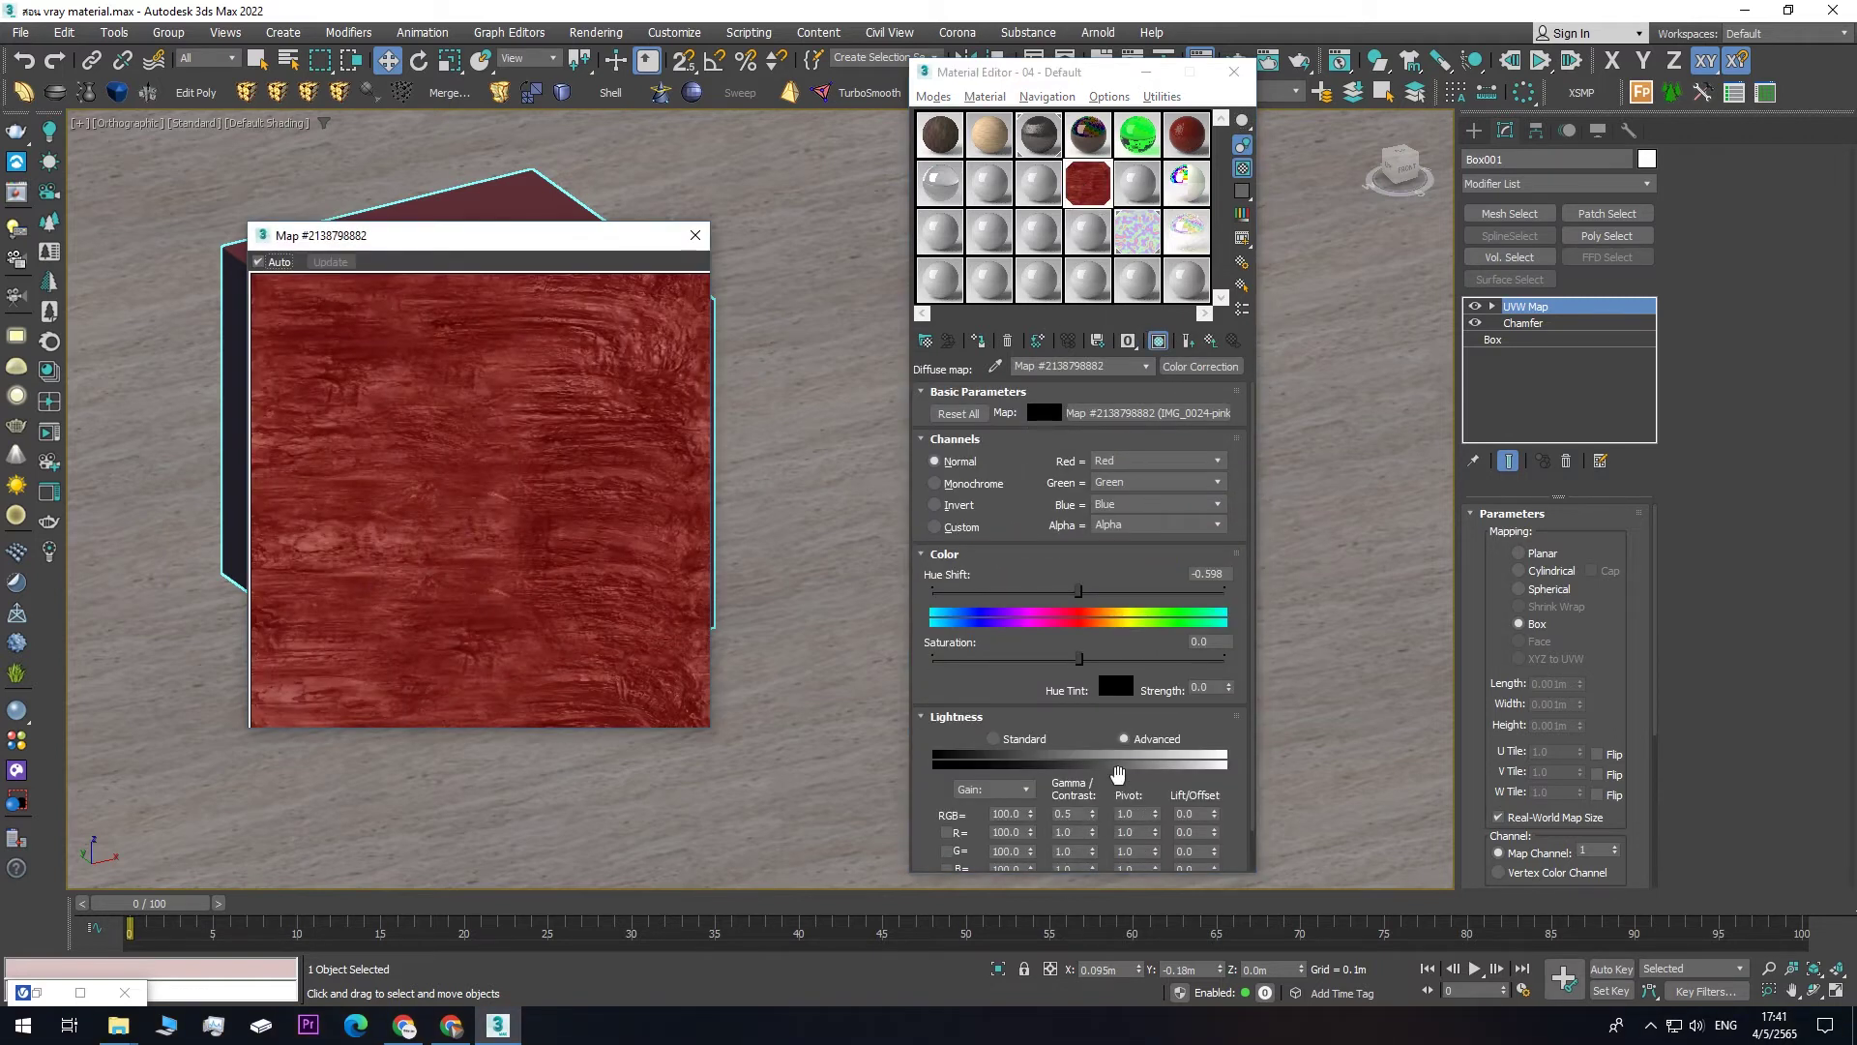
pyautogui.doubleClick(1072, 814)
pyautogui.write('1')
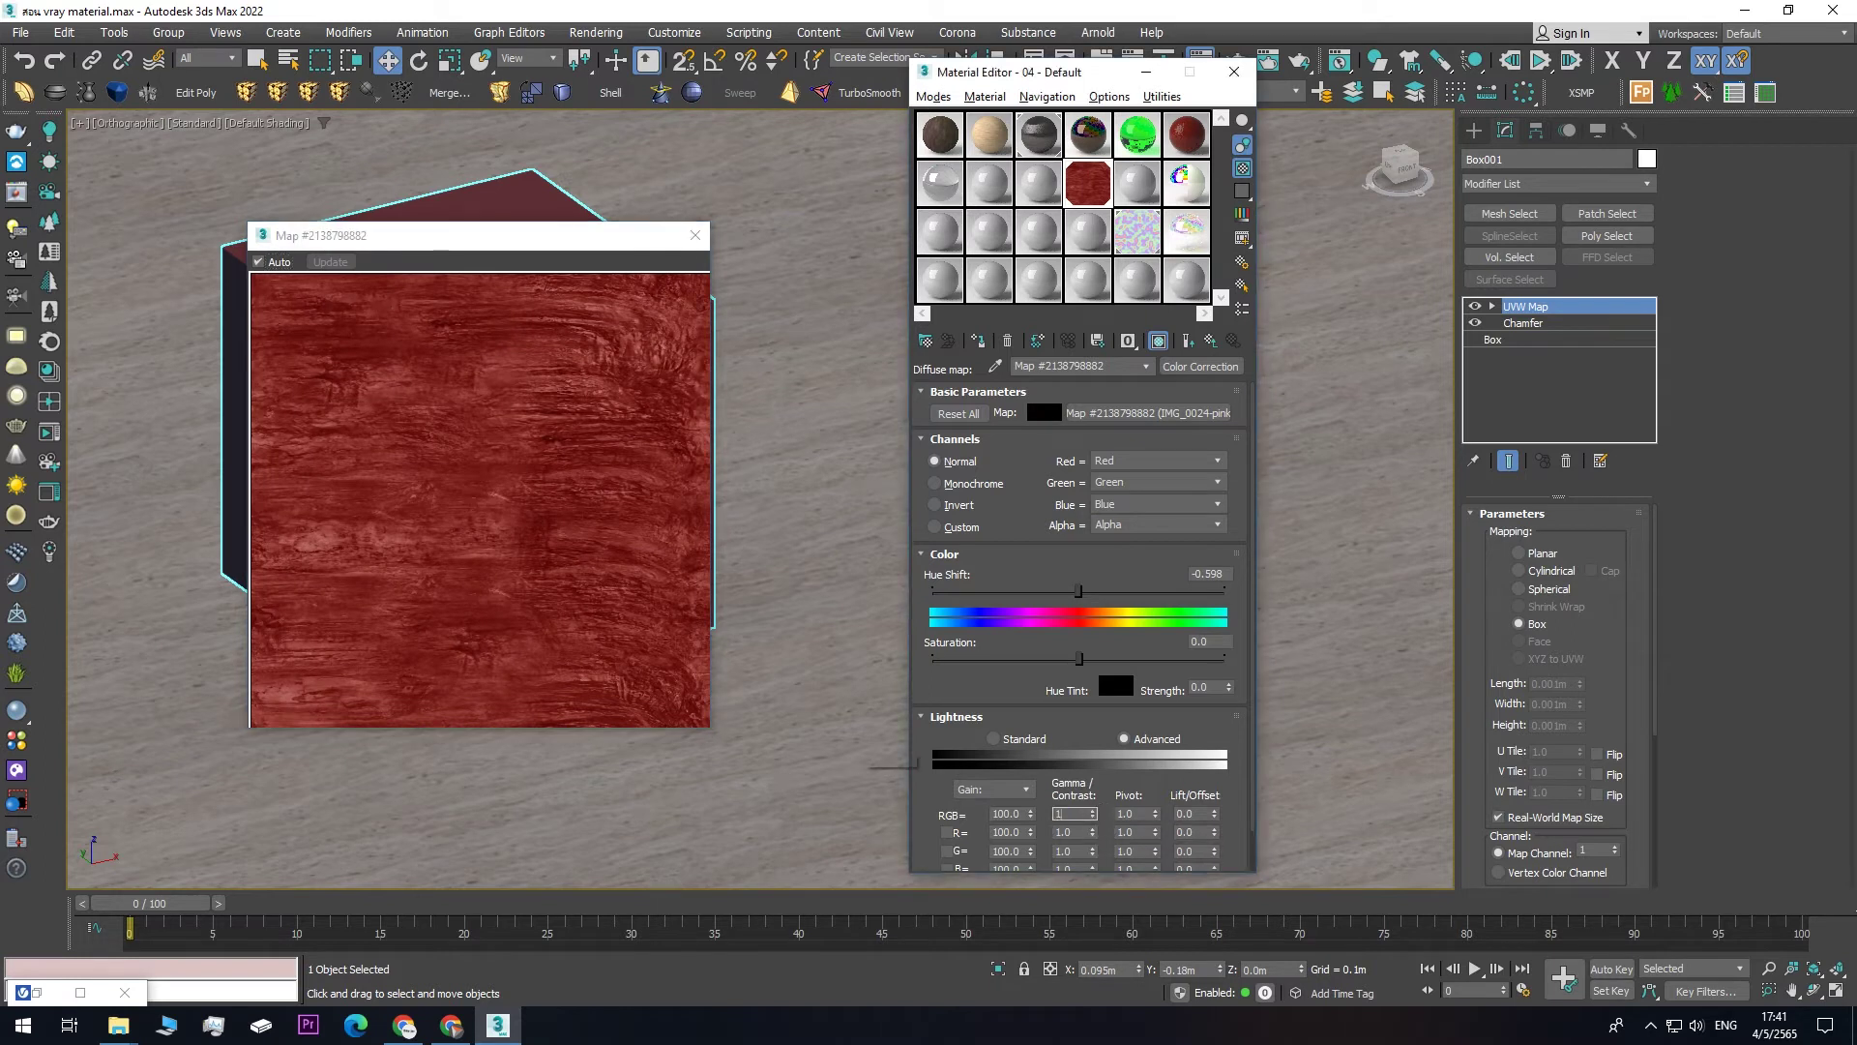
pyautogui.press('Return')
# - Compare the enlarged map preview with the box, and return to the VRayMtl level to preview the whole material
pyautogui.moveTo(520, 242); pyautogui.dragTo(841, 177)
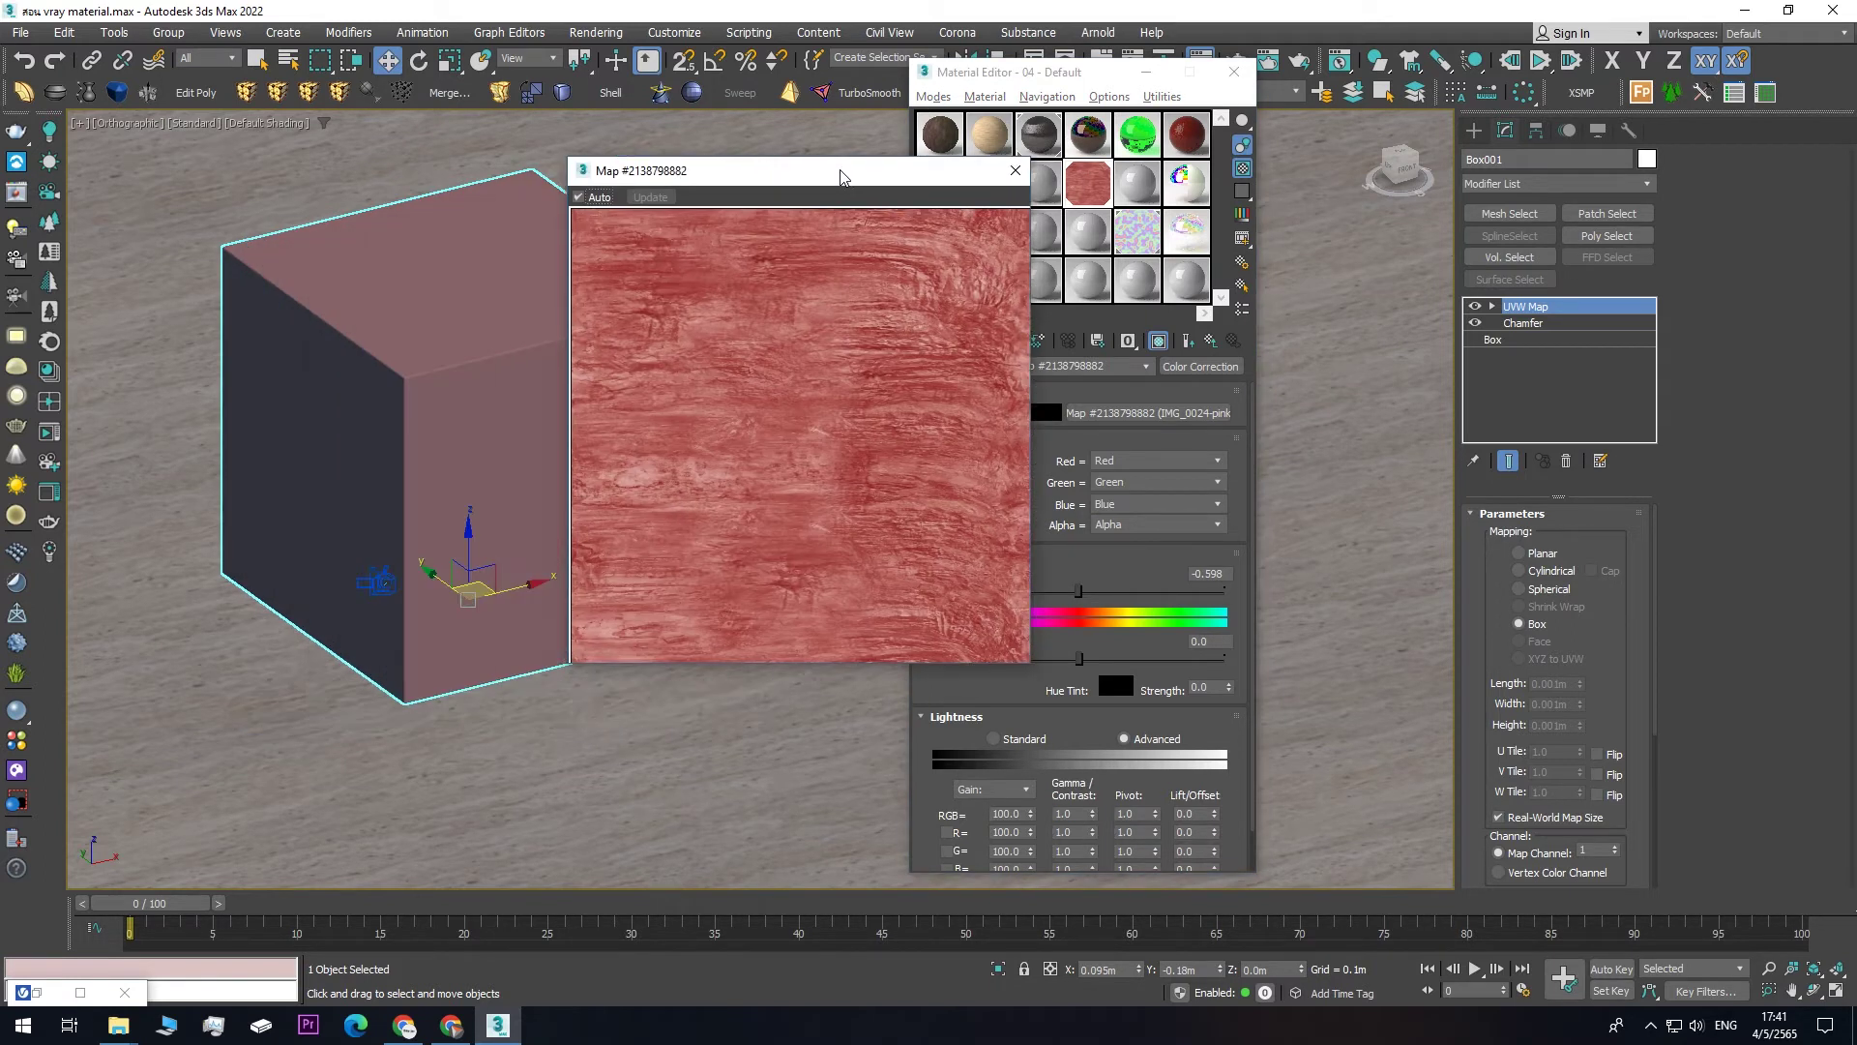
pyautogui.moveTo(445, 418); pyautogui.dragTo(359, 409, button='middle')
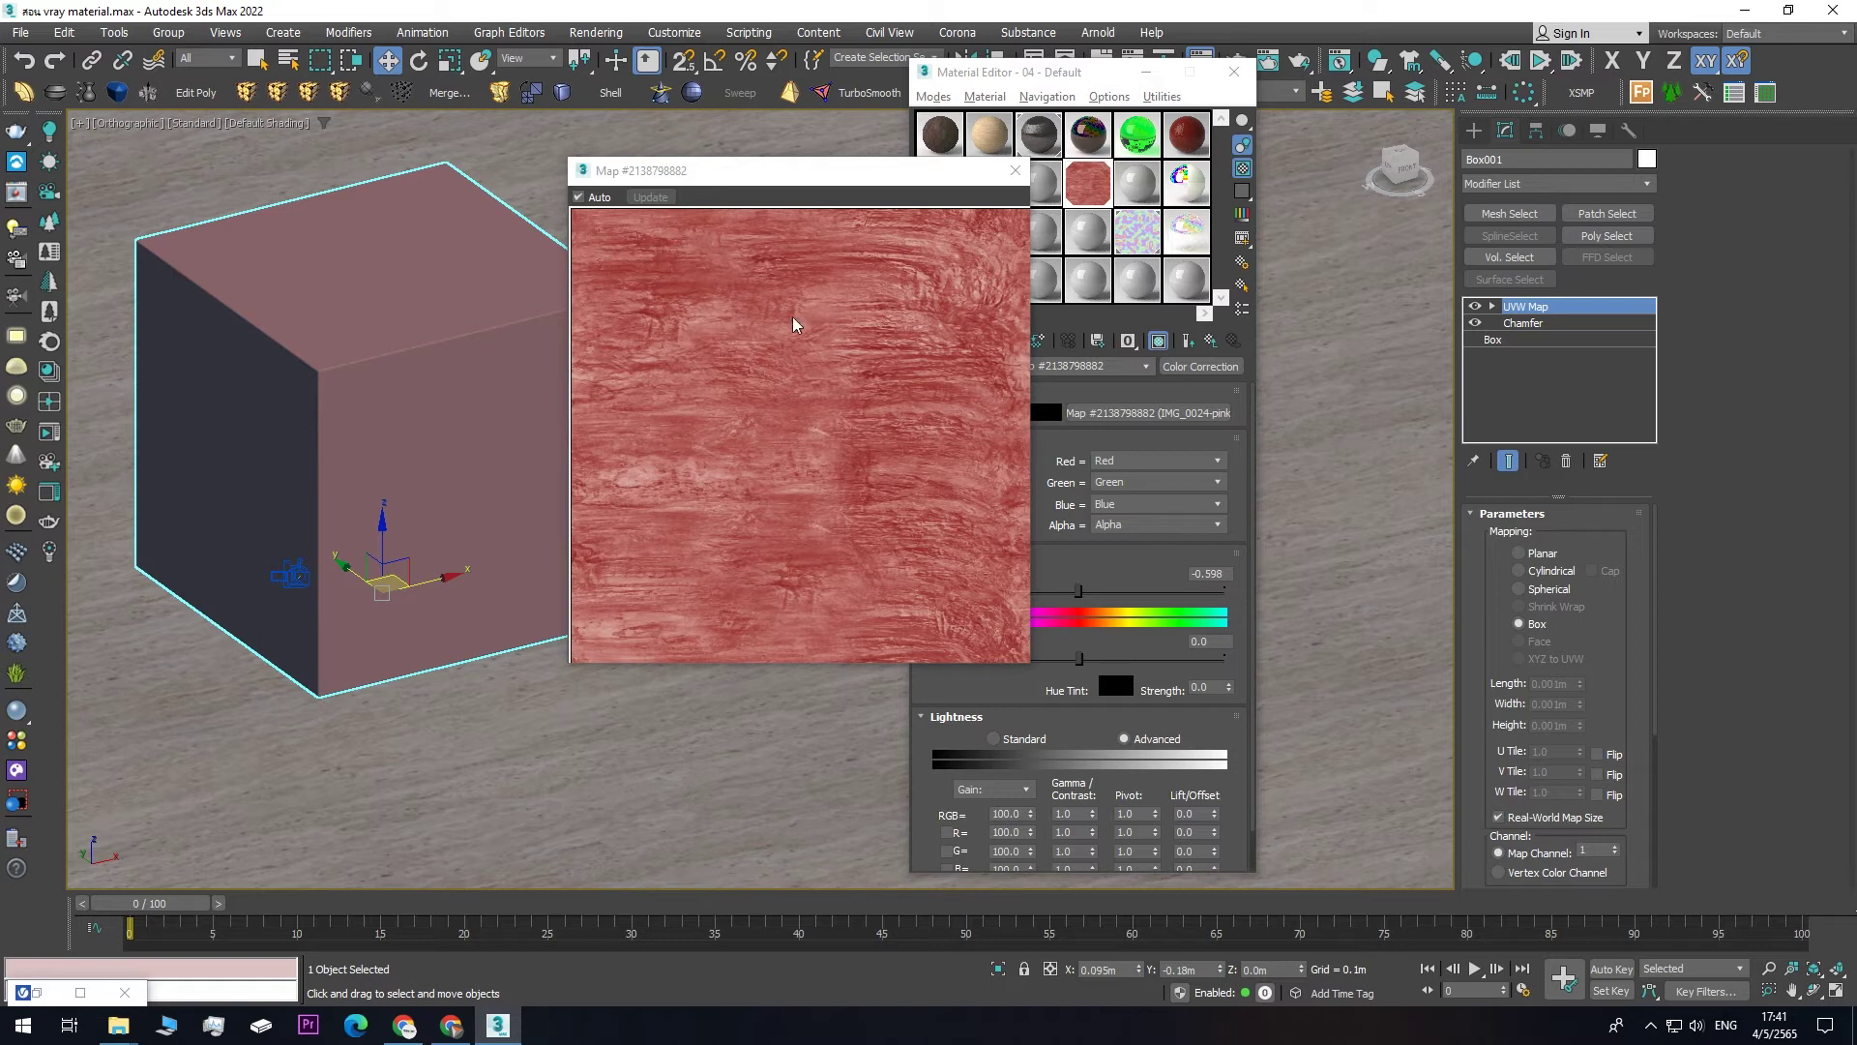
pyautogui.moveTo(858, 180); pyautogui.dragTo(717, 217)
pyautogui.click(1213, 368)
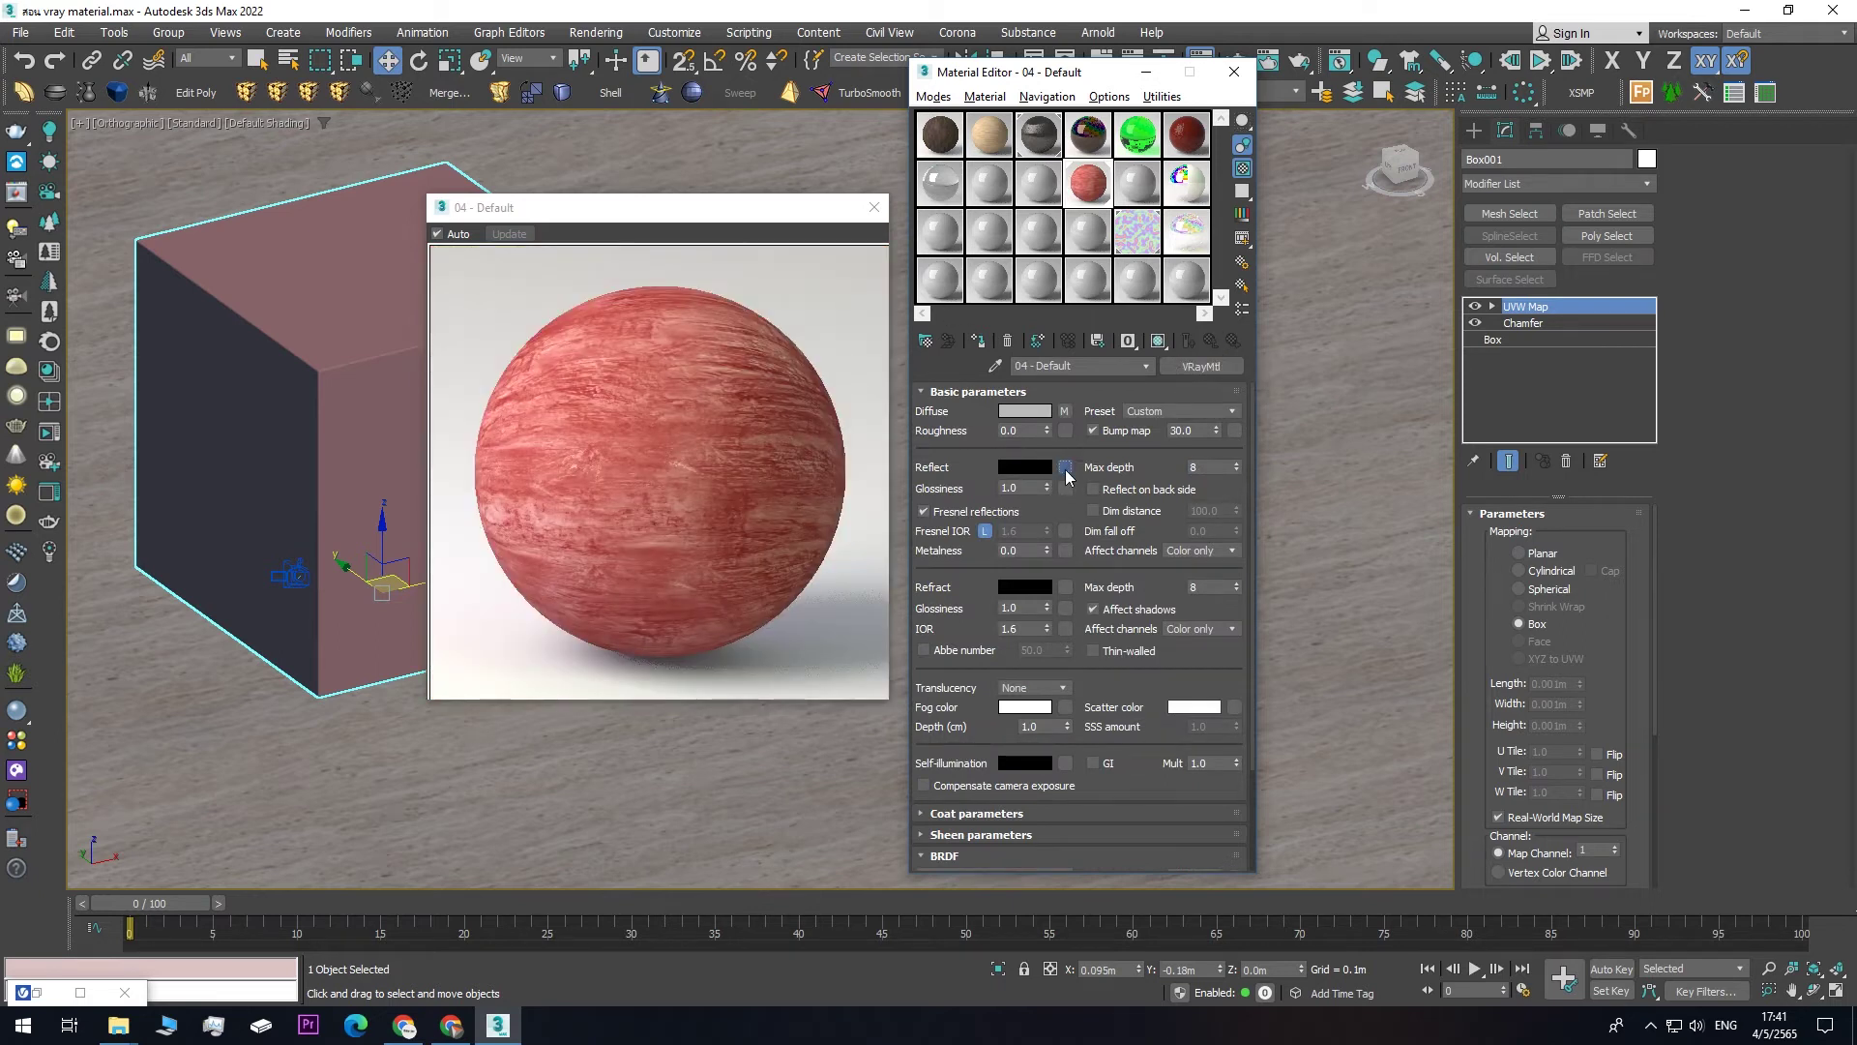
# - Load the IMG_0024 concrete image as the material's Reflect bitmap and return to the material level
pyautogui.click(1065, 468)
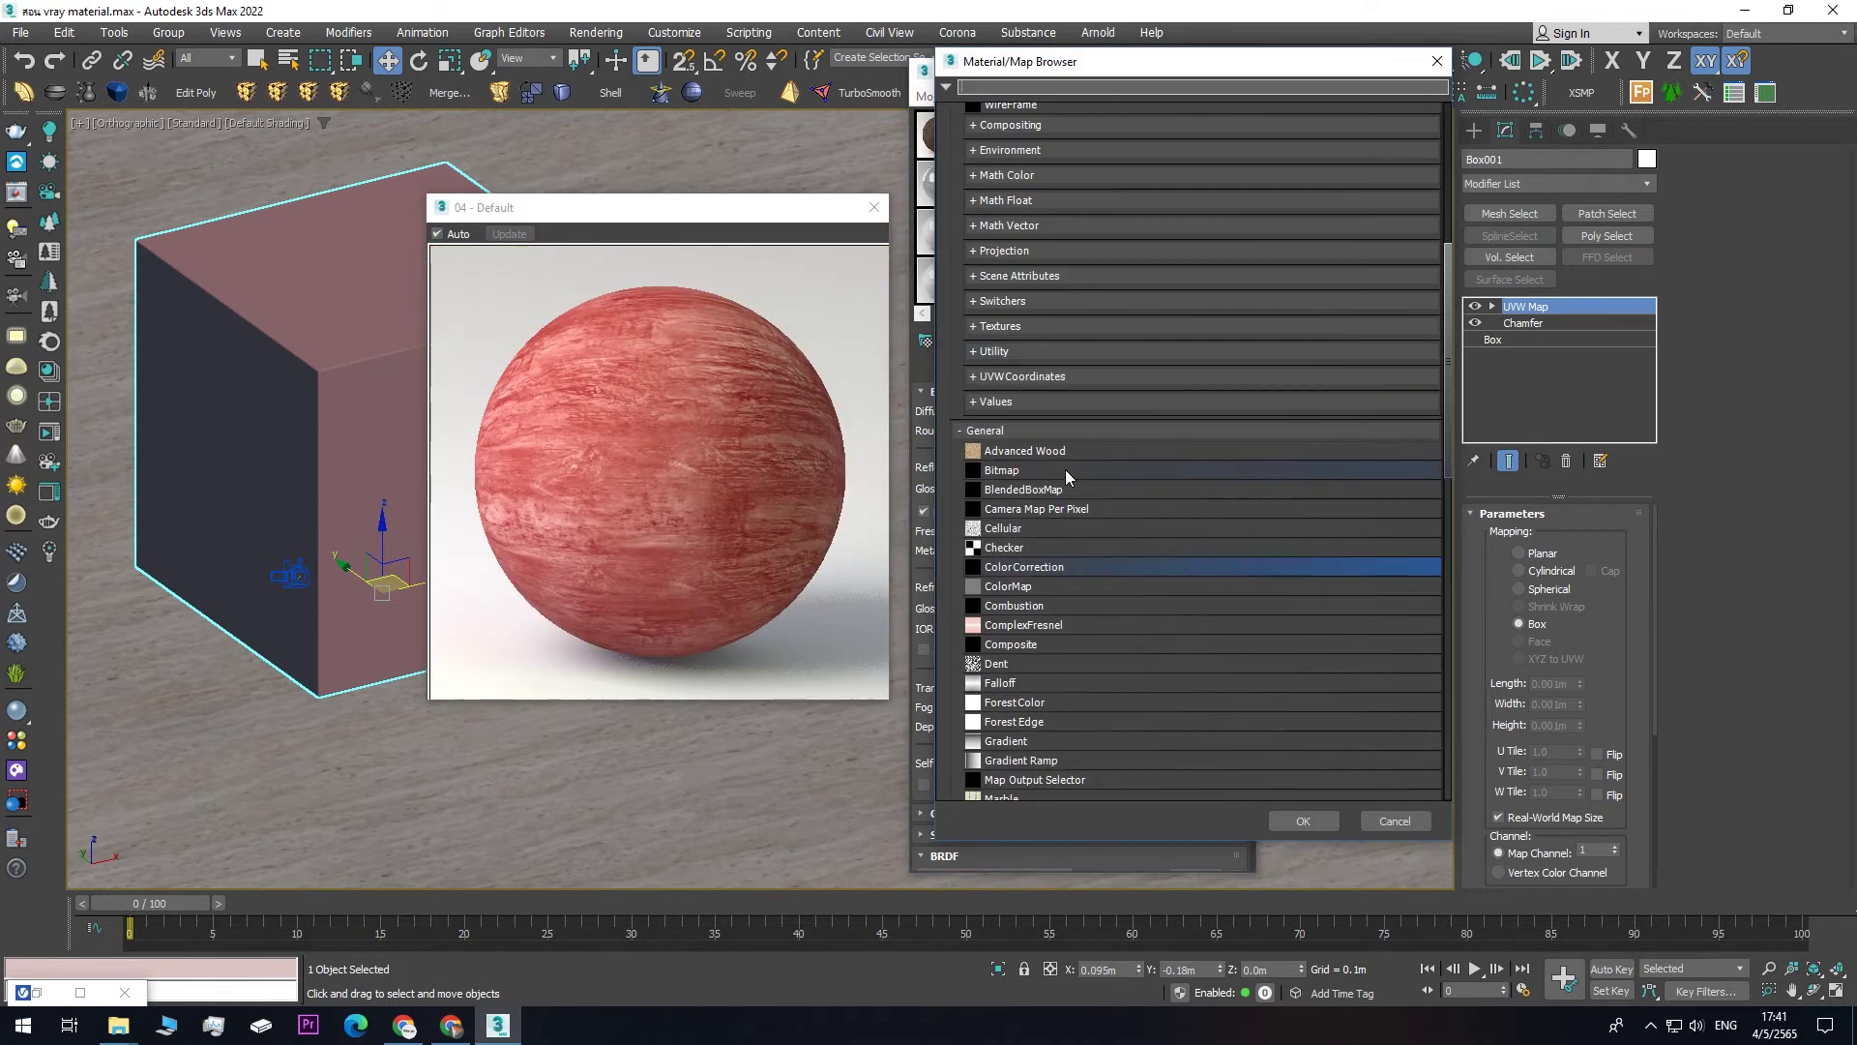
pyautogui.doubleClick(1016, 477)
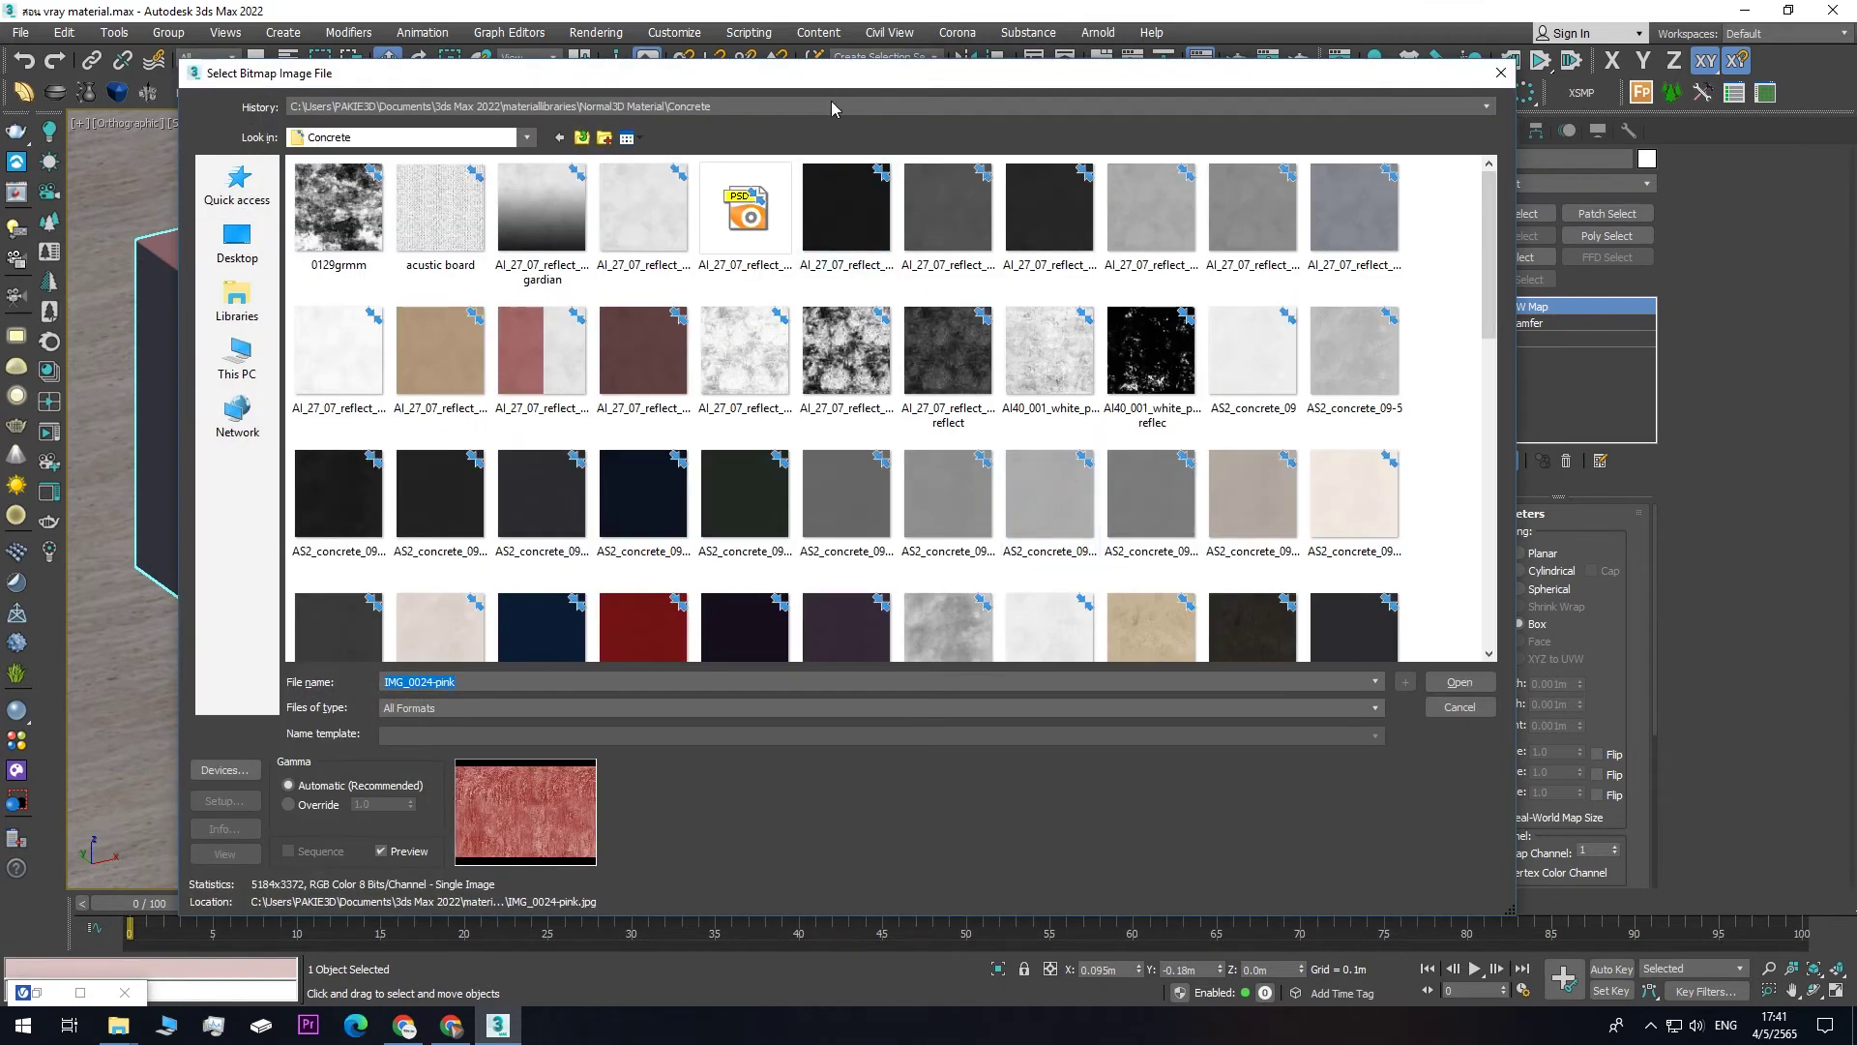
pyautogui.moveTo(826, 81); pyautogui.dragTo(846, 49)
pyautogui.moveTo(1511, 254); pyautogui.dragTo(1513, 490)
pyautogui.click(677, 450)
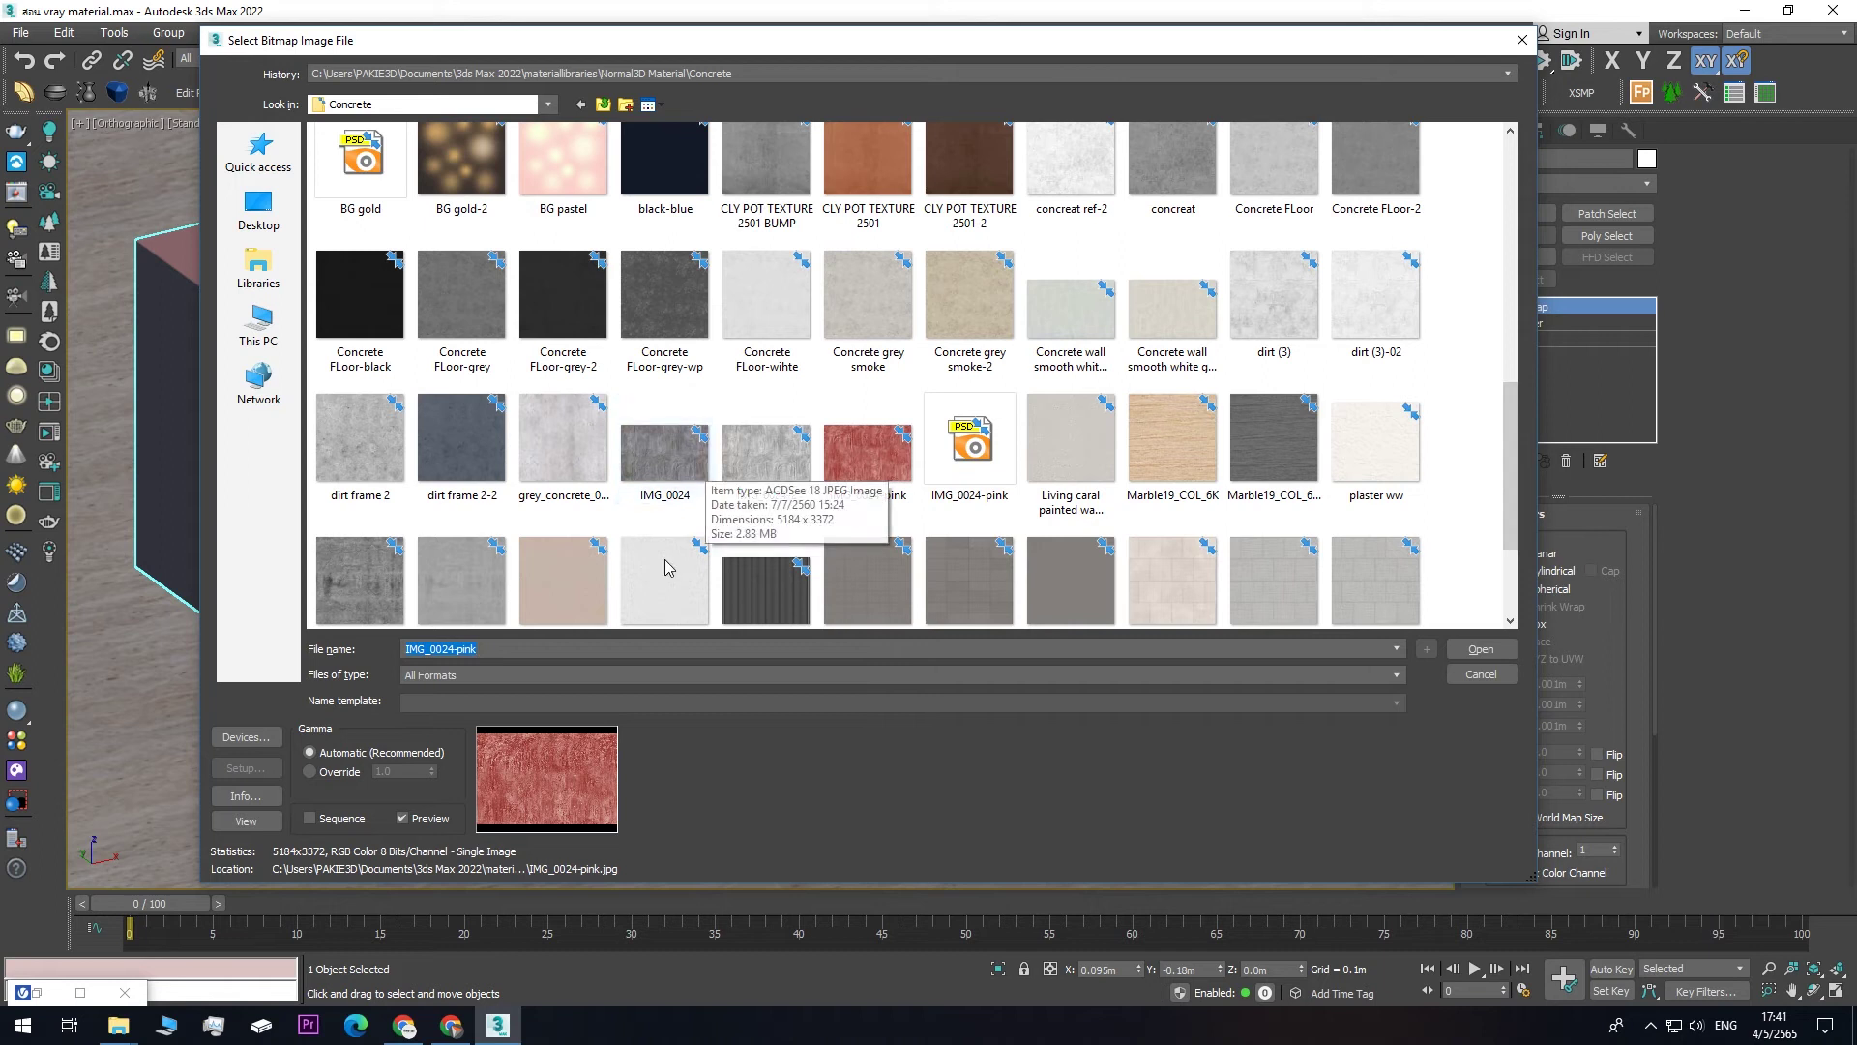
pyautogui.doubleClick(656, 451)
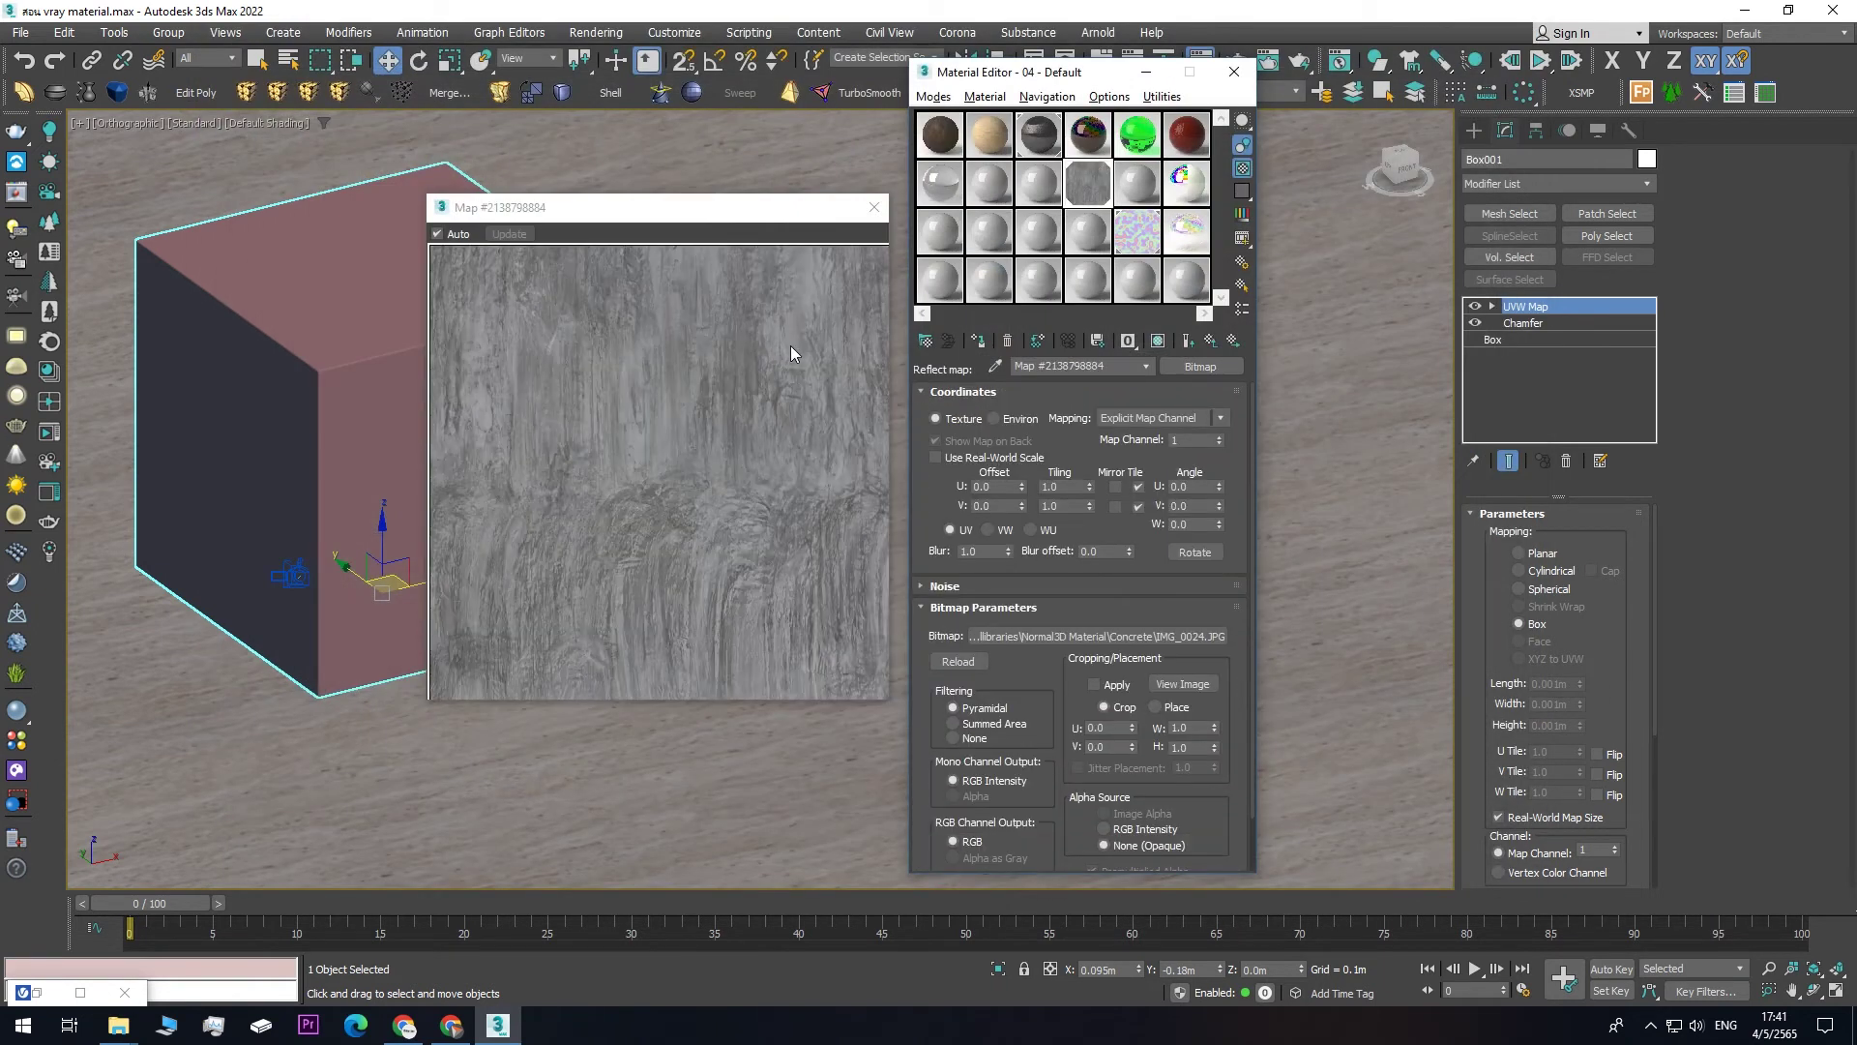
pyautogui.click(1211, 341)
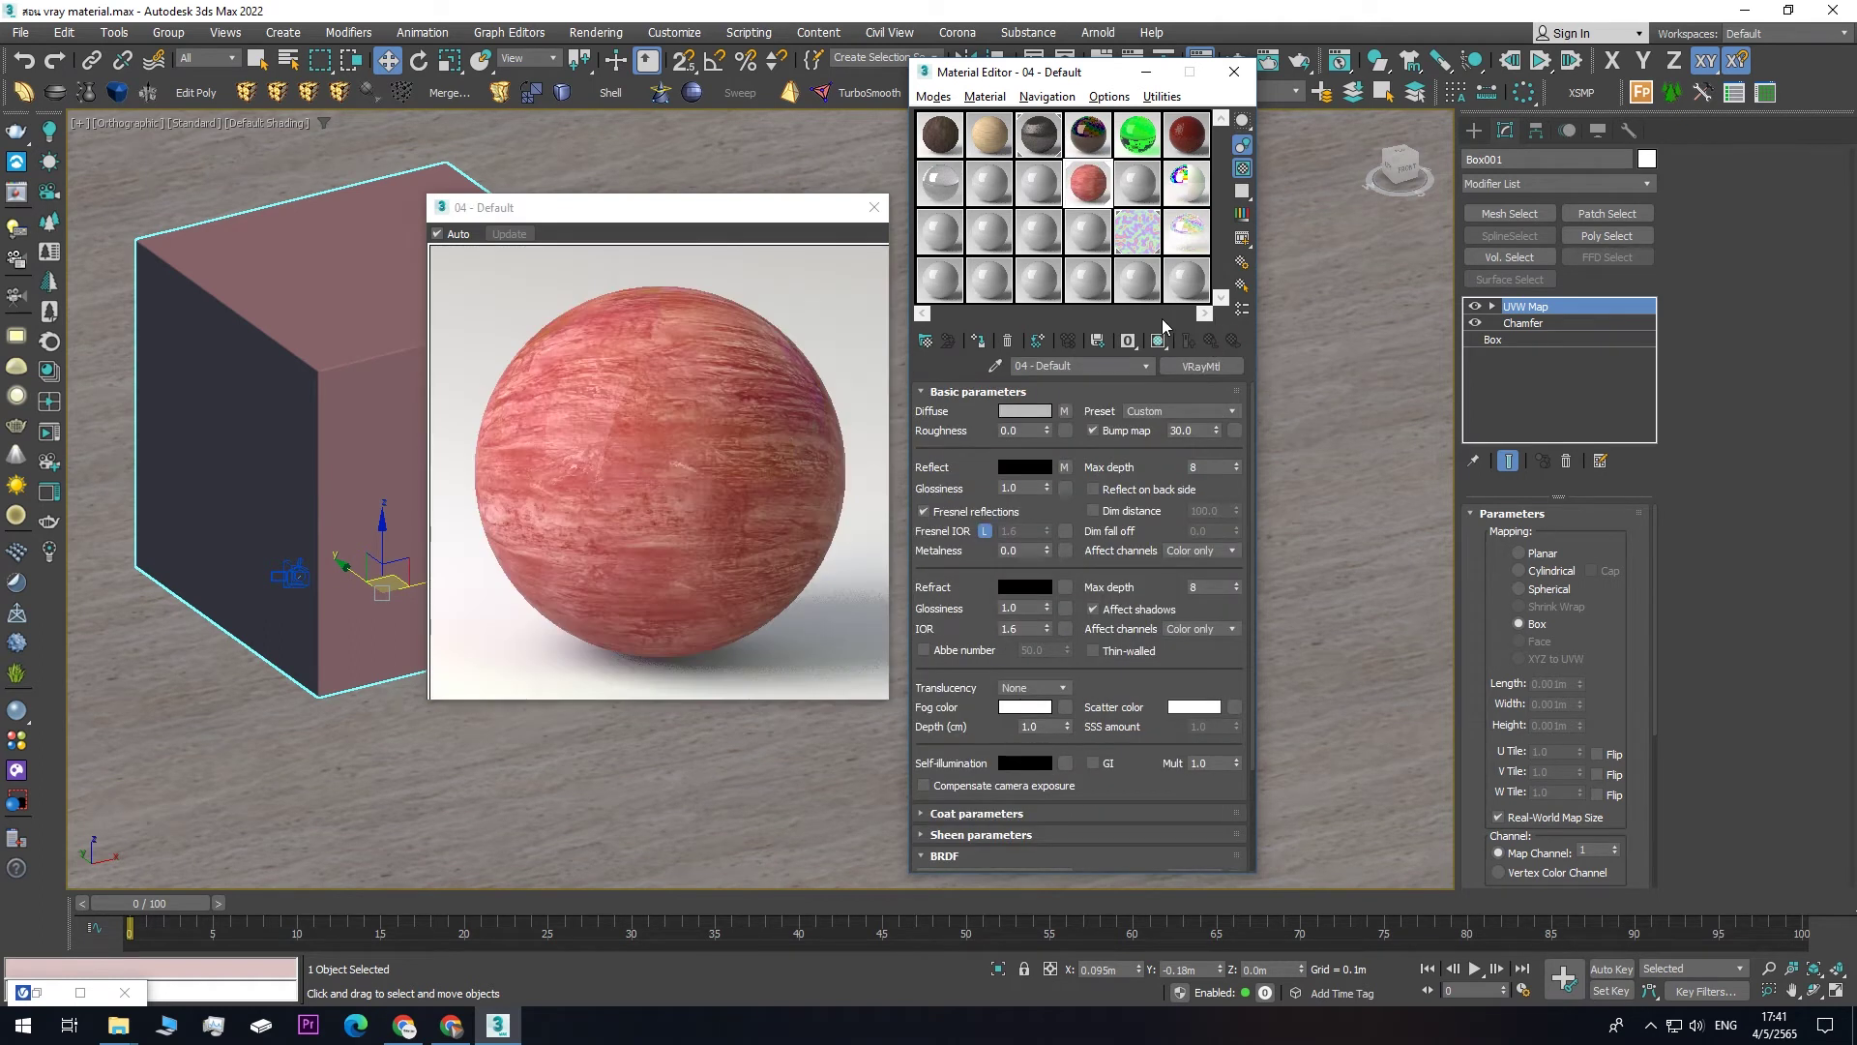
# - Set the reflection Glossiness to 0.8, then unlock Fresnel IOR and set it to 5
pyautogui.doubleClick(1025, 487)
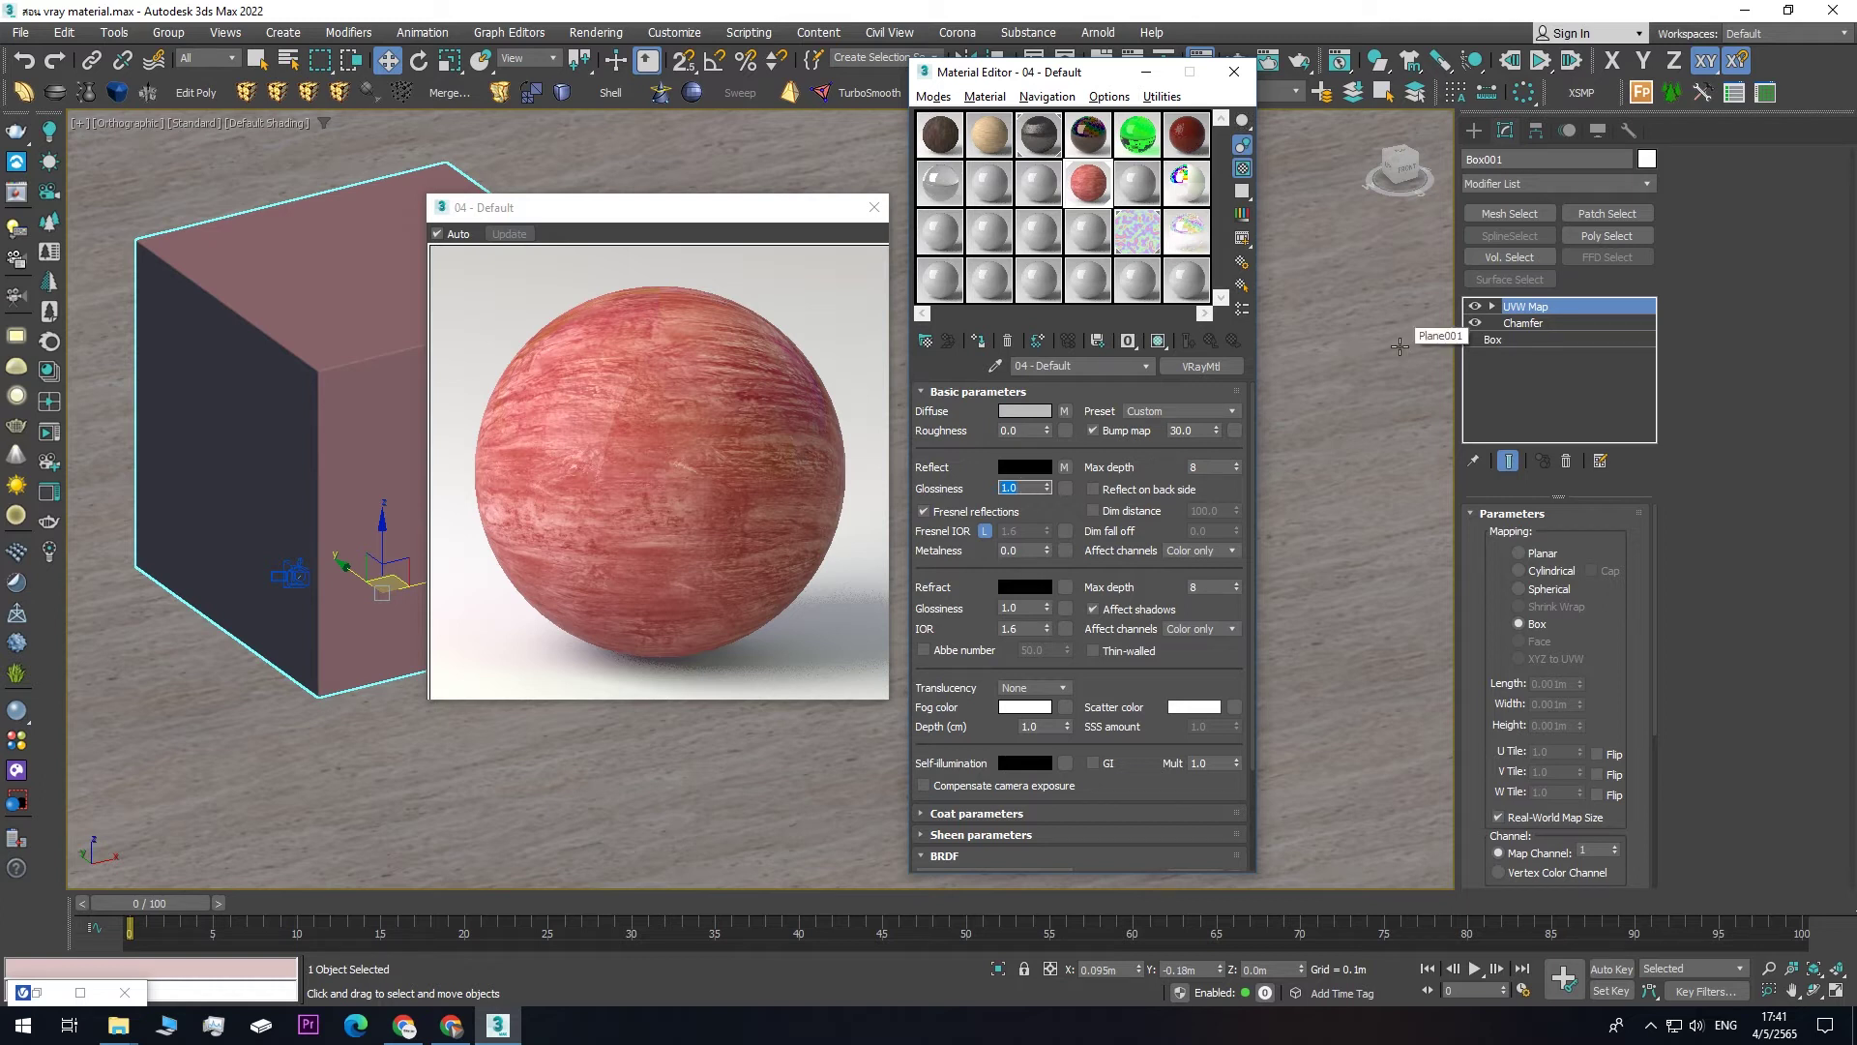
pyautogui.write('0.8')
pyautogui.moveTo(1254, 466)
pyautogui.mouseDown()
pyautogui.moveTo(1250, 514)
pyautogui.moveTo(1252, 397)
pyautogui.moveTo(1254, 468)
pyautogui.mouseUp()
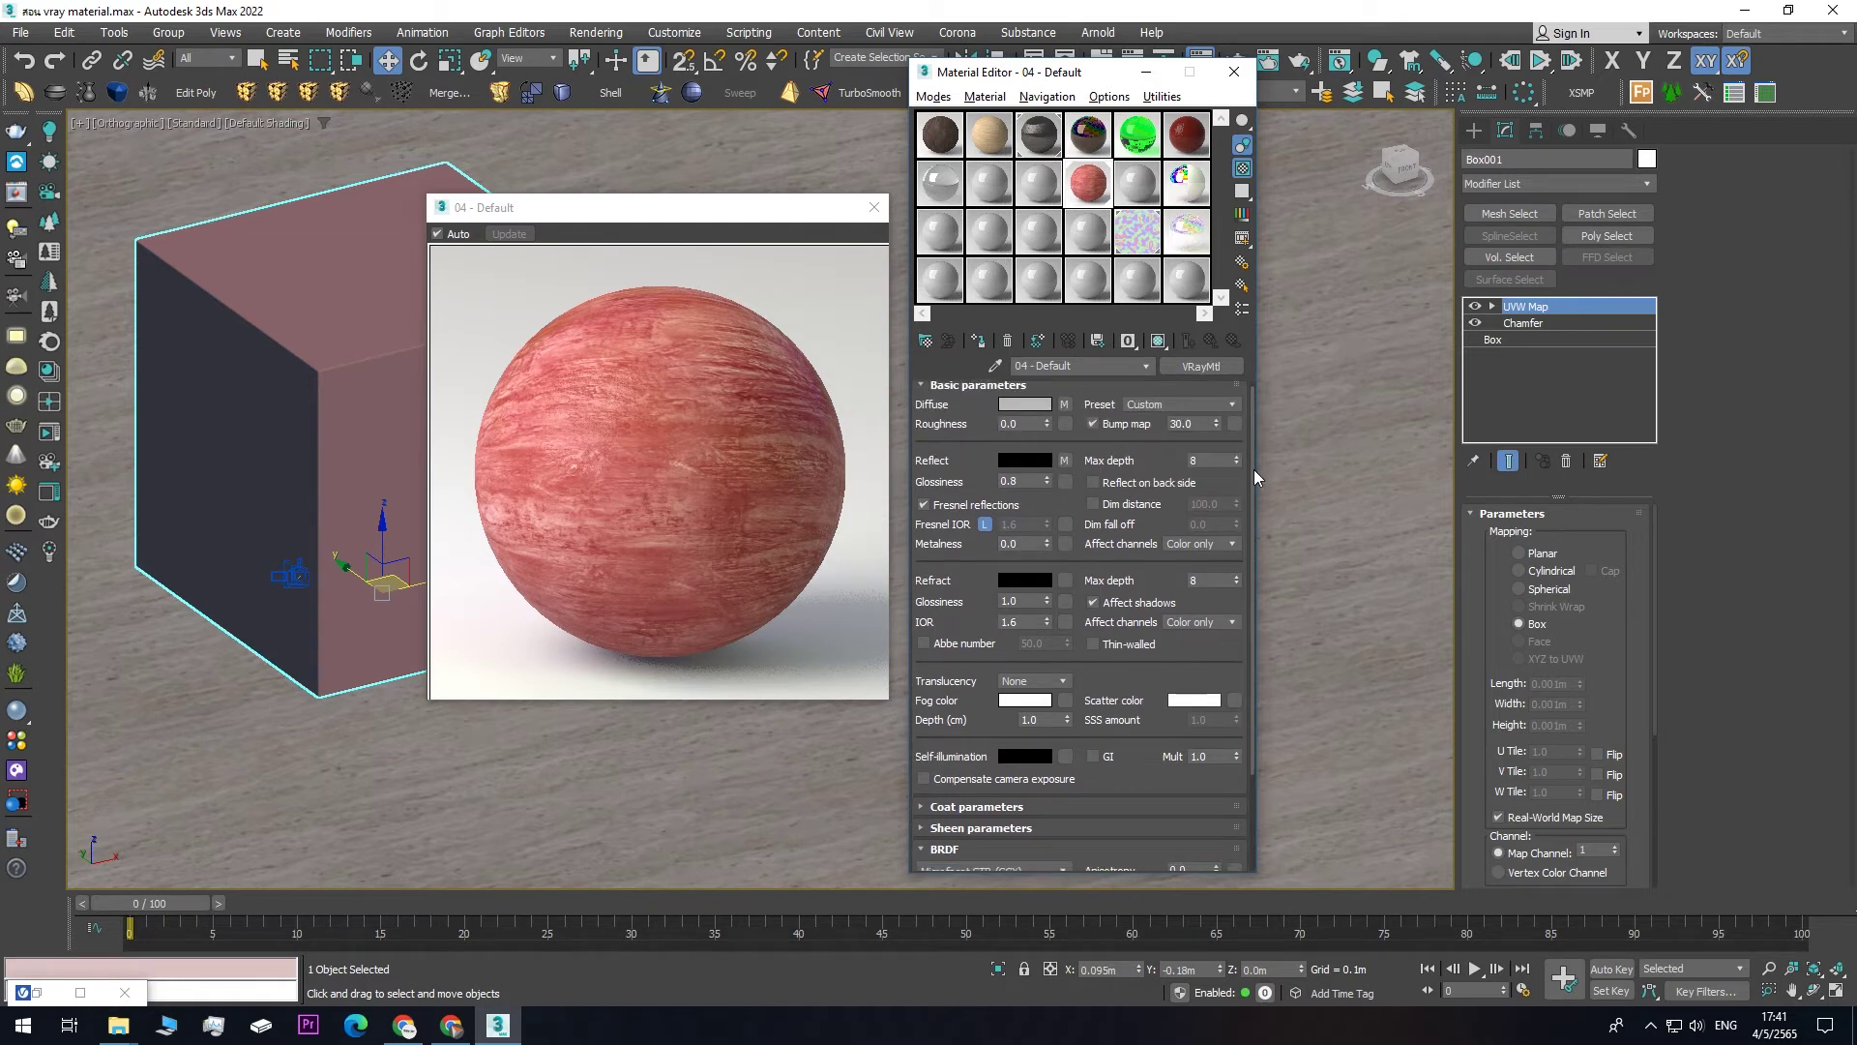
pyautogui.doubleClick(1016, 524)
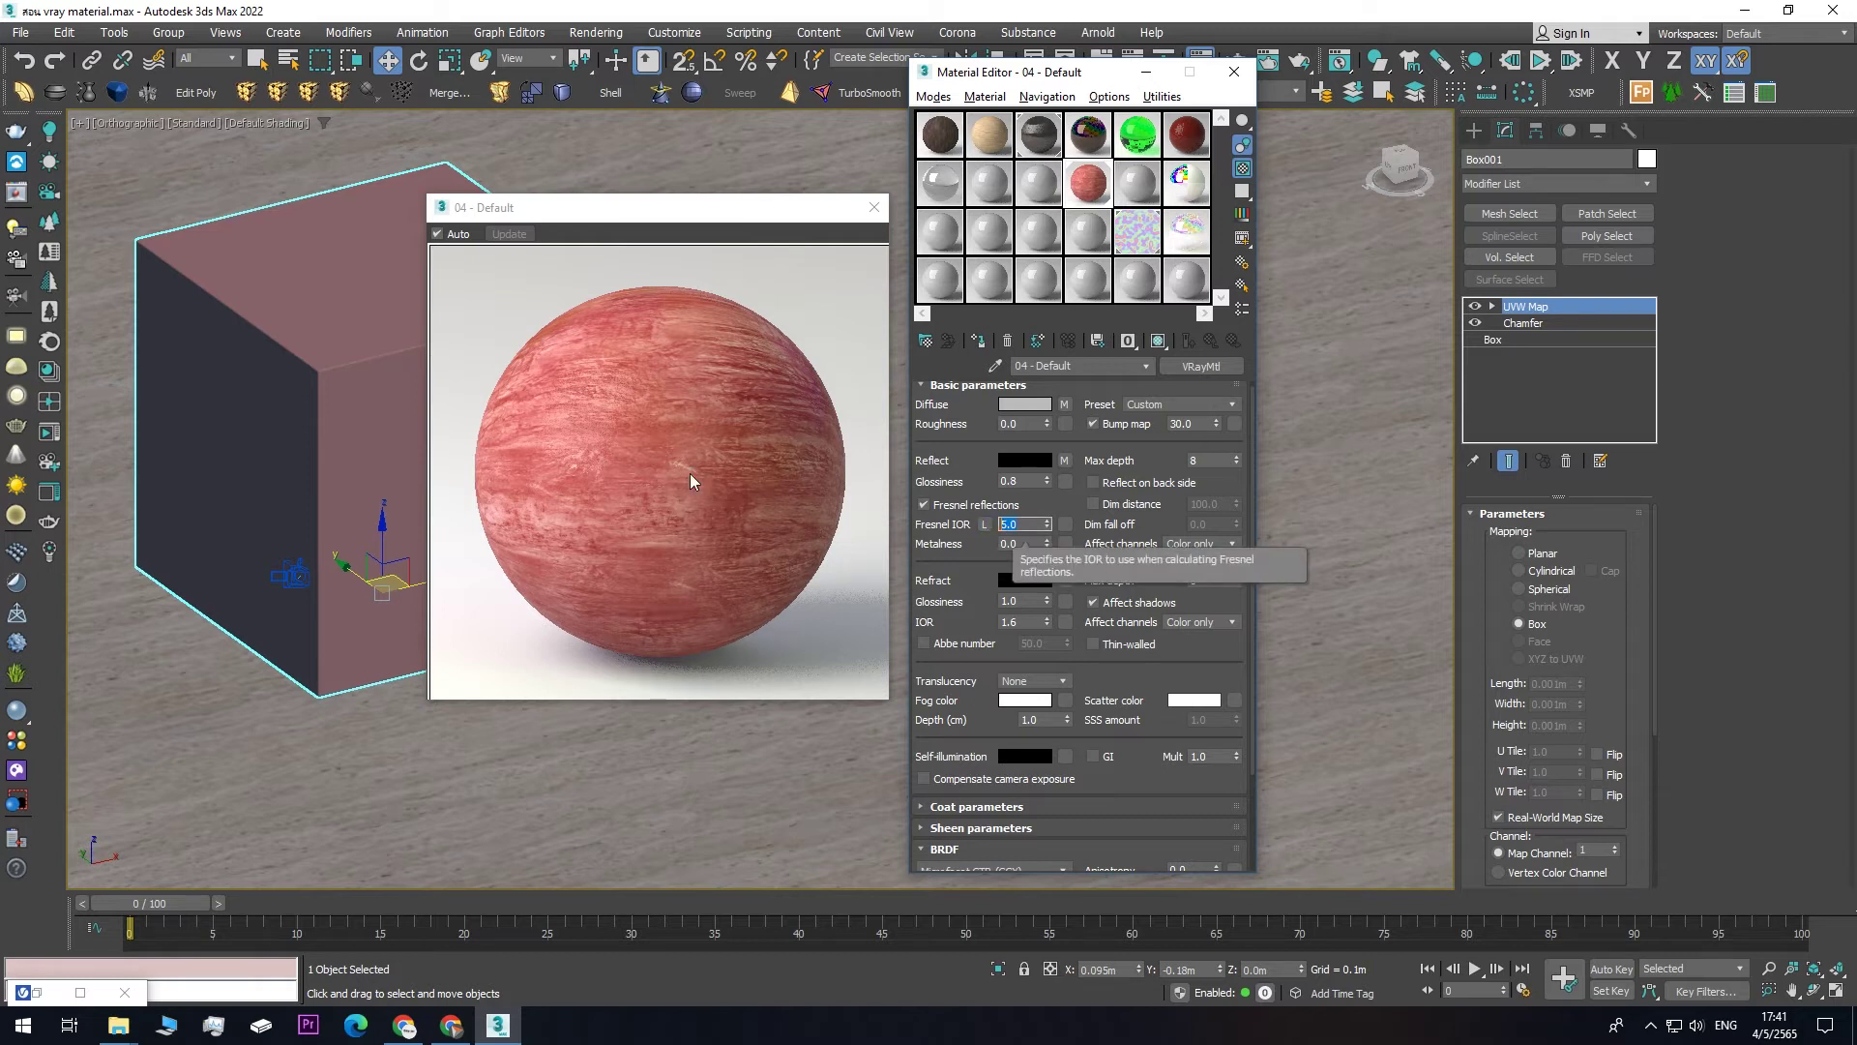
pyautogui.write('5')
pyautogui.press('Return')
pyautogui.moveTo(707, 208); pyautogui.dragTo(527, 184)
pyautogui.moveTo(1247, 519); pyautogui.dragTo(1245, 531)
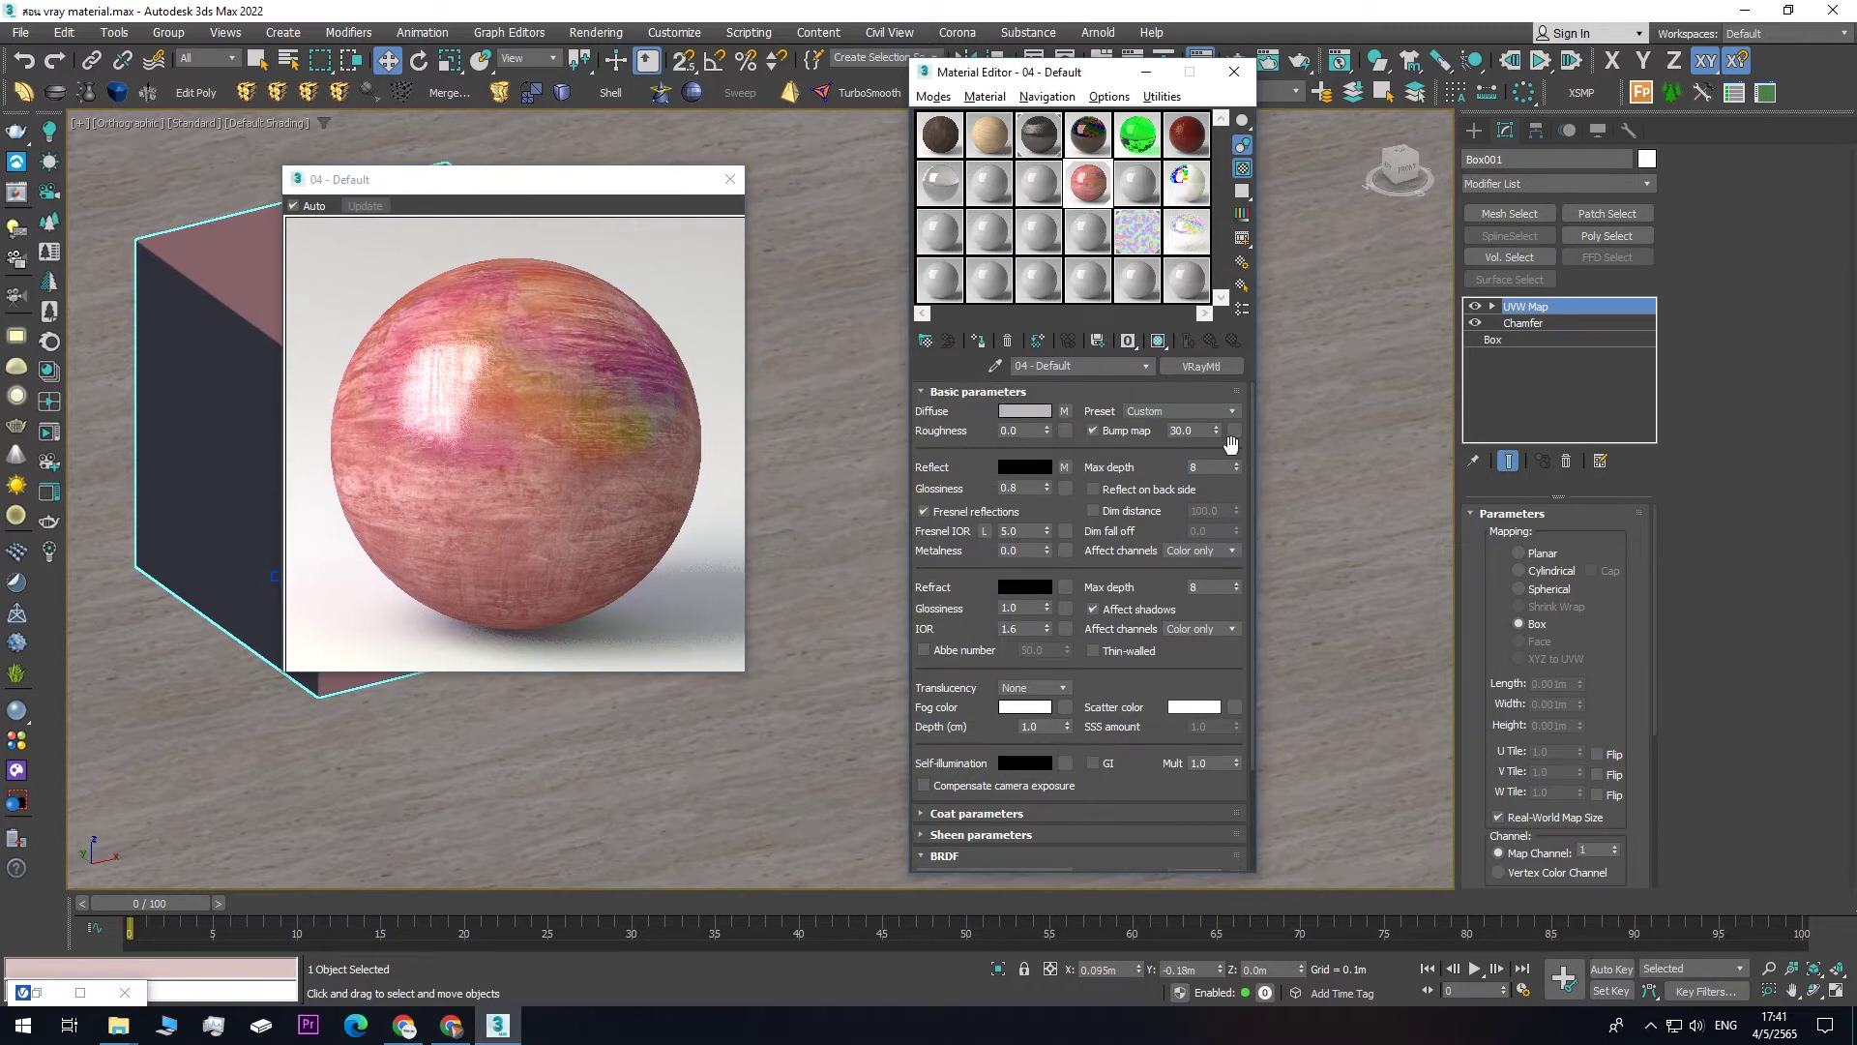
# - Set the U and V tiling of the bitmap inside the diffuse Color Correction to 2 and return to the material level
pyautogui.click(1065, 412)
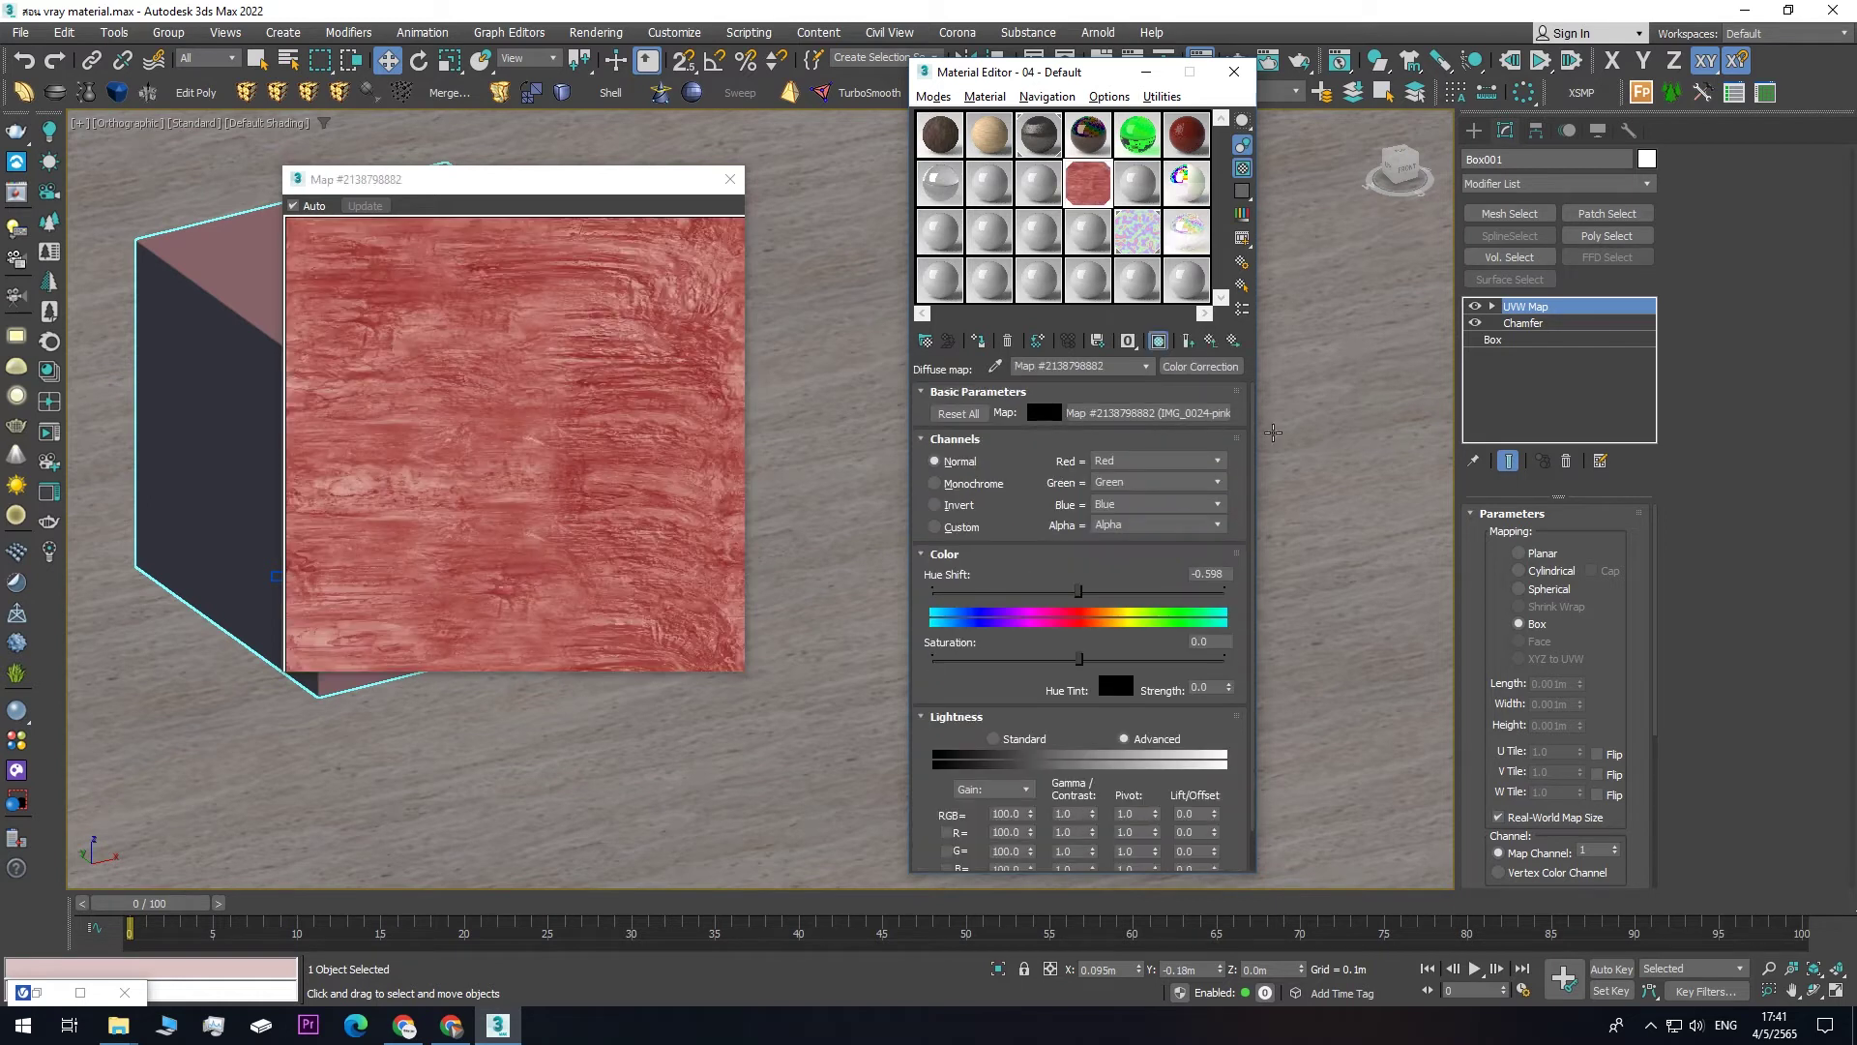
pyautogui.click(1201, 414)
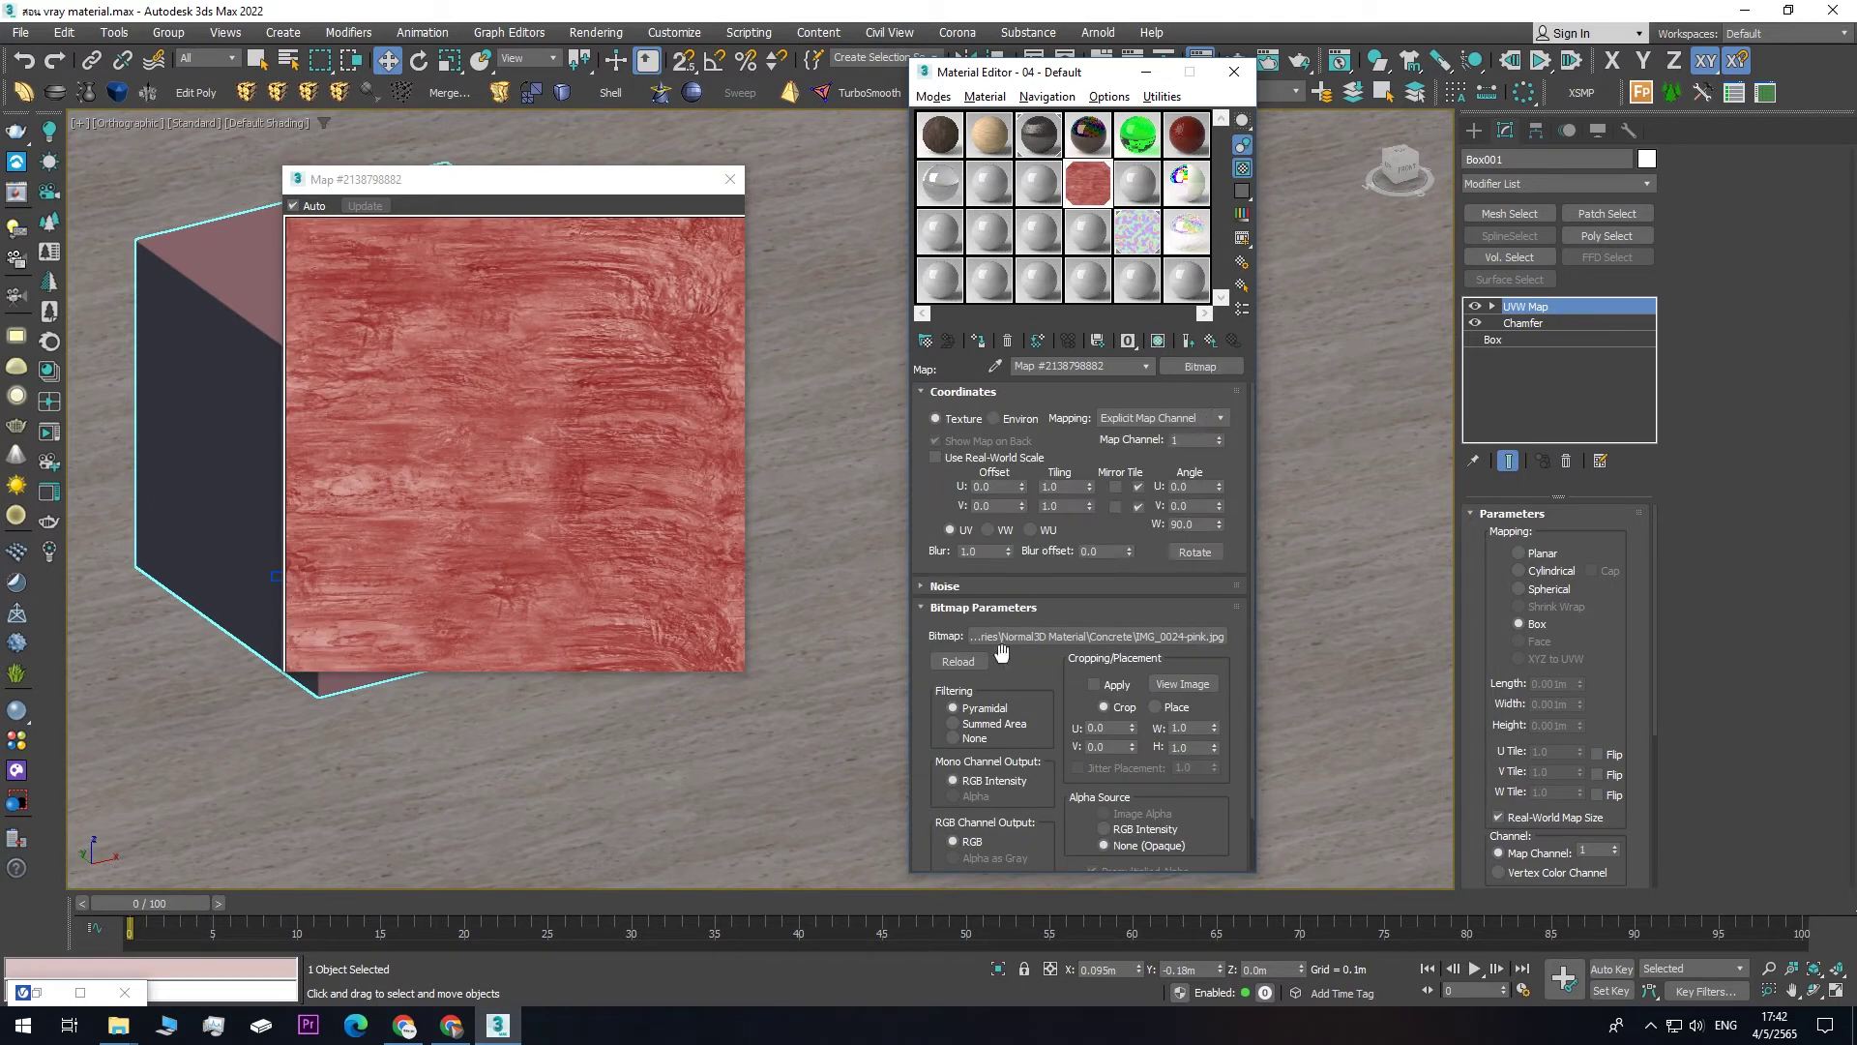
pyautogui.doubleClick(1068, 485)
pyautogui.write('2')
pyautogui.press('Tab')
pyautogui.write('2')
pyautogui.press('Return')
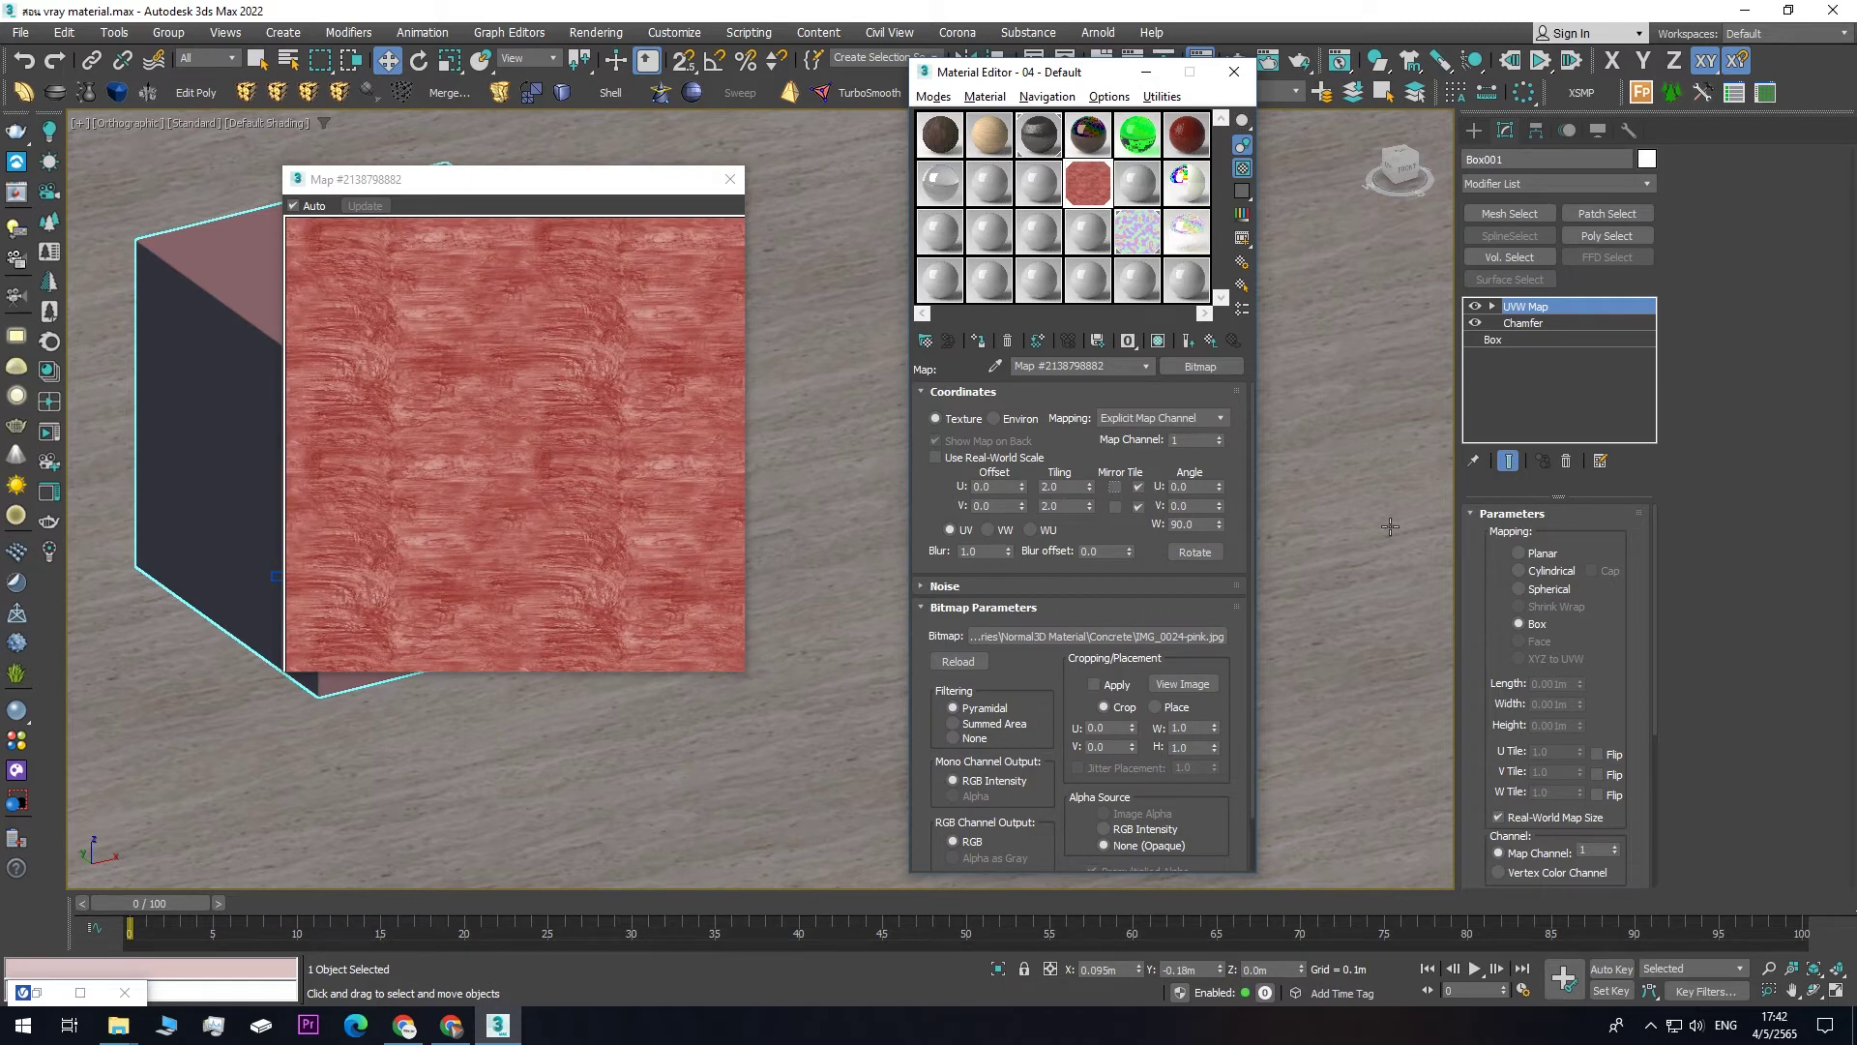
pyautogui.scroll(-2, 1241, 509)
pyautogui.scroll(2, 1240, 509)
pyautogui.click(1210, 343)
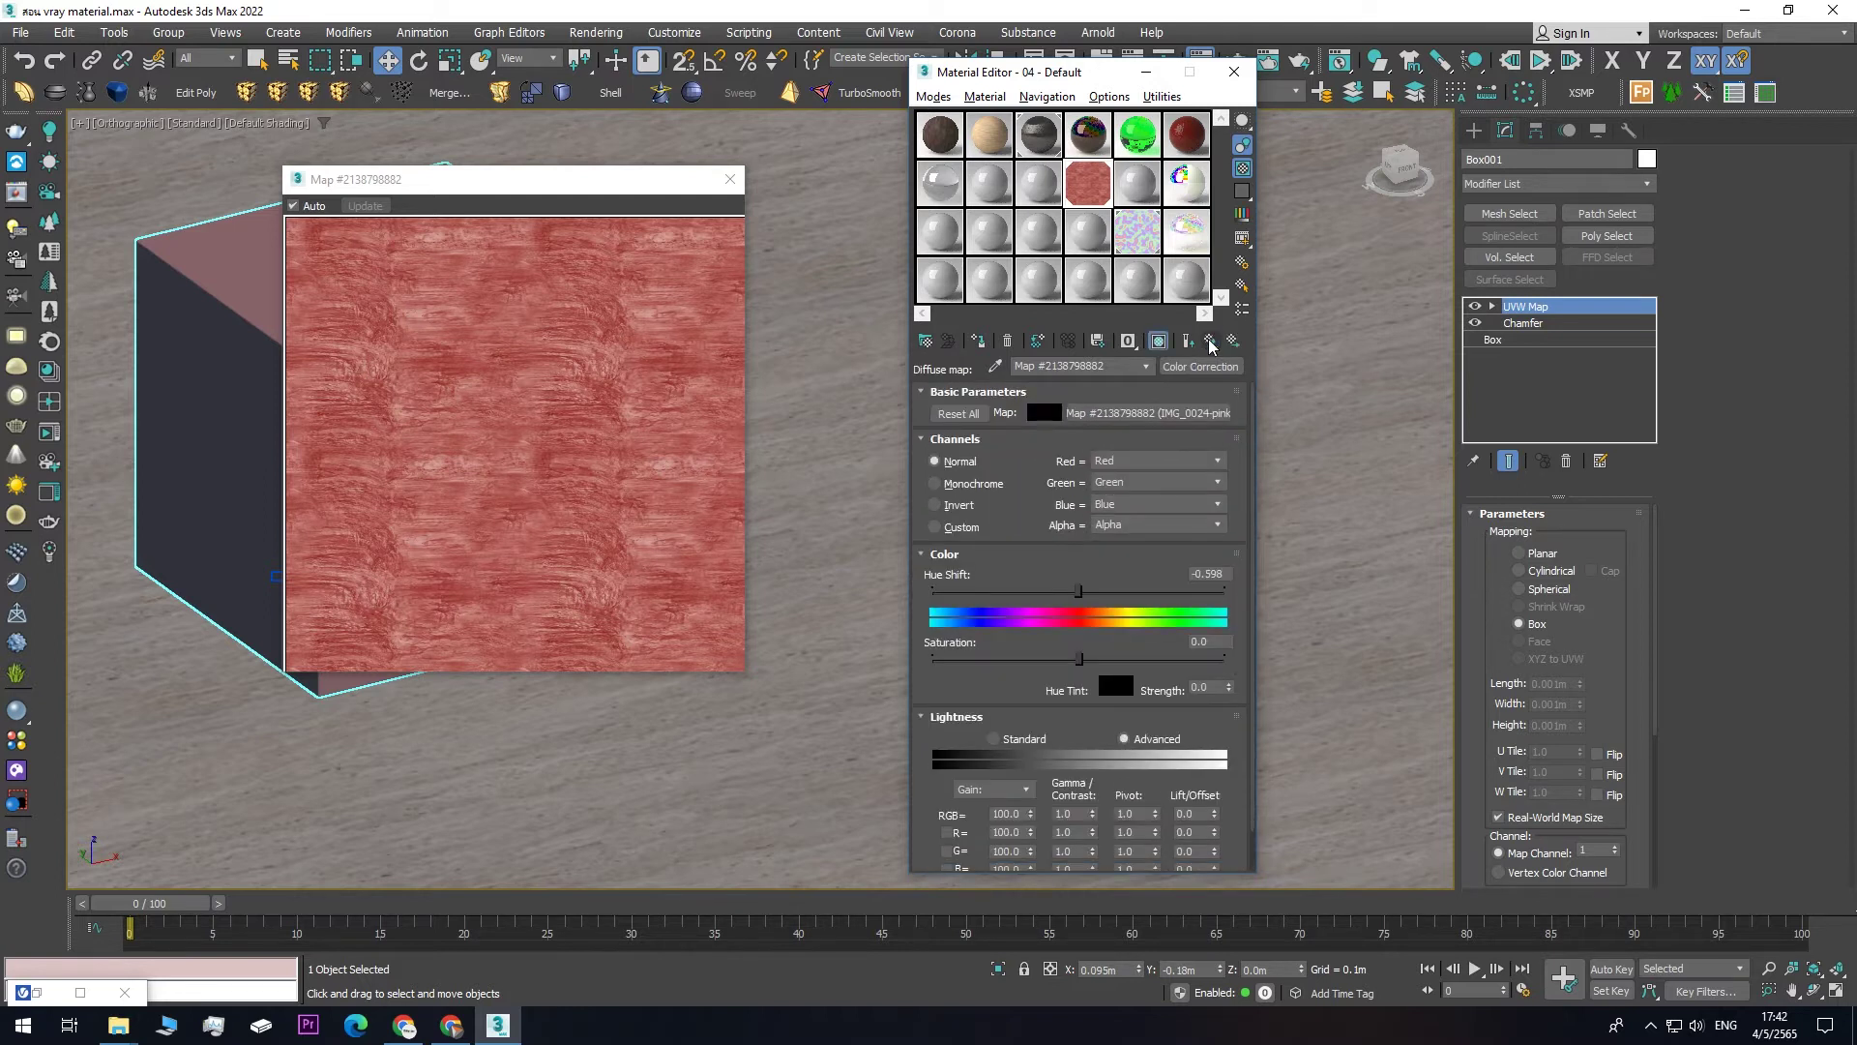
pyautogui.click(1210, 343)
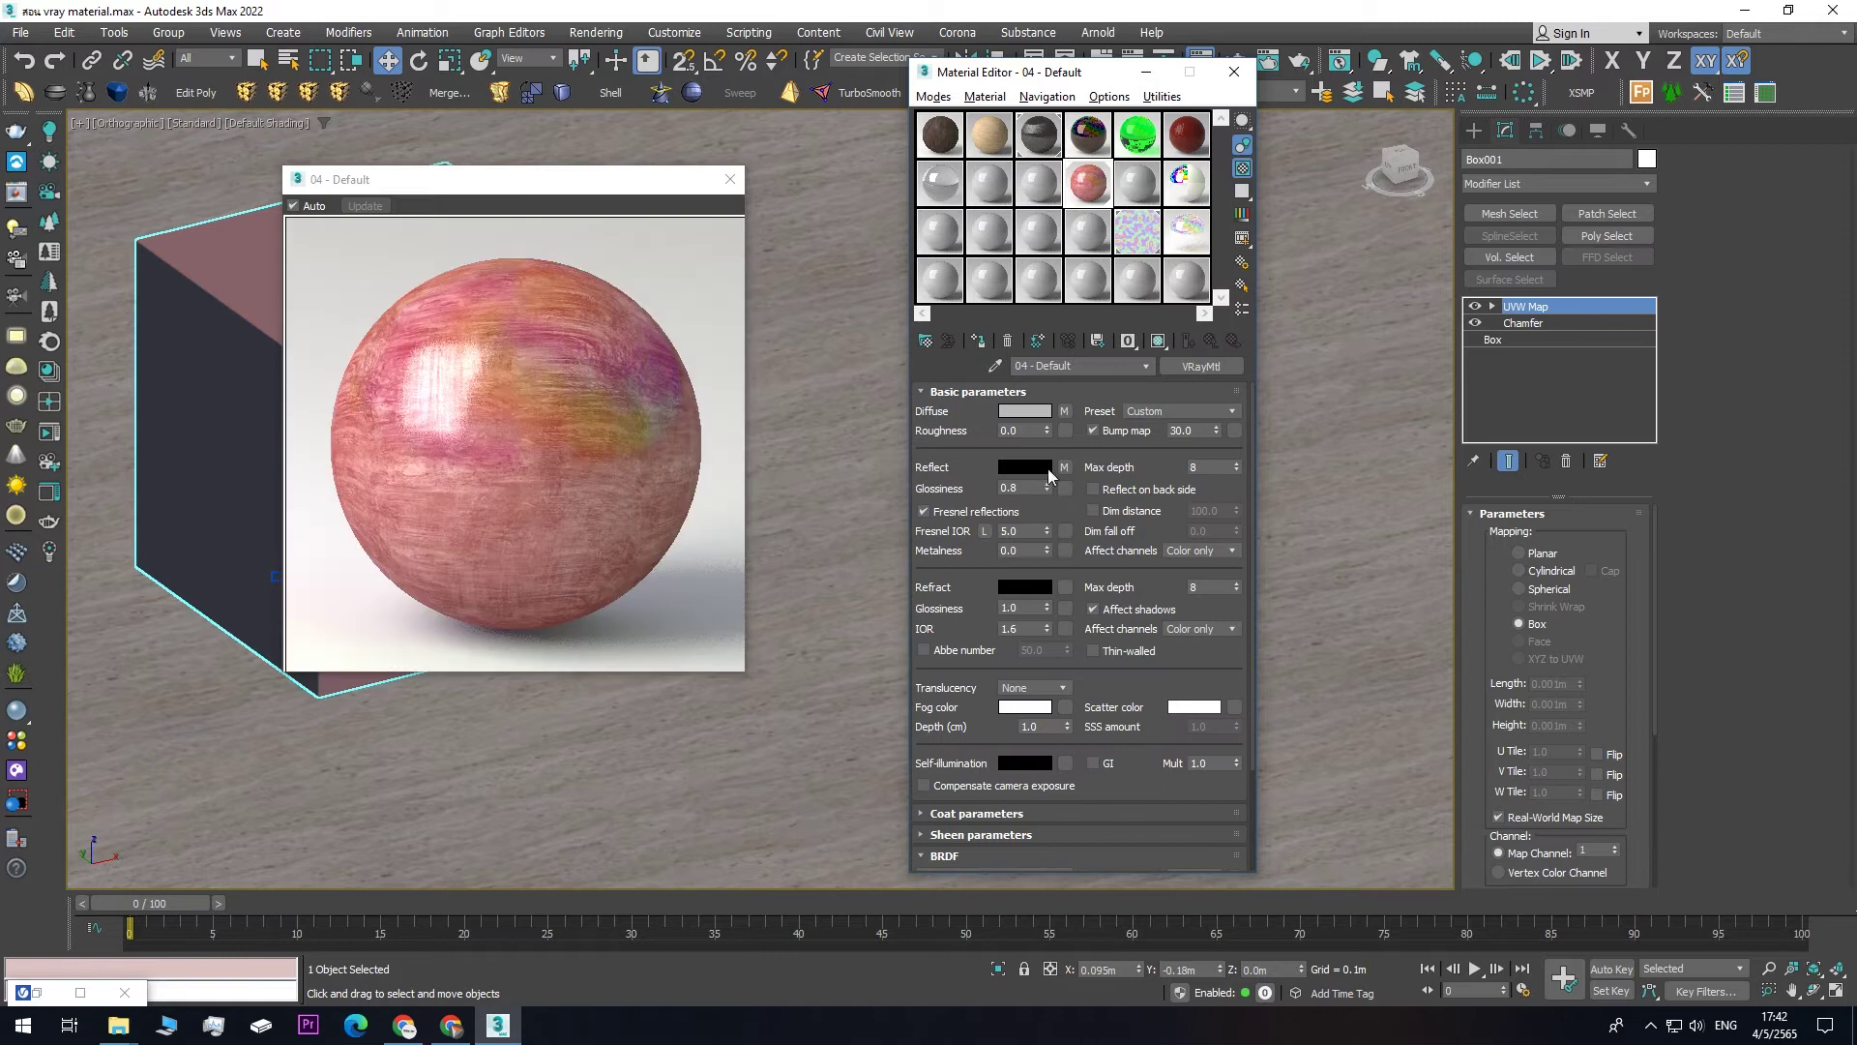
# - Set the Reflect bitmap's U and V tiling to 2 and return to the material level
pyautogui.click(1064, 467)
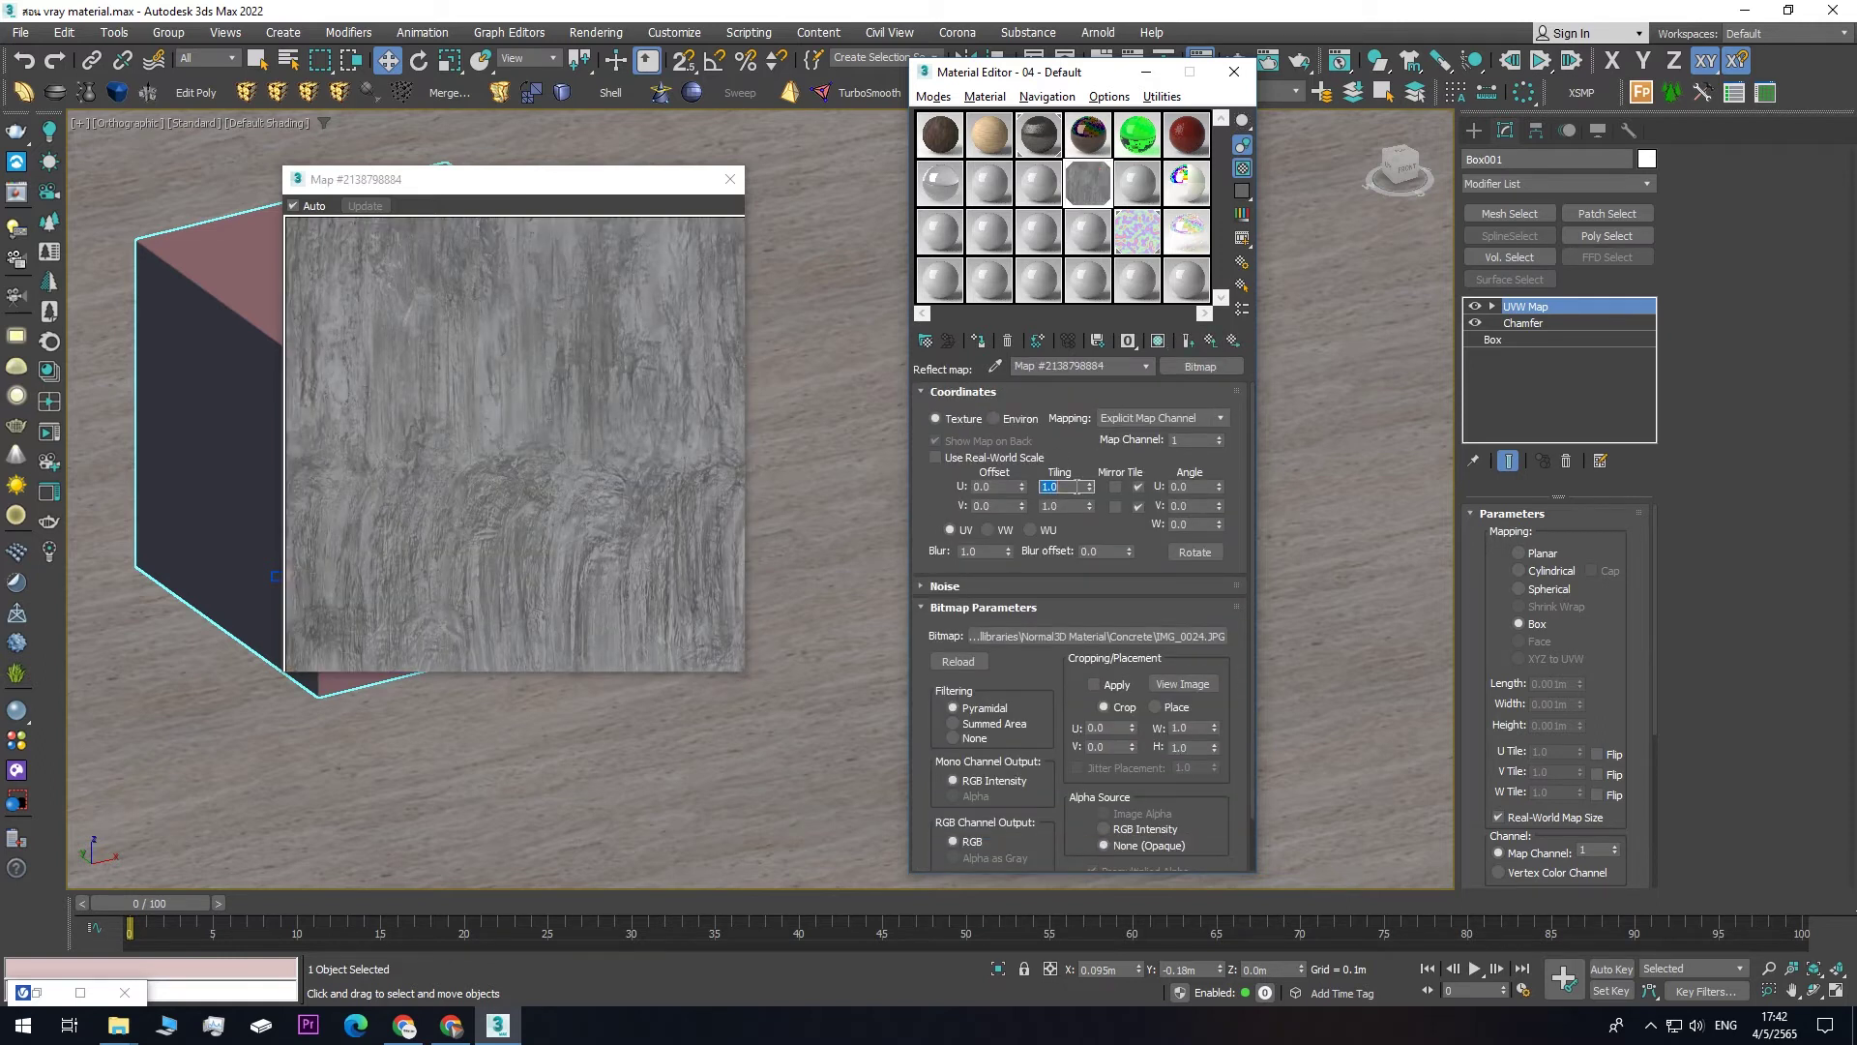
pyautogui.write('2')
pyautogui.press('Tab')
pyautogui.write('2')
pyautogui.press('Return')
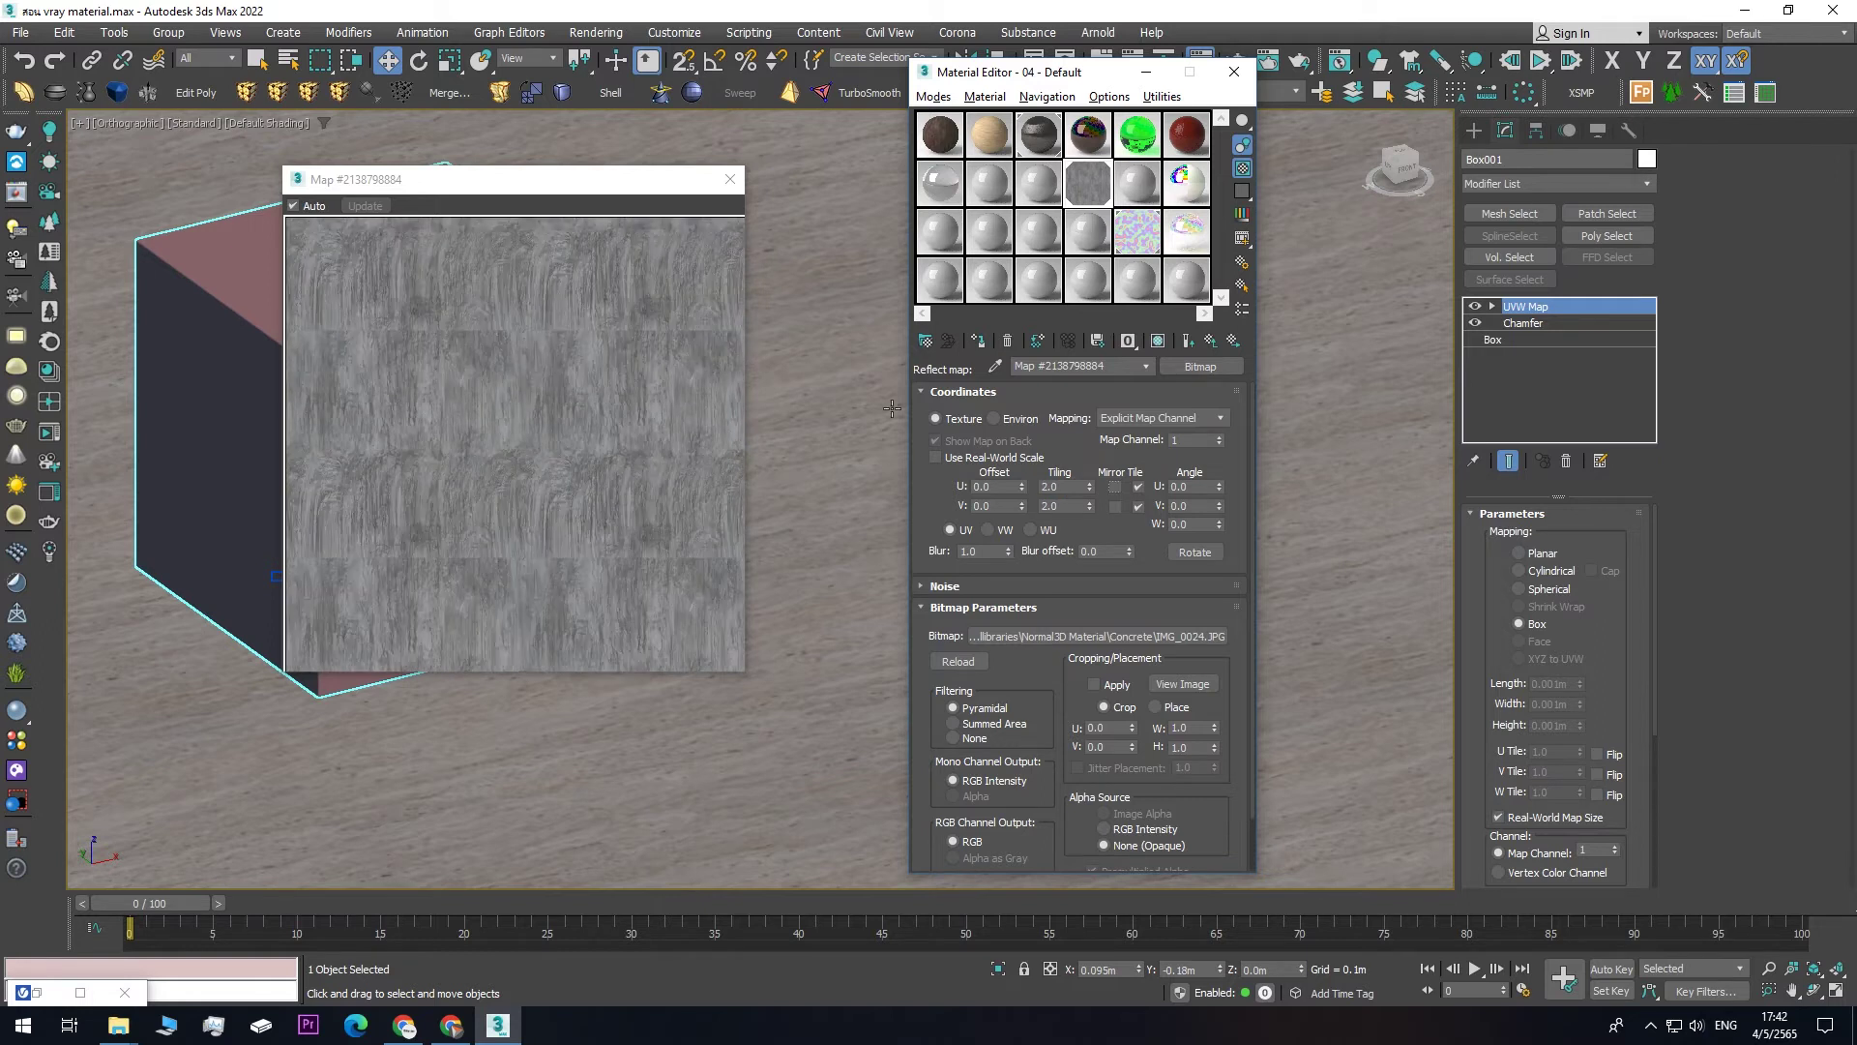
pyautogui.click(1231, 343)
# - Examine the reflections on the enlarged material preview beside the box
pyautogui.moveTo(589, 193); pyautogui.dragTo(770, 192)
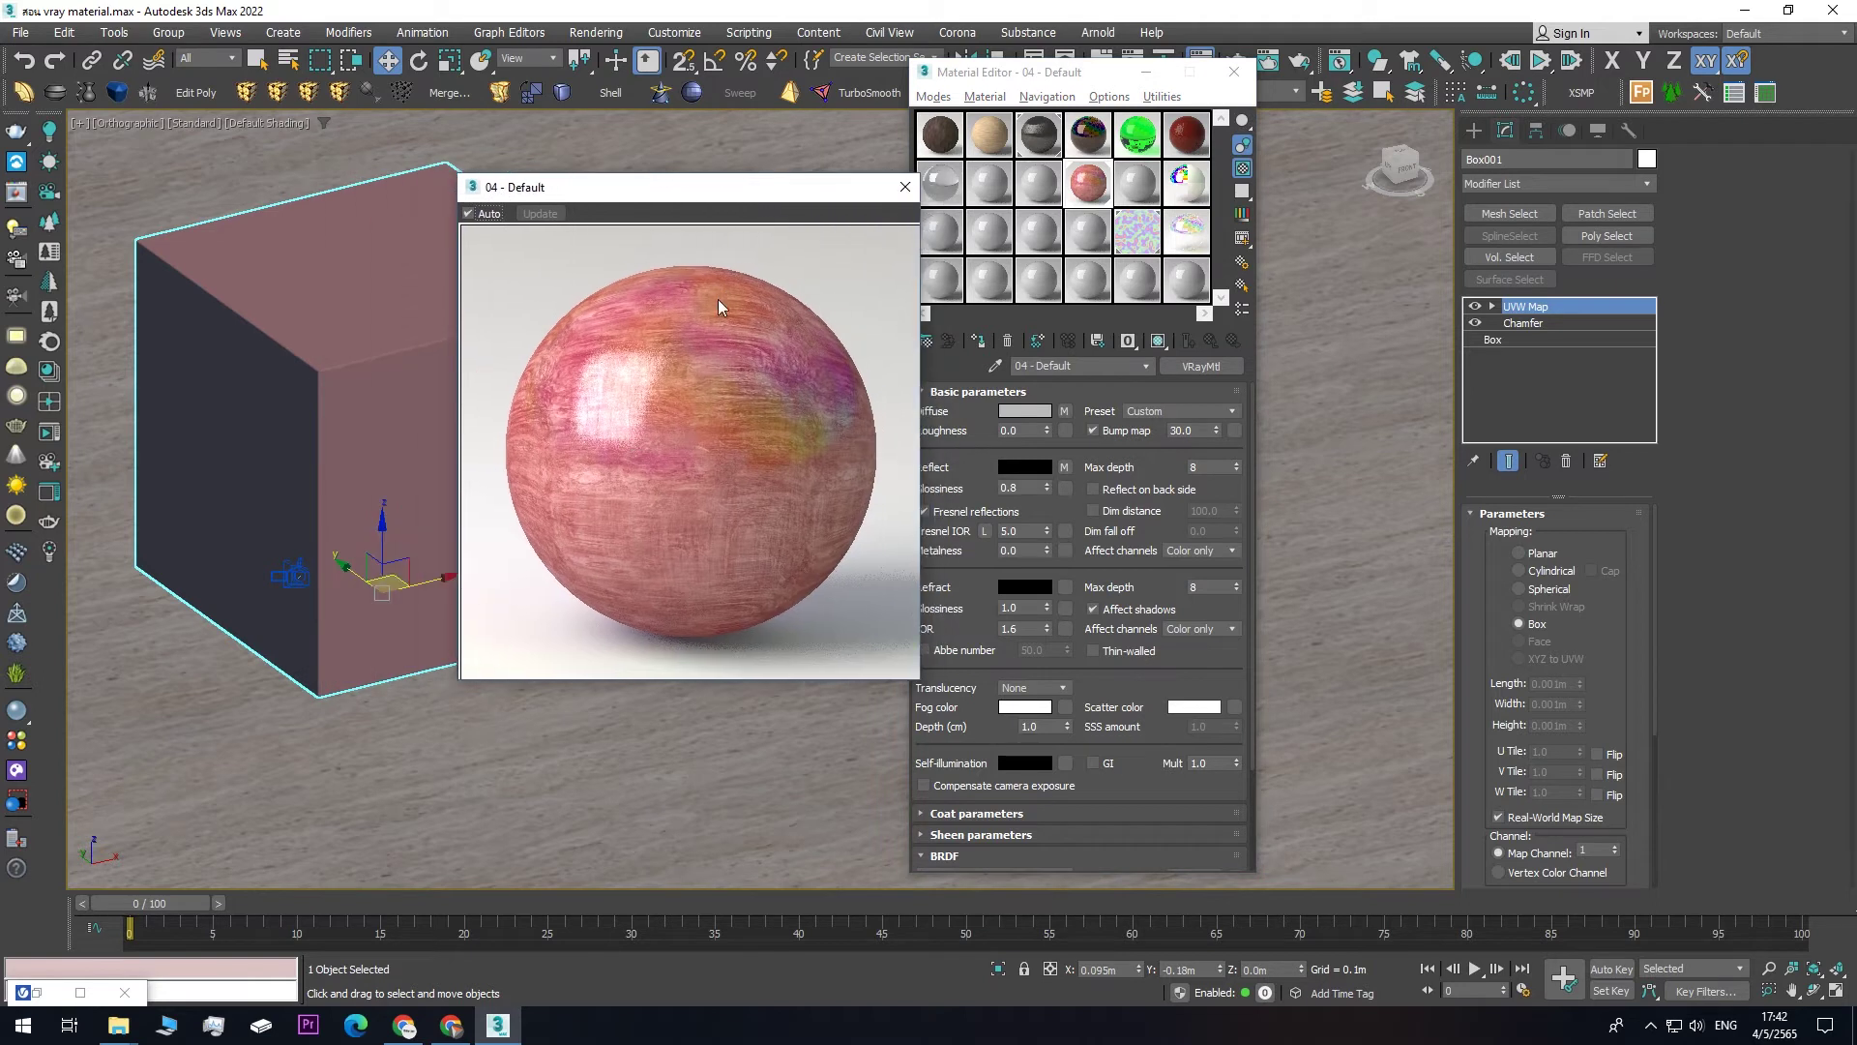
pyautogui.moveTo(679, 207); pyautogui.dragTo(596, 265)
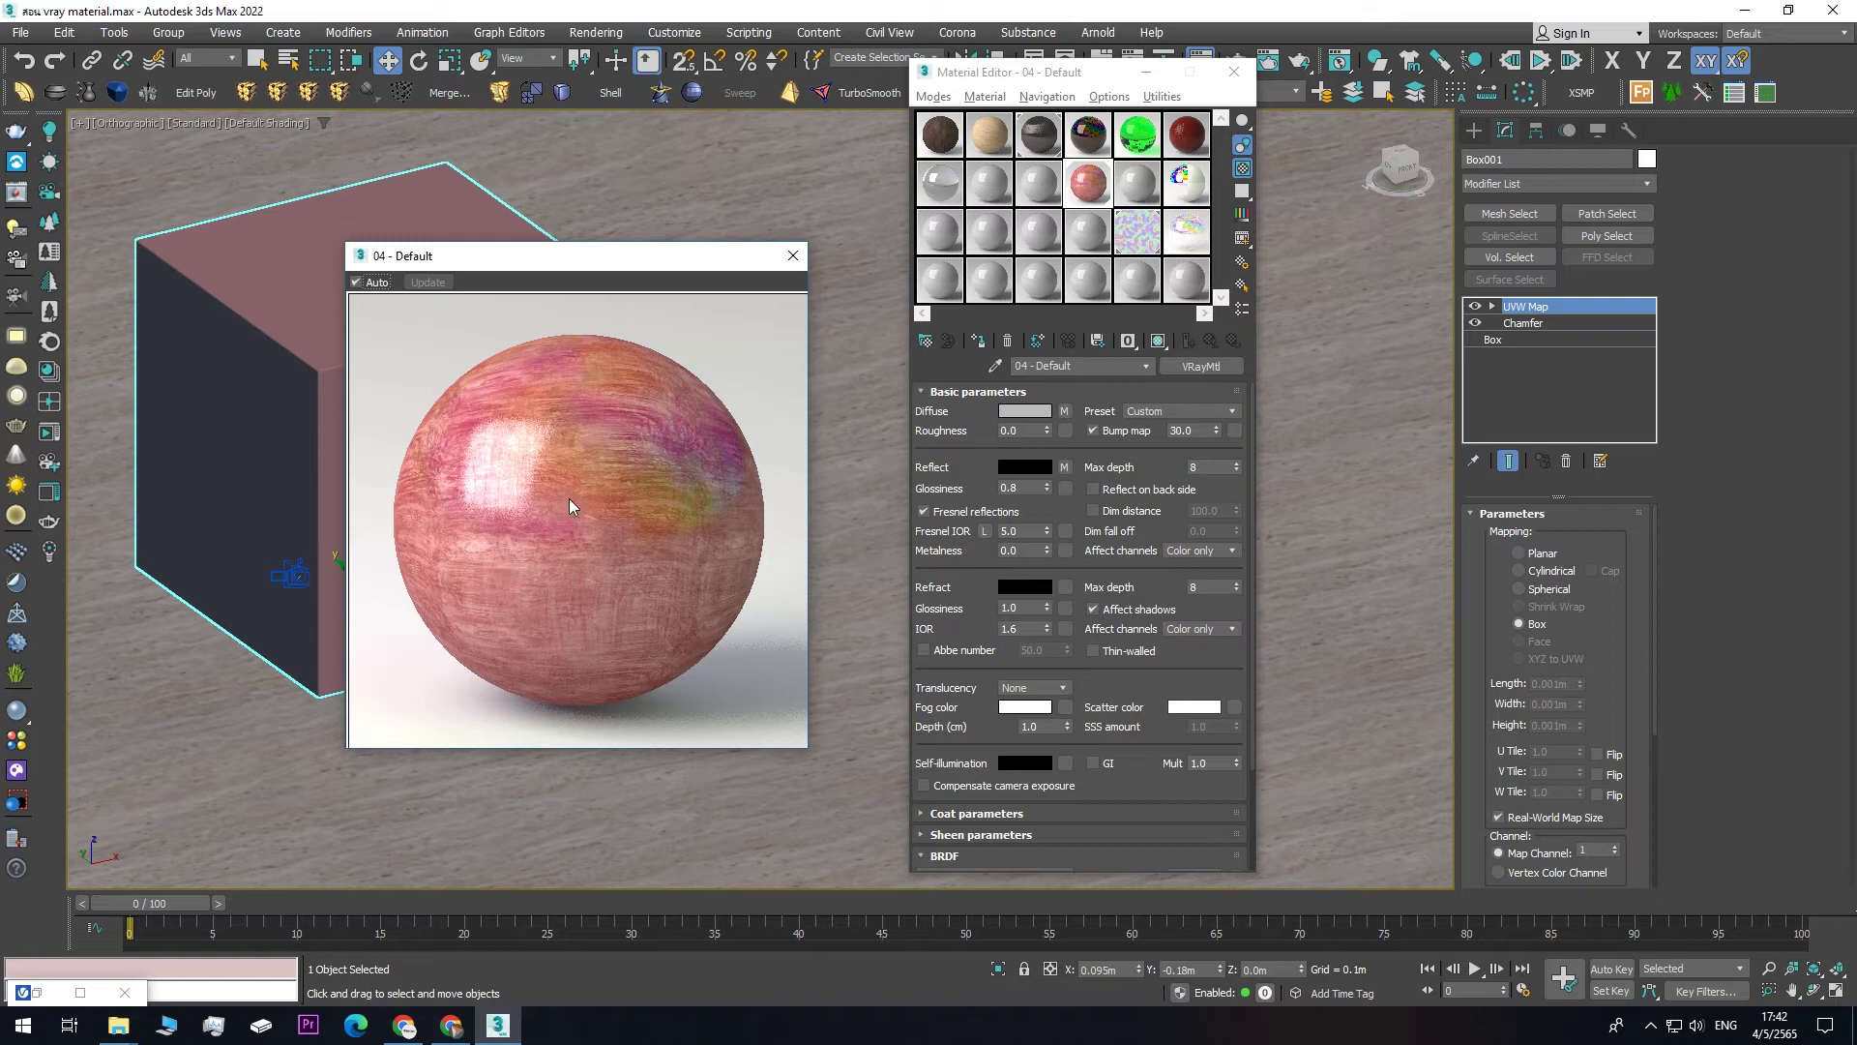
pyautogui.moveTo(607, 266); pyautogui.dragTo(682, 222)
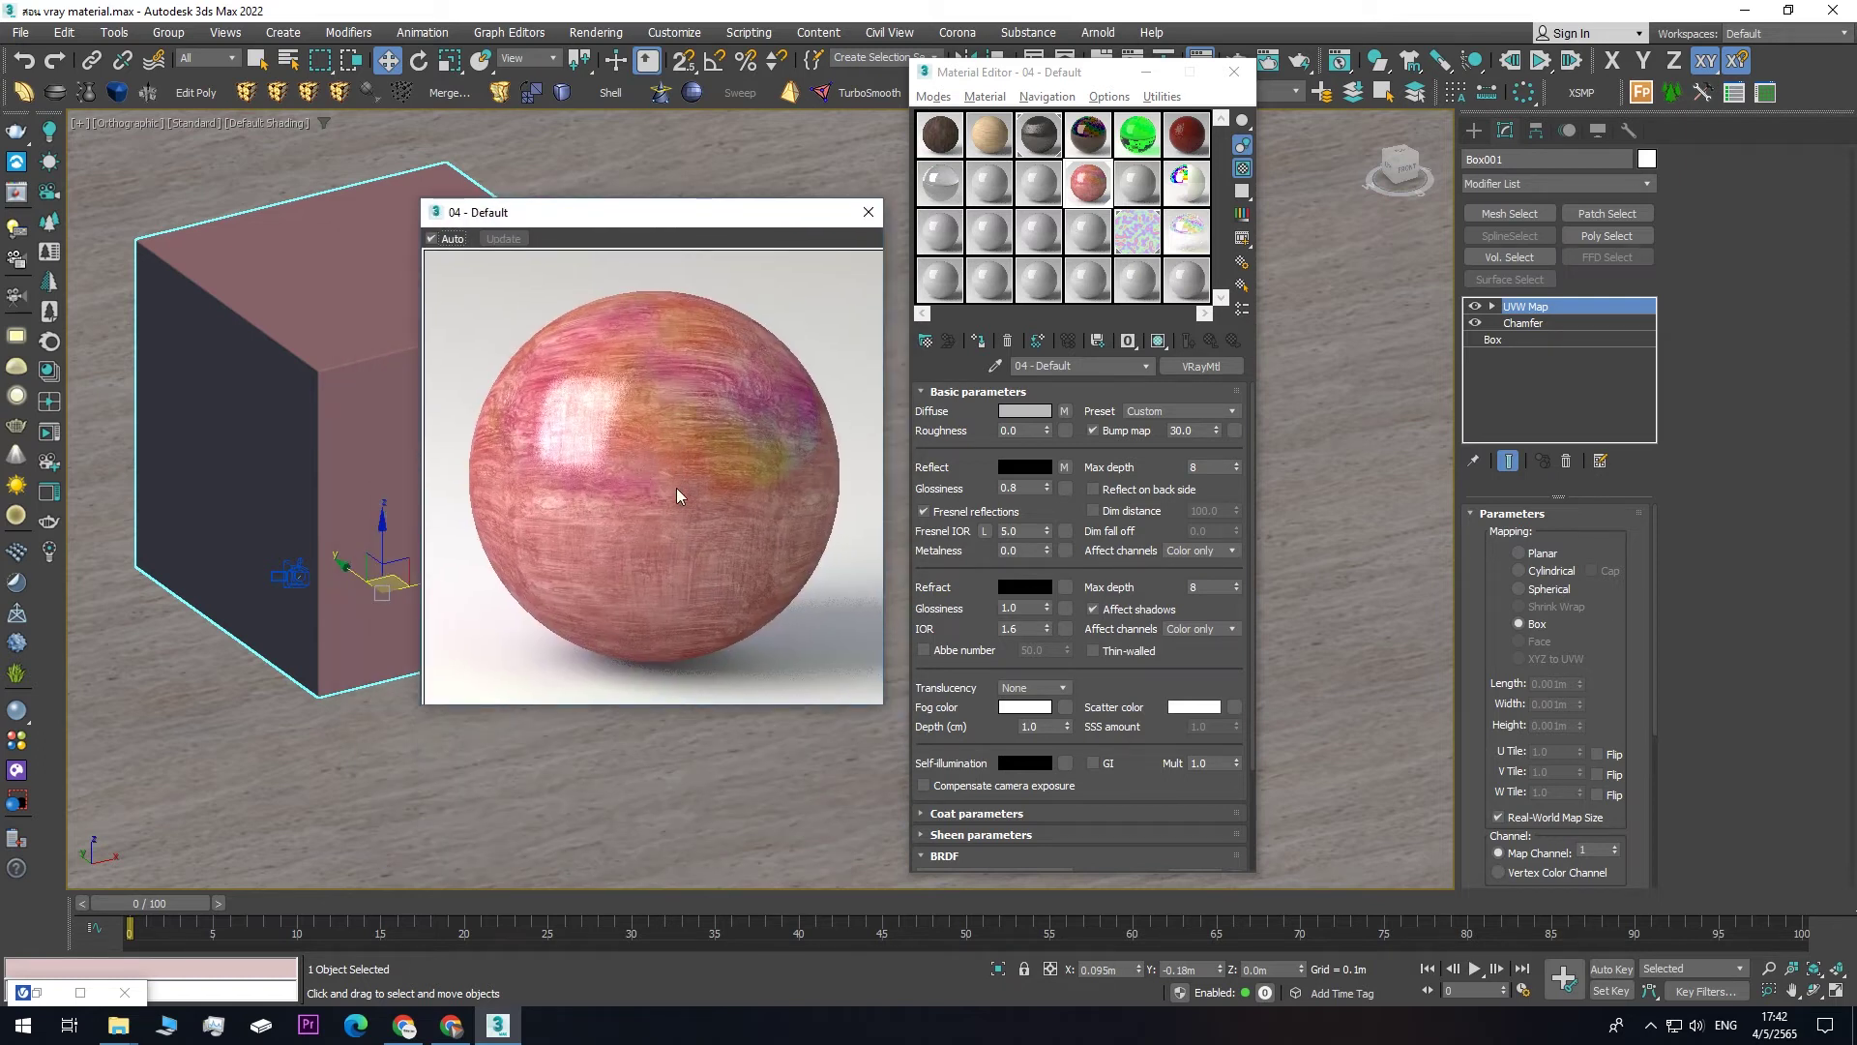
pyautogui.moveTo(719, 217); pyautogui.dragTo(636, 243)
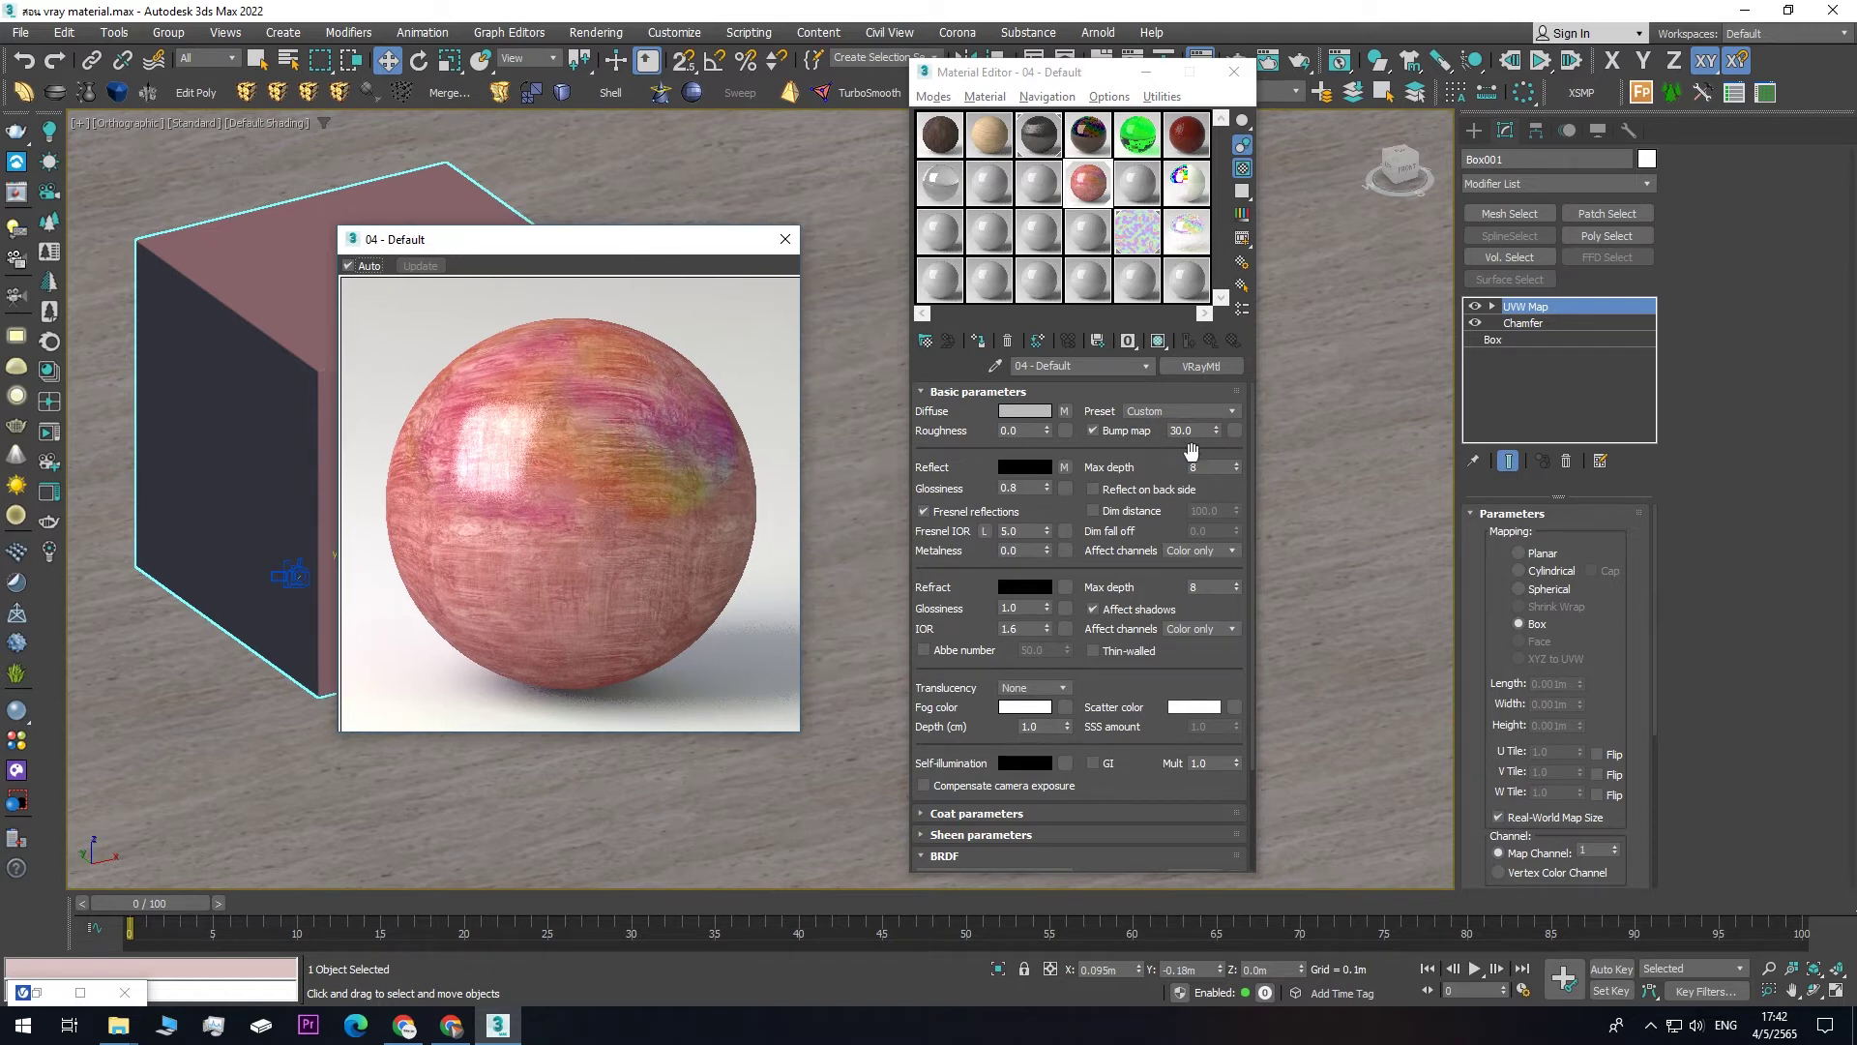
# - Load the lighter grey IMG_0024-2 concrete image as the material's Bump map bitmap
pyautogui.click(1234, 431)
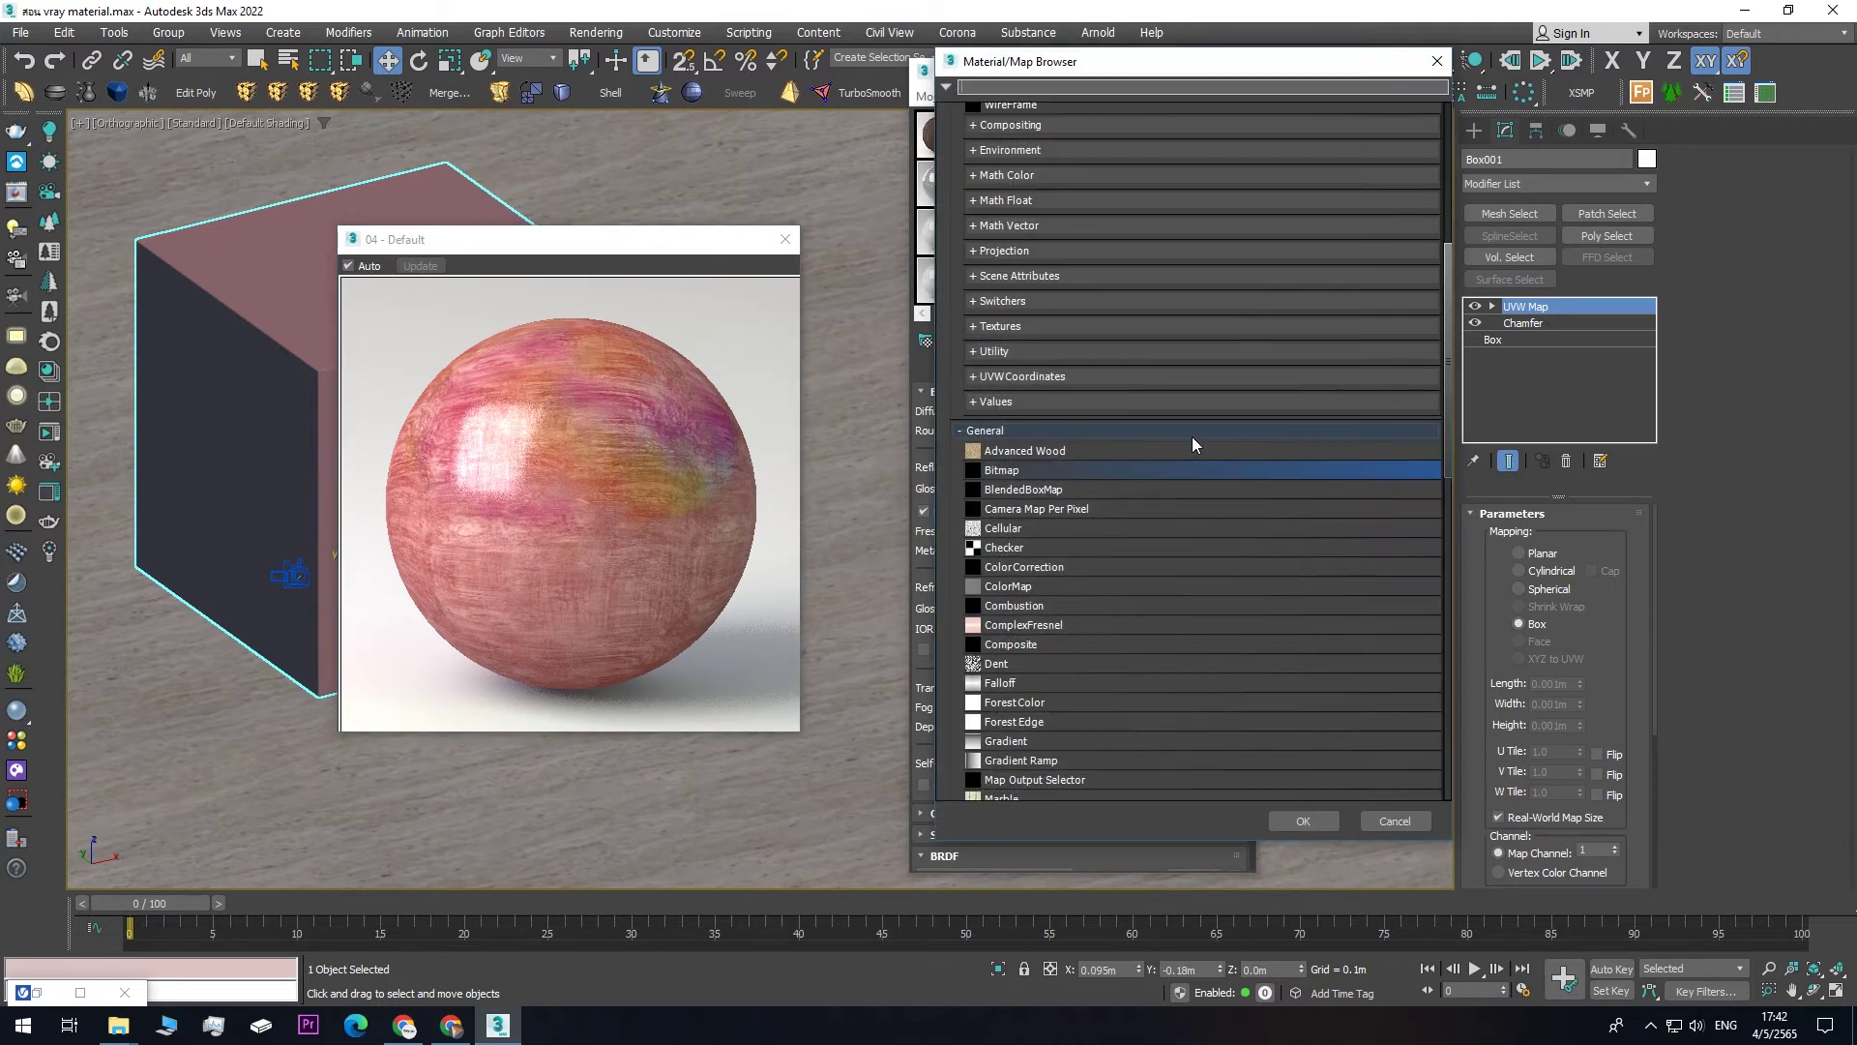
pyautogui.doubleClick(1004, 480)
pyautogui.scroll(-5, 580, 539)
pyautogui.scroll(-5, 580, 539)
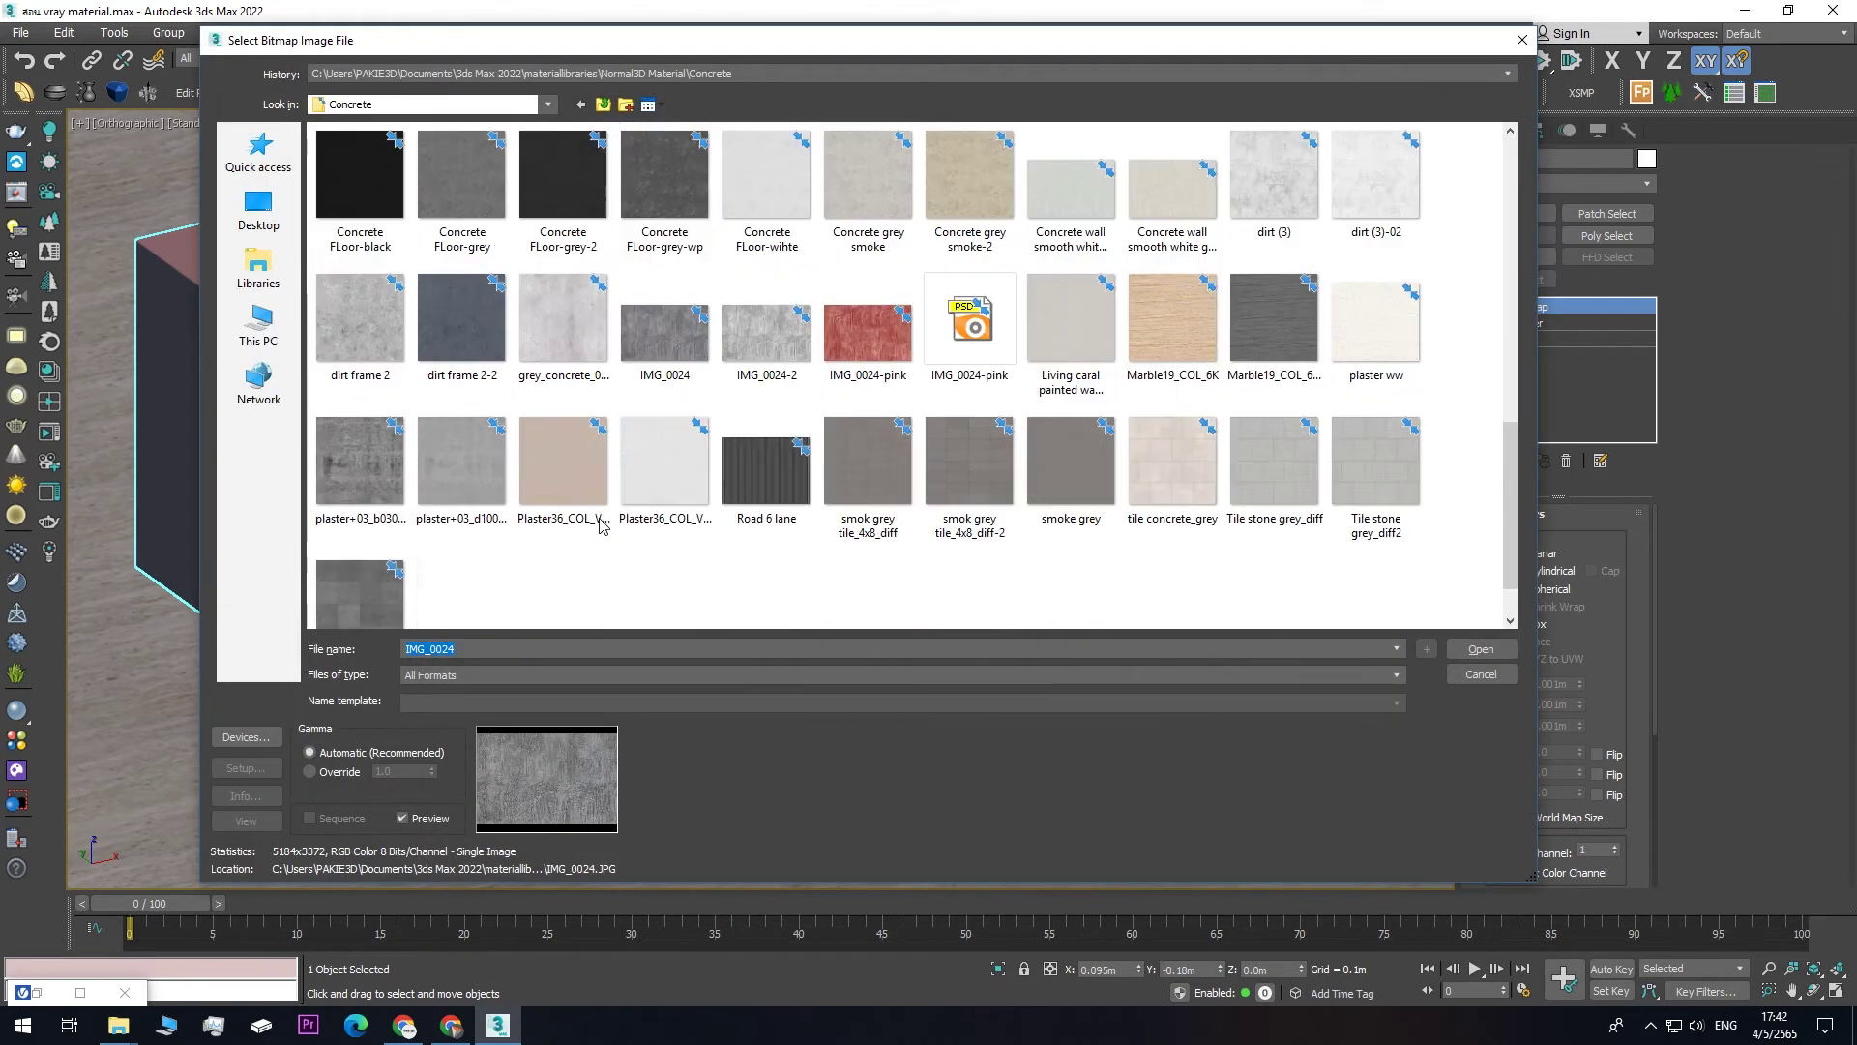
pyautogui.click(761, 338)
pyautogui.doubleClick(762, 340)
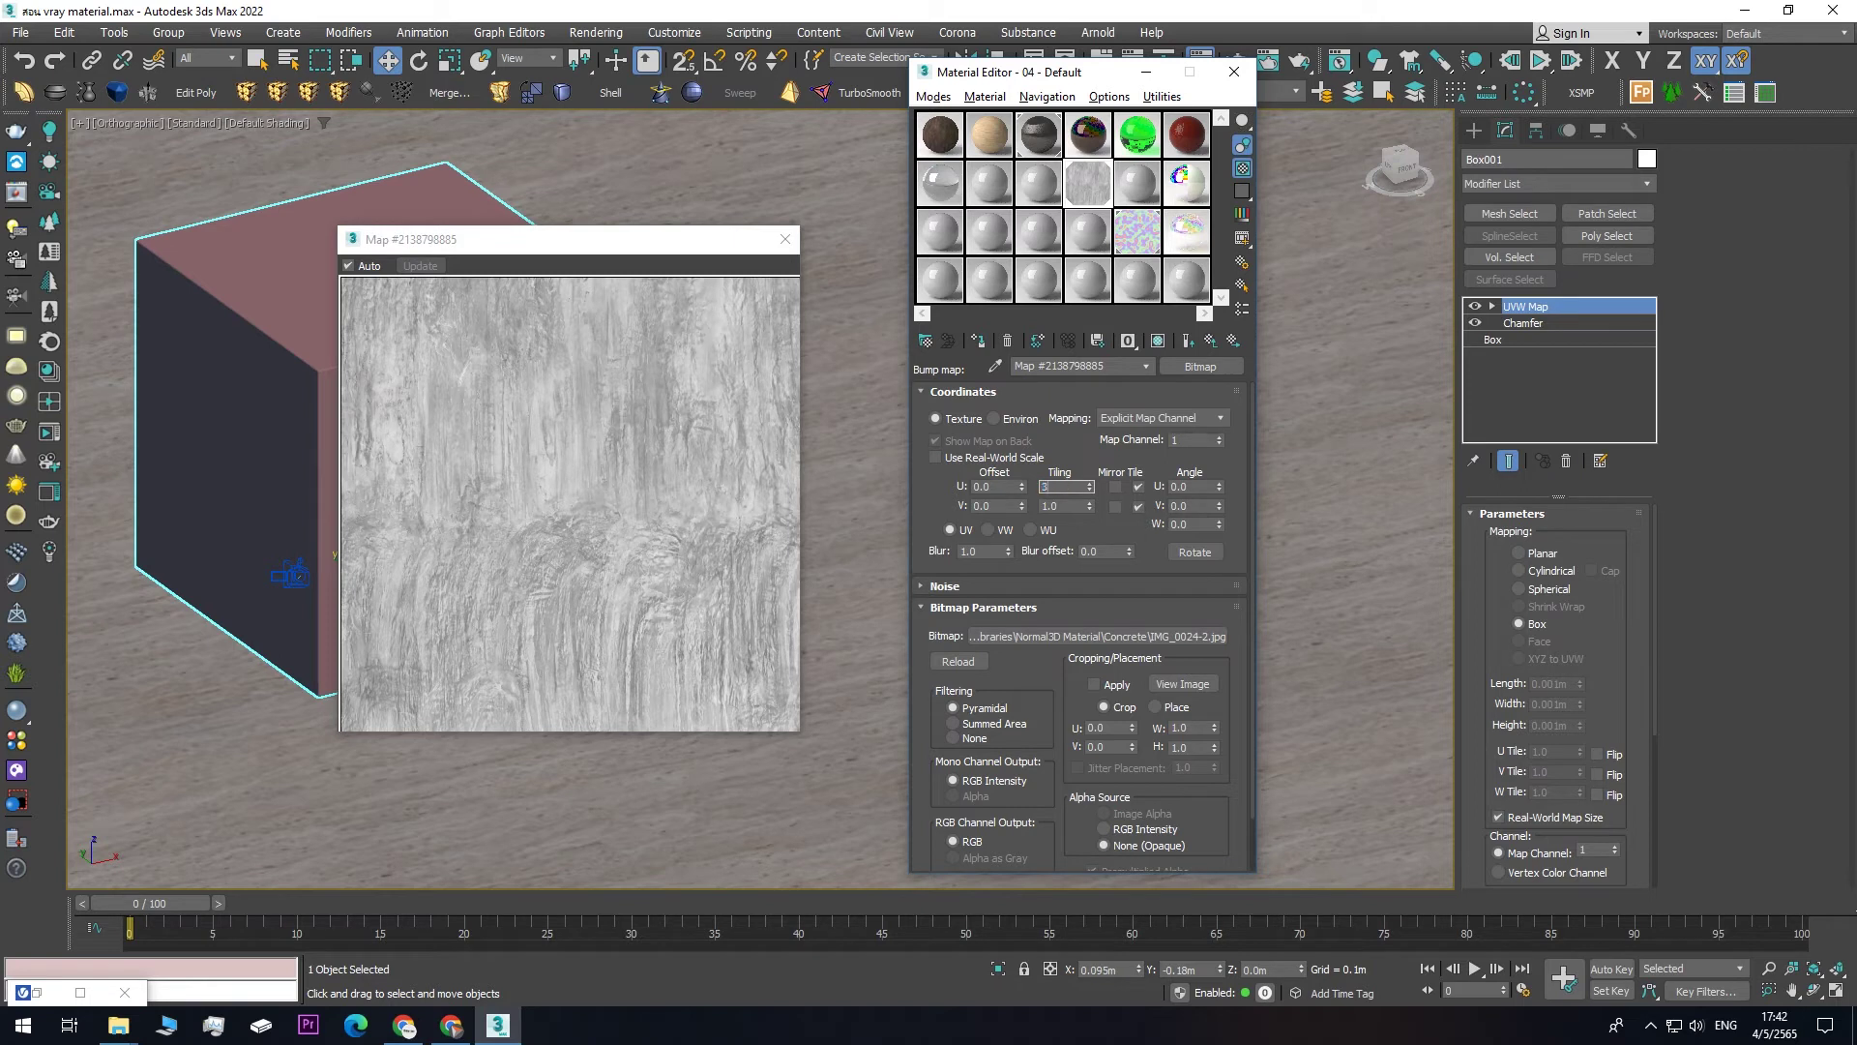
# - Set the bump bitmap's U and V tiling to 3 and return to the material level
pyautogui.click(1053, 486)
pyautogui.write('3')
pyautogui.press('Tab')
pyautogui.write('3')
pyautogui.press('Return')
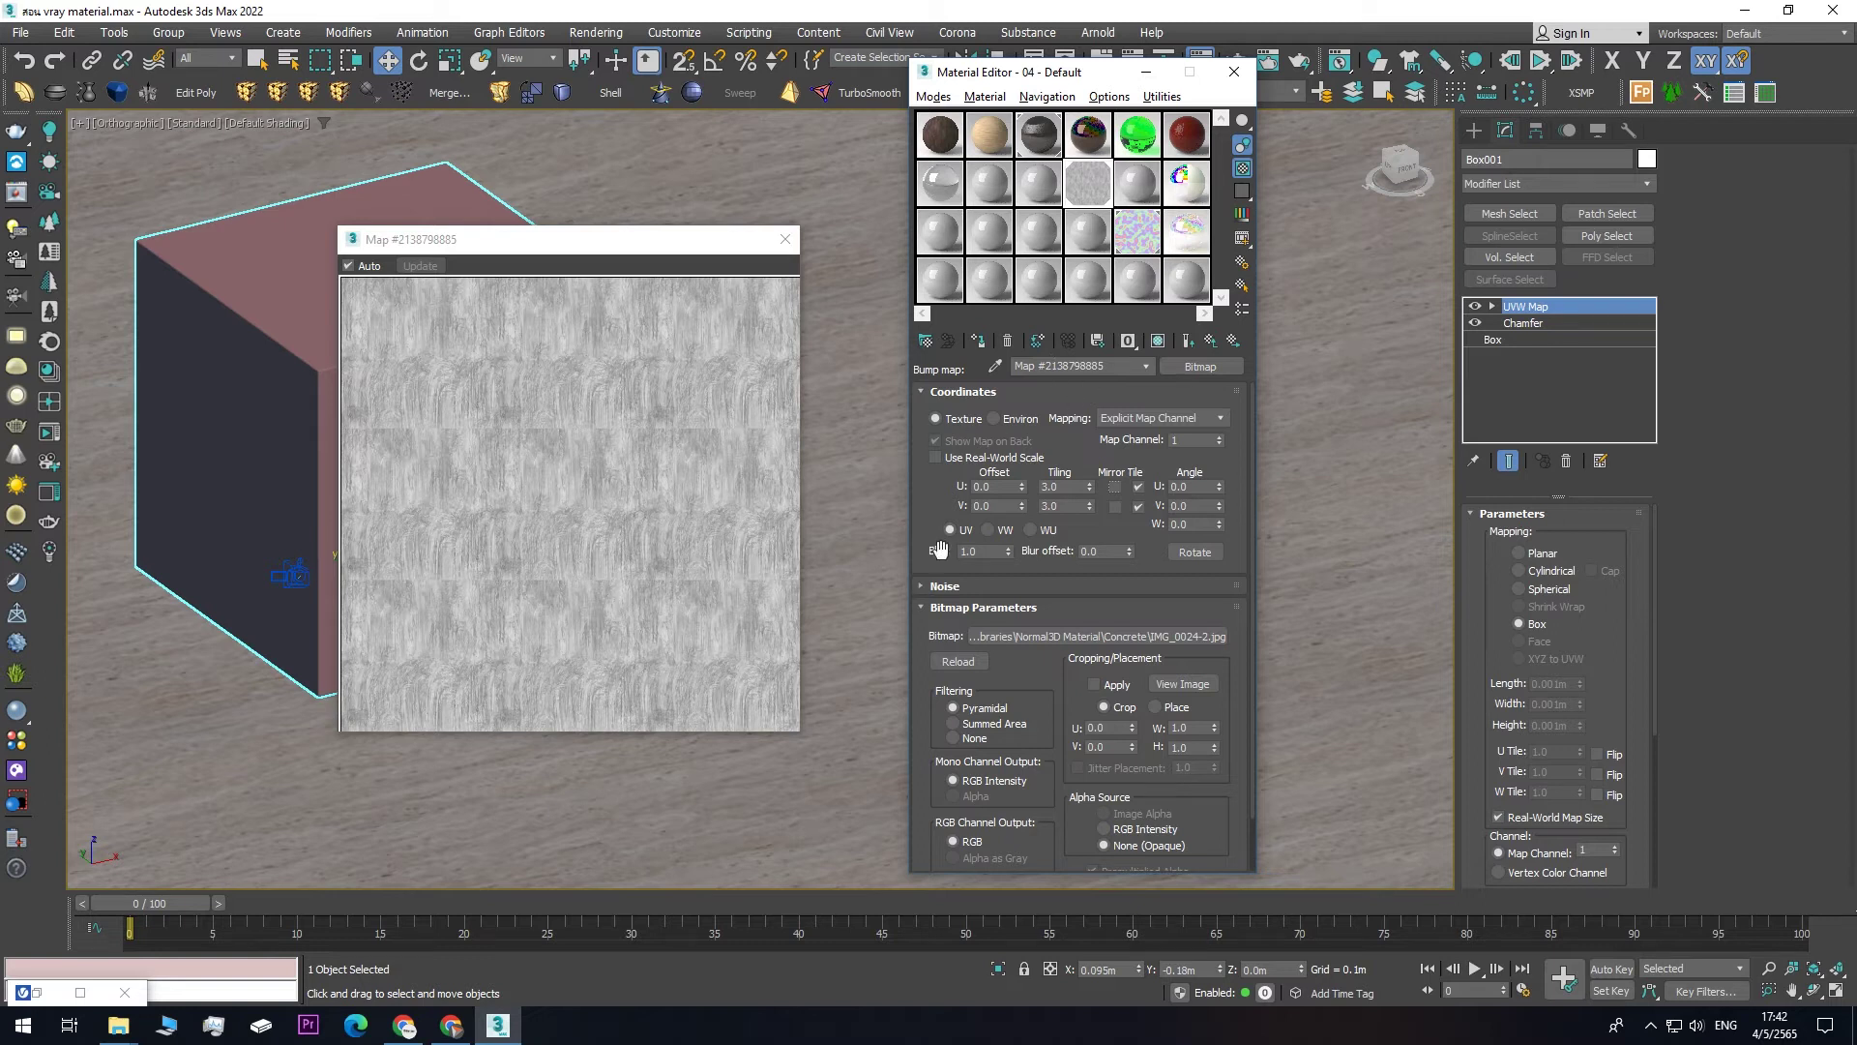
pyautogui.click(1210, 339)
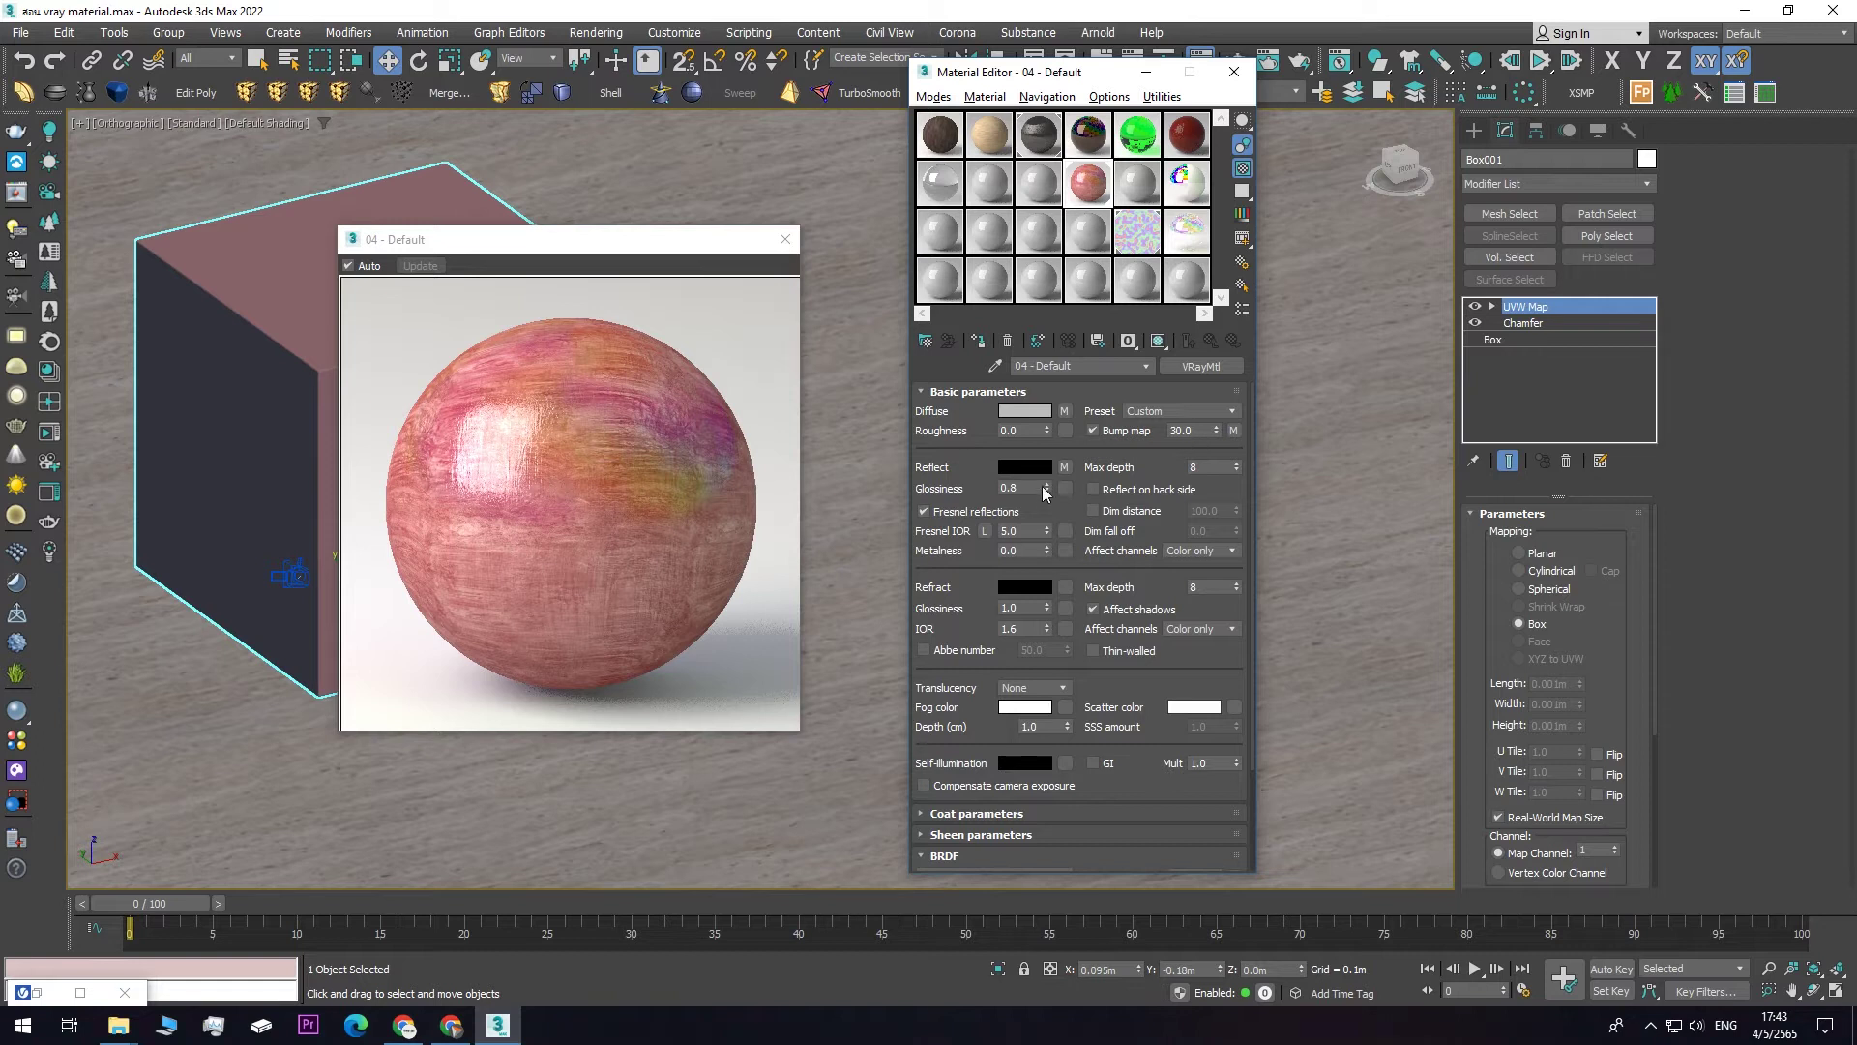
# - Set the Reflect bitmap's U and V tiling to 3 and return to the material level
pyautogui.click(1064, 468)
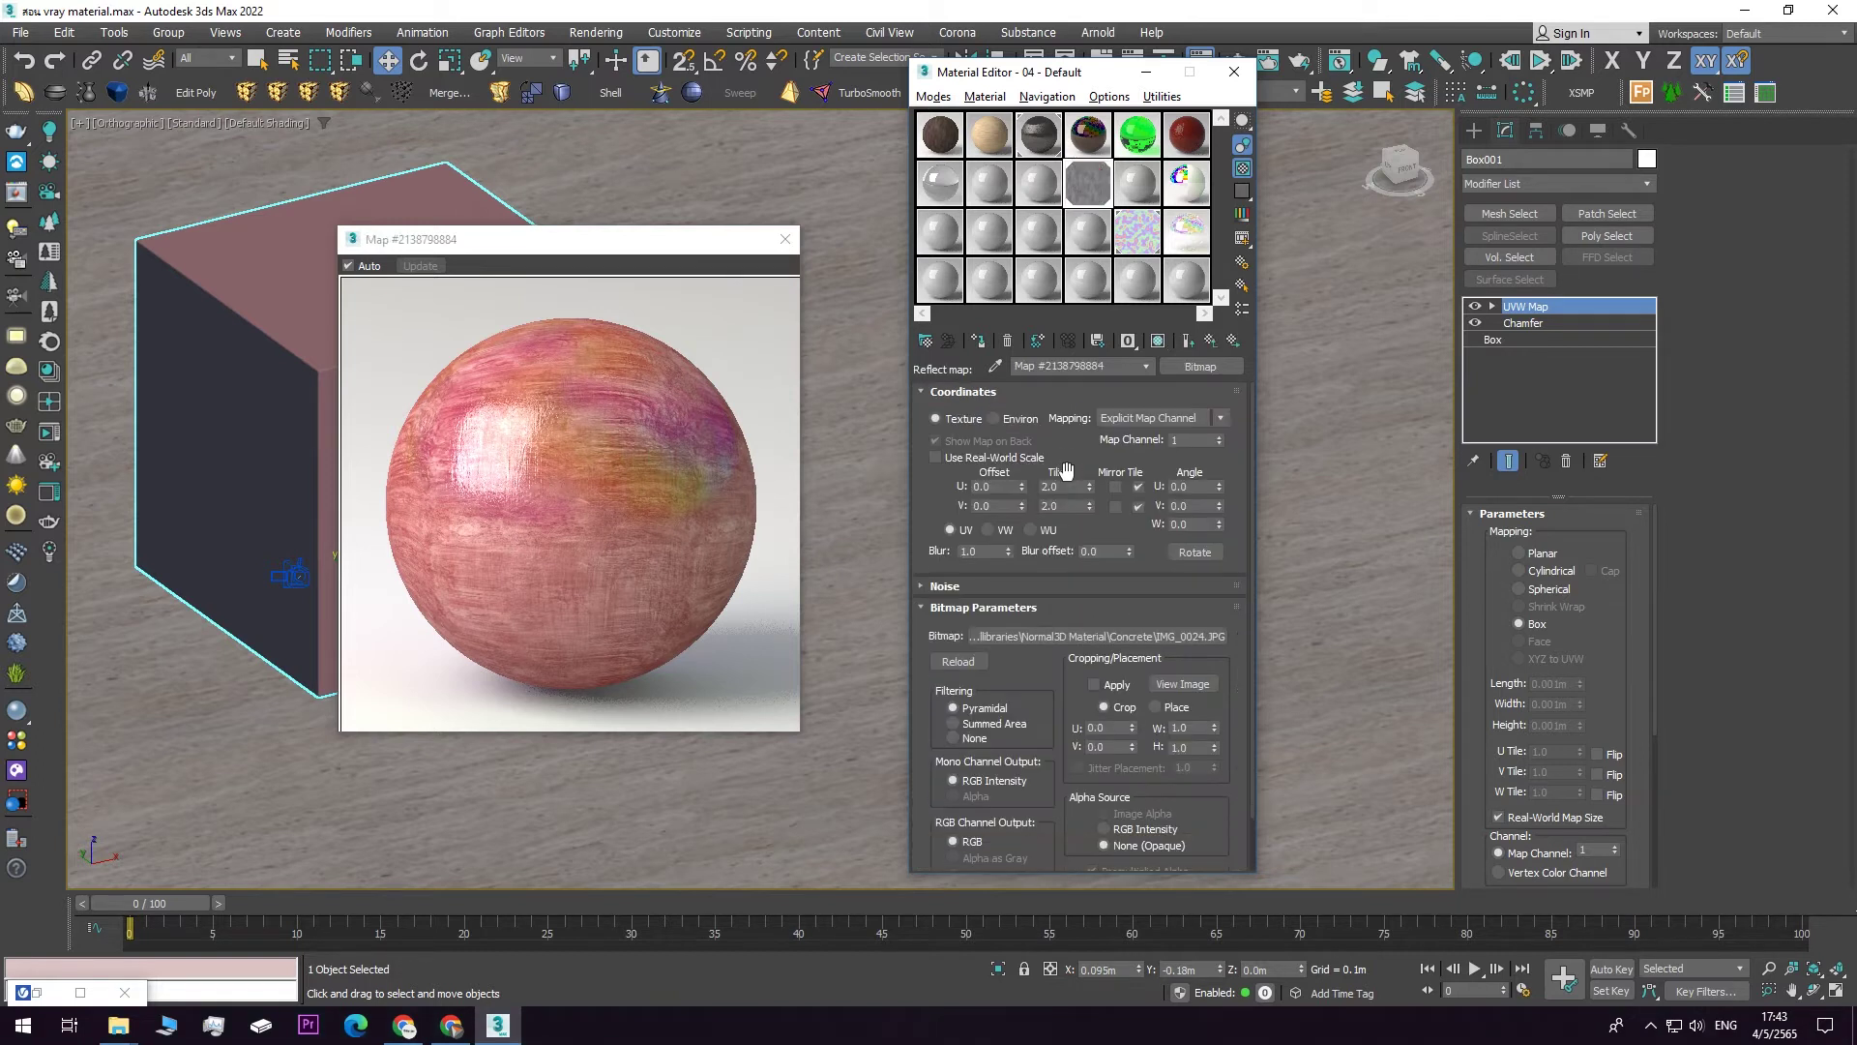
pyautogui.doubleClick(1070, 486)
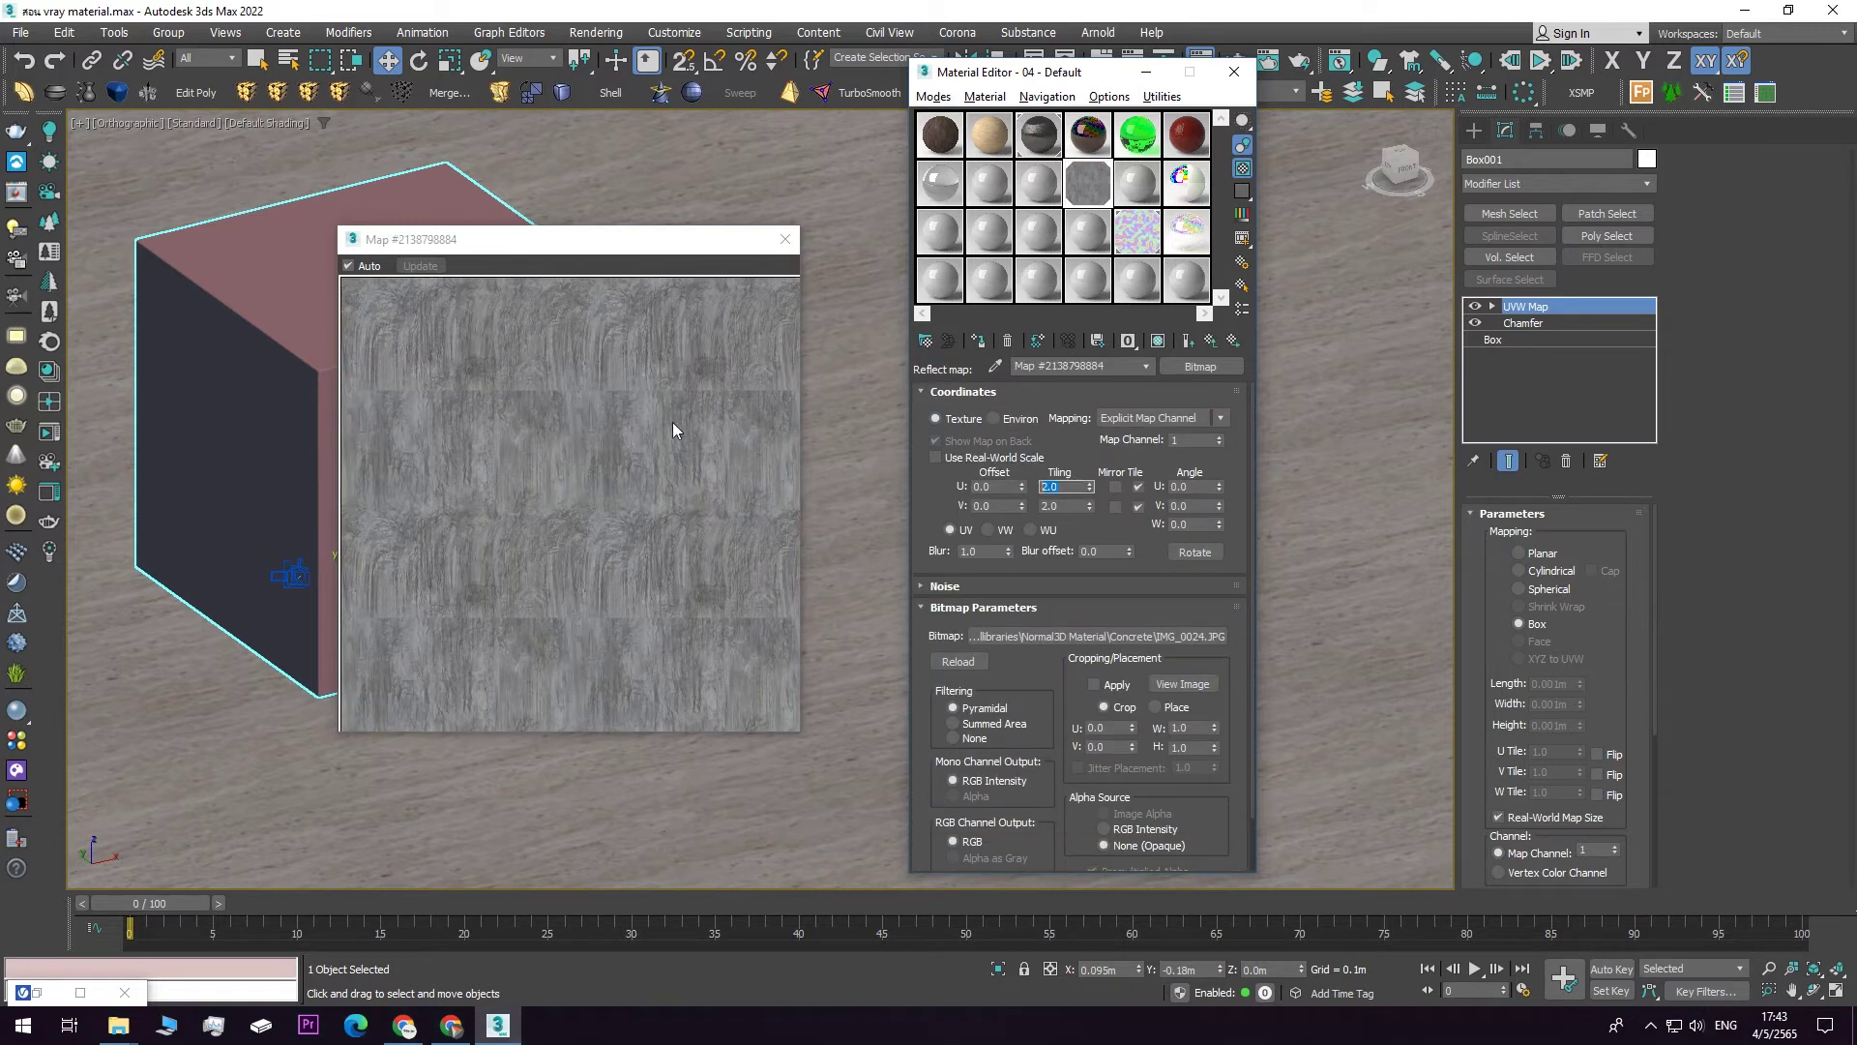
pyautogui.write('3')
pyautogui.press('Tab')
pyautogui.write('3')
pyautogui.press('Return')
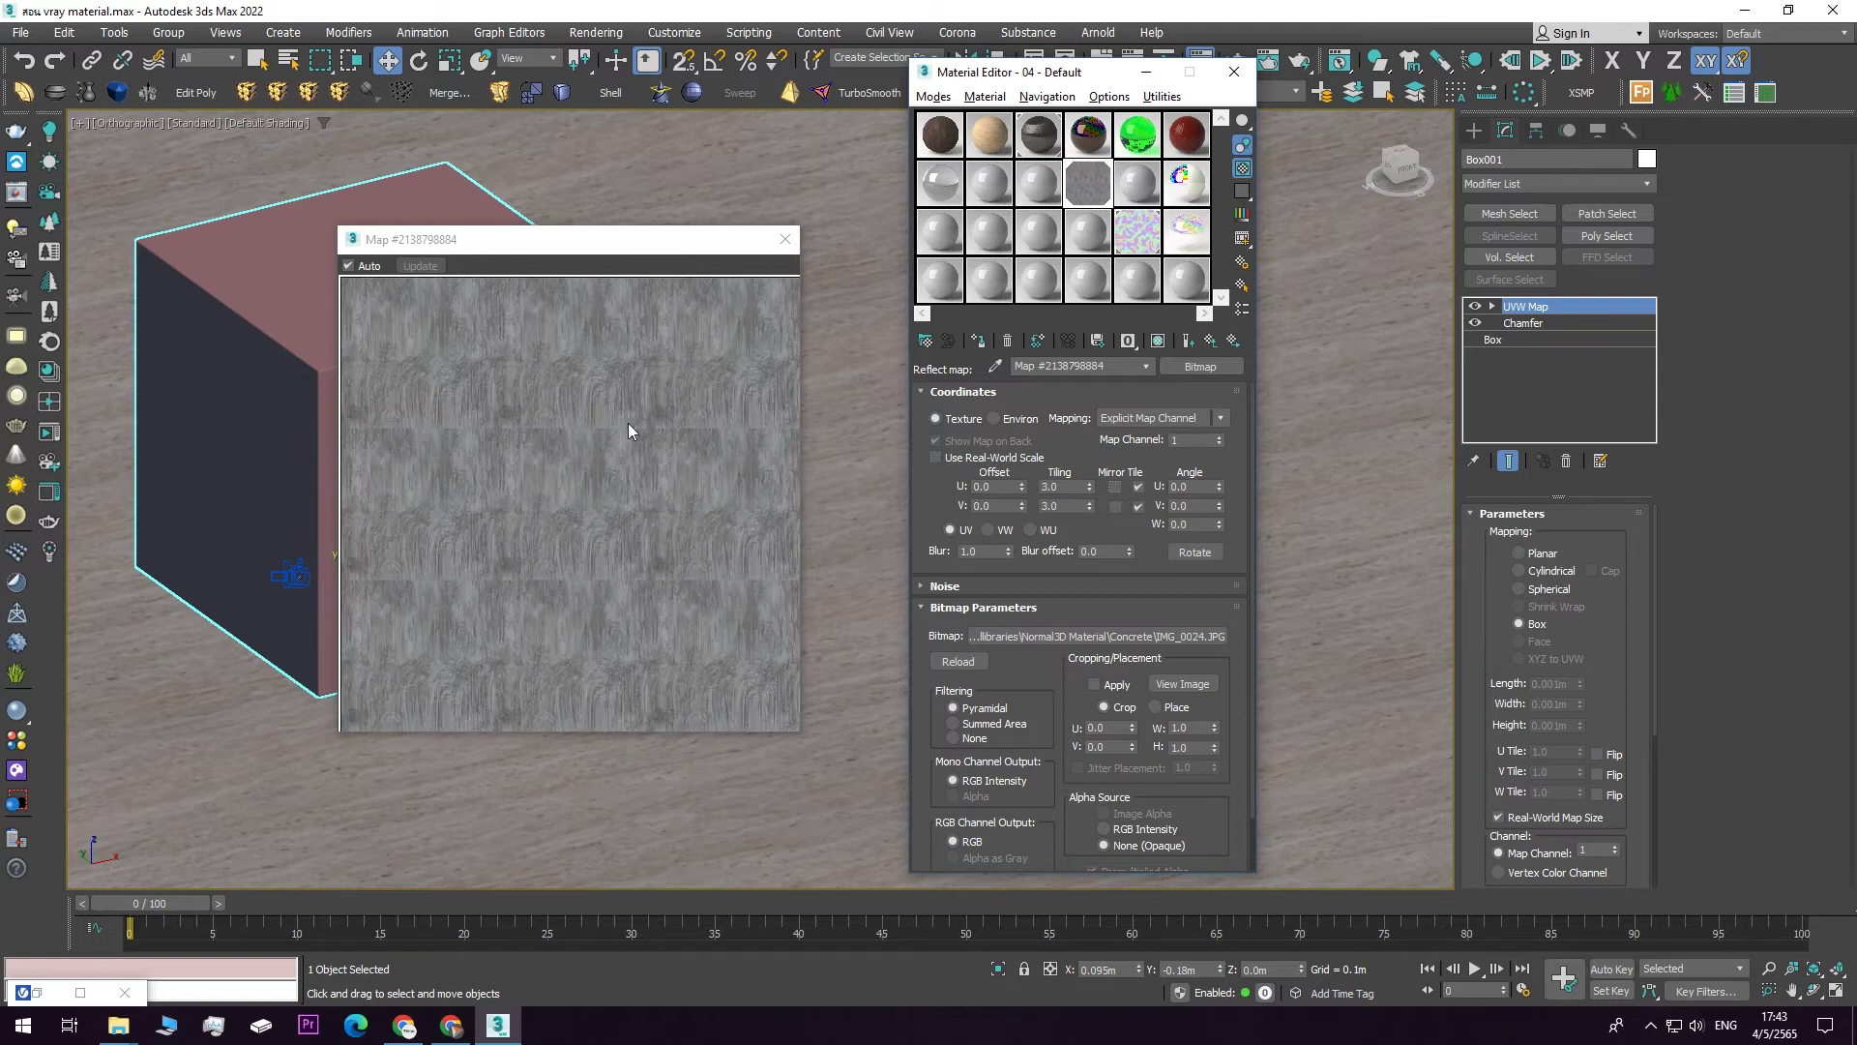
pyautogui.click(1199, 341)
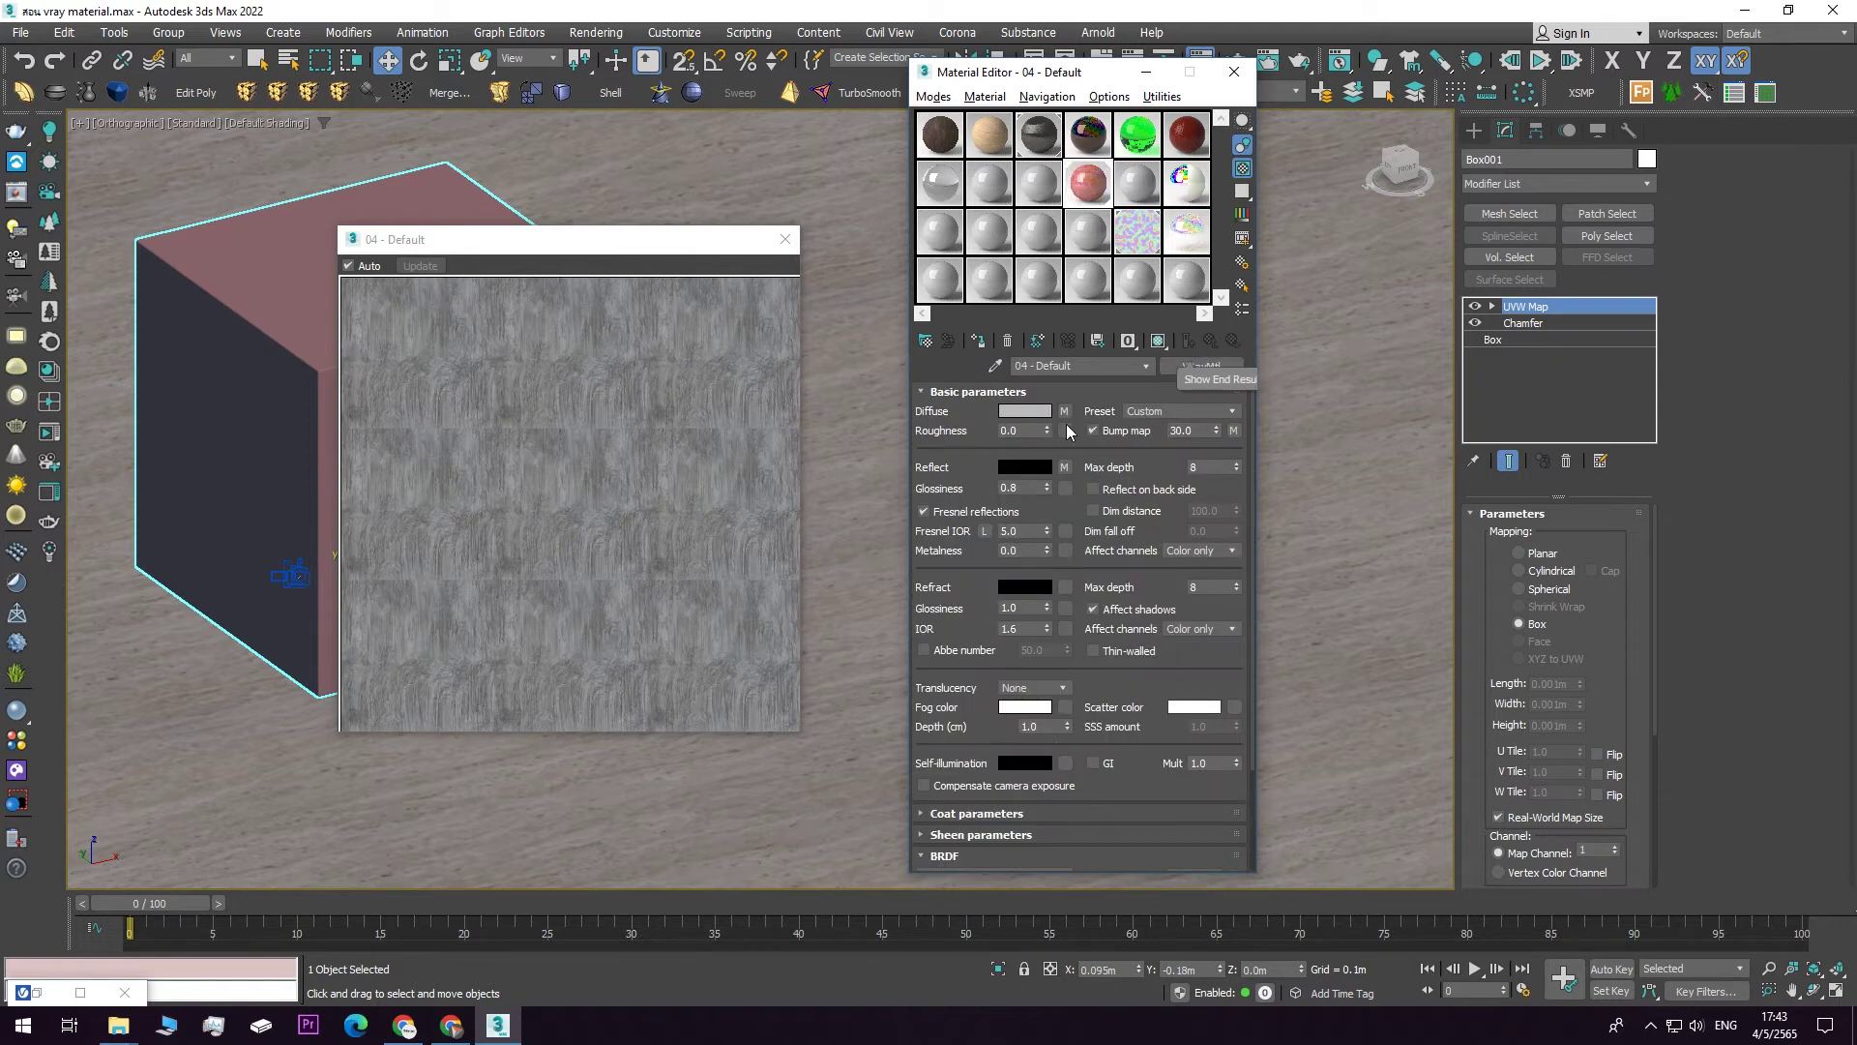
# - Set the U and V tiling of the bitmap inside the diffuse Color Correction to 3
pyautogui.click(1063, 412)
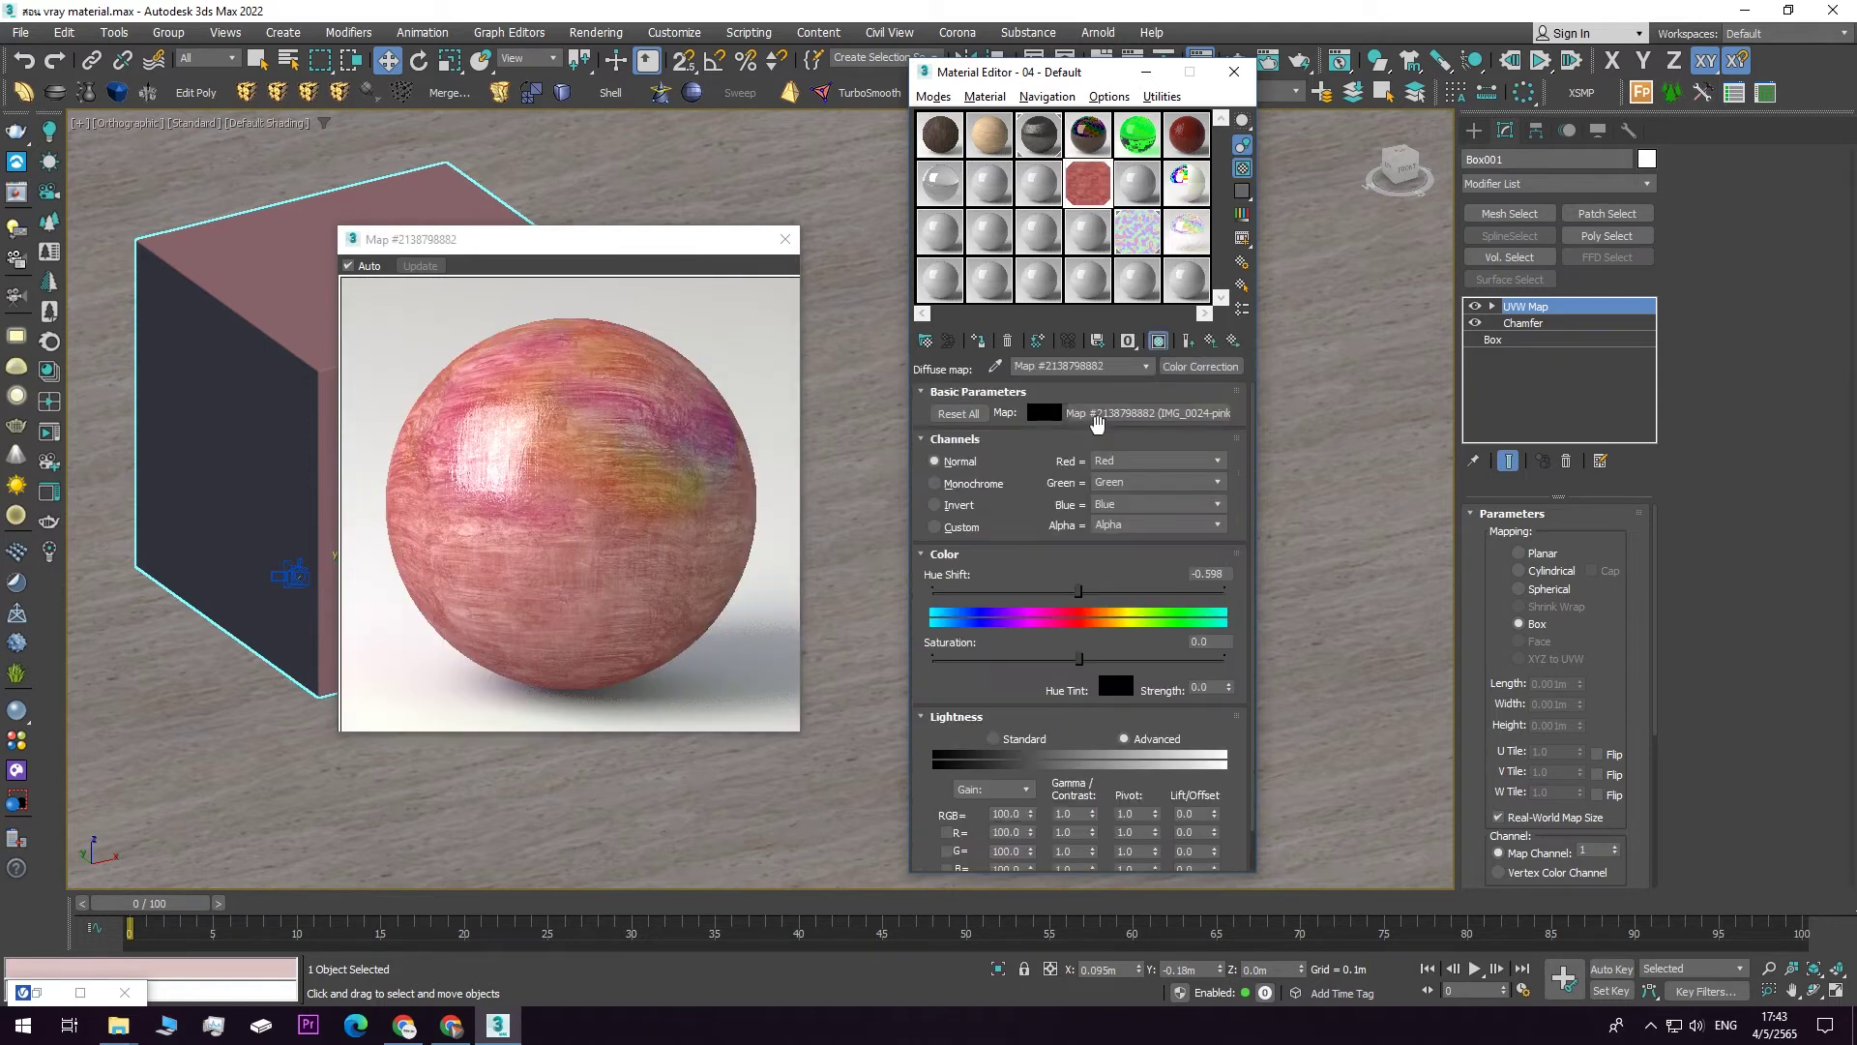
pyautogui.click(1083, 412)
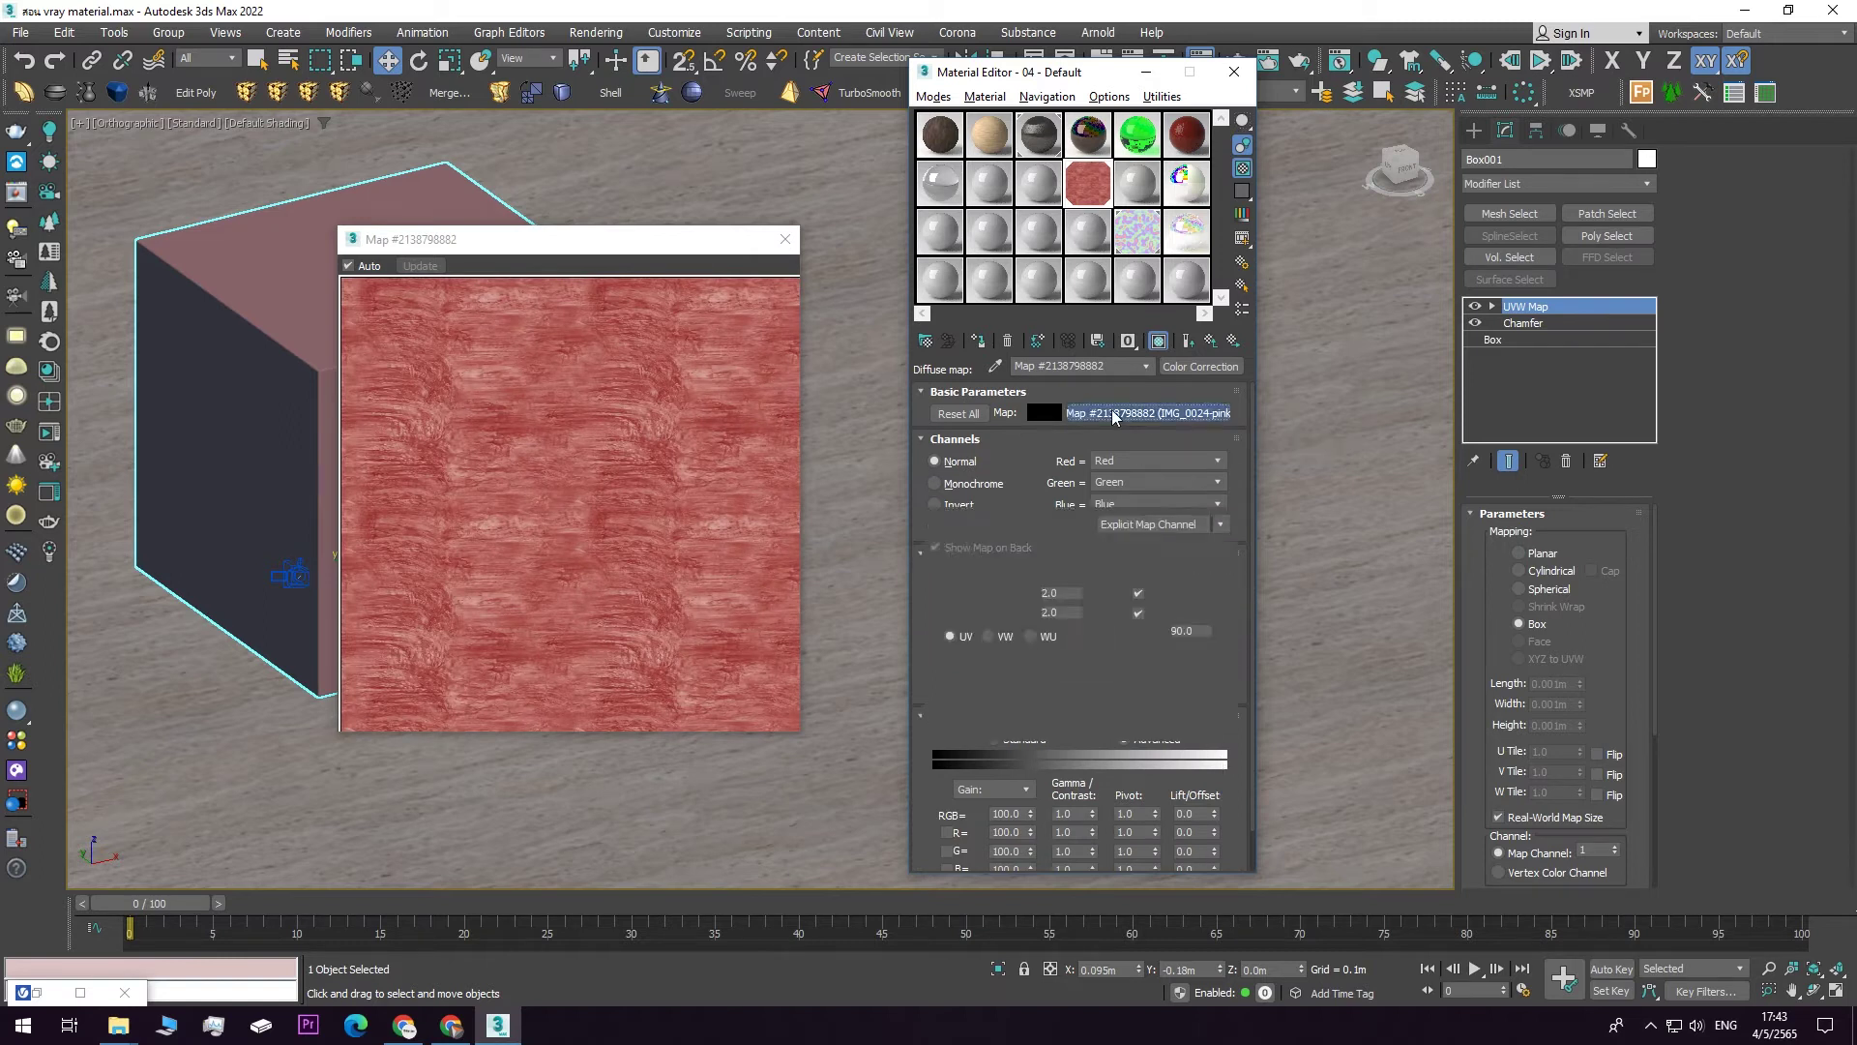
pyautogui.write('3')
pyautogui.press('Tab')
pyautogui.write('3')
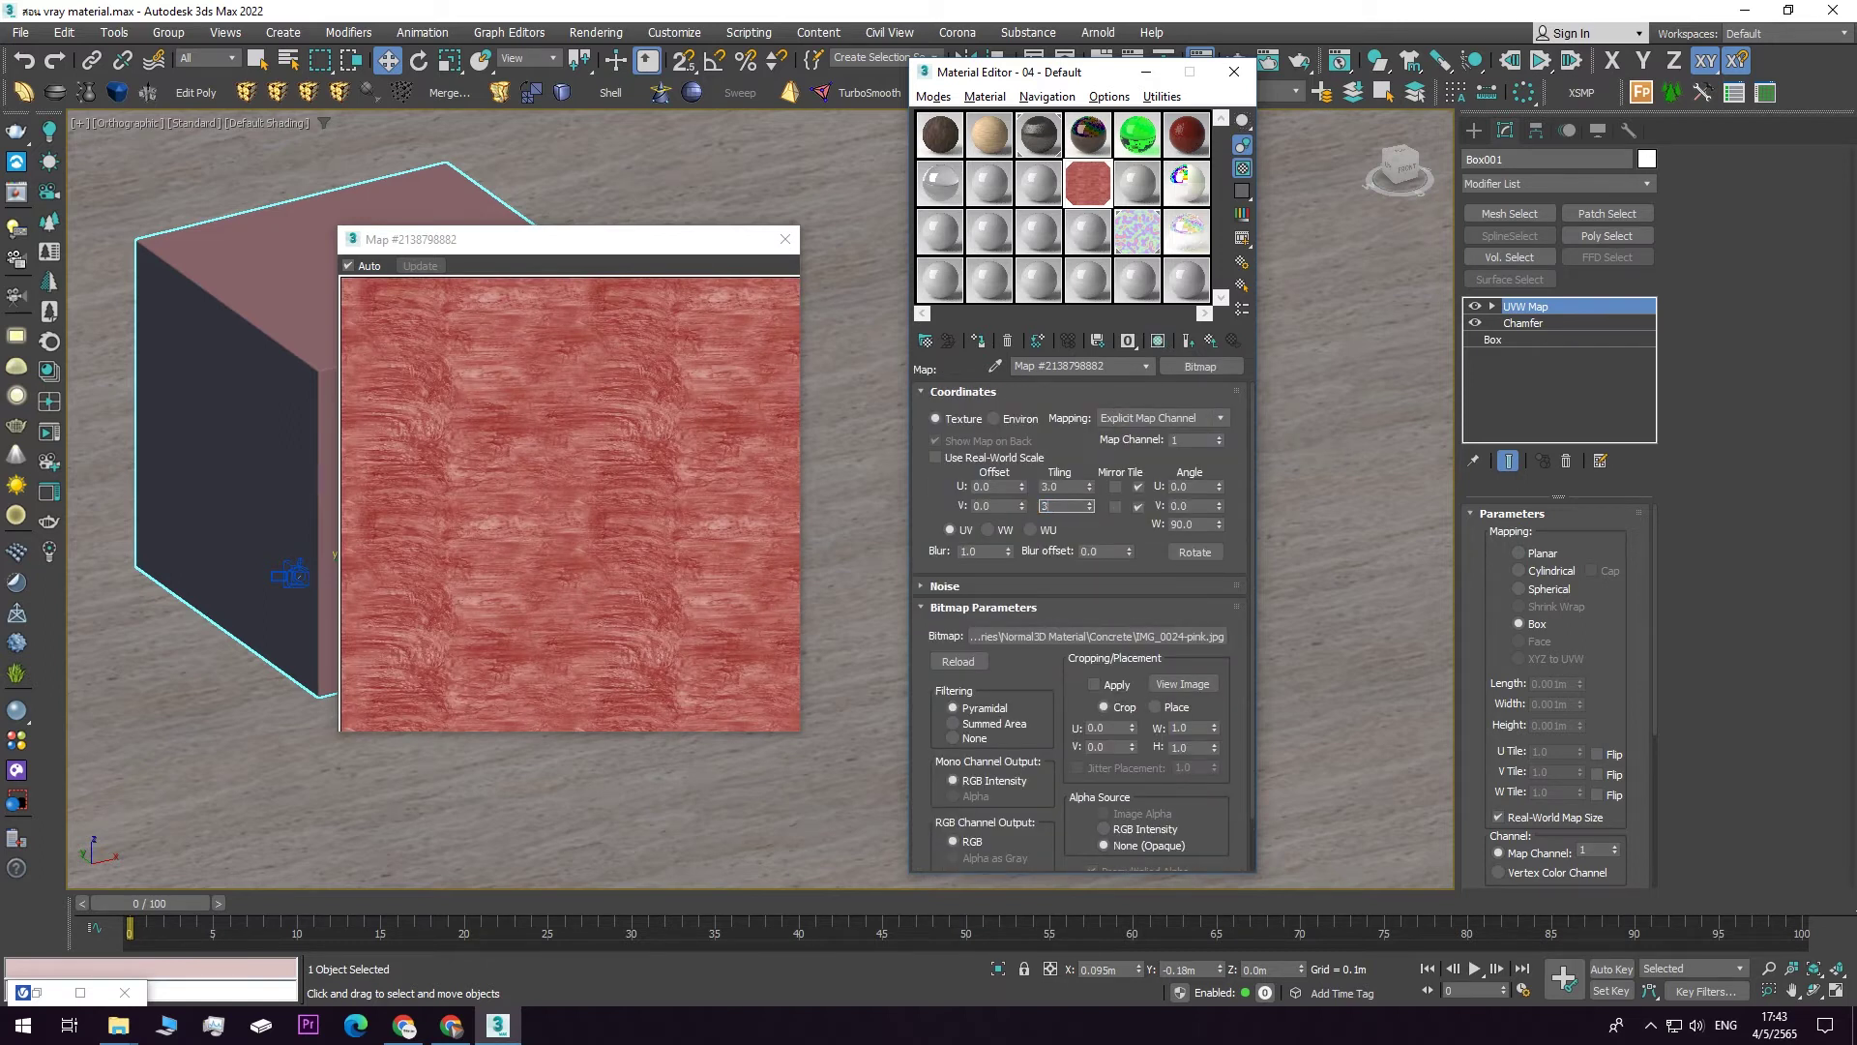
pyautogui.press('Return')
# - Inspect the tiled diffuse bitmap in the enlarged preview beside the box
pyautogui.moveTo(541, 242); pyautogui.dragTo(697, 292)
pyautogui.click(1158, 340)
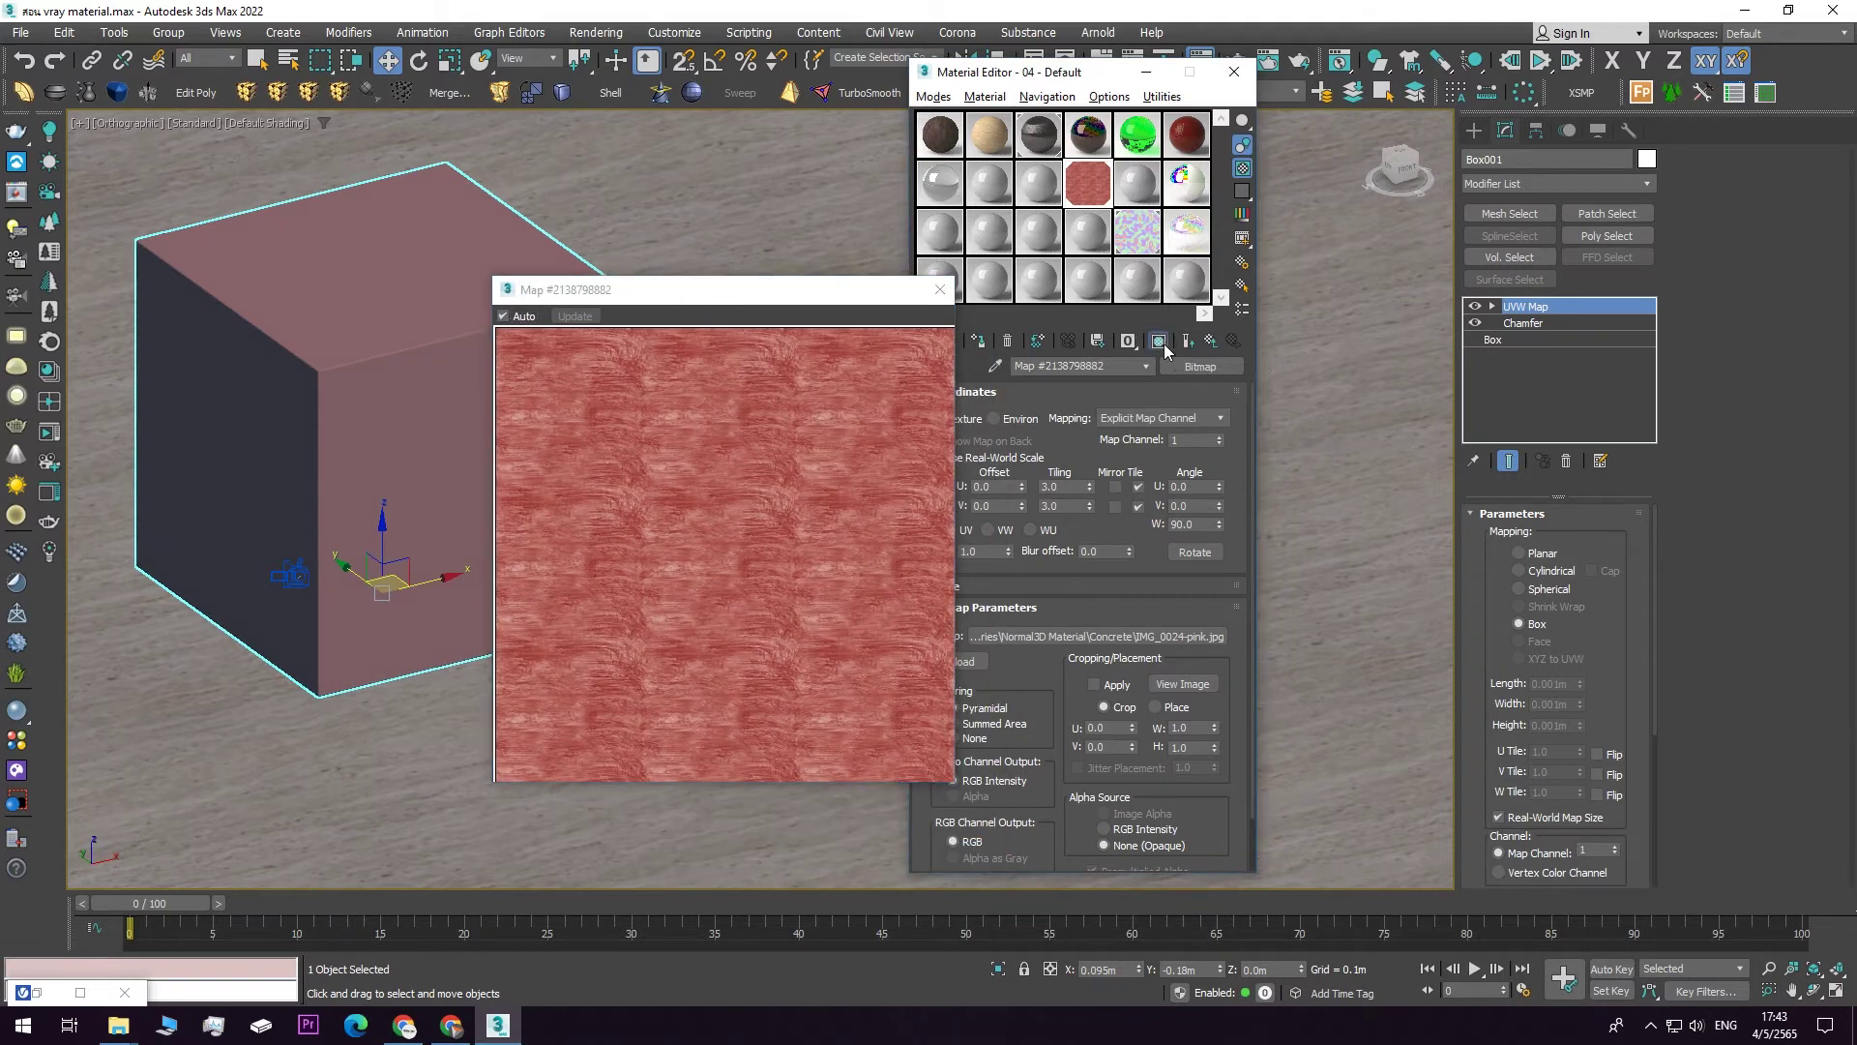
pyautogui.click(683, 405)
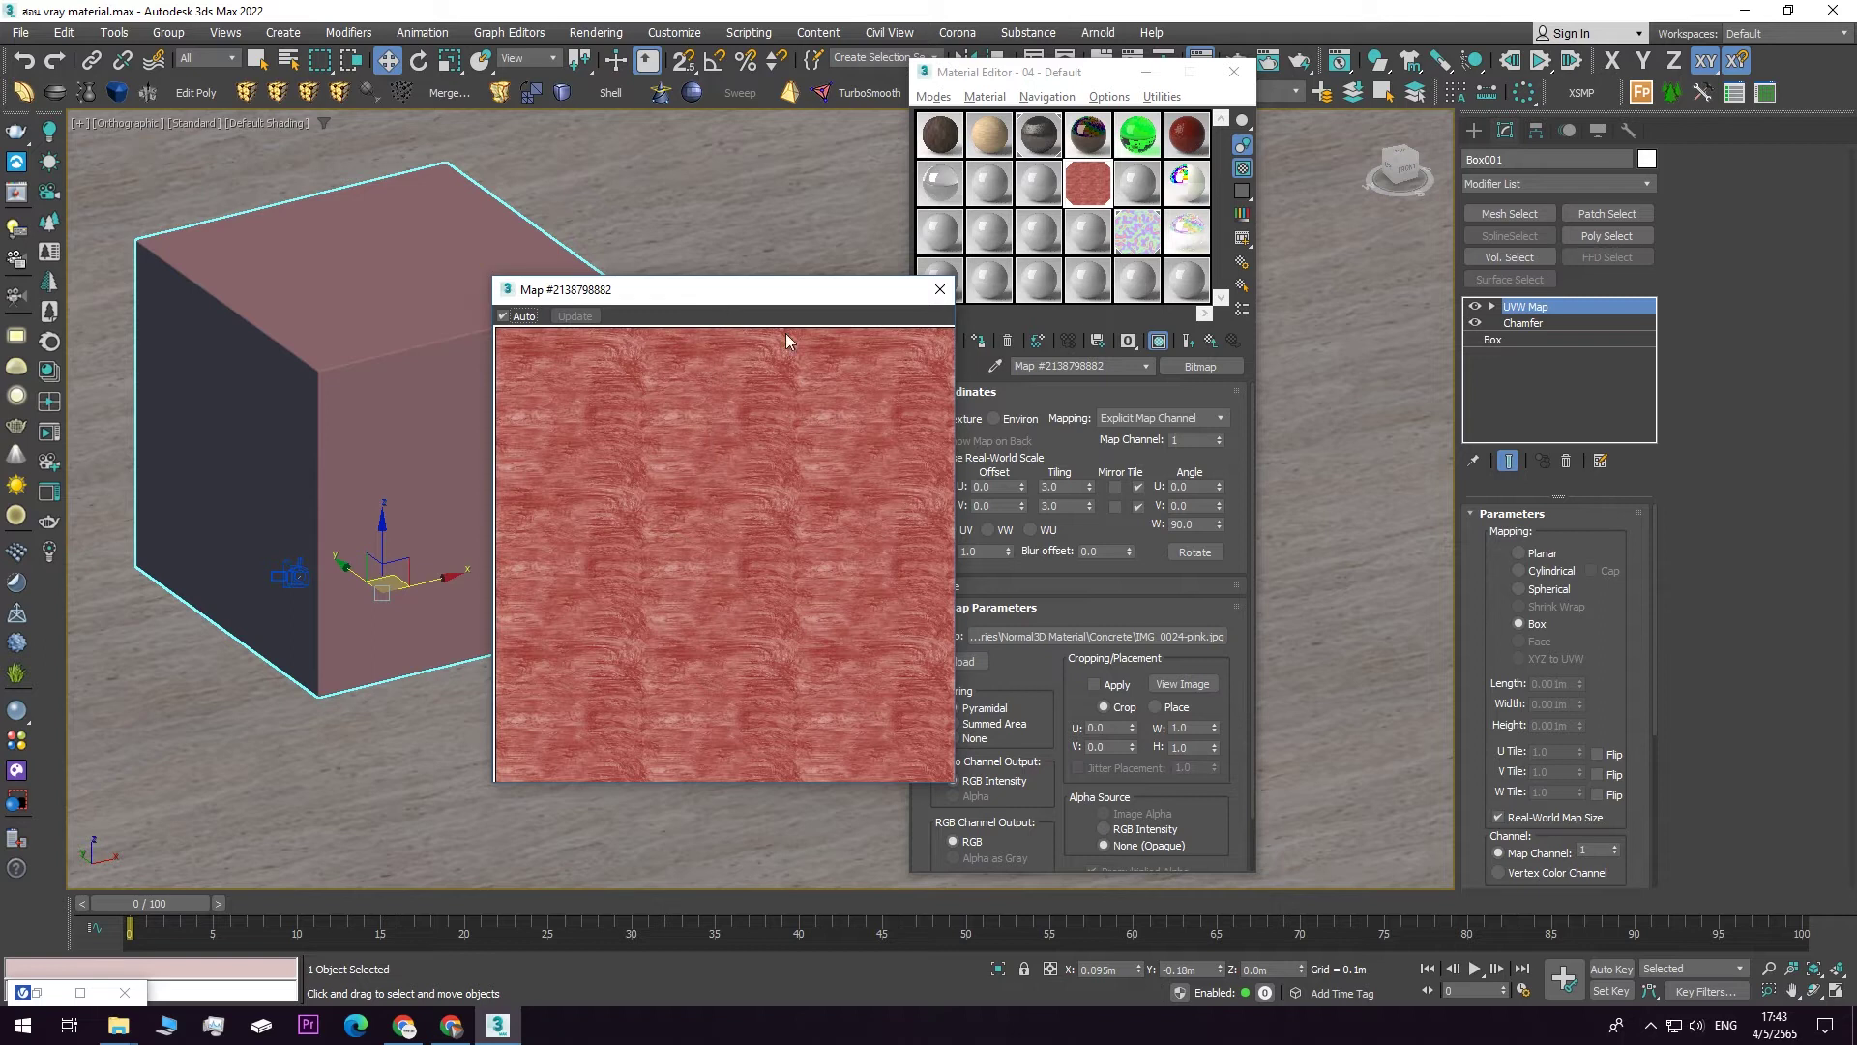
pyautogui.moveTo(766, 303); pyautogui.dragTo(665, 344)
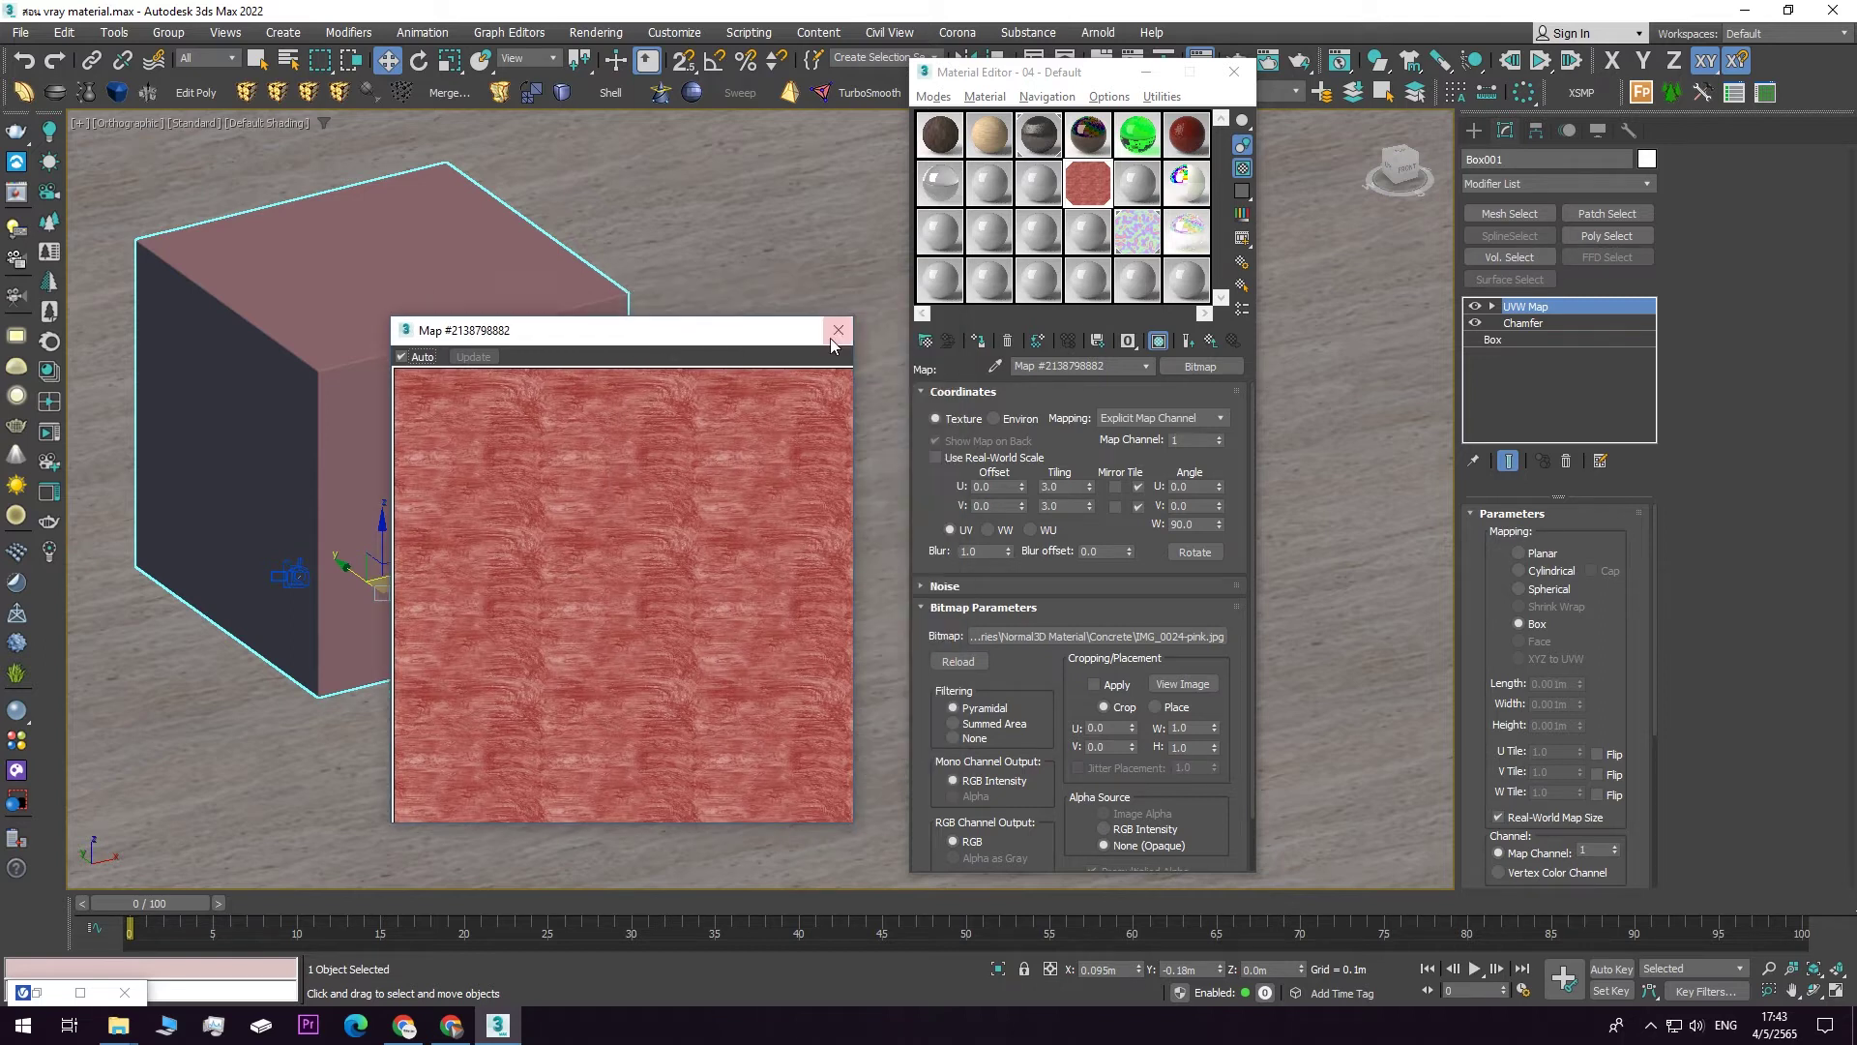
# - Close the enlarged map preview and turn off Real-World Map Size in the box's UVW Map modifier
pyautogui.click(838, 330)
pyautogui.click(1500, 818)
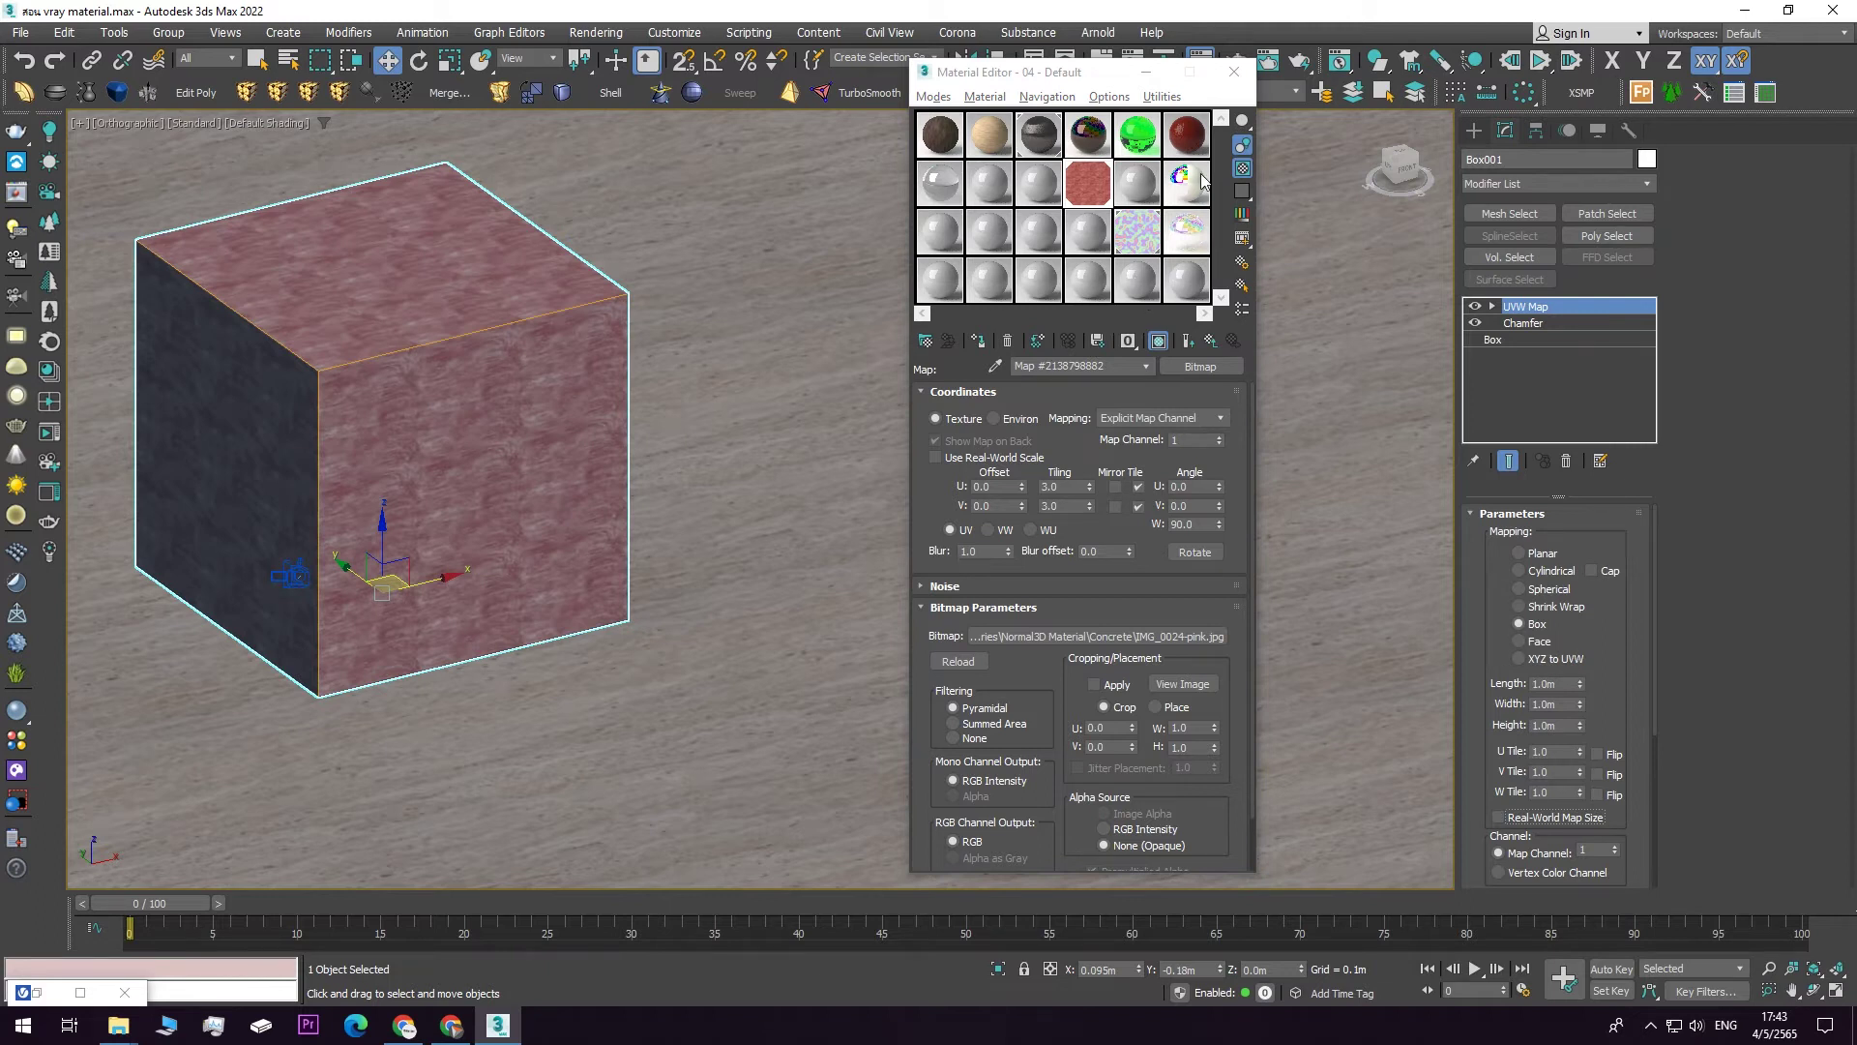
pyautogui.scroll(3, 689, 411)
pyautogui.scroll(-3, 494, 547)
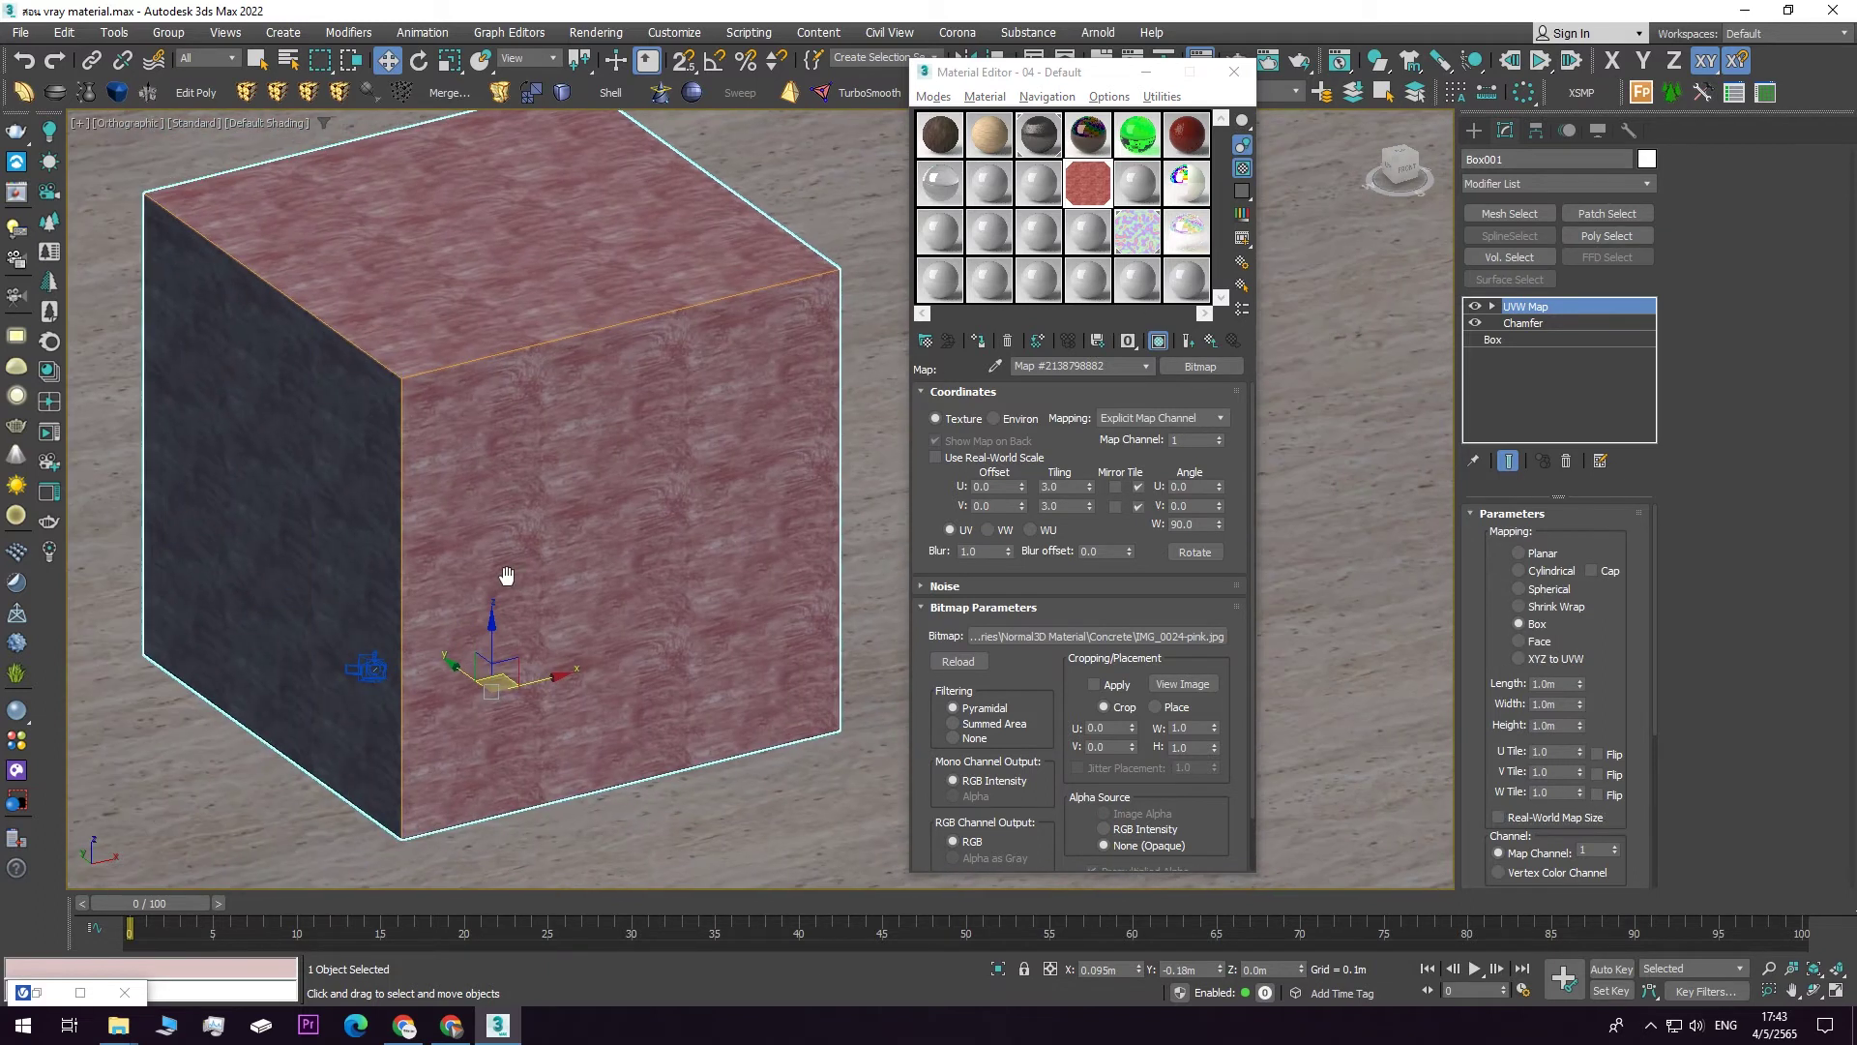
pyautogui.scroll(-3, 361, 456)
pyautogui.moveTo(543, 526); pyautogui.dragTo(537, 519, button='middle')
pyautogui.scroll(2, 606, 511)
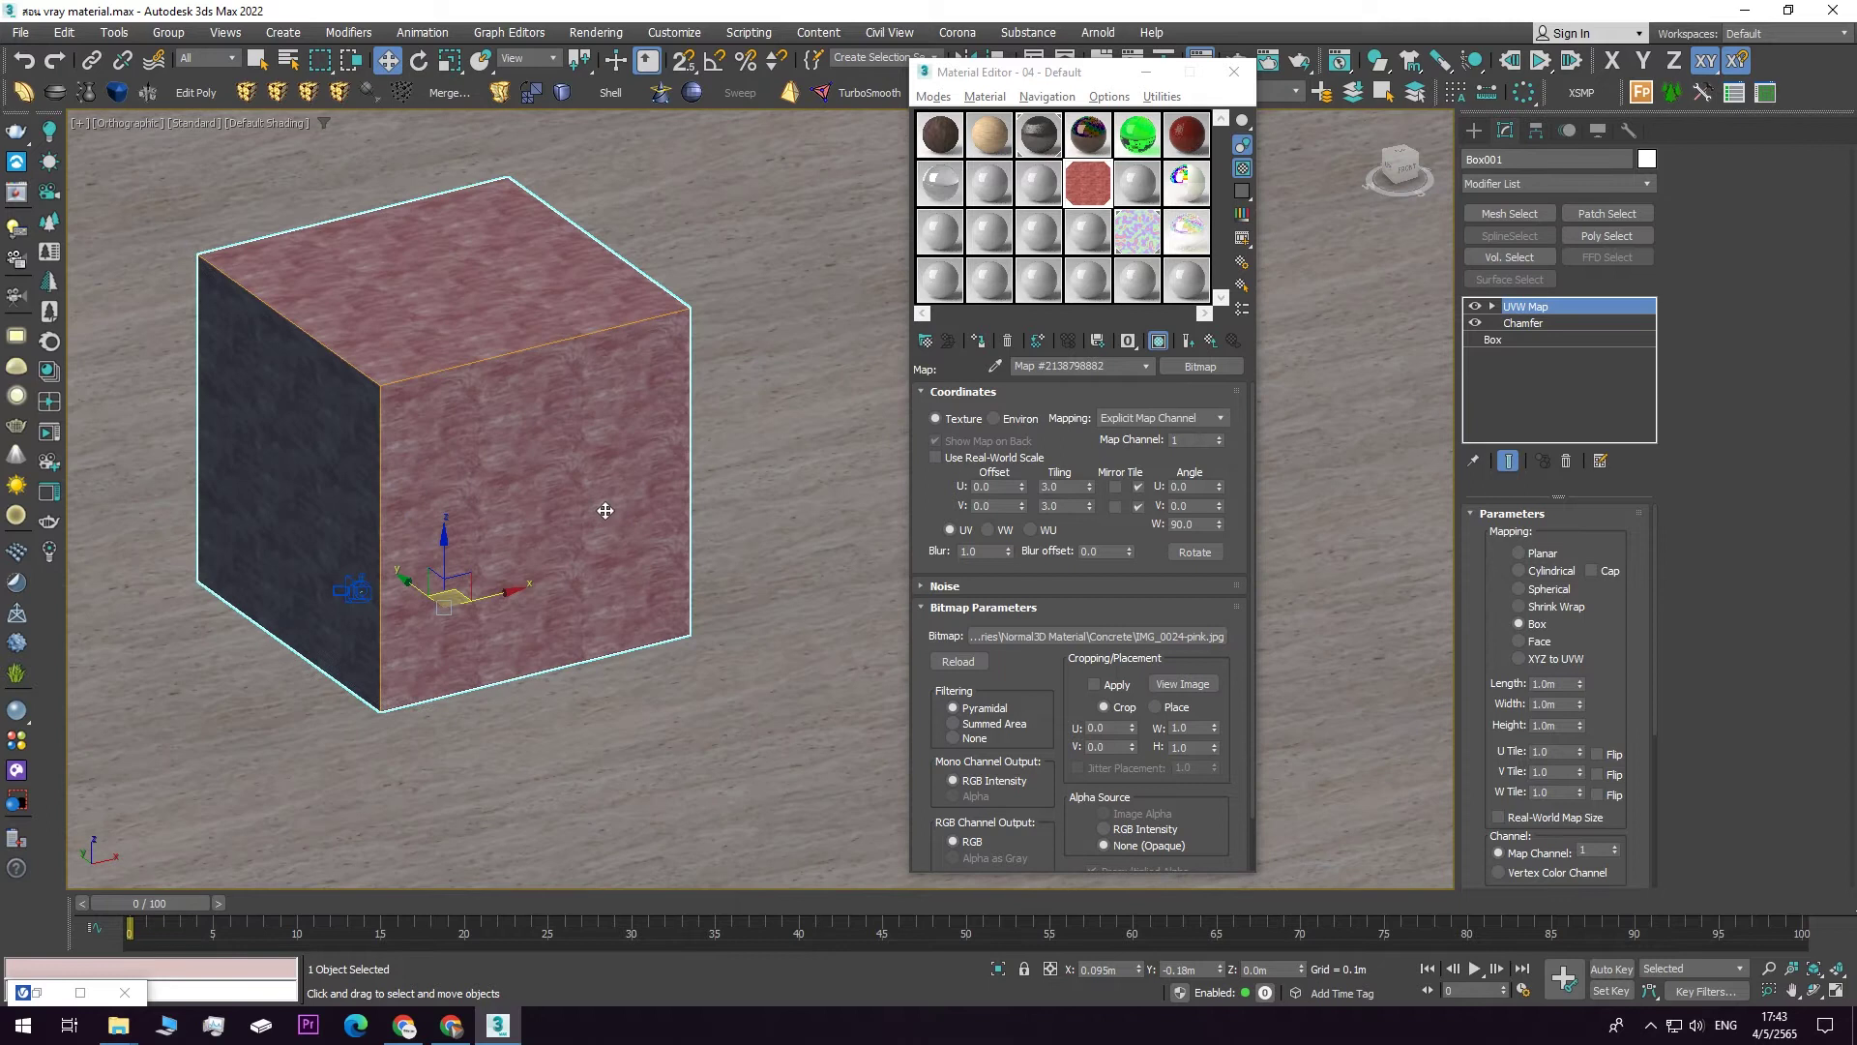
# - Copy the pink concrete material into the adjacent empty sample slot and show its top-level parameters
pyautogui.click(1043, 188)
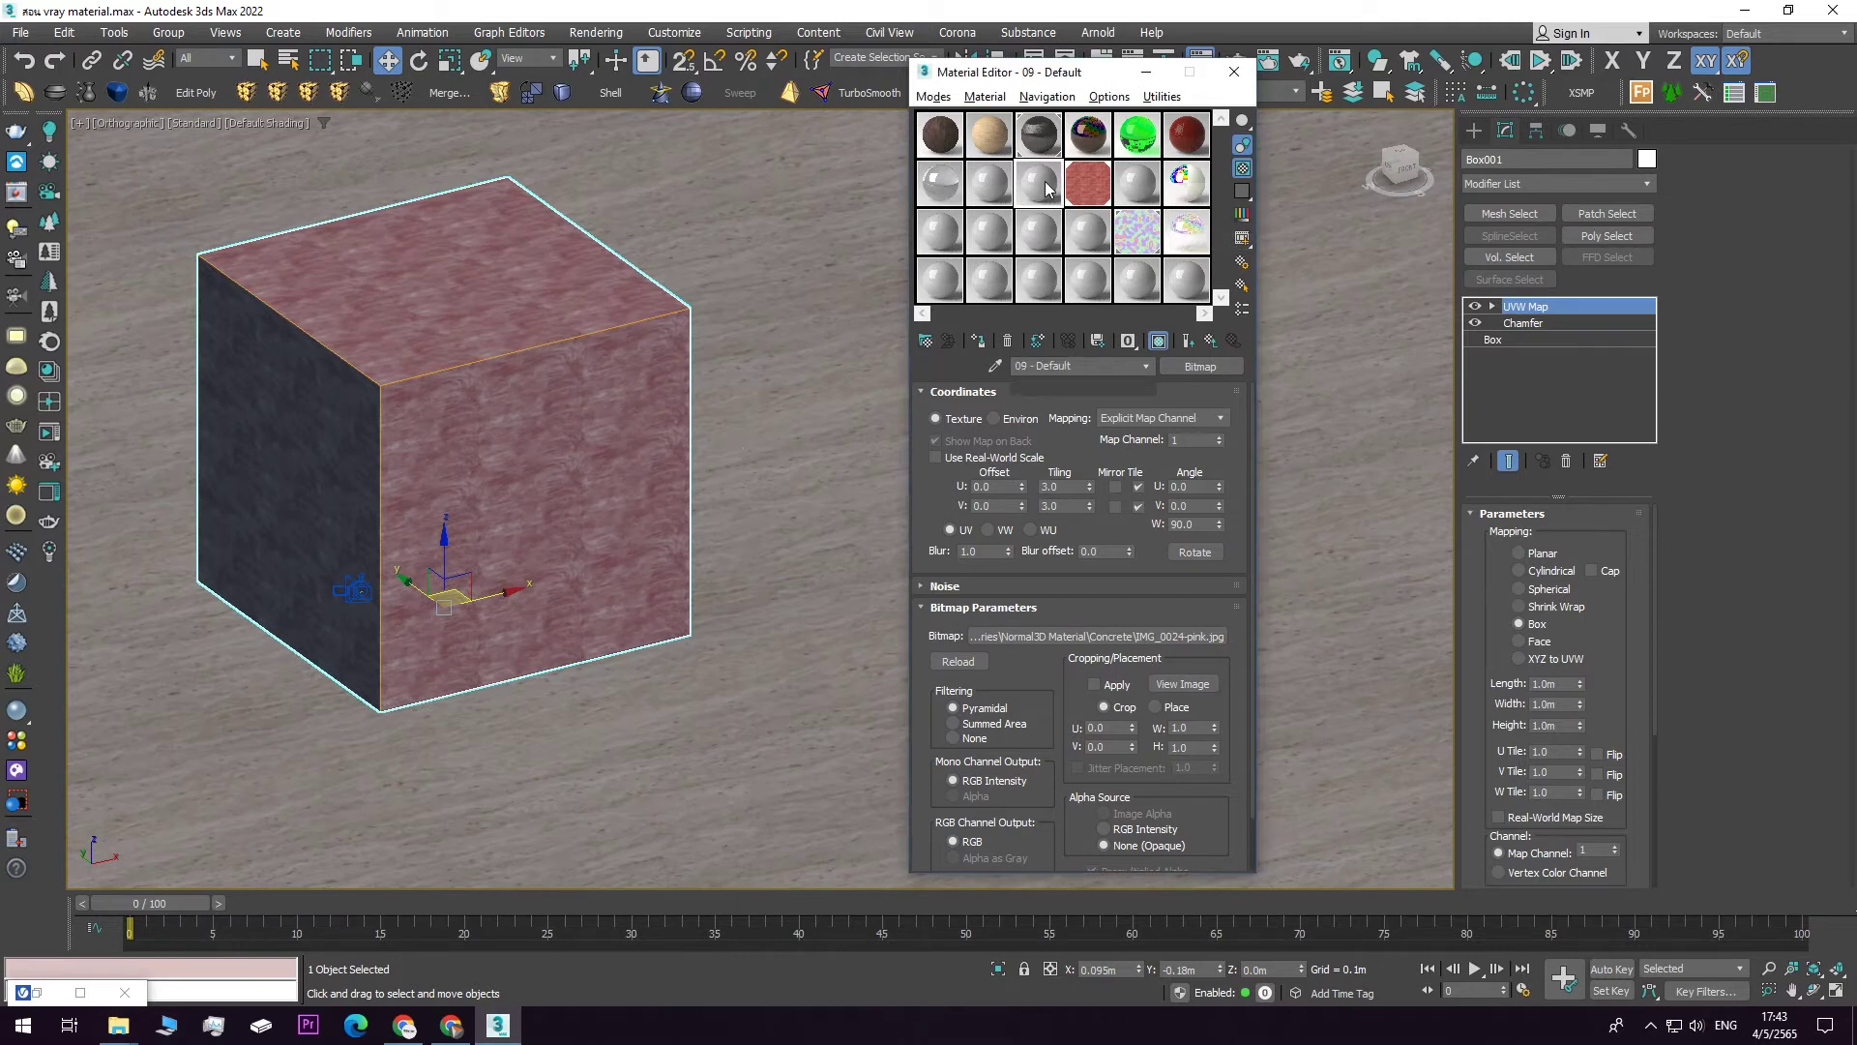
pyautogui.click(1090, 193)
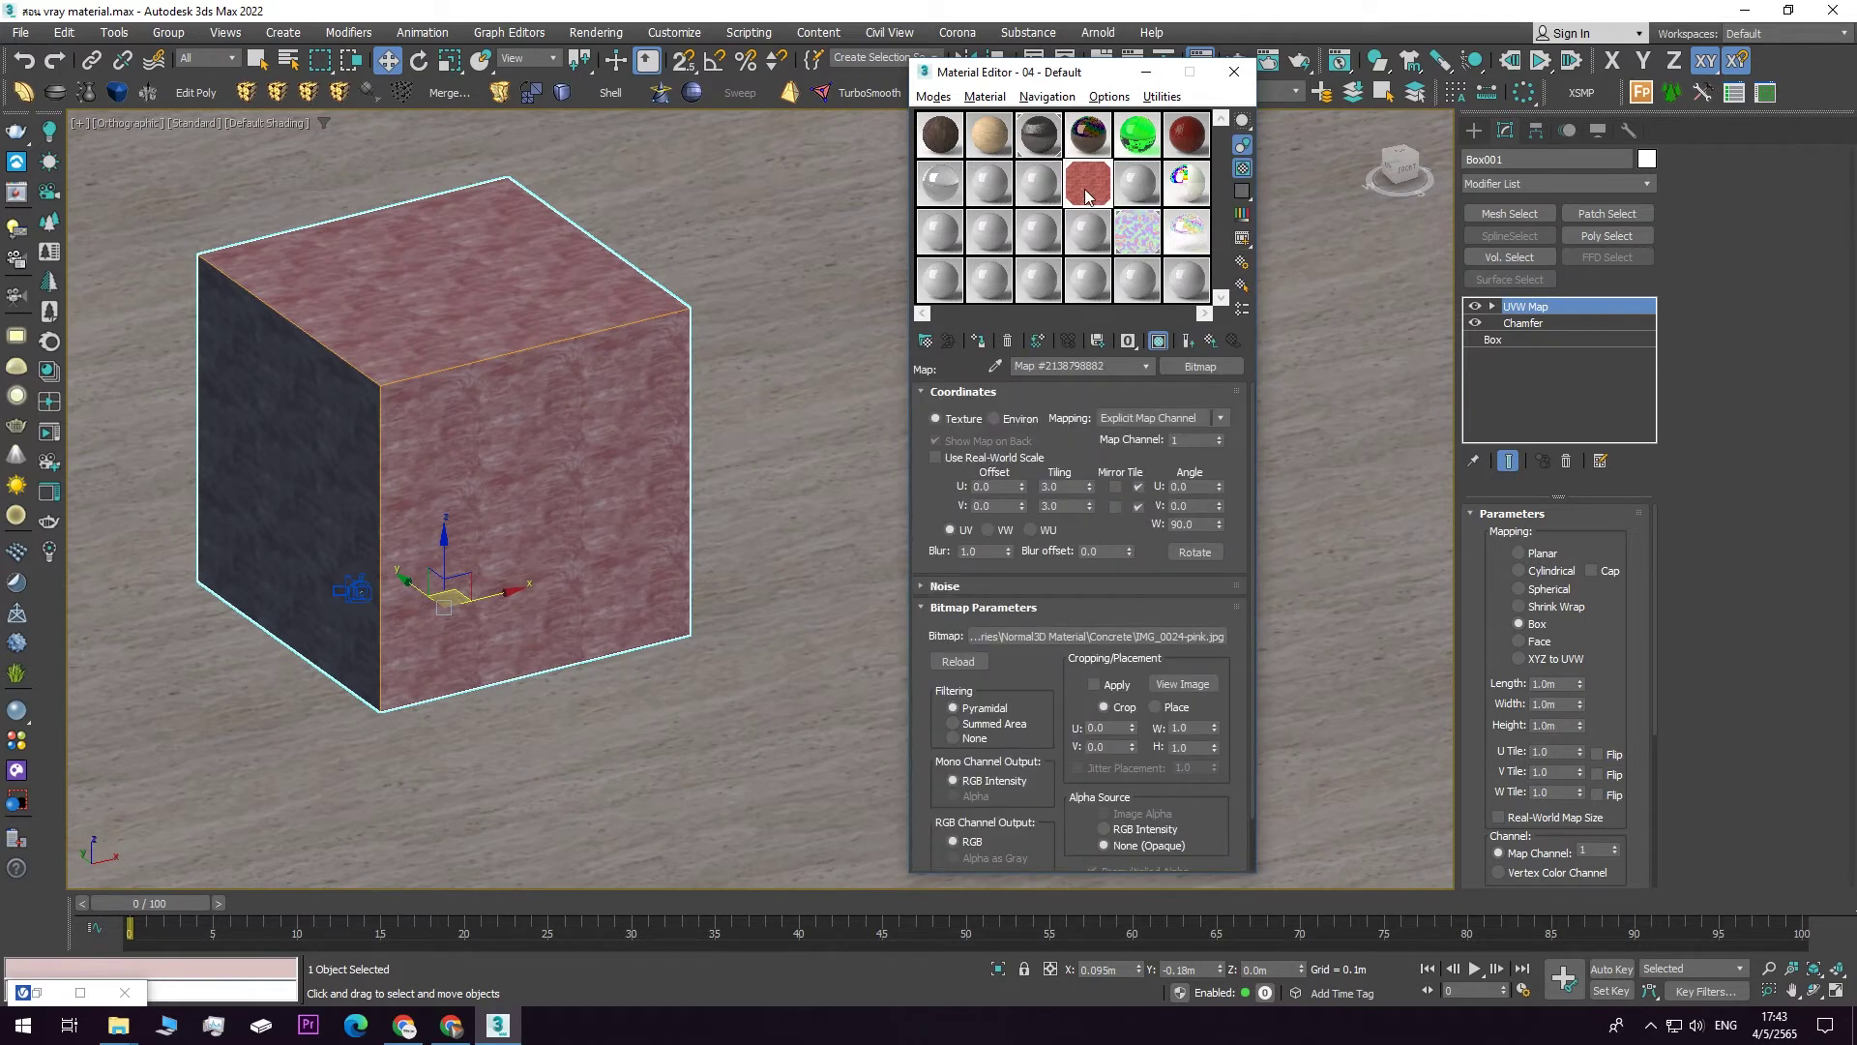
pyautogui.moveTo(1084, 184); pyautogui.dragTo(1136, 184)
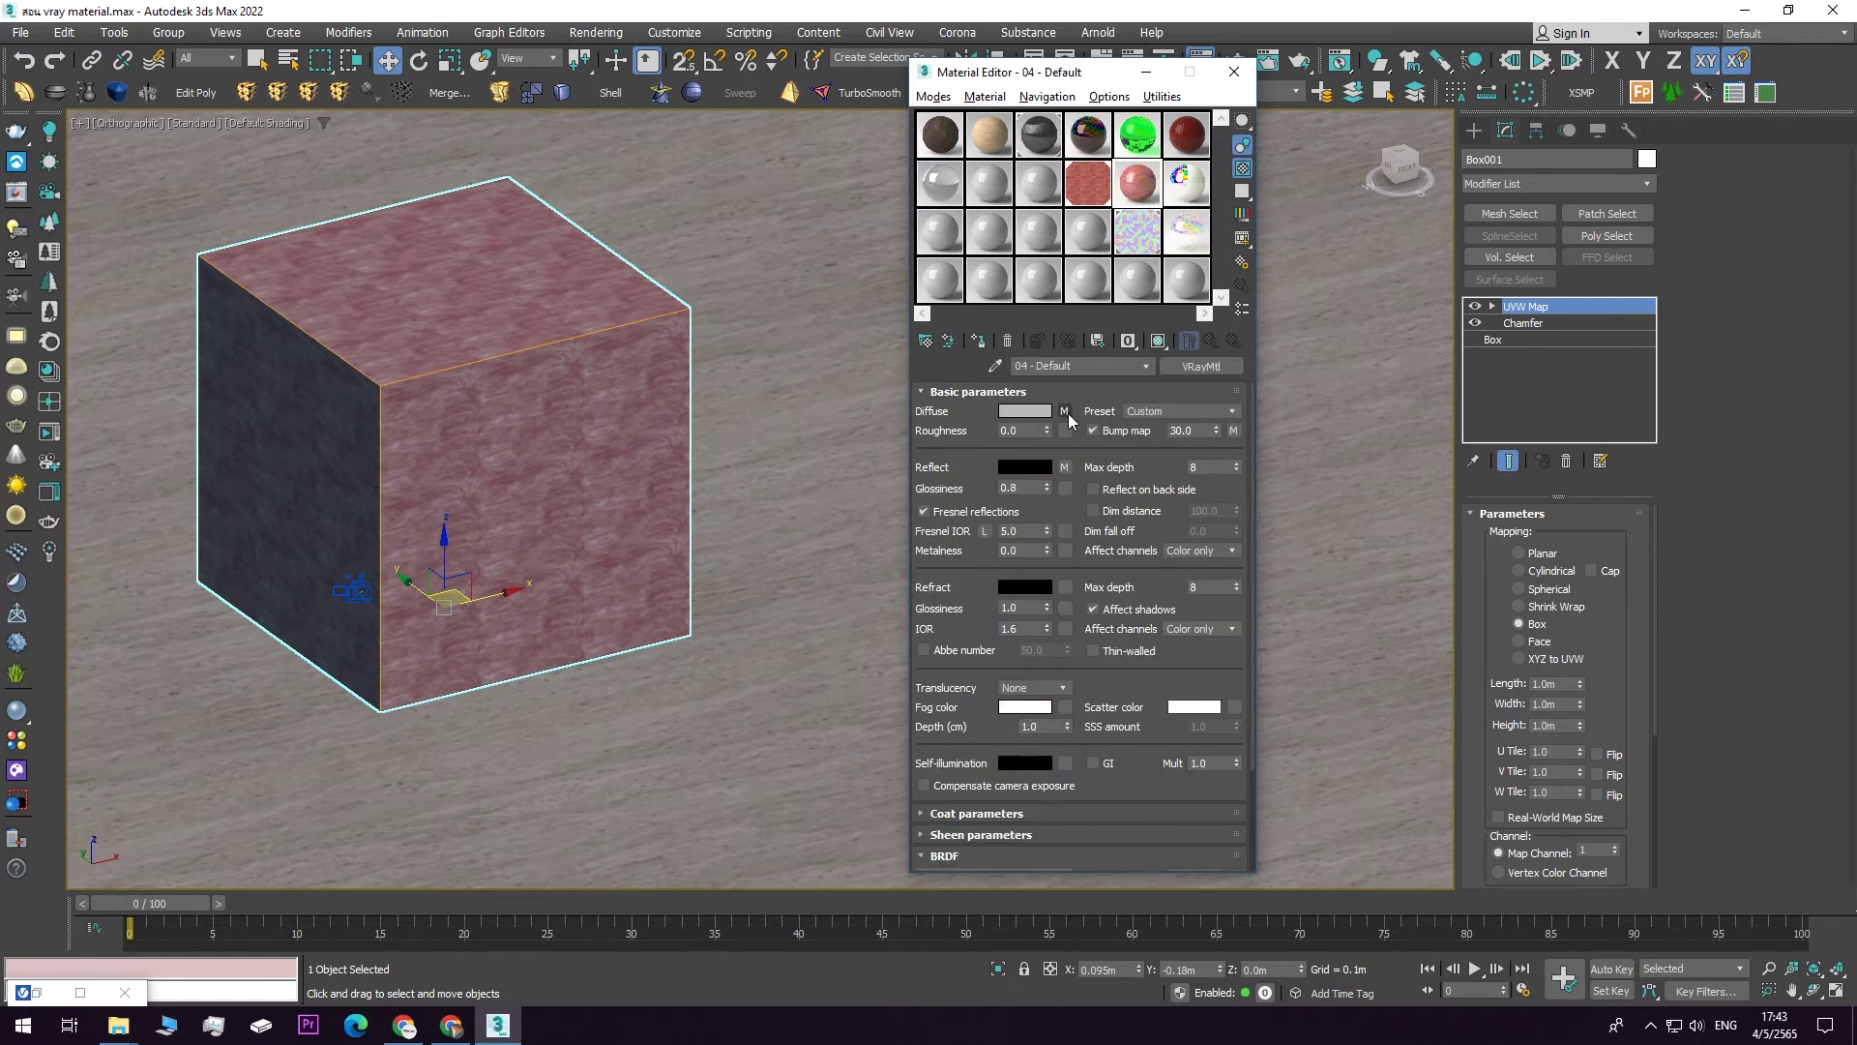
pyautogui.moveTo(654, 437); pyautogui.dragTo(613, 470, button='middle')
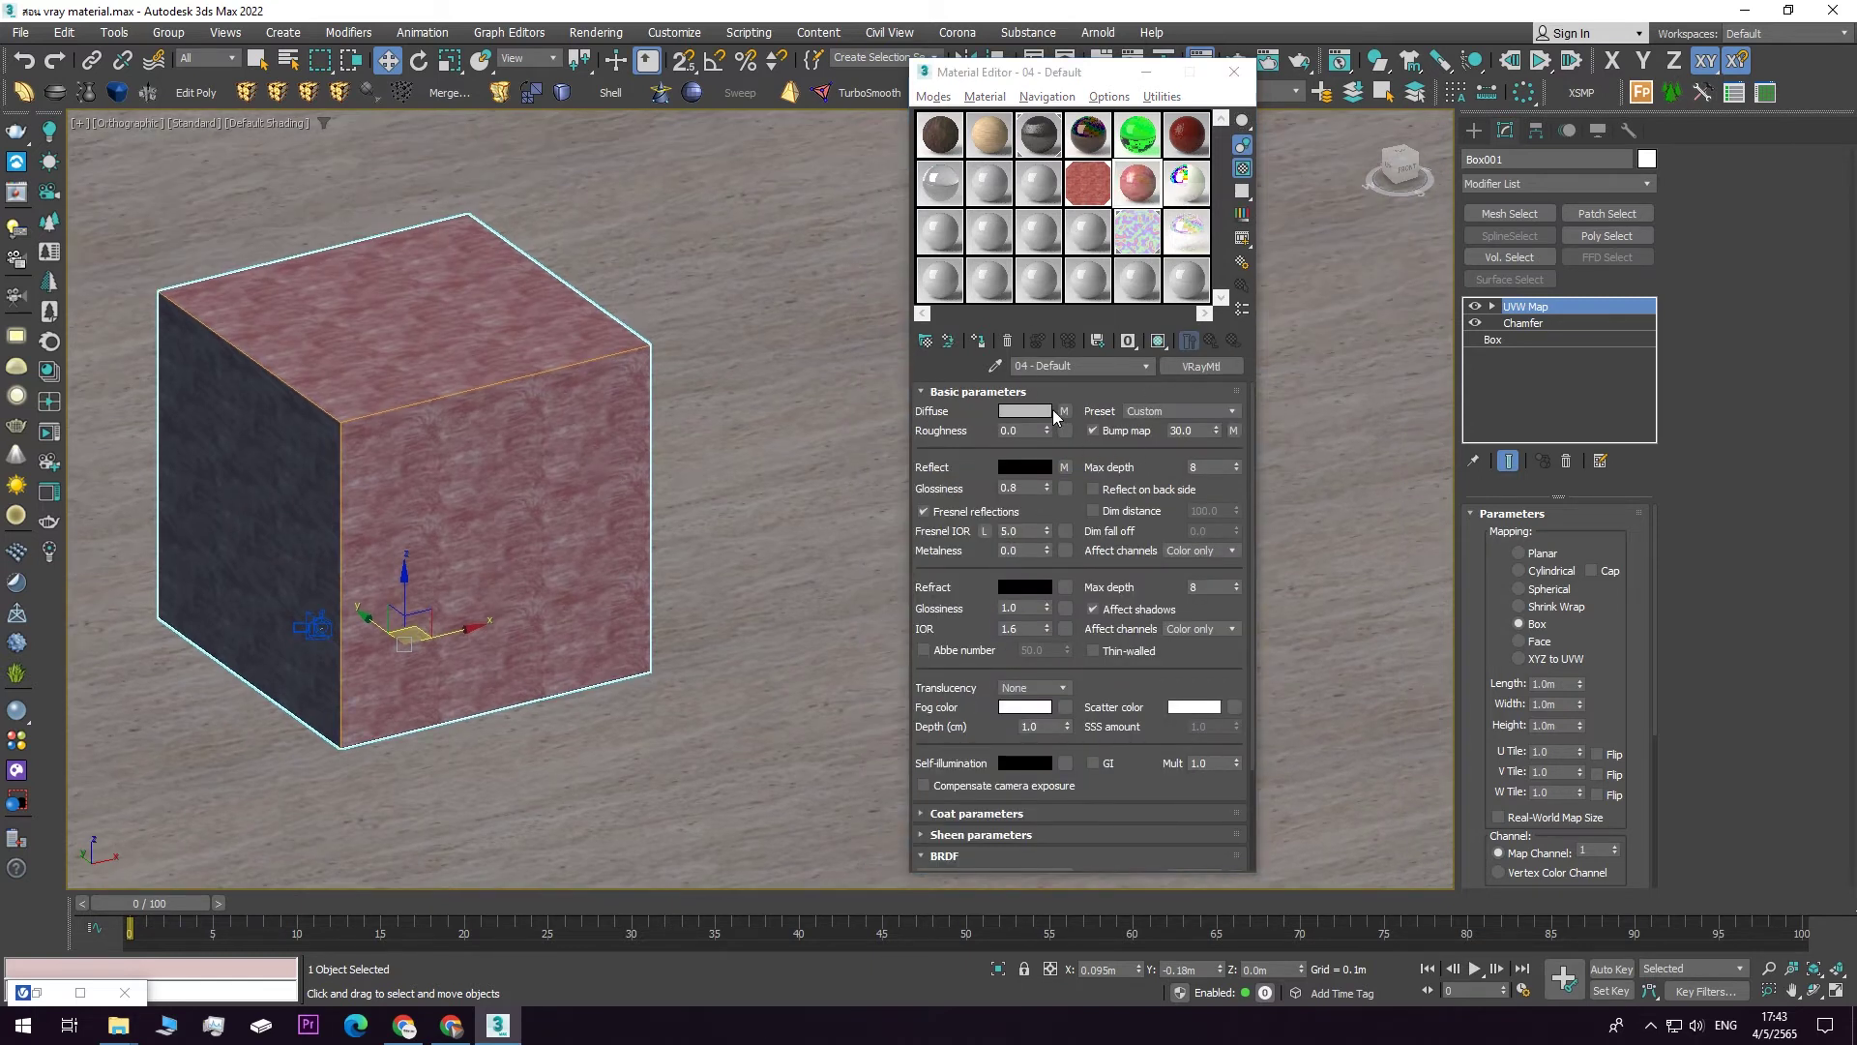
pyautogui.moveTo(704, 695); pyautogui.dragTo(736, 702, button='middle')
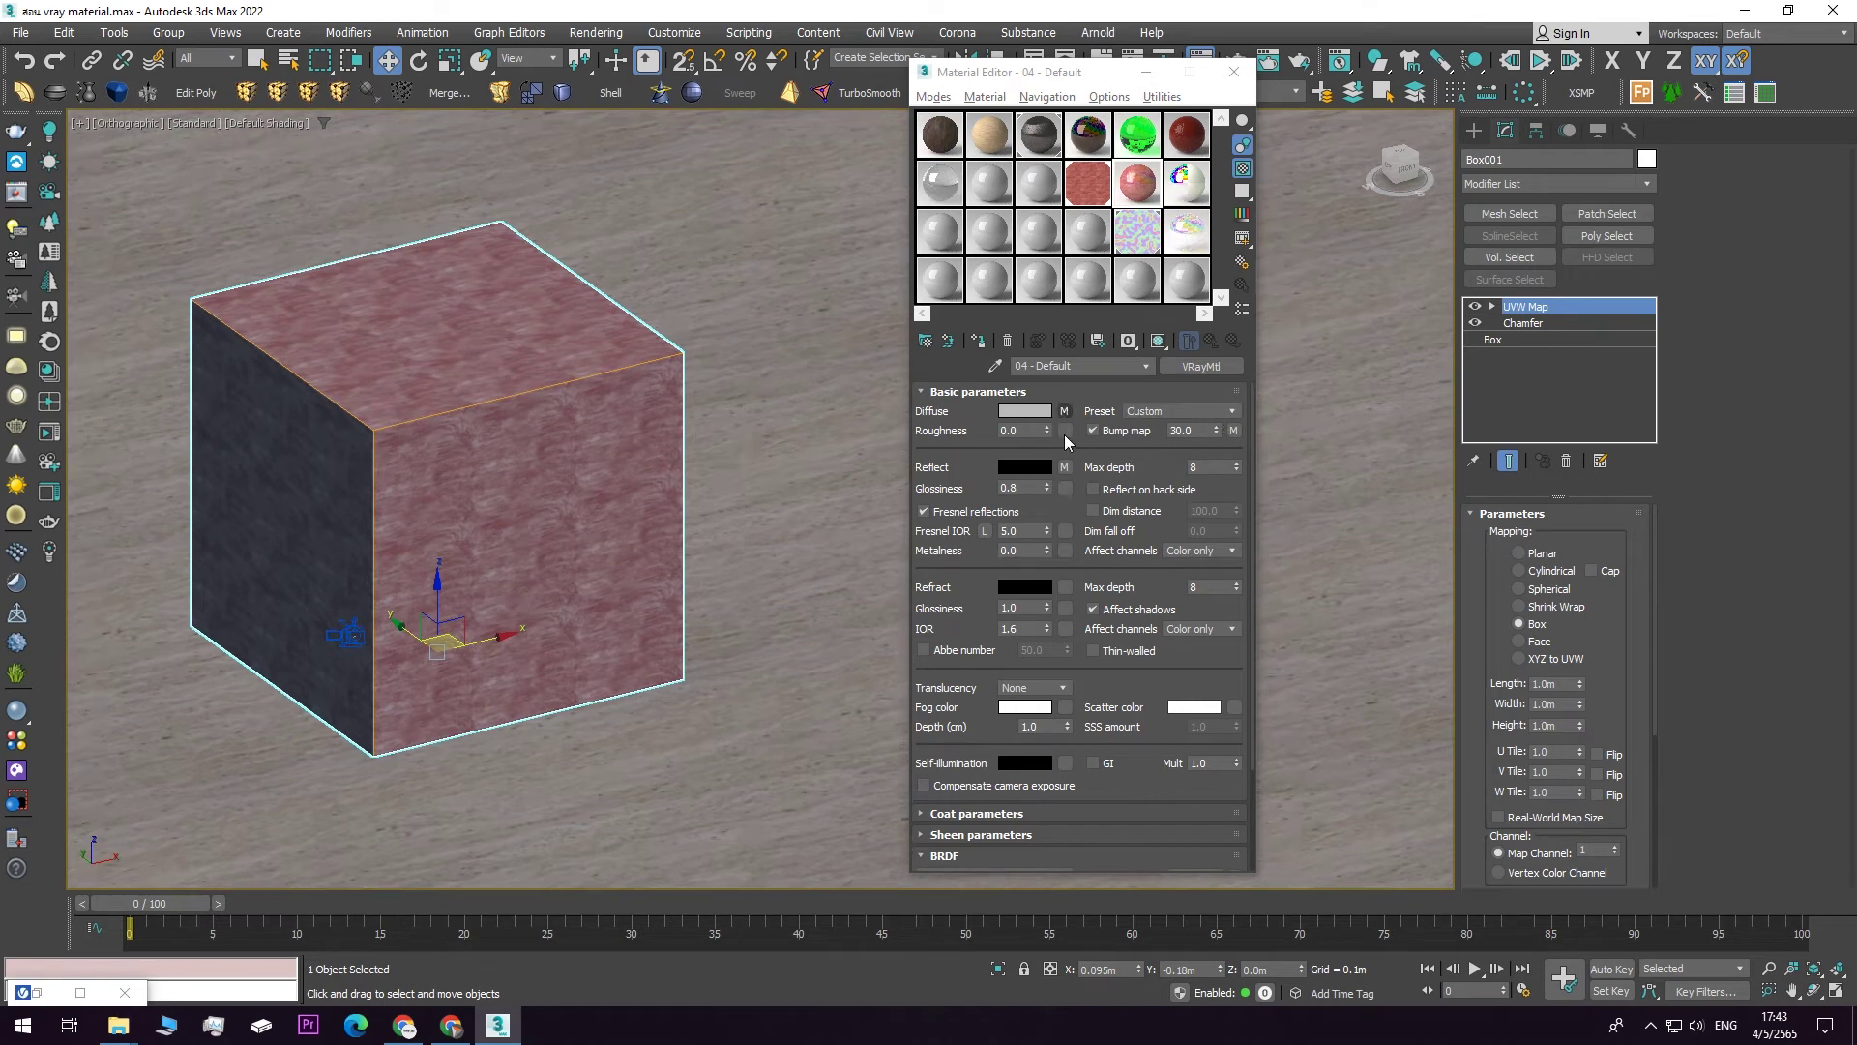
# - Replace the copied material's diffuse Color Correction with a VRayBitmap map
pyautogui.click(1069, 407)
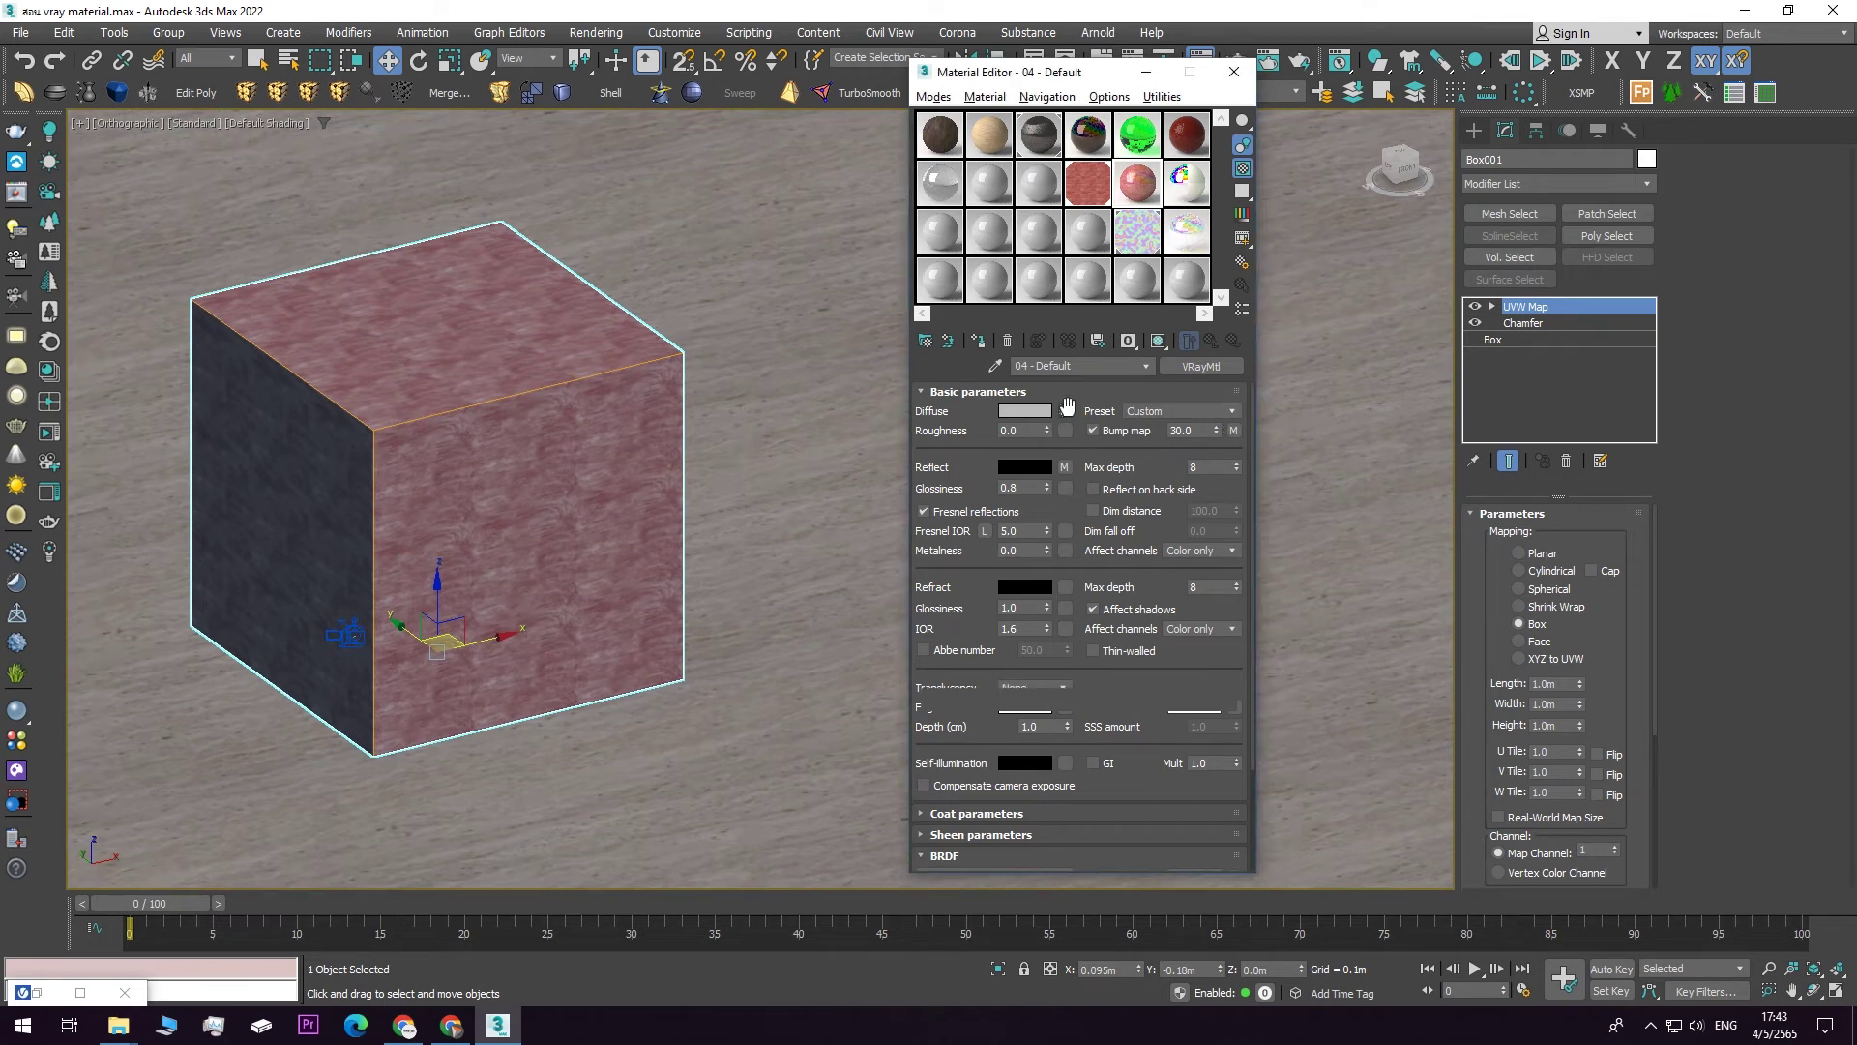
pyautogui.click(1196, 368)
pyautogui.scroll(-5, 1072, 600)
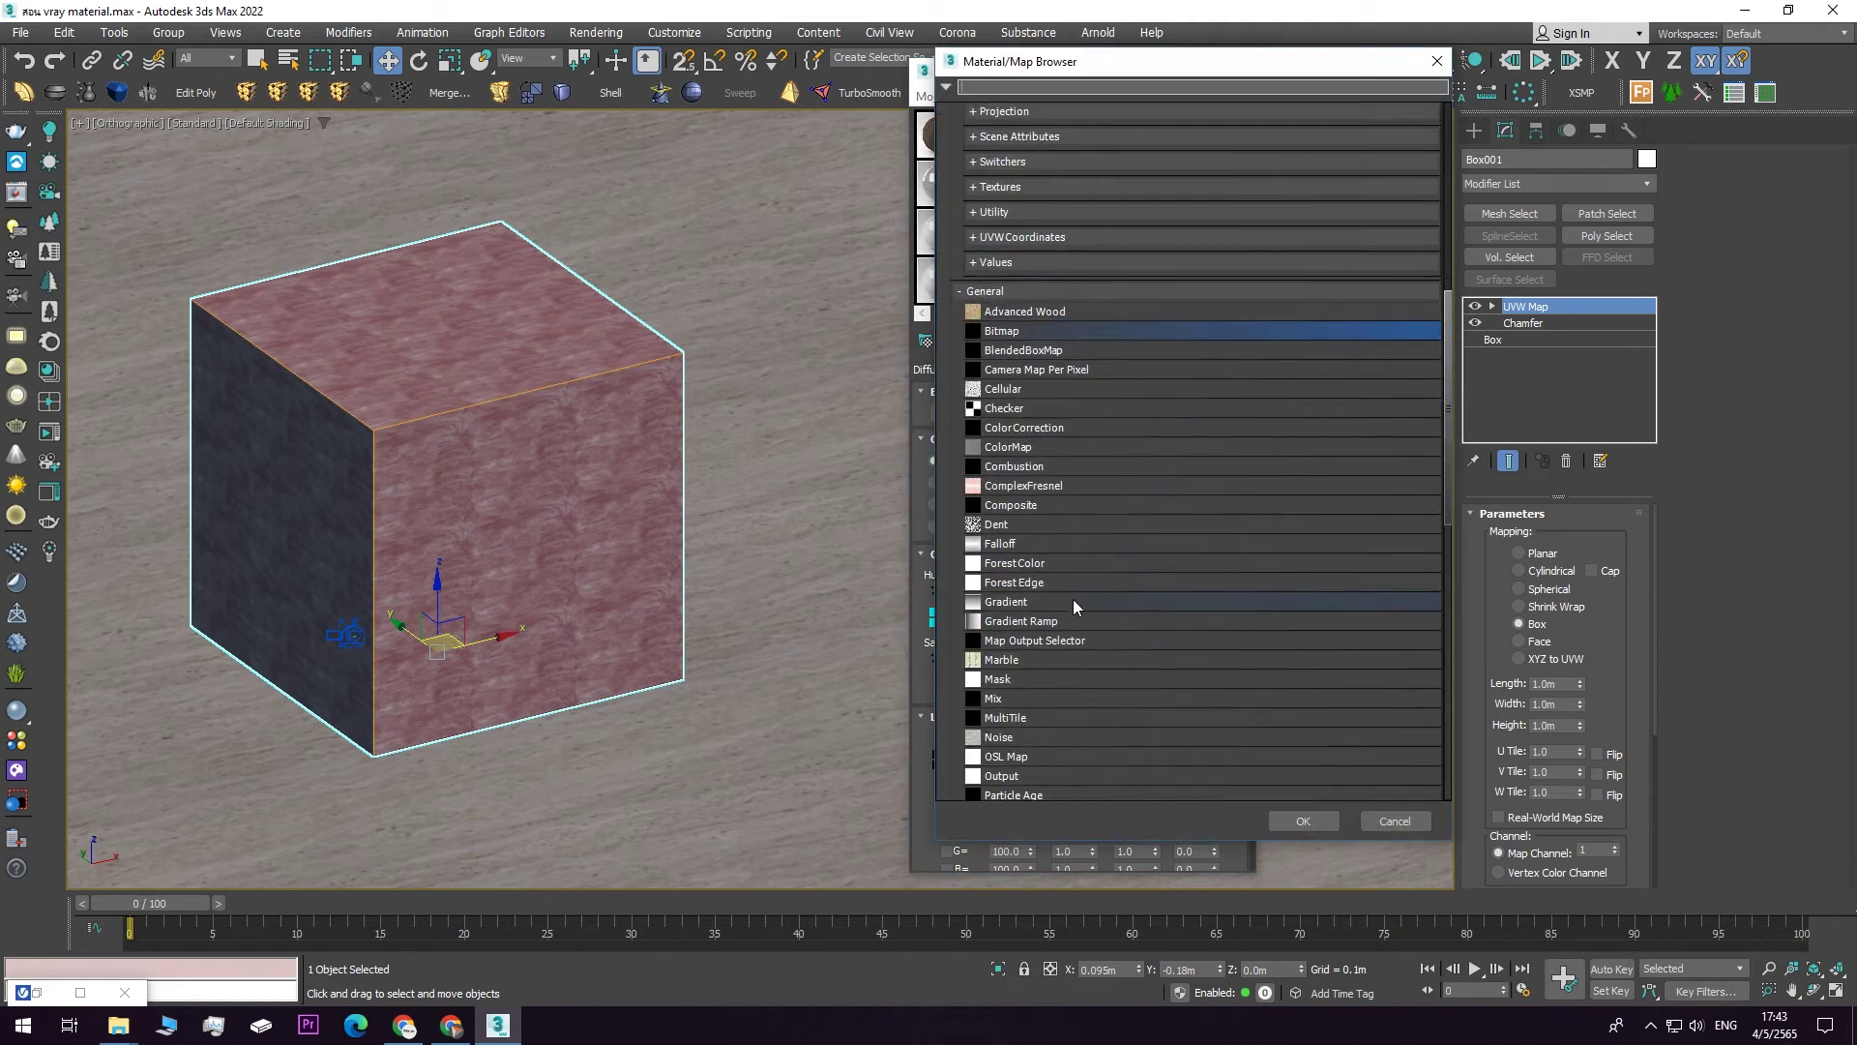
pyautogui.scroll(-5, 1068, 600)
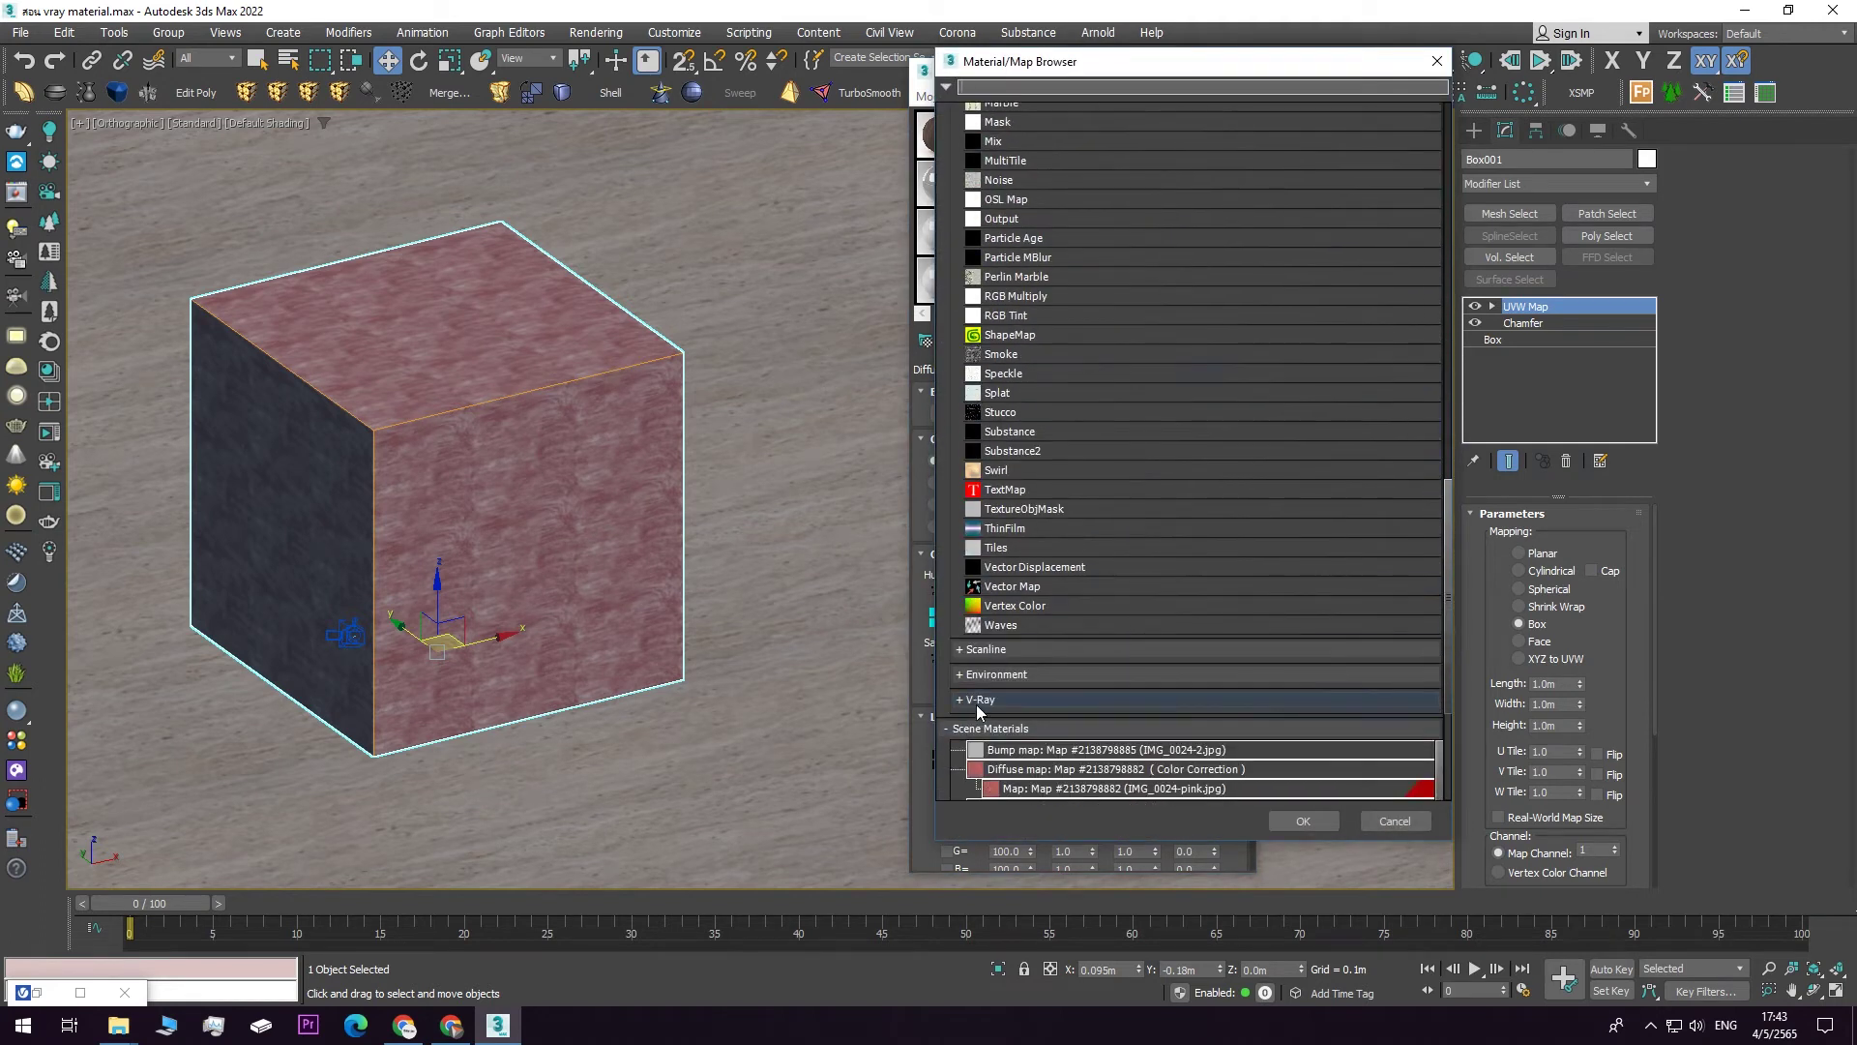
pyautogui.click(979, 699)
pyautogui.scroll(-2, 1049, 546)
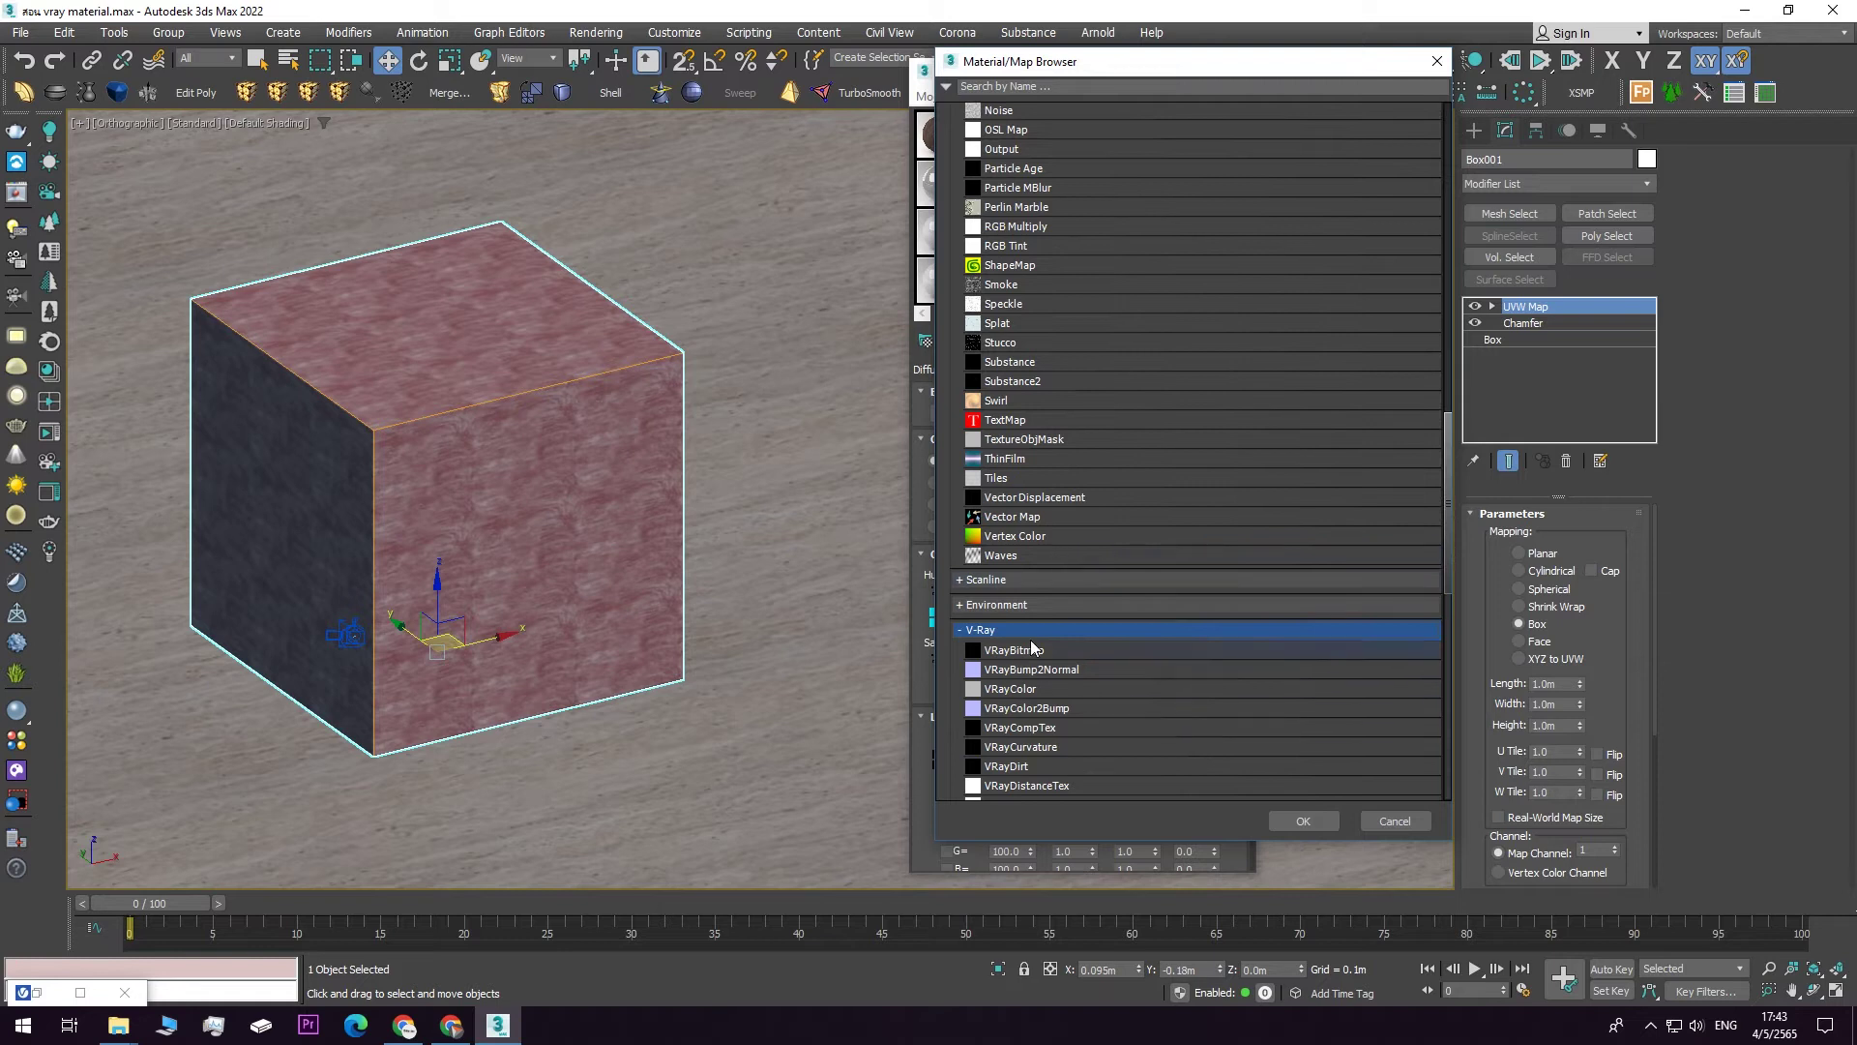
pyautogui.doubleClick(1016, 651)
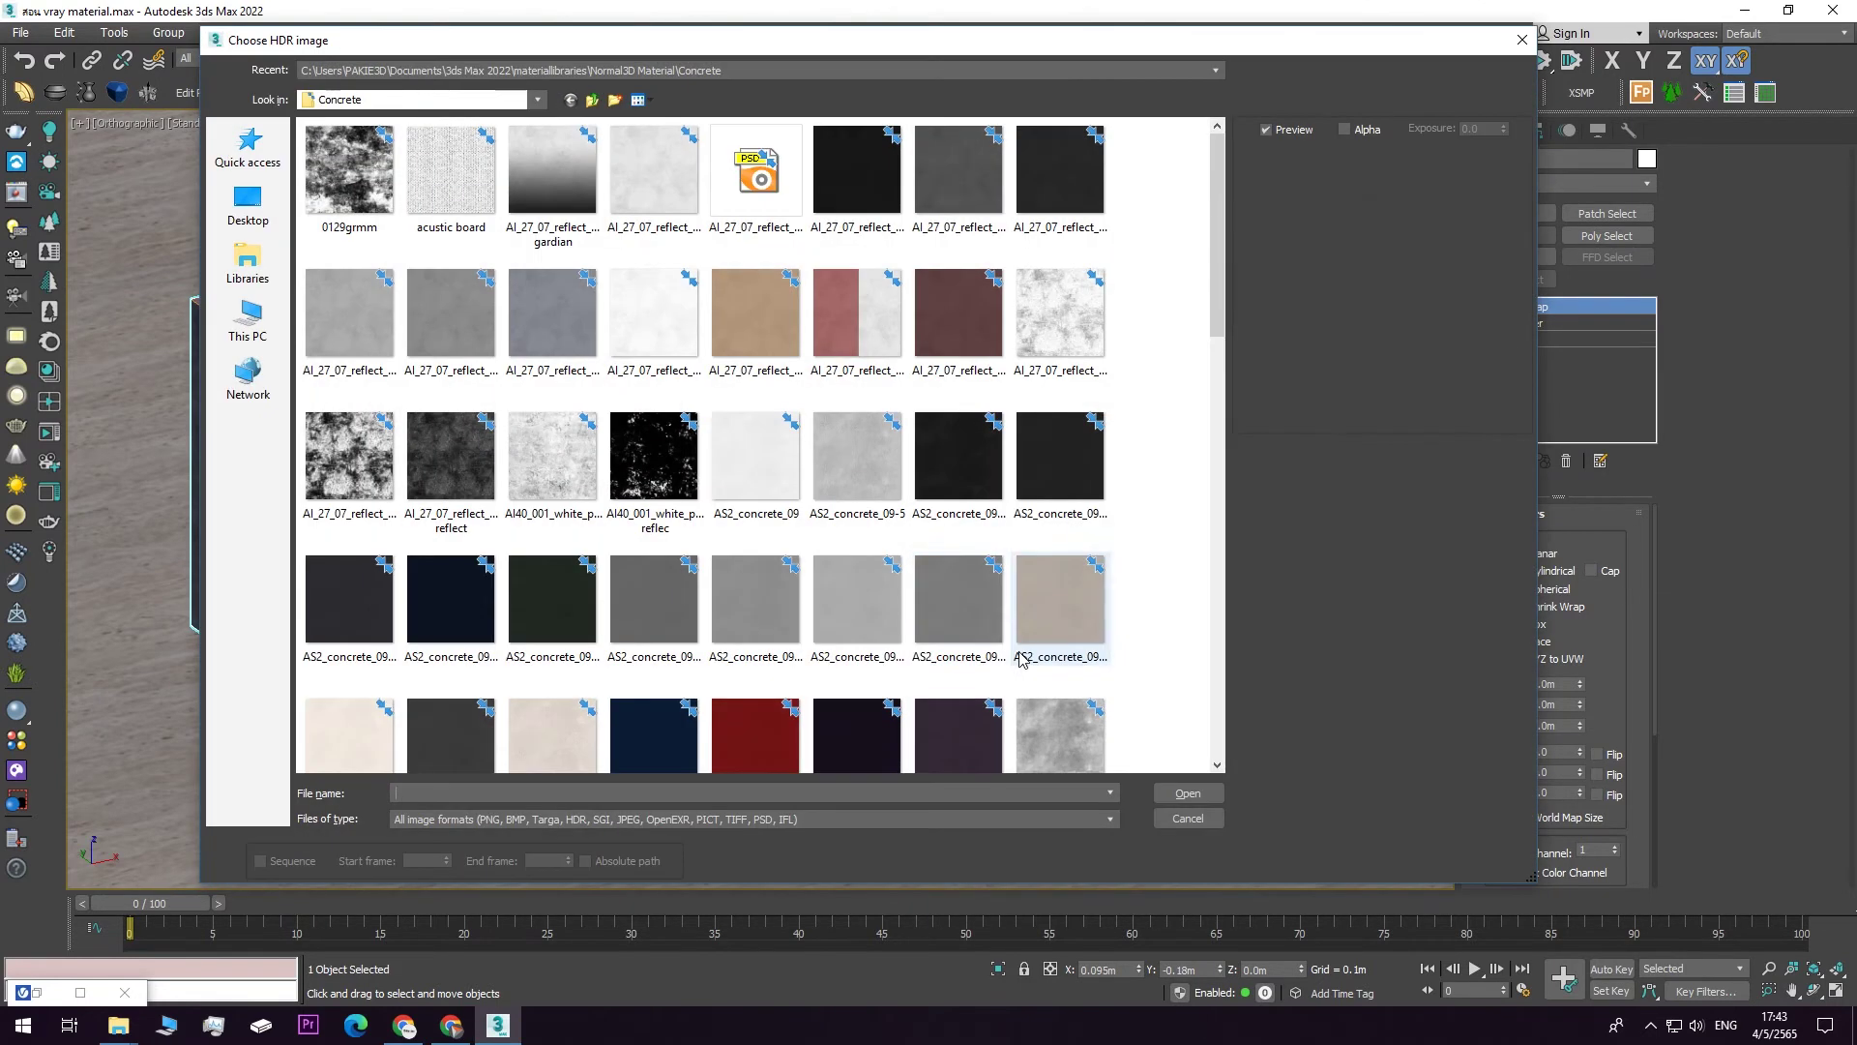
# - Load the IMG_0024-pink image into the diffuse VRayBitmap, accepting the option to keep the old map as a sub-map
pyautogui.moveTo(1218, 254); pyautogui.dragTo(1231, 683)
pyautogui.click(548, 290)
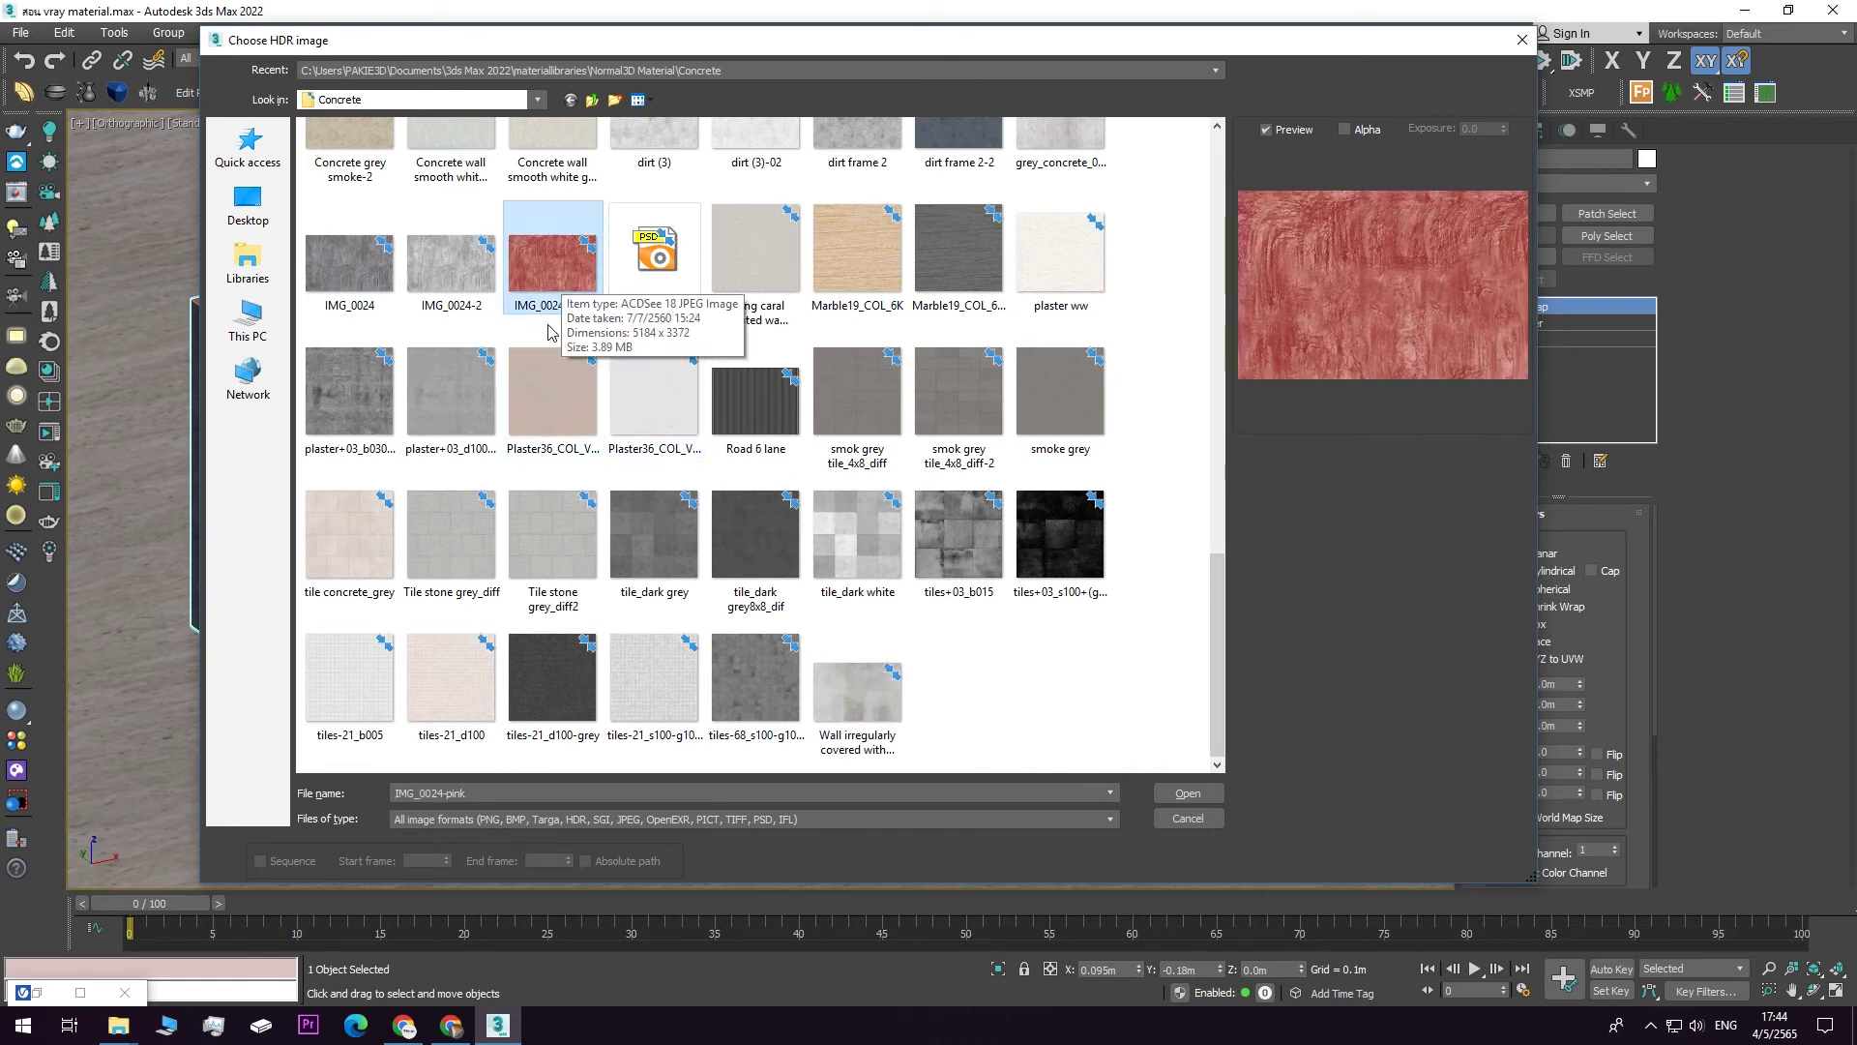
pyautogui.doubleClick(548, 291)
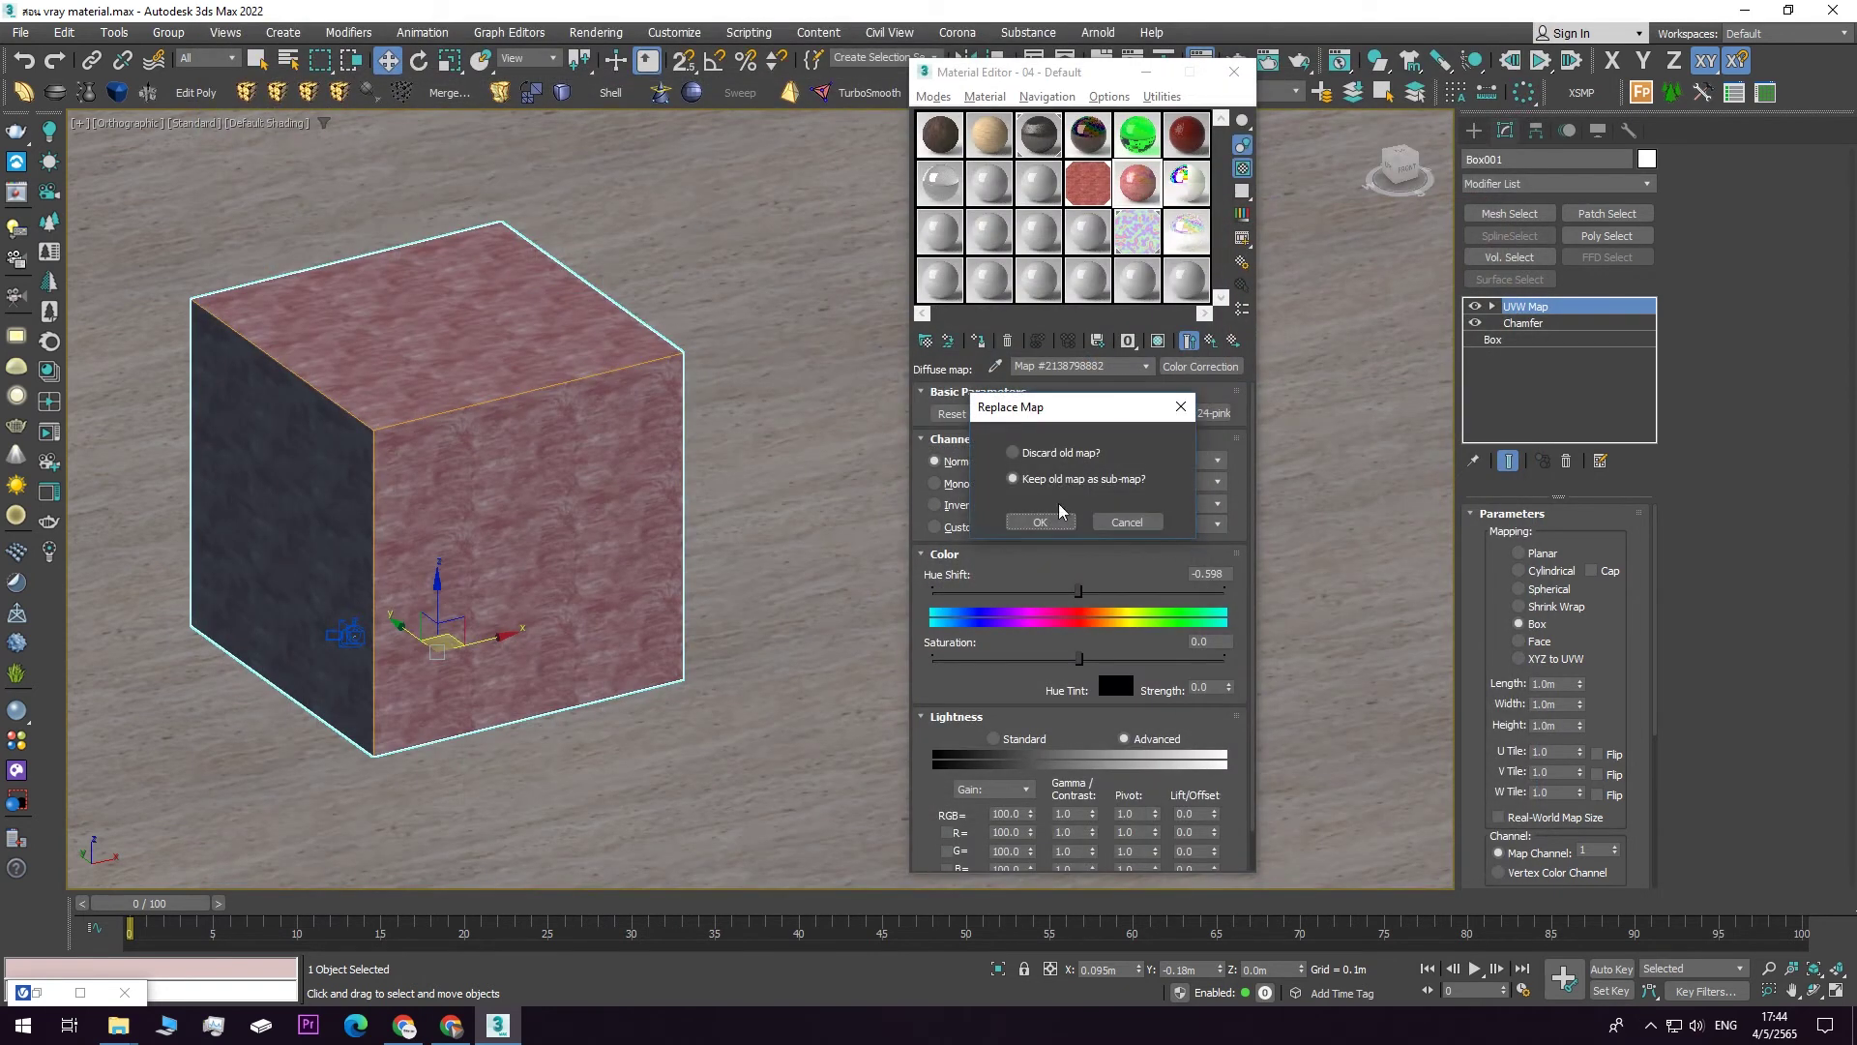
pyautogui.click(1038, 523)
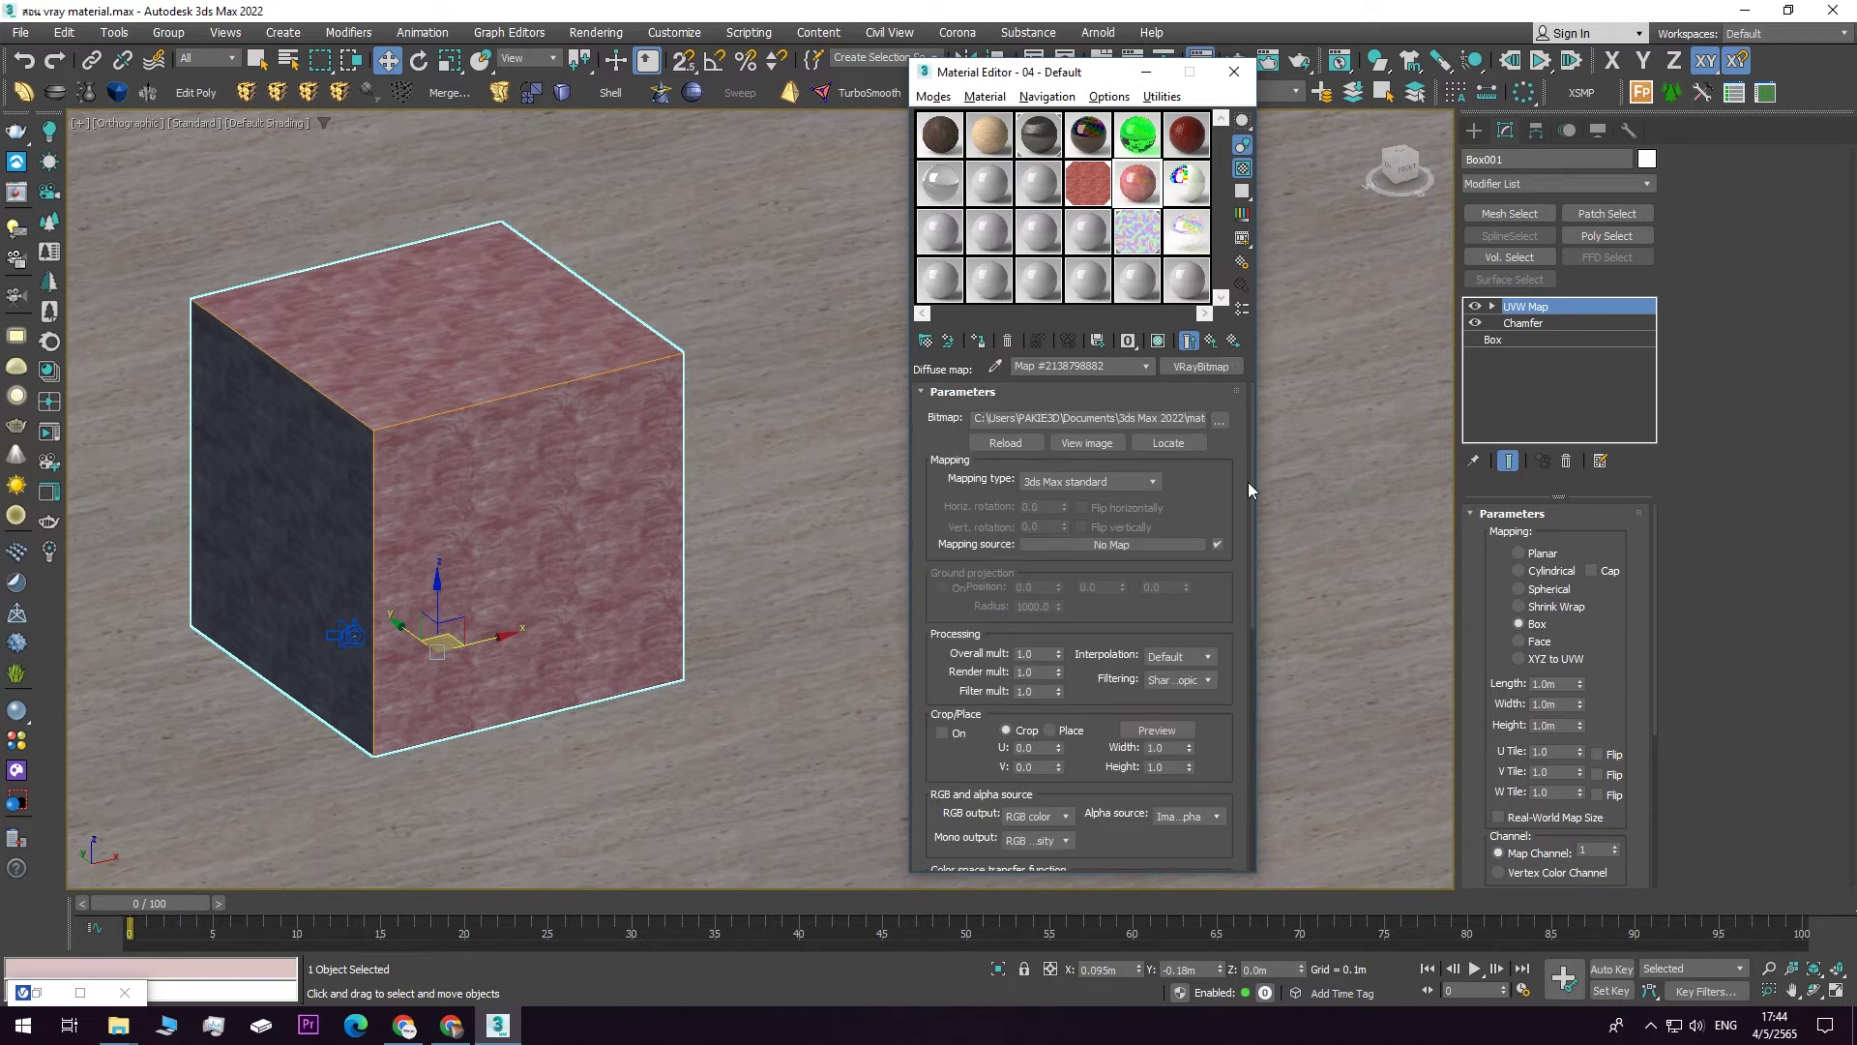
# - Examine the VRayBitmap's parameters and the copied material's enlarged preview, and return to the material level
pyautogui.scroll(-5, 1238, 726)
pyautogui.scroll(5, 1248, 522)
pyautogui.doubleClick(1141, 197)
pyautogui.moveTo(709, 319); pyautogui.dragTo(735, 194)
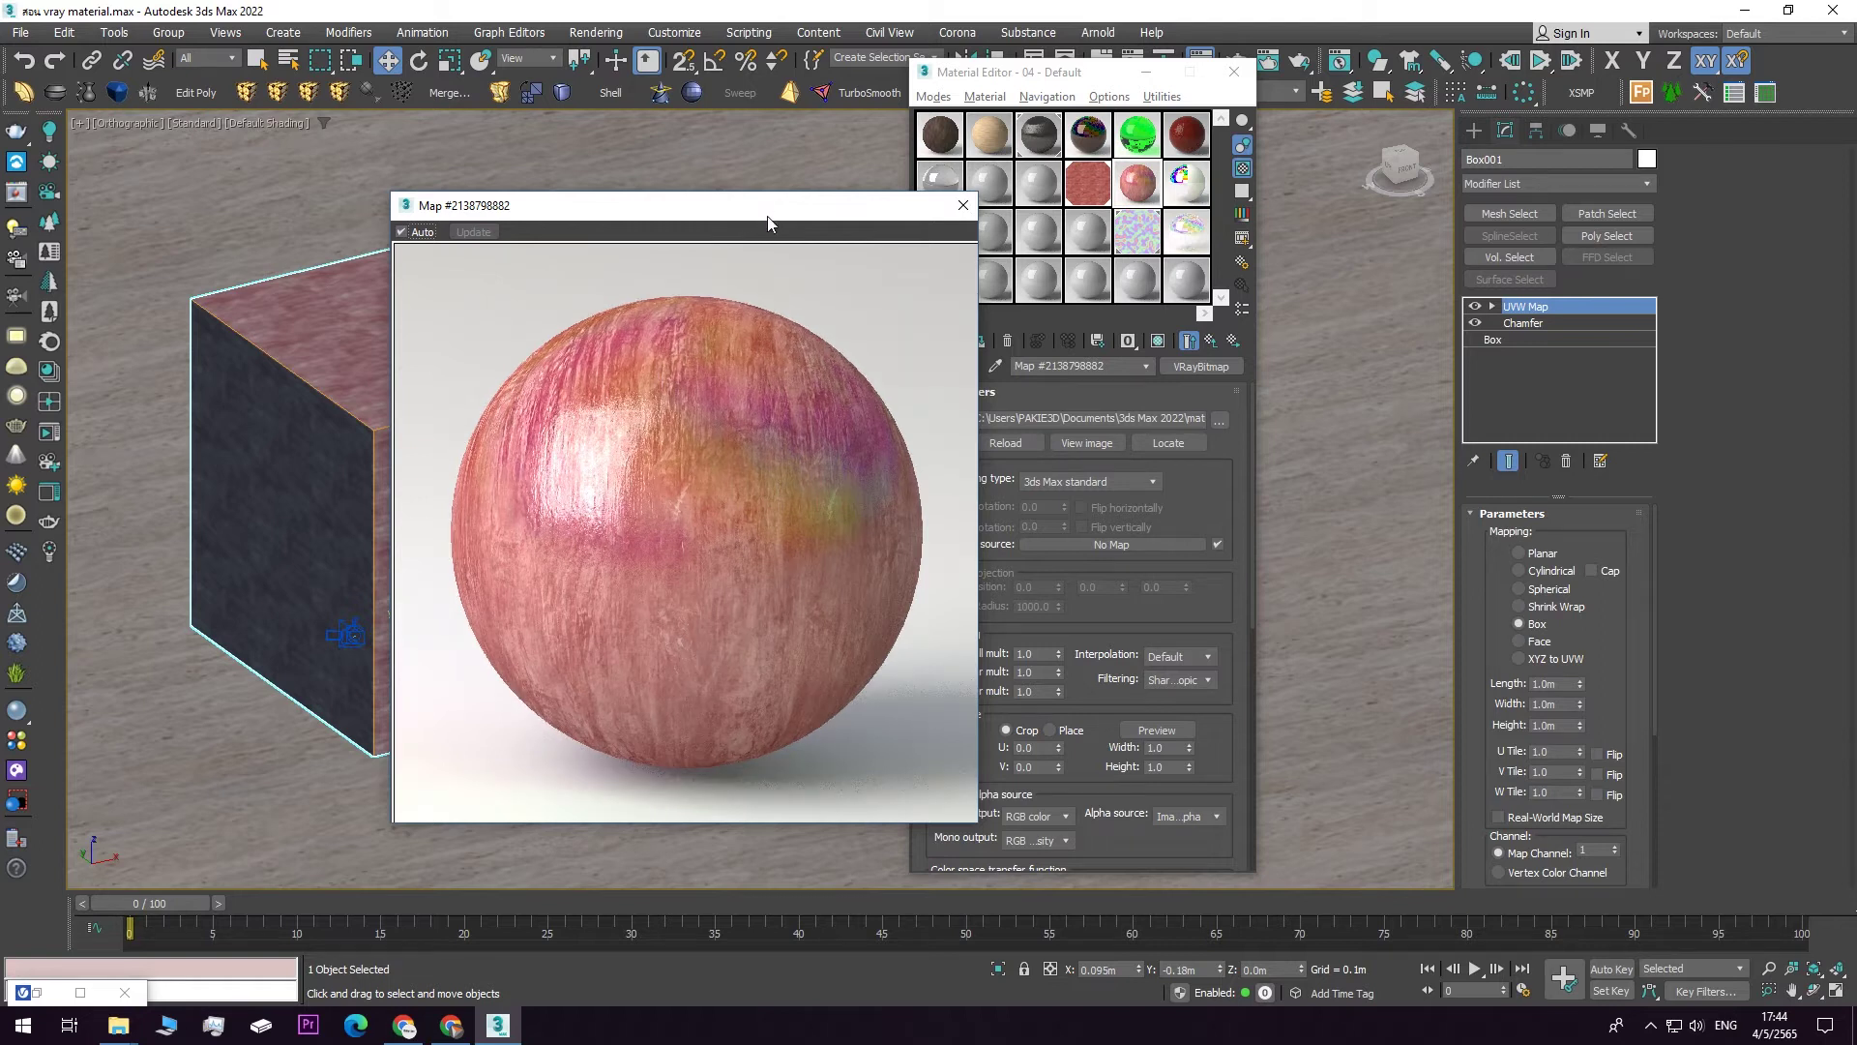
pyautogui.click(963, 205)
pyautogui.click(1212, 341)
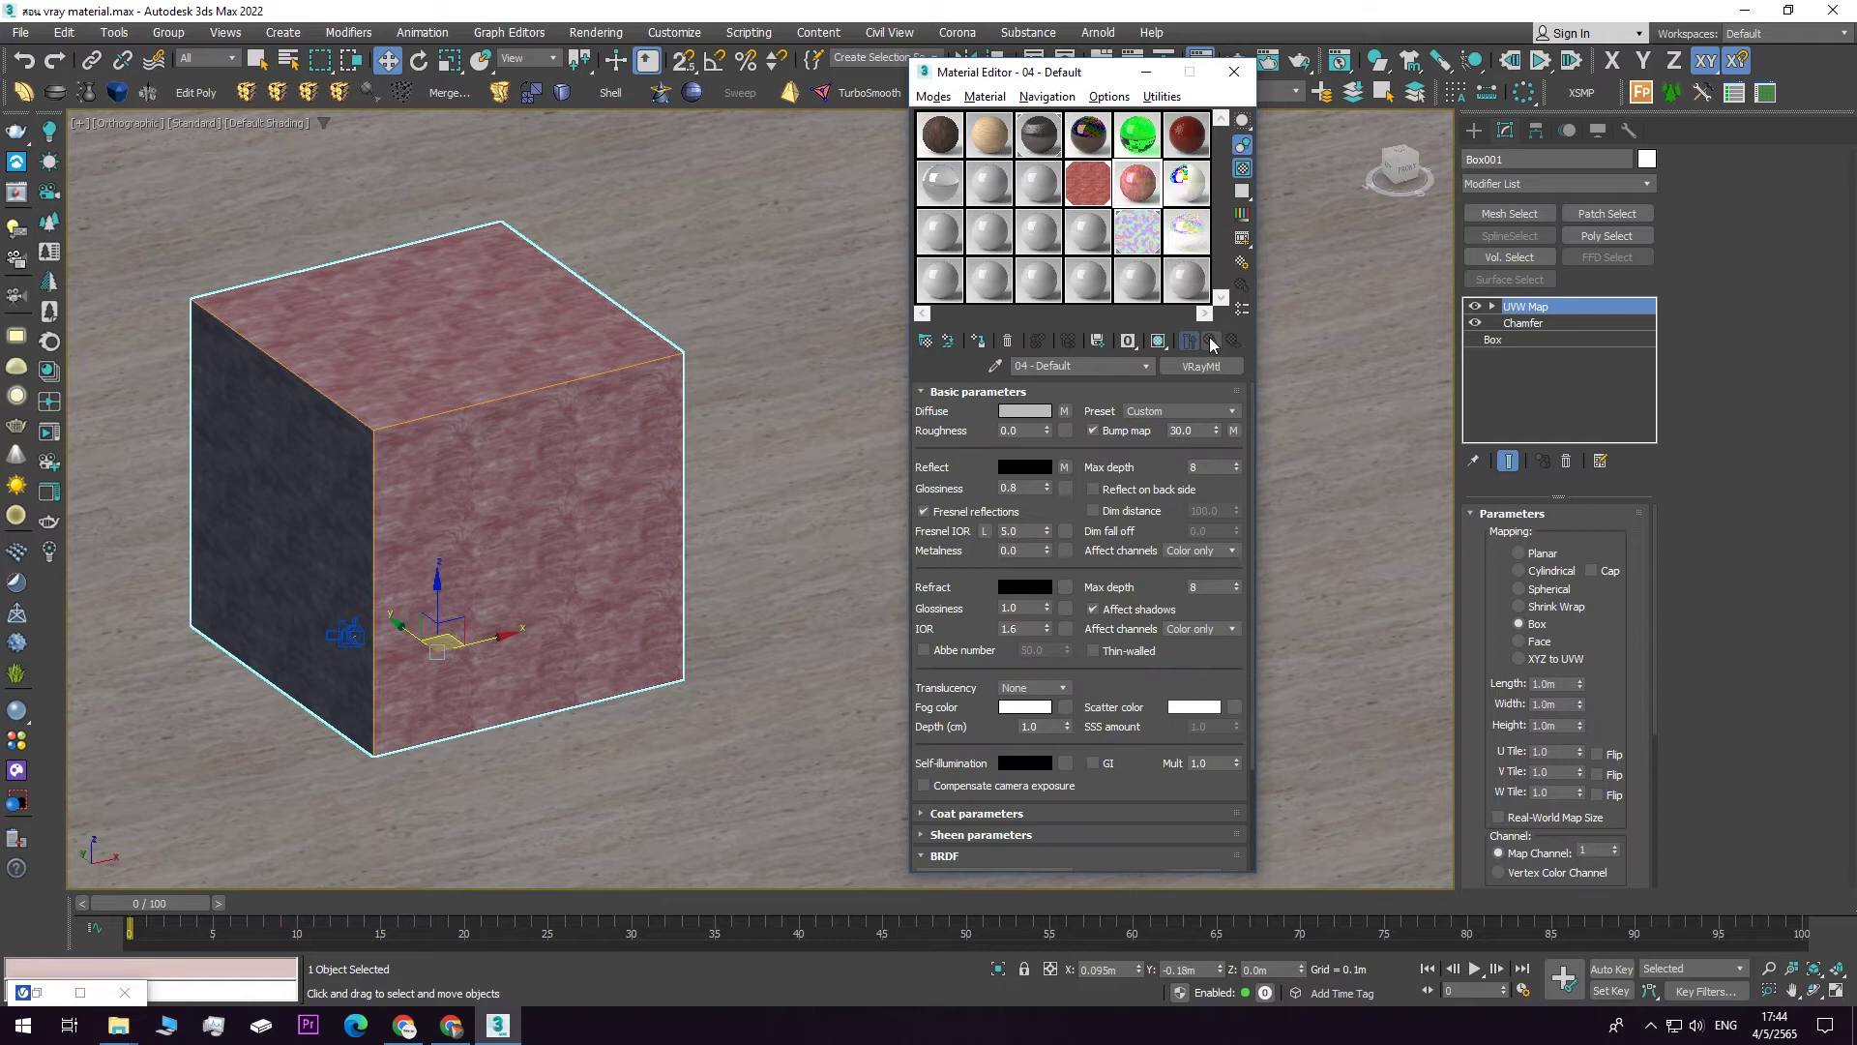
# - Clear the copied material's bump and Reflect maps, and place its enlarged preview beside the Material Editor
pyautogui.rightClick(1233, 432)
pyautogui.moveTo(1025, 74); pyautogui.dragTo(982, 82)
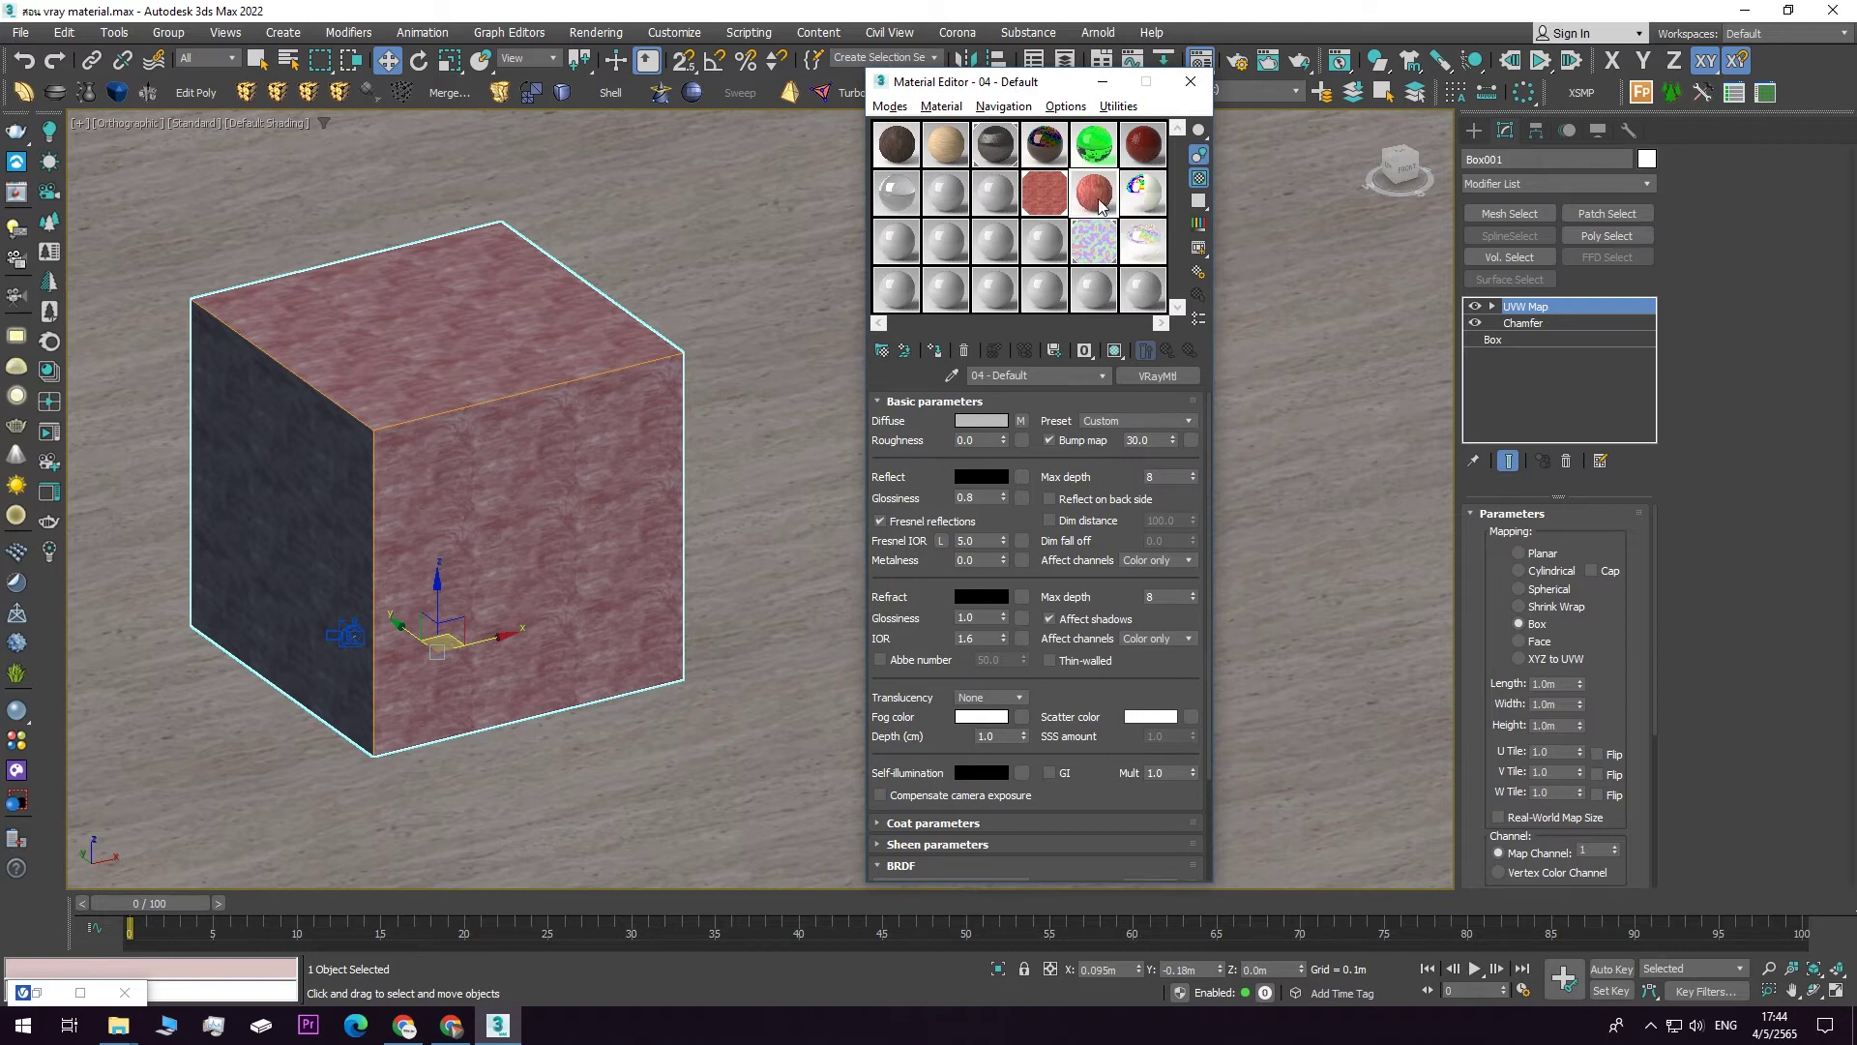
pyautogui.doubleClick(1106, 205)
pyautogui.moveTo(666, 221); pyautogui.dragTo(498, 187)
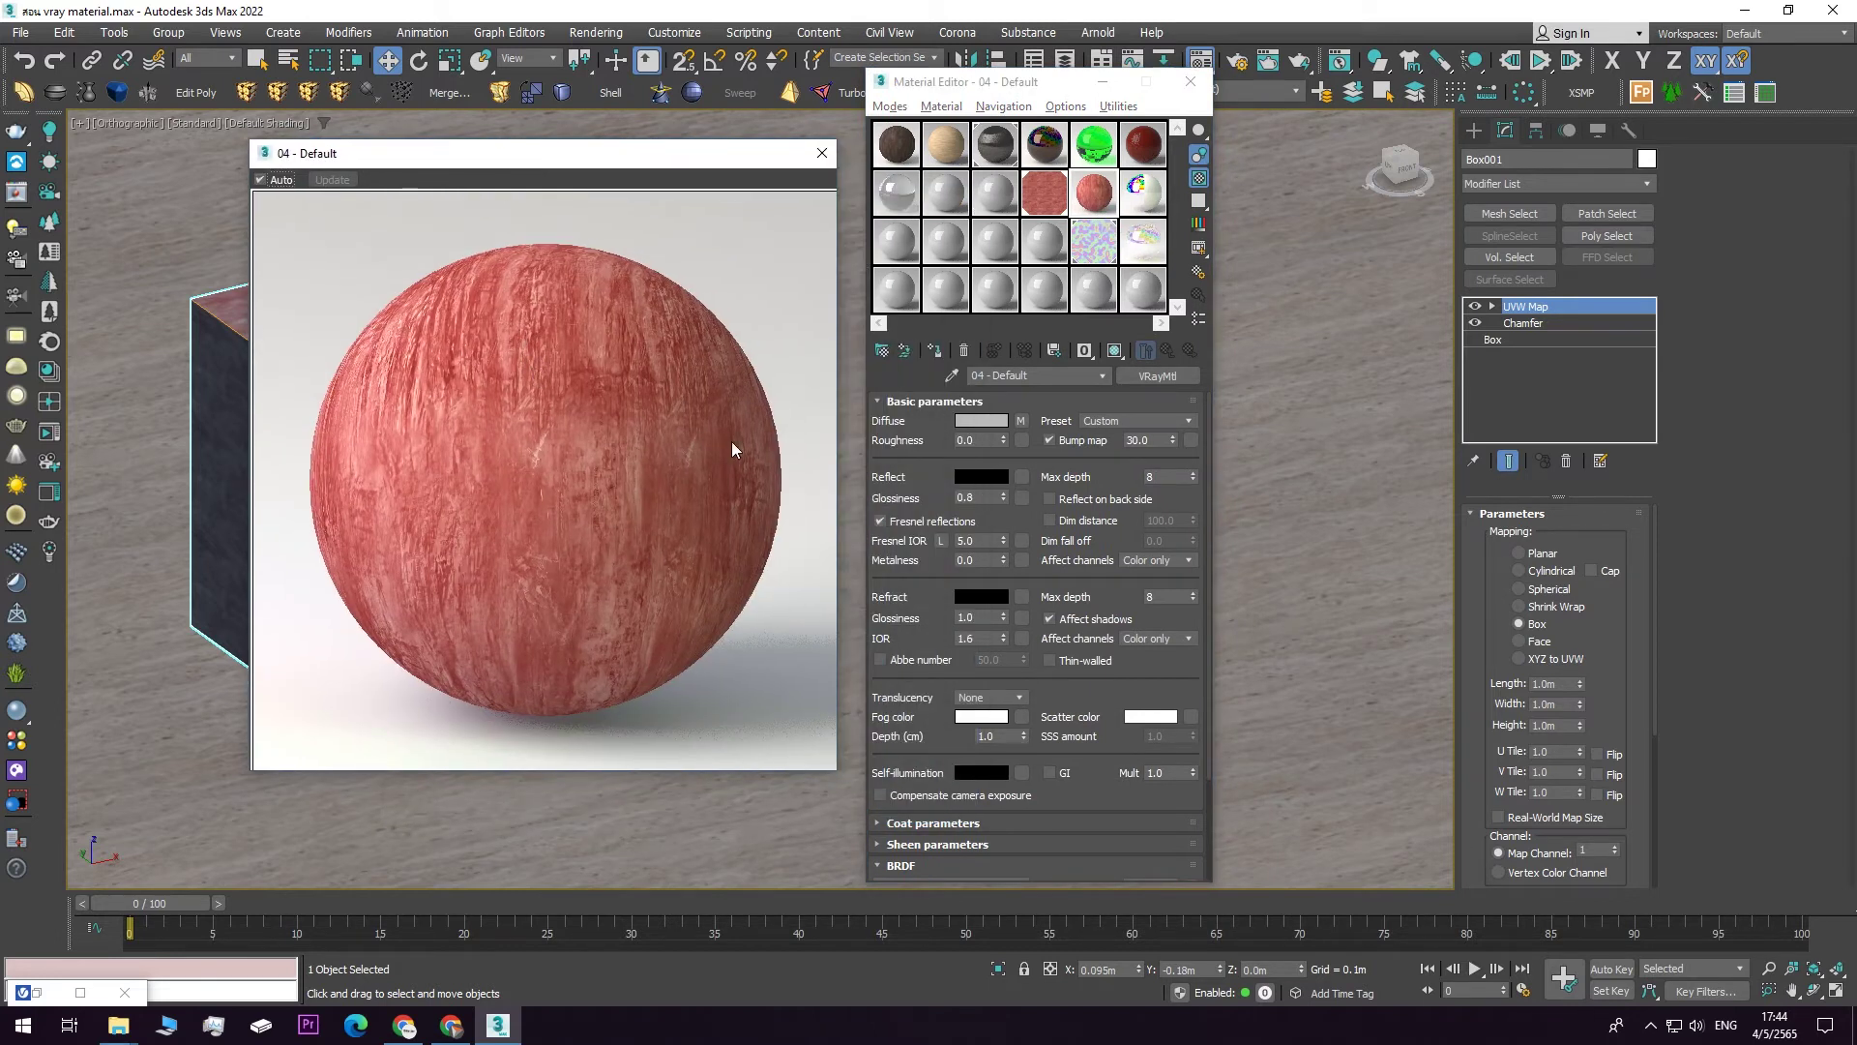
pyautogui.moveTo(520, 166); pyautogui.dragTo(455, 182)
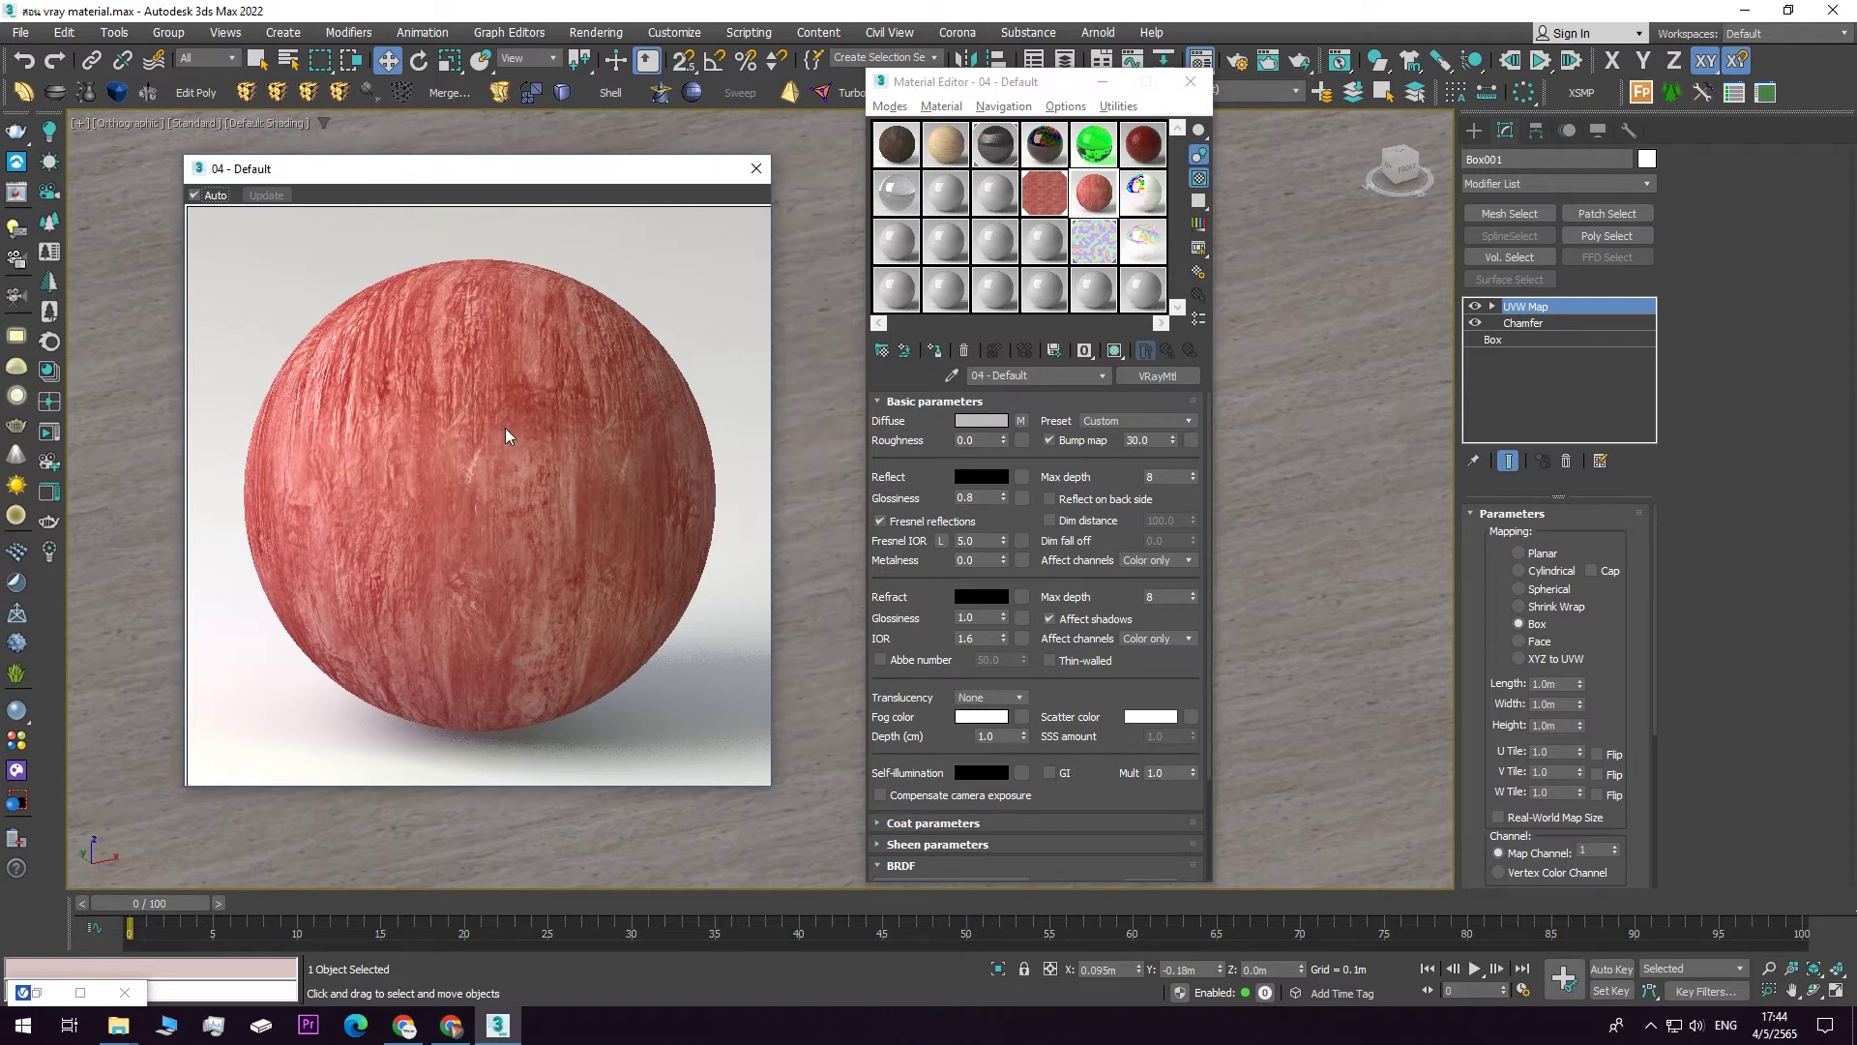
# - Review the diffuse VRayBitmap's settings against the enlarged preview and return to the material level
pyautogui.click(1026, 425)
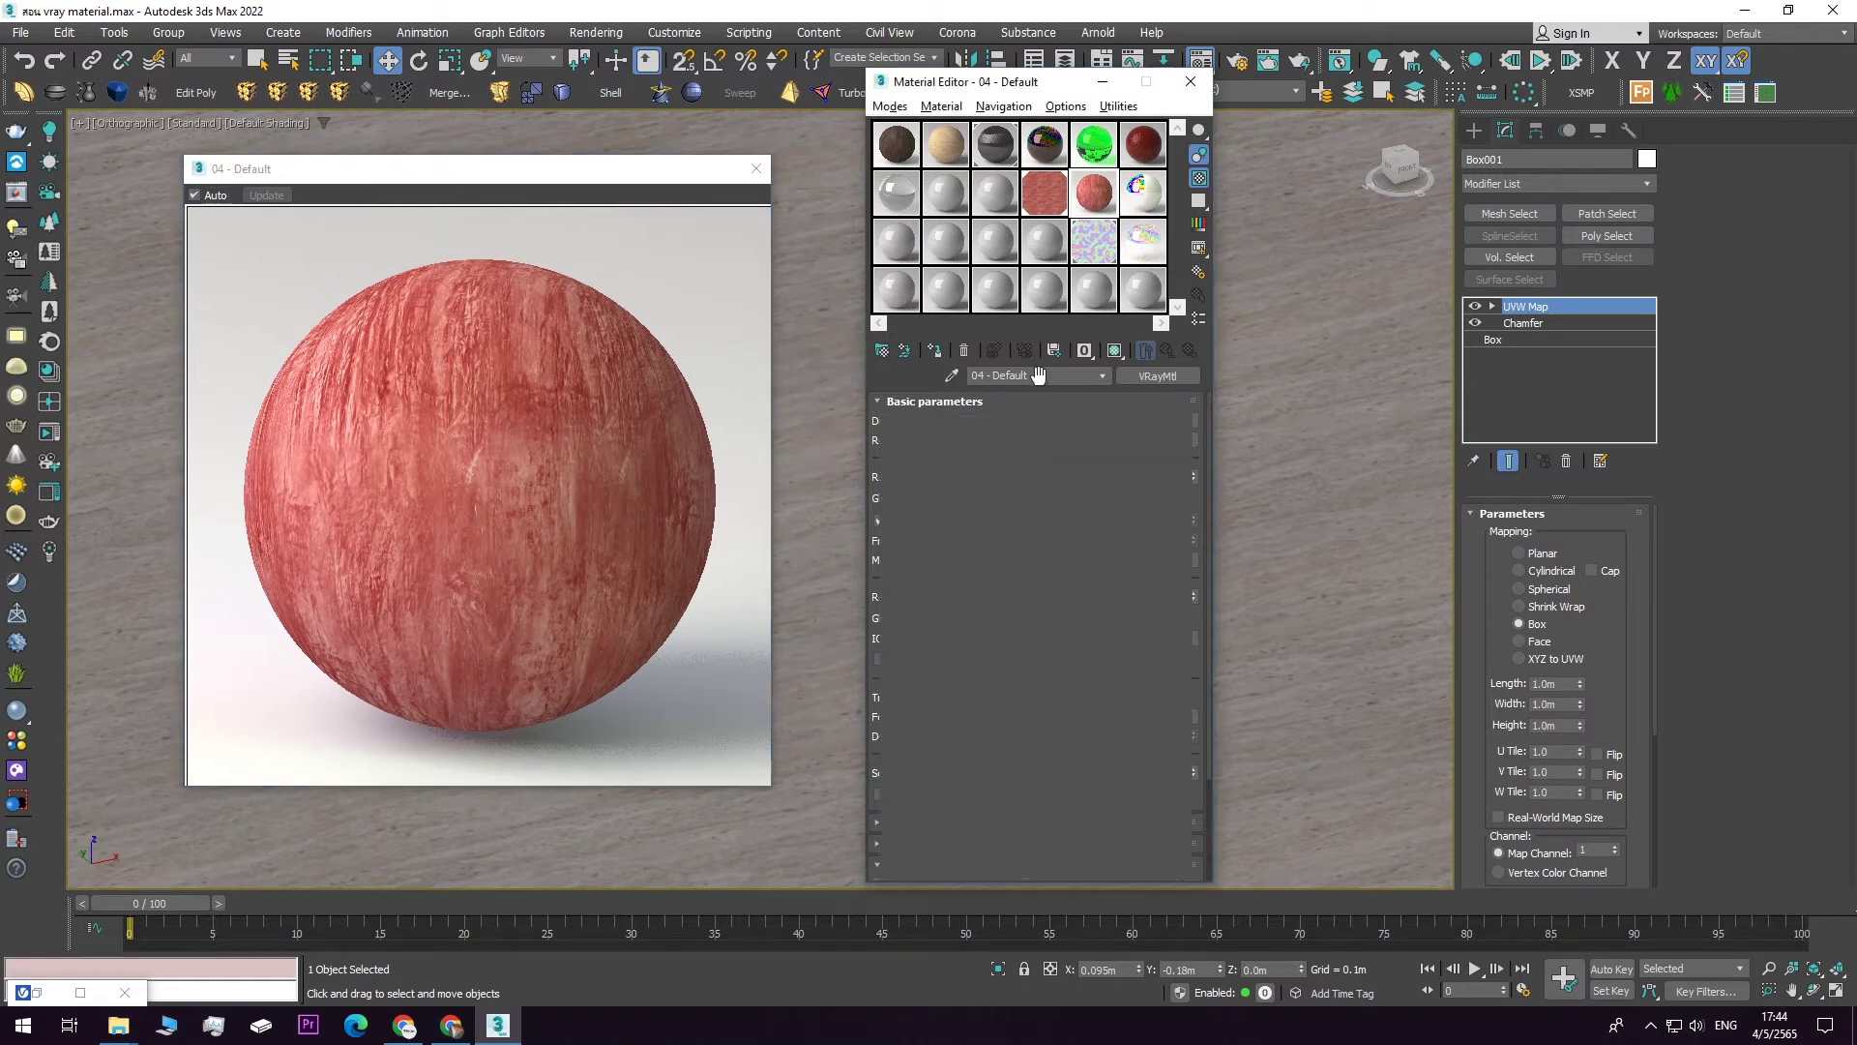
pyautogui.moveTo(1211, 492); pyautogui.dragTo(1211, 414)
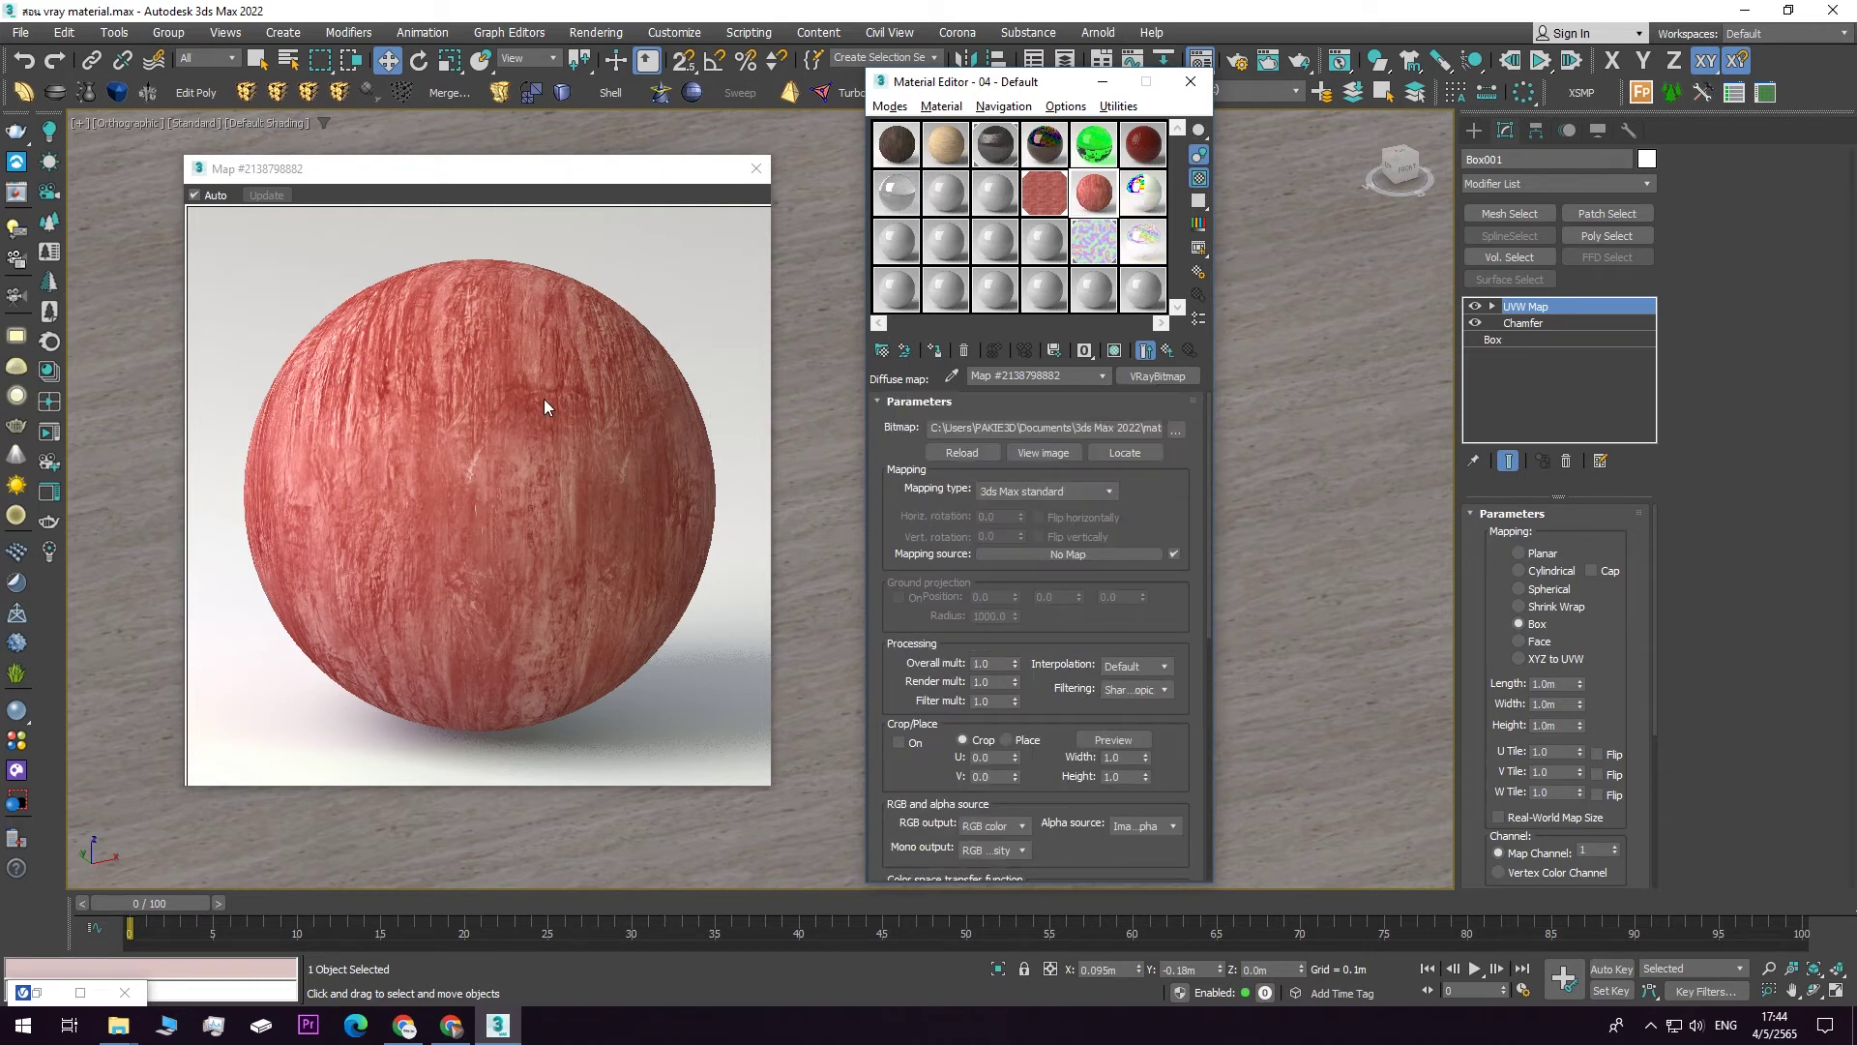
pyautogui.click(1168, 352)
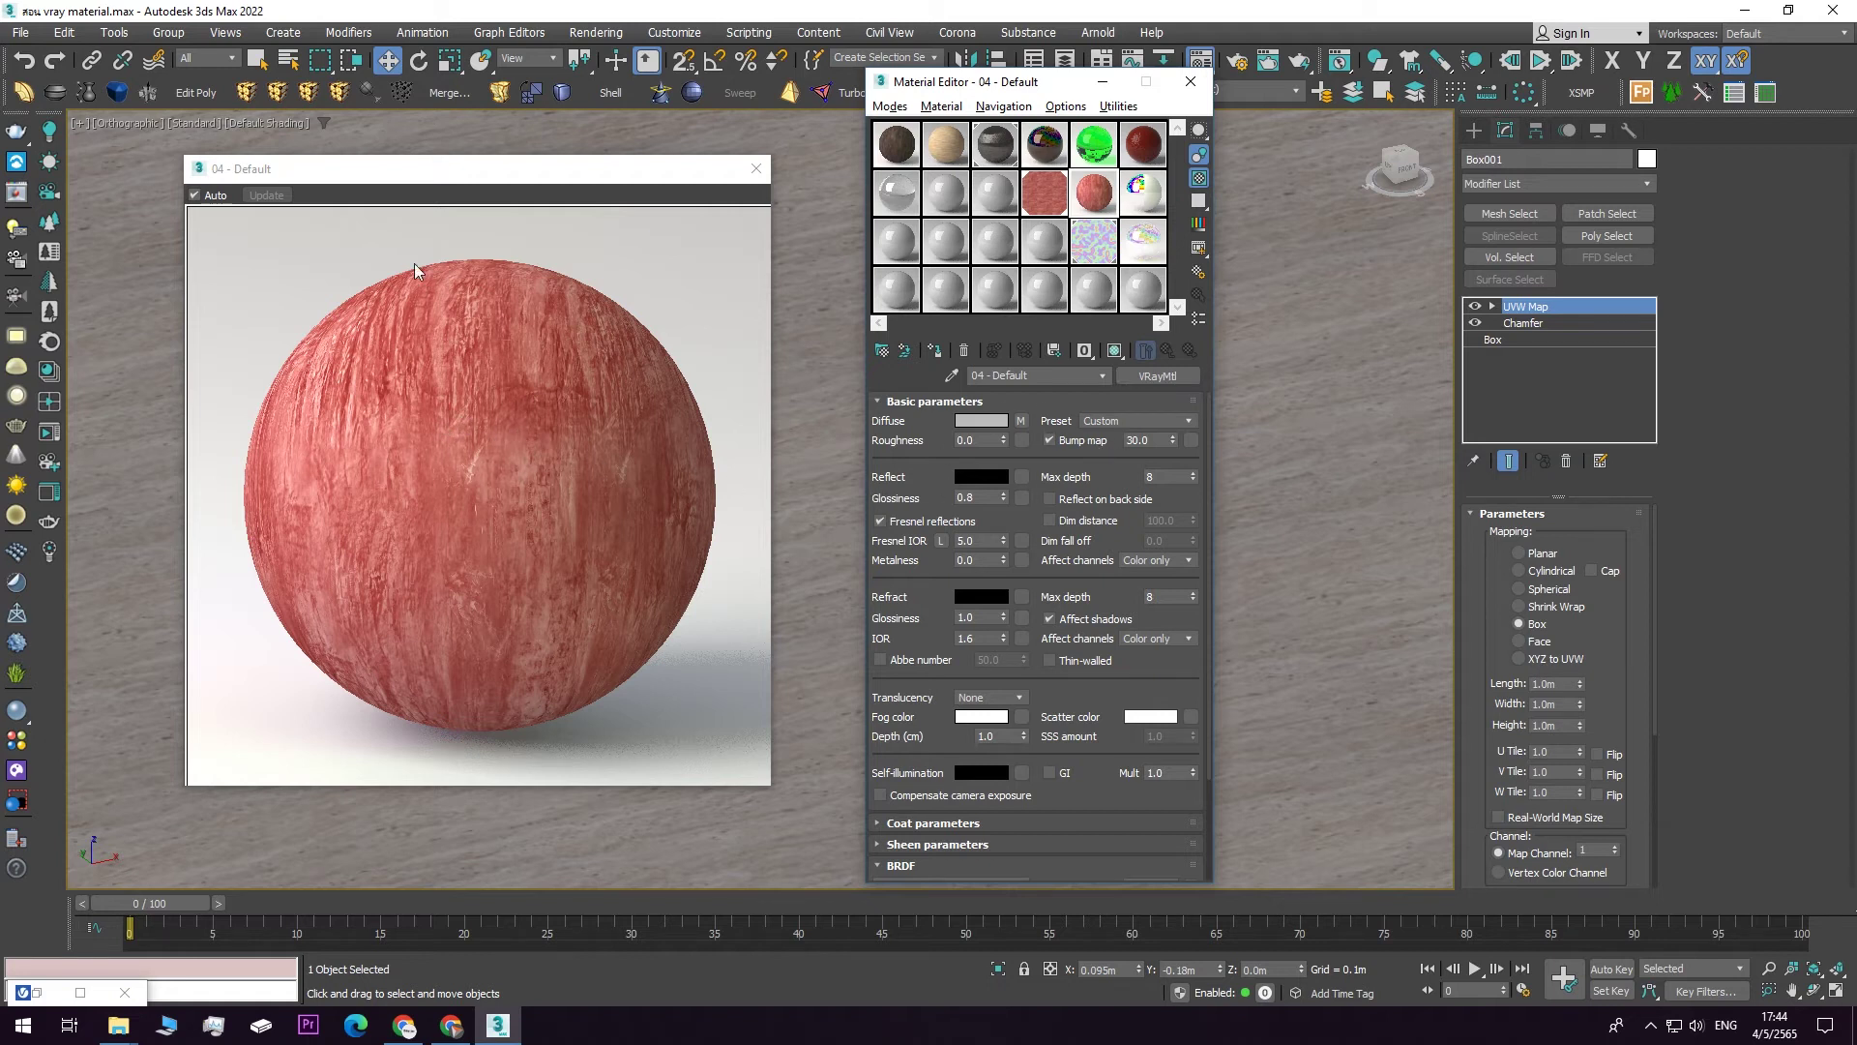
pyautogui.click(1022, 477)
pyautogui.scroll(-3, 1050, 580)
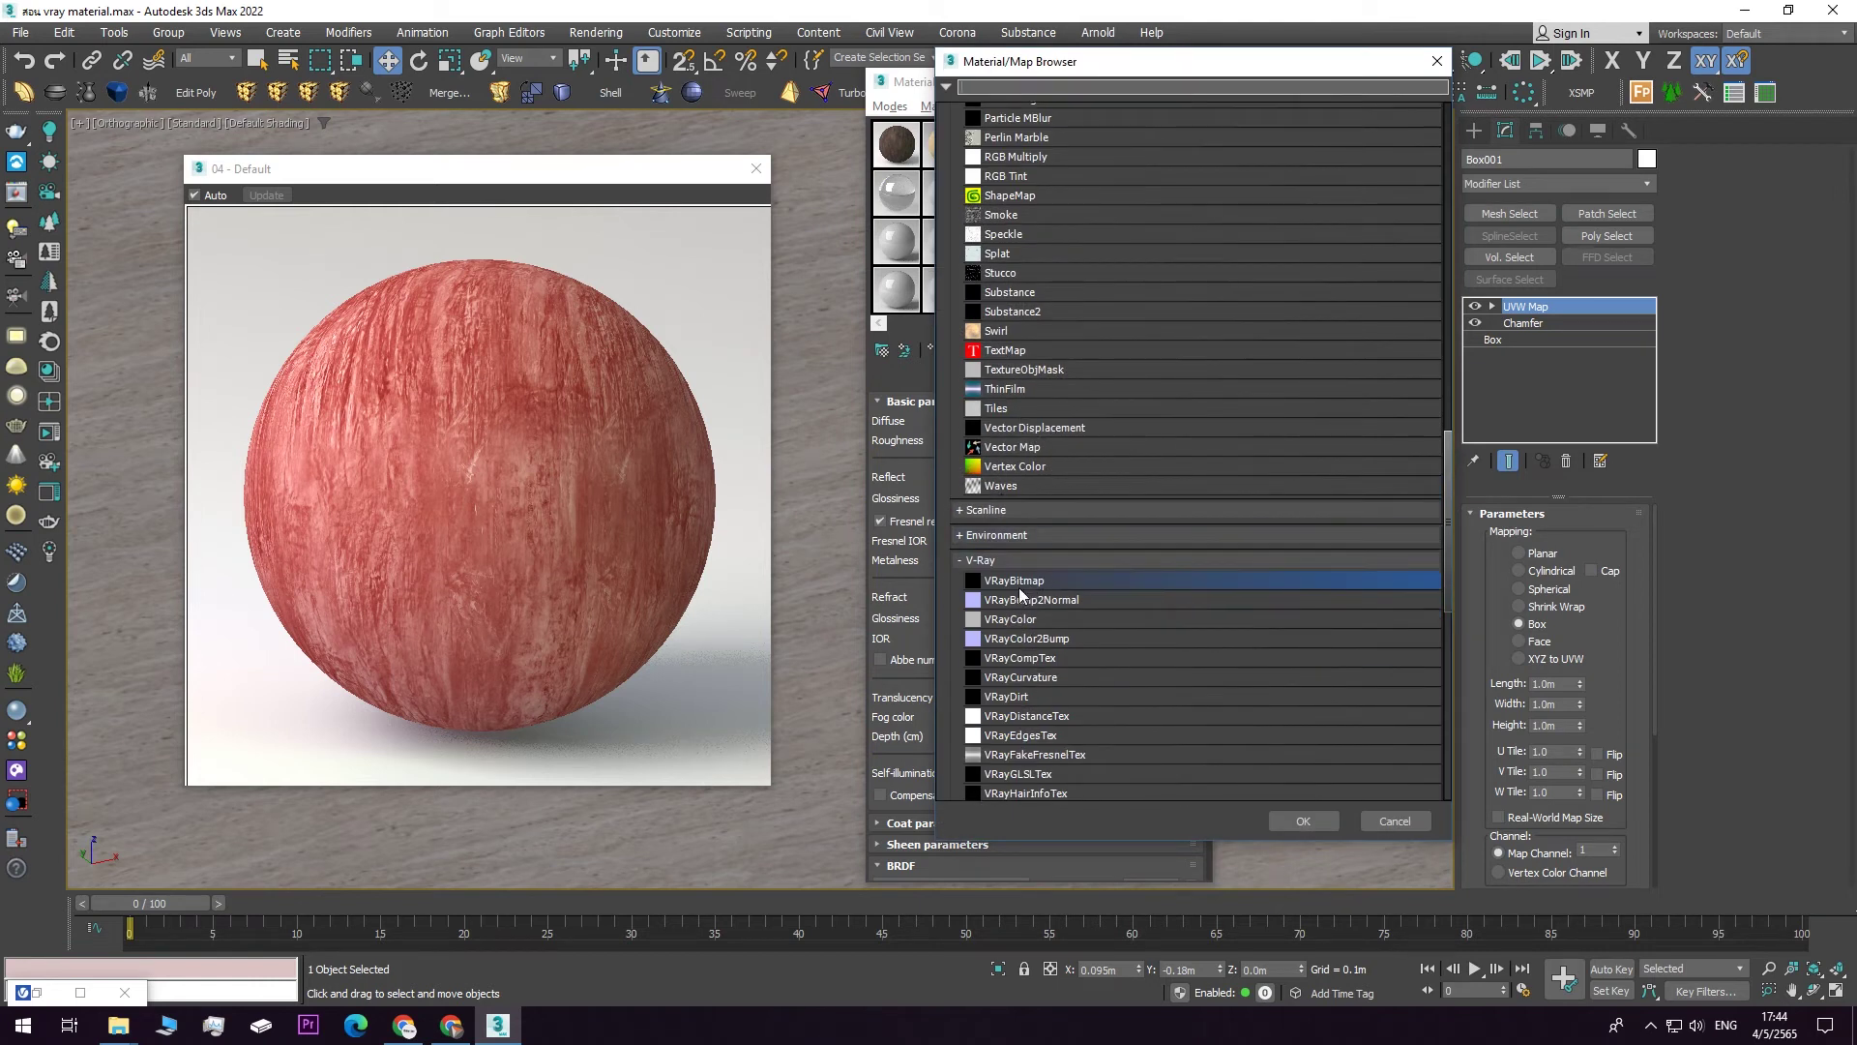
pyautogui.click(1396, 821)
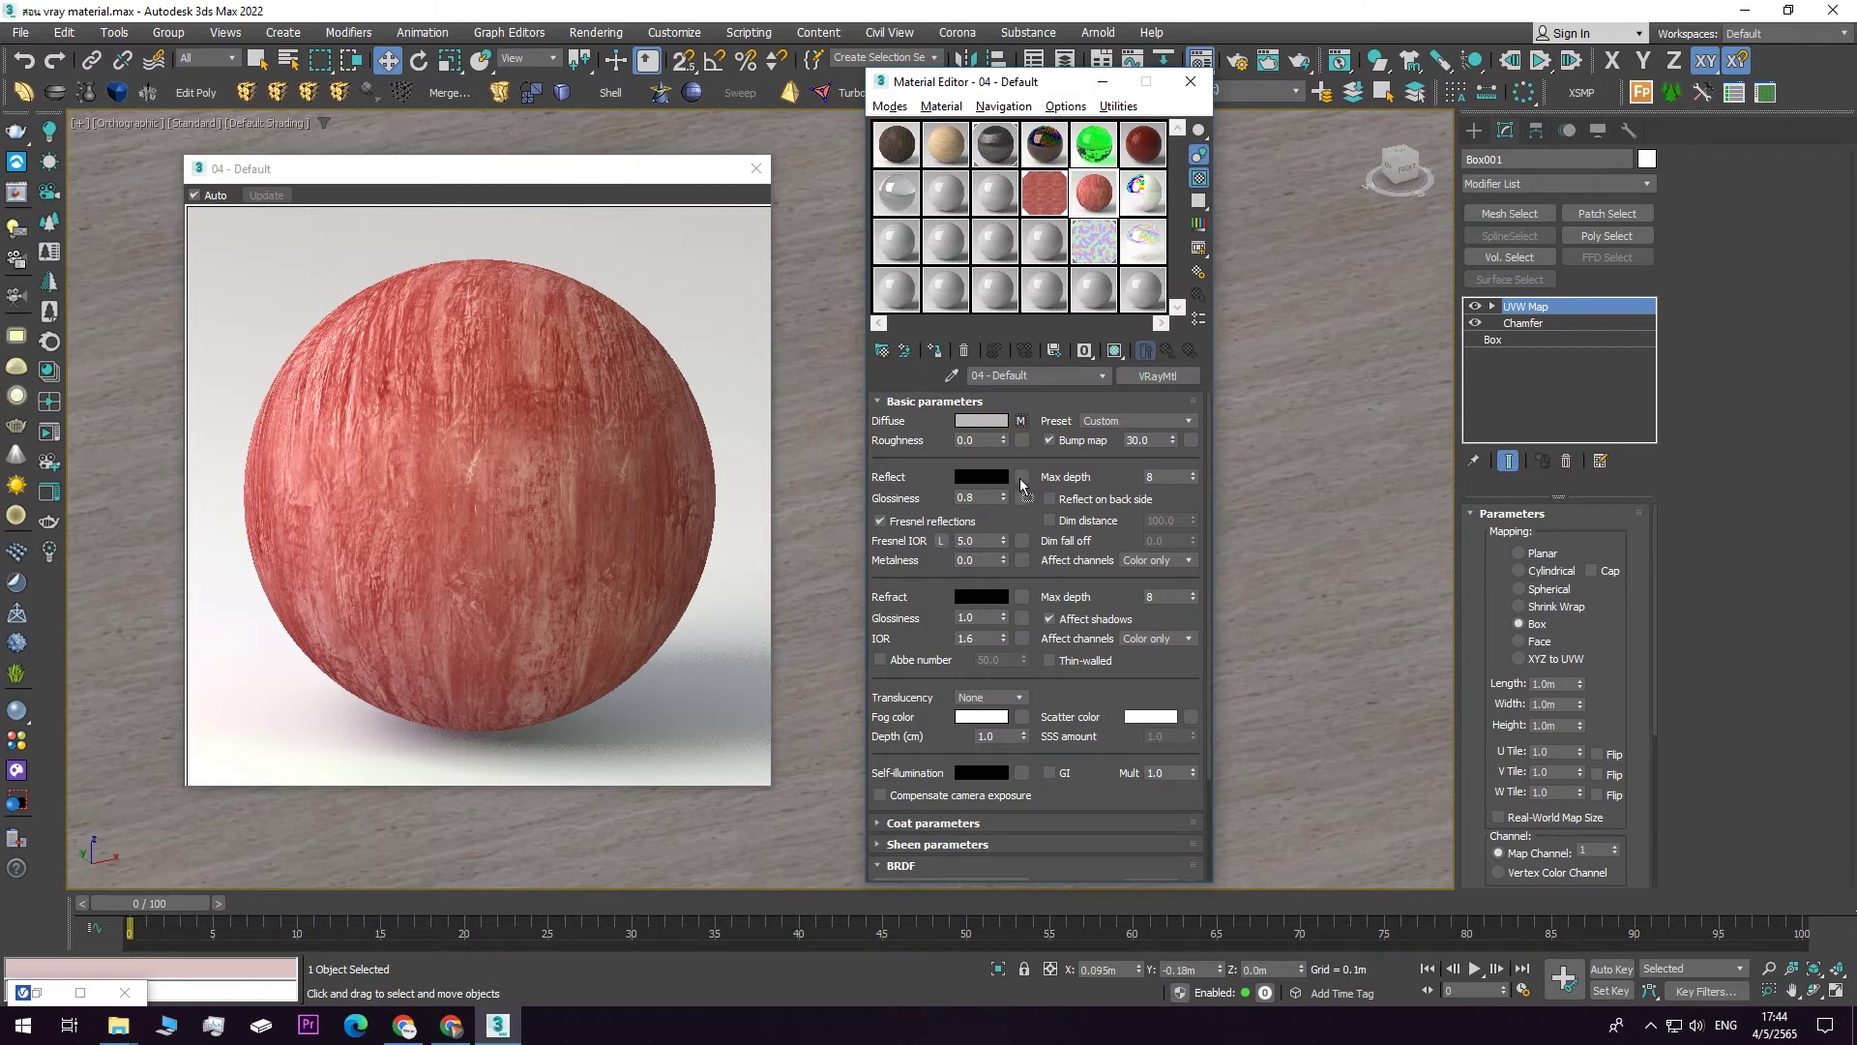
# - Copy the diffuse VRayBitmap into the material's Reflect and bump map slots
pyautogui.moveTo(1022, 487); pyautogui.dragTo(1023, 479)
pyautogui.click(997, 543)
pyautogui.moveTo(1021, 422); pyautogui.dragTo(1191, 441)
pyautogui.click(997, 541)
# - Change the bump VRayBitmap's image to IMG_0024-2 and return to the material level
pyautogui.click(1191, 441)
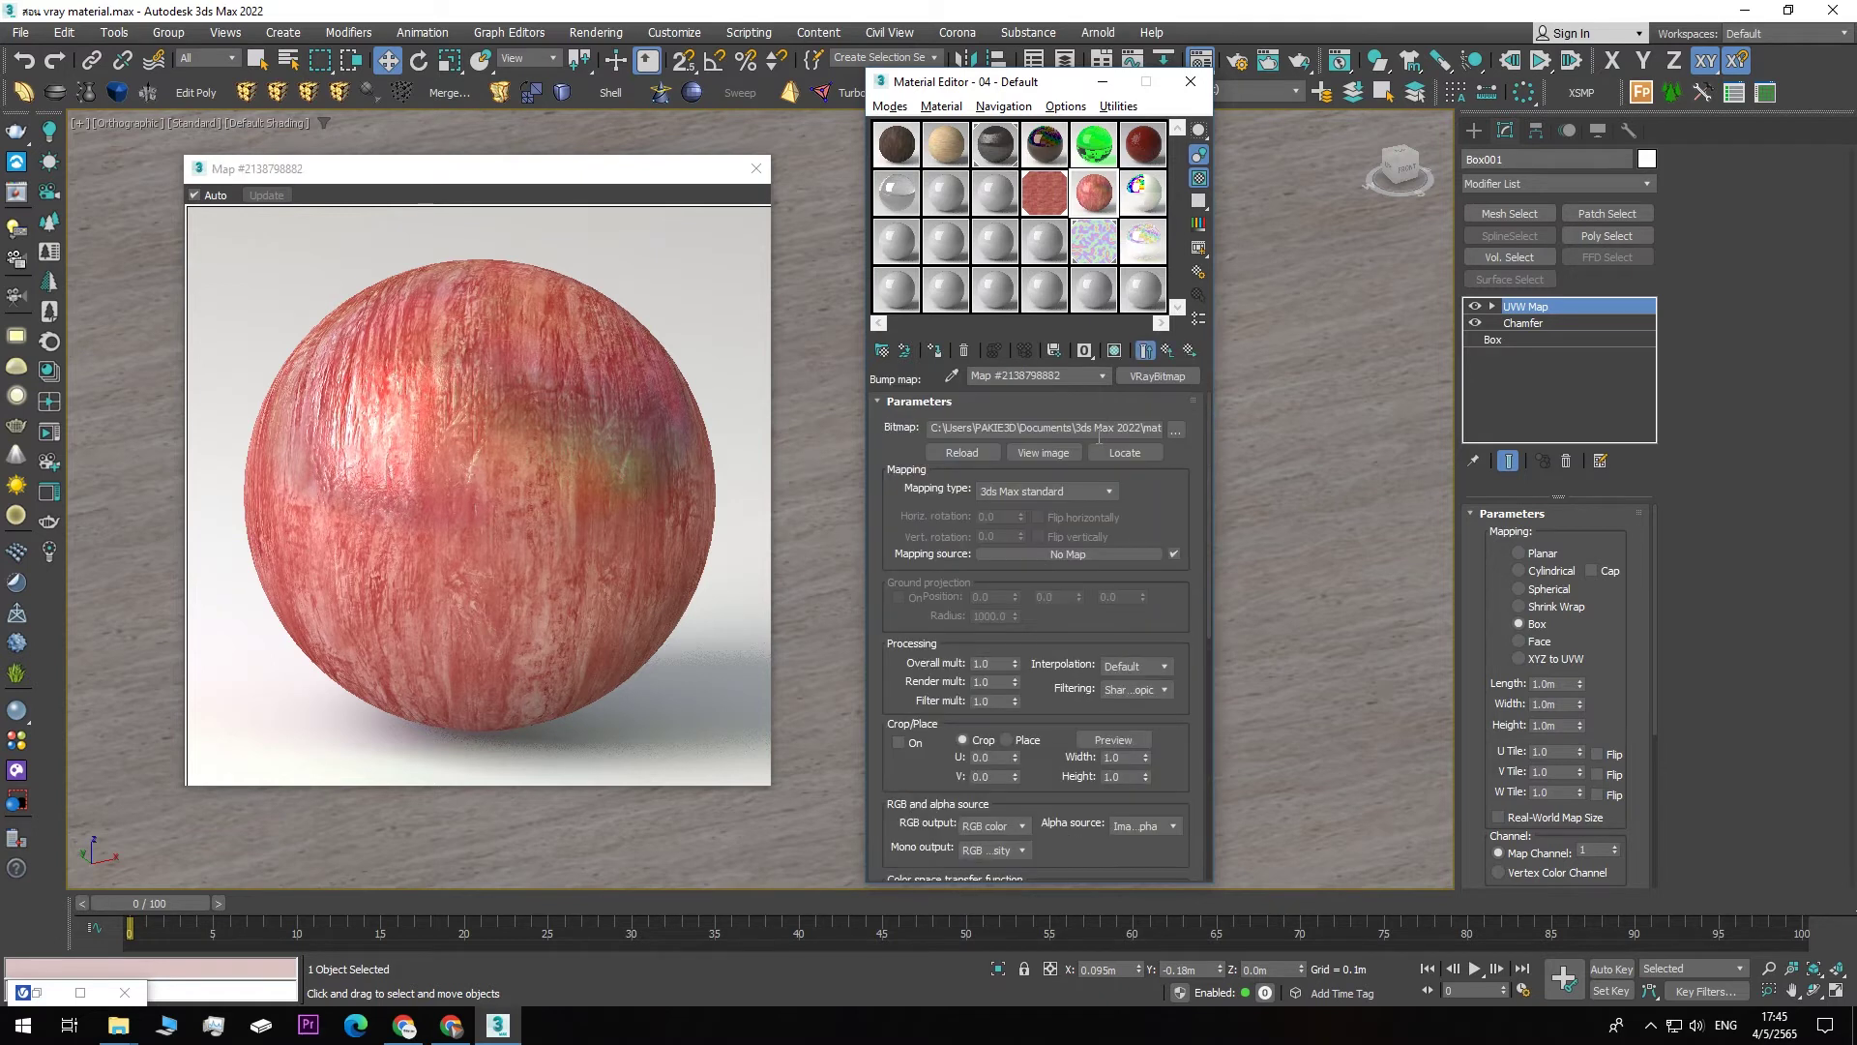
pyautogui.click(1175, 429)
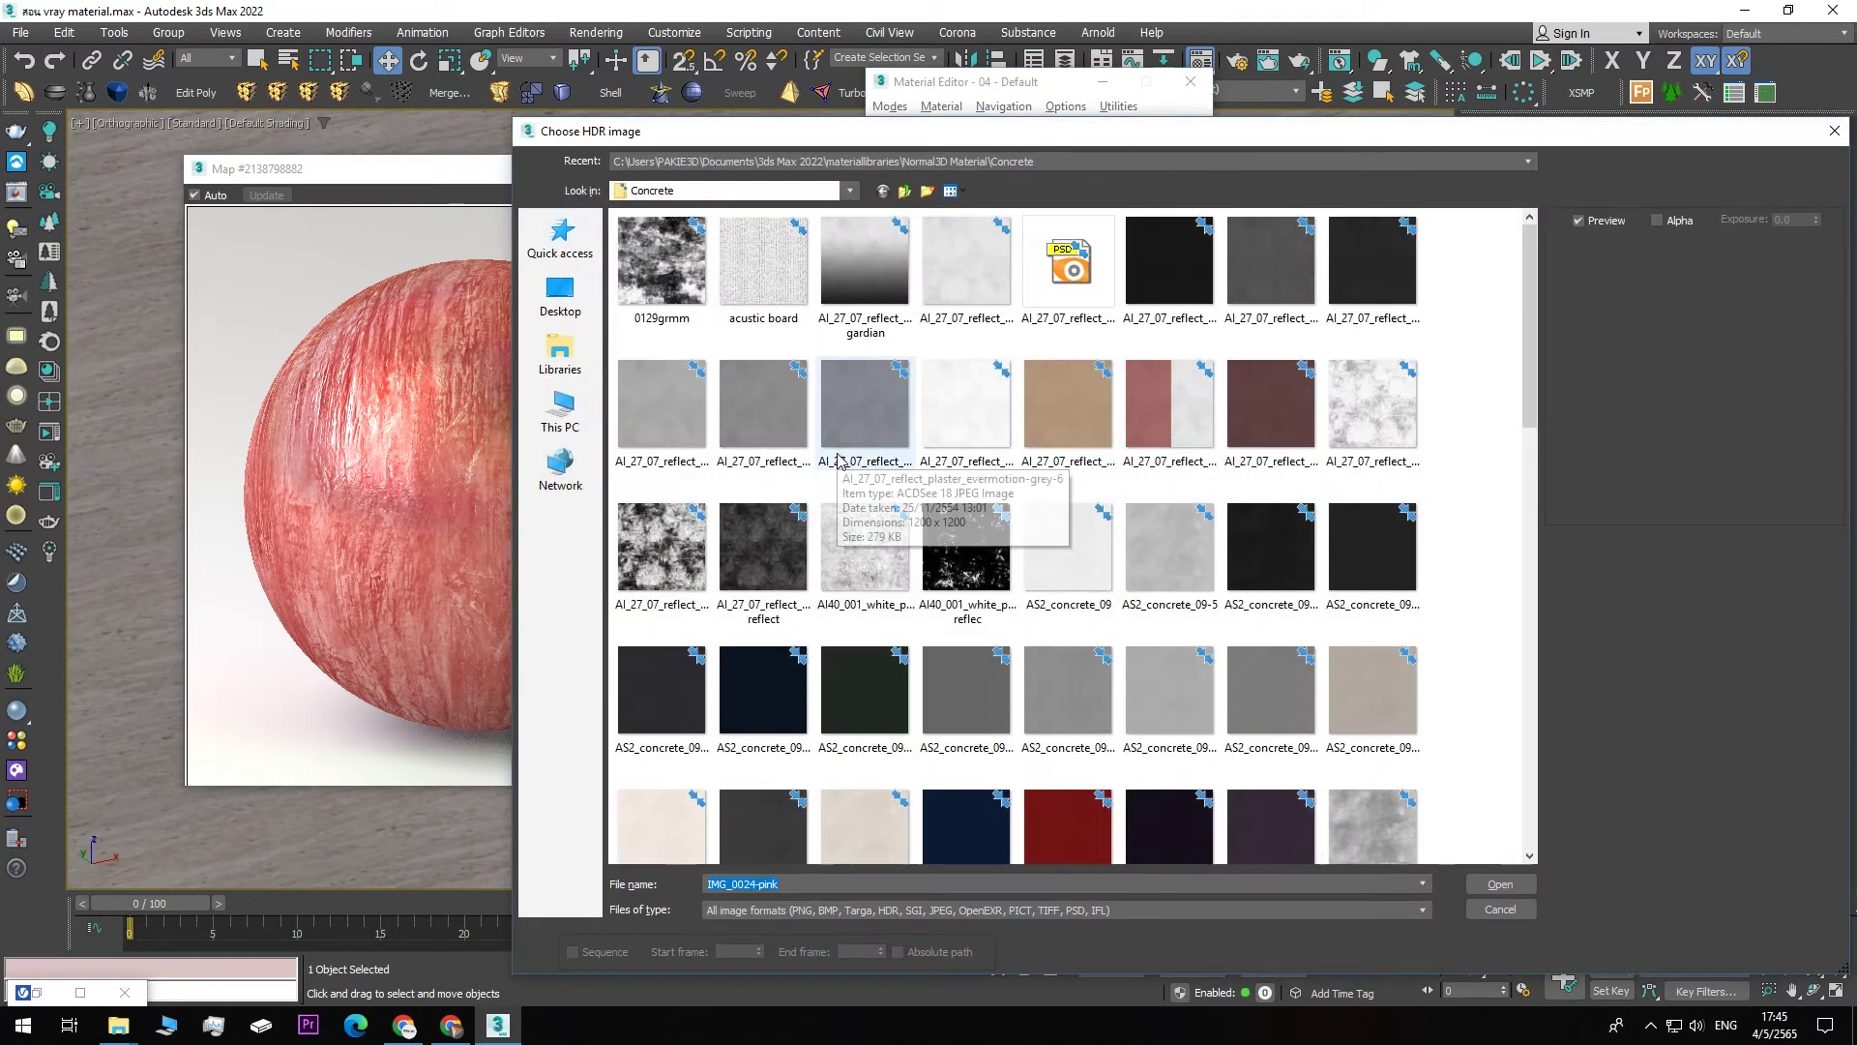
pyautogui.scroll(-2, 1312, 432)
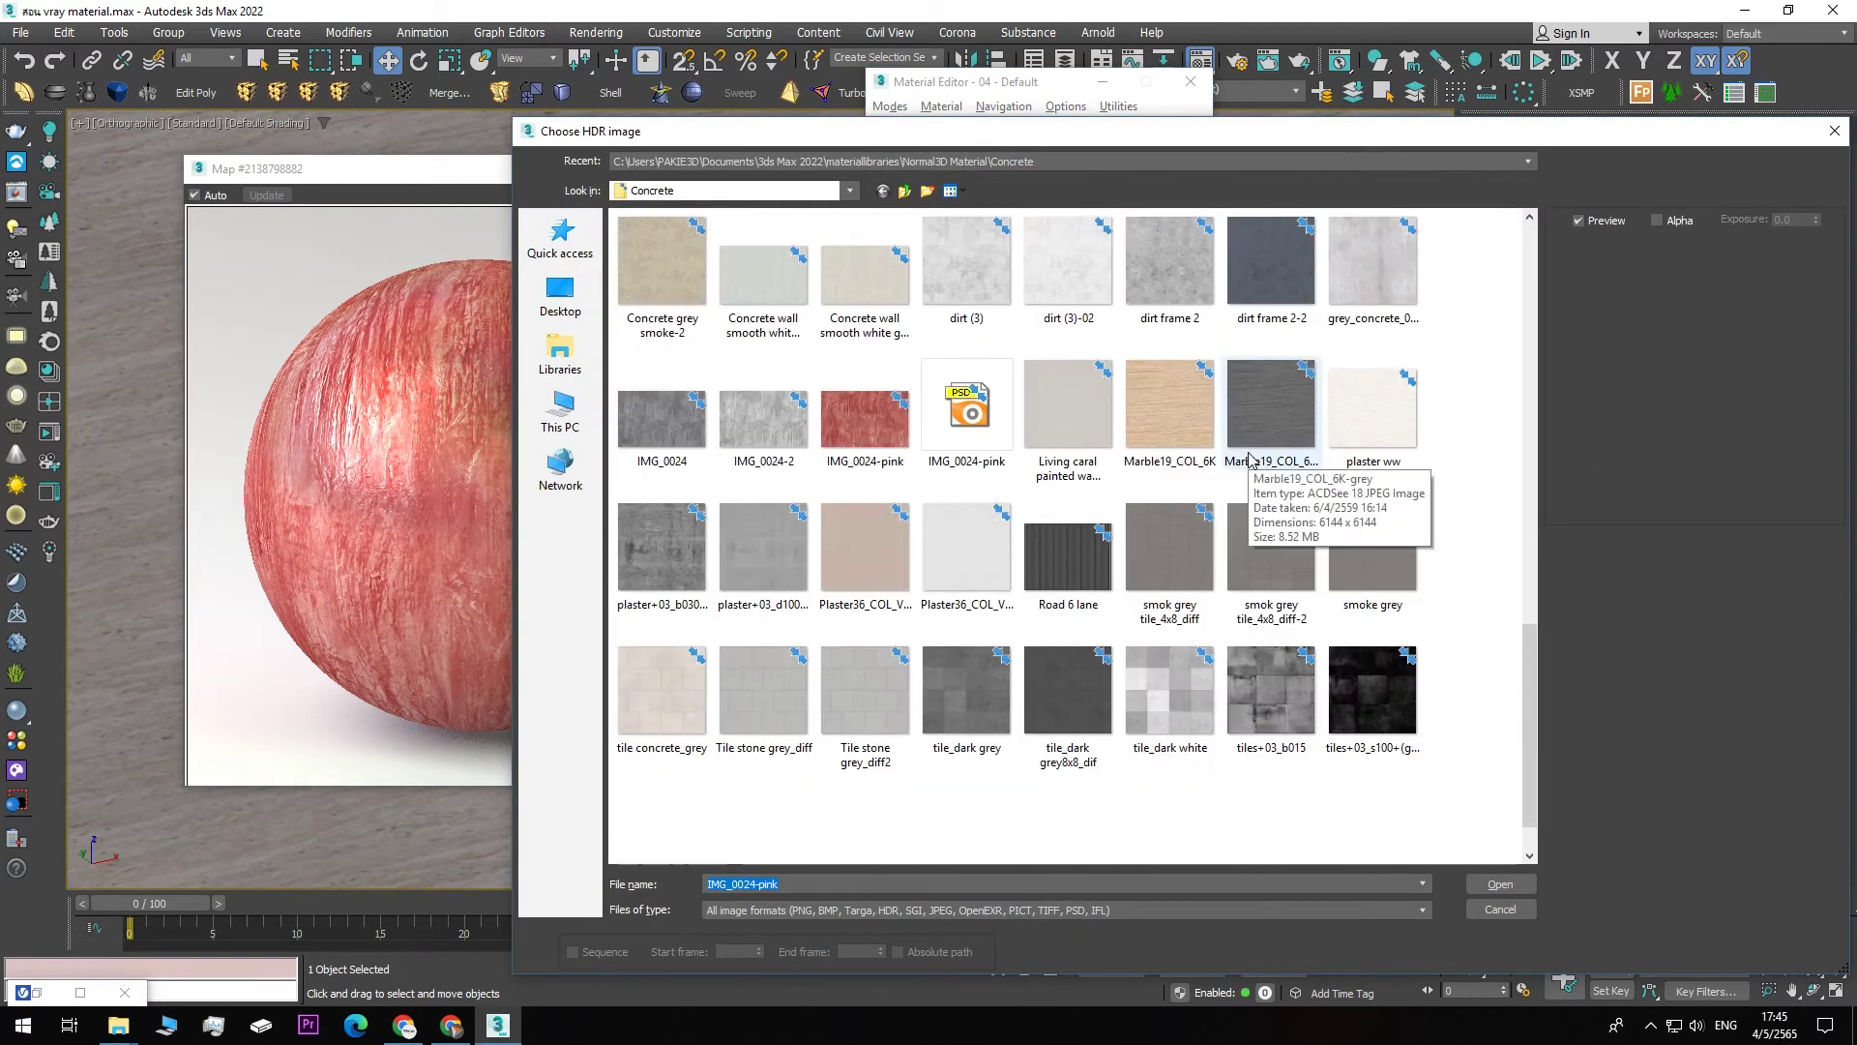
pyautogui.doubleClick(770, 436)
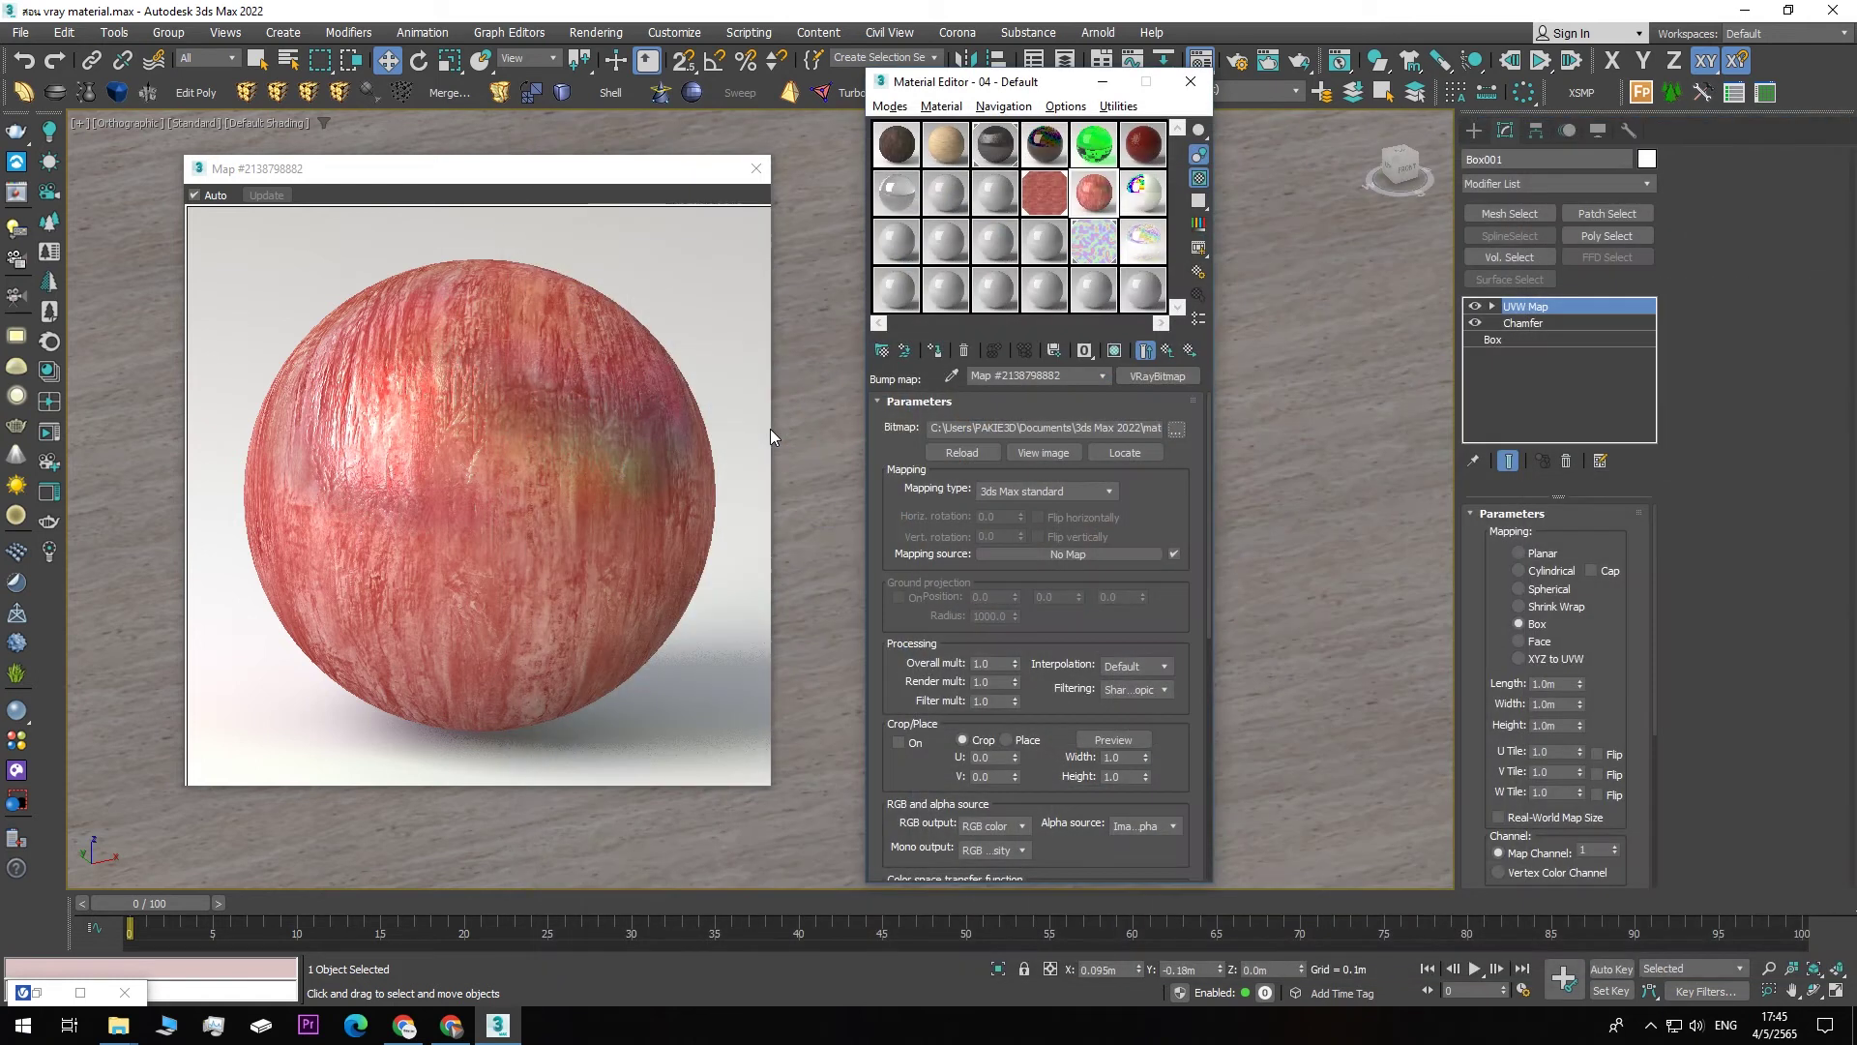
pyautogui.click(1169, 352)
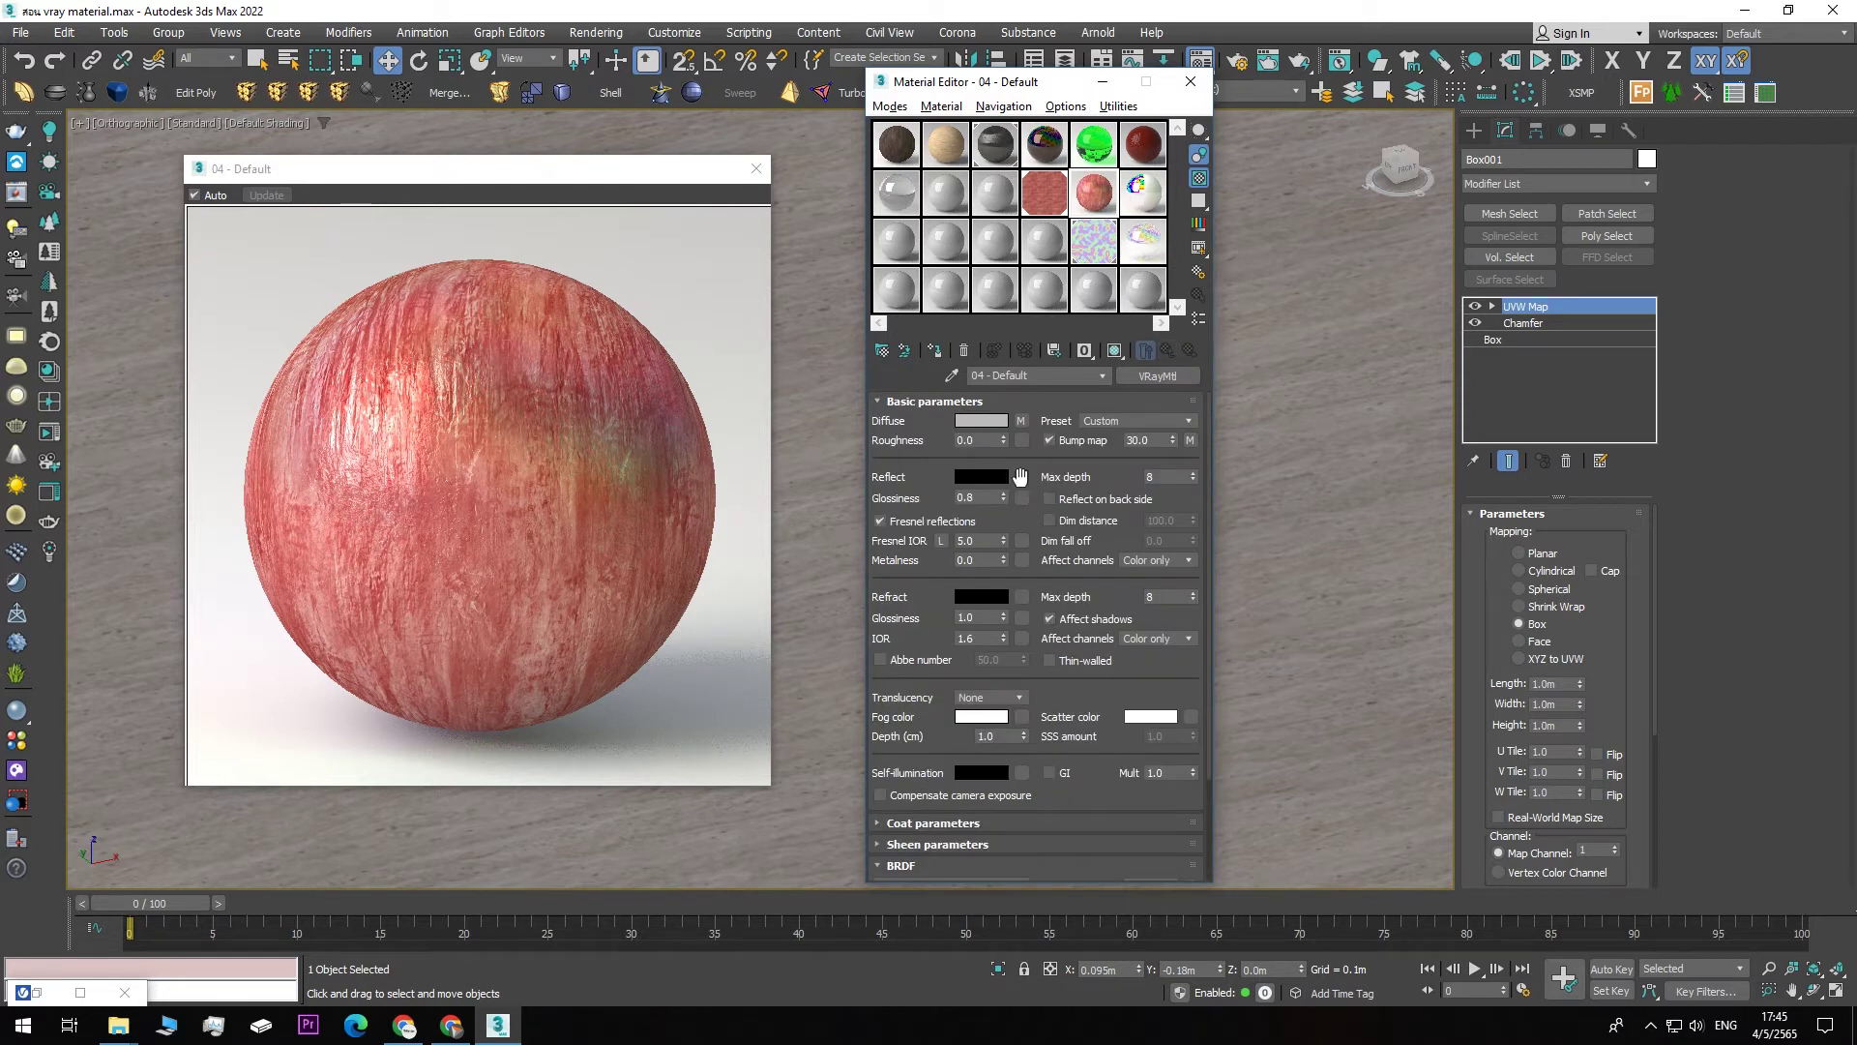
# - Change the Reflect VRayBitmap's image to IMG_0024 and reposition the enlarged preview
pyautogui.click(1022, 476)
pyautogui.click(1176, 430)
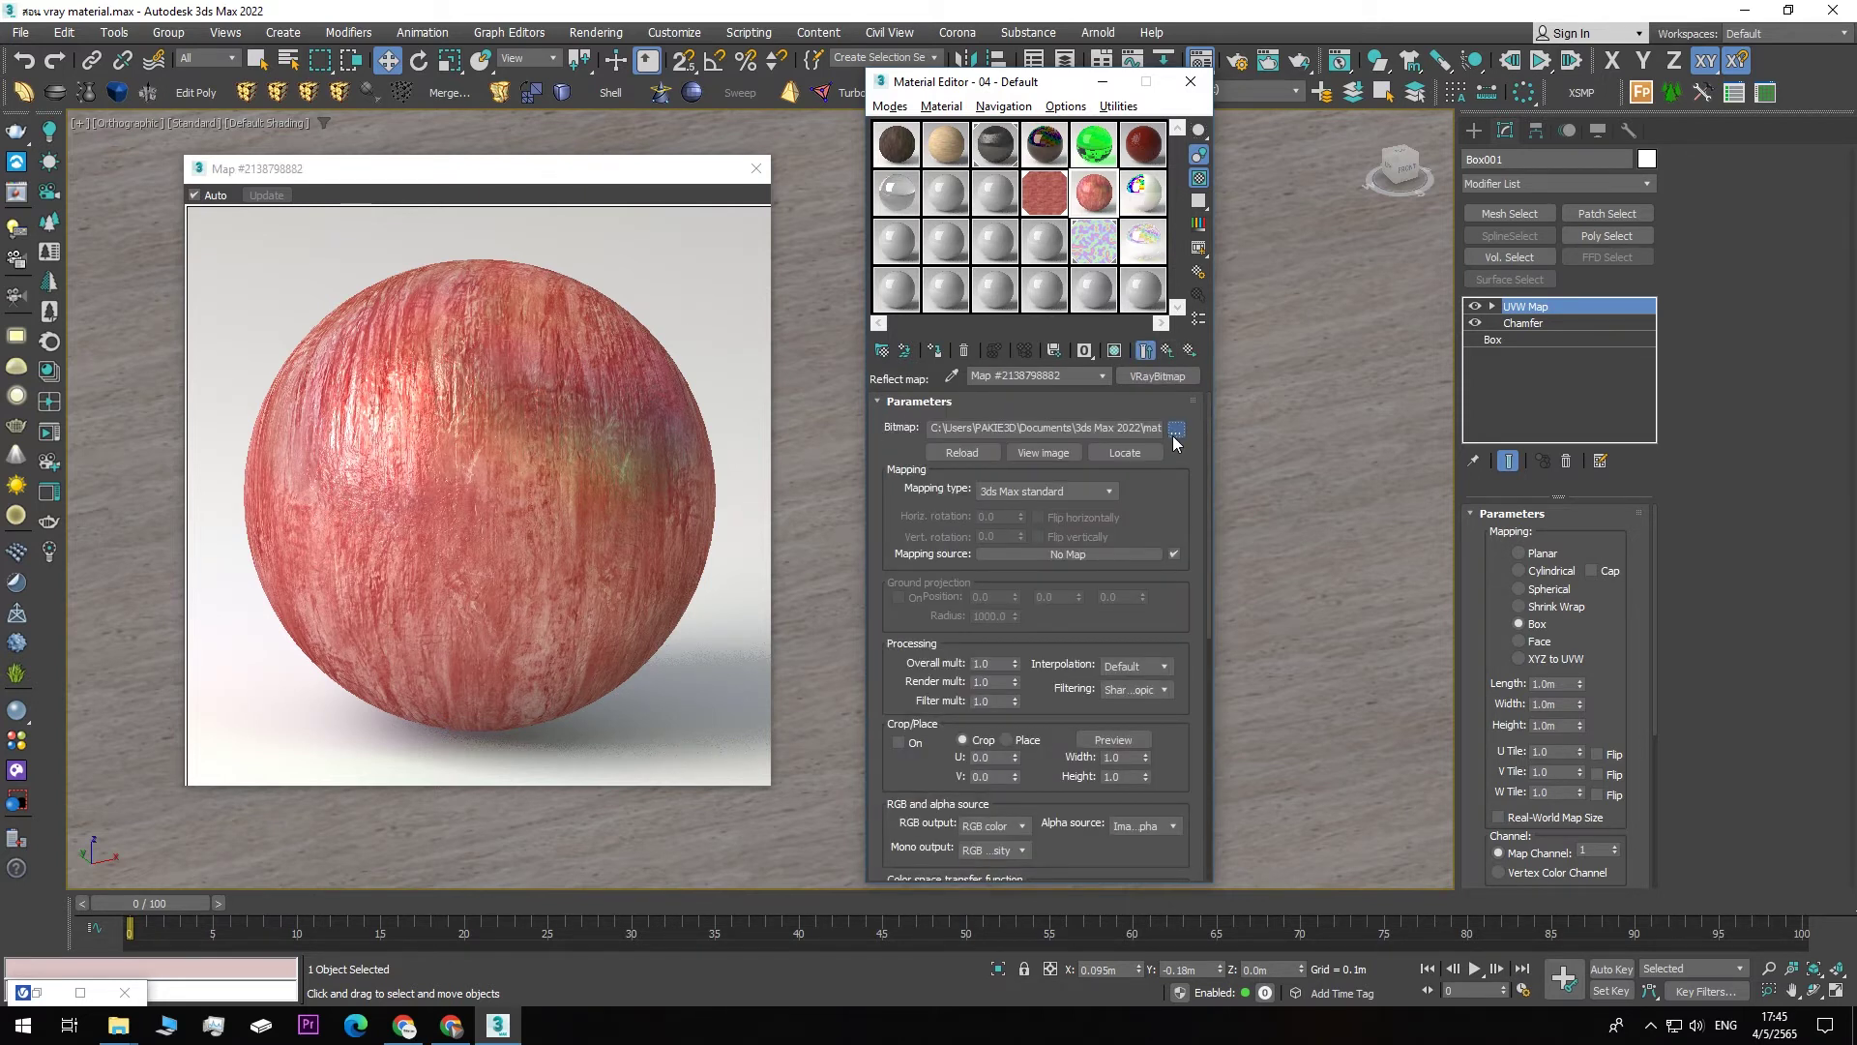
pyautogui.scroll(-3, 1248, 416)
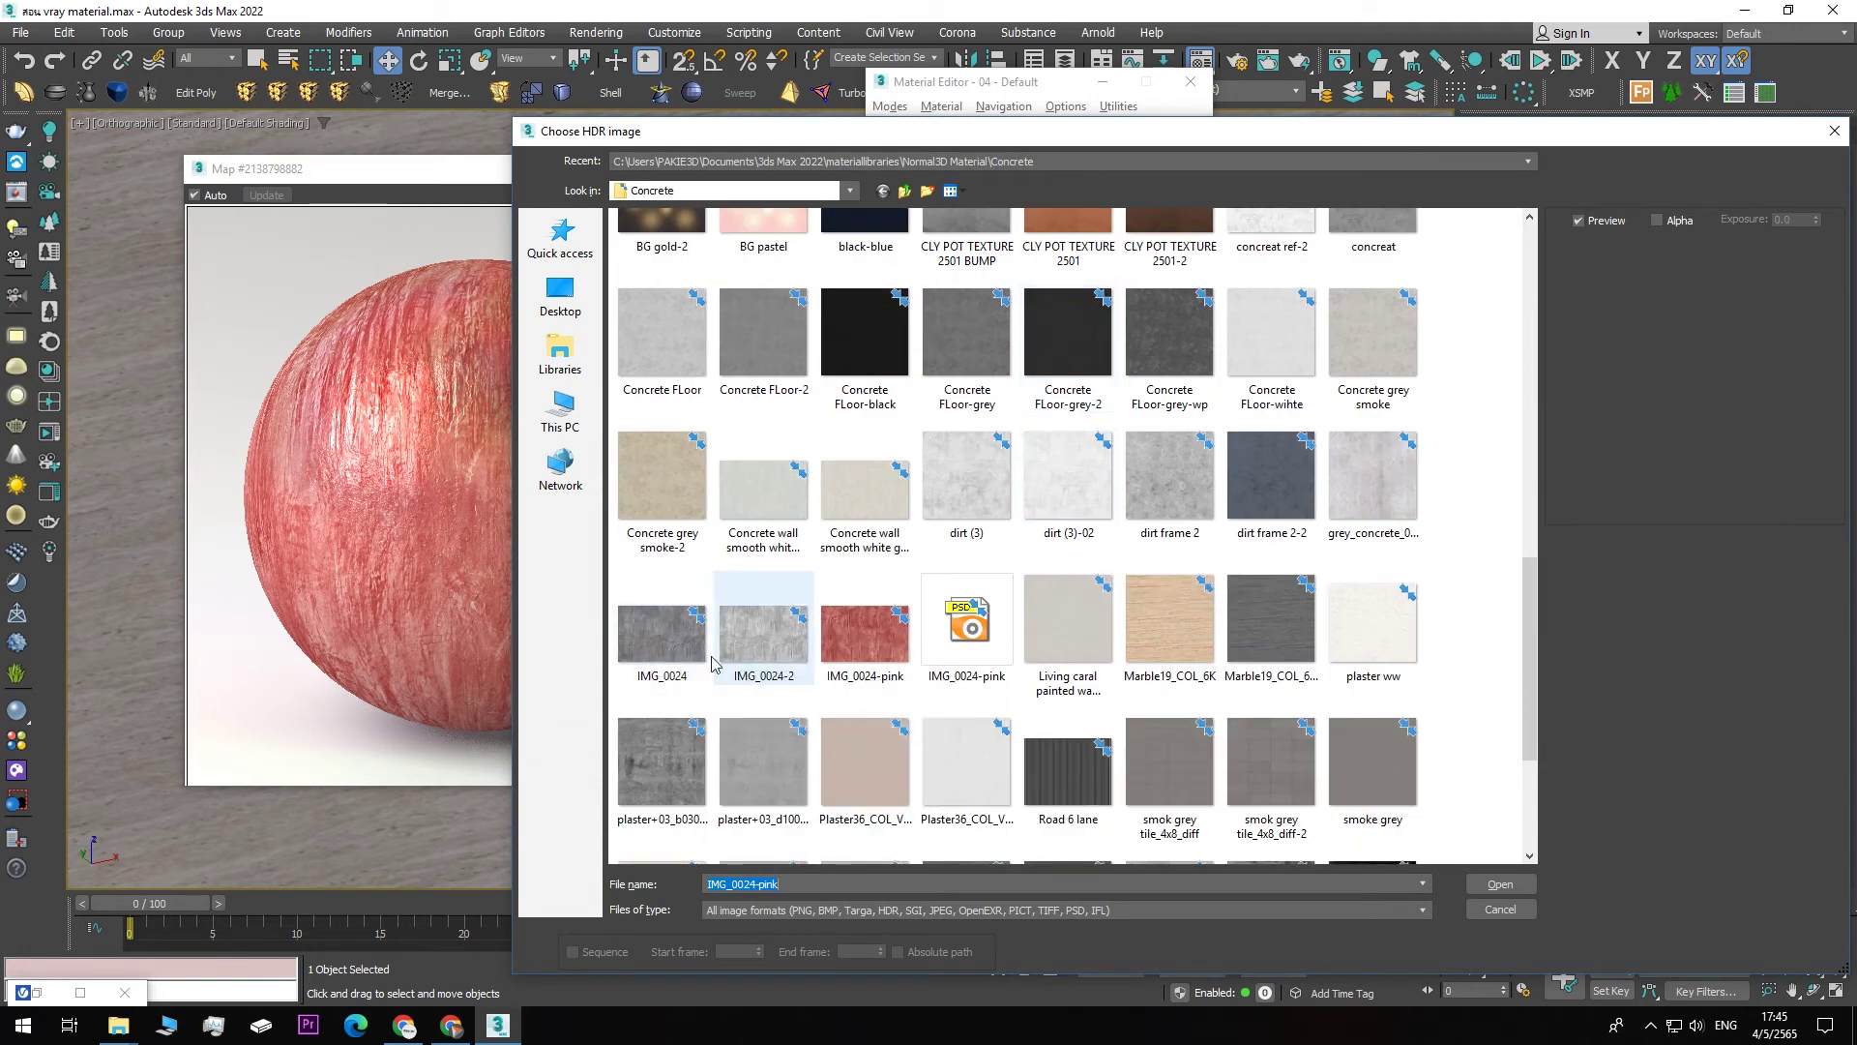
pyautogui.doubleClick(646, 658)
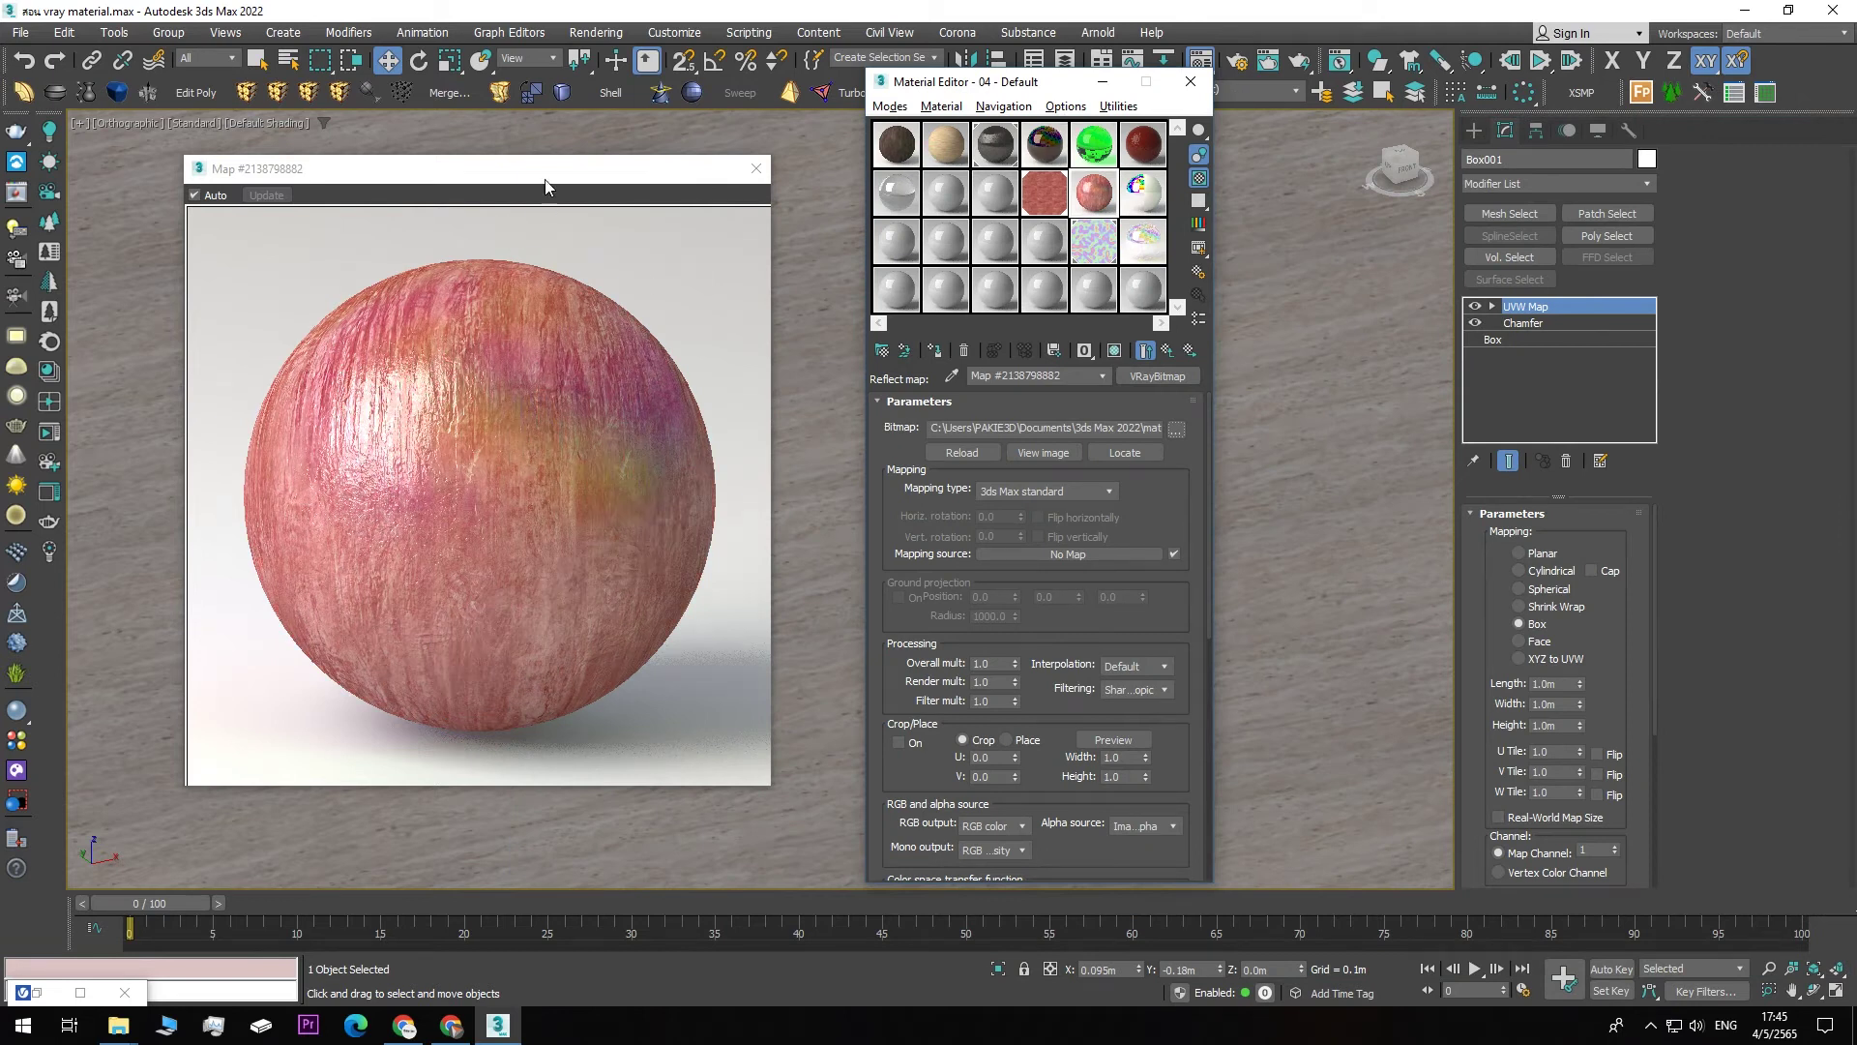
pyautogui.moveTo(569, 177); pyautogui.dragTo(522, 148)
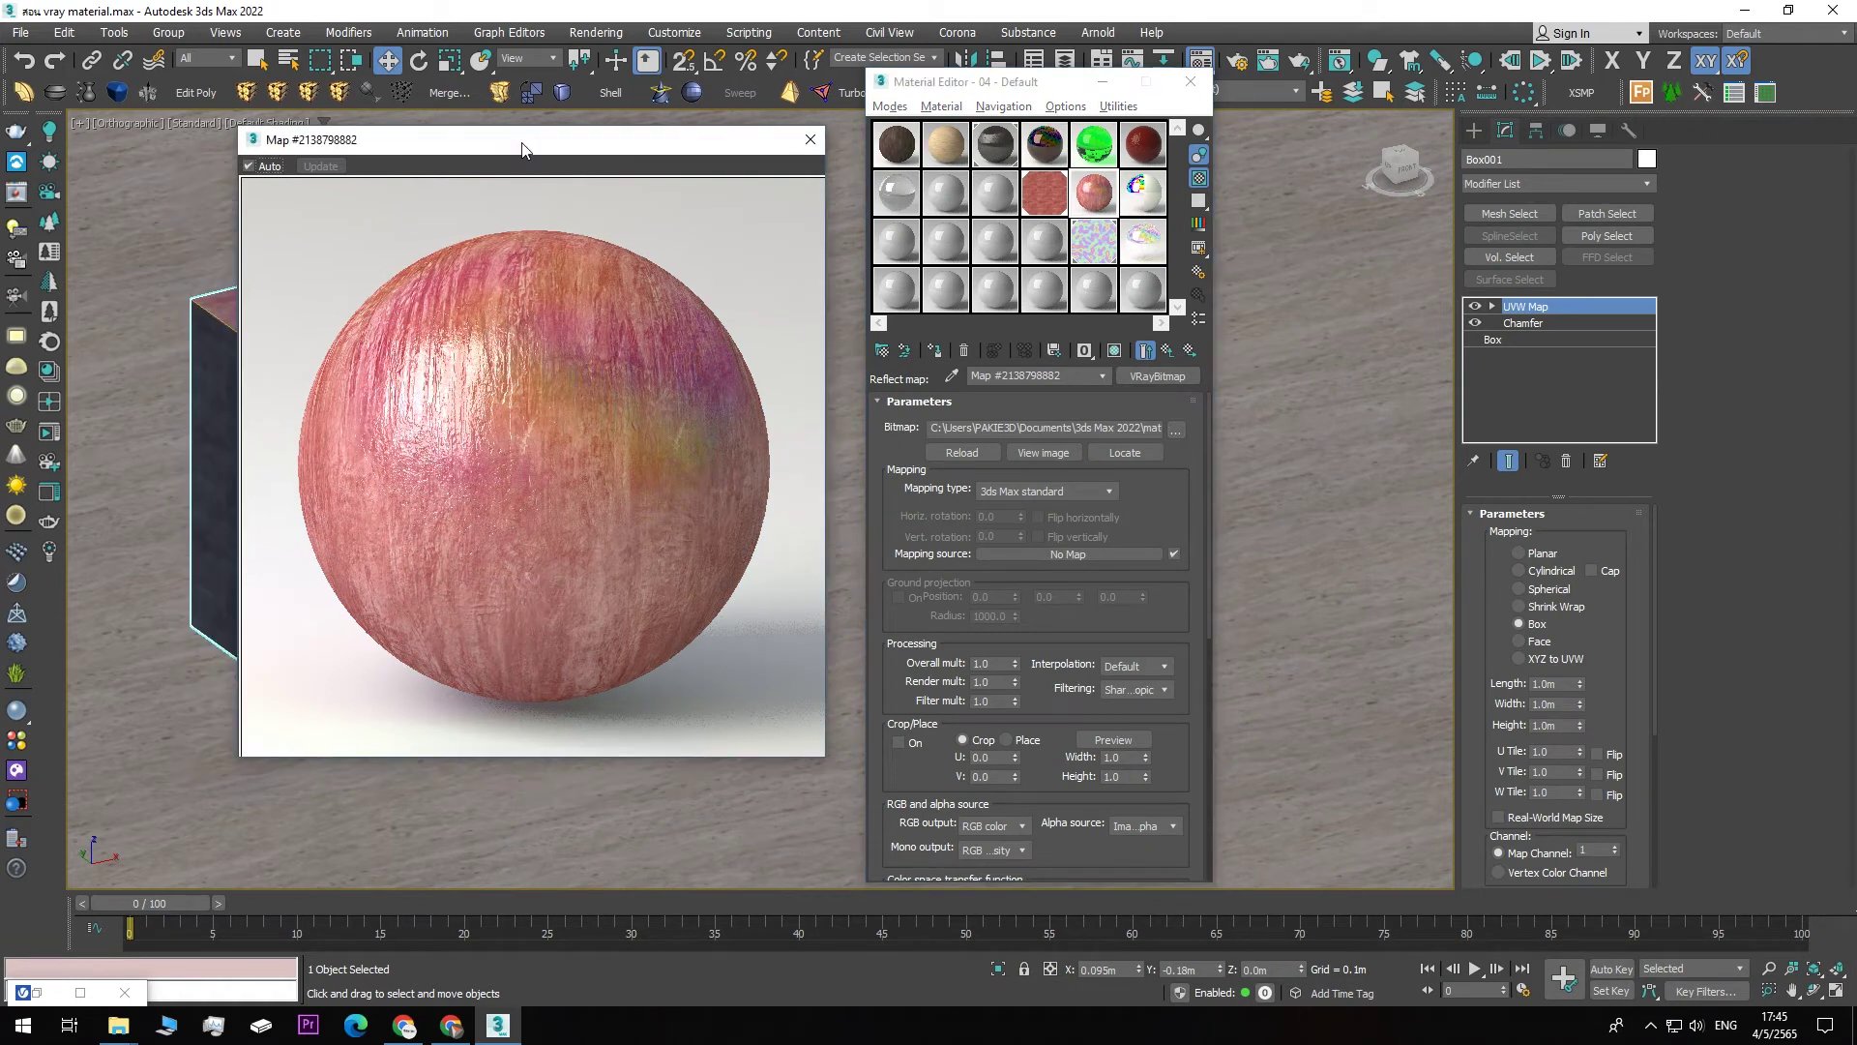
# - Assign a VRayUVWRandomizer as the mapping source of the Reflect VRayBitmap and close the enlarged preview
pyautogui.moveTo(687, 140); pyautogui.dragTo(586, 137)
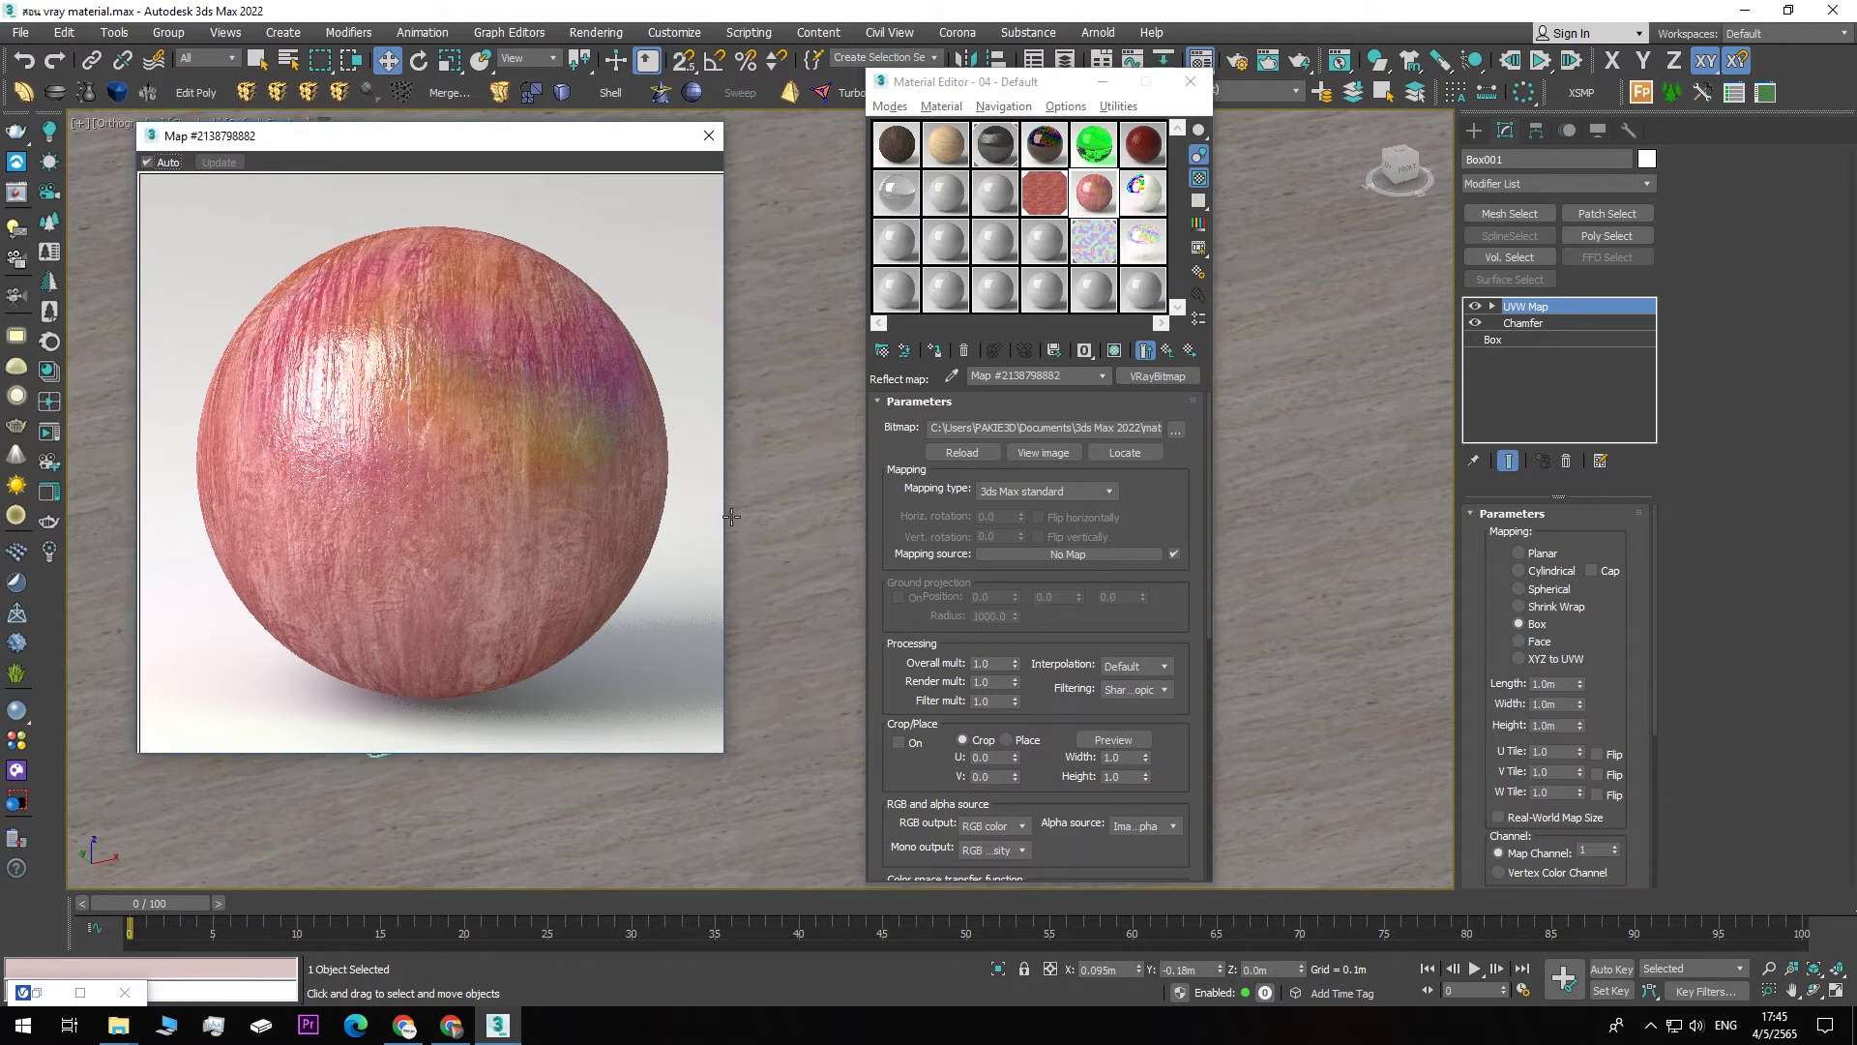
pyautogui.moveTo(1209, 461); pyautogui.dragTo(1248, 397)
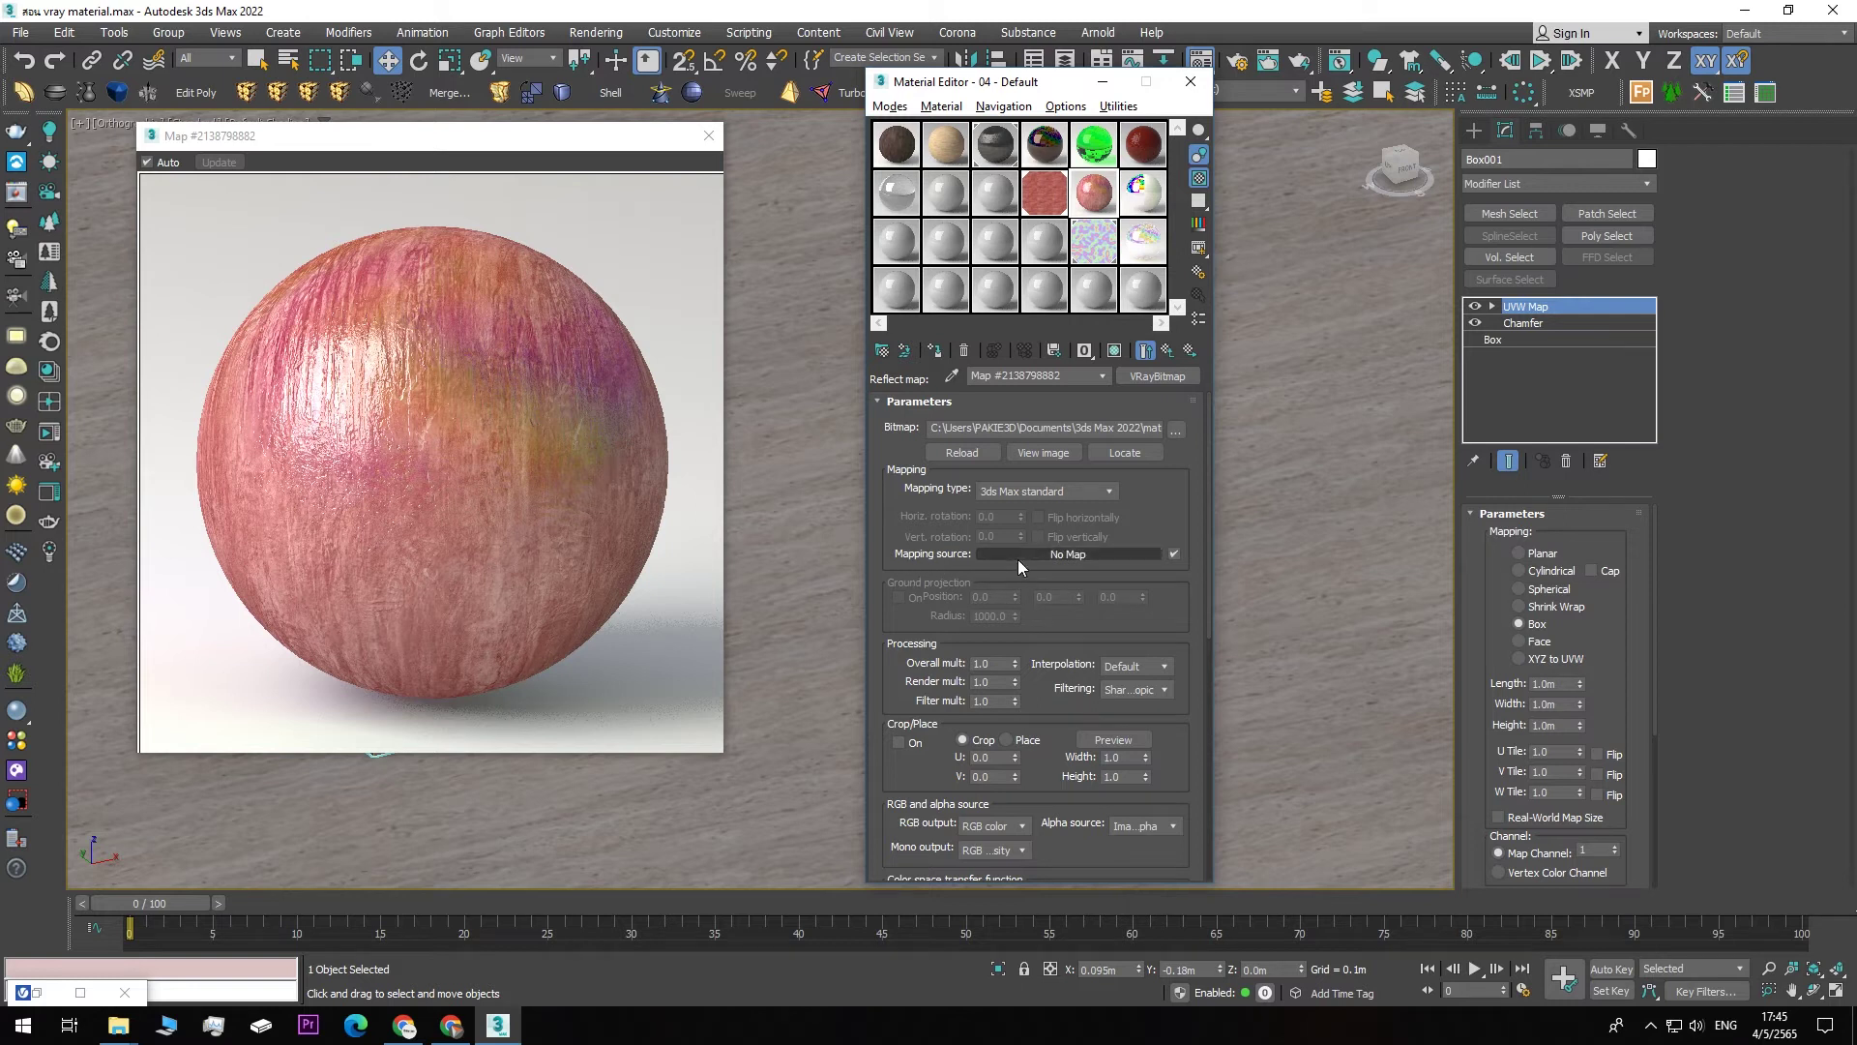
pyautogui.moveTo(523, 149); pyautogui.dragTo(538, 179)
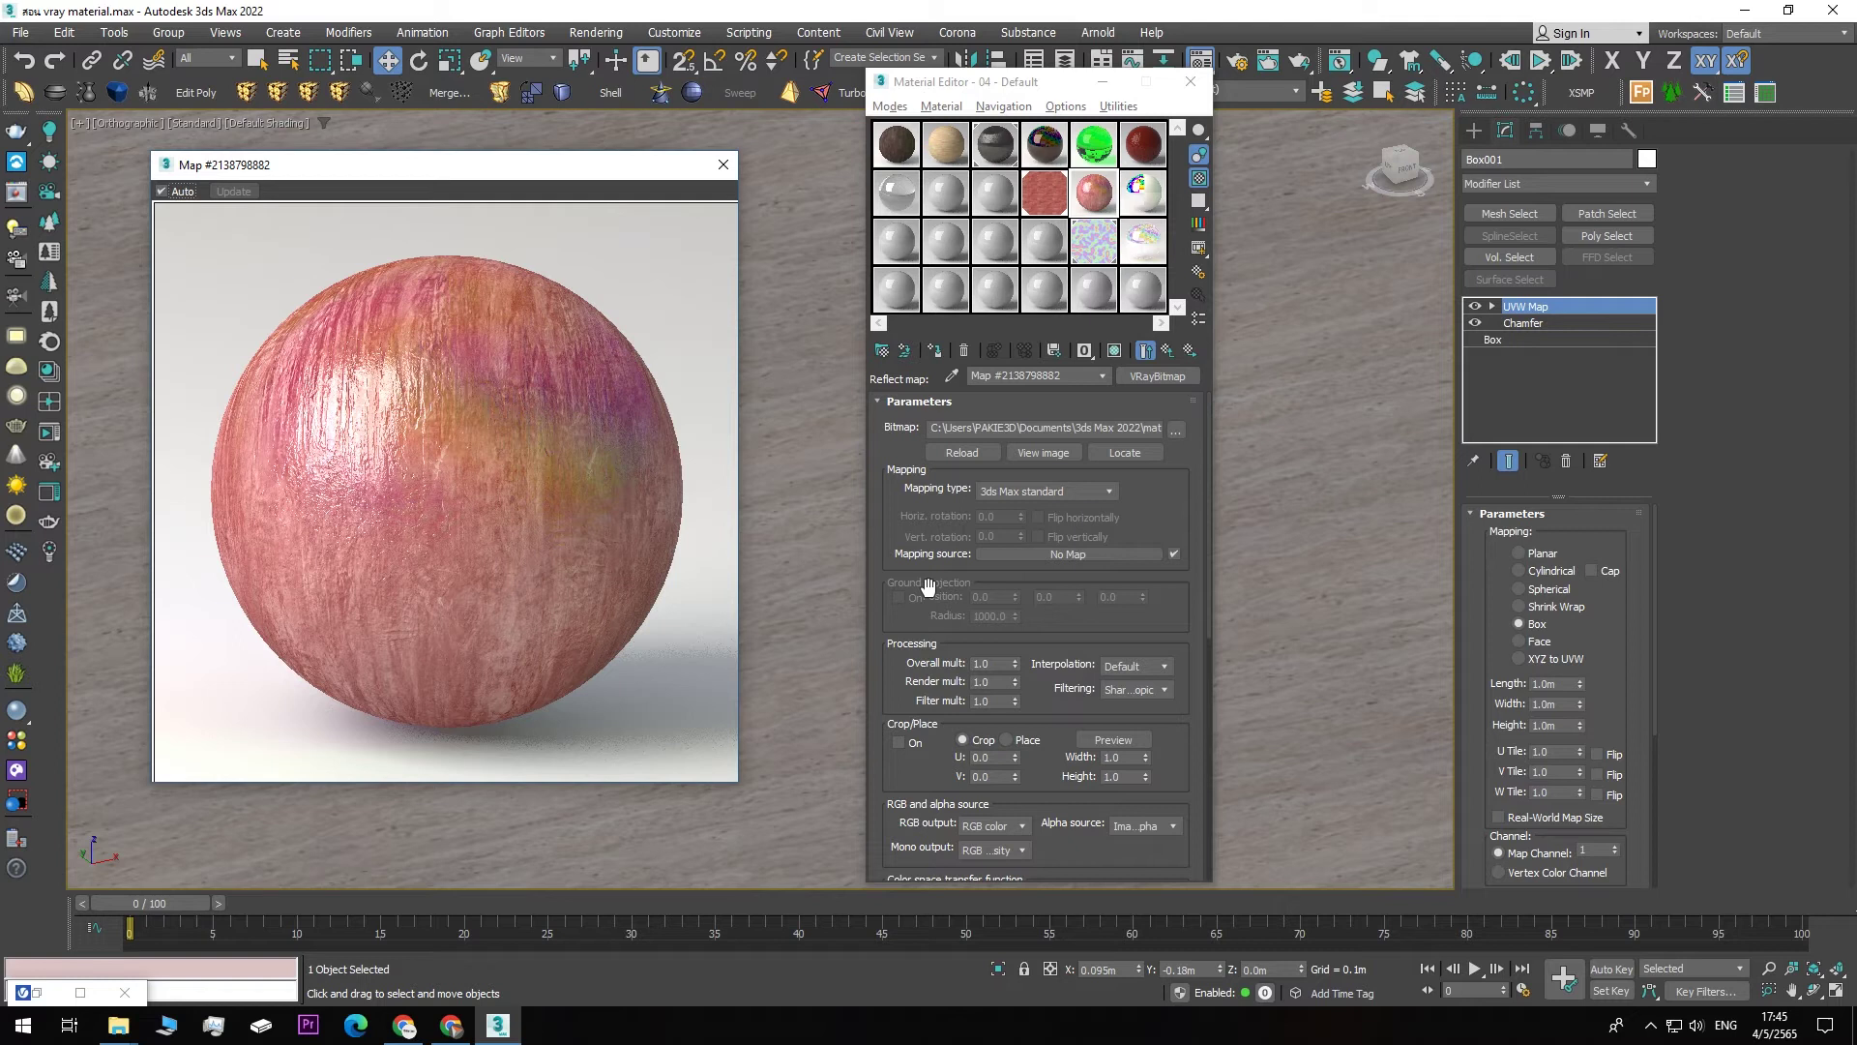
pyautogui.click(1058, 555)
pyautogui.scroll(-7, 1036, 580)
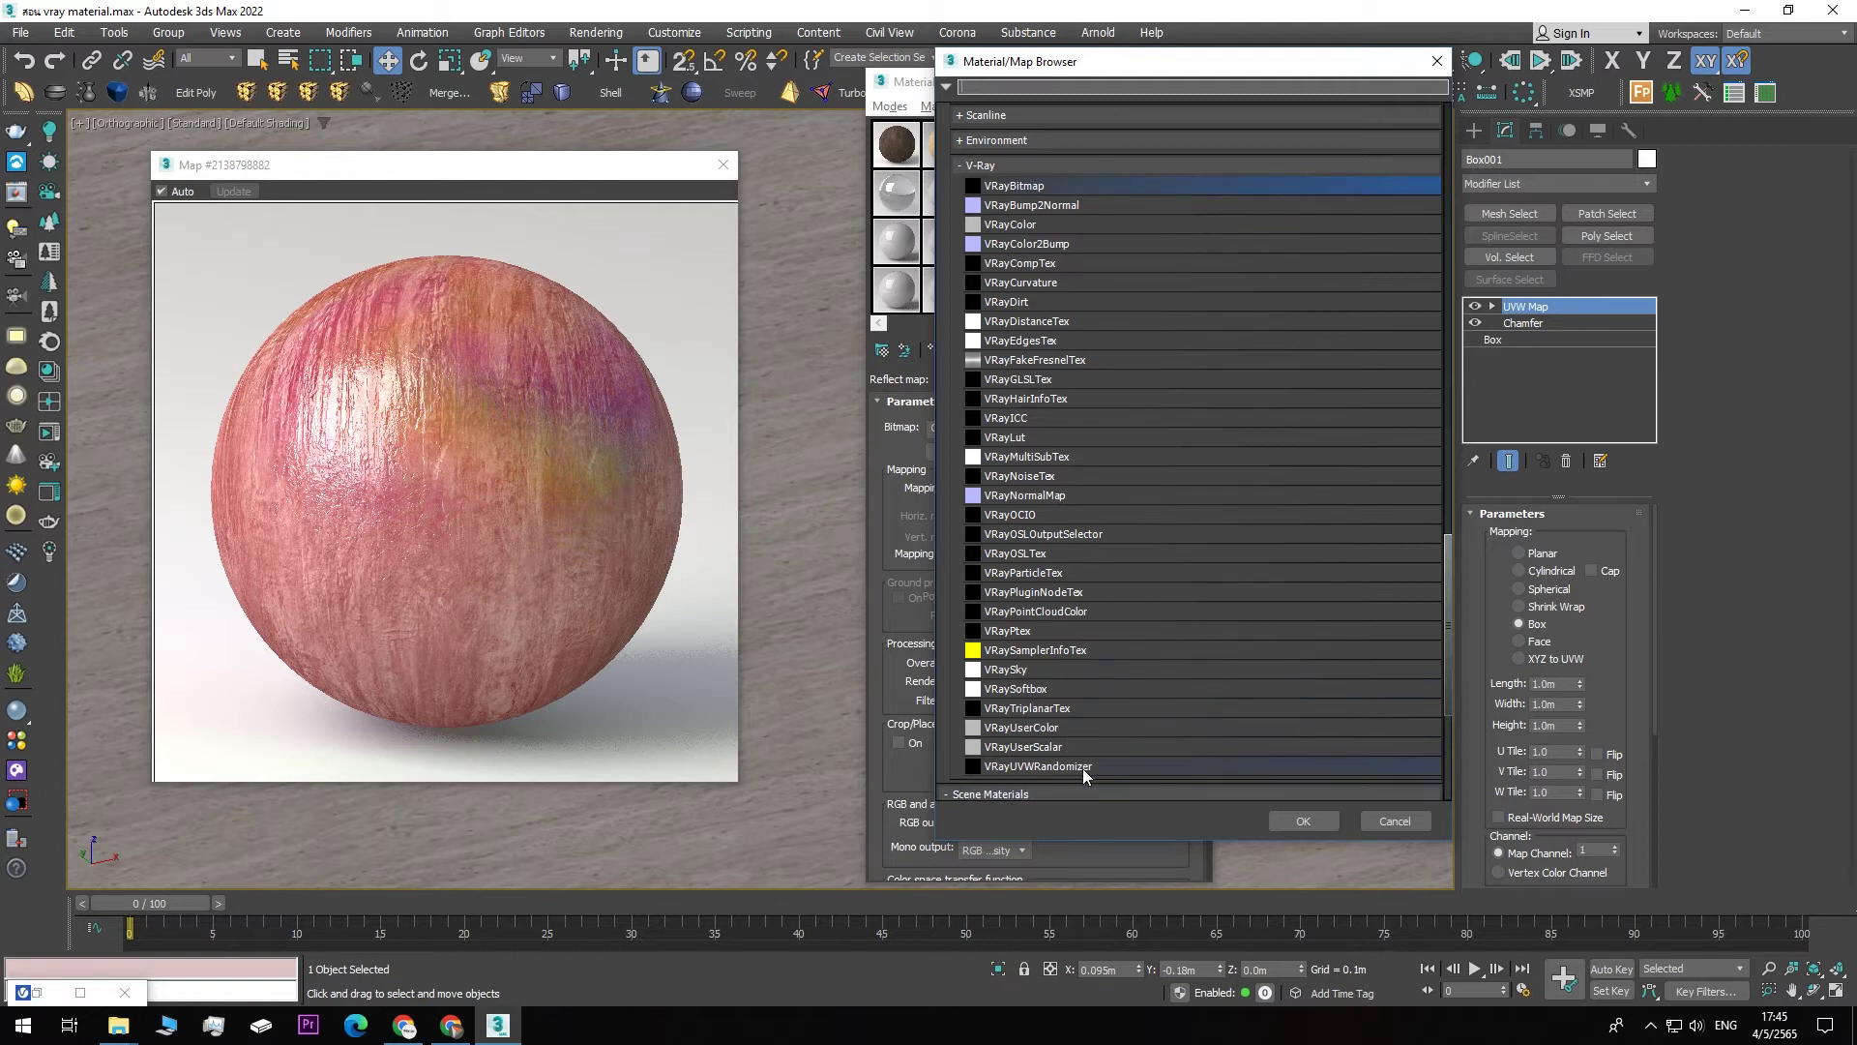
pyautogui.press('Escape')
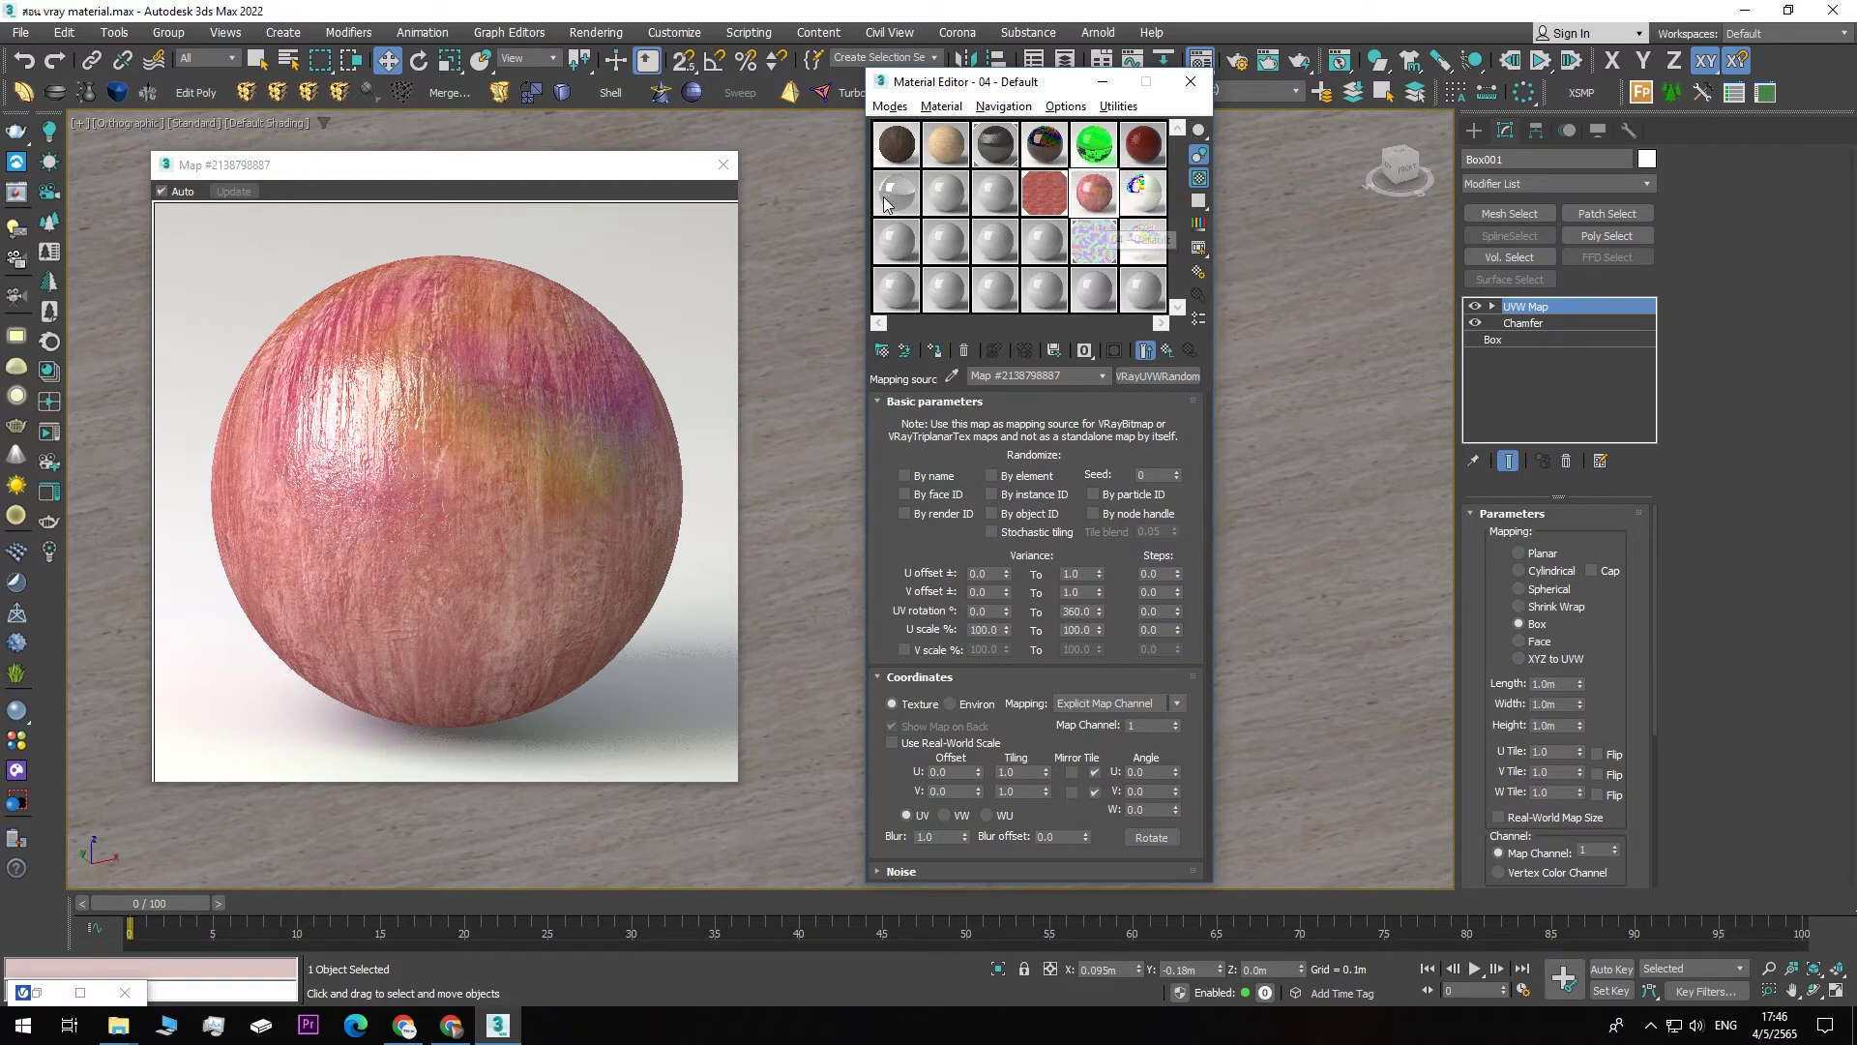
pyautogui.click(723, 165)
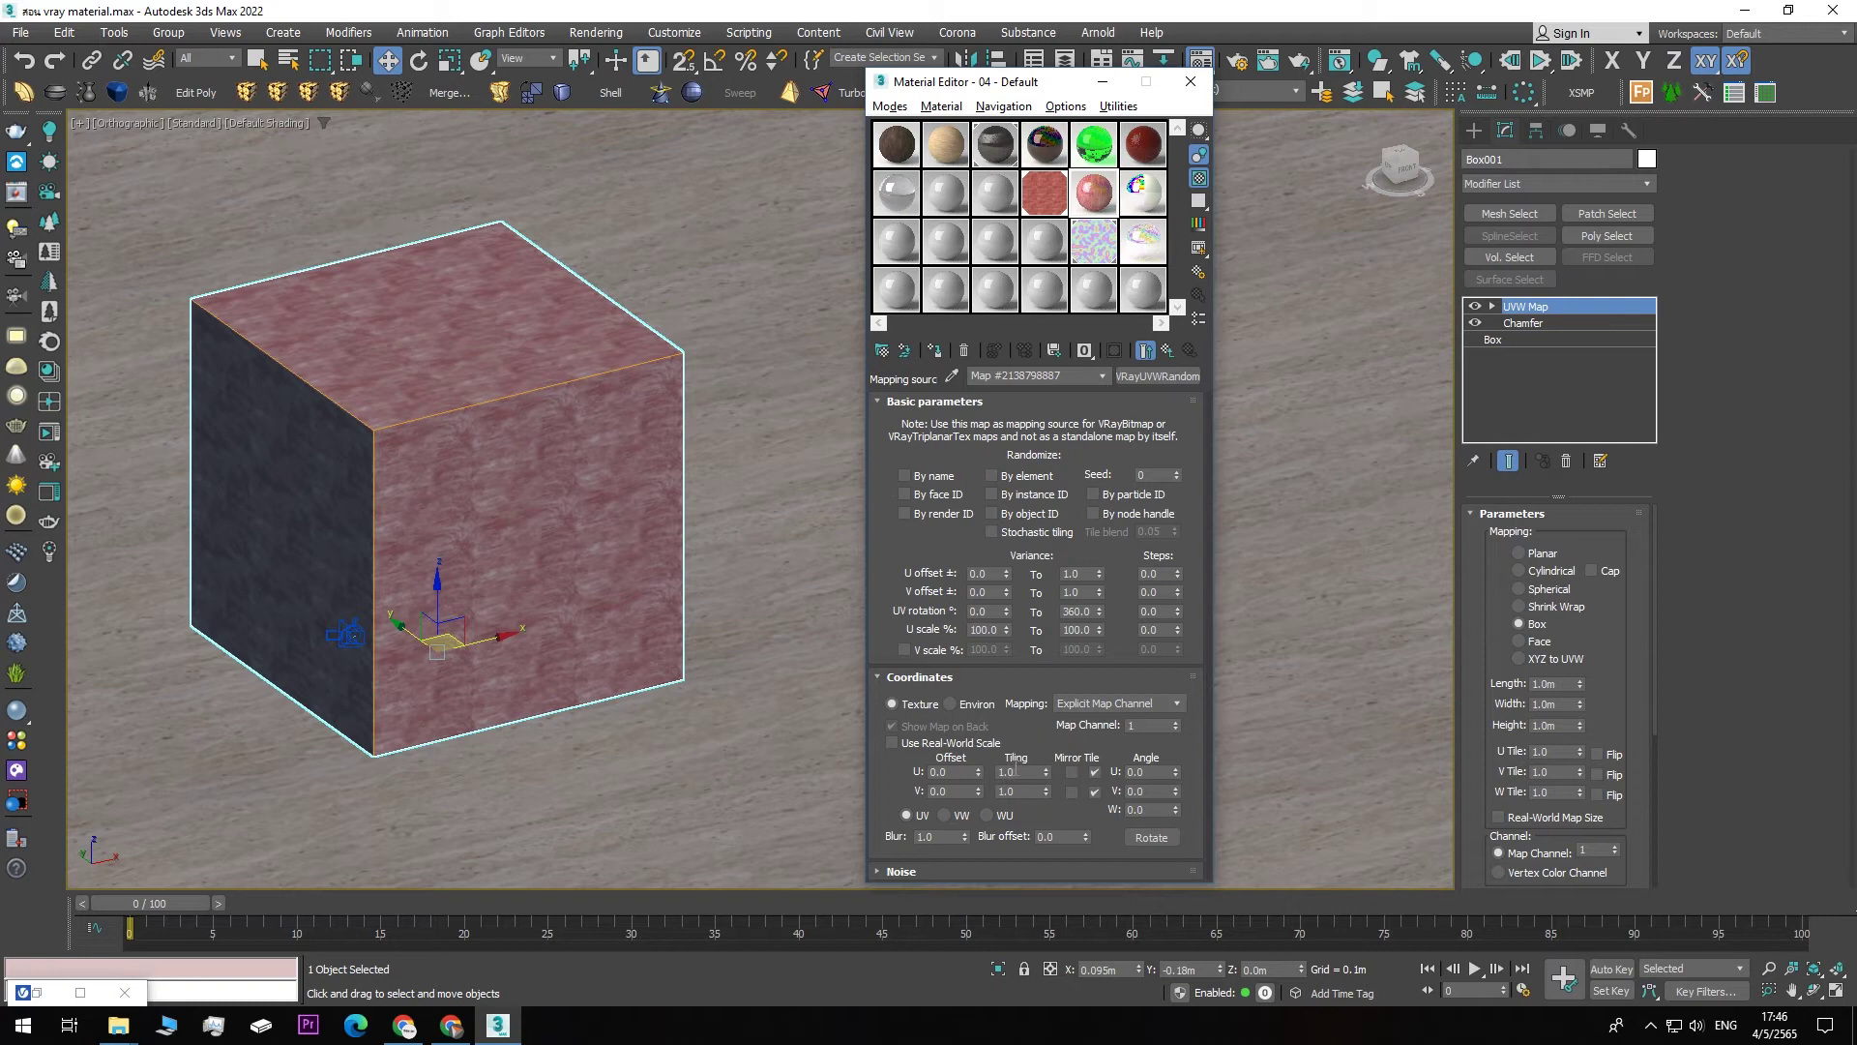
# - Set the VRayUVWRandomizer's U and V tiling to 3.0 and check the tiled Reflect map in the enlarged preview
pyautogui.doubleClick(1021, 771)
pyautogui.write('3.0')
pyautogui.press('Tab')
pyautogui.write('3.0')
pyautogui.press('Tab')
pyautogui.doubleClick(1103, 206)
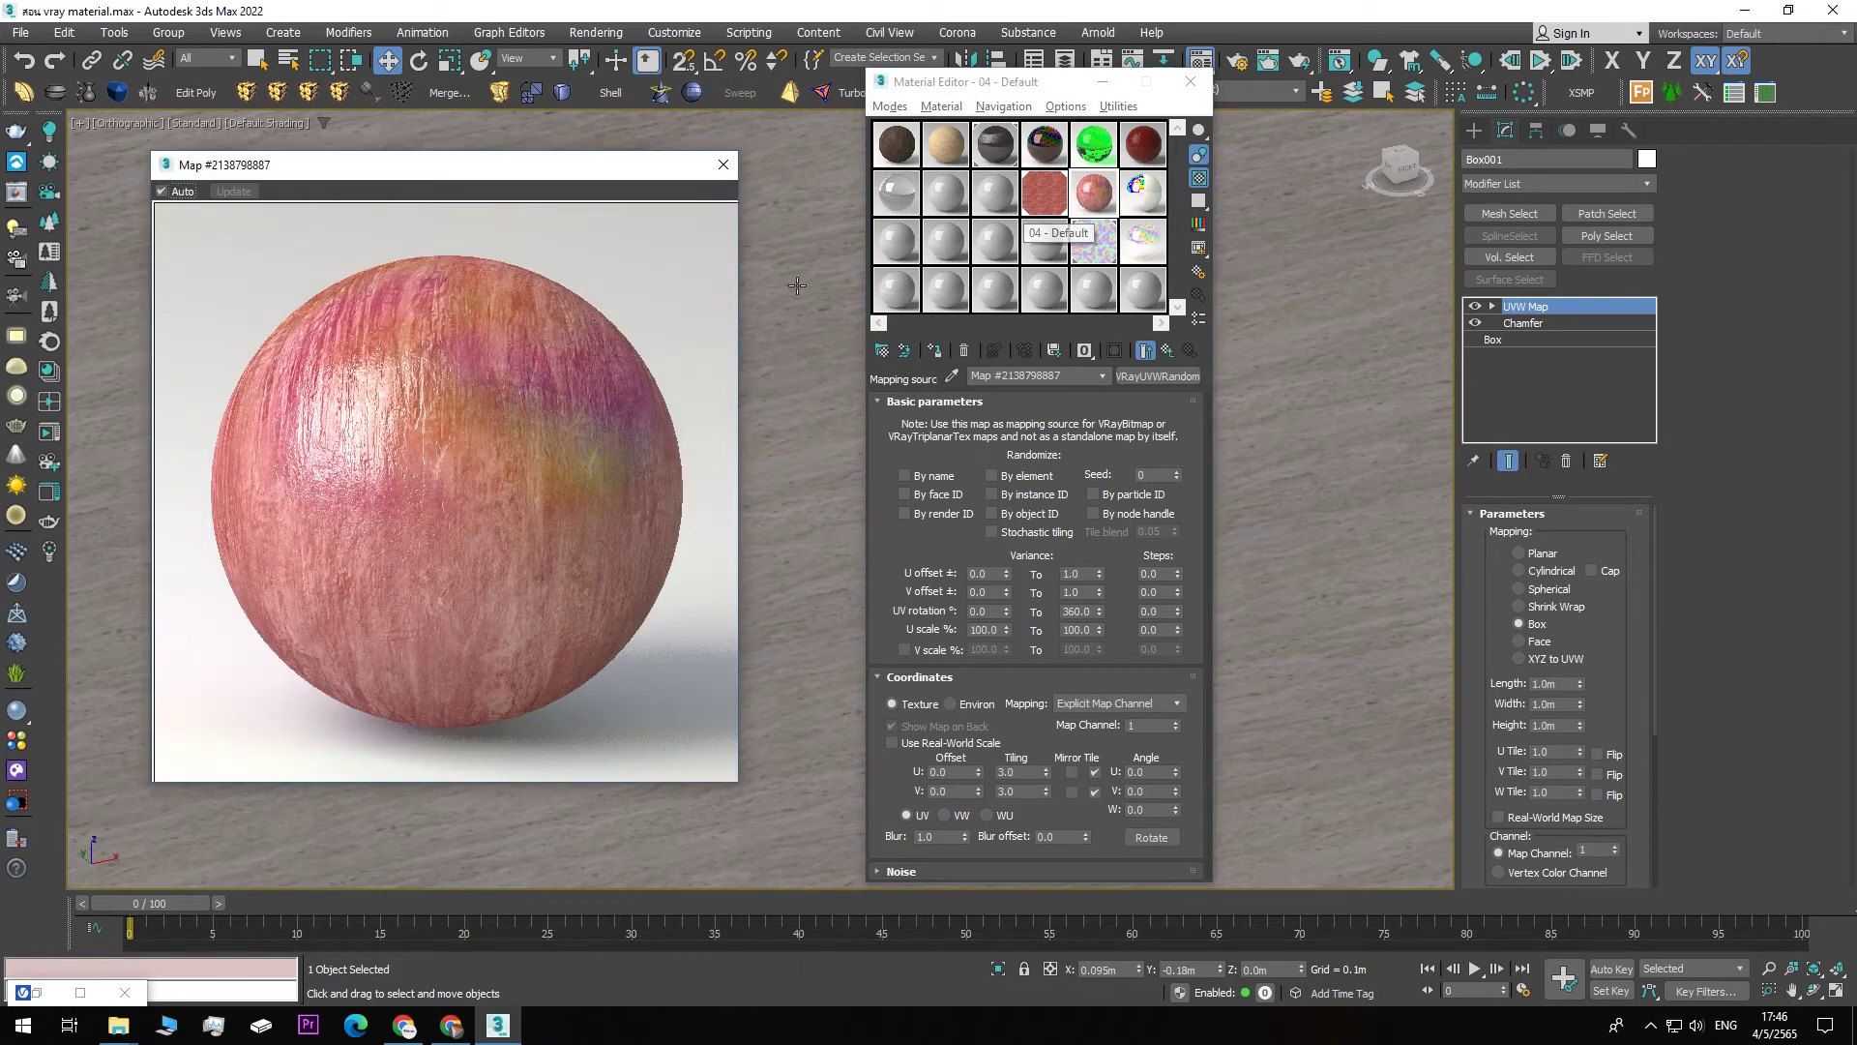
pyautogui.click(1151, 352)
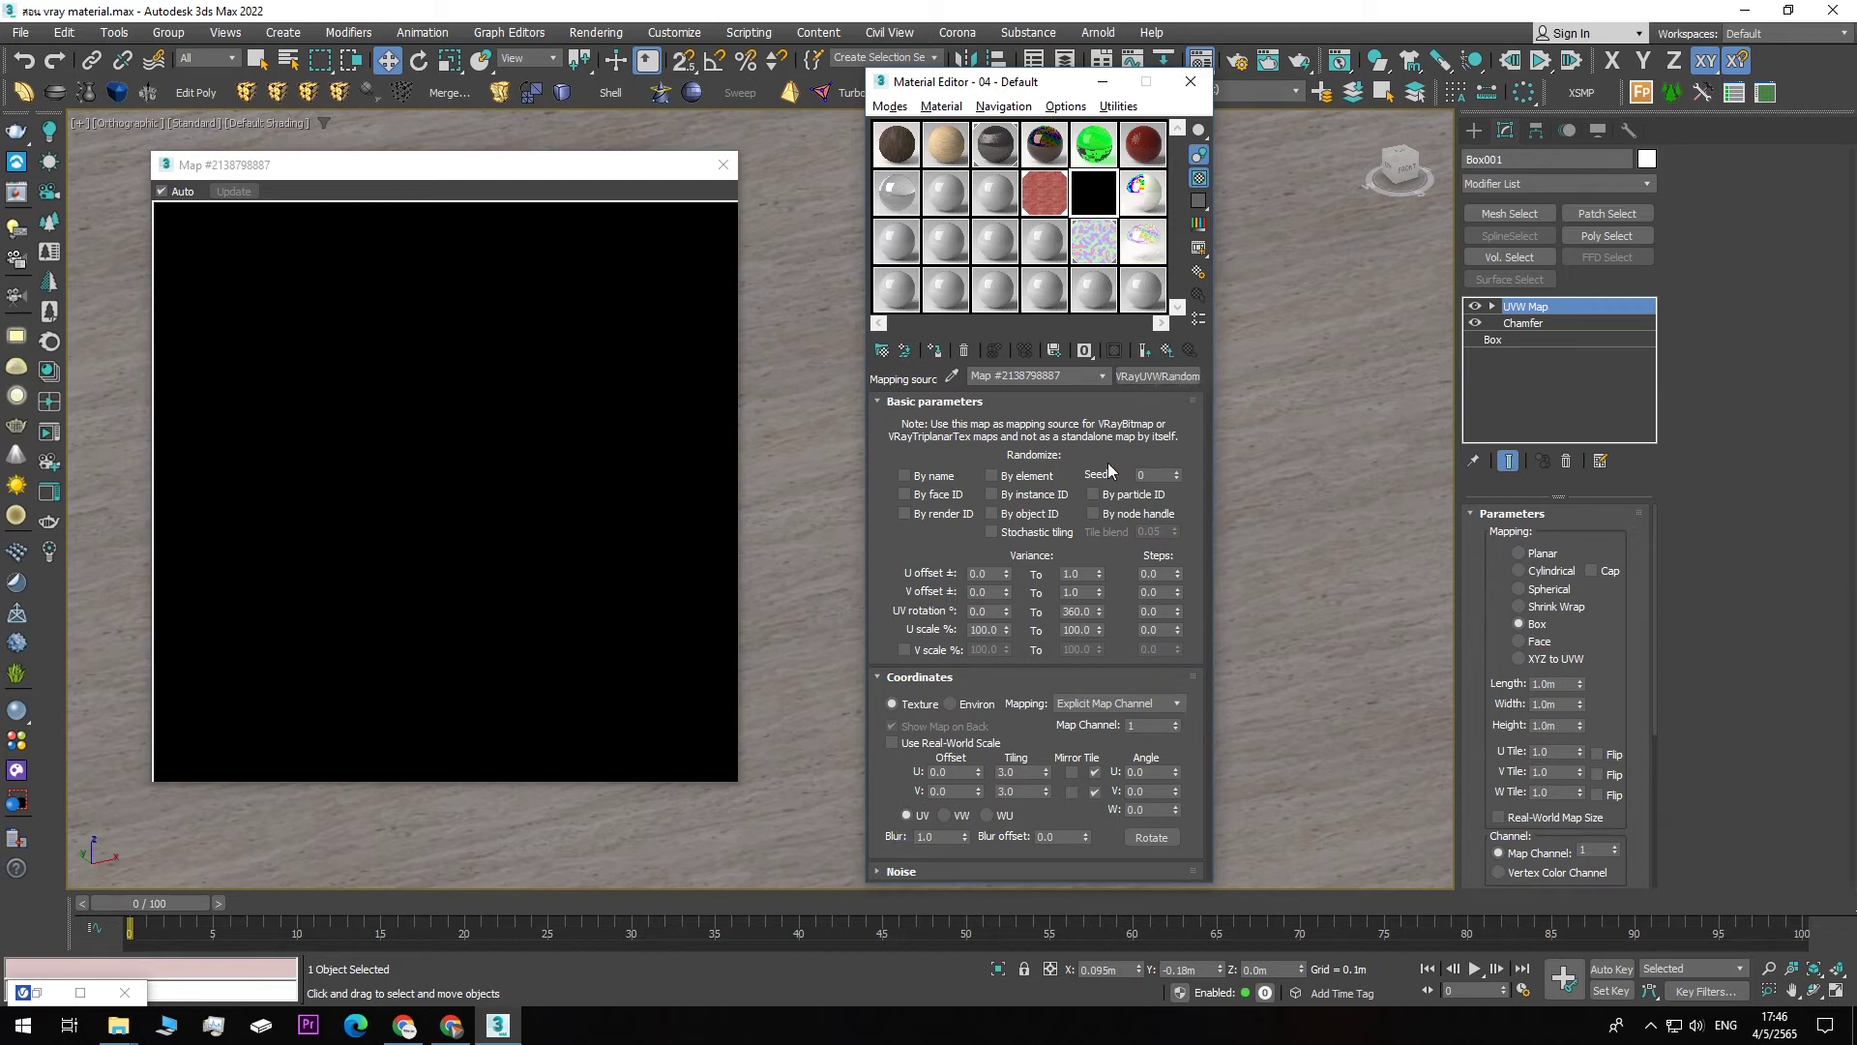
pyautogui.click(1167, 352)
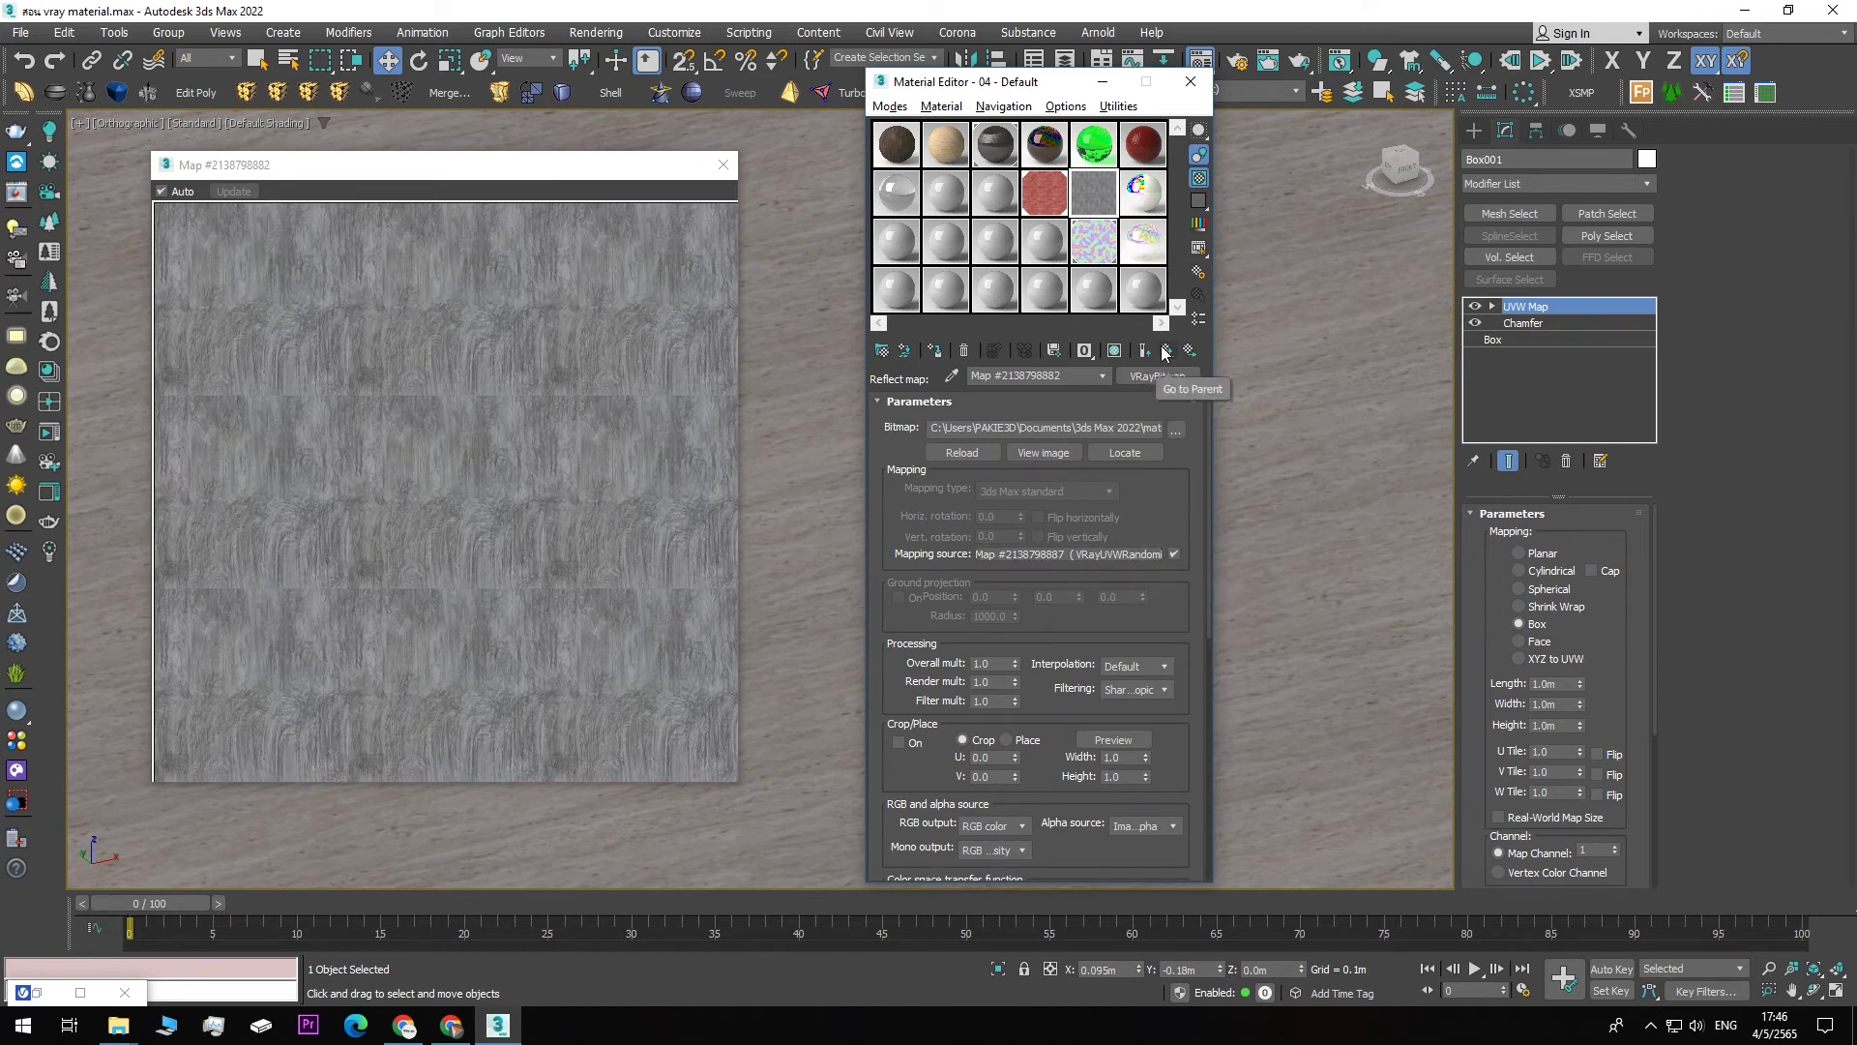
pyautogui.click(1073, 553)
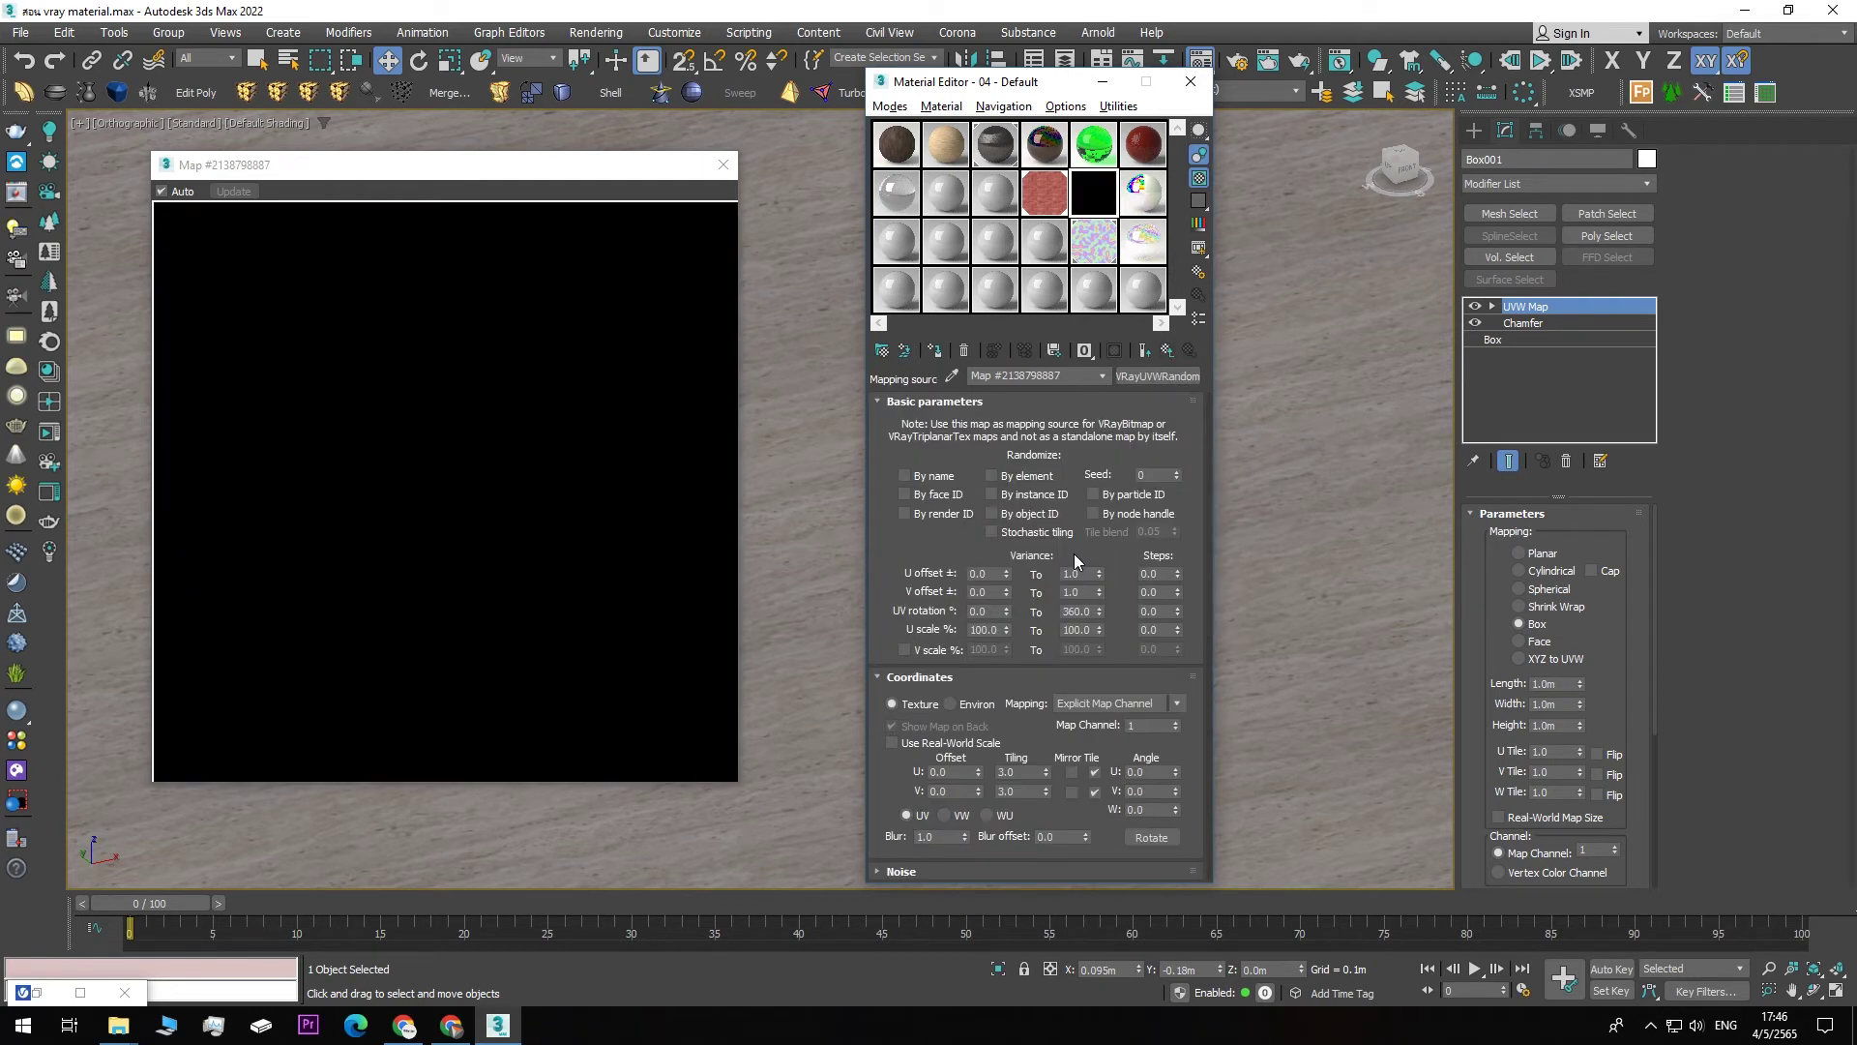
pyautogui.click(1165, 352)
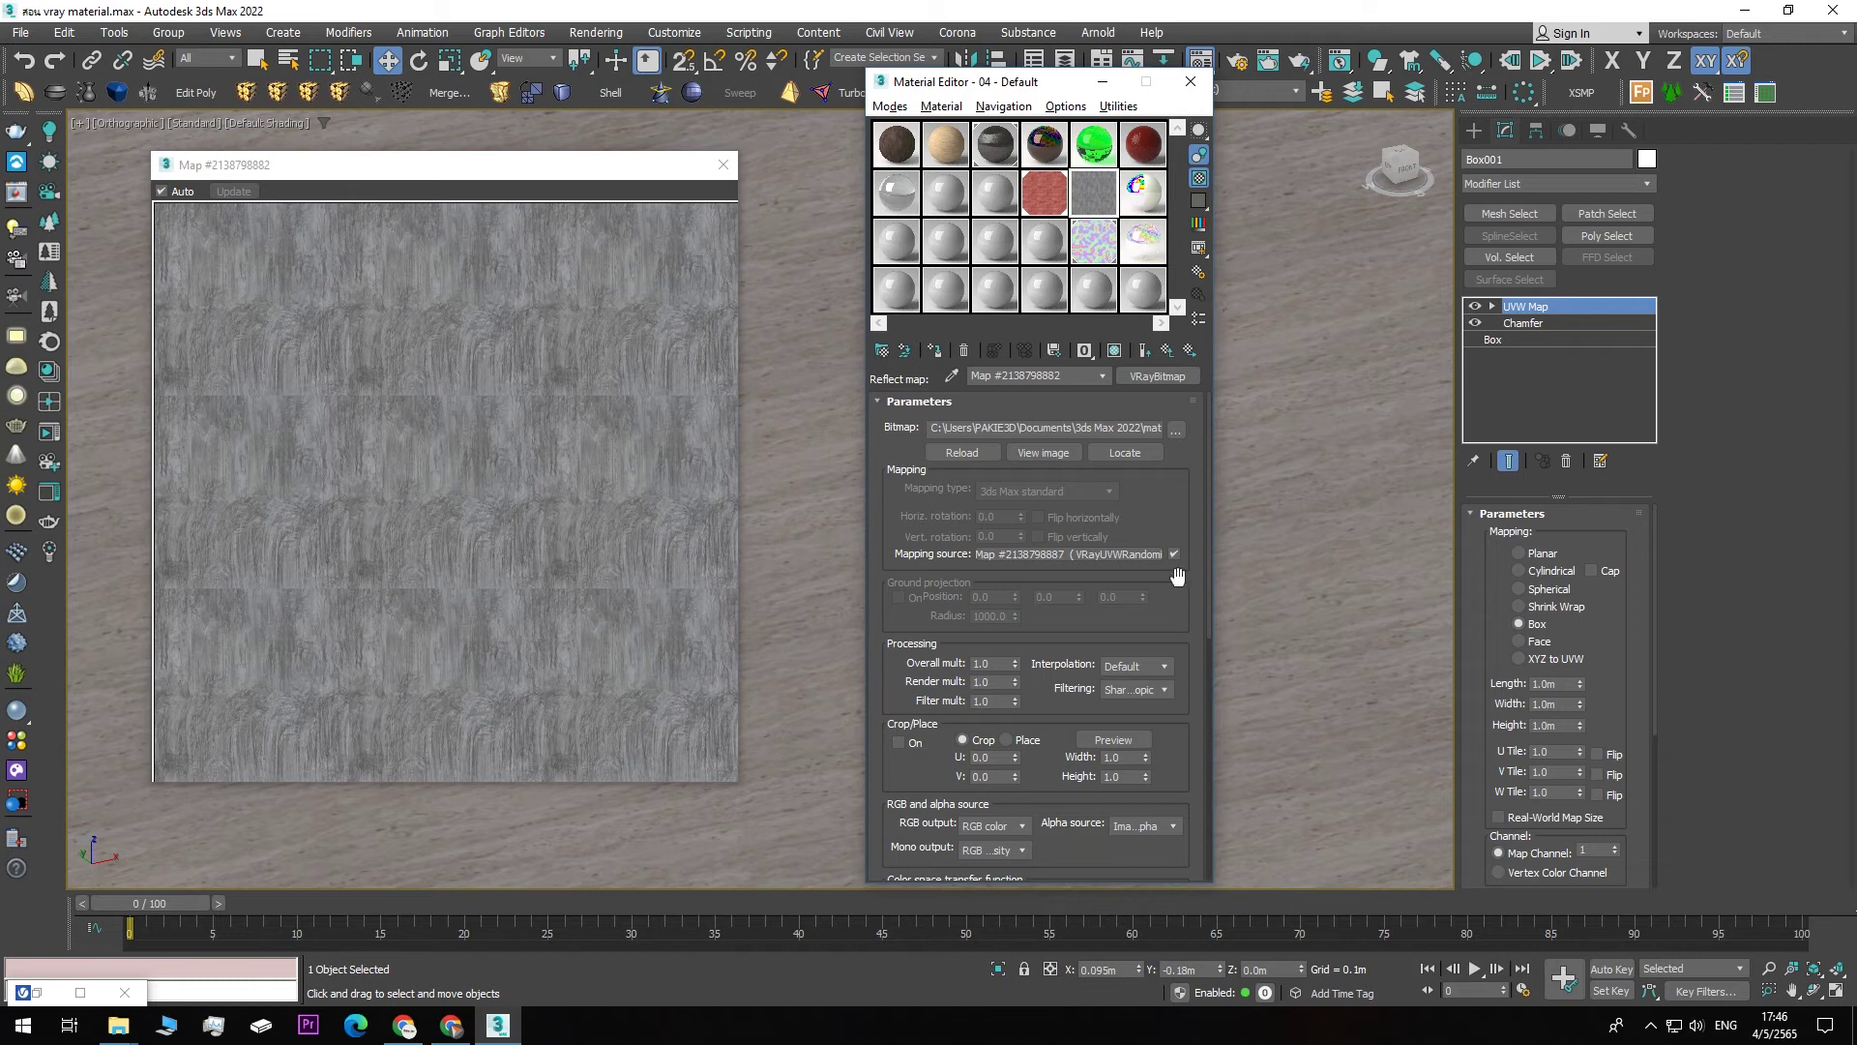
# - Set the Reflect map randomizer's U and V tiling to 2 and review the pattern in the enlarged preview
pyautogui.click(1093, 555)
pyautogui.doubleClick(1025, 771)
pyautogui.write('2')
pyautogui.press('Tab')
pyautogui.write('2')
pyautogui.press('Return')
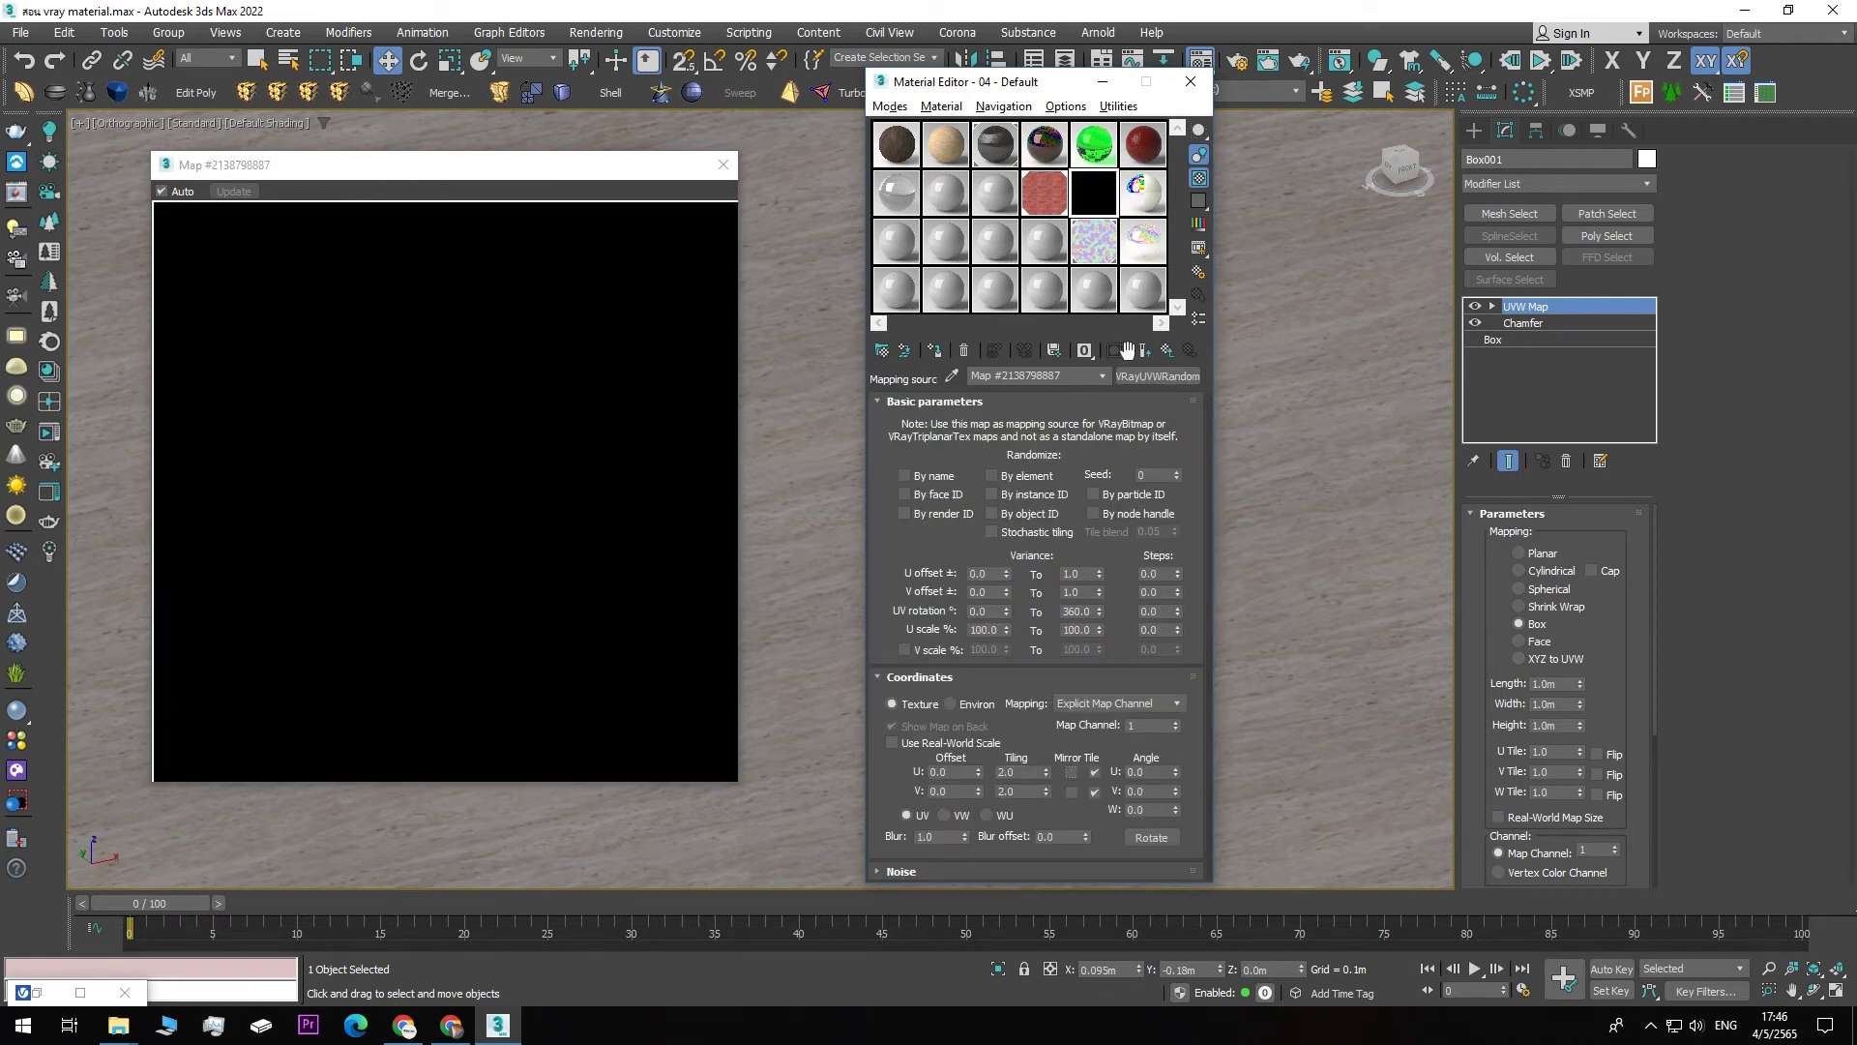
pyautogui.click(1166, 352)
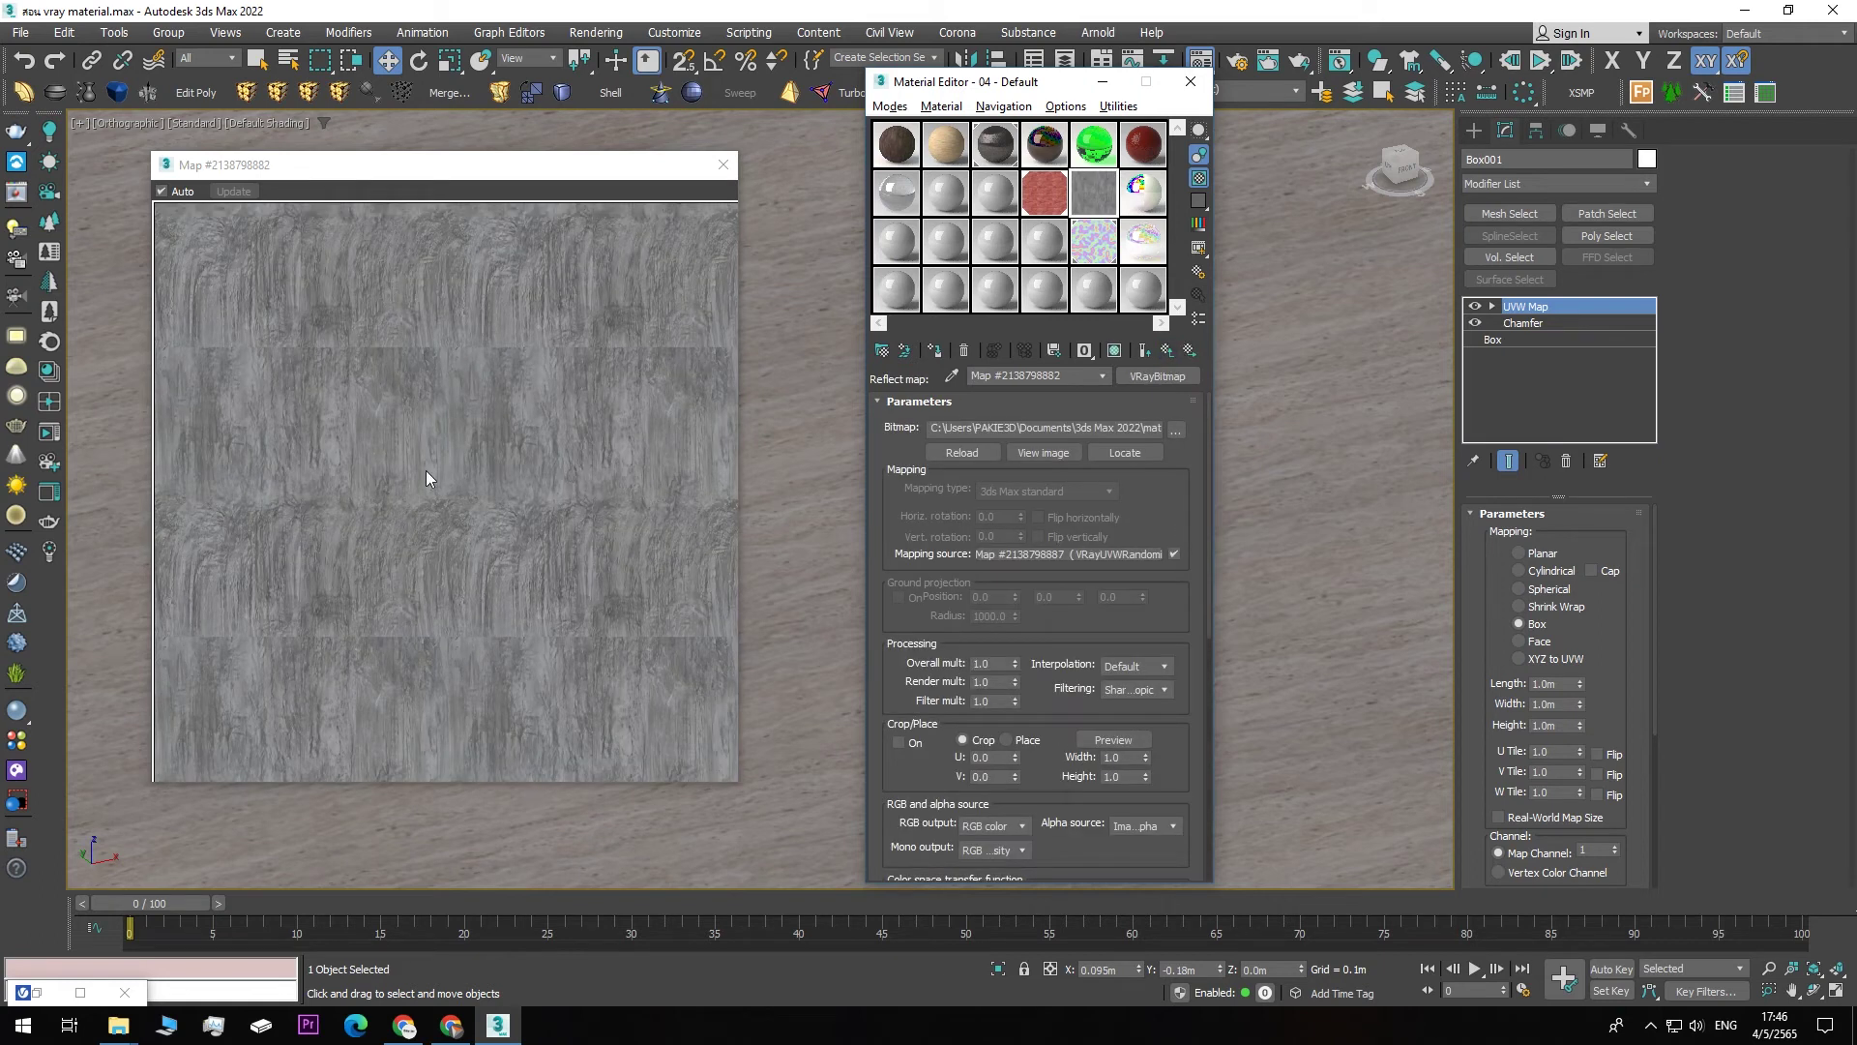
pyautogui.moveTo(487, 155); pyautogui.dragTo(529, 199)
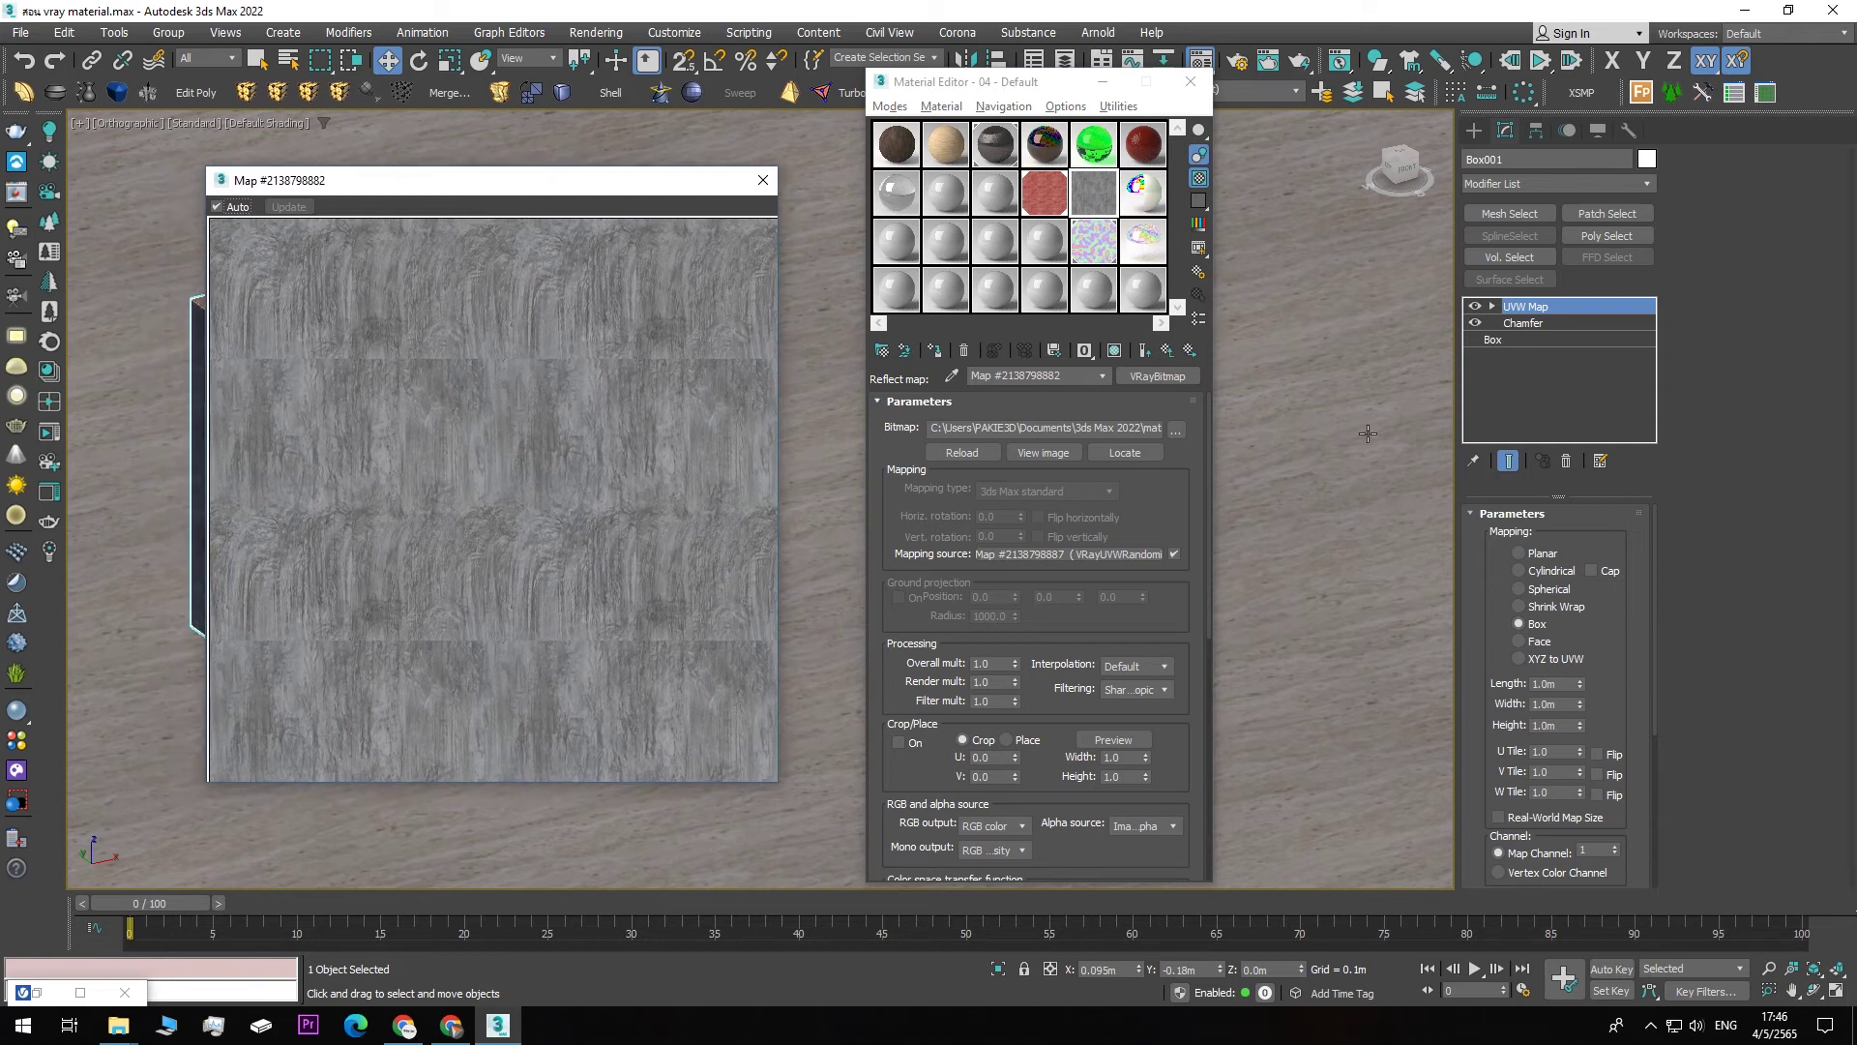
# - Check the bump VRayBitmap's mapping source, close the enlarged preview and return to the material level
pyautogui.click(1167, 352)
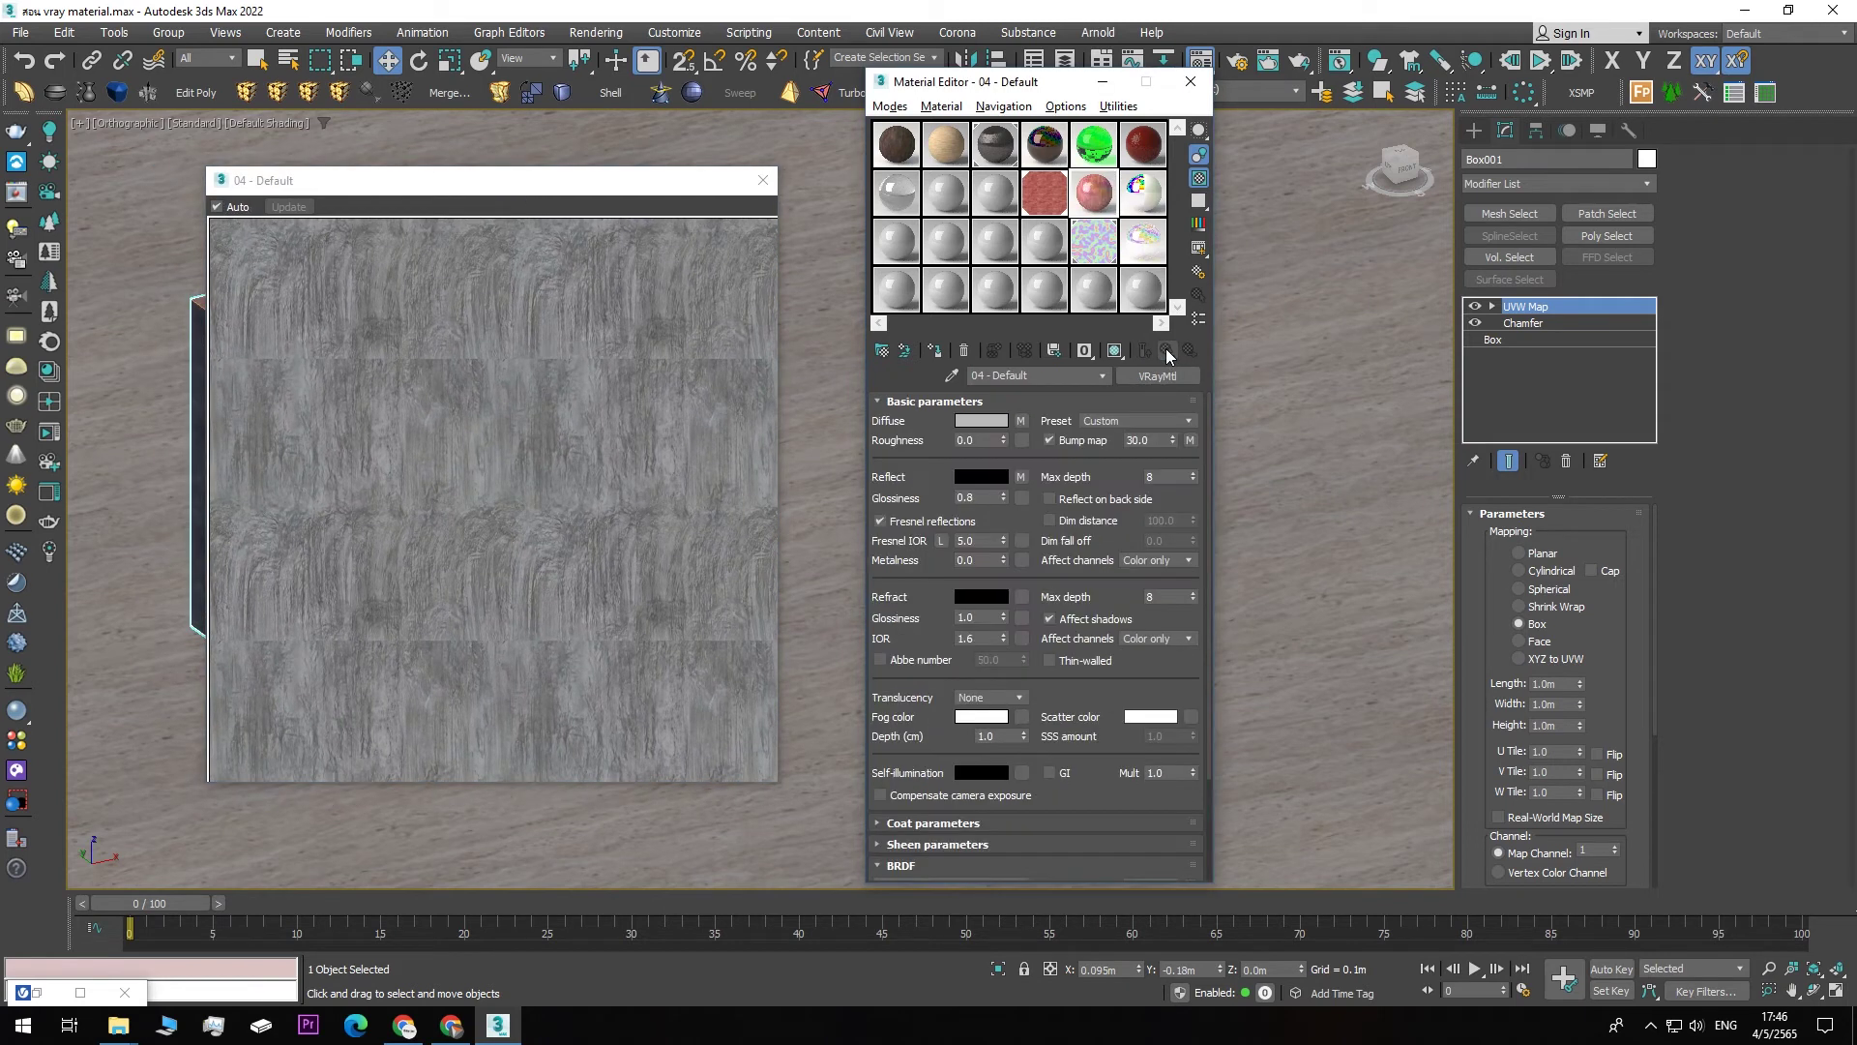
pyautogui.click(1190, 442)
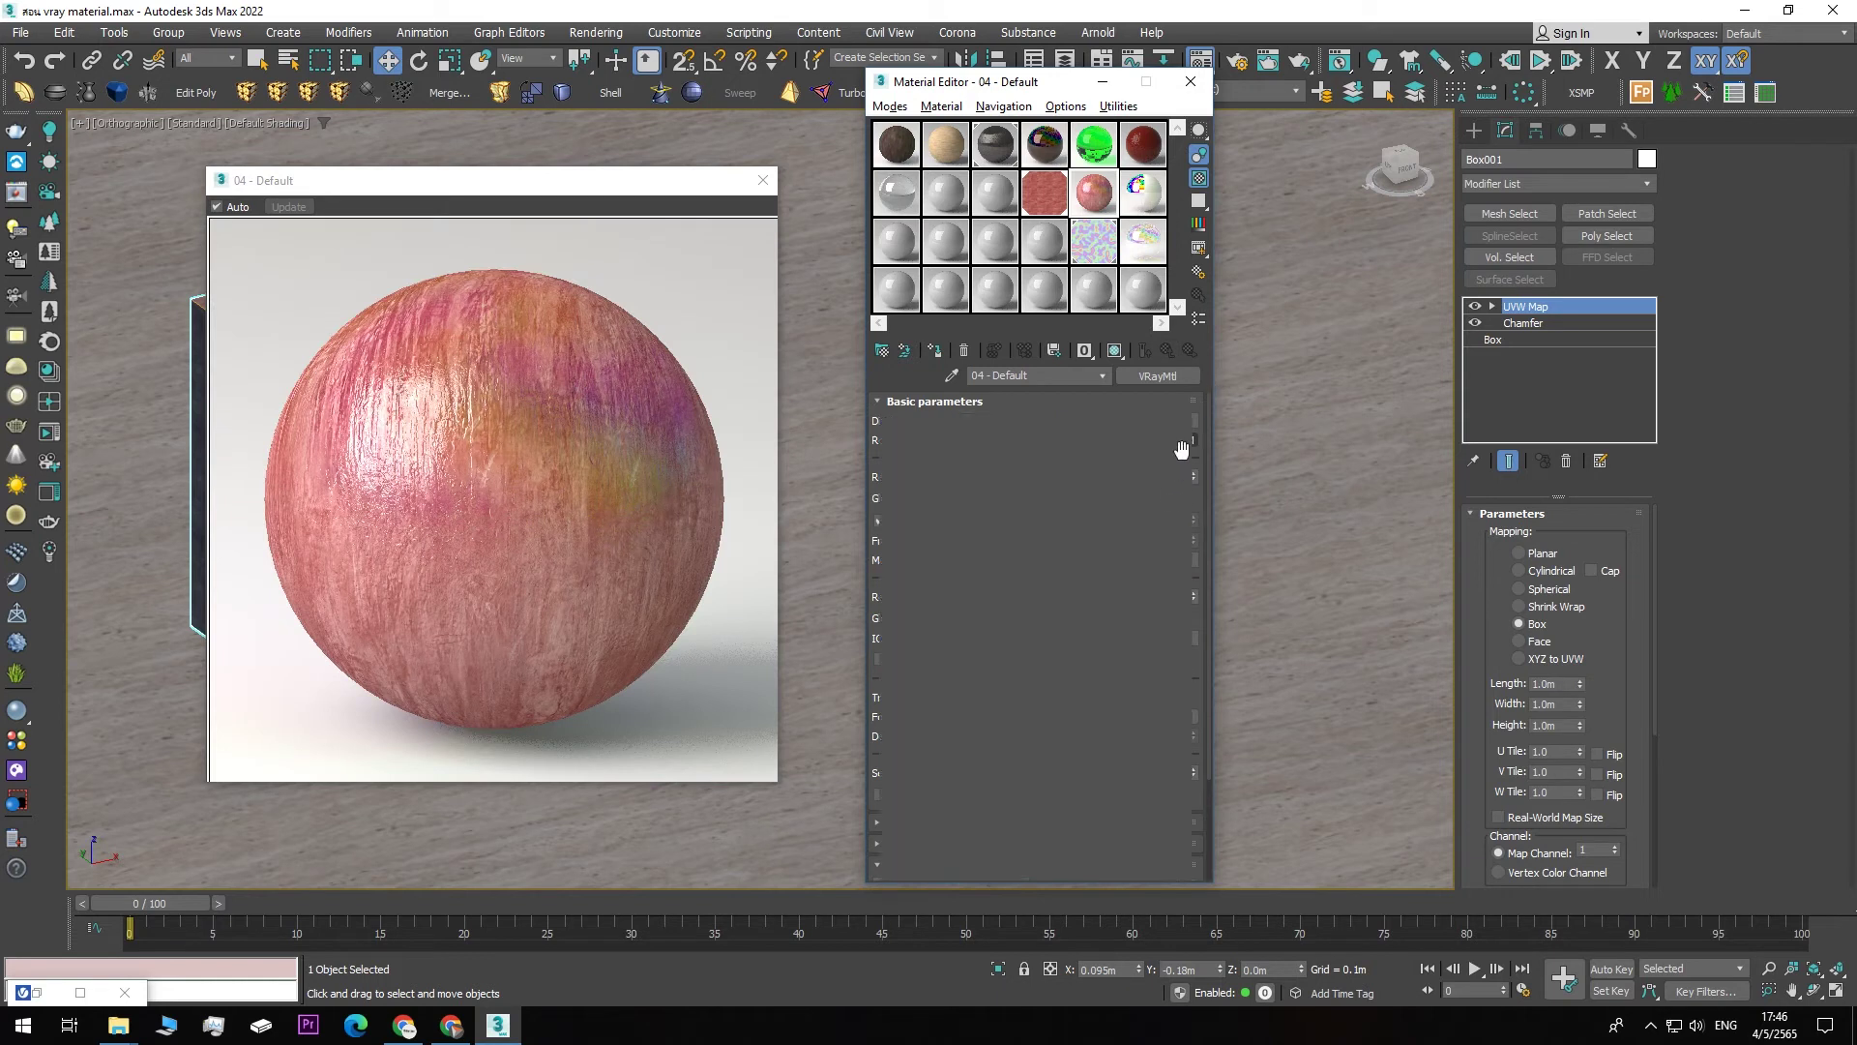
pyautogui.click(761, 182)
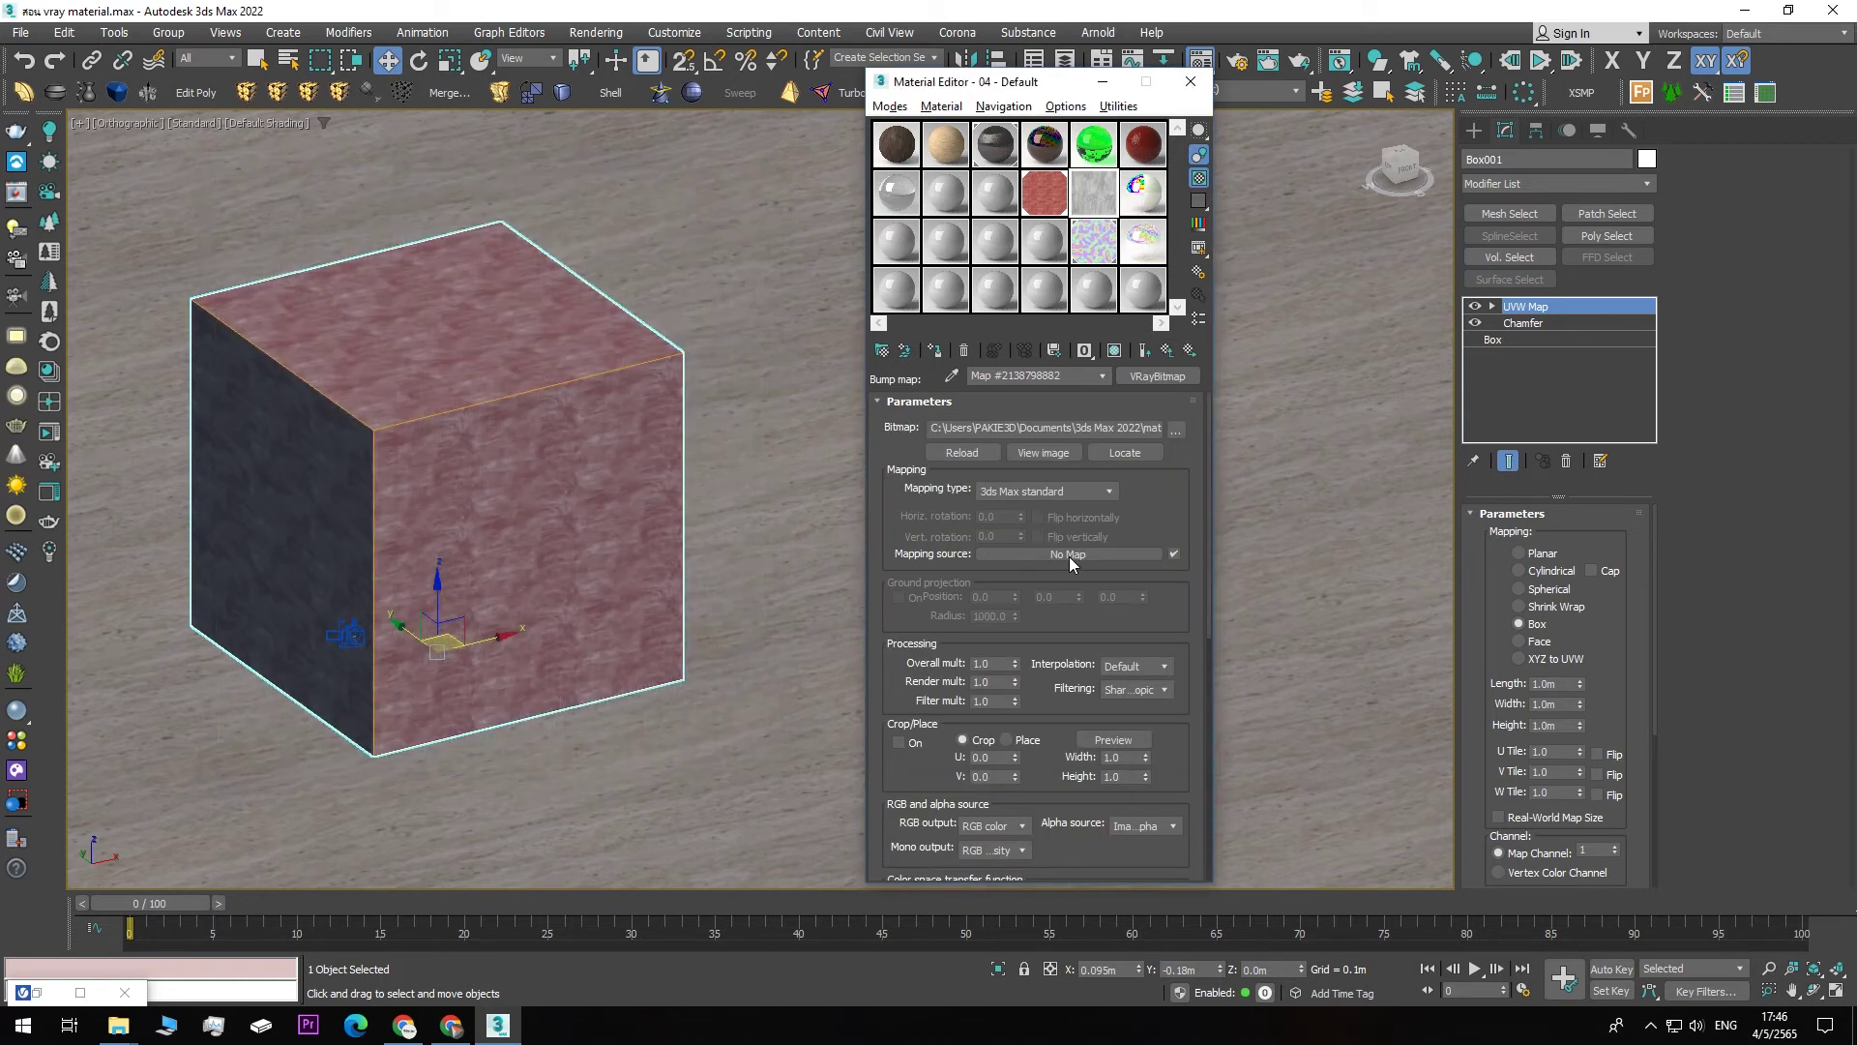
pyautogui.click(1168, 354)
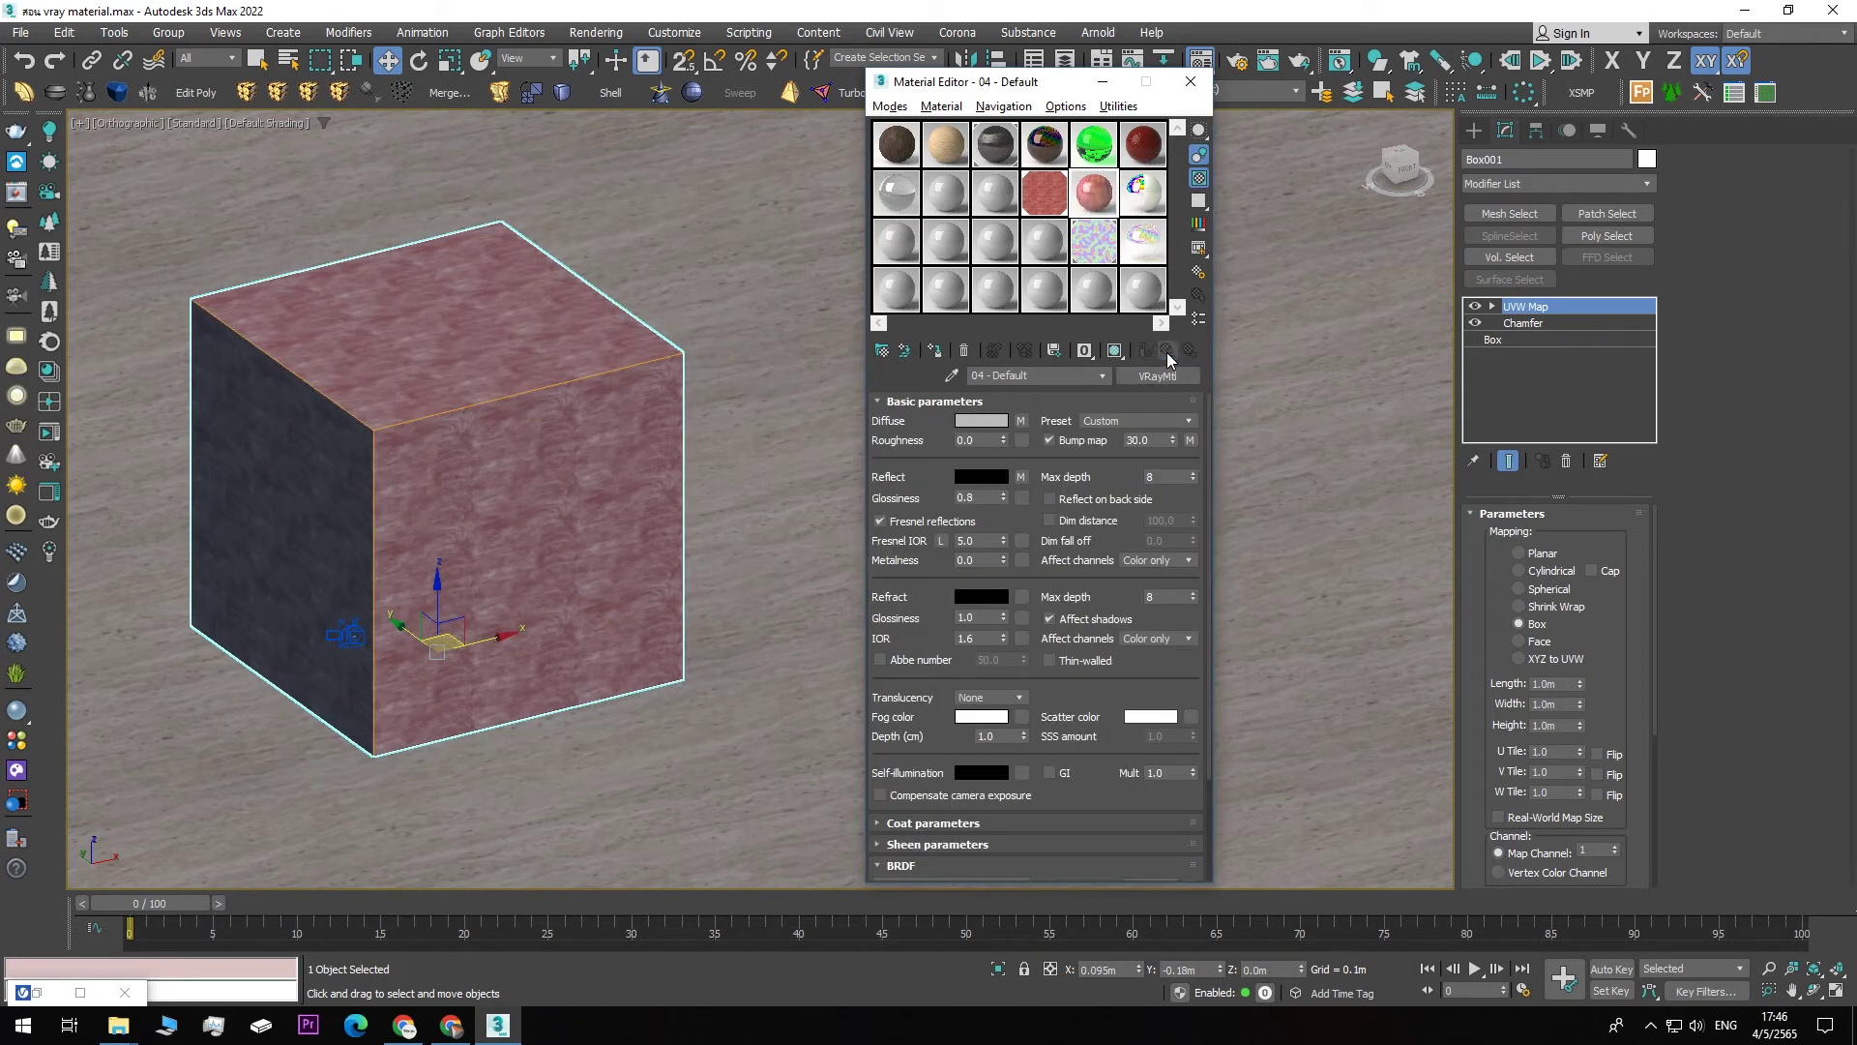
# - Copy the VRayUVWRandomizer from the Reflect VRayBitmap's mapping source and return to the material level
pyautogui.click(1021, 477)
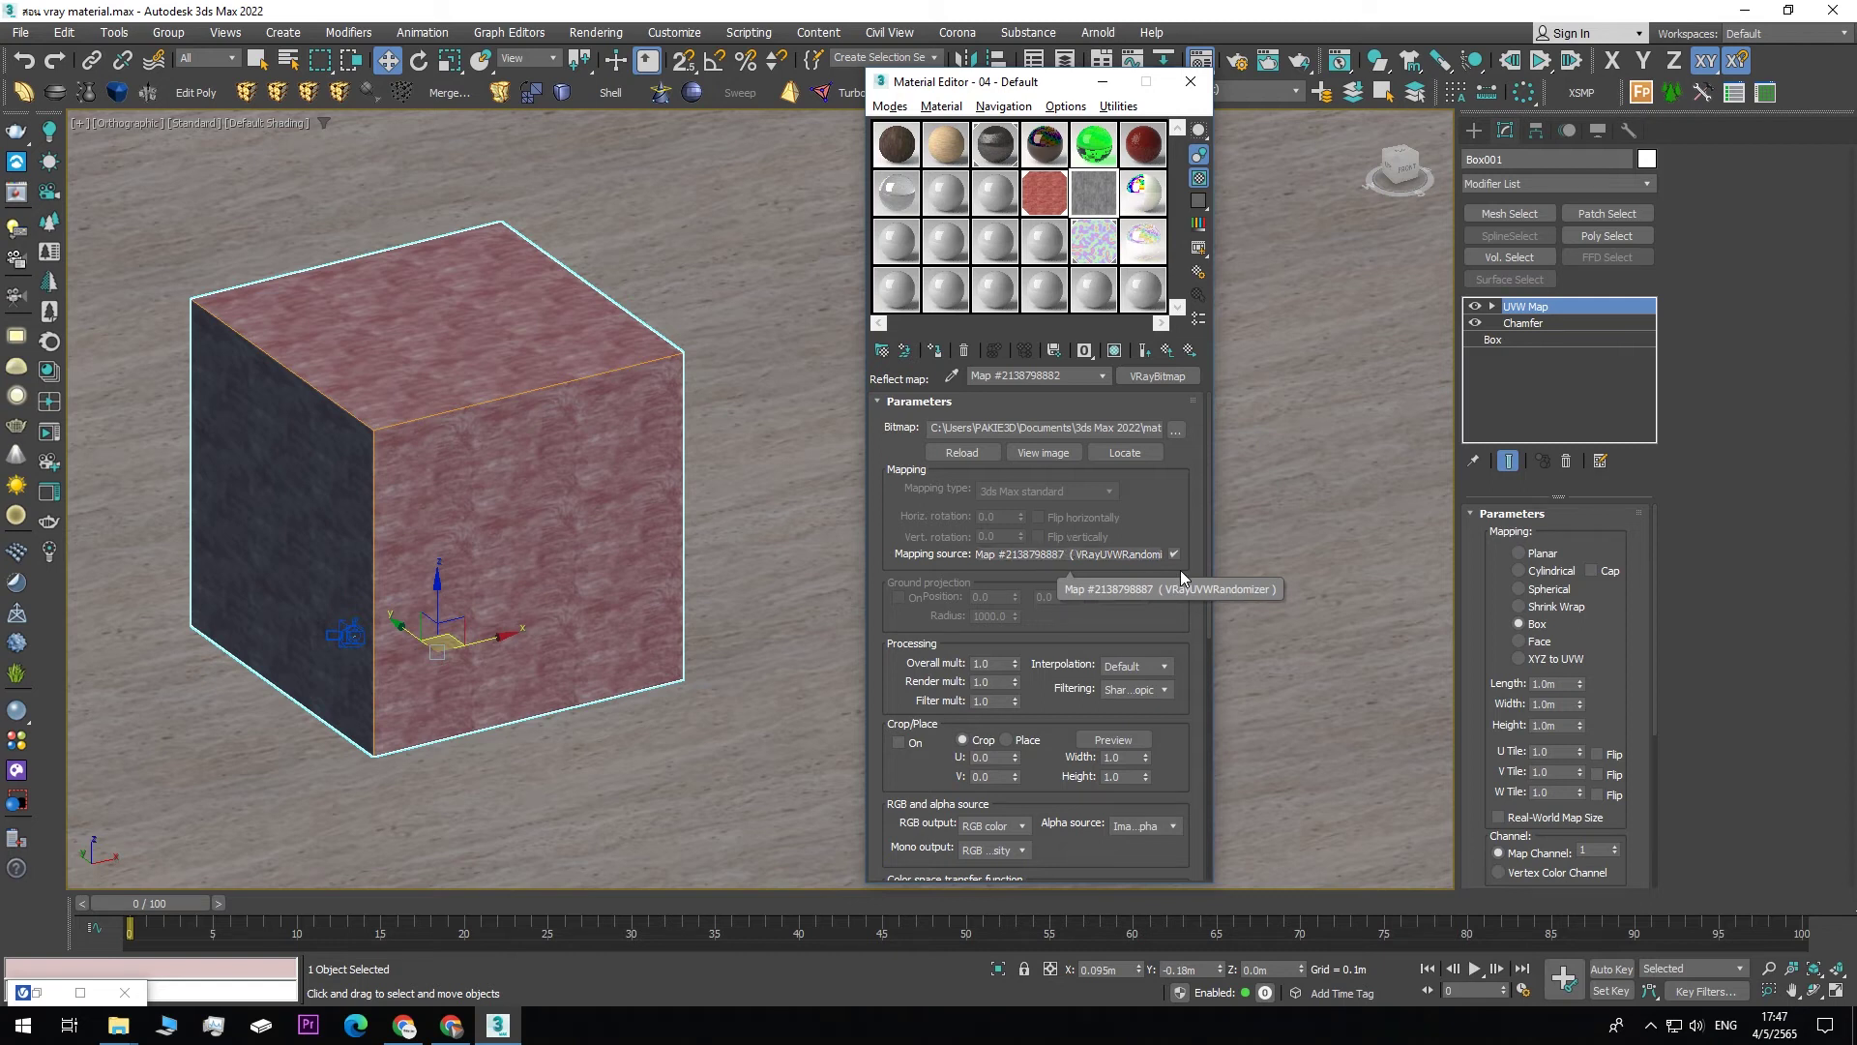
pyautogui.click(1108, 555)
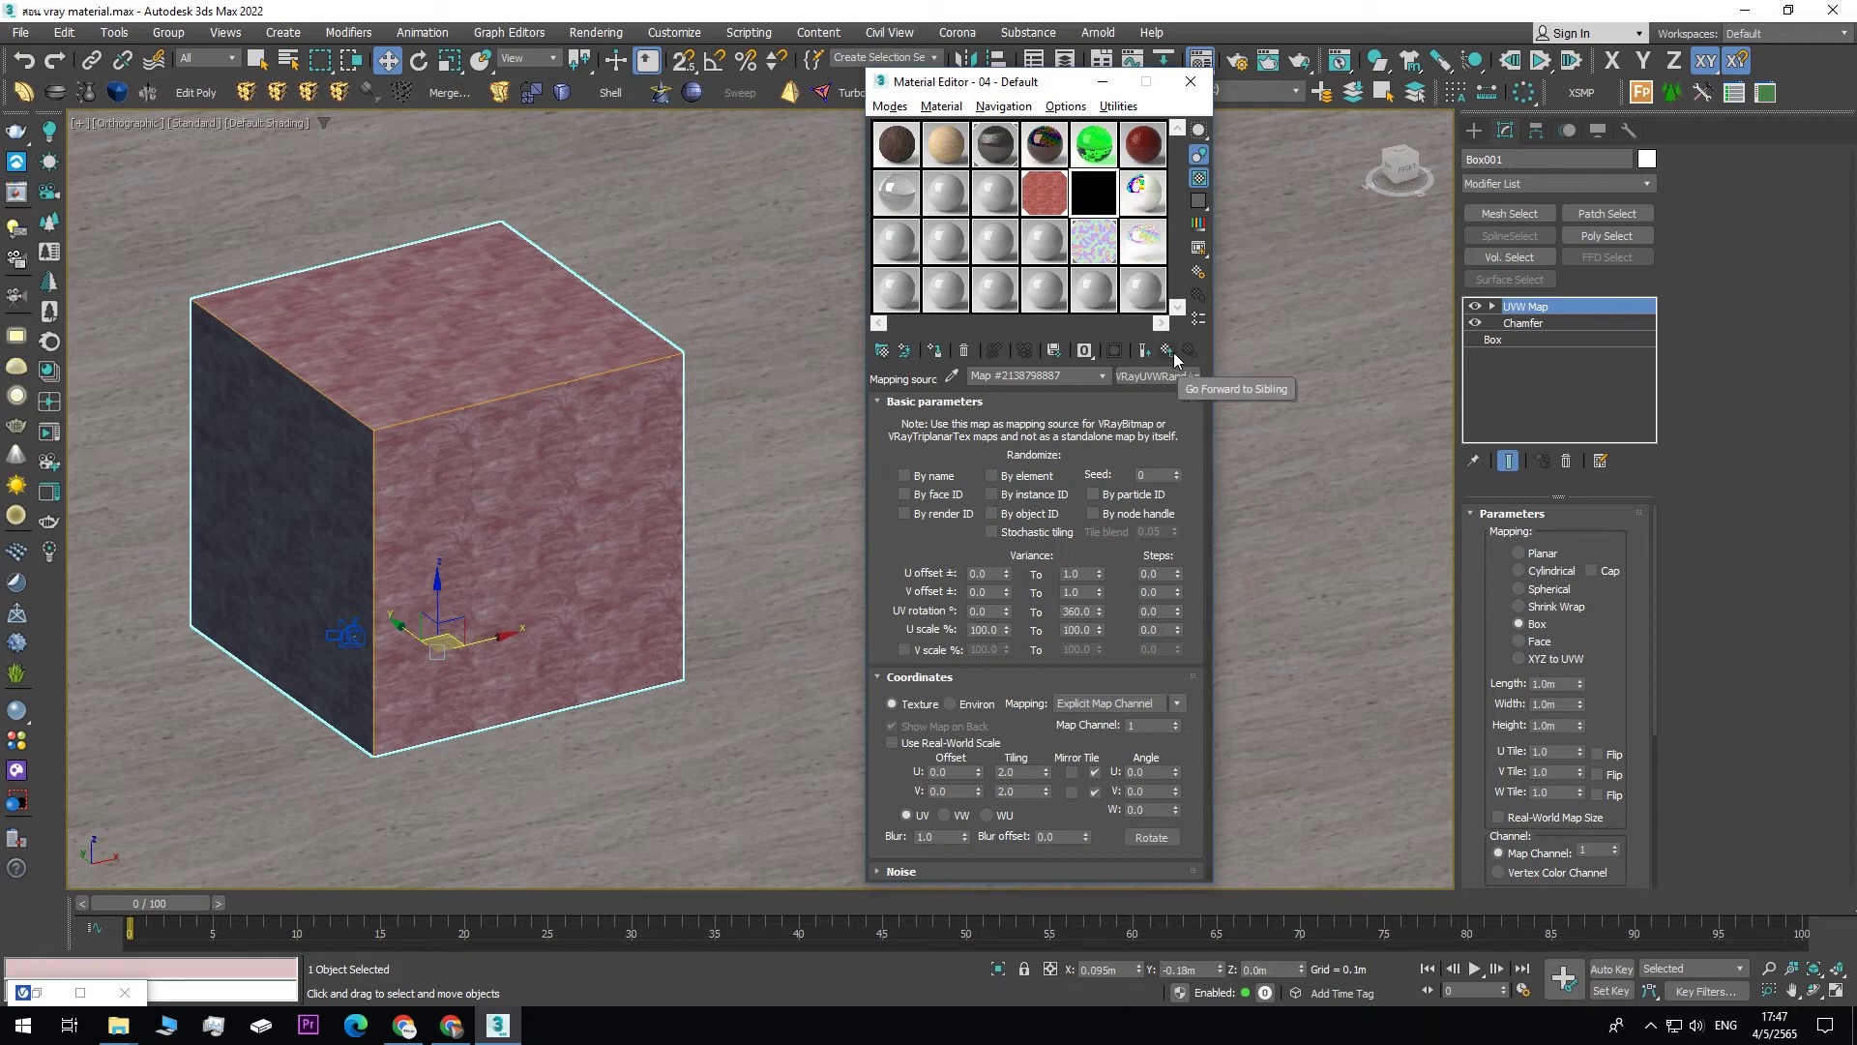
pyautogui.click(1172, 353)
pyautogui.rightClick(1064, 557)
pyautogui.click(1108, 589)
pyautogui.click(1172, 354)
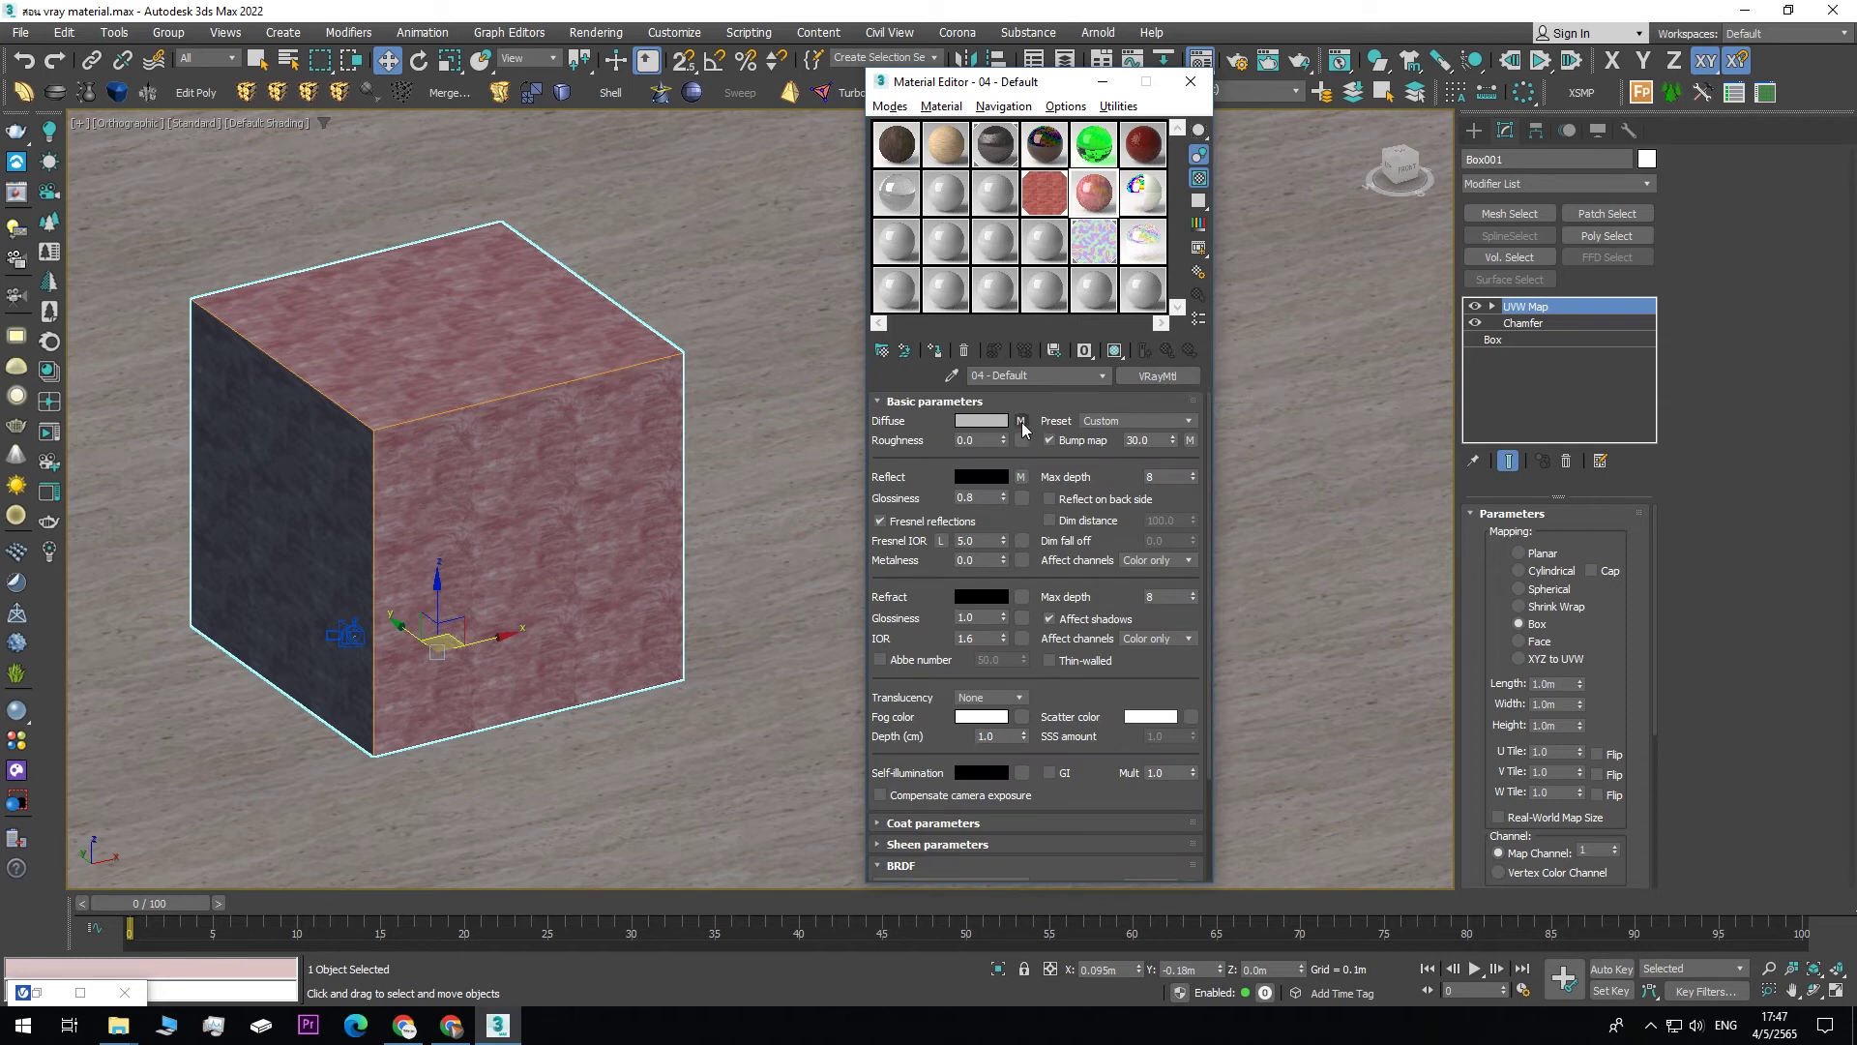
# - Paste the VRayUVWRandomizer as an instance into the mapping sources of the diffuse and bump VRayBitmaps
pyautogui.click(1022, 421)
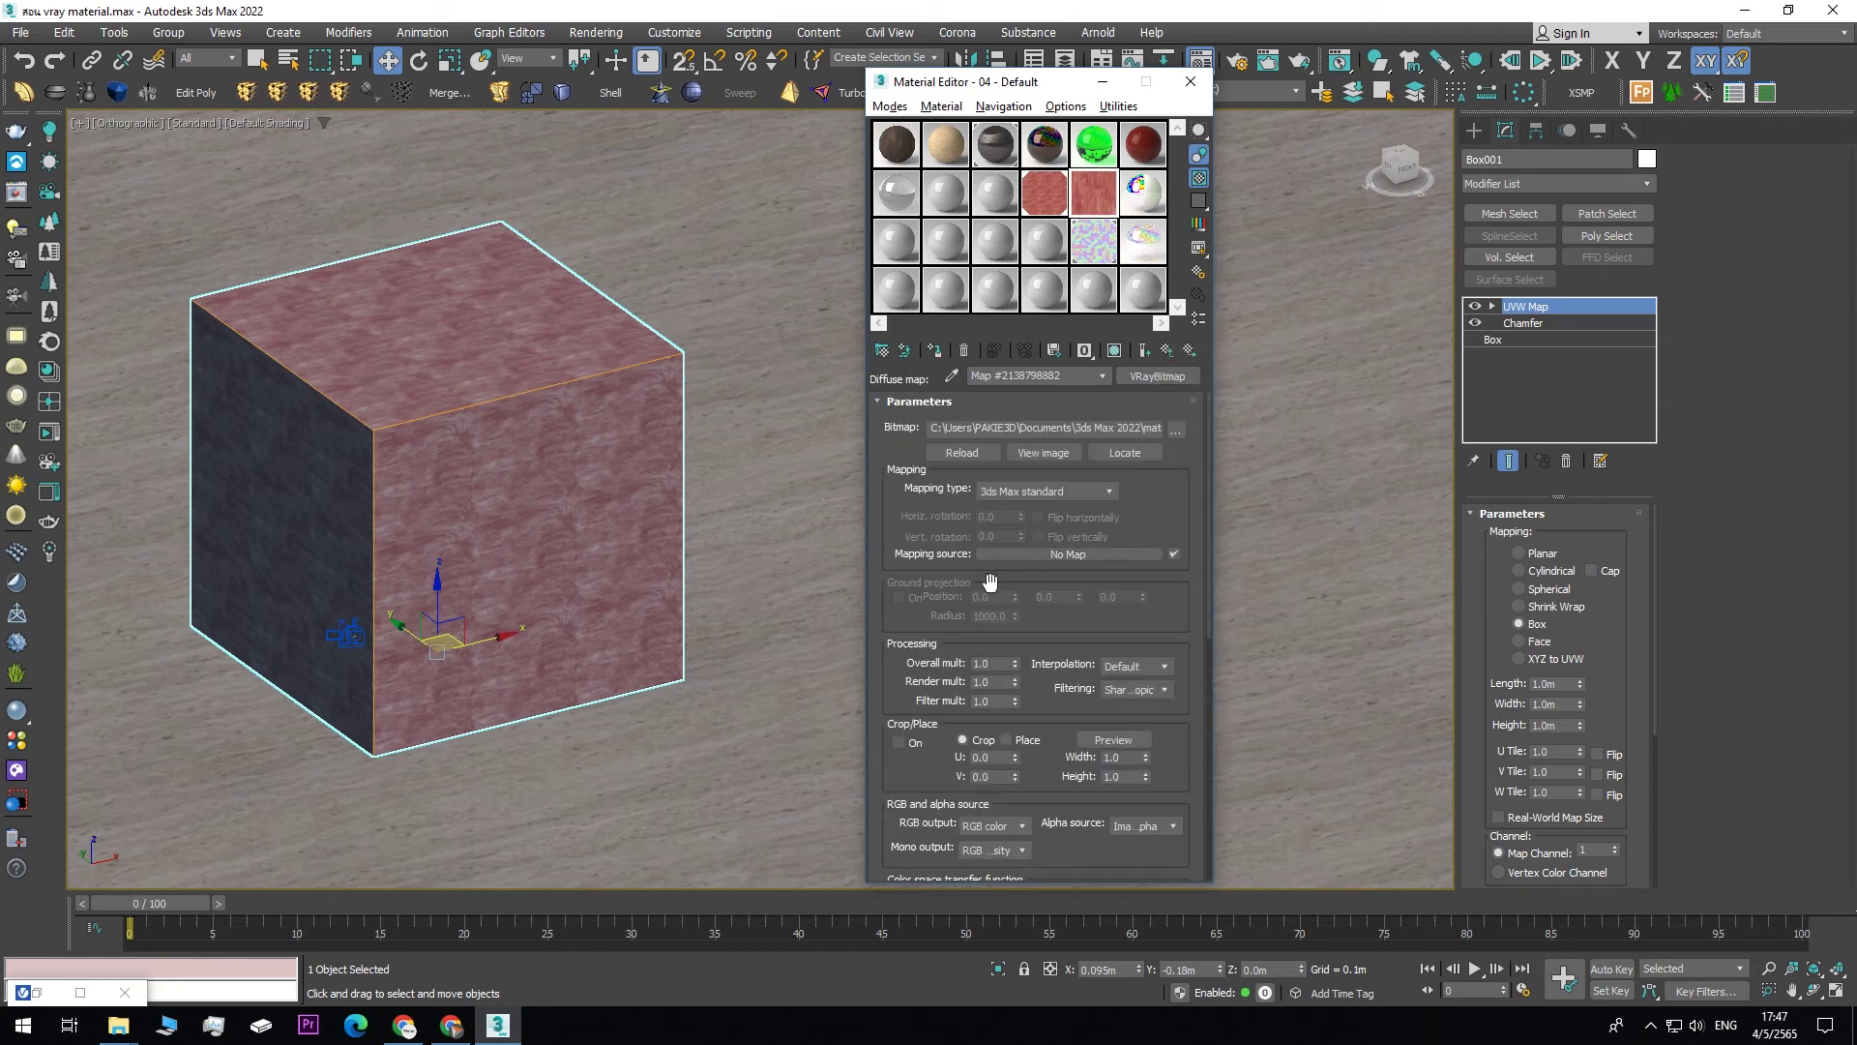
pyautogui.rightClick(1035, 554)
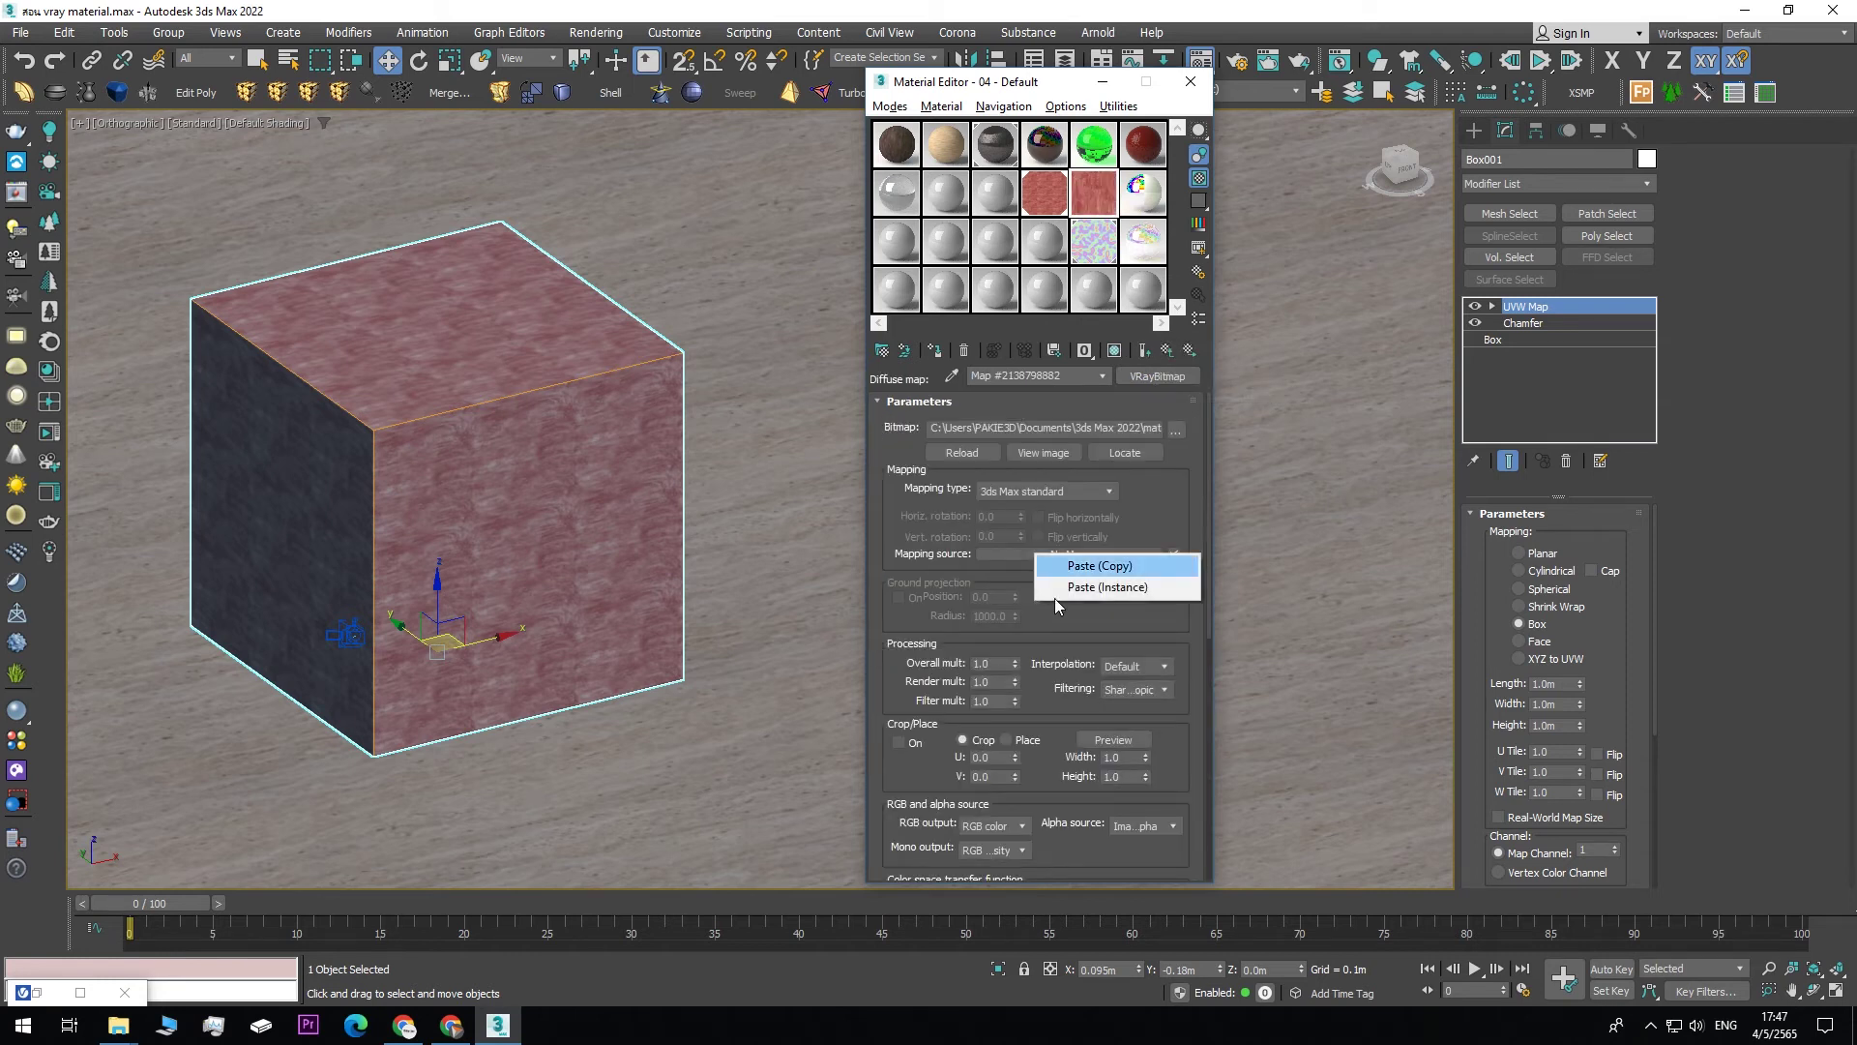
pyautogui.click(1097, 587)
pyautogui.click(1170, 352)
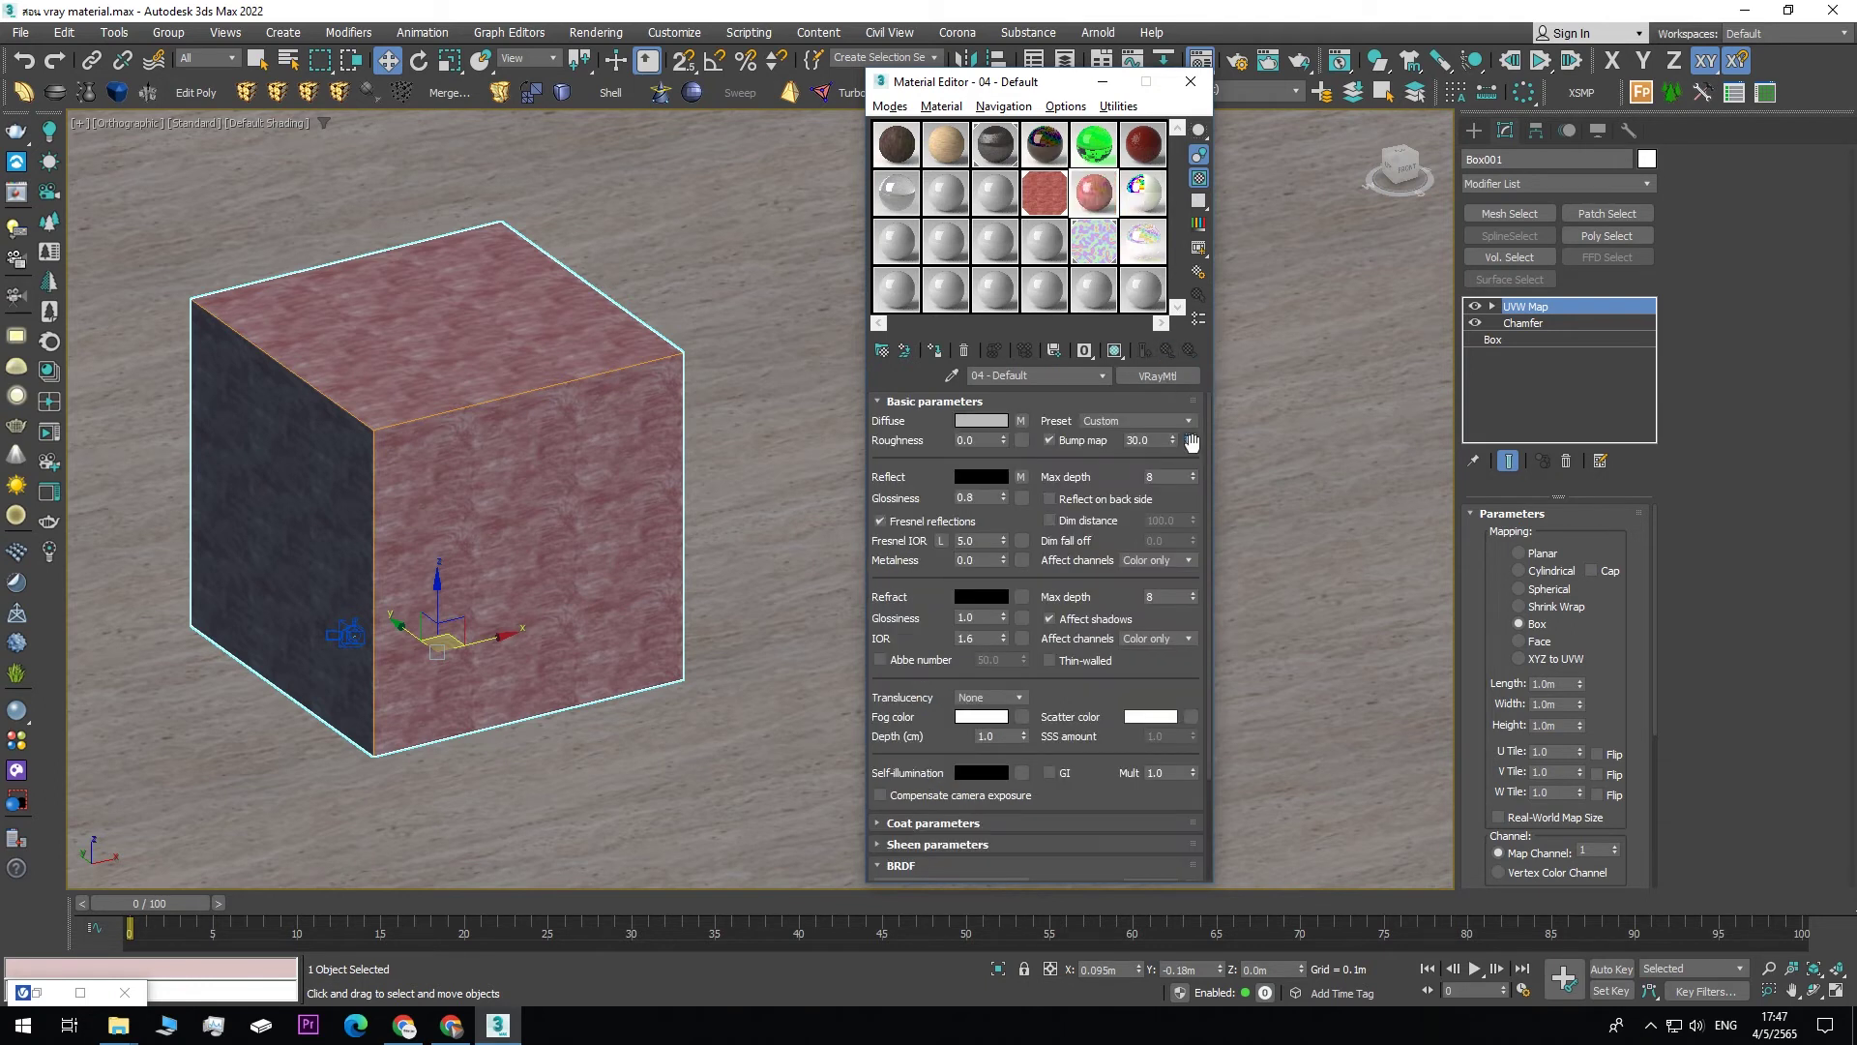
pyautogui.click(1192, 441)
pyautogui.rightClick(1032, 553)
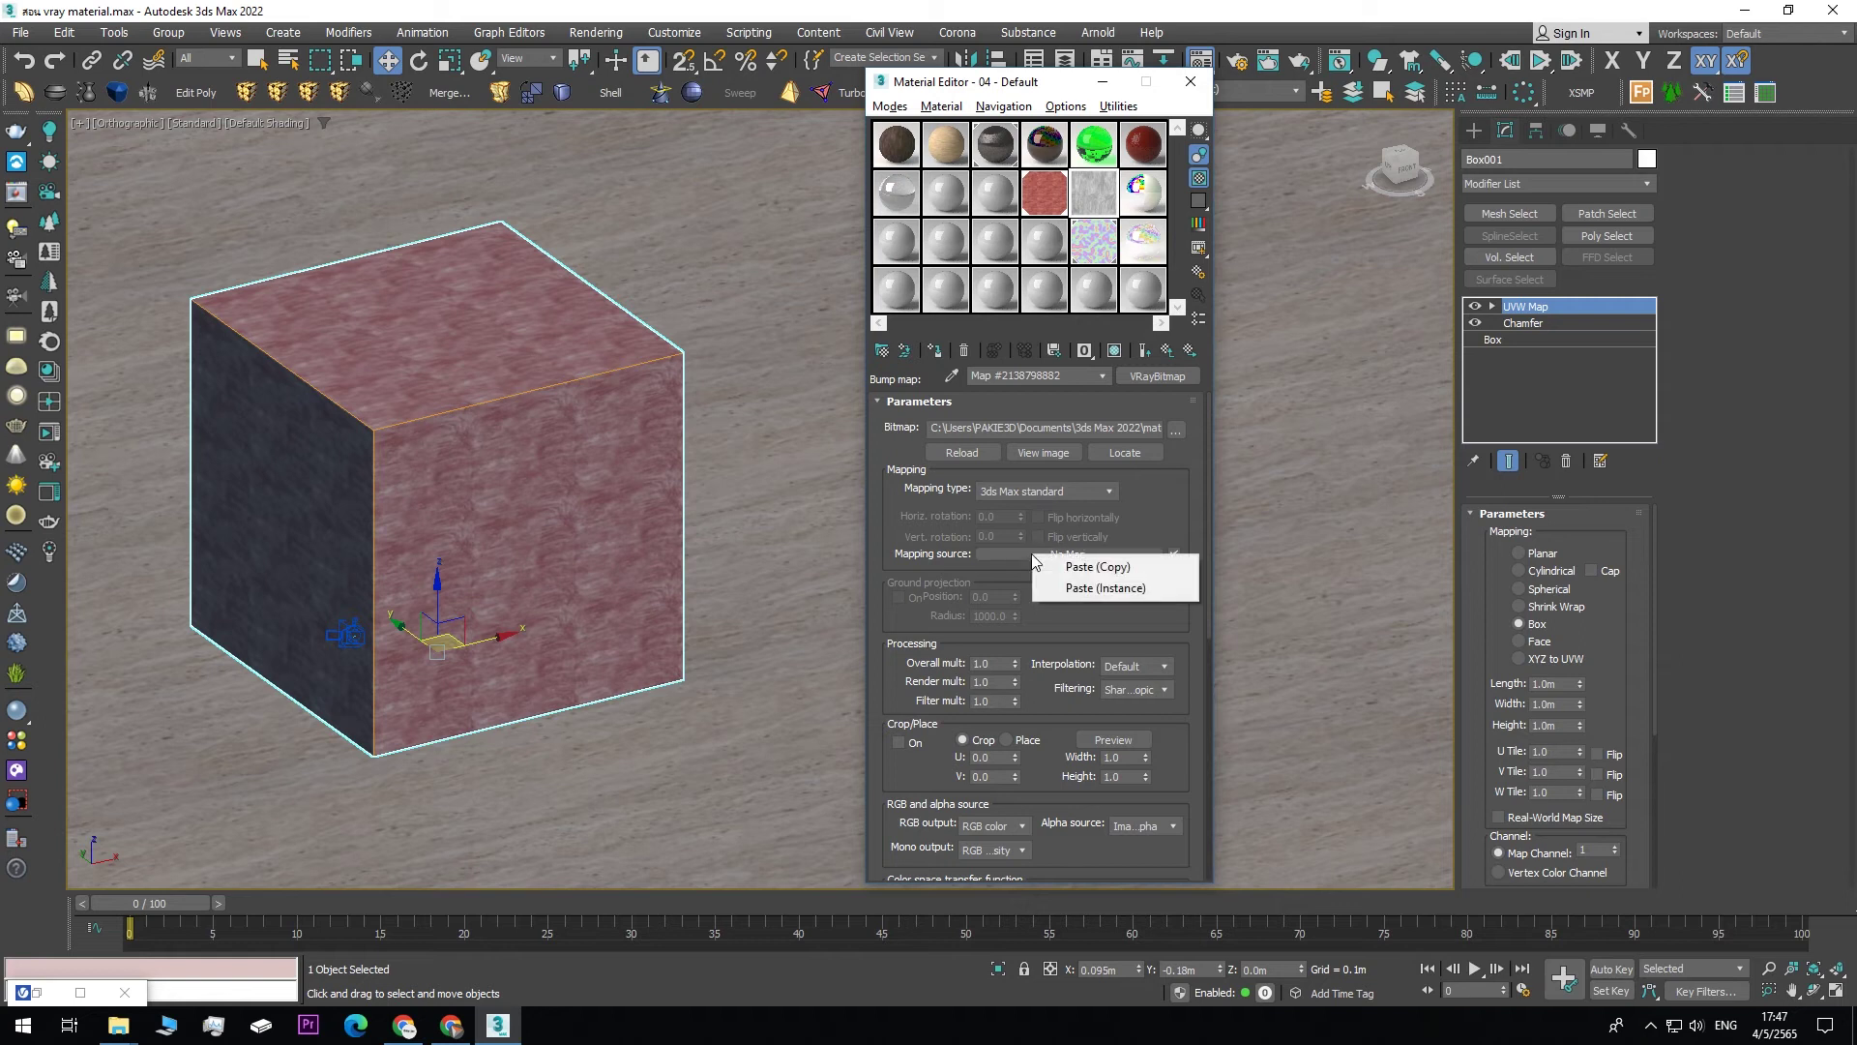
pyautogui.click(1064, 589)
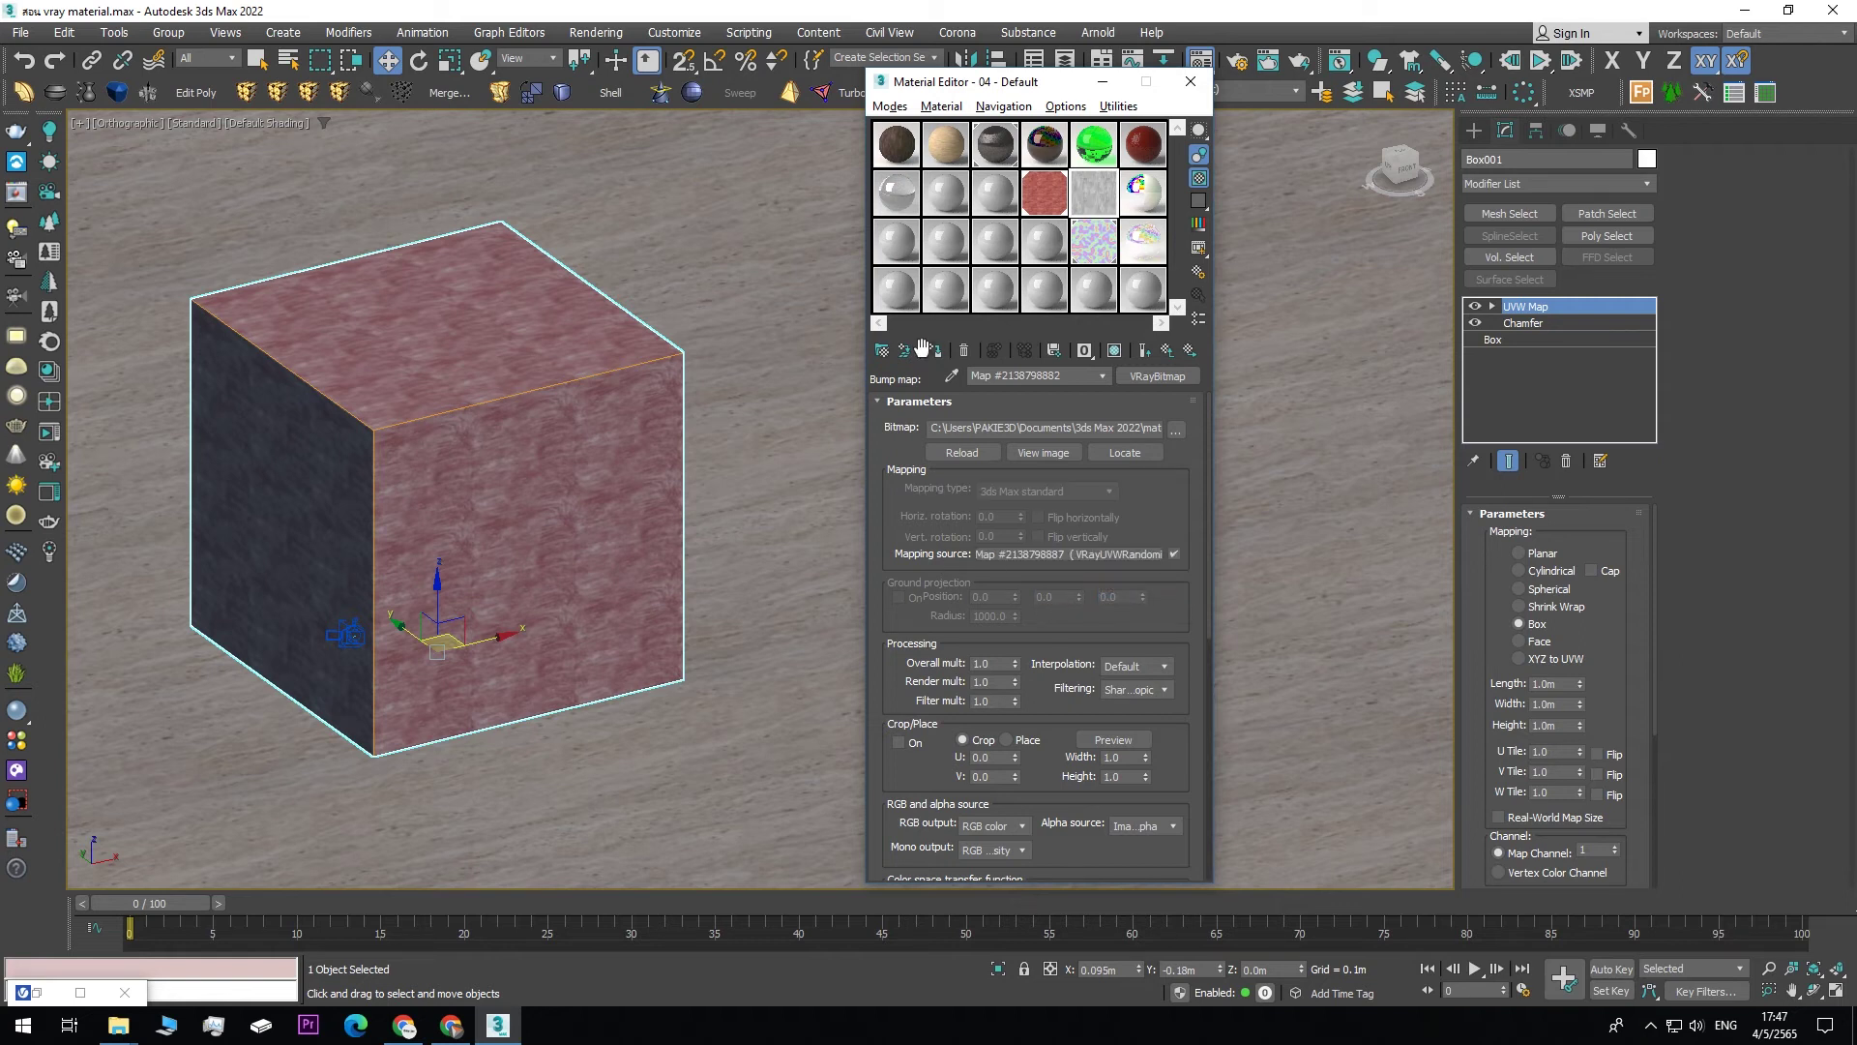
# - Set the shared VRayUVWRandomizer's U and V tiling to 5 and return to the material level
pyautogui.moveTo(963, 87); pyautogui.dragTo(1010, 89)
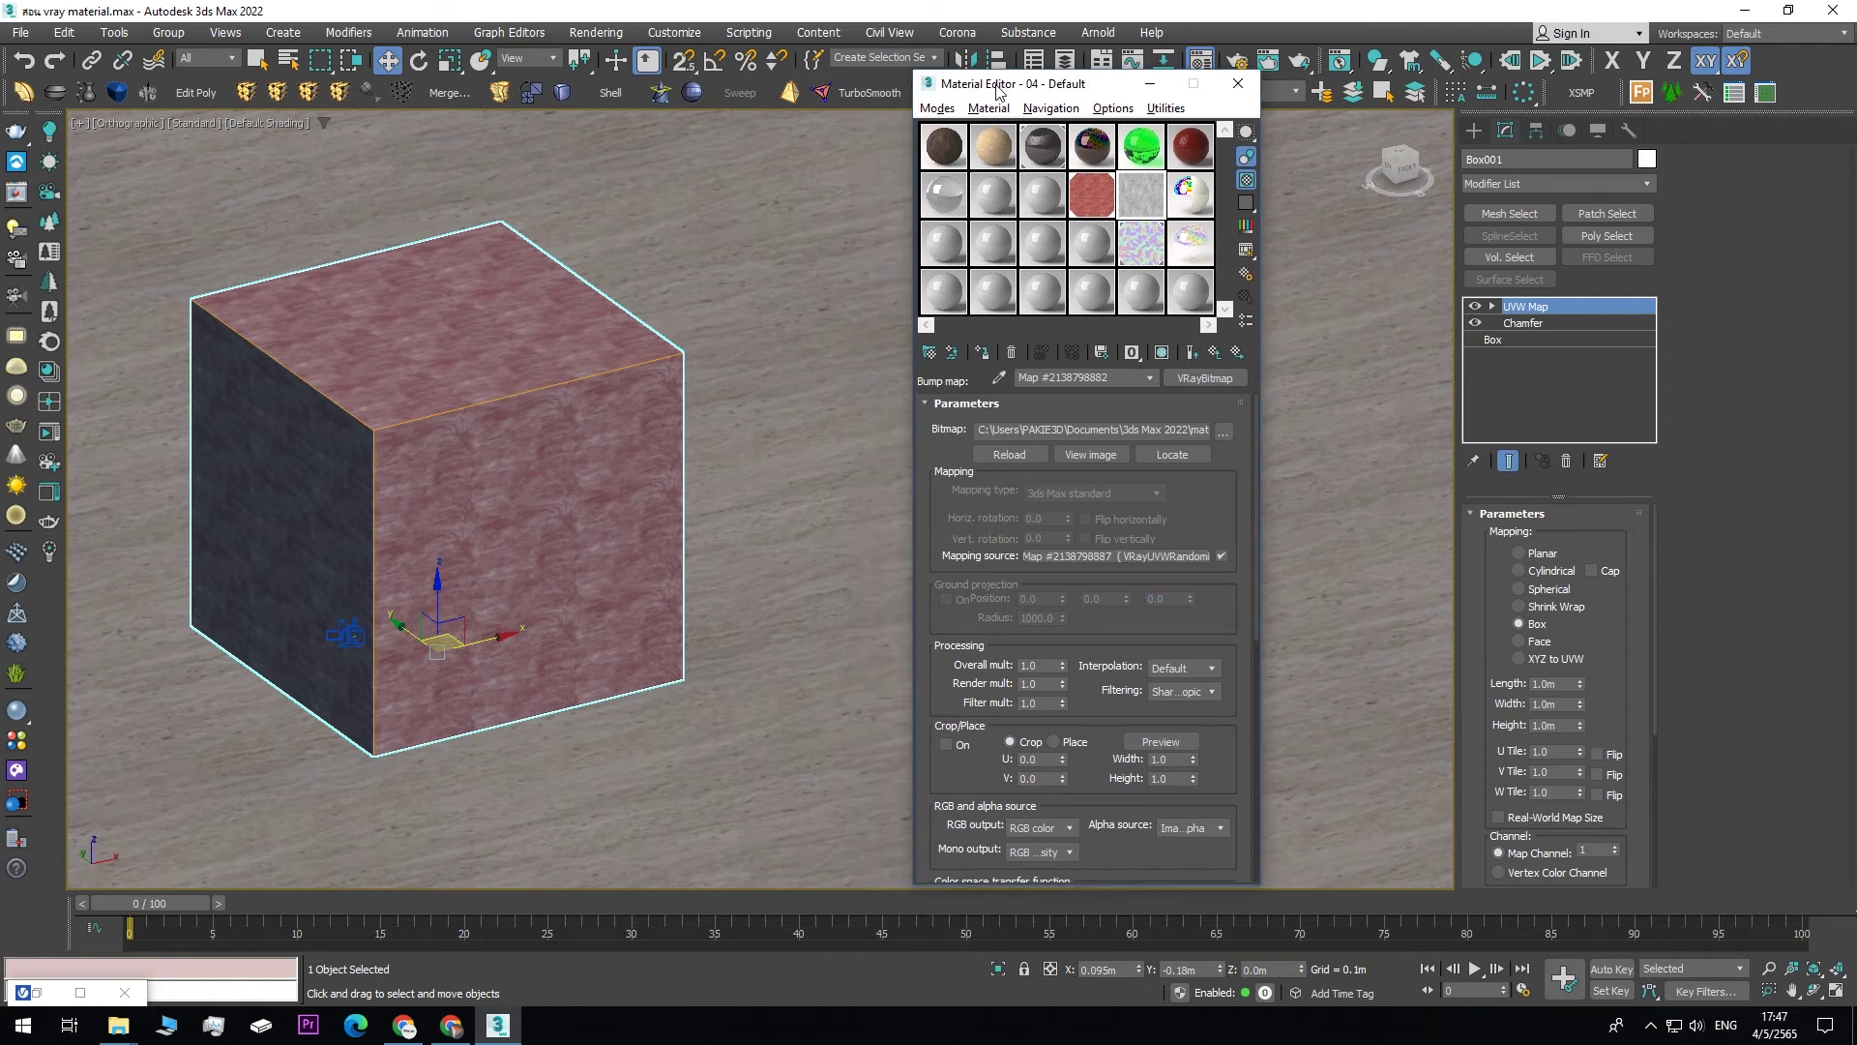
pyautogui.click(1099, 559)
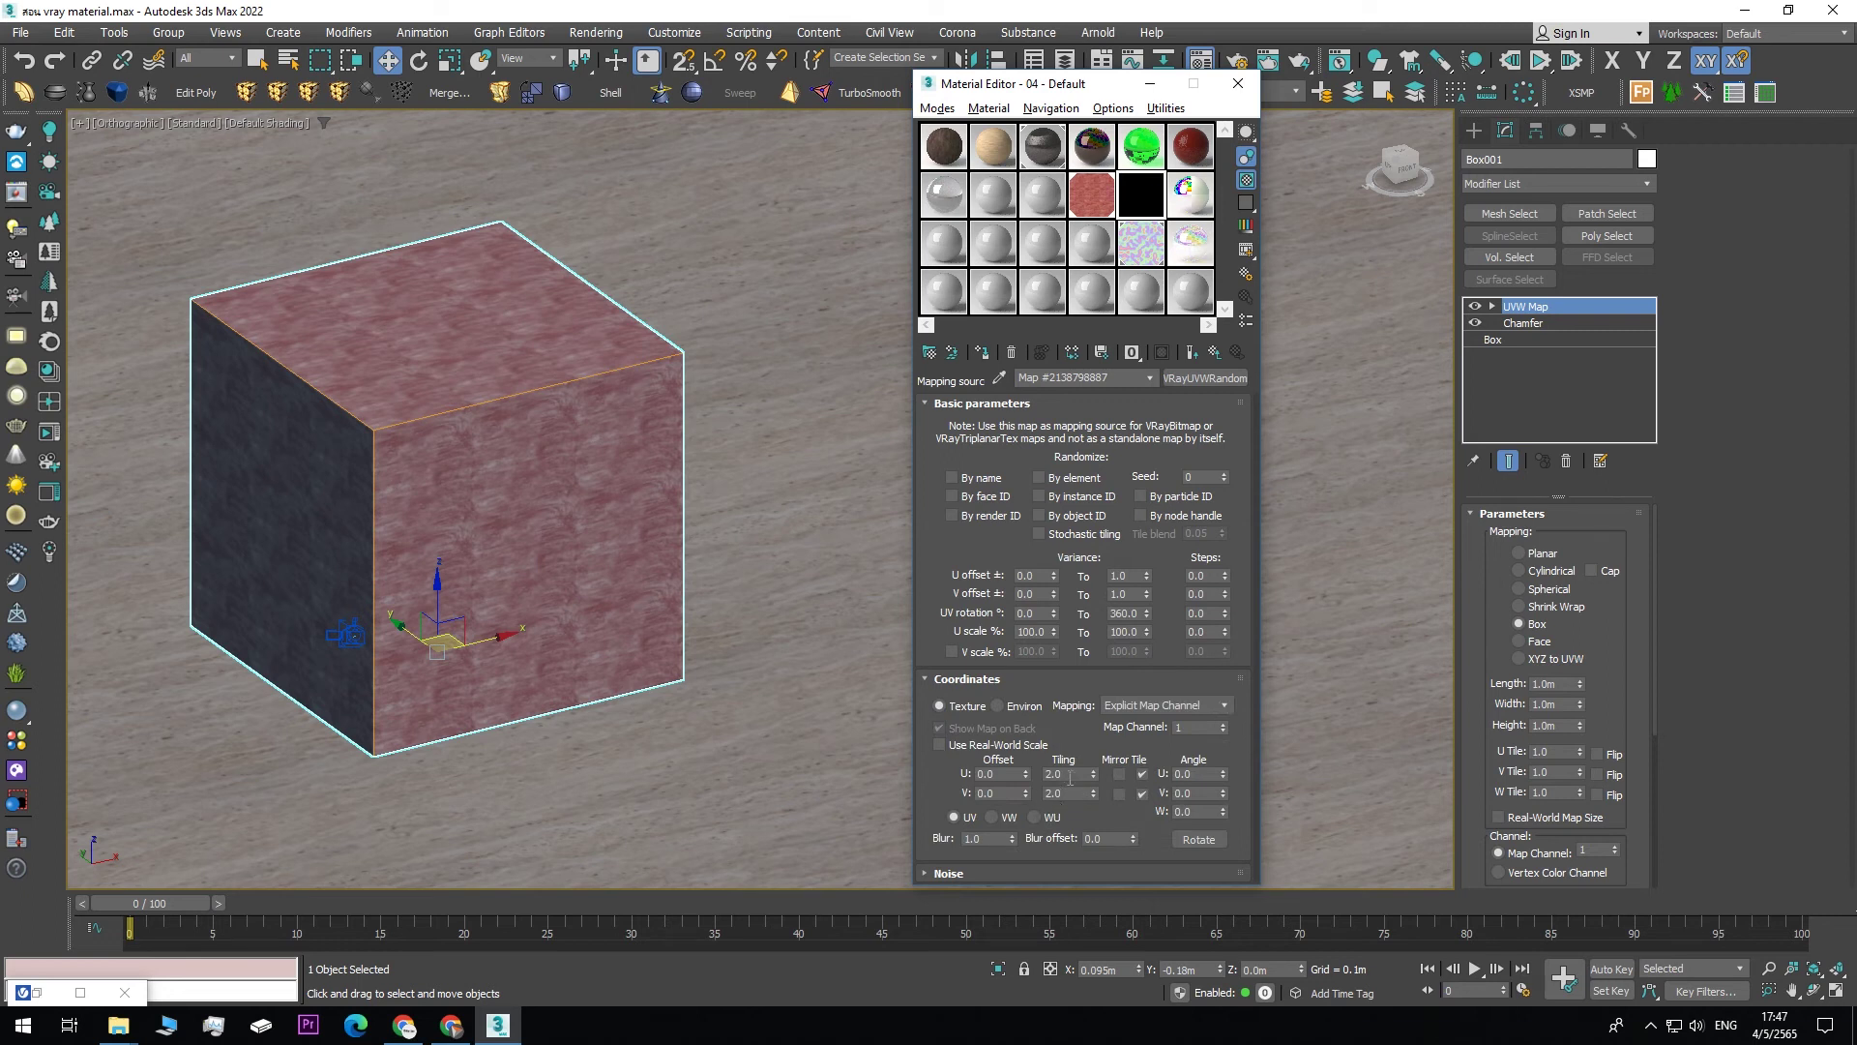
pyautogui.moveTo(1061, 91); pyautogui.dragTo(1002, 64)
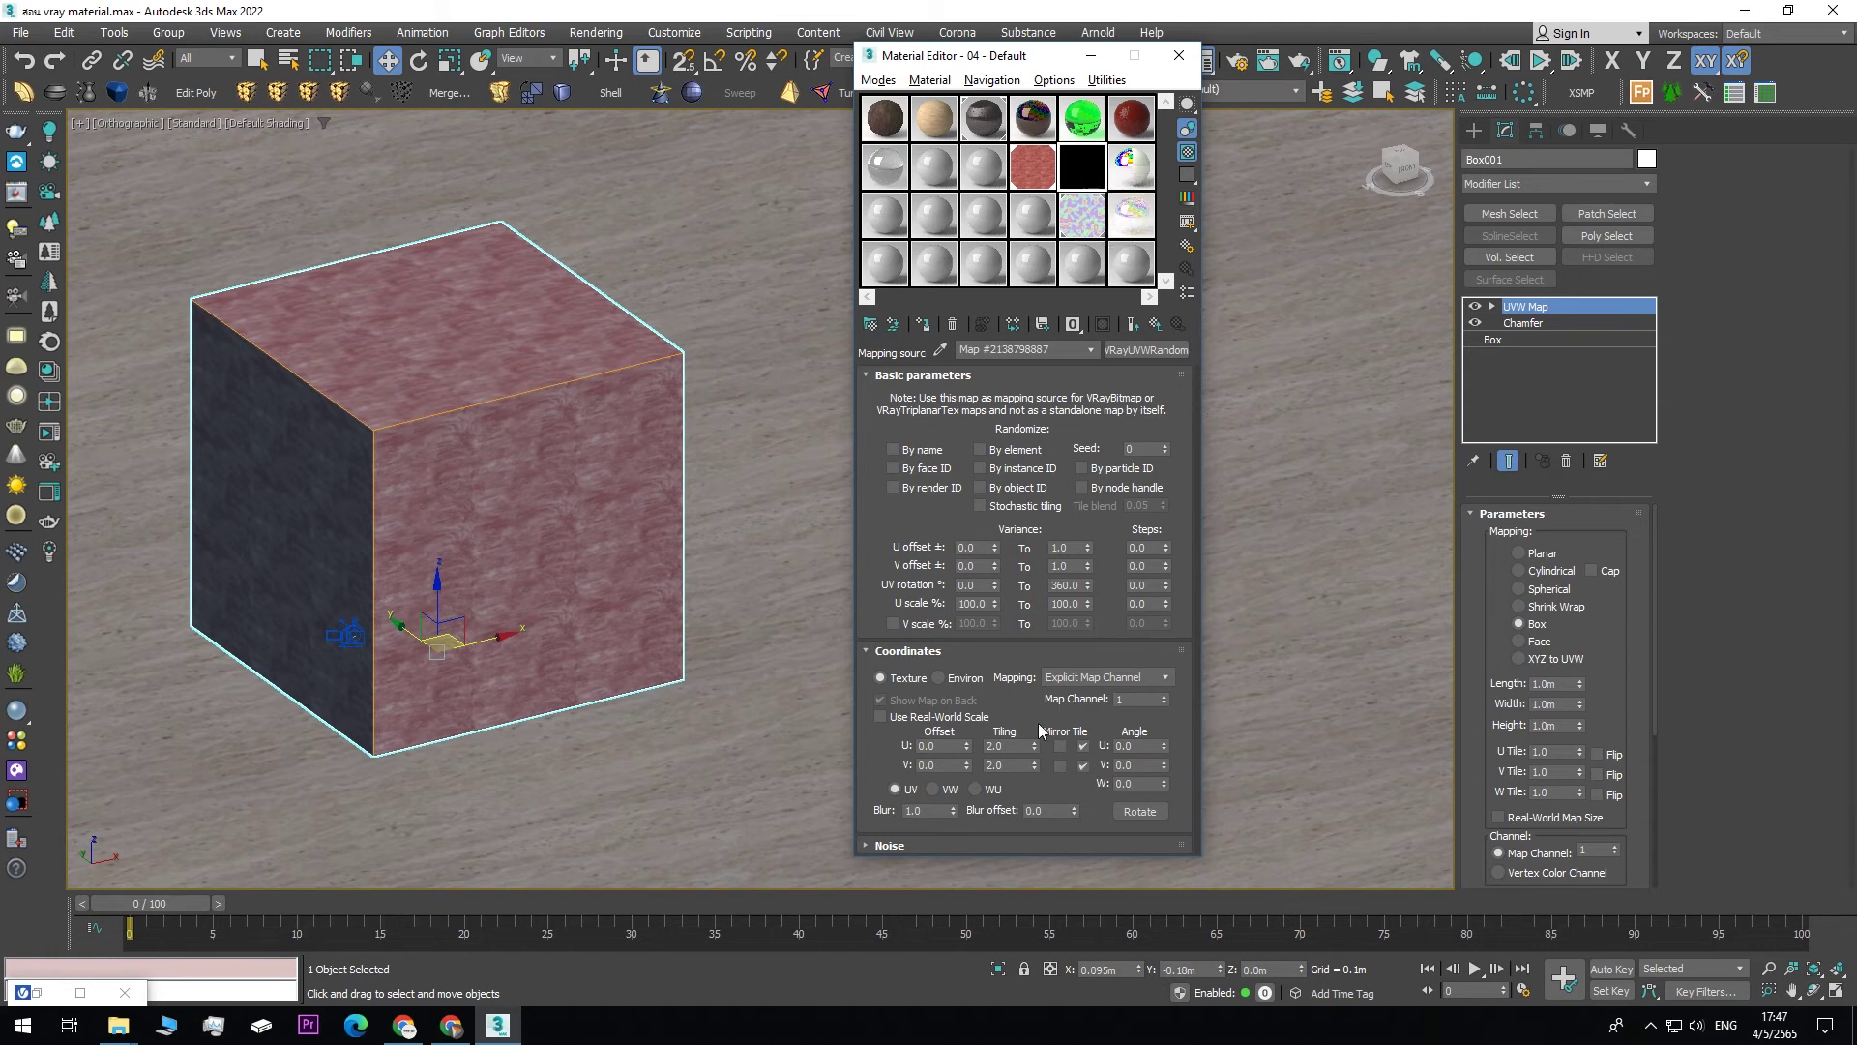
pyautogui.click(1014, 749)
pyautogui.write('5')
pyautogui.press('Tab')
pyautogui.write('5')
pyautogui.press('Return')
pyautogui.click(1156, 325)
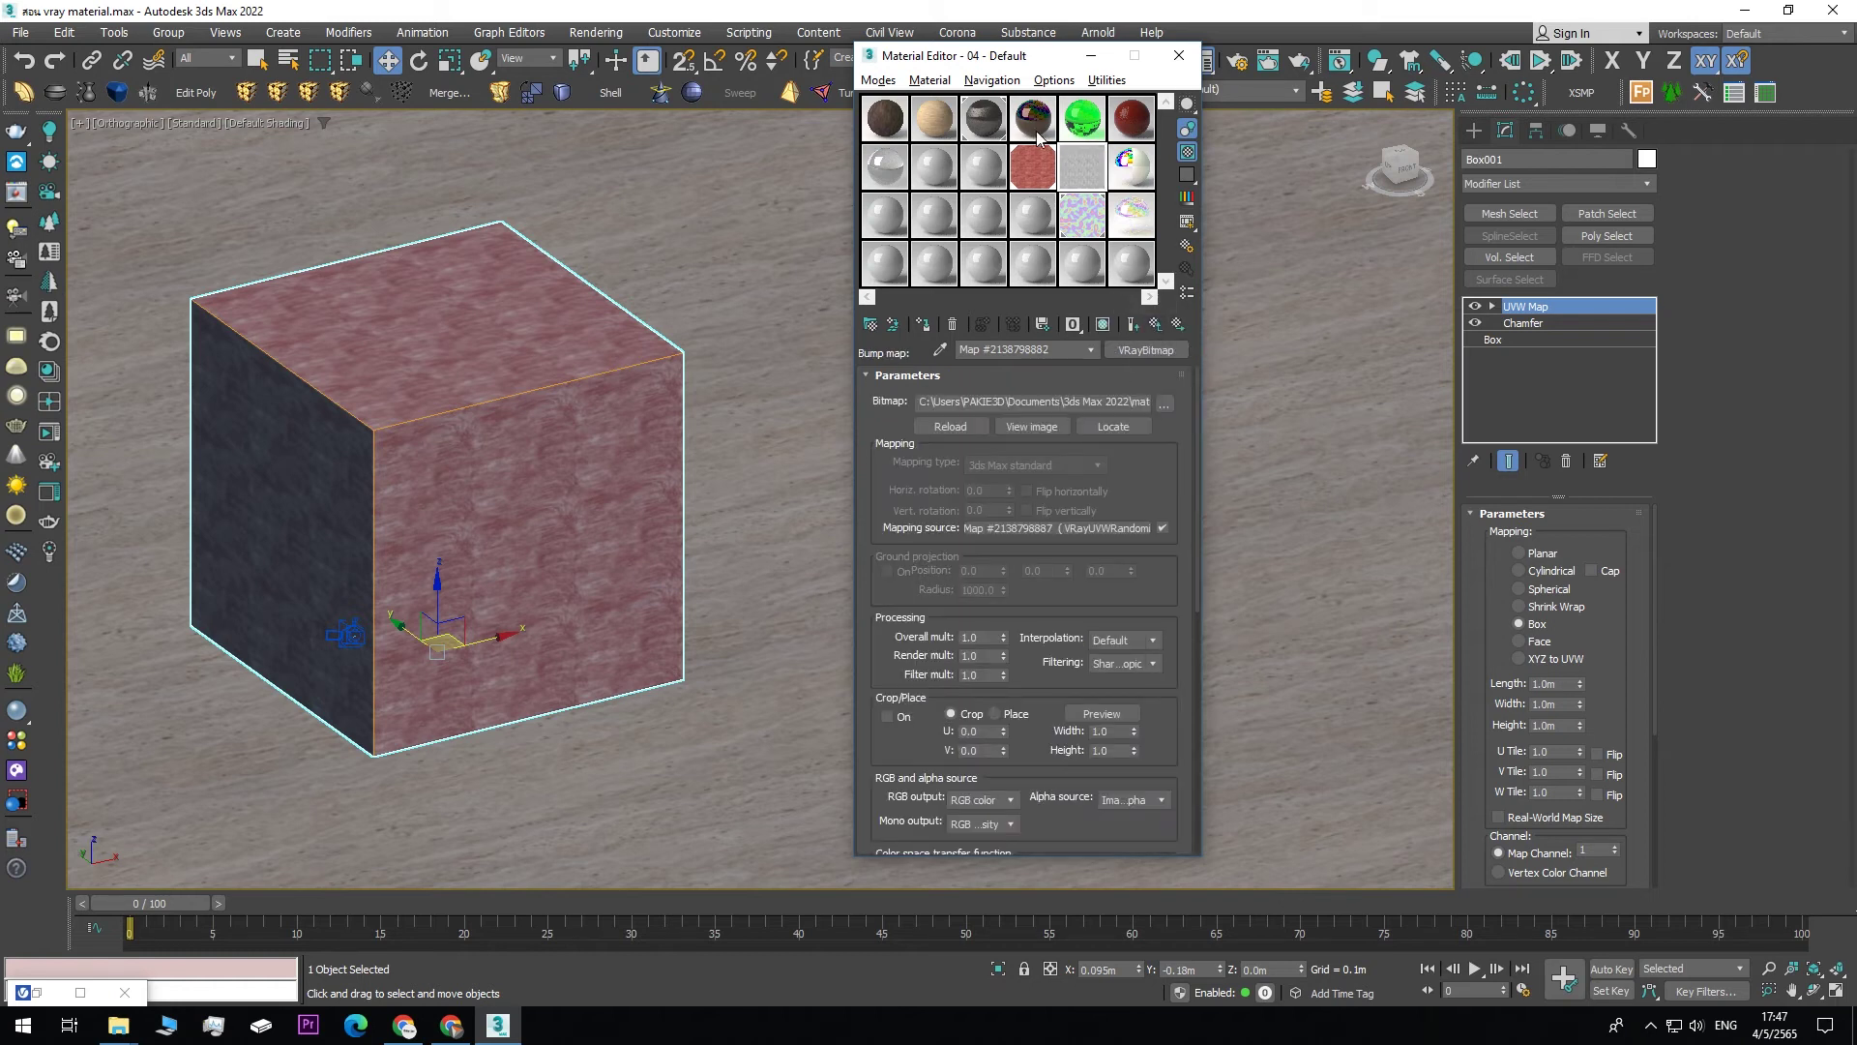
pyautogui.click(1156, 325)
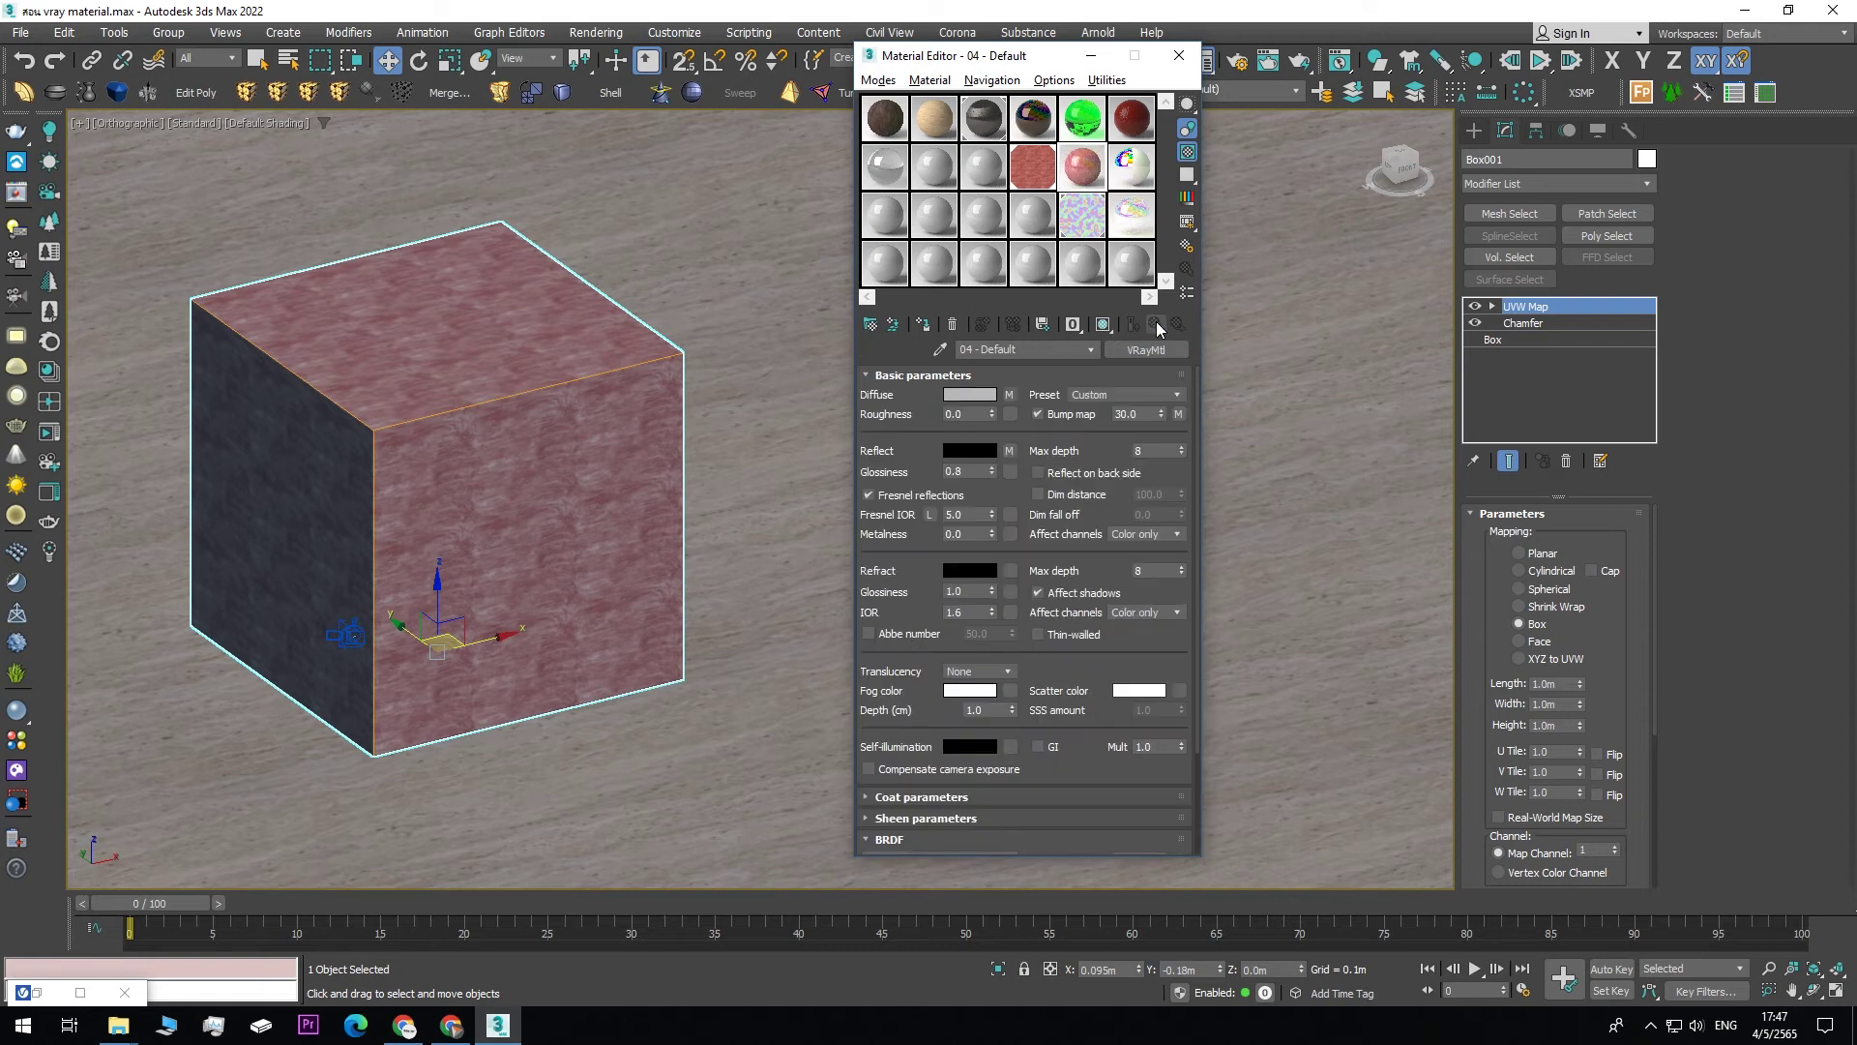
# - Compare the tiling of the diffuse and bump VRayBitmaps in the enlarged preview
pyautogui.click(1009, 395)
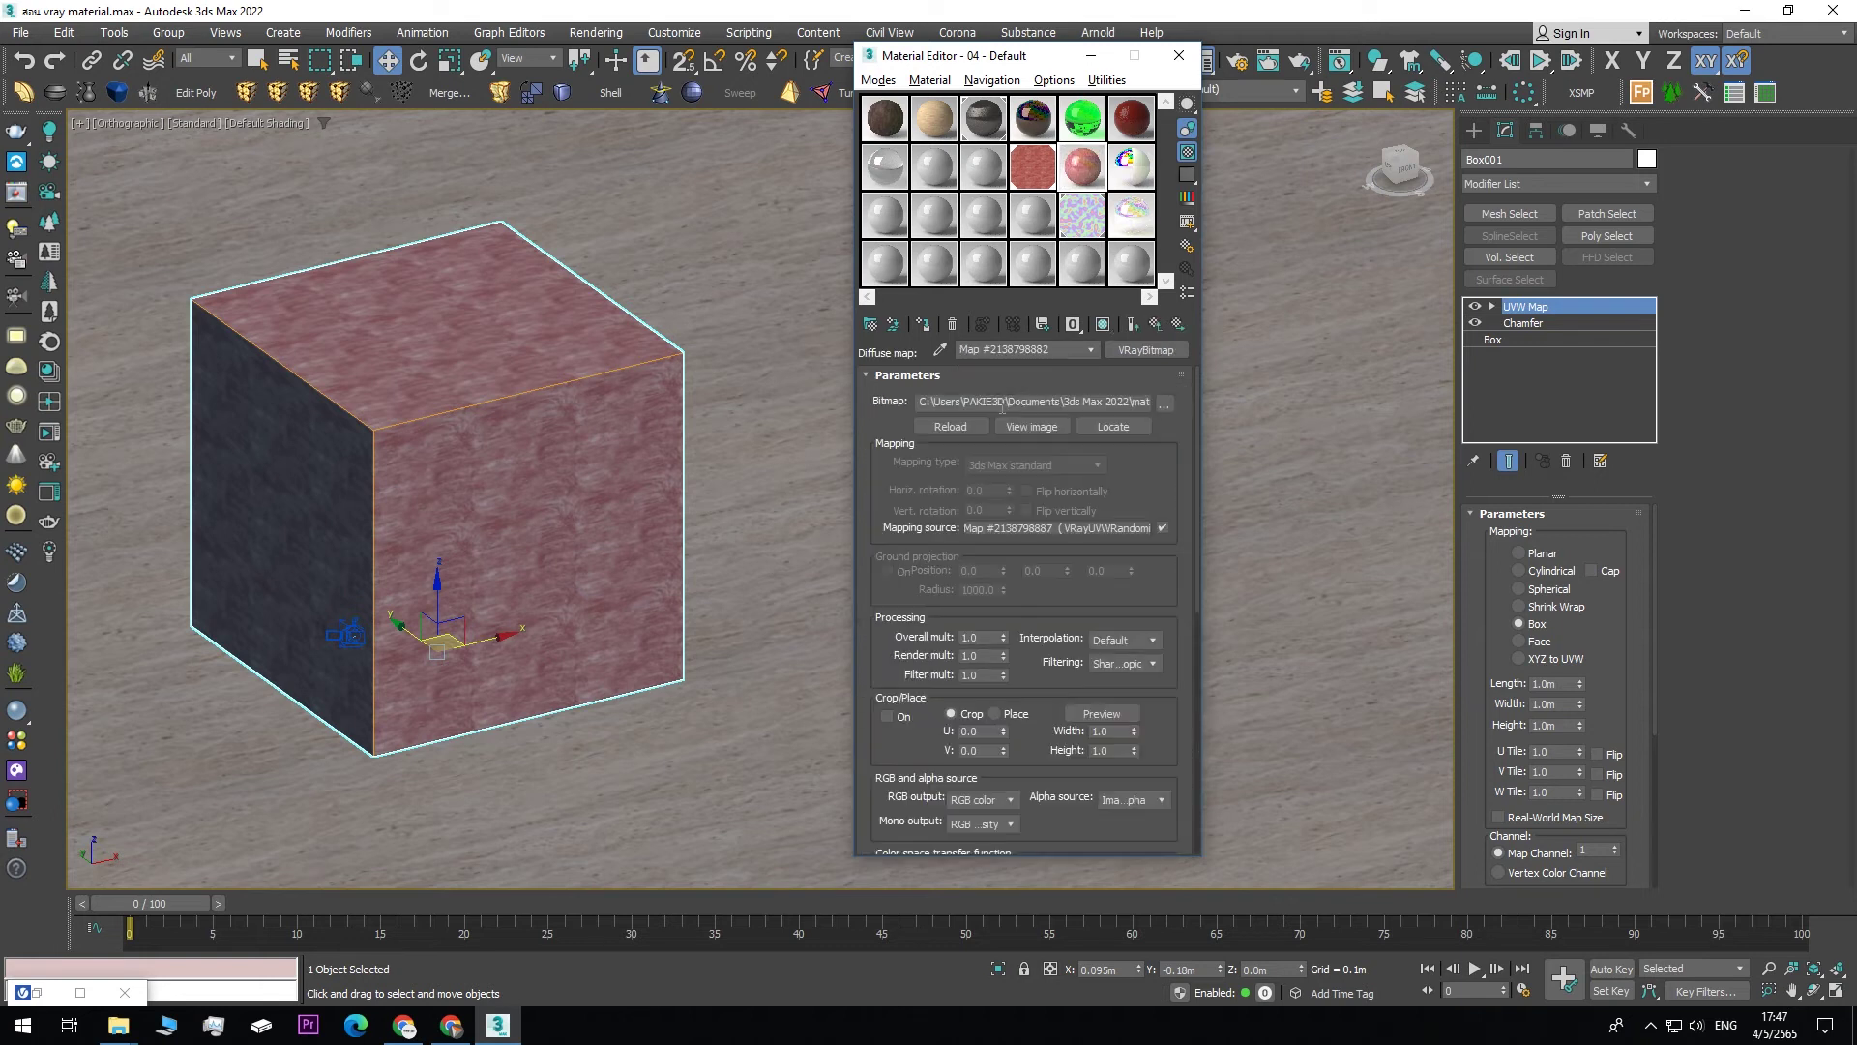
pyautogui.click(1031, 427)
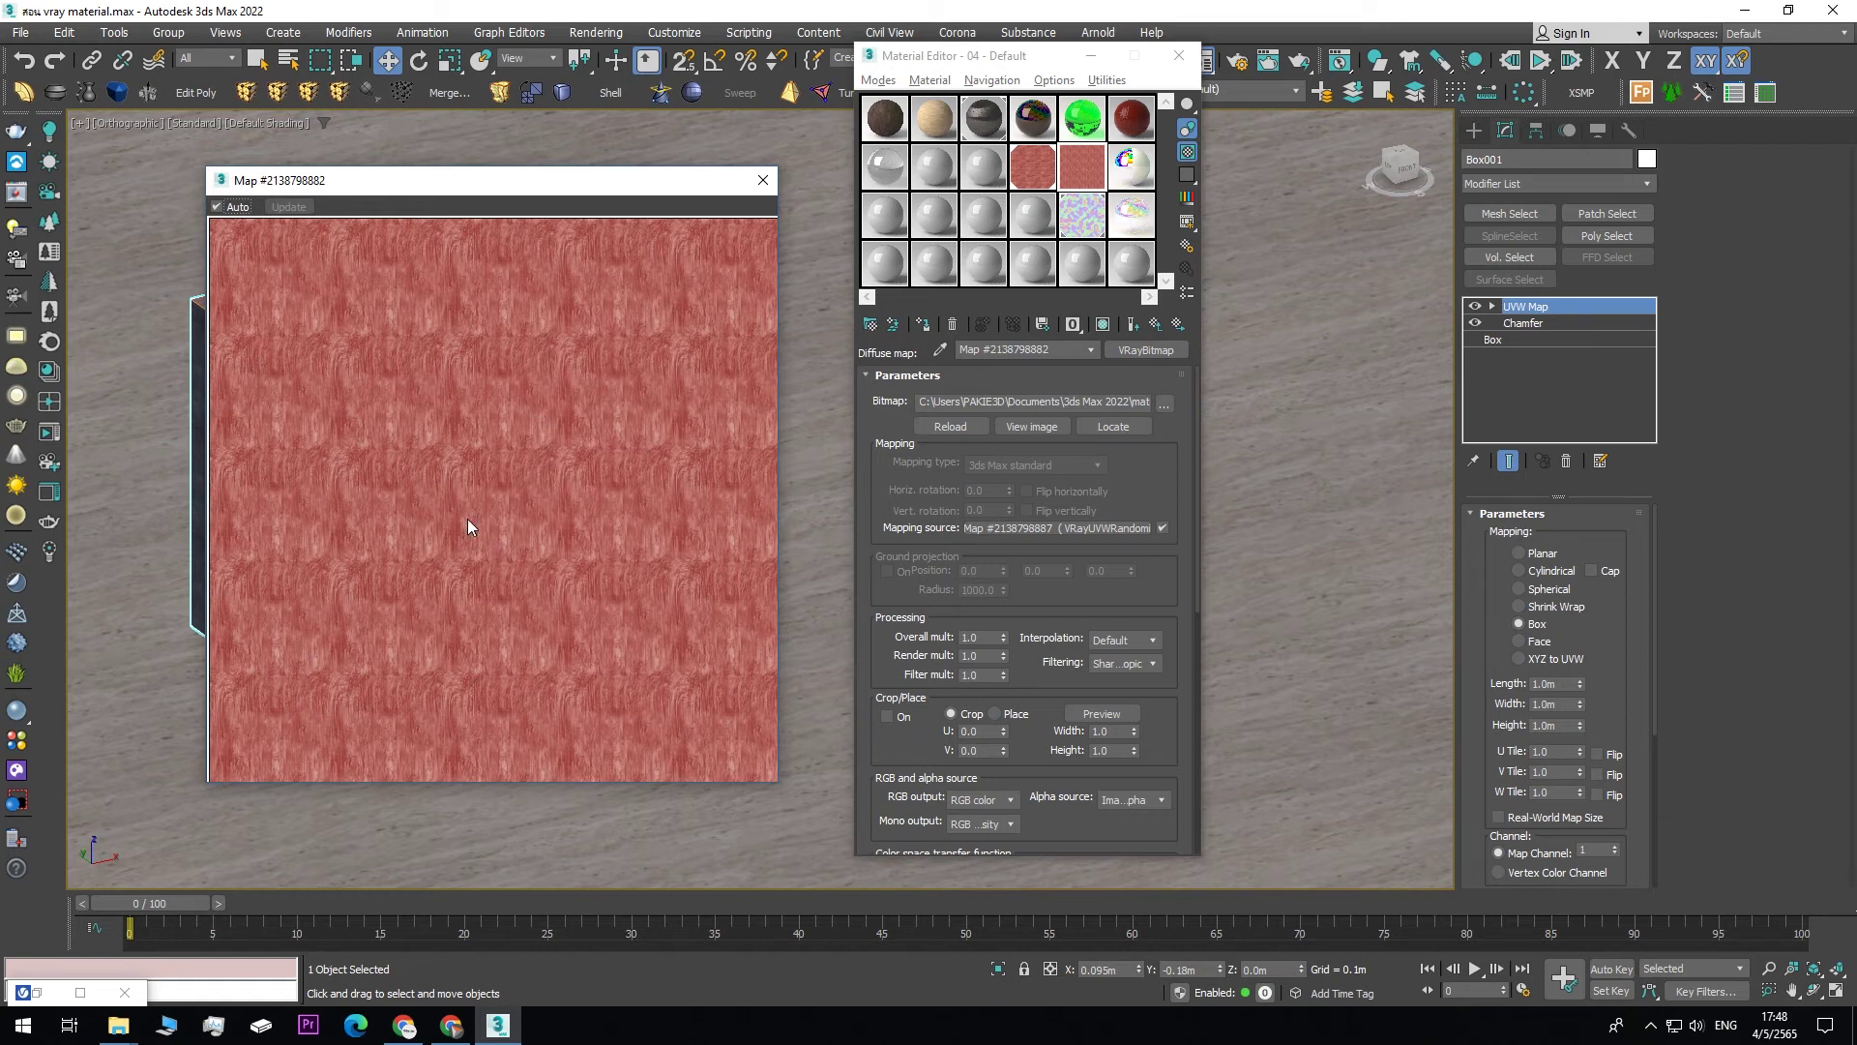
pyautogui.click(1156, 325)
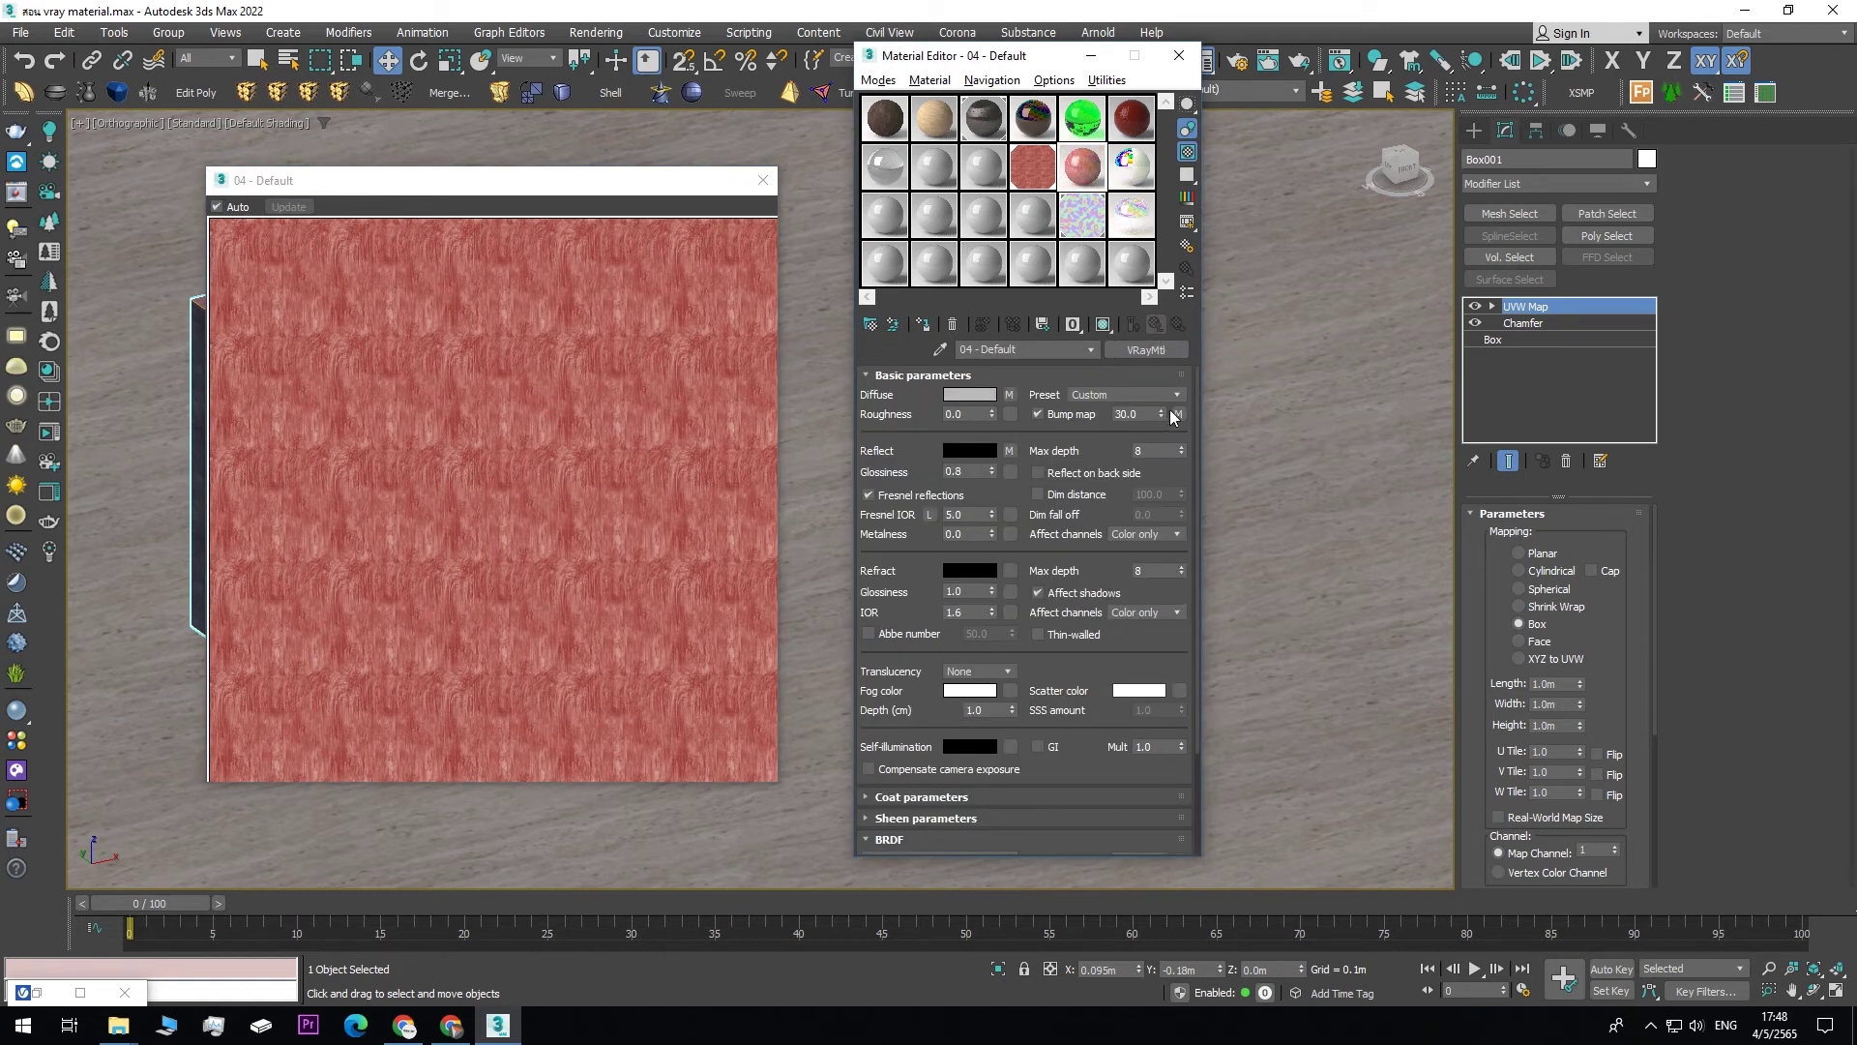
pyautogui.click(1177, 413)
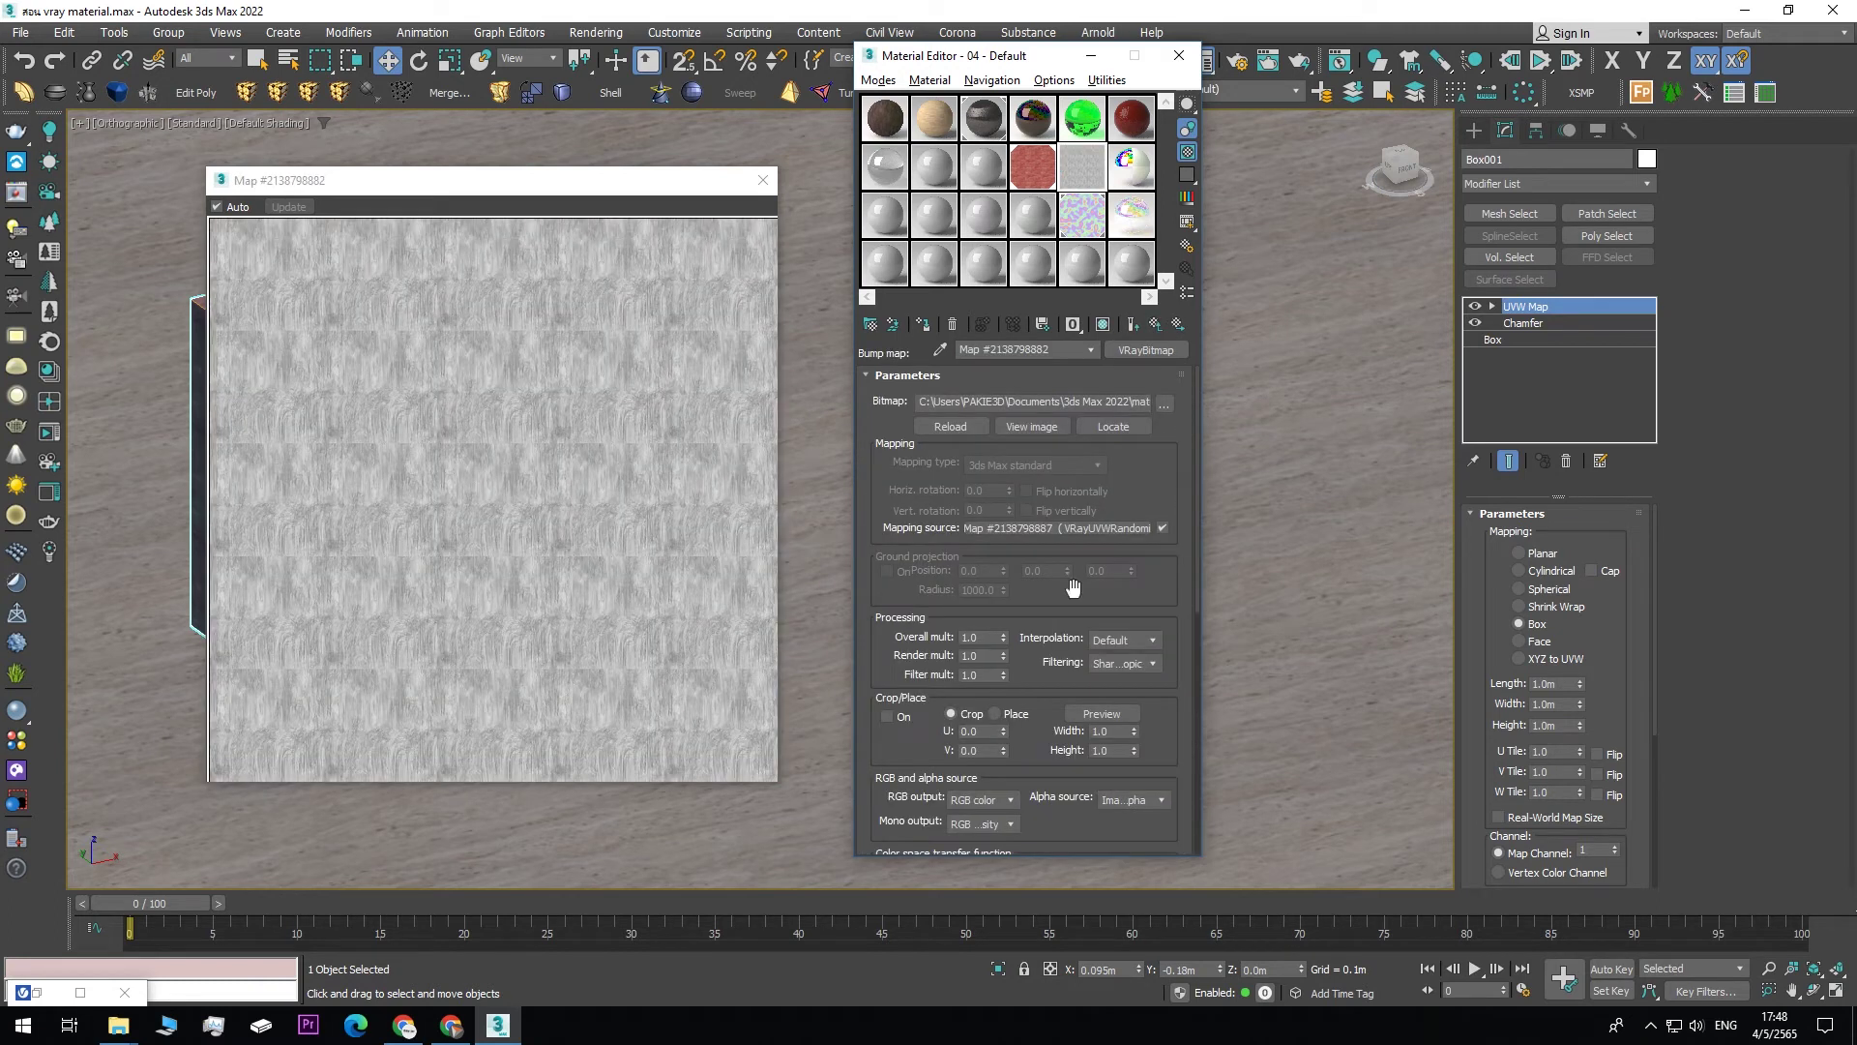
# - Set the W angle of the bump map's shared VRayUVWRandomizer to 90 and return to the material level
pyautogui.click(1020, 527)
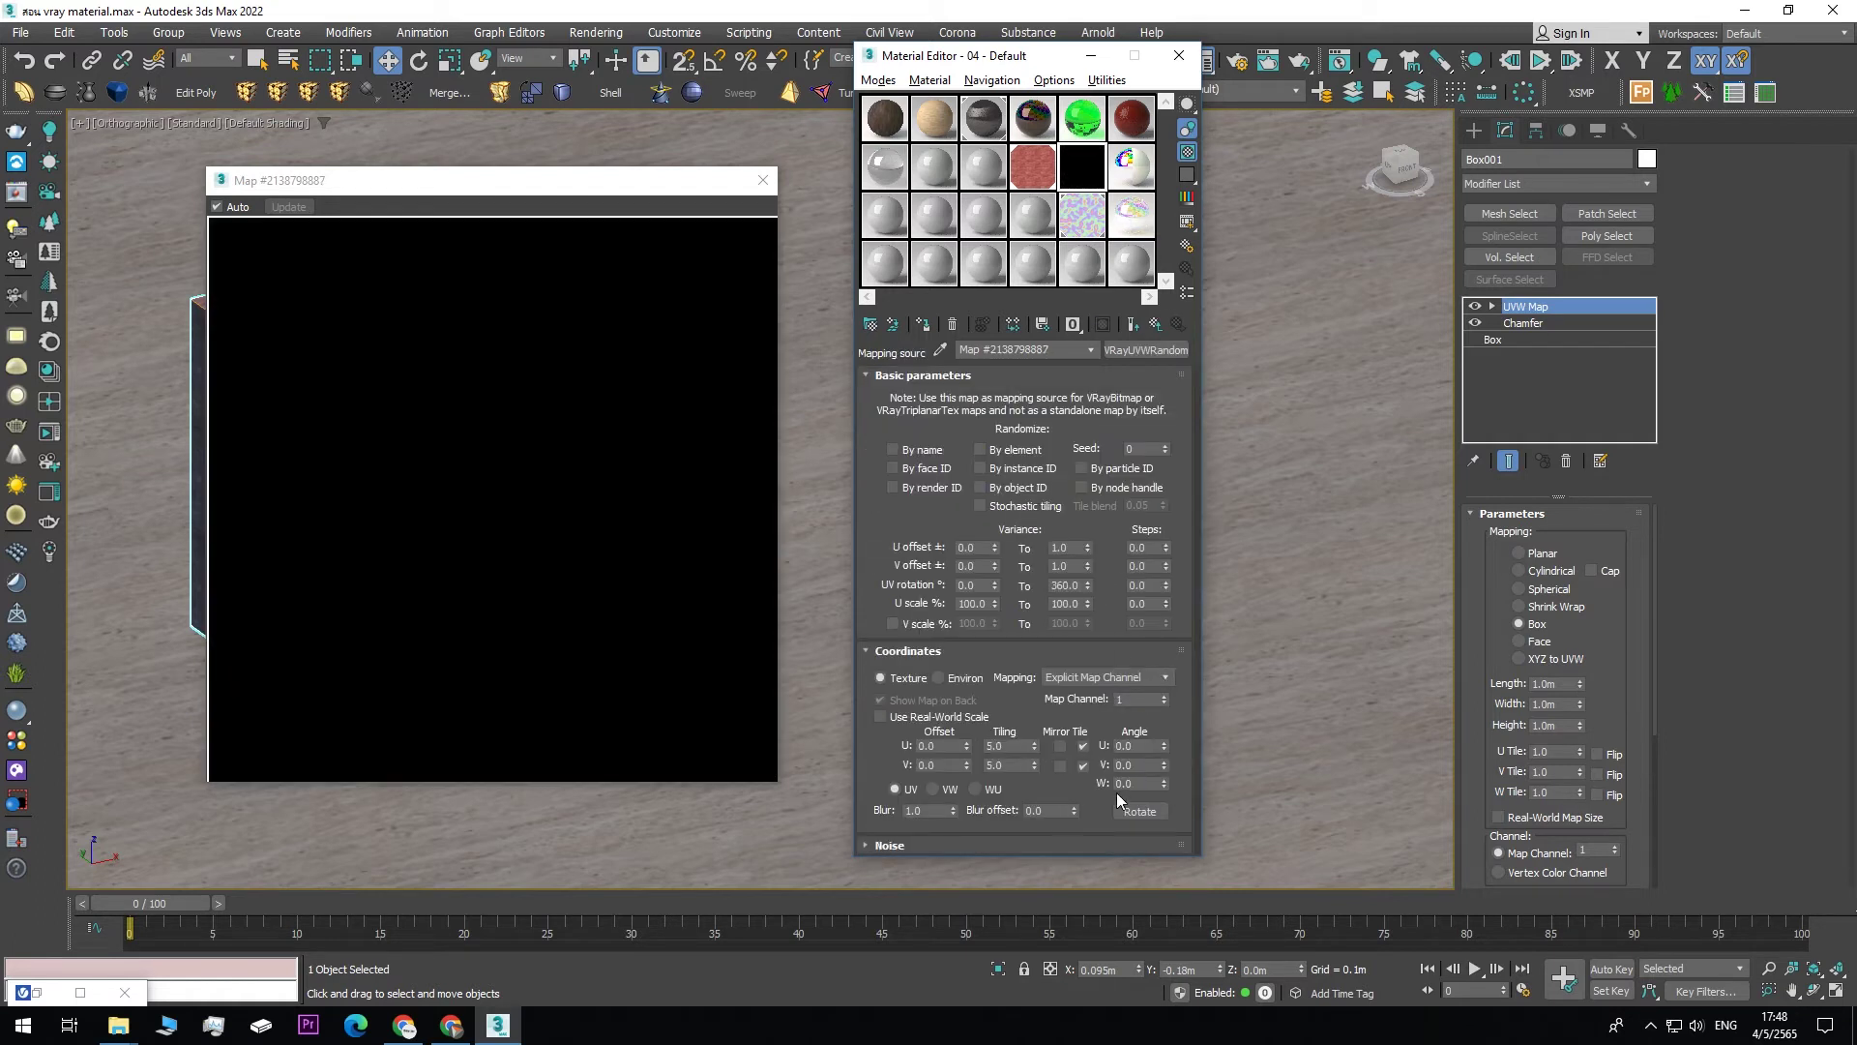
pyautogui.click(1138, 785)
pyautogui.click(1156, 326)
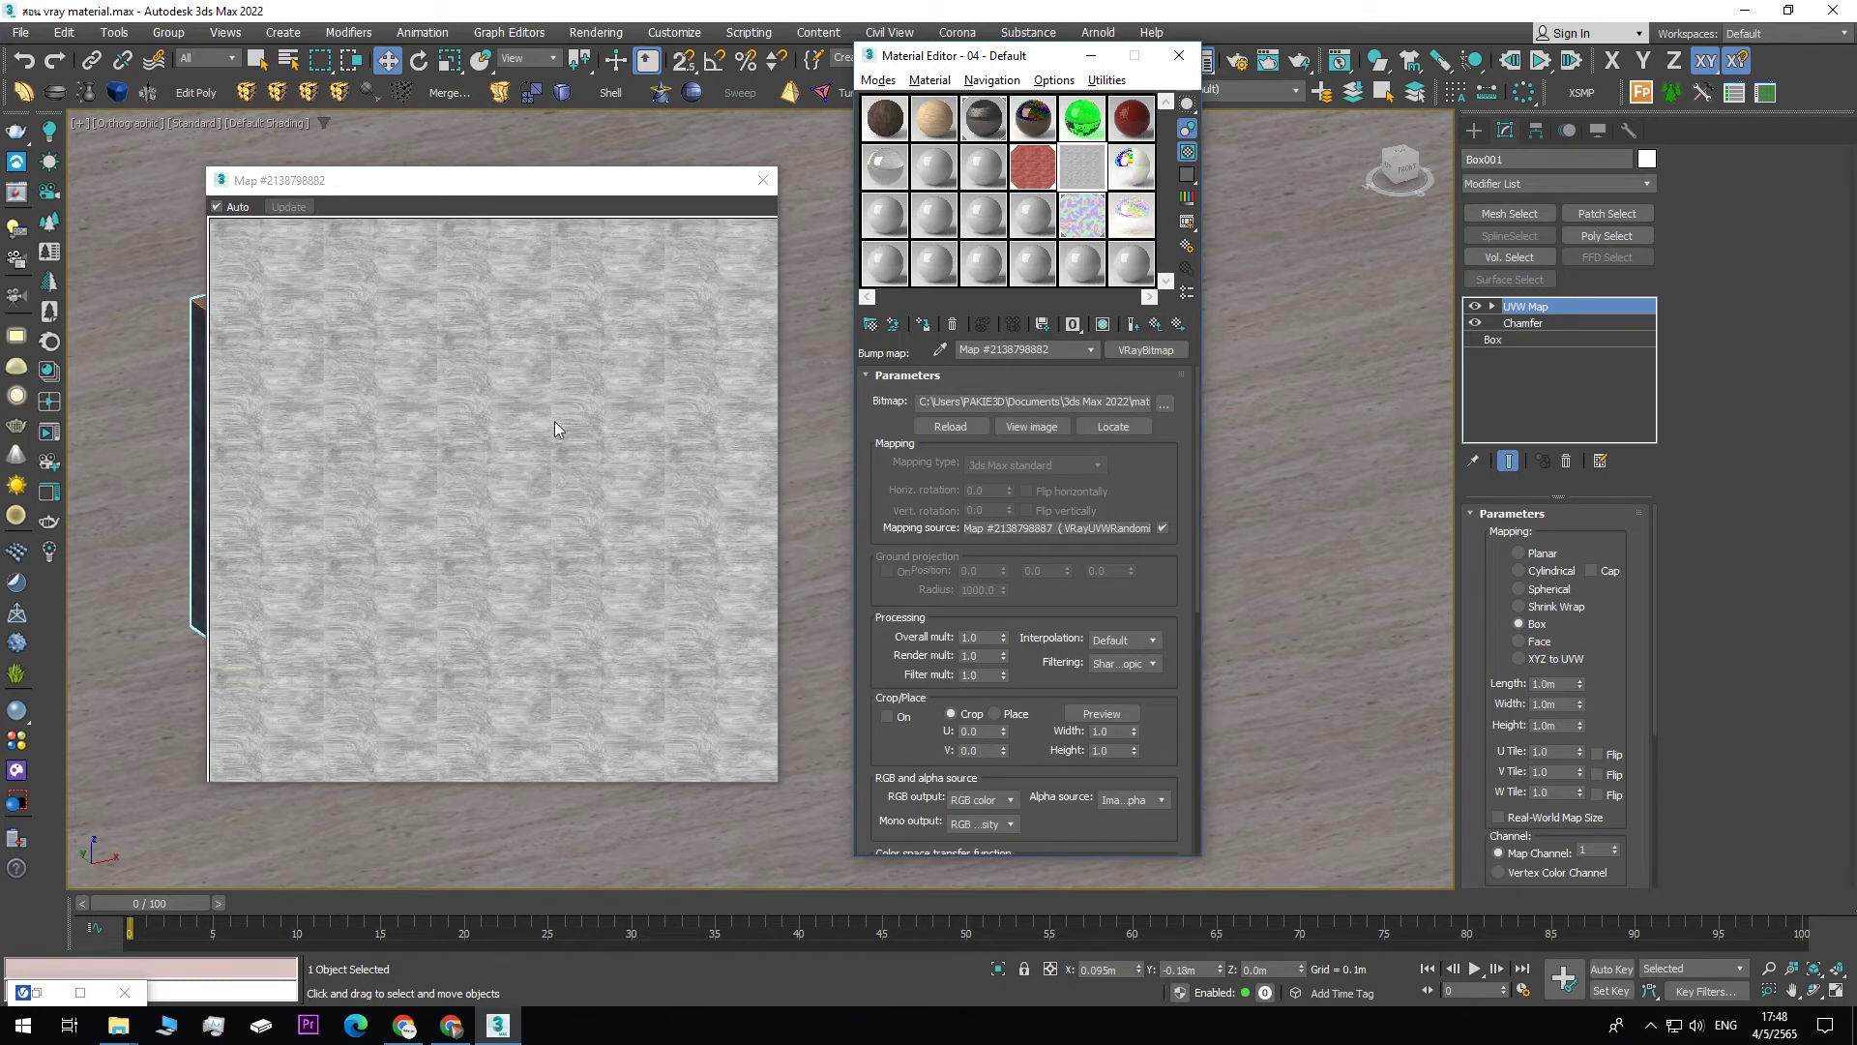
pyautogui.click(1158, 323)
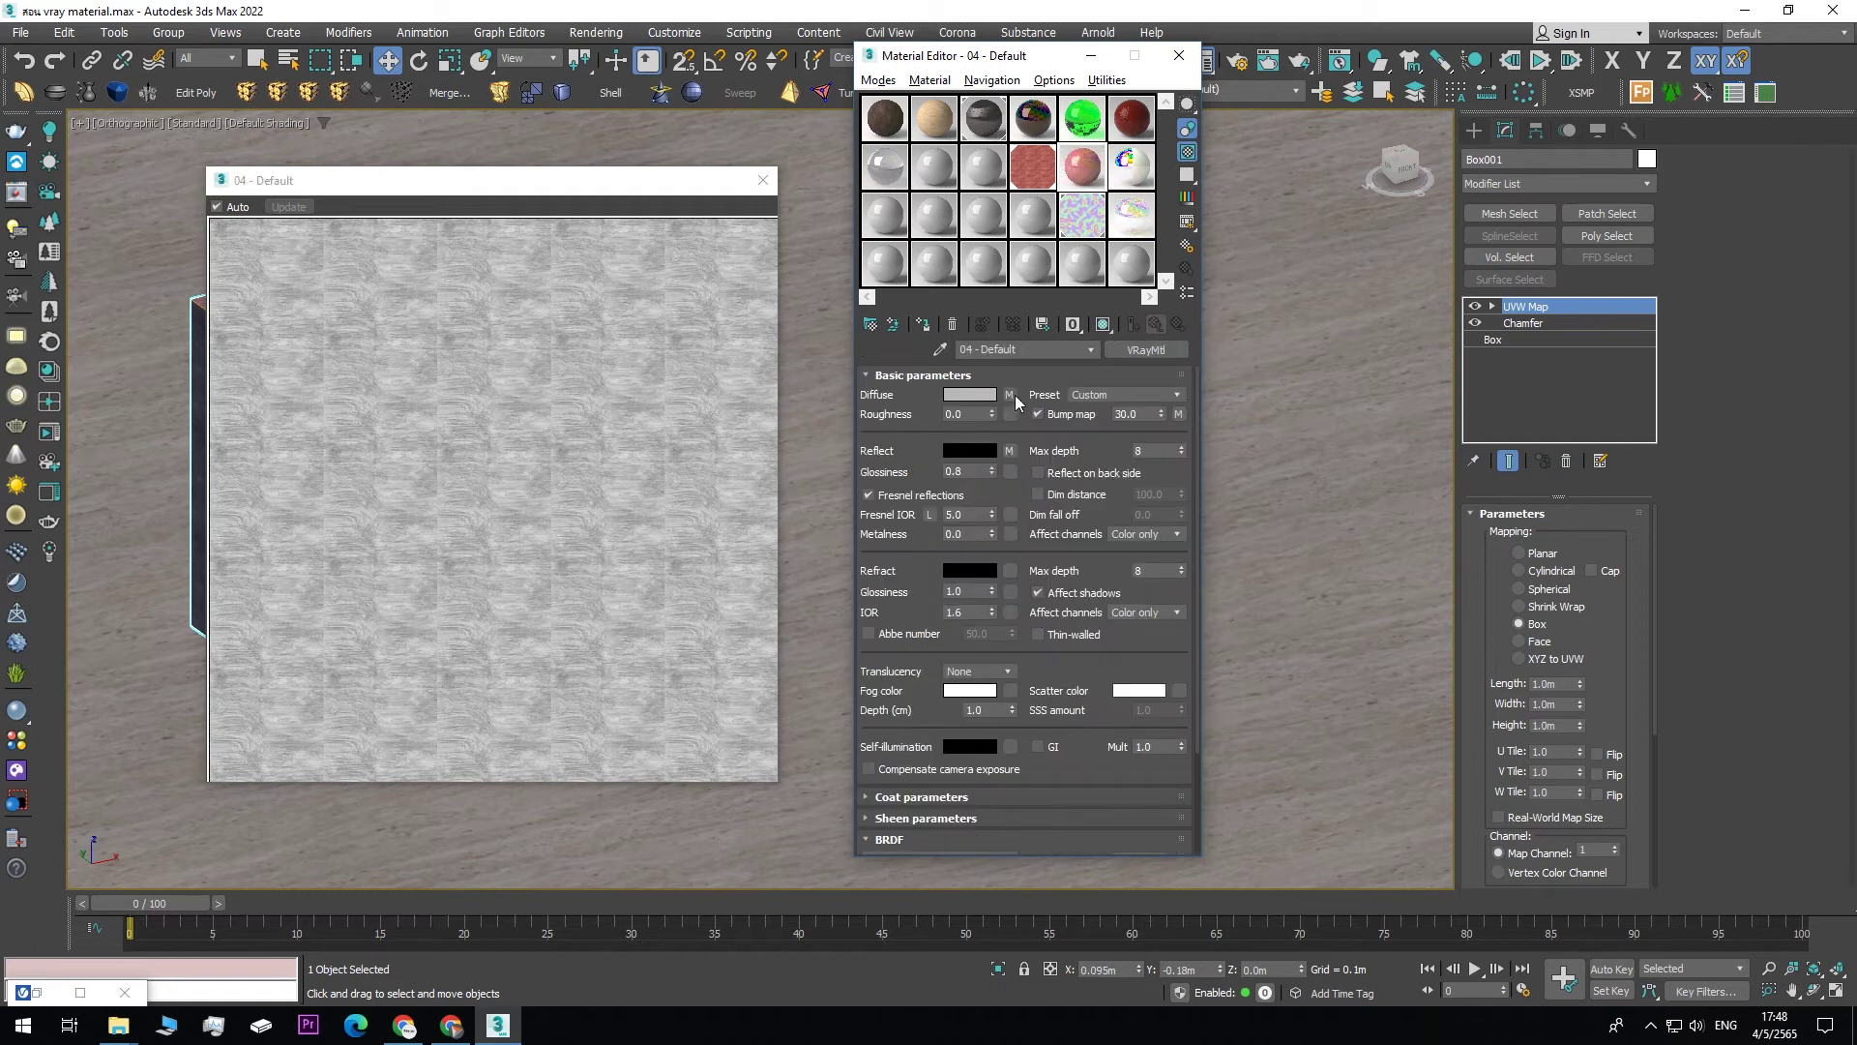
# - Check the rotated tiling of the diffuse VRayBitmap in the enlarged preview and close the preview
pyautogui.click(1006, 394)
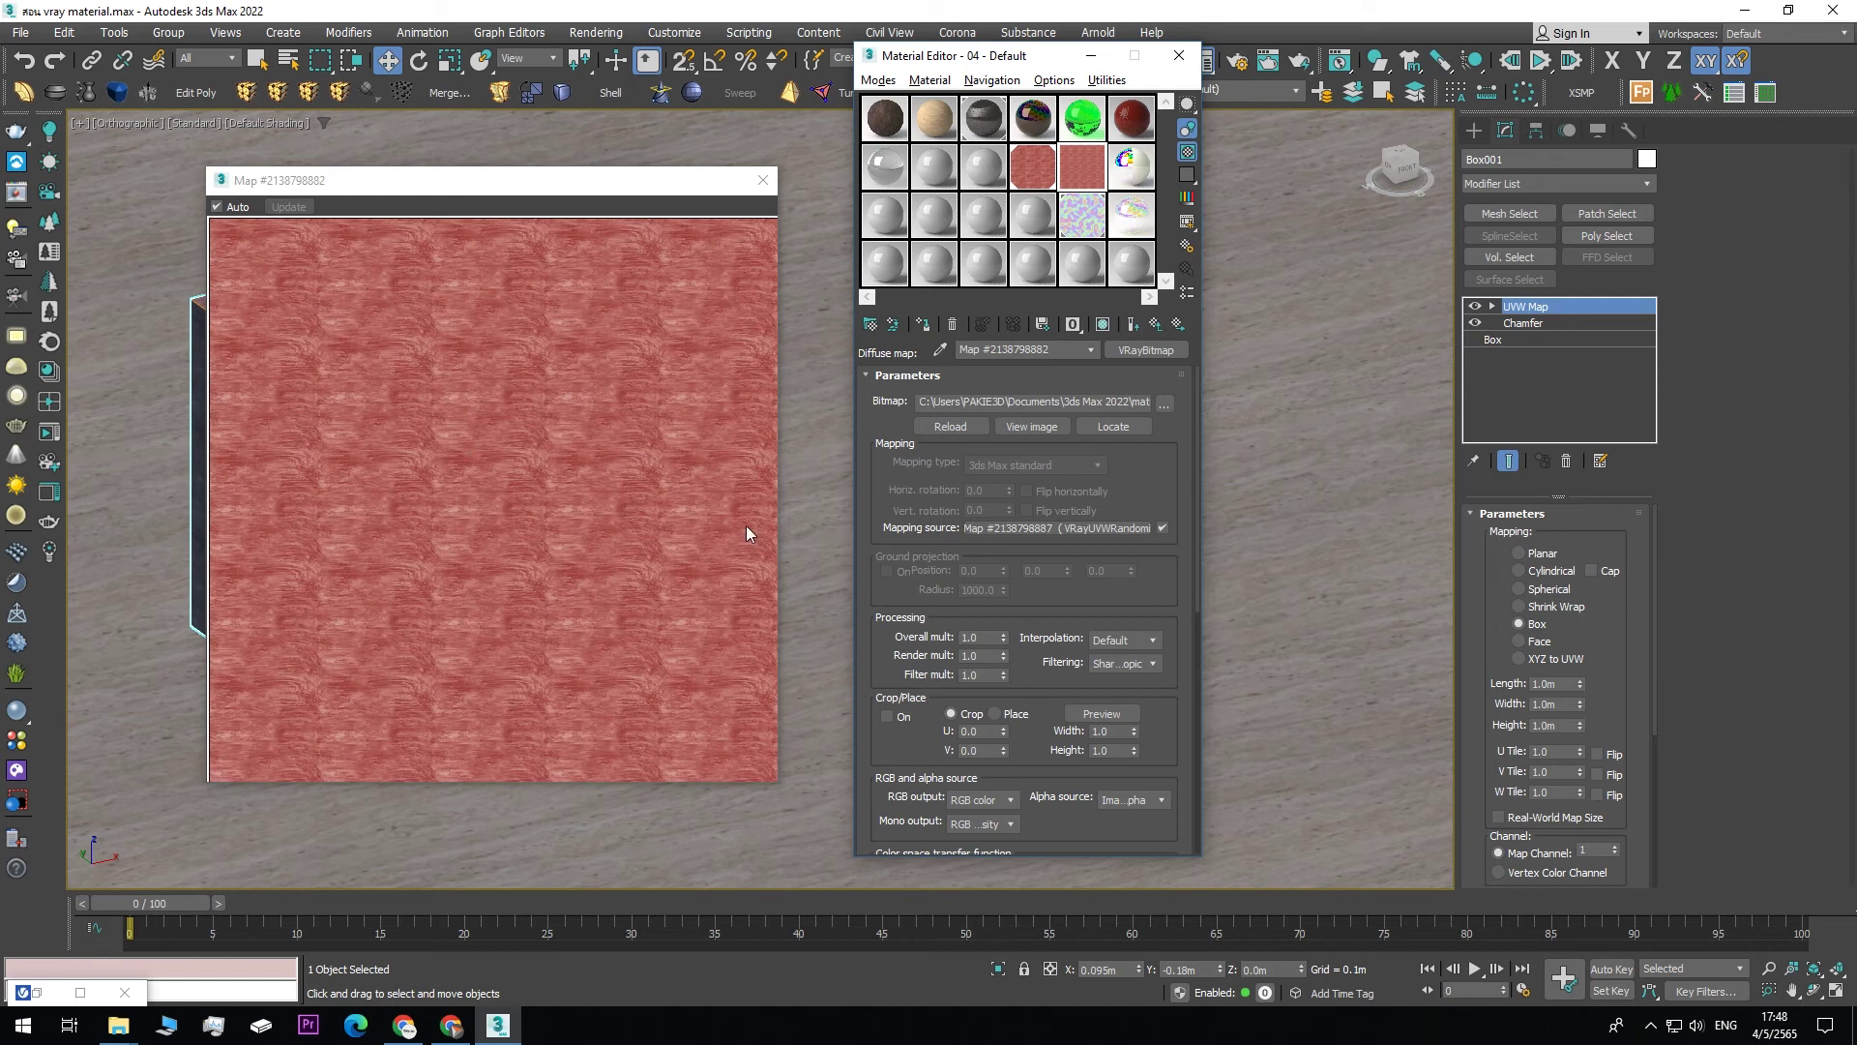
pyautogui.moveTo(615, 190); pyautogui.dragTo(567, 282)
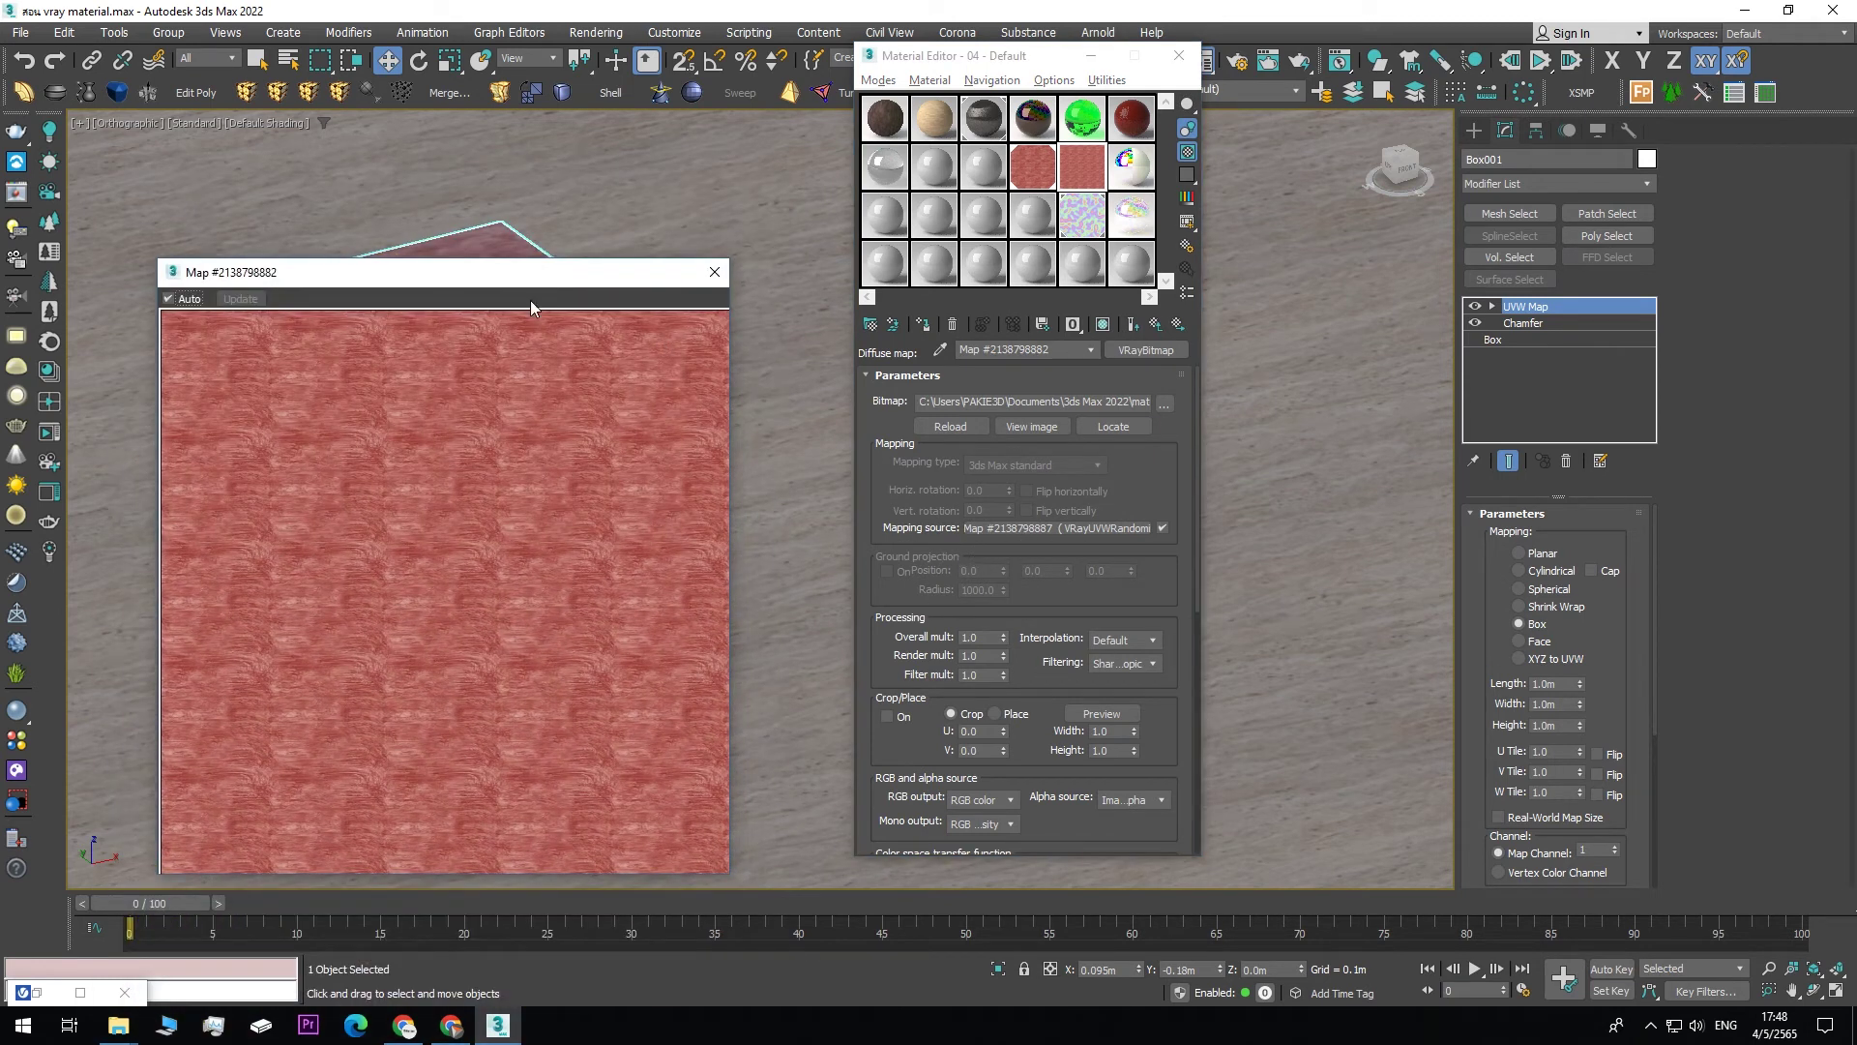
pyautogui.moveTo(519, 286); pyautogui.dragTo(541, 231)
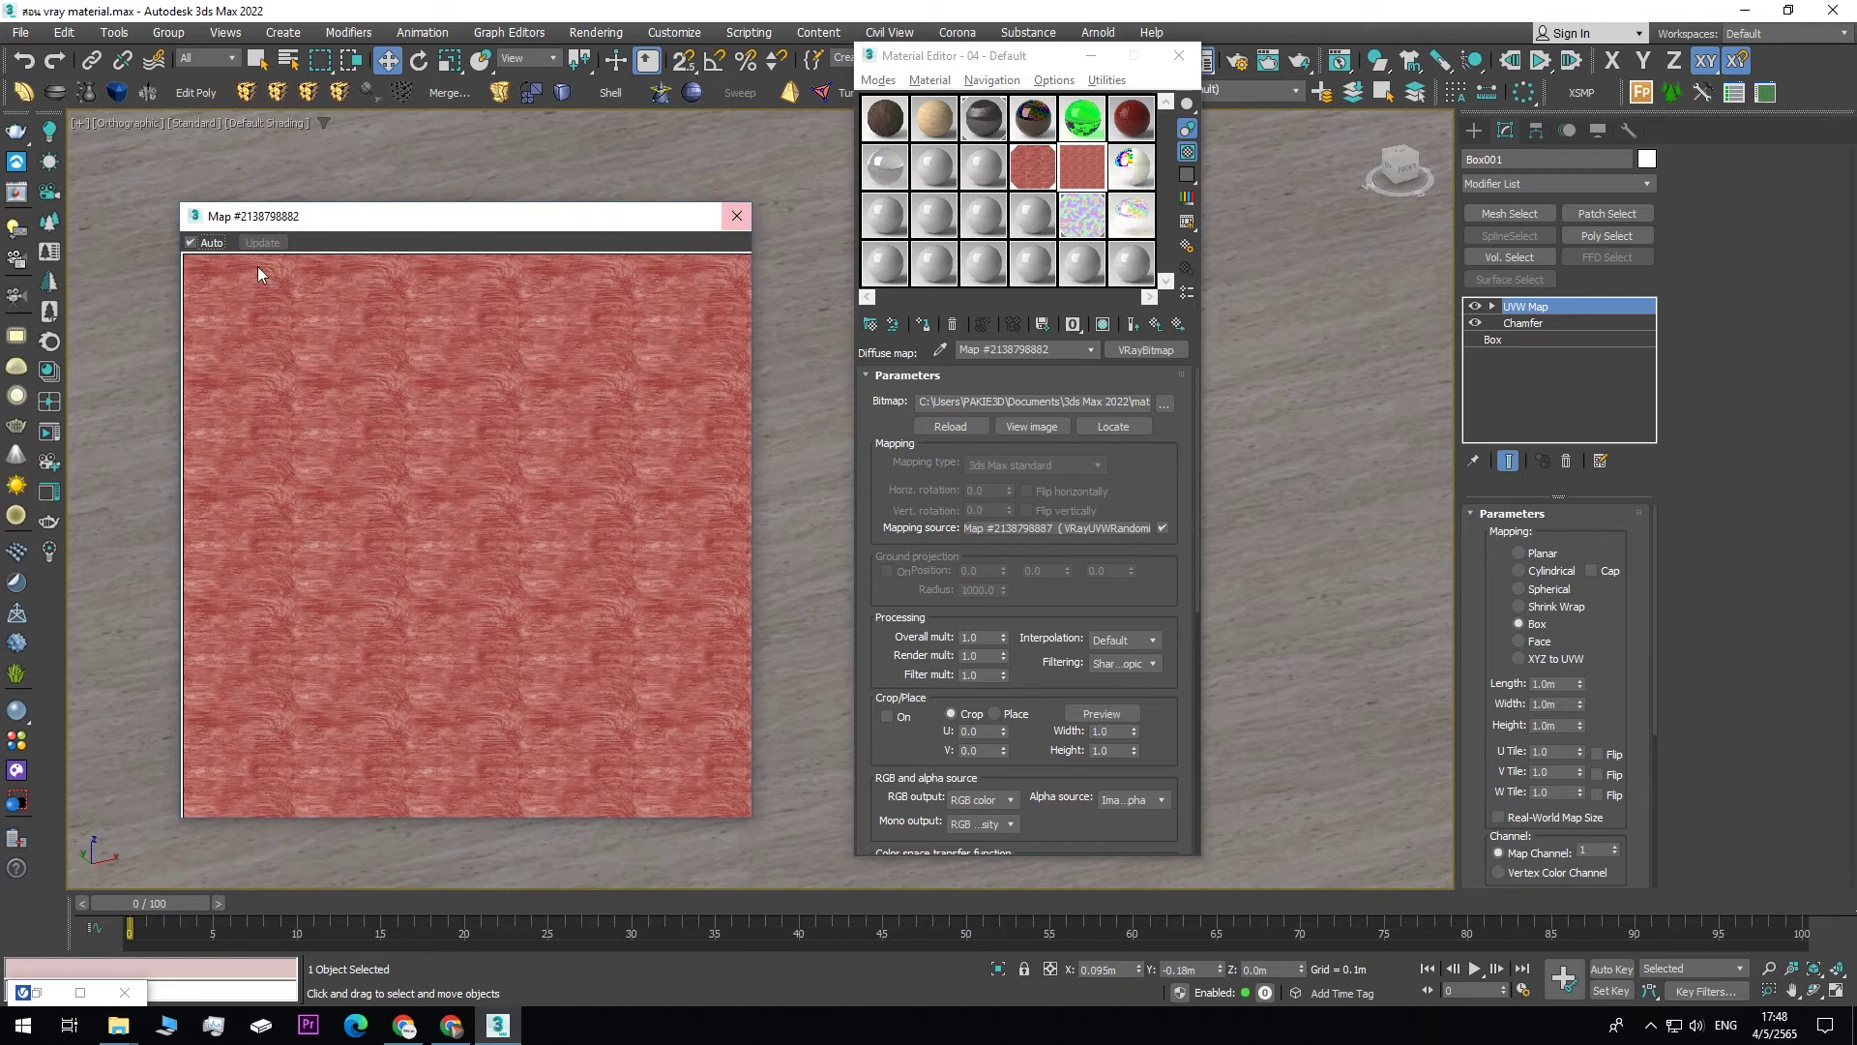
pyautogui.moveTo(457, 233); pyautogui.dragTo(456, 195)
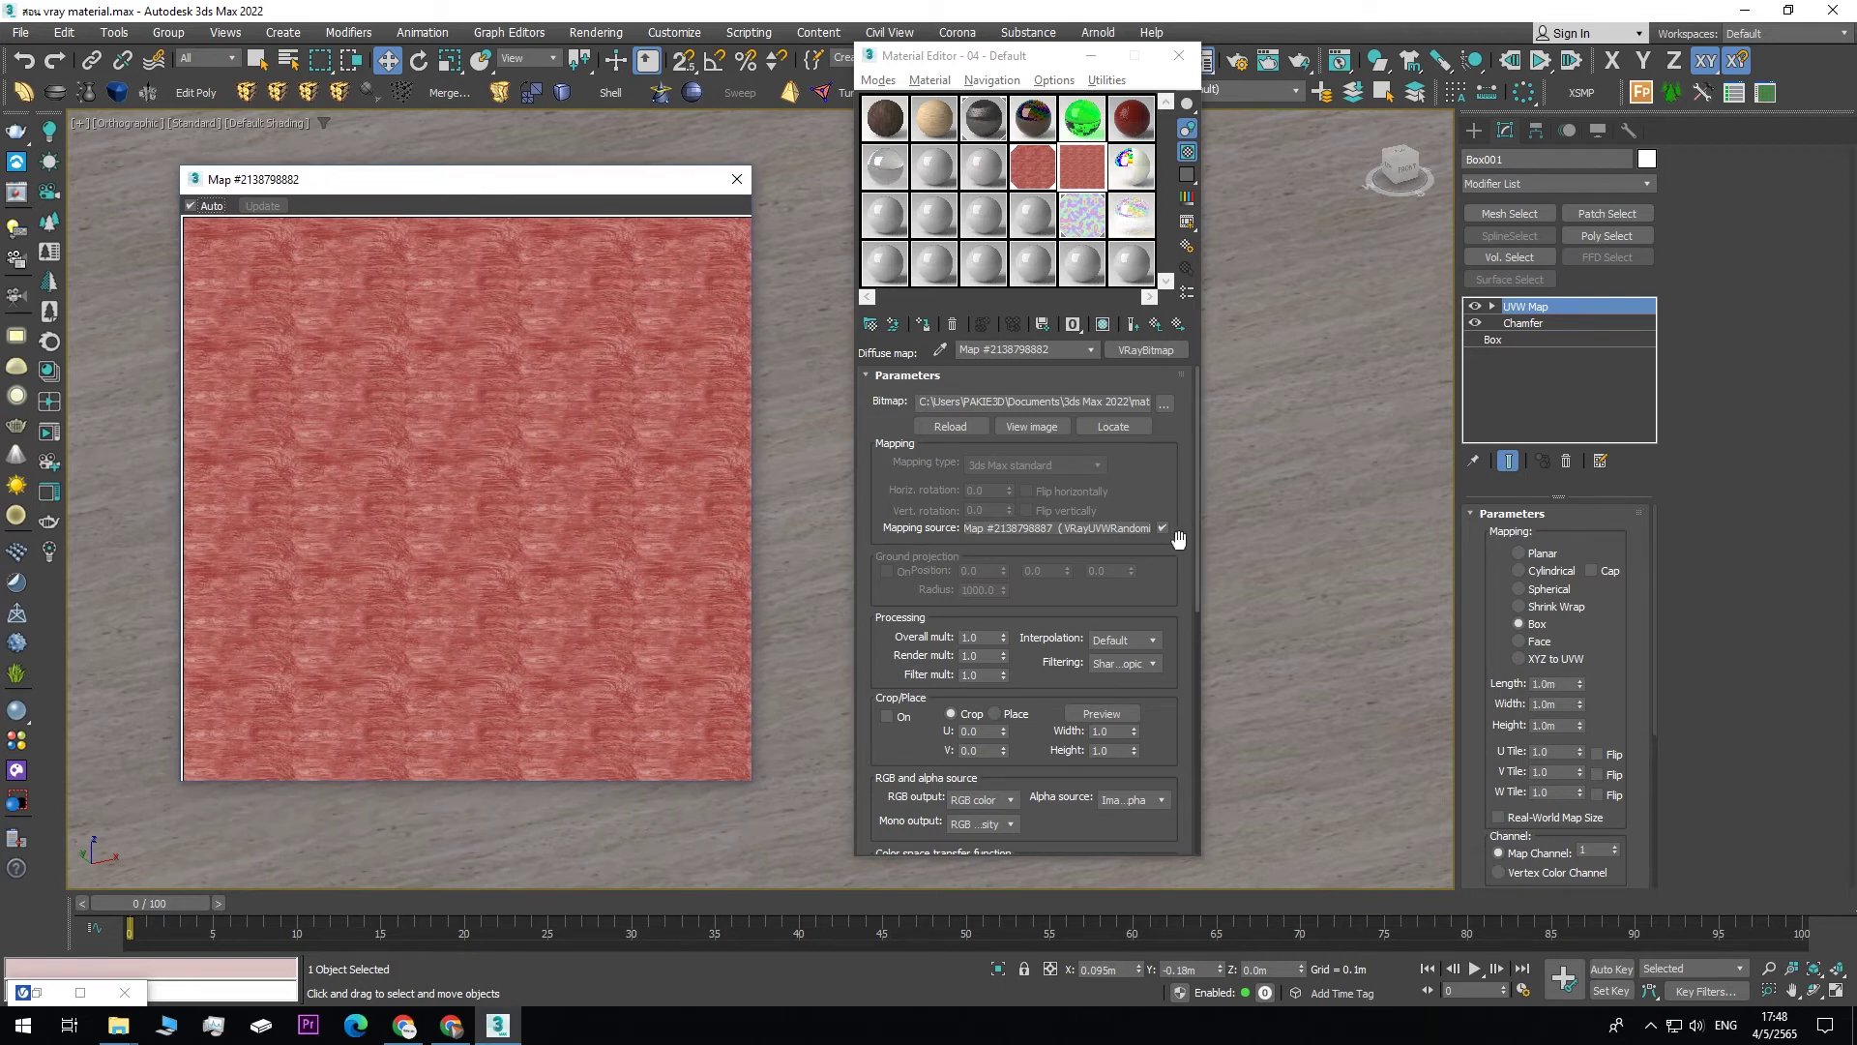
pyautogui.moveTo(1197, 509); pyautogui.dragTo(1197, 595)
pyautogui.moveTo(1189, 455); pyautogui.dragTo(1189, 445)
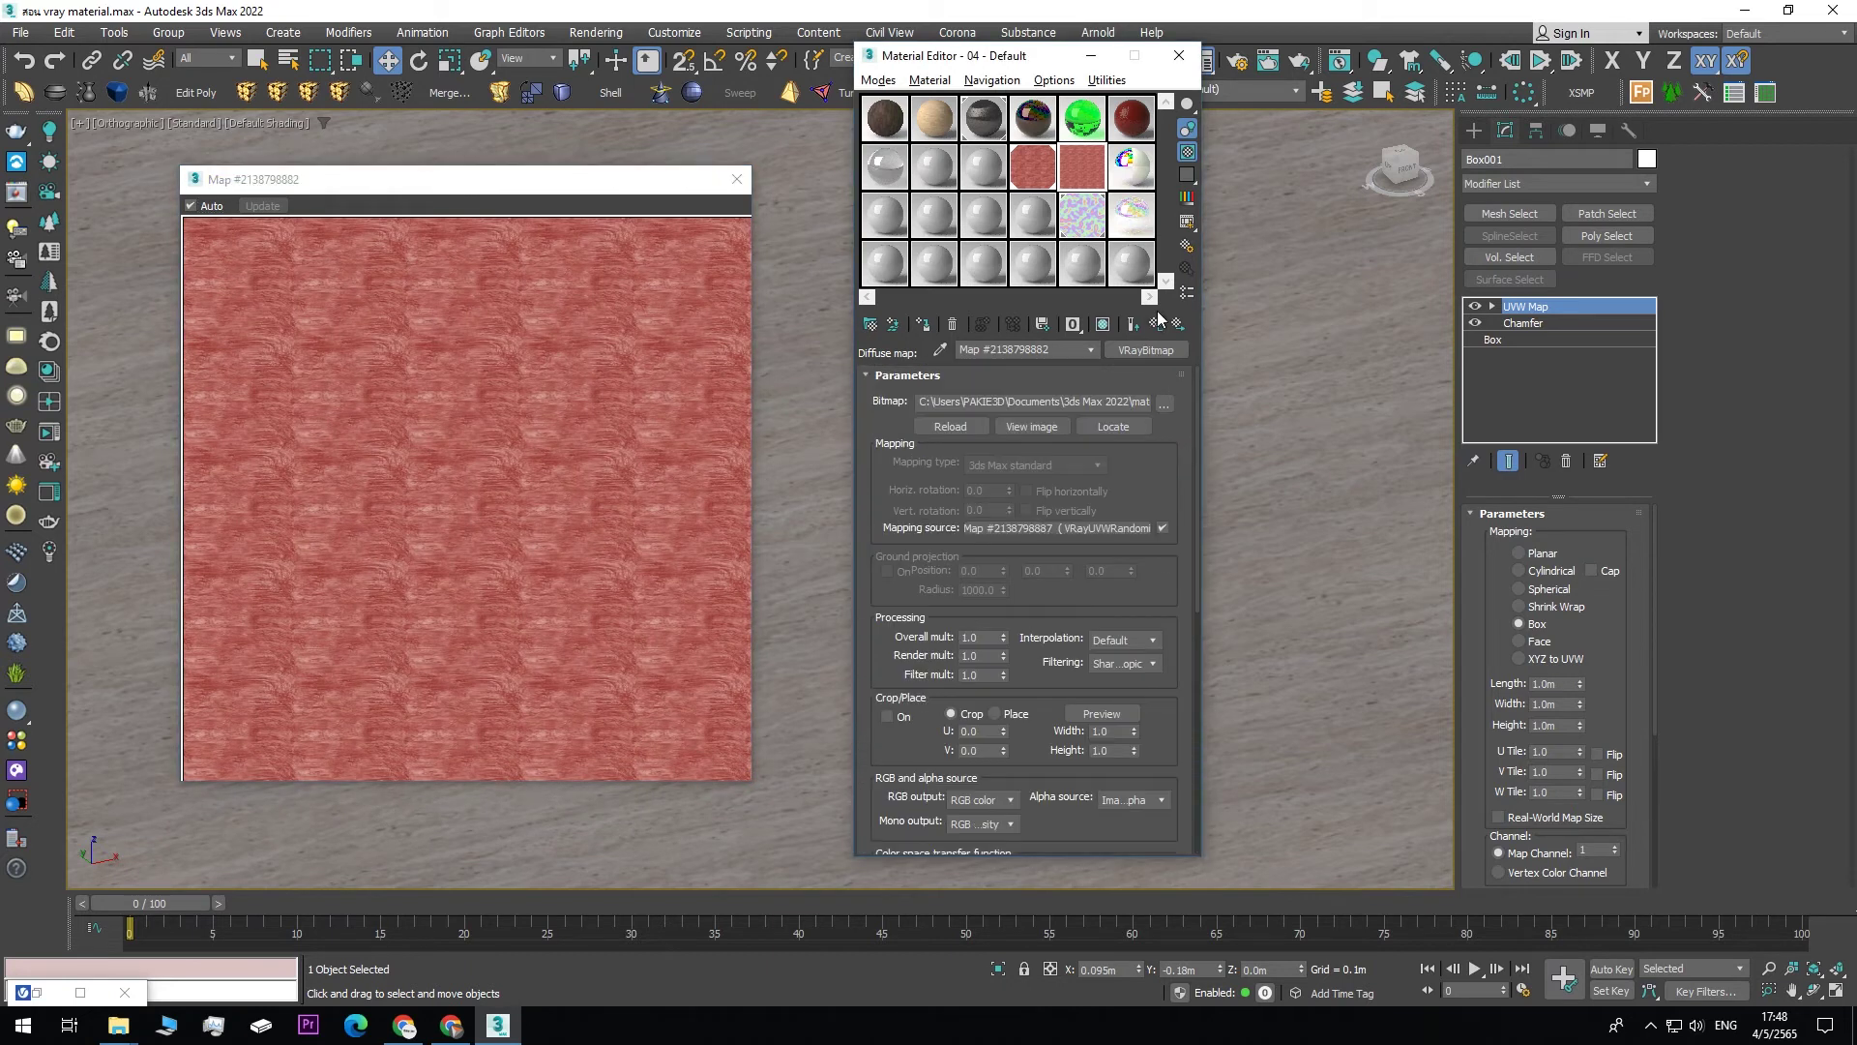
pyautogui.click(735, 180)
# - Switch to the Slate Material Editor and load the 04 - Default concrete material from its sample slot into the node view
pyautogui.click(879, 79)
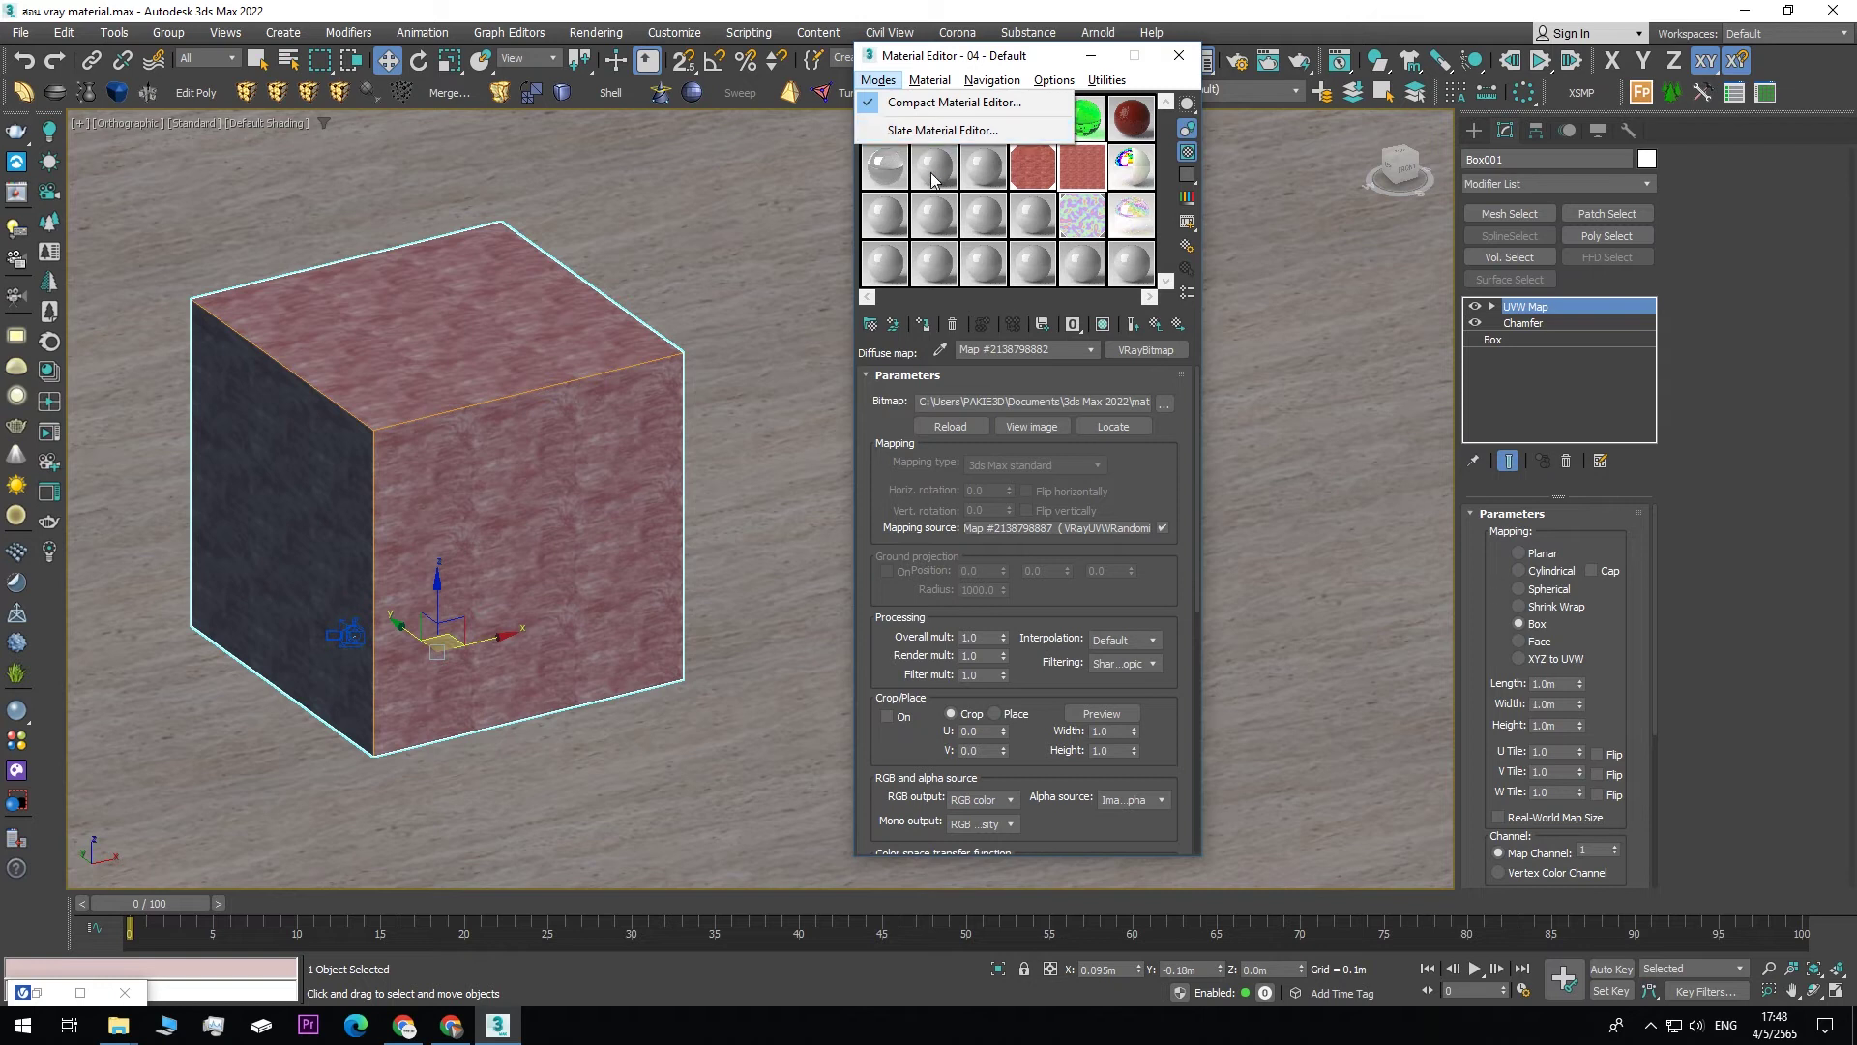
pyautogui.click(953, 131)
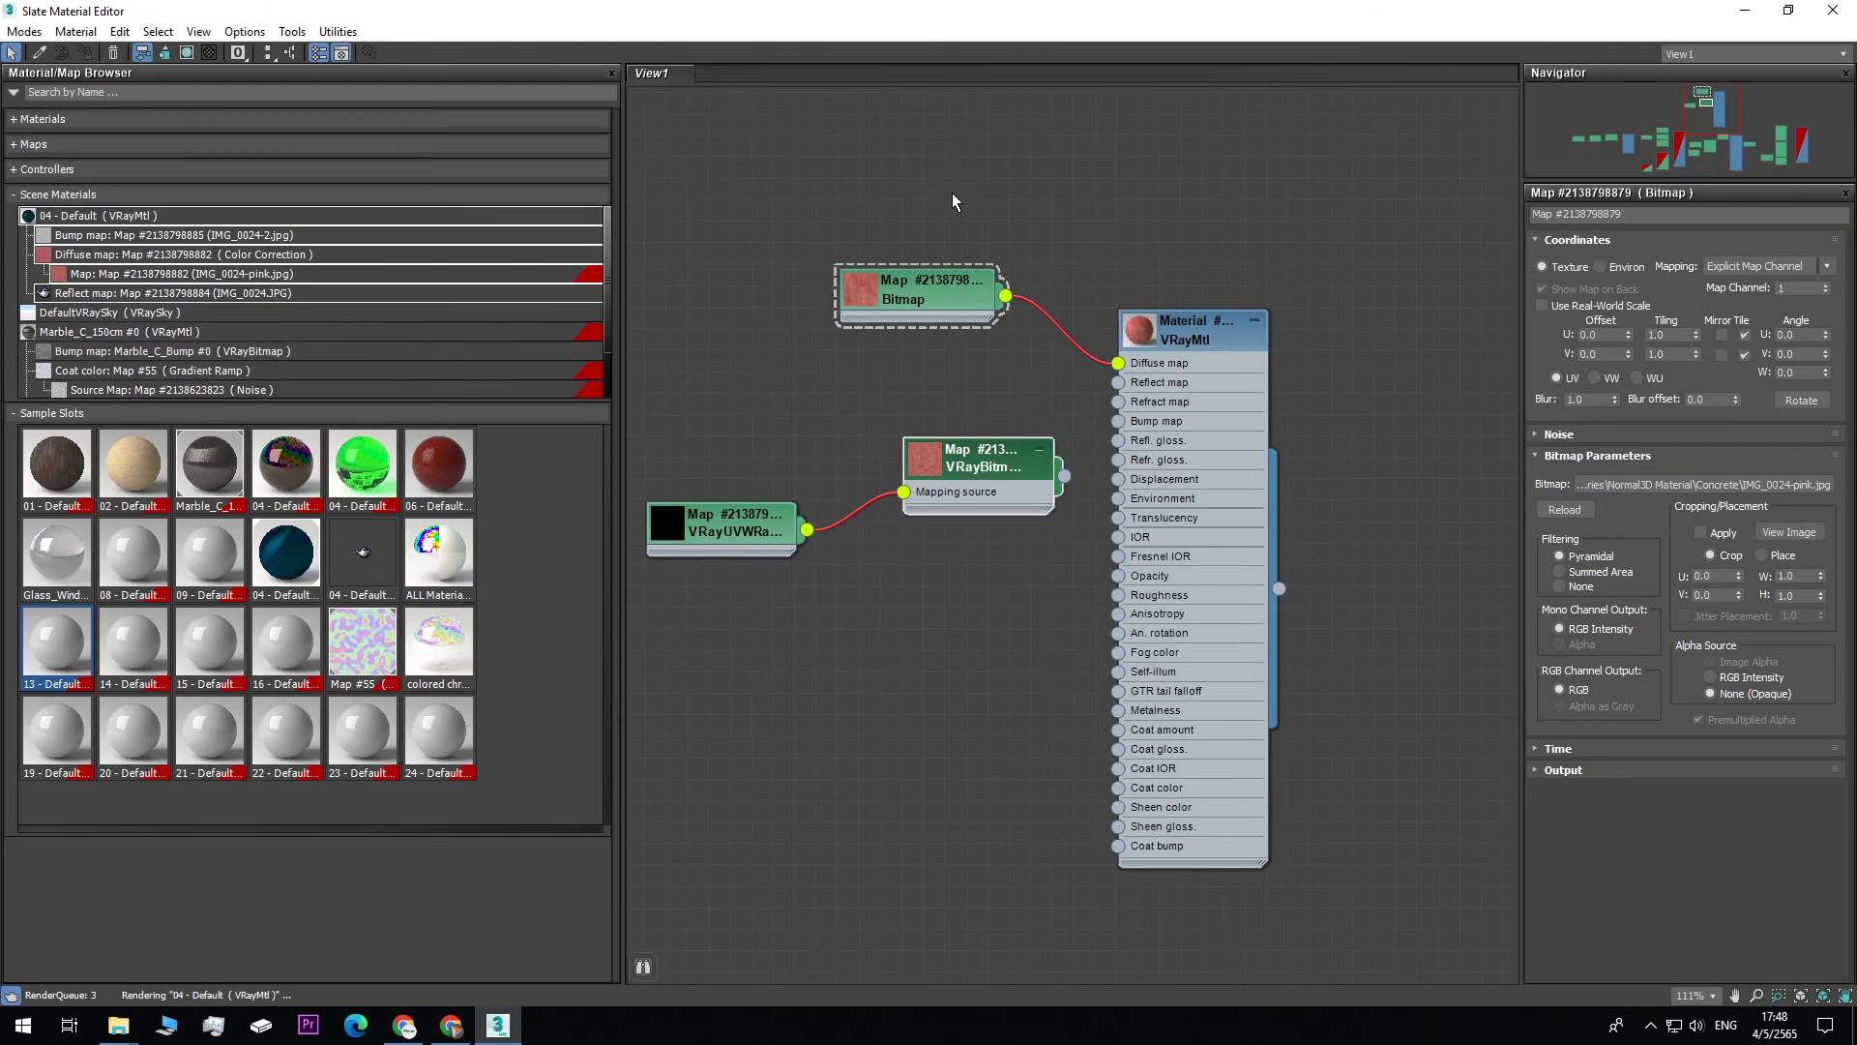
pyautogui.moveTo(809, 596); pyautogui.dragTo(1177, 699, button='middle')
pyautogui.click(371, 556)
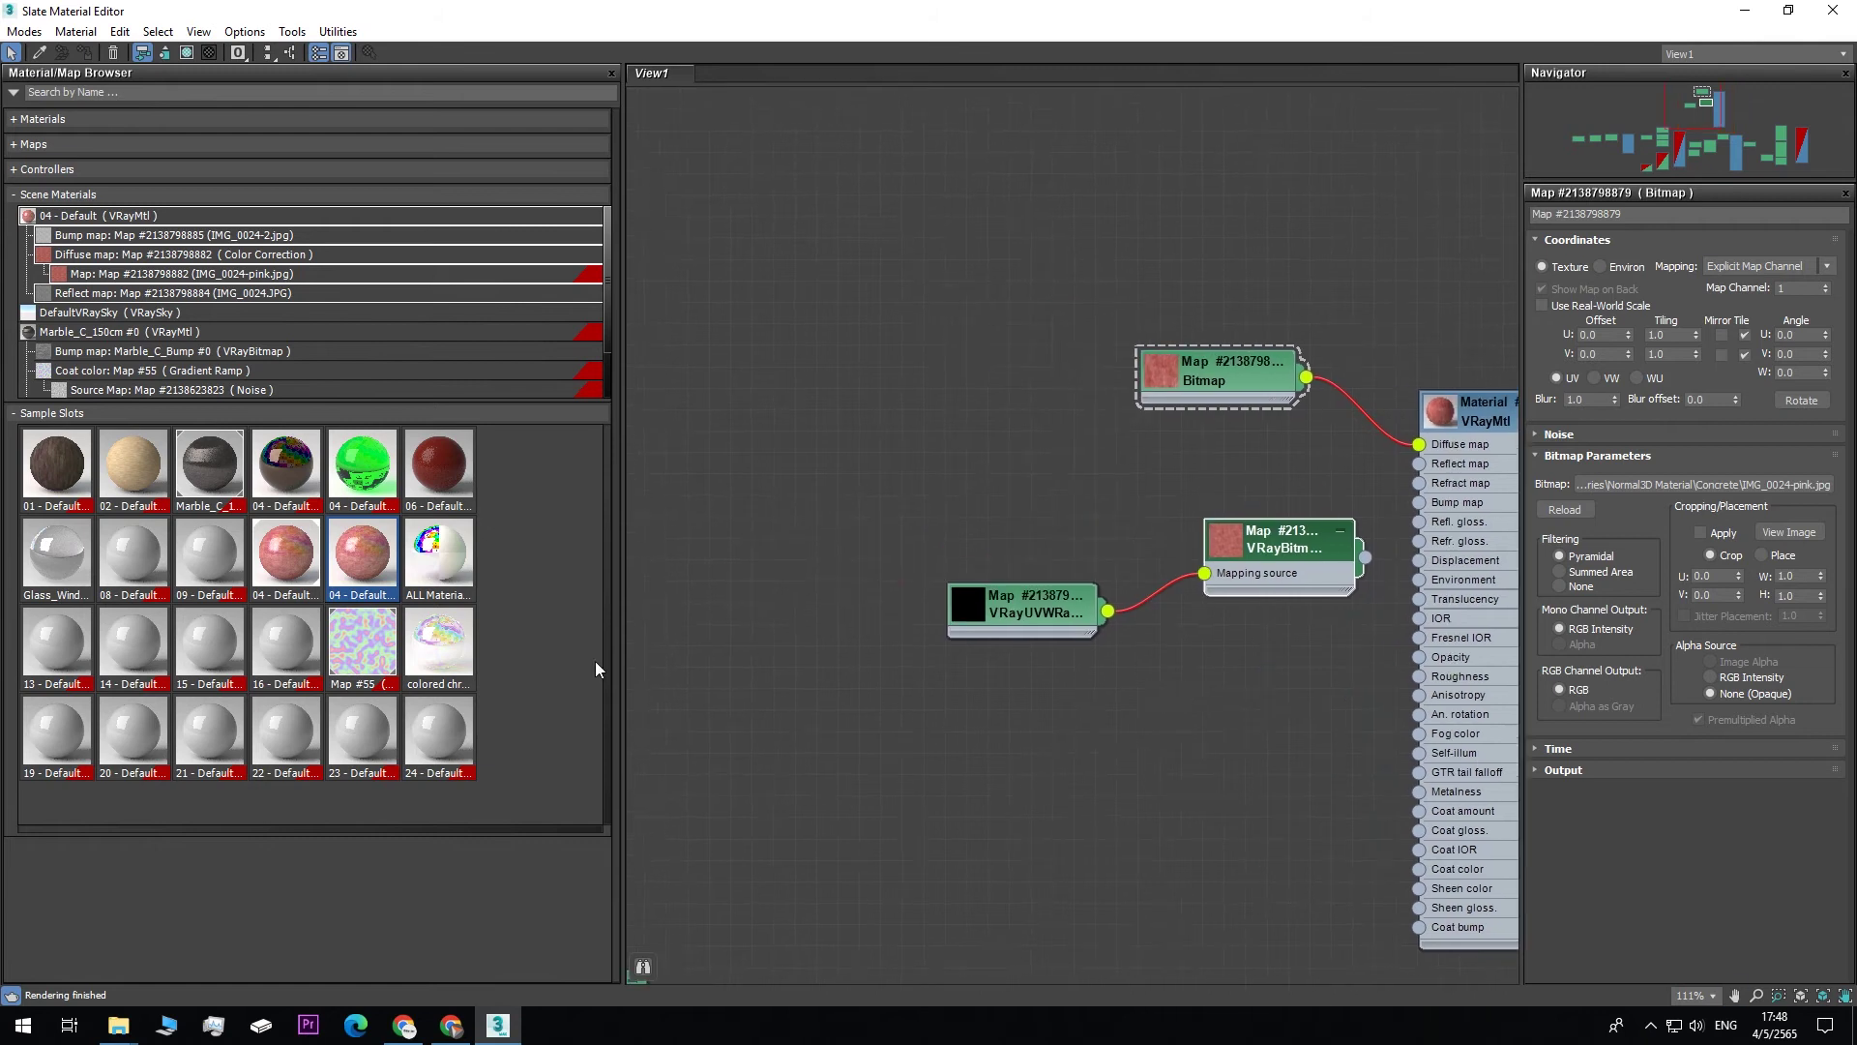
pyautogui.doubleClick(366, 555)
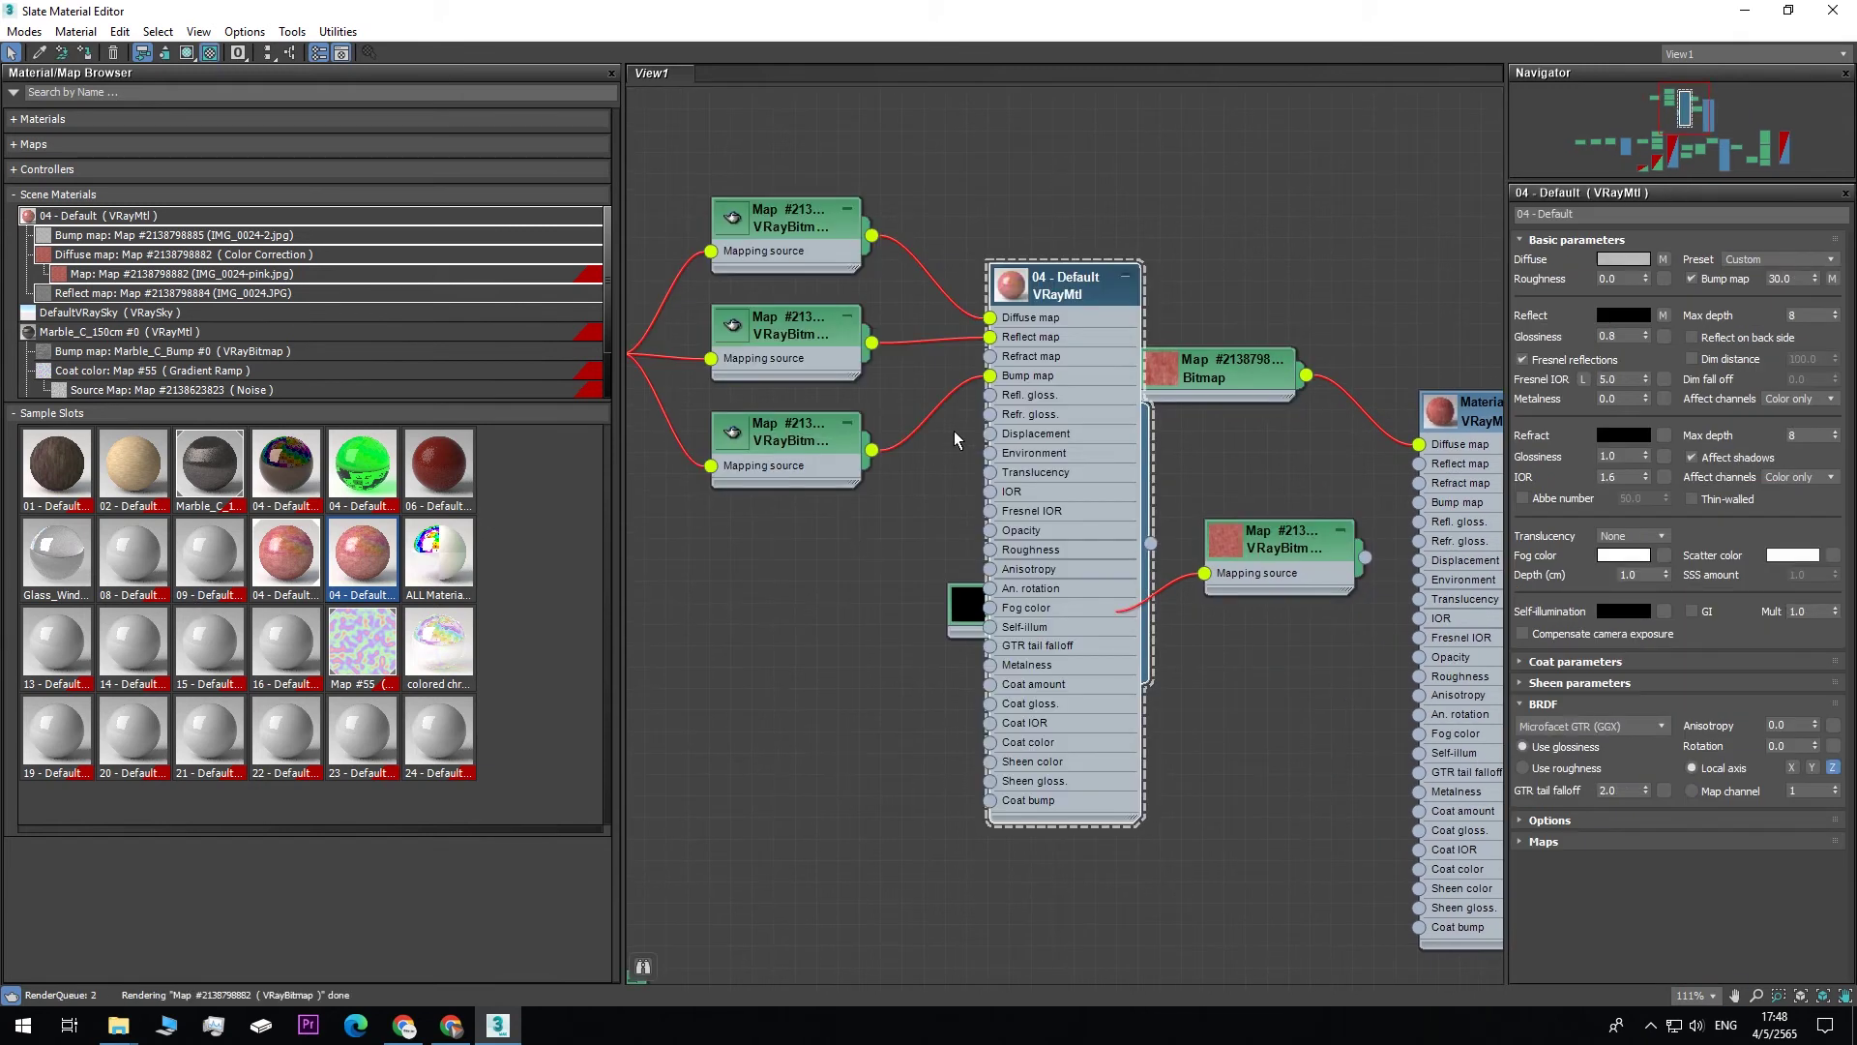
# - Lay out the 04 - Default material's node tree clear of the other nodes and widen the node view
pyautogui.moveTo(1058, 300); pyautogui.dragTo(850, 384)
pyautogui.press('l')
pyautogui.moveTo(1147, 553); pyautogui.dragTo(1346, 485, button='middle')
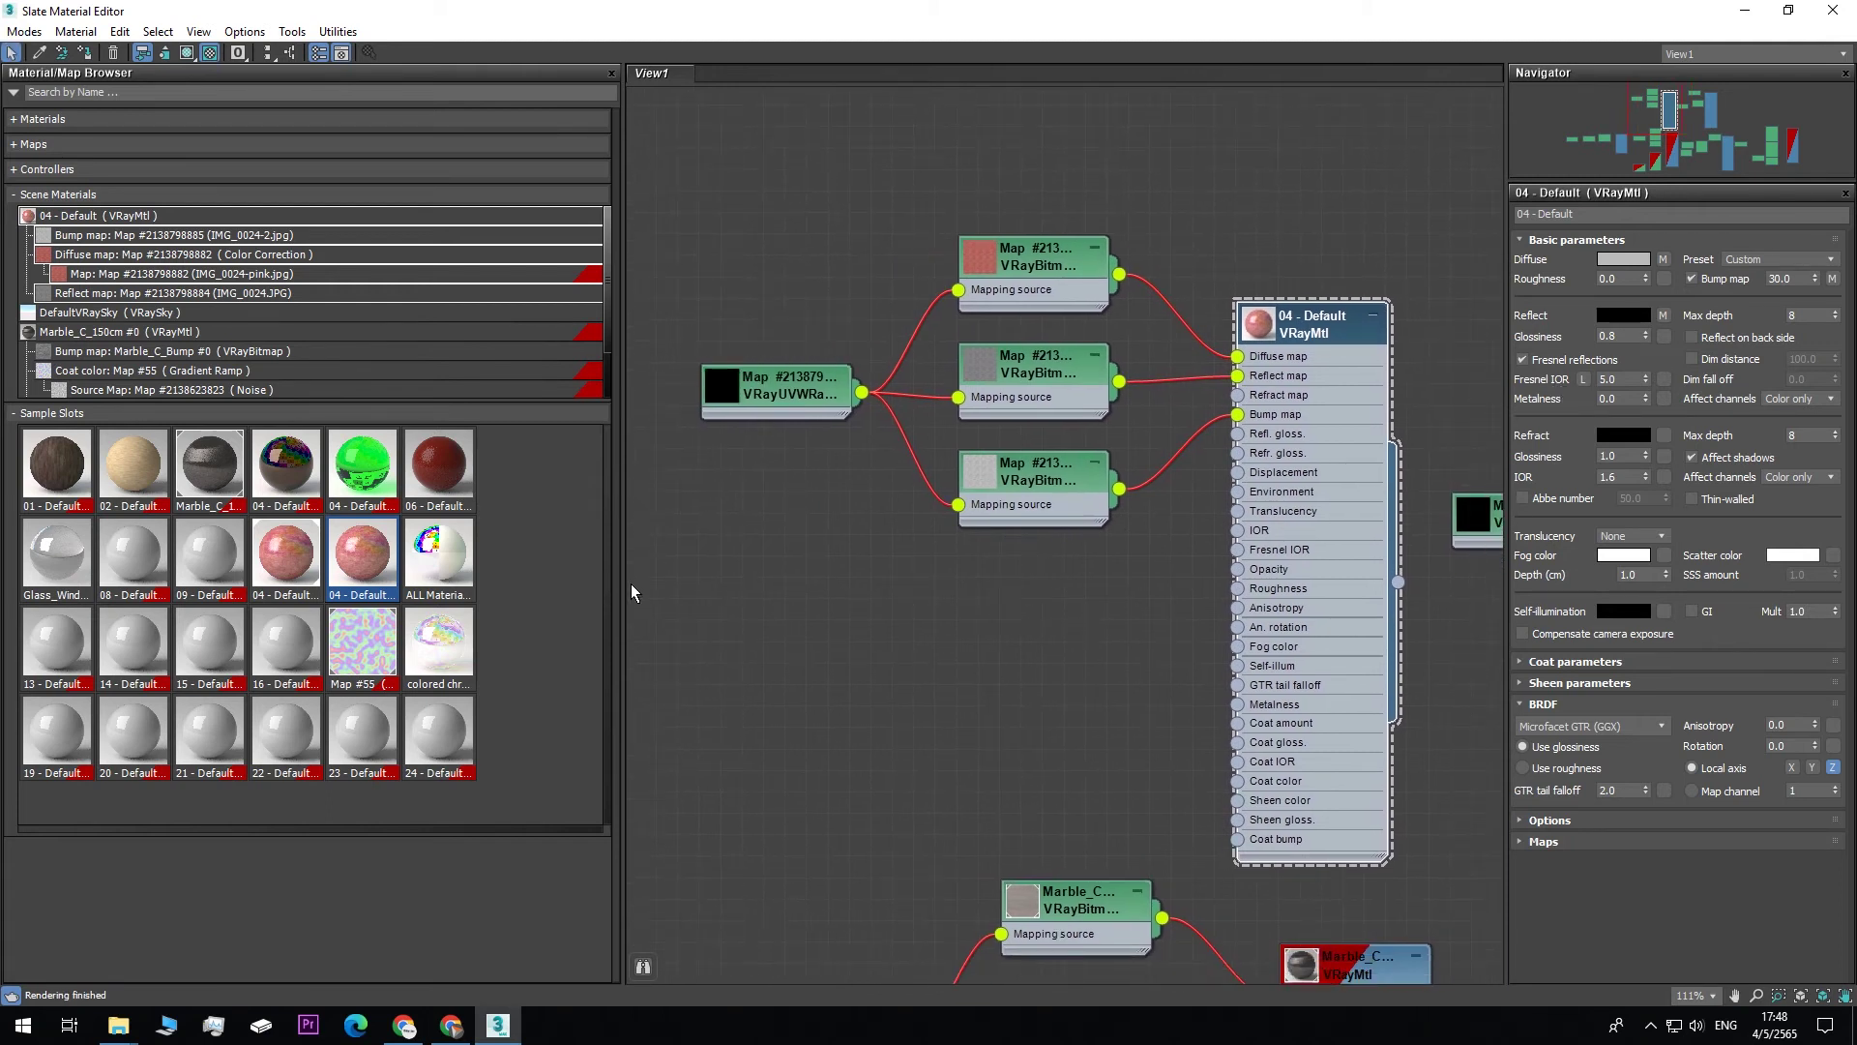
pyautogui.moveTo(623, 582); pyautogui.dragTo(397, 581)
pyautogui.moveTo(607, 659); pyautogui.dragTo(730, 628, button='middle')
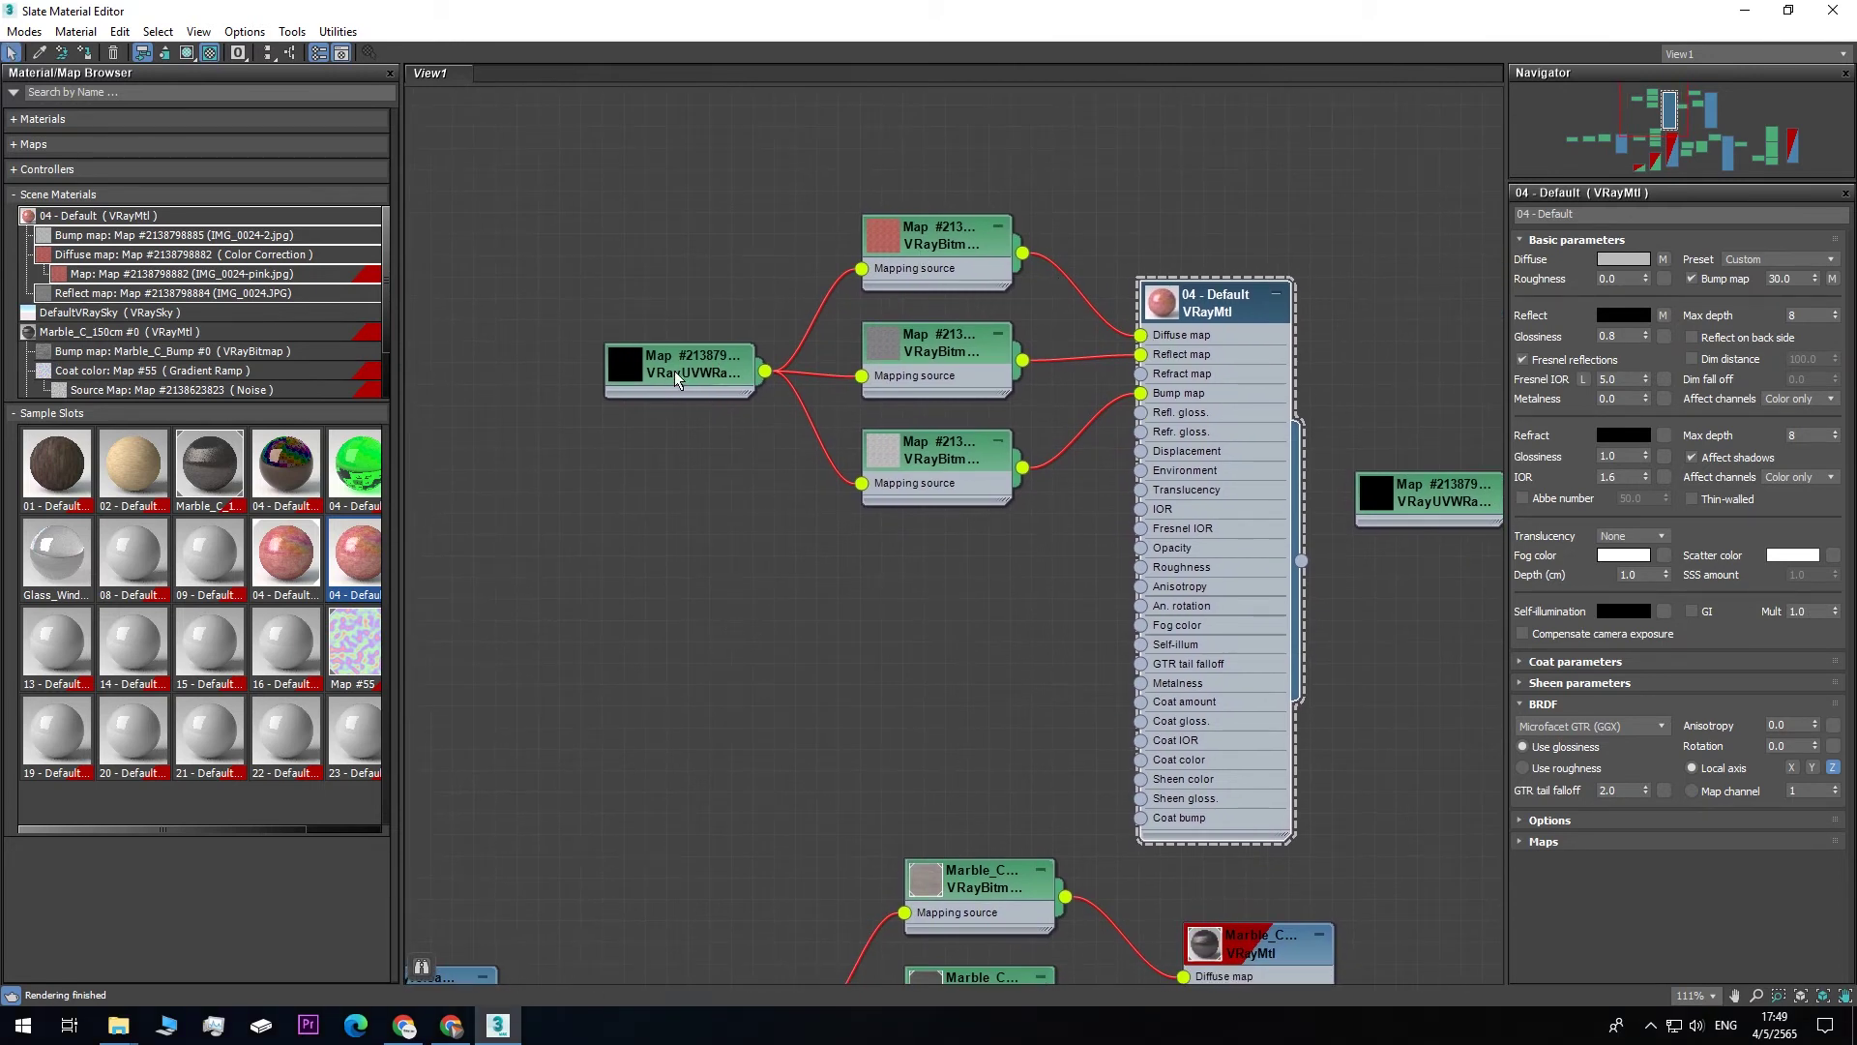
pyautogui.moveTo(716, 372); pyautogui.dragTo(694, 372)
# - Select the diffuse VRayBitmap node and examine how the shared VRayUVWRandomizer connects to the diffuse, reflection and bump maps
pyautogui.click(944, 253)
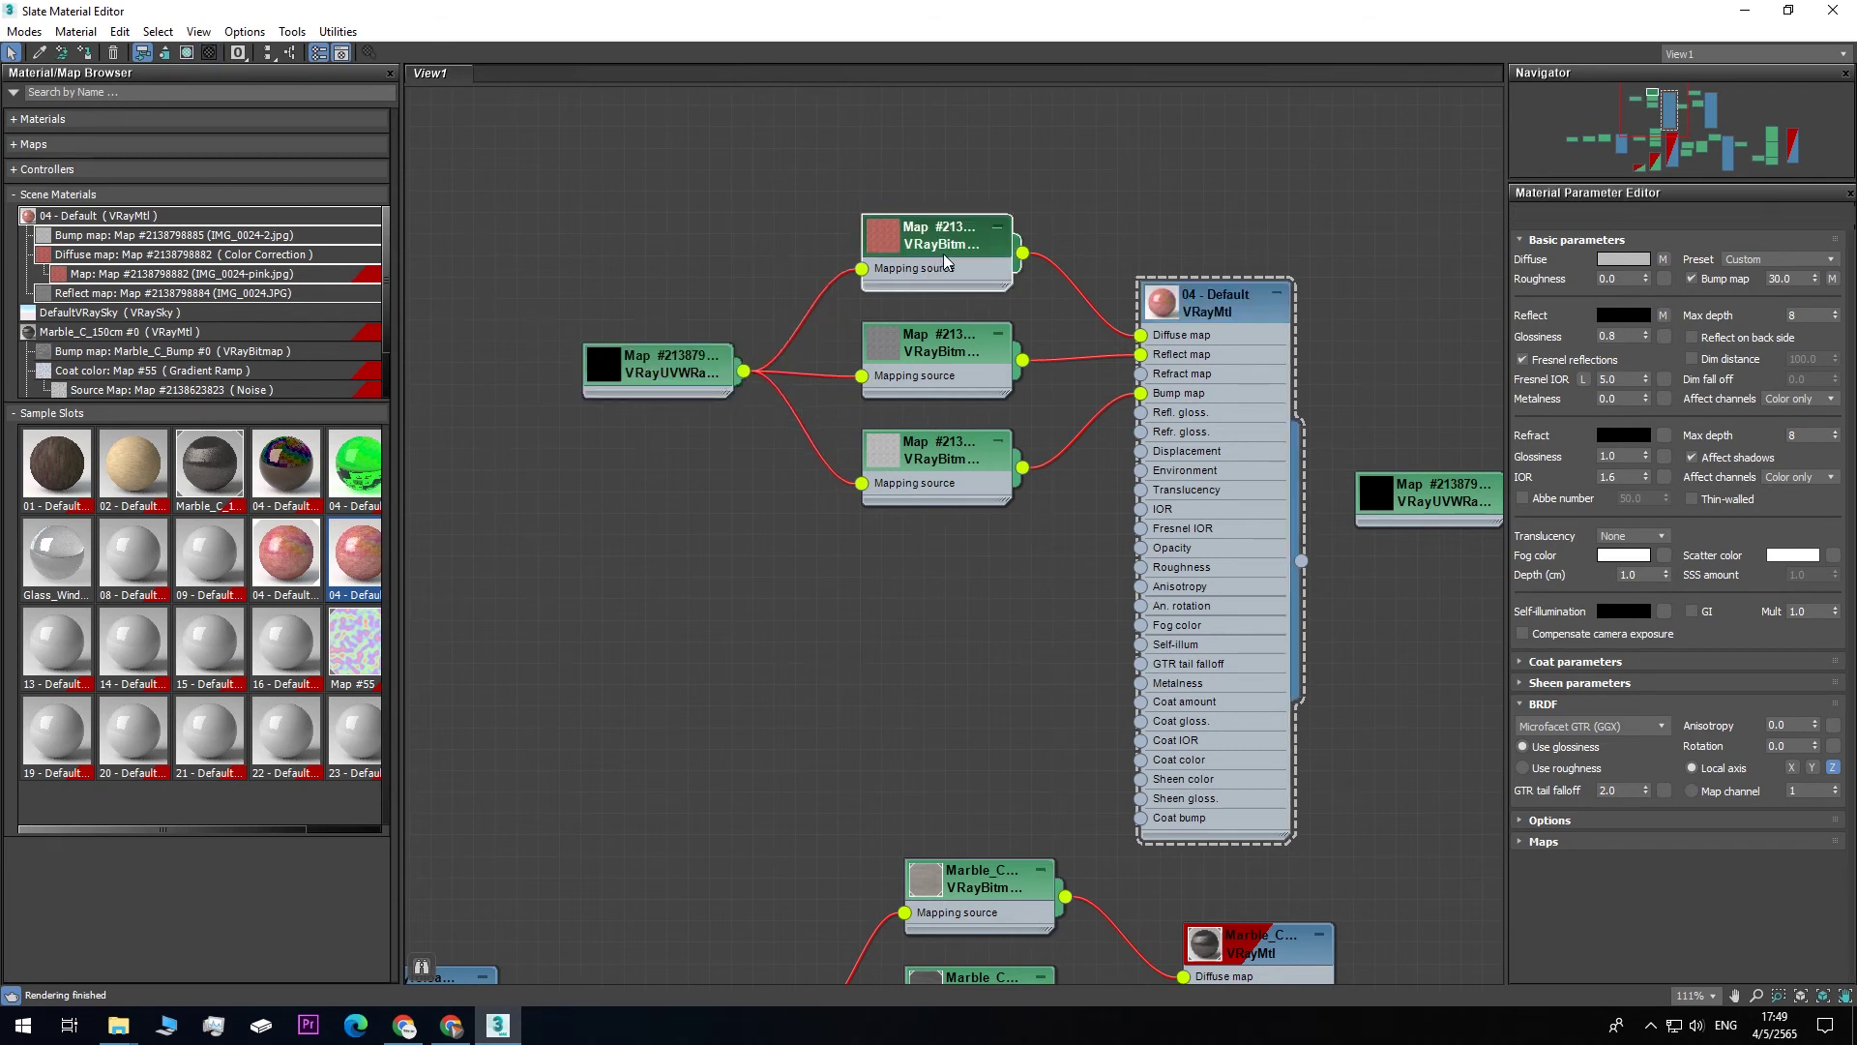
pyautogui.moveTo(981, 616); pyautogui.dragTo(935, 640, button='middle')
pyautogui.moveTo(816, 537); pyautogui.dragTo(873, 590, button='middle')
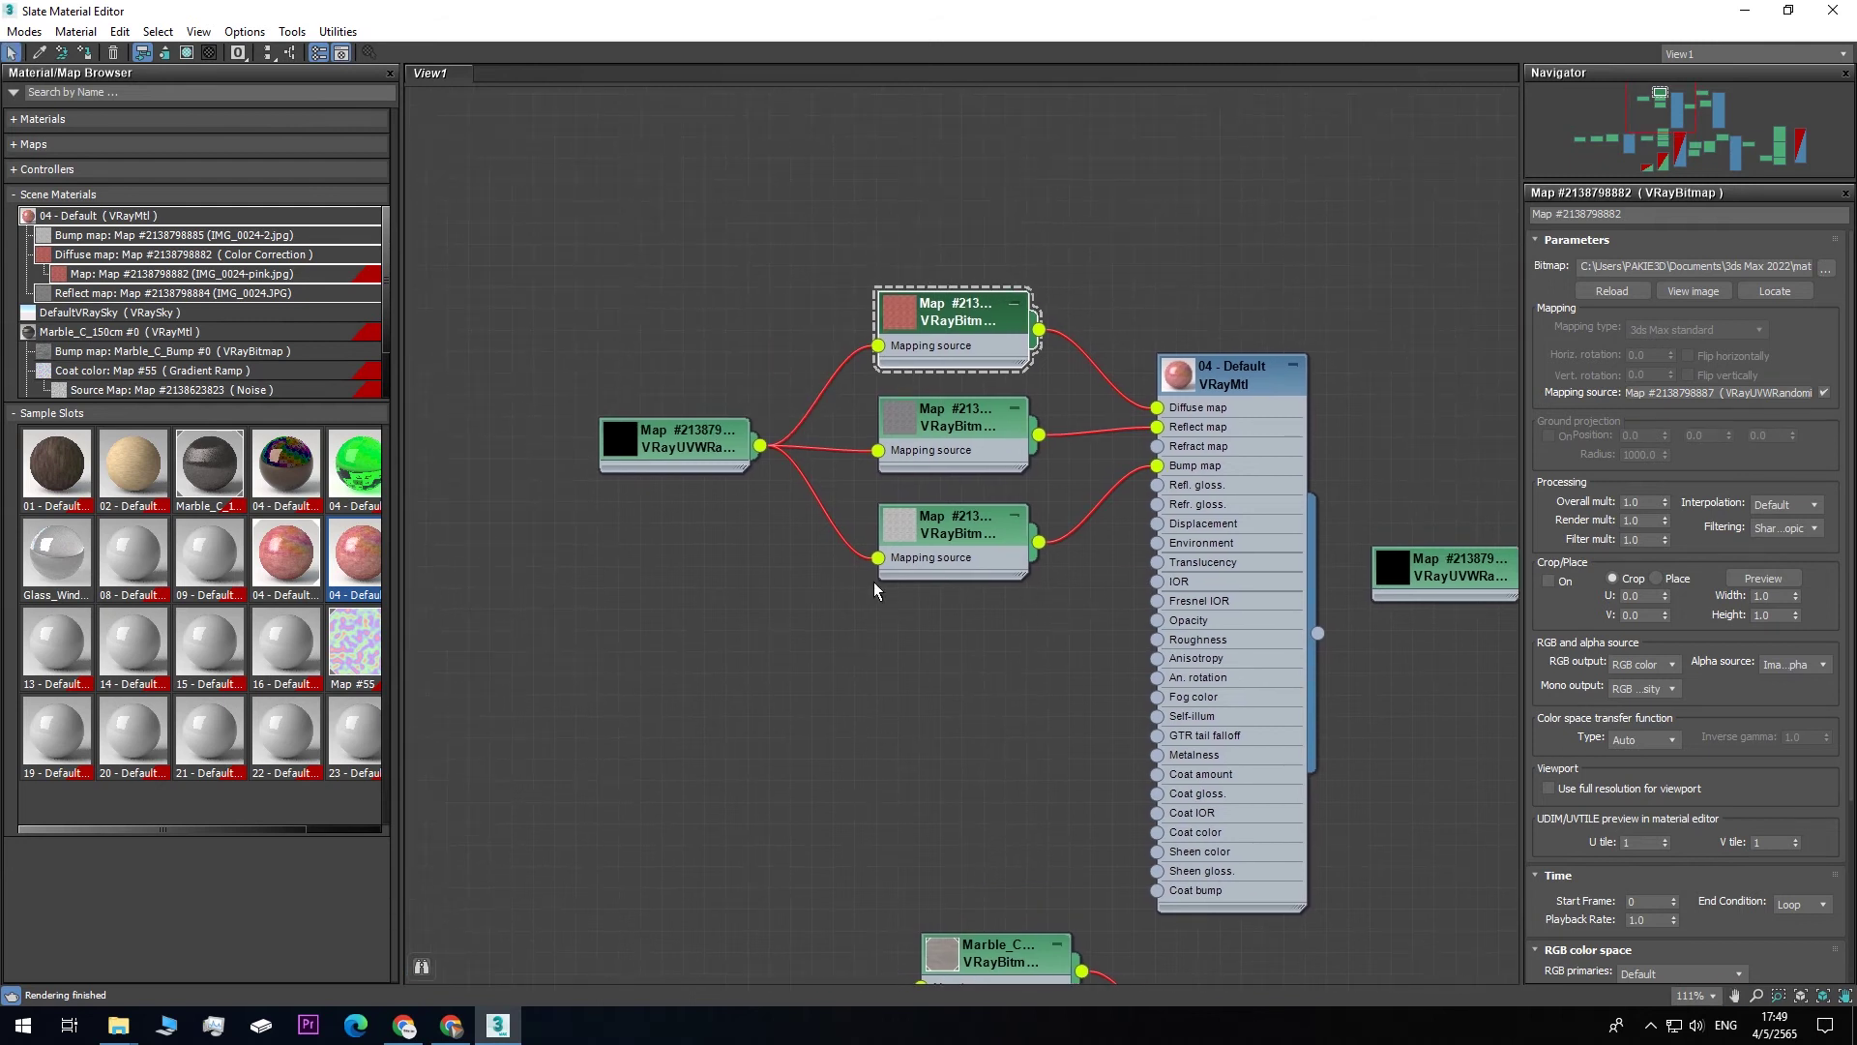
pyautogui.scroll(1, 890, 580)
pyautogui.scroll(1, 844, 518)
pyautogui.moveTo(1192, 502); pyautogui.dragTo(1030, 758, button='middle')
pyautogui.moveTo(1151, 721); pyautogui.dragTo(971, 654, button='middle')
pyautogui.scroll(-1, 972, 654)
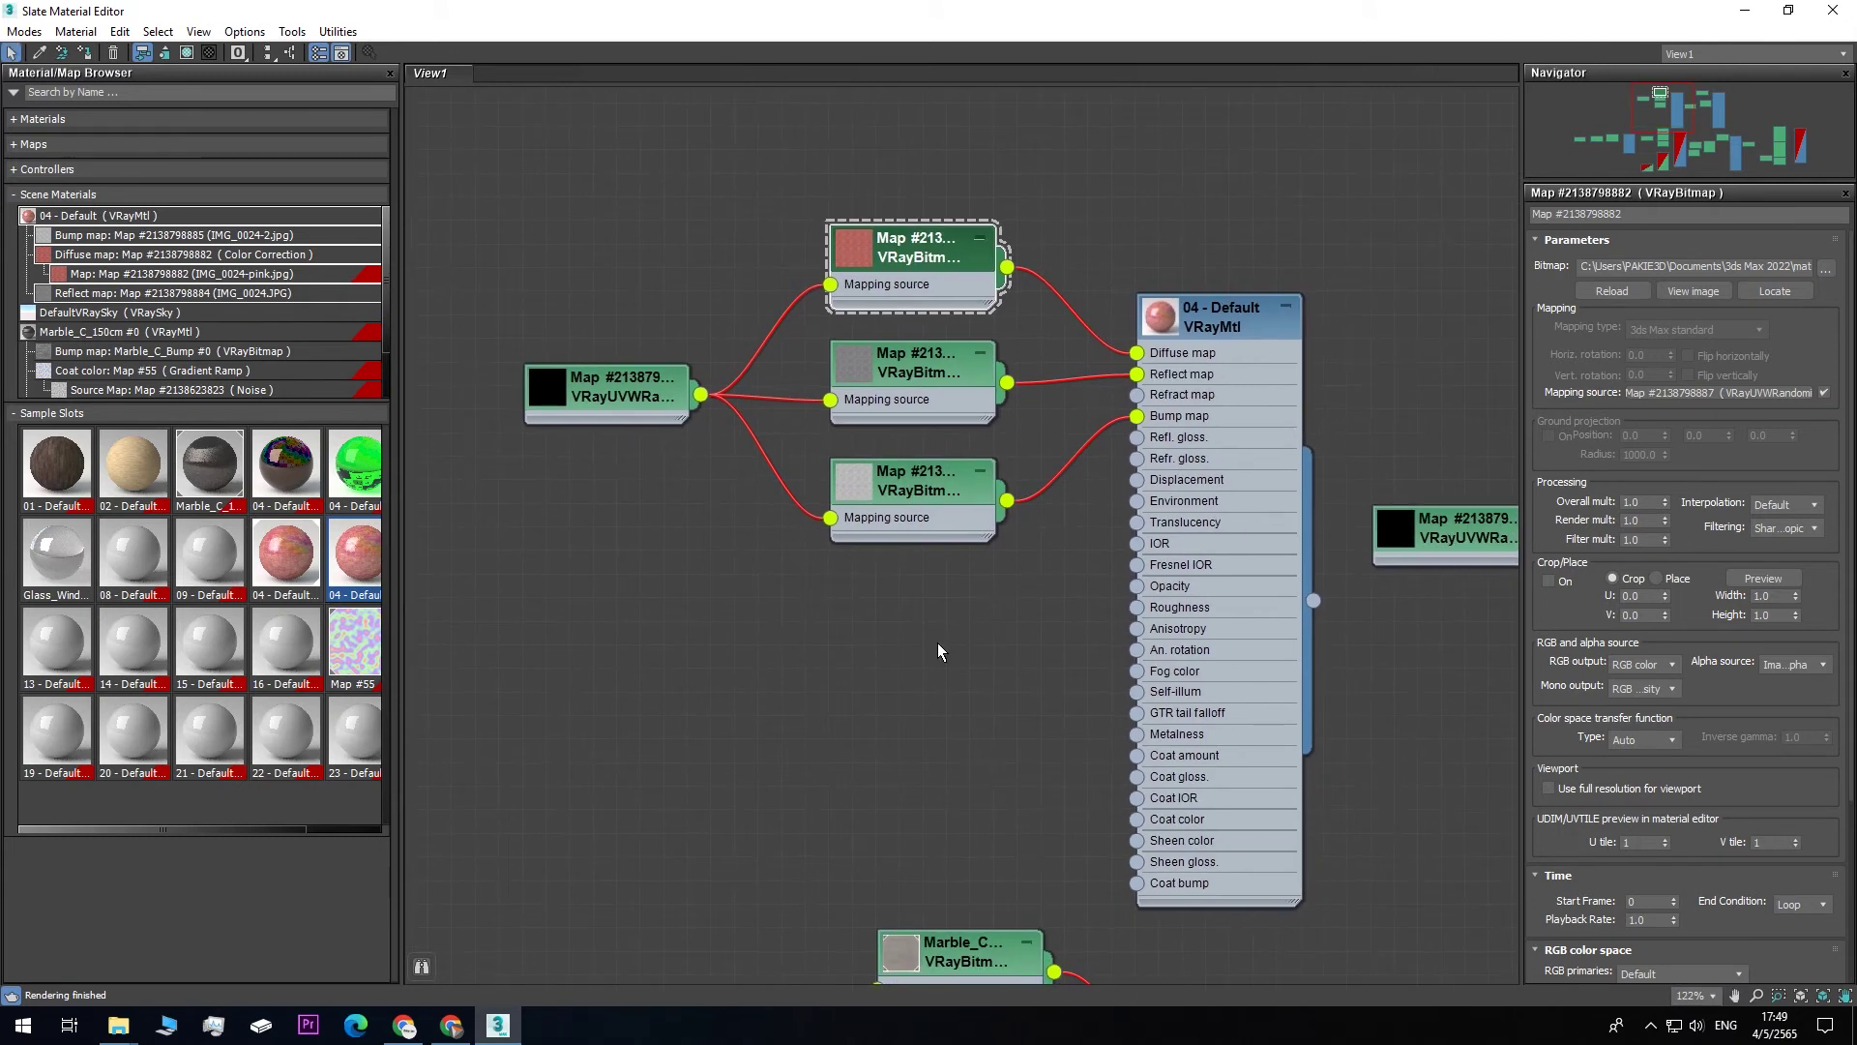
pyautogui.moveTo(919, 581); pyautogui.dragTo(1127, 561, button='middle')
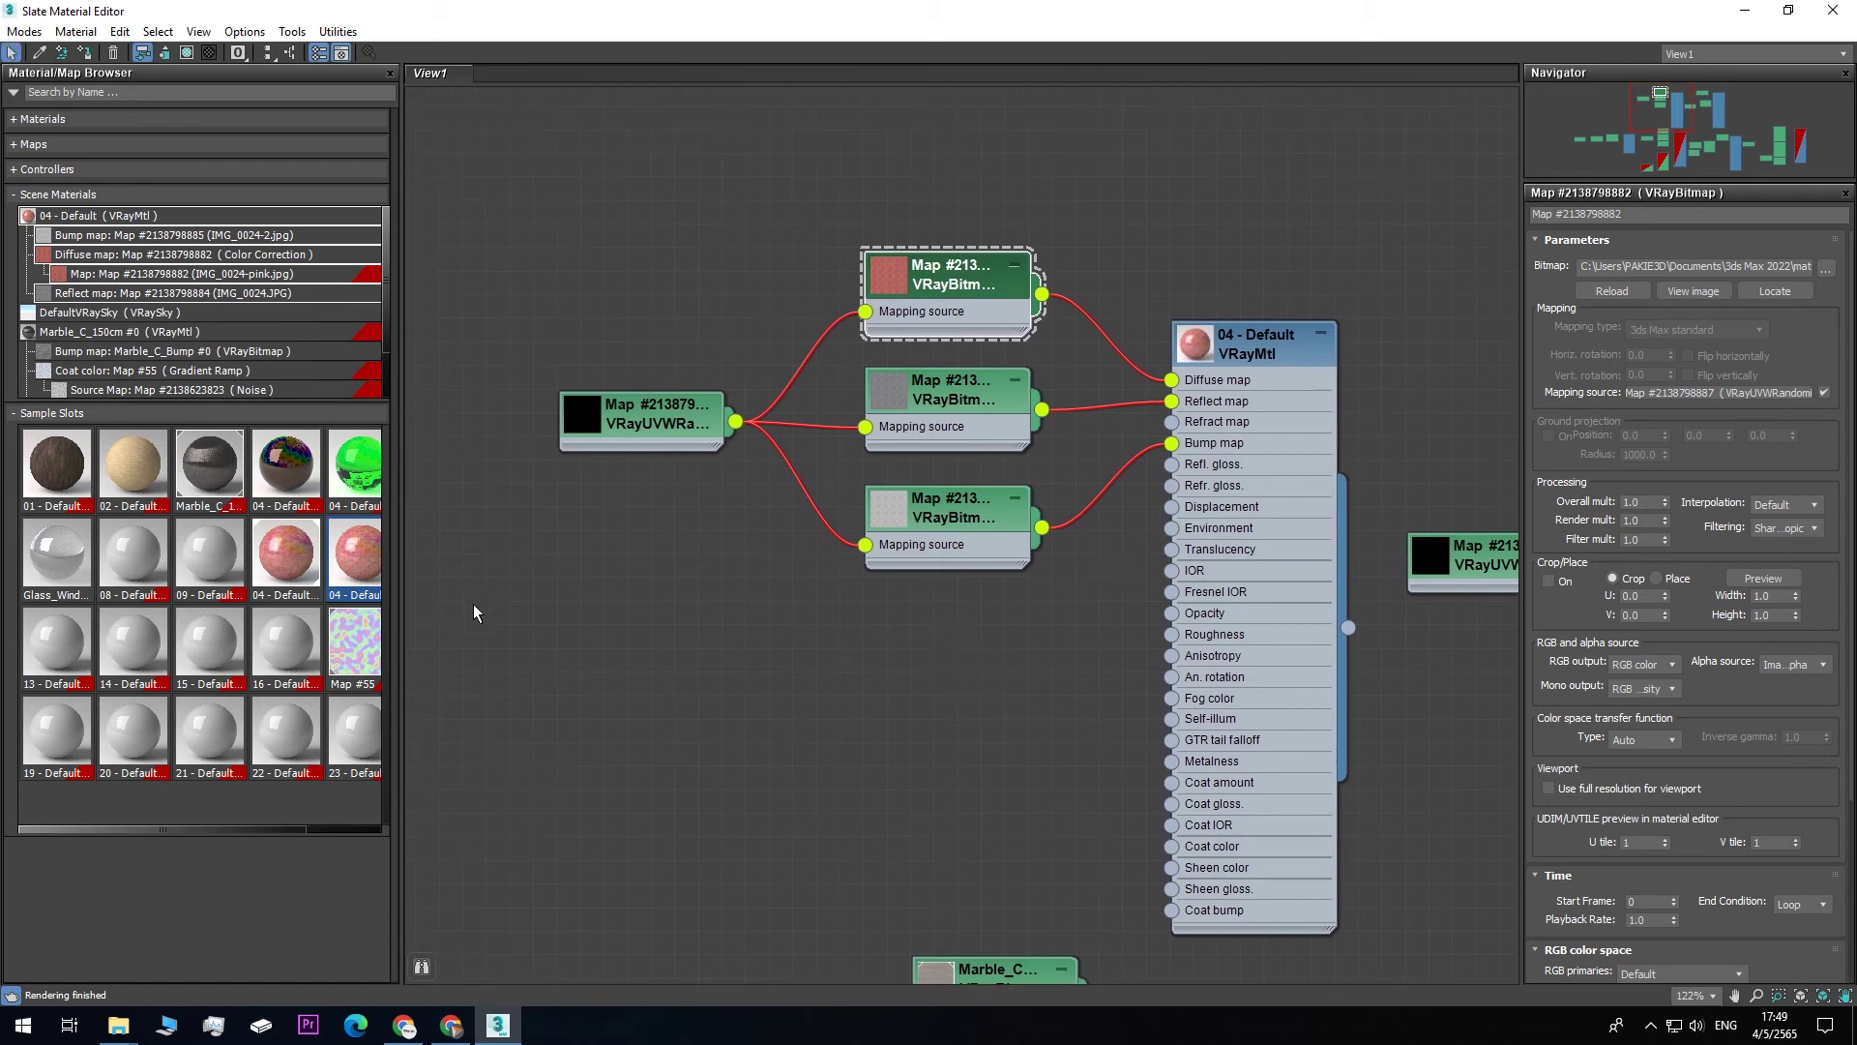
pyautogui.moveTo(696, 581); pyautogui.dragTo(1321, 646, button='middle')
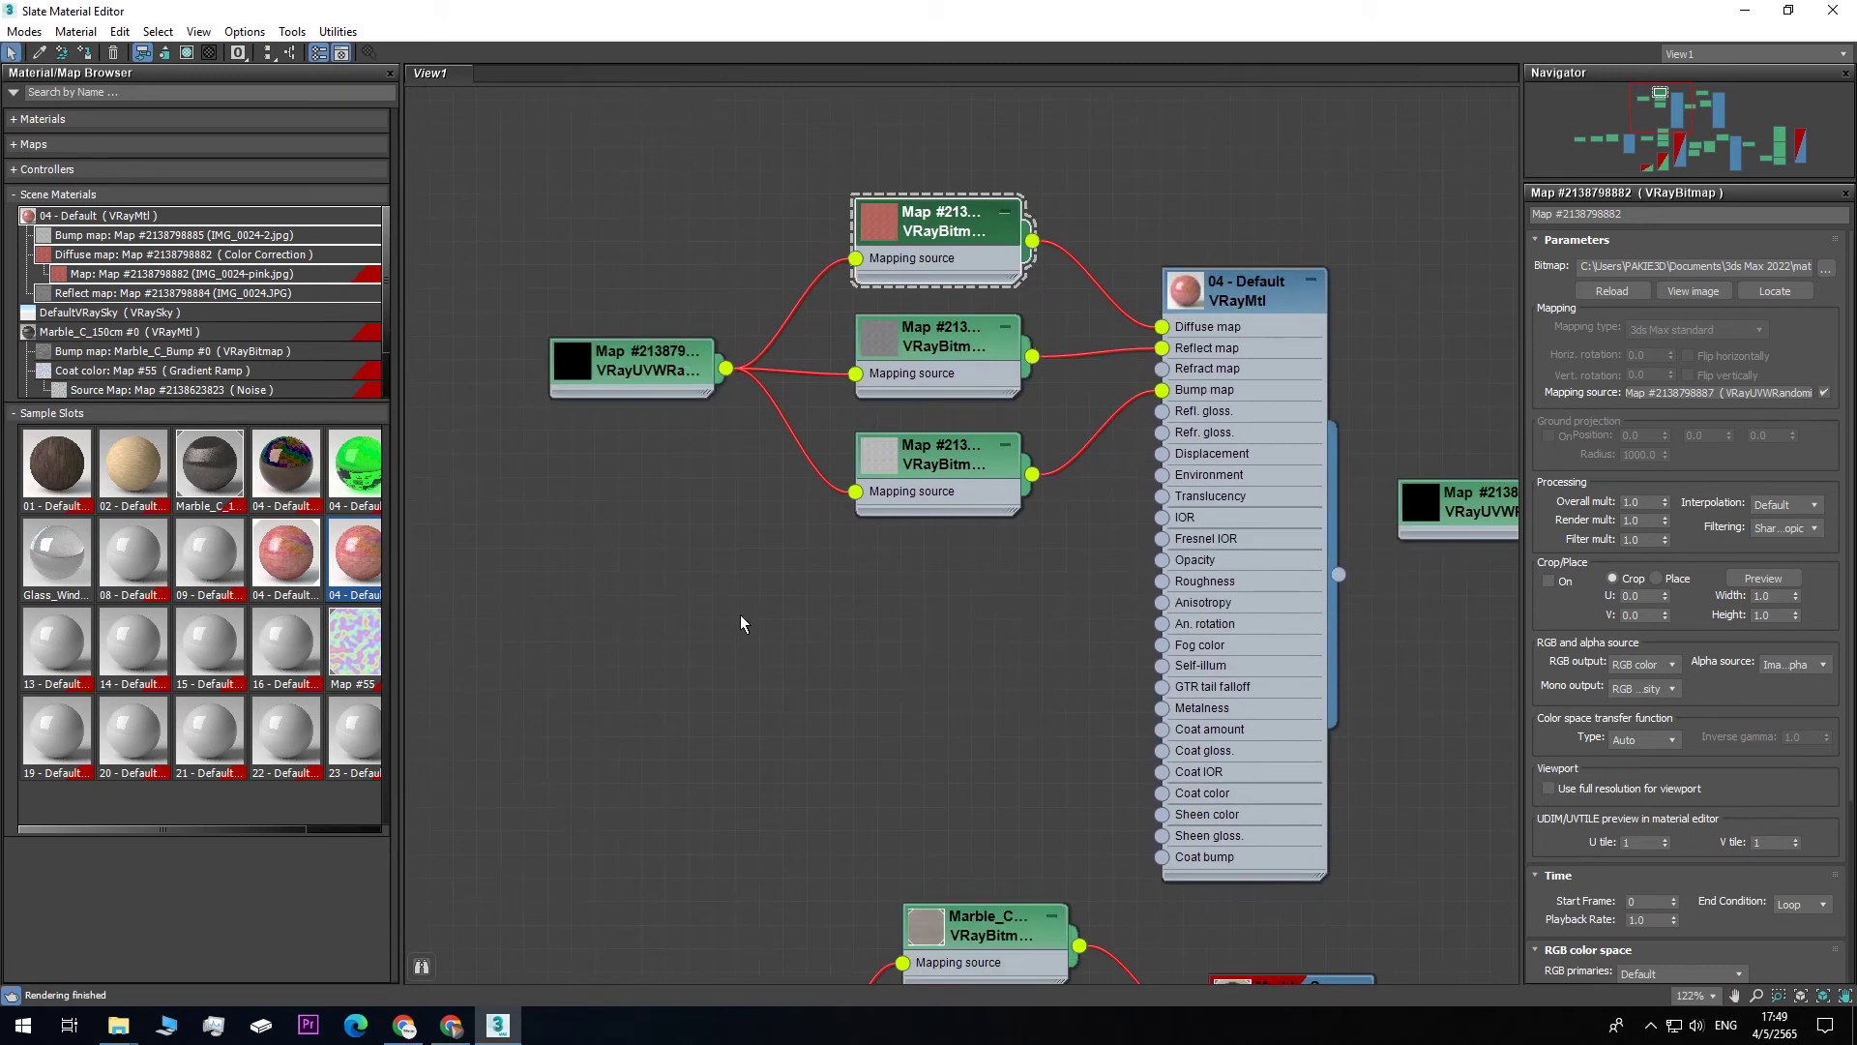
pyautogui.moveTo(741, 616); pyautogui.dragTo(713, 626, button='middle')
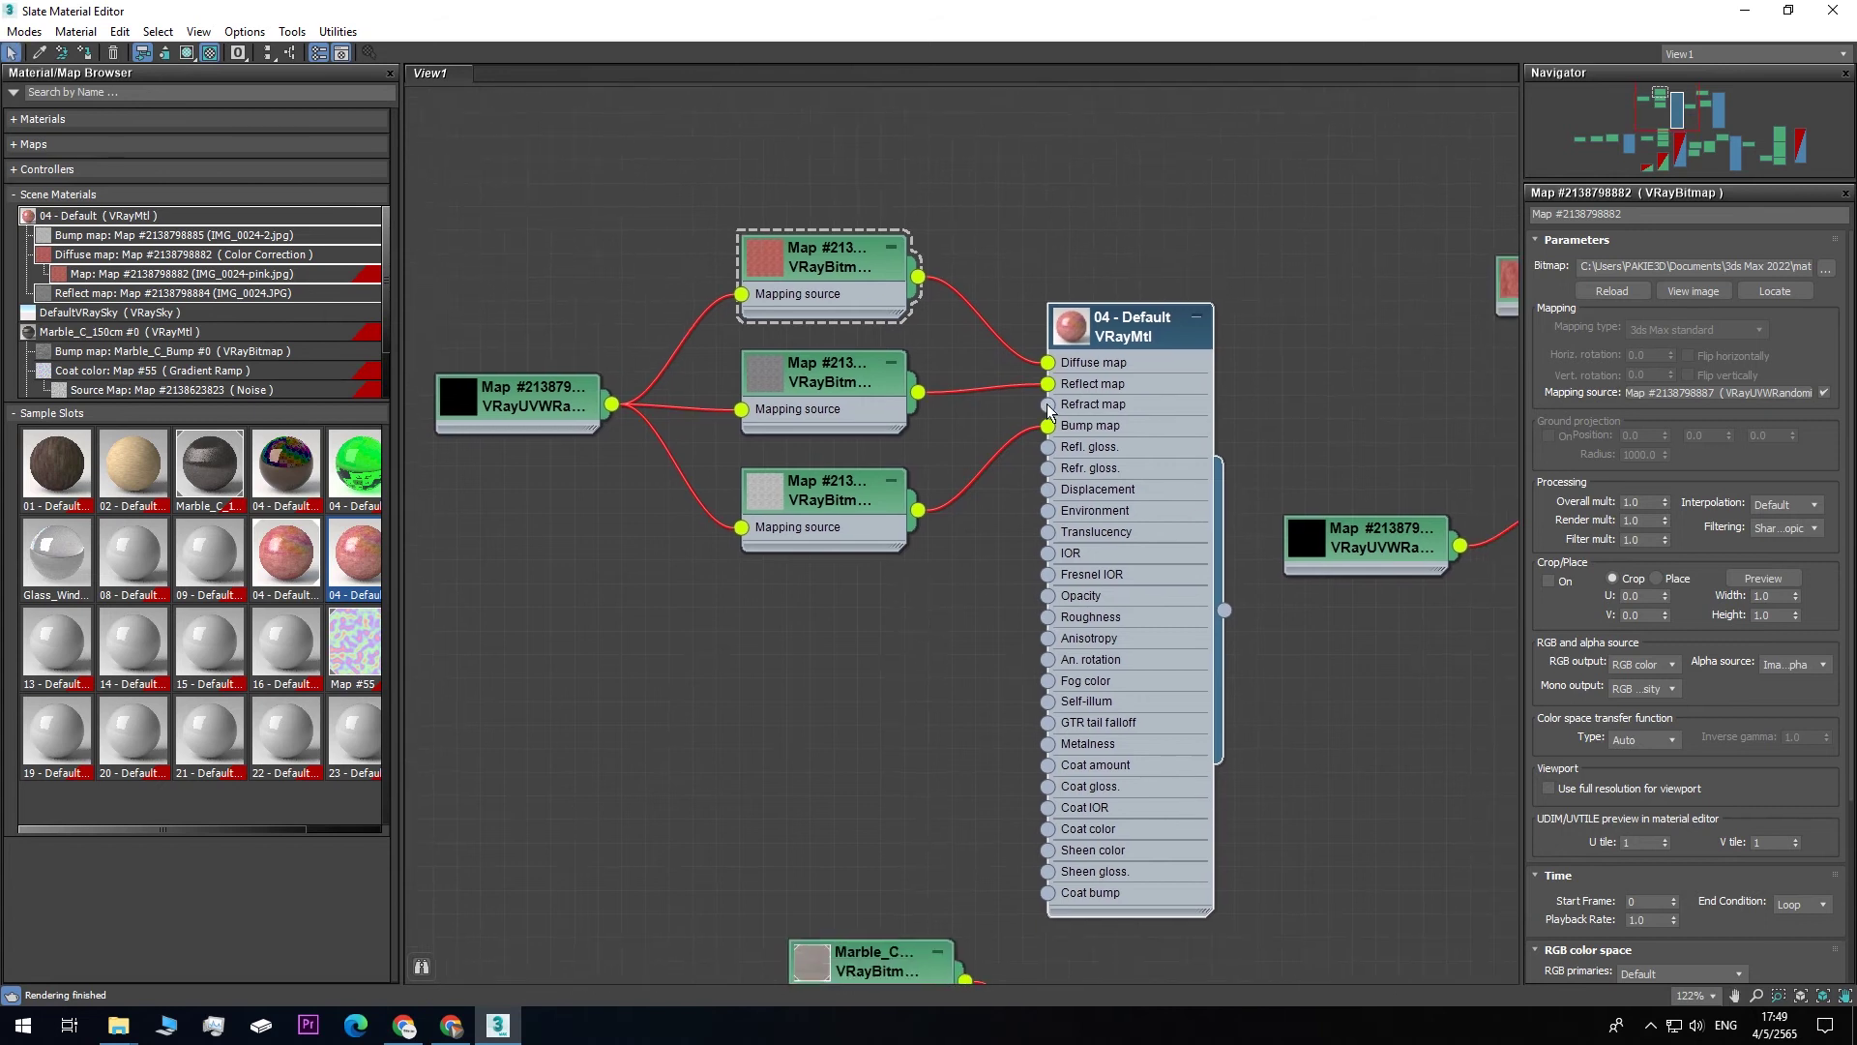
pyautogui.moveTo(1127, 334); pyautogui.dragTo(1104, 286, button='middle')
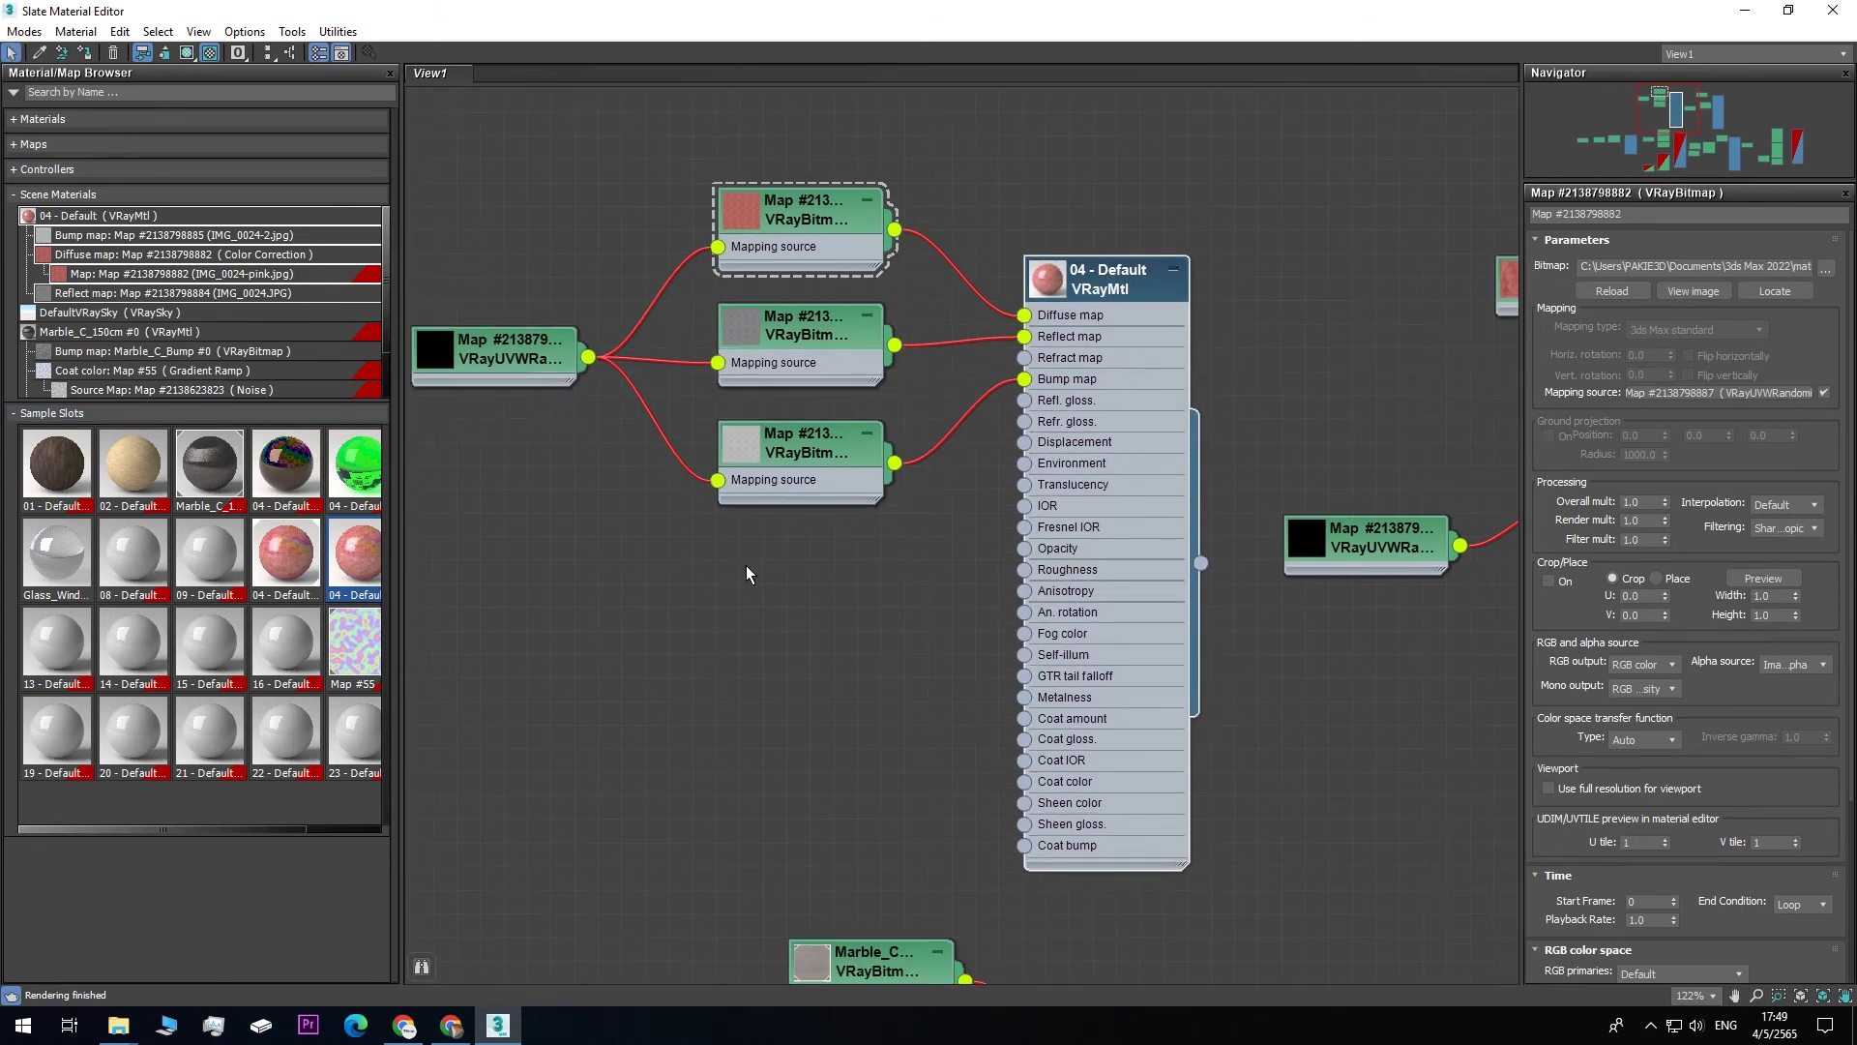
pyautogui.moveTo(740, 578); pyautogui.dragTo(851, 614, button='middle')
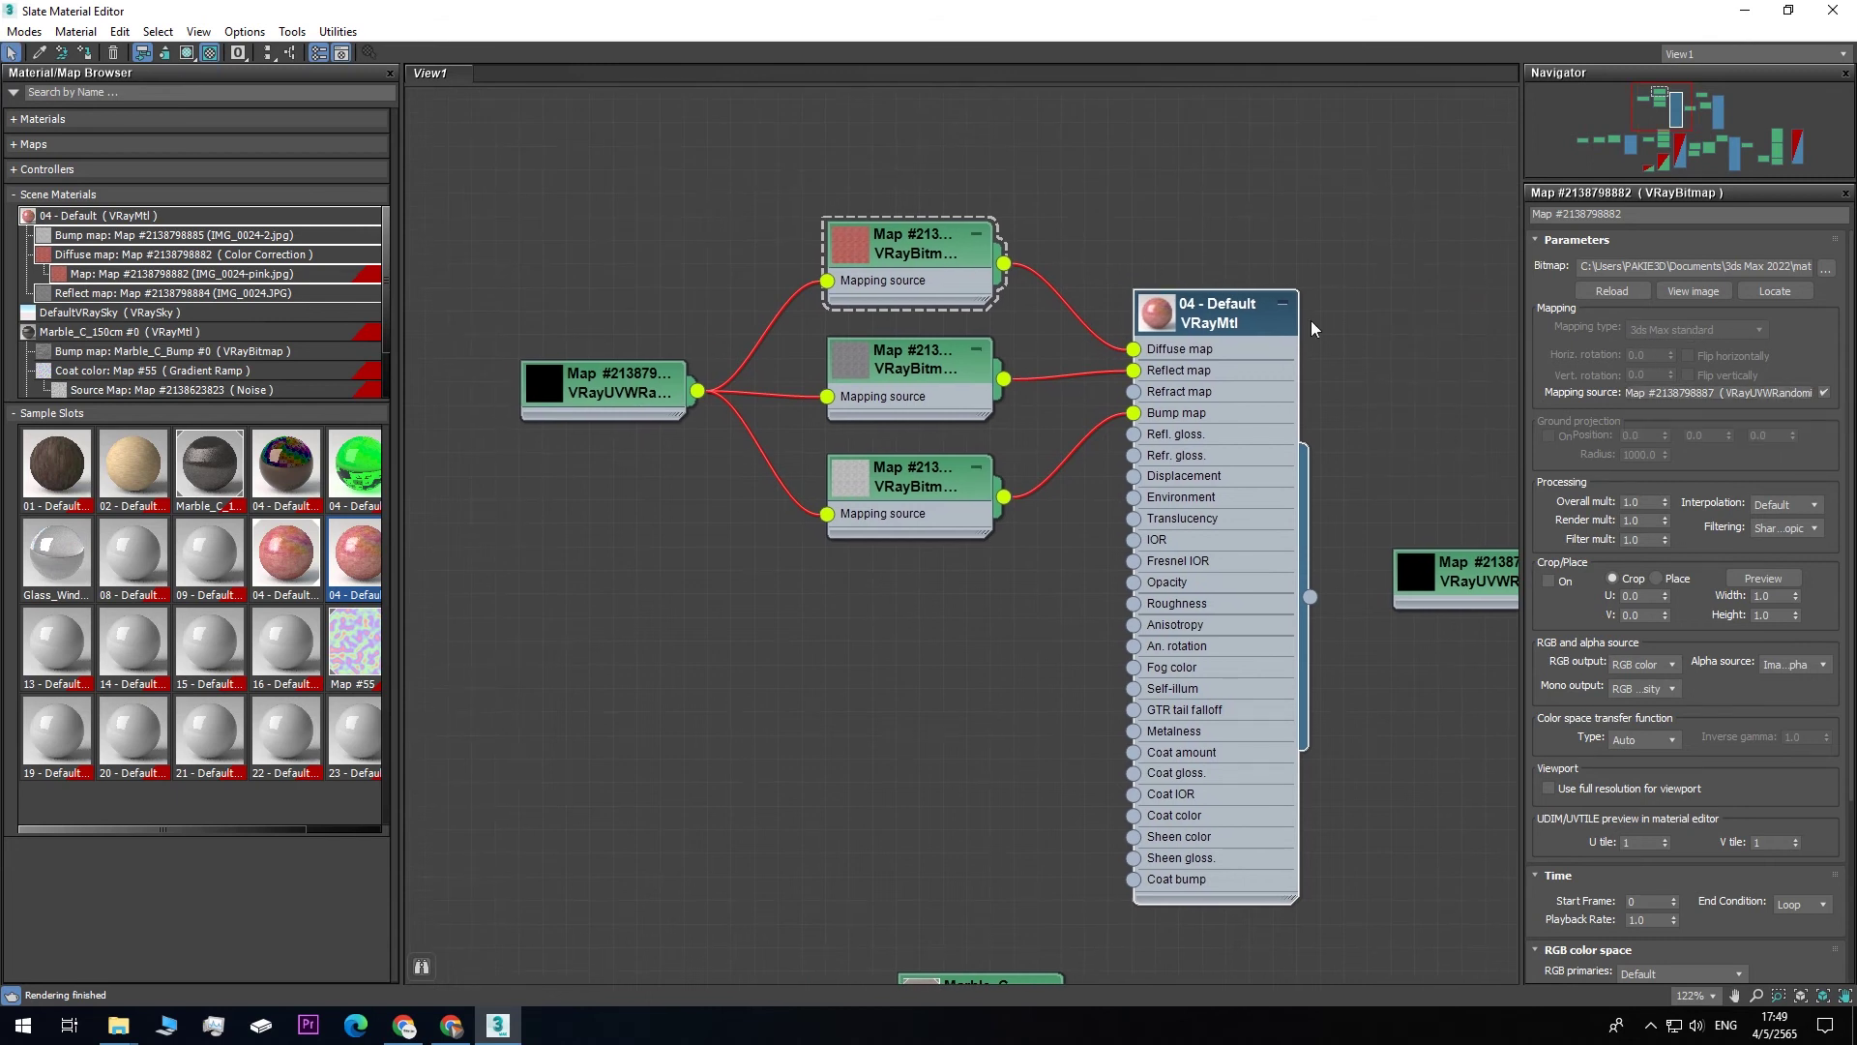
pyautogui.moveTo(1231, 323); pyautogui.dragTo(1207, 300)
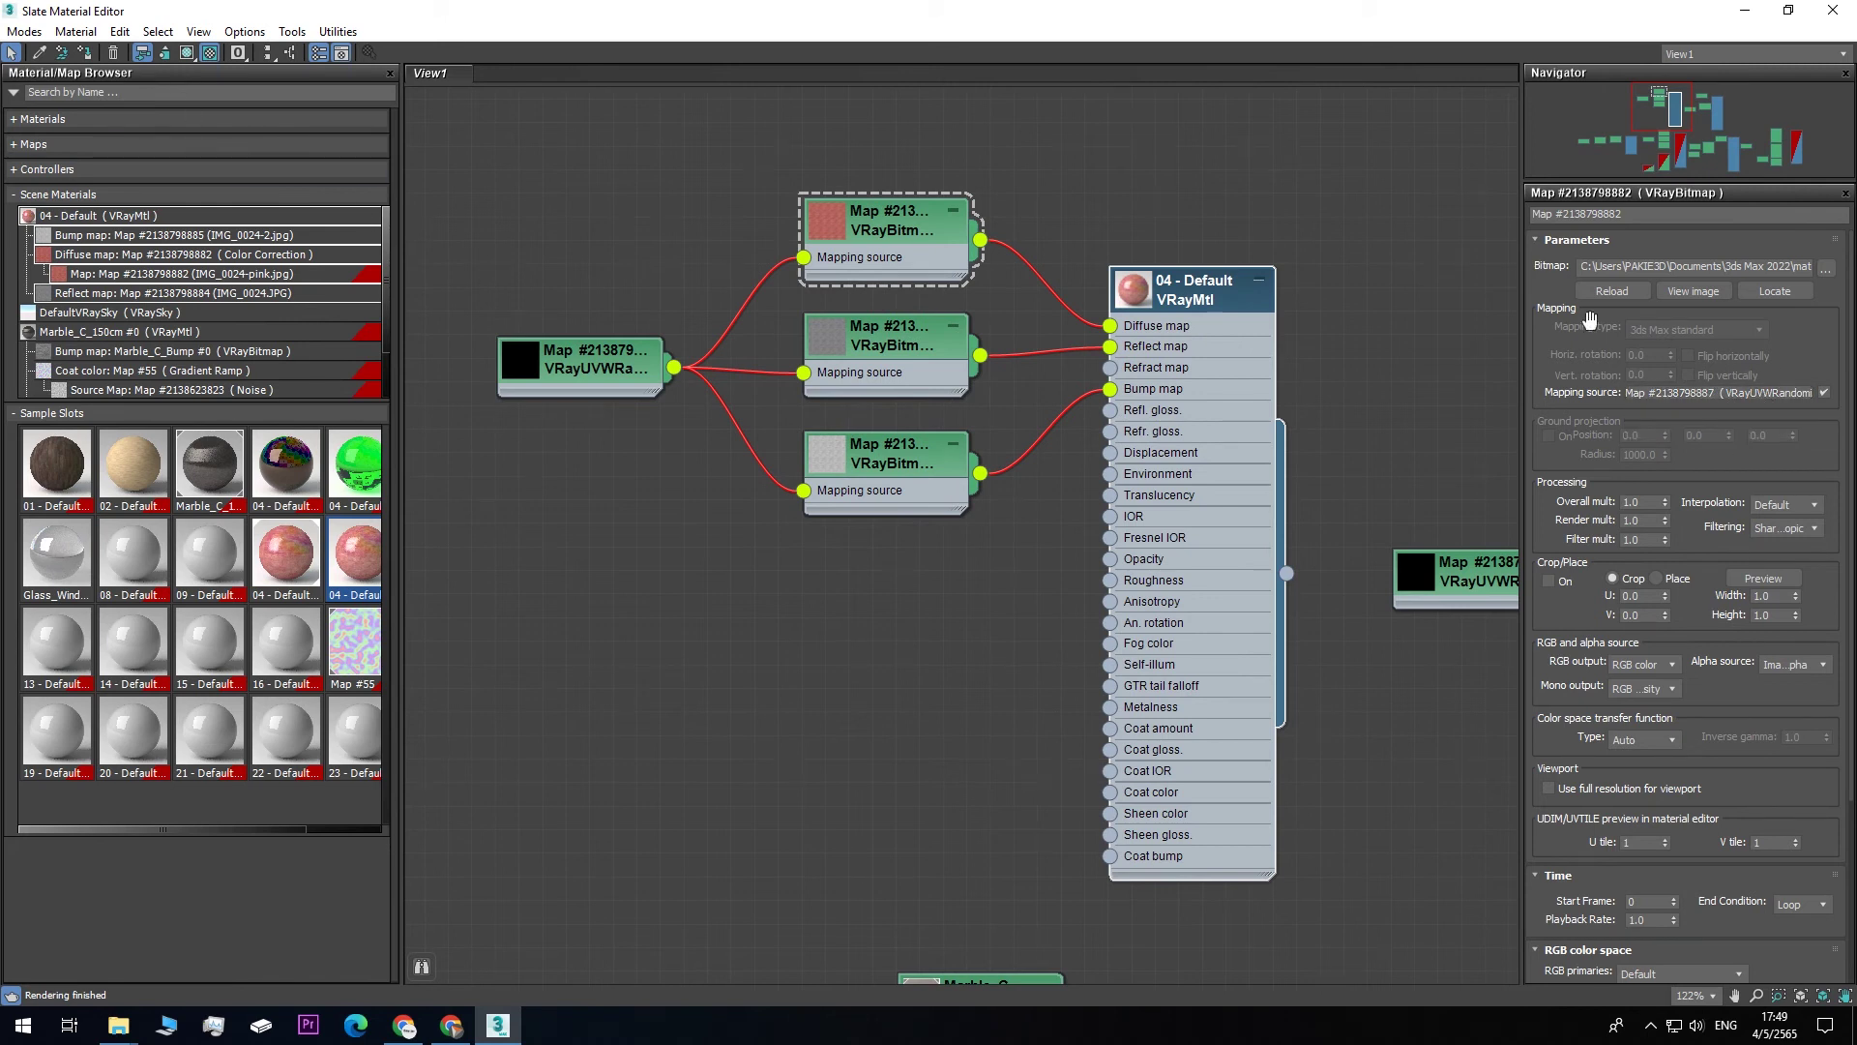
pyautogui.moveTo(845, 579); pyautogui.dragTo(792, 609, button='middle')
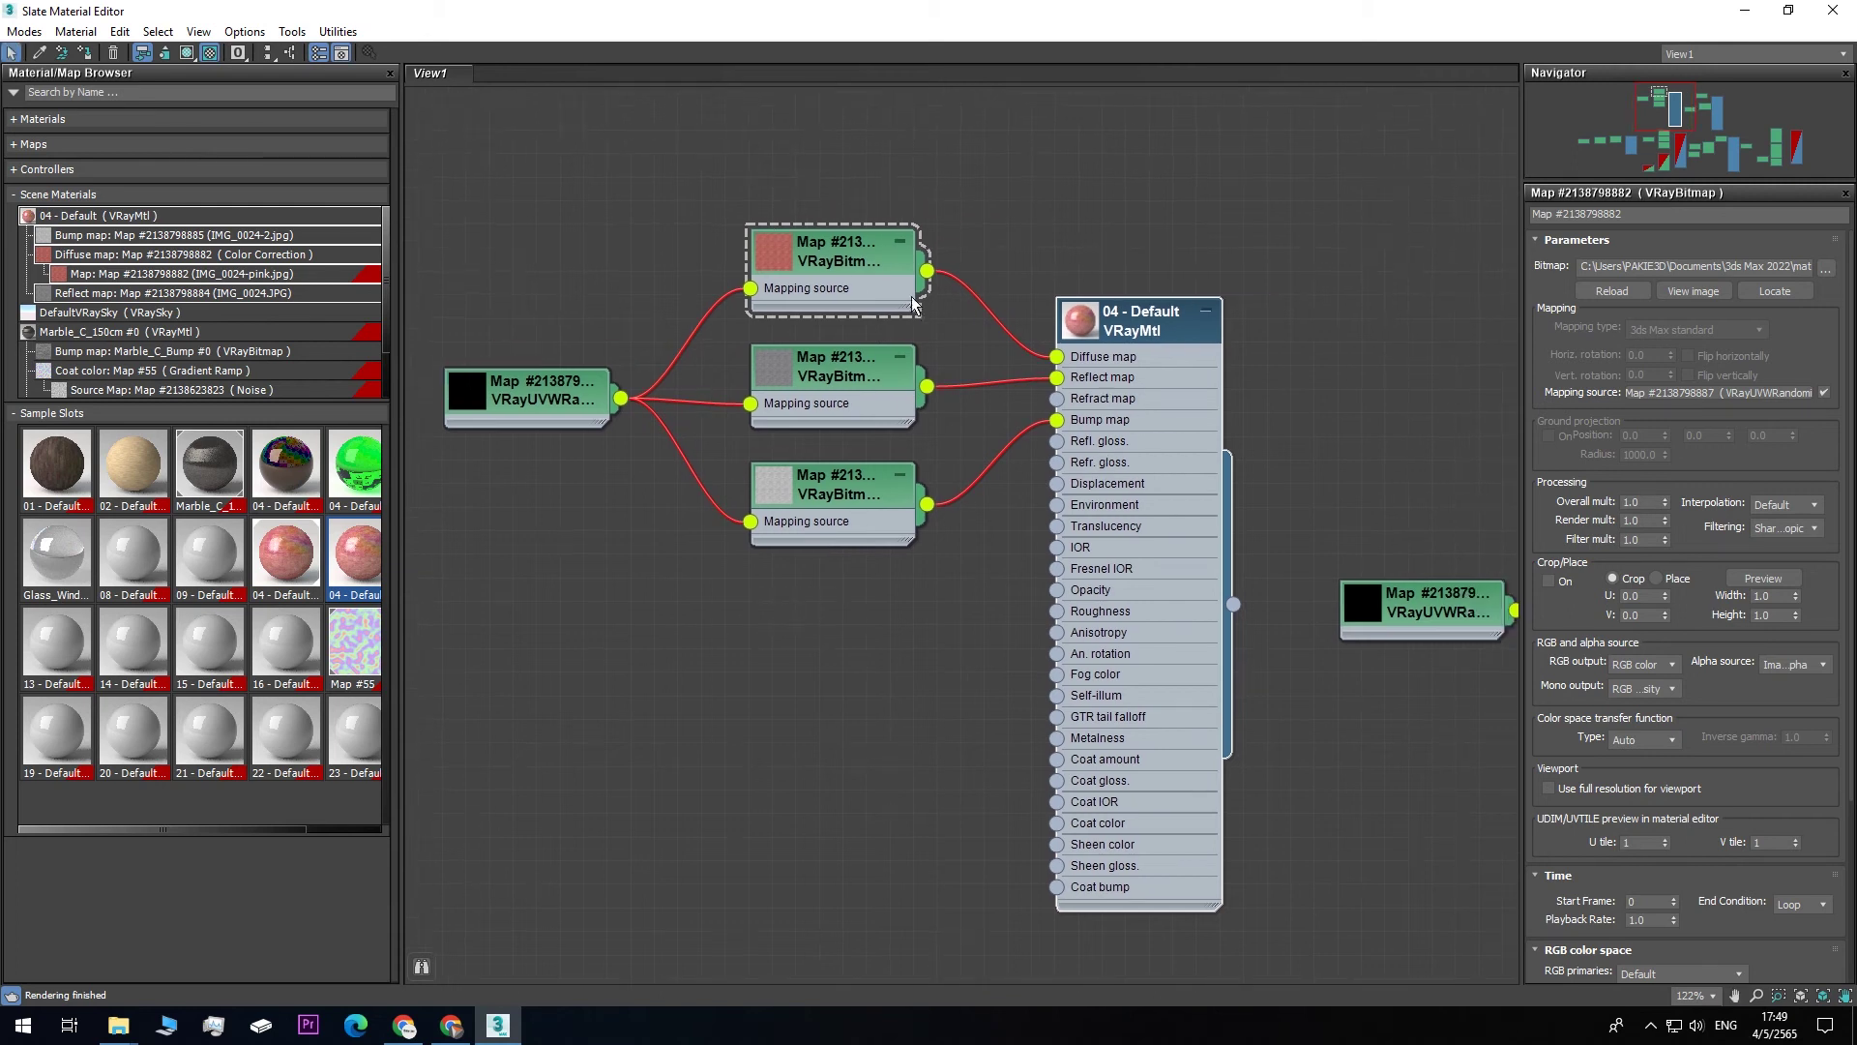
pyautogui.moveTo(972, 310); pyautogui.dragTo(871, 405, button='middle')
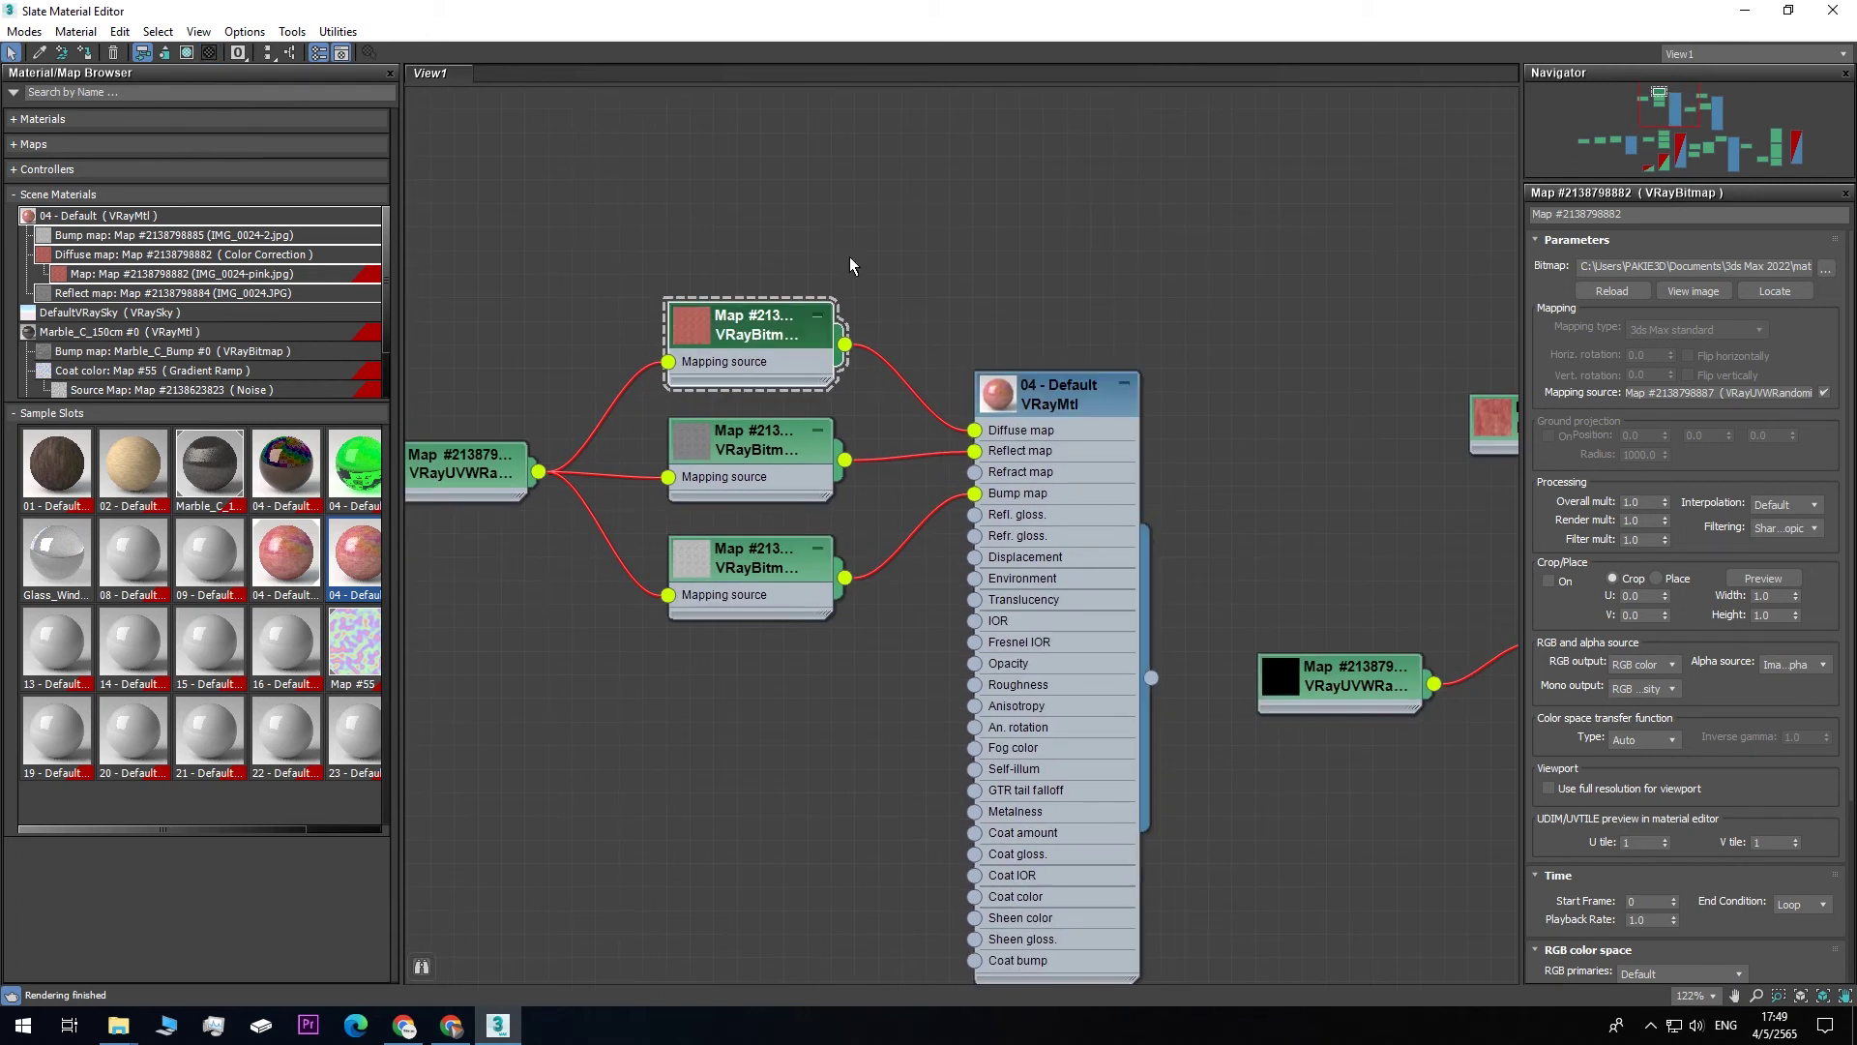
pyautogui.moveTo(1081, 322); pyautogui.dragTo(1211, 370, button='middle')
pyautogui.scroll(1, 1211, 614)
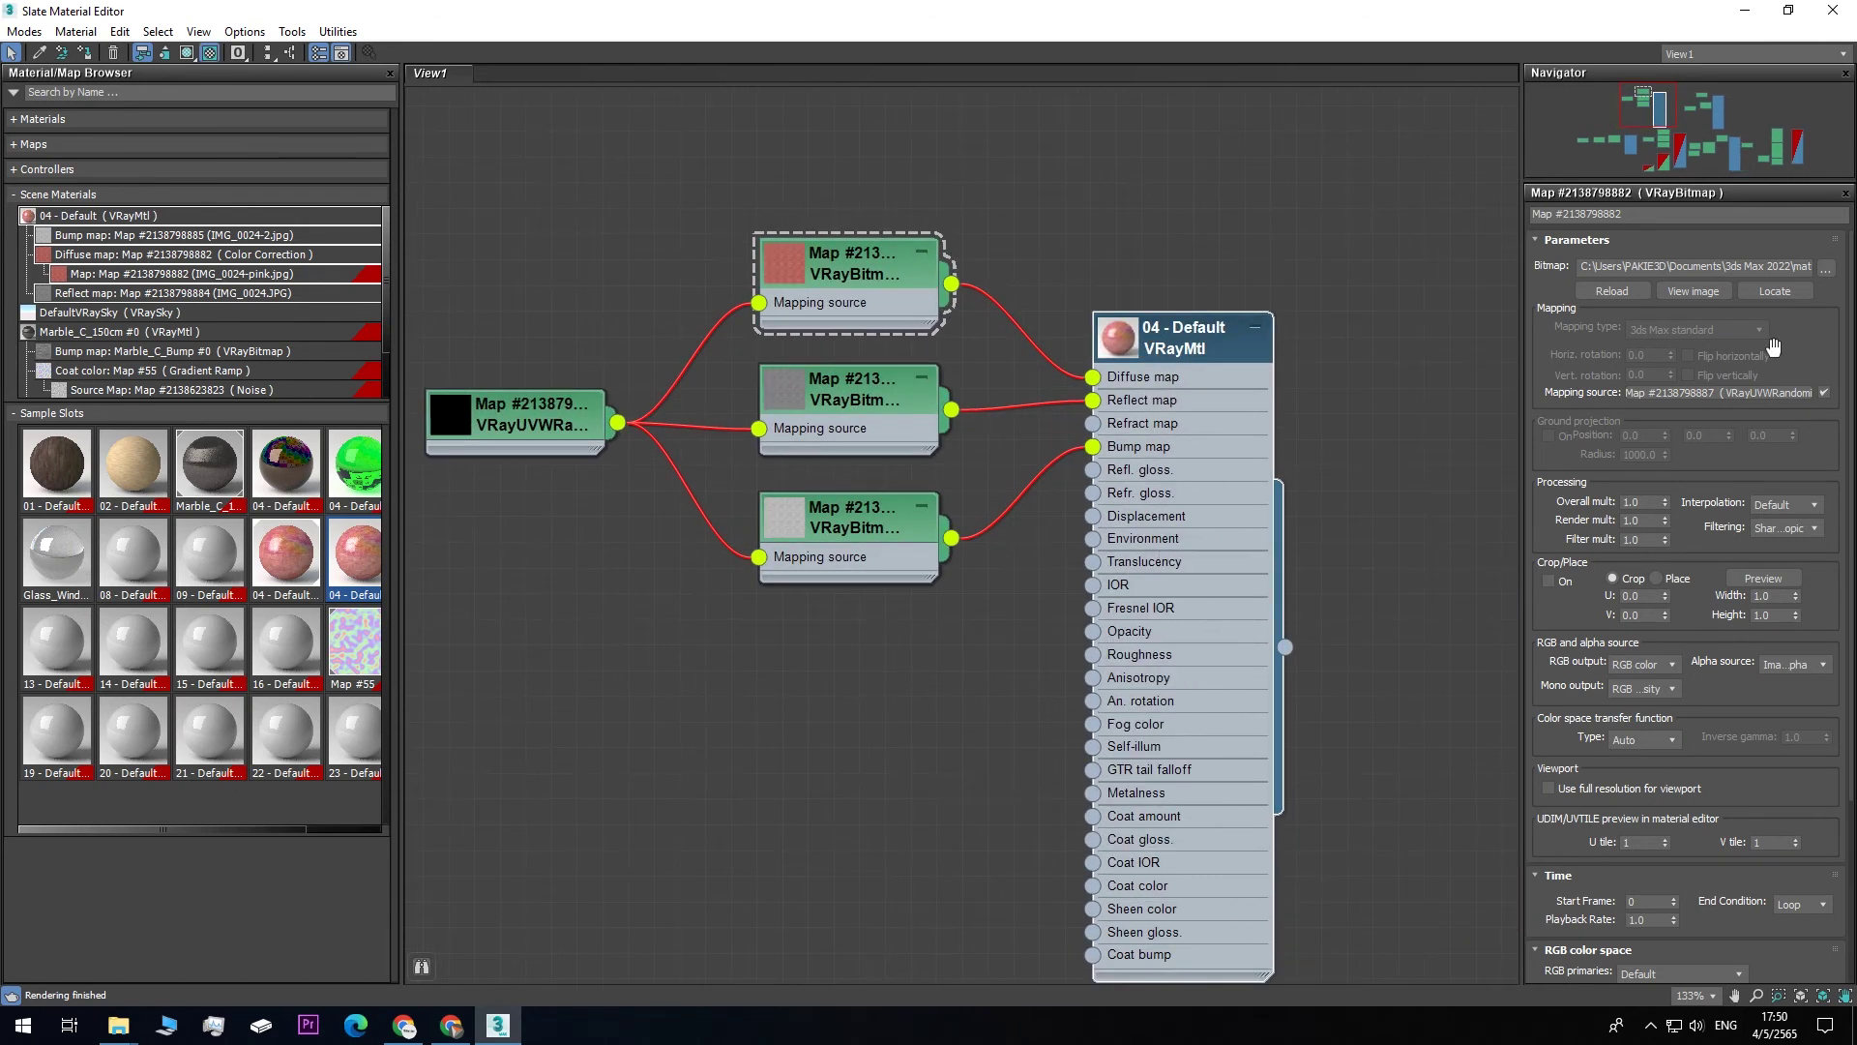
# - Replace the diffuse VRayBitmap's image with the grey-white 11-Calacatta-vag... marble texture from the Stone folder
pyautogui.click(1827, 267)
pyautogui.scroll(-5, 727, 333)
pyautogui.scroll(5, 727, 334)
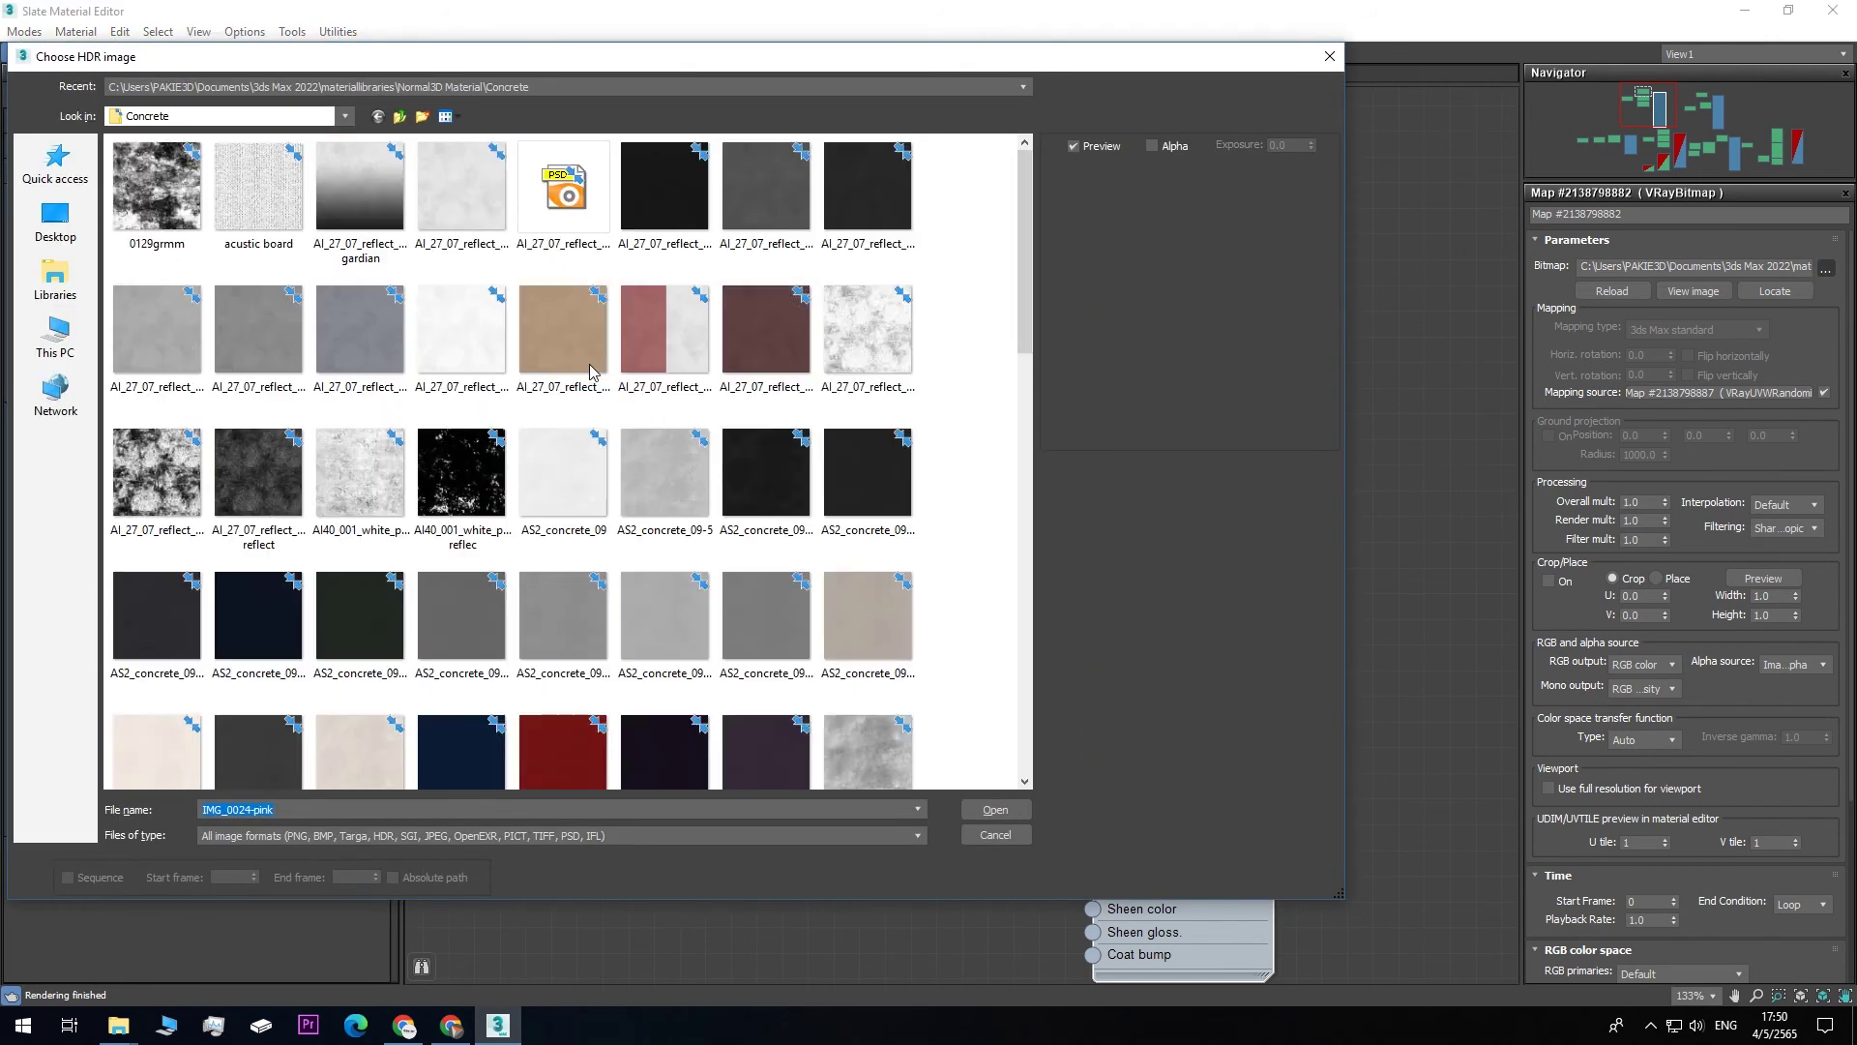
pyautogui.scroll(-5, 417, 488)
pyautogui.scroll(5, 418, 489)
pyautogui.click(397, 118)
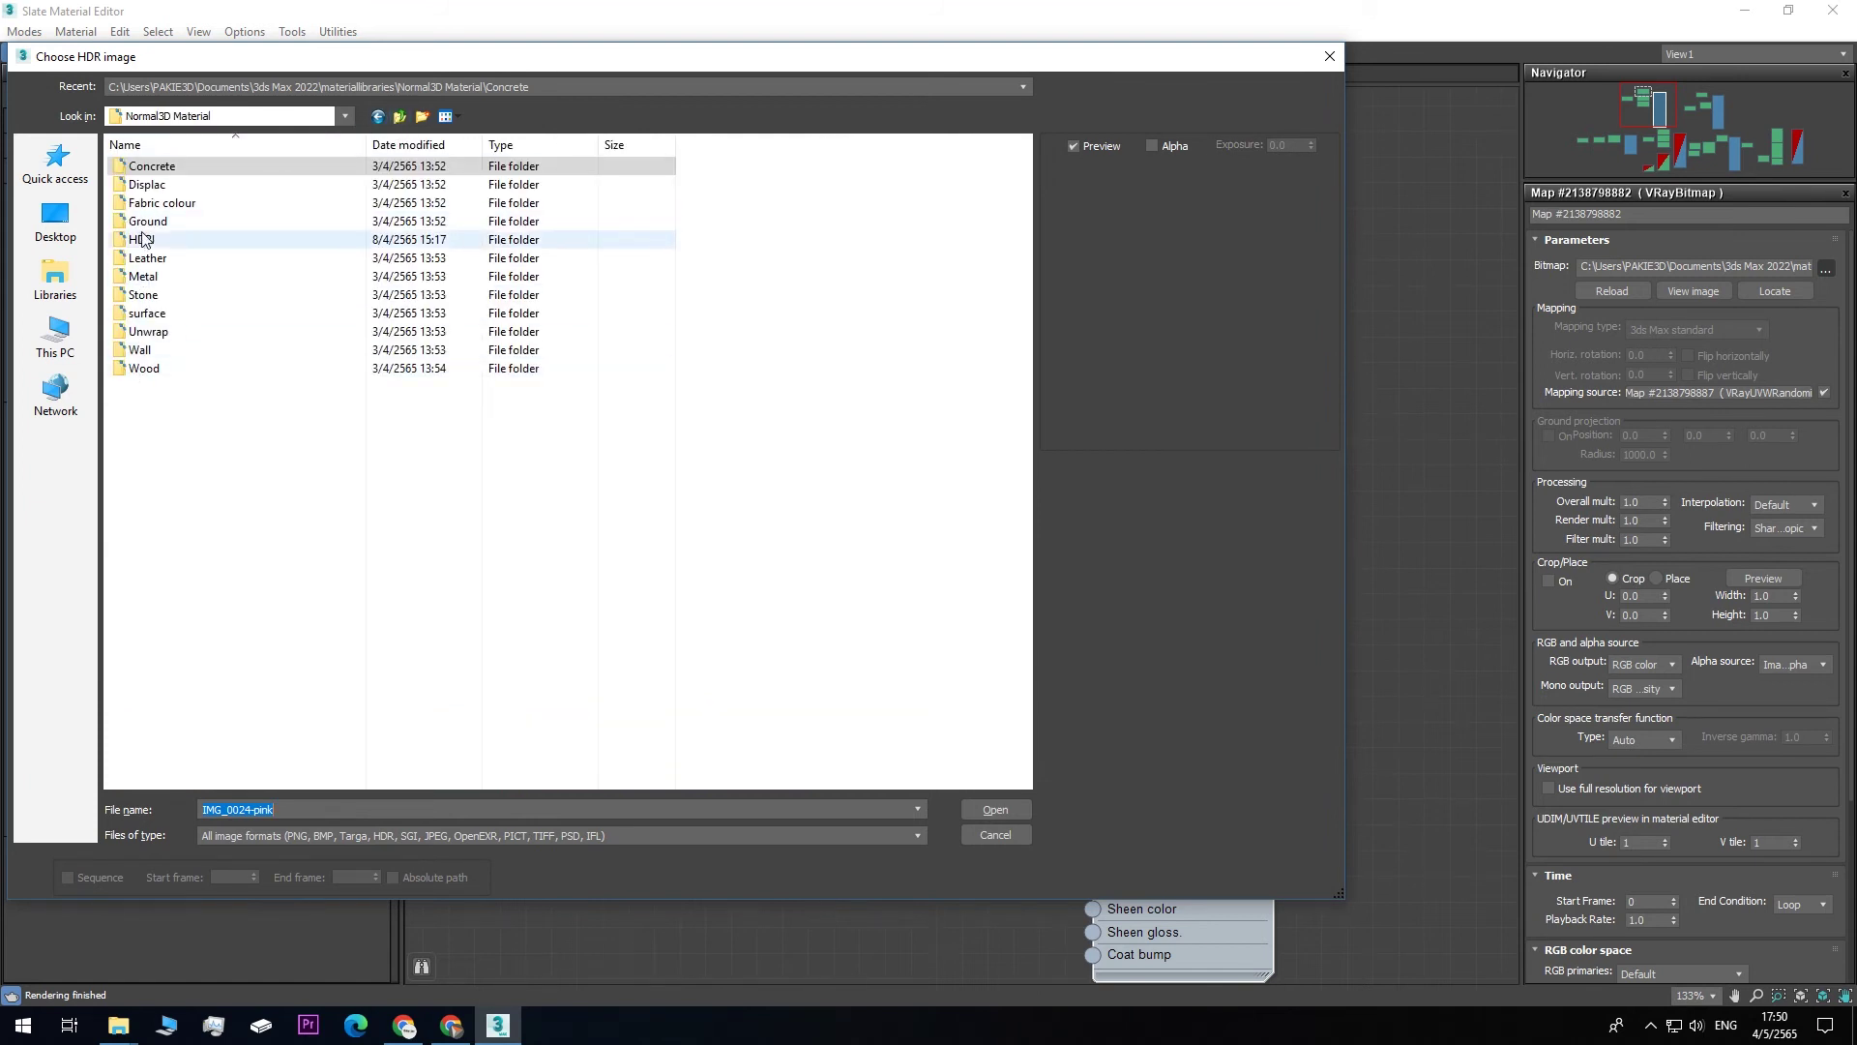
pyautogui.doubleClick(145, 294)
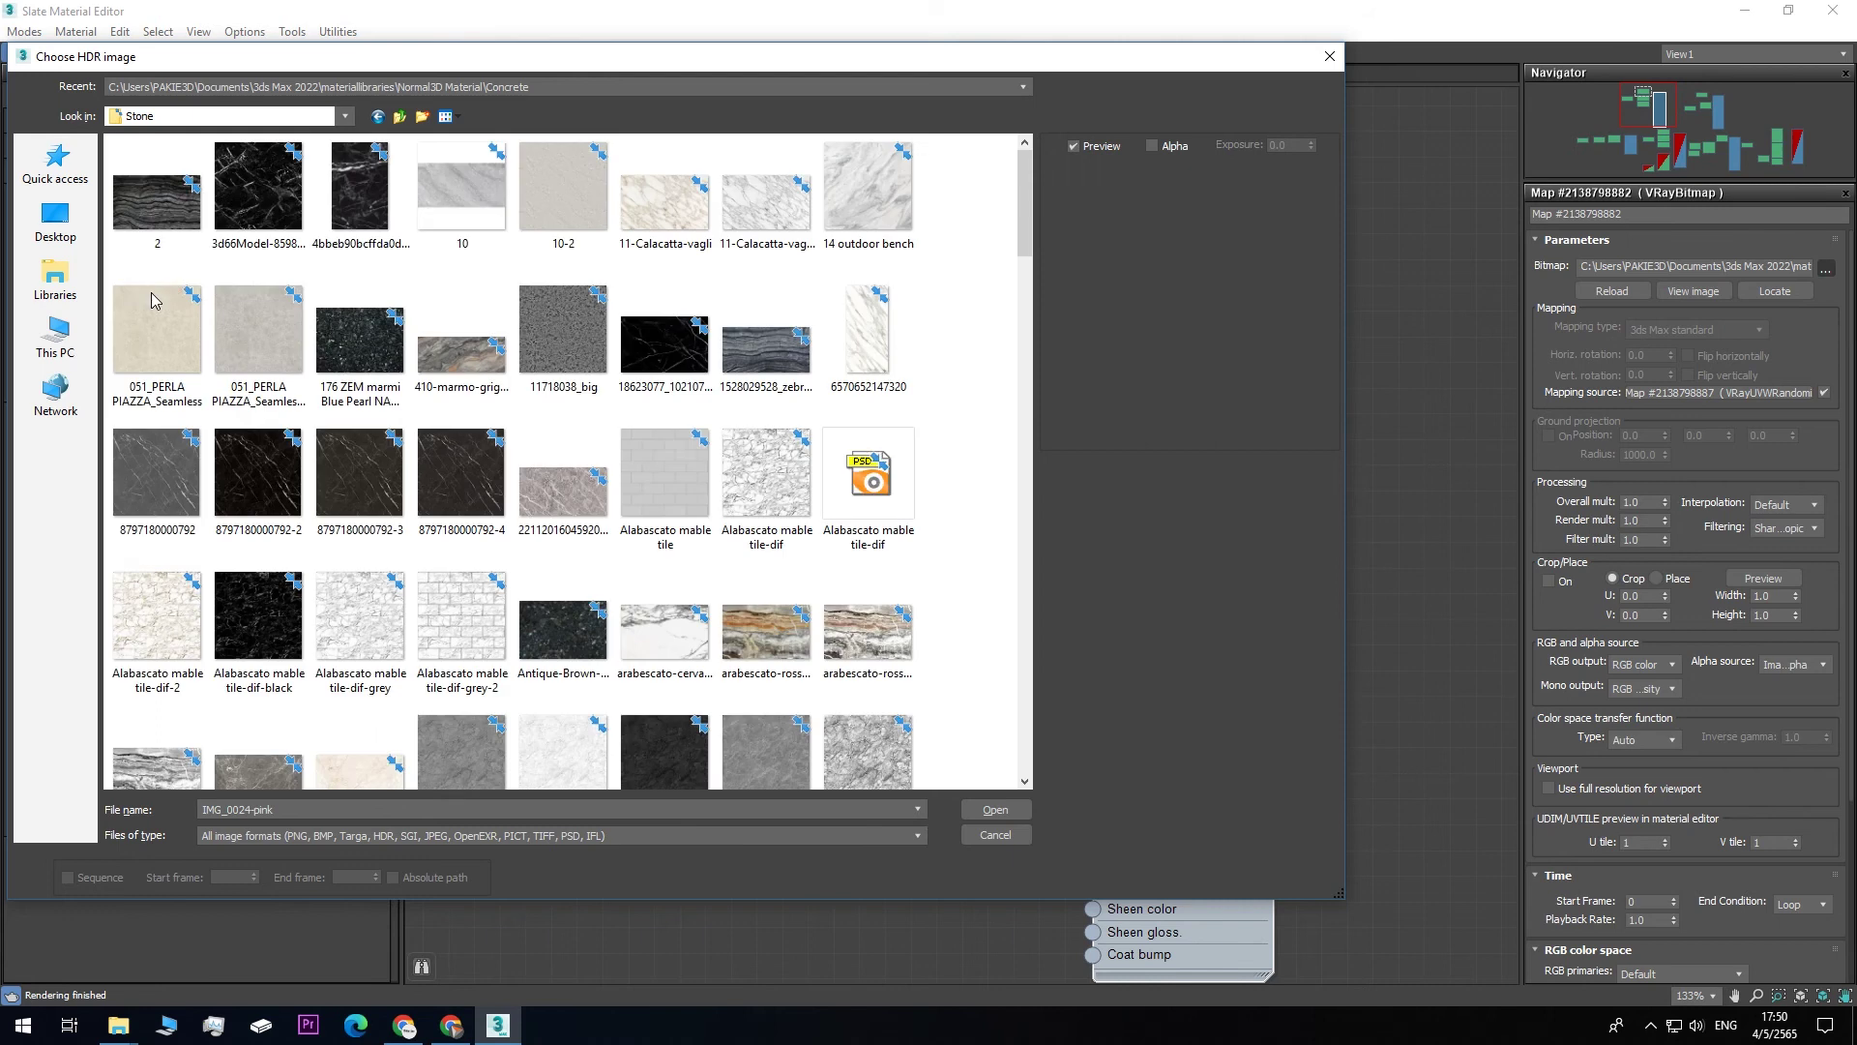
pyautogui.doubleClick(786, 220)
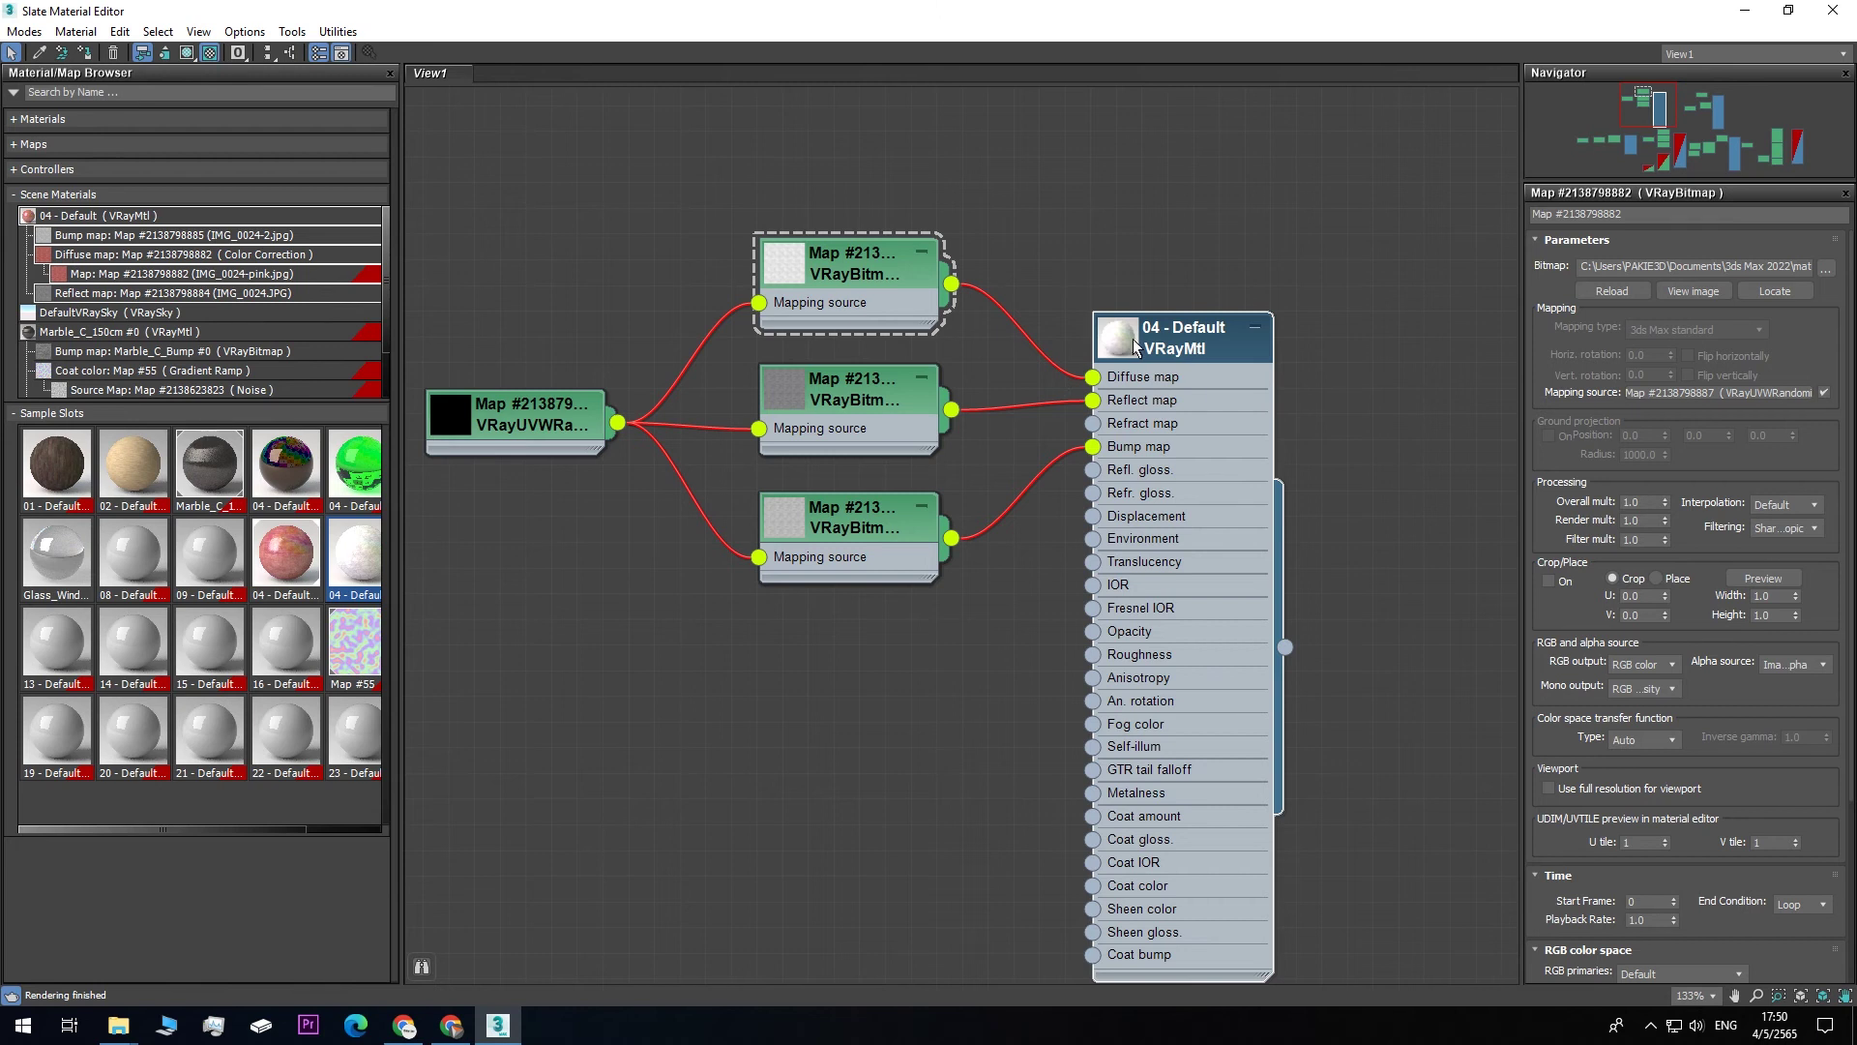
# - Open a preview window for the diffuse VRayBitmap, dock it above the Material/Map Browser and enlarge it
pyautogui.rightClick(839, 261)
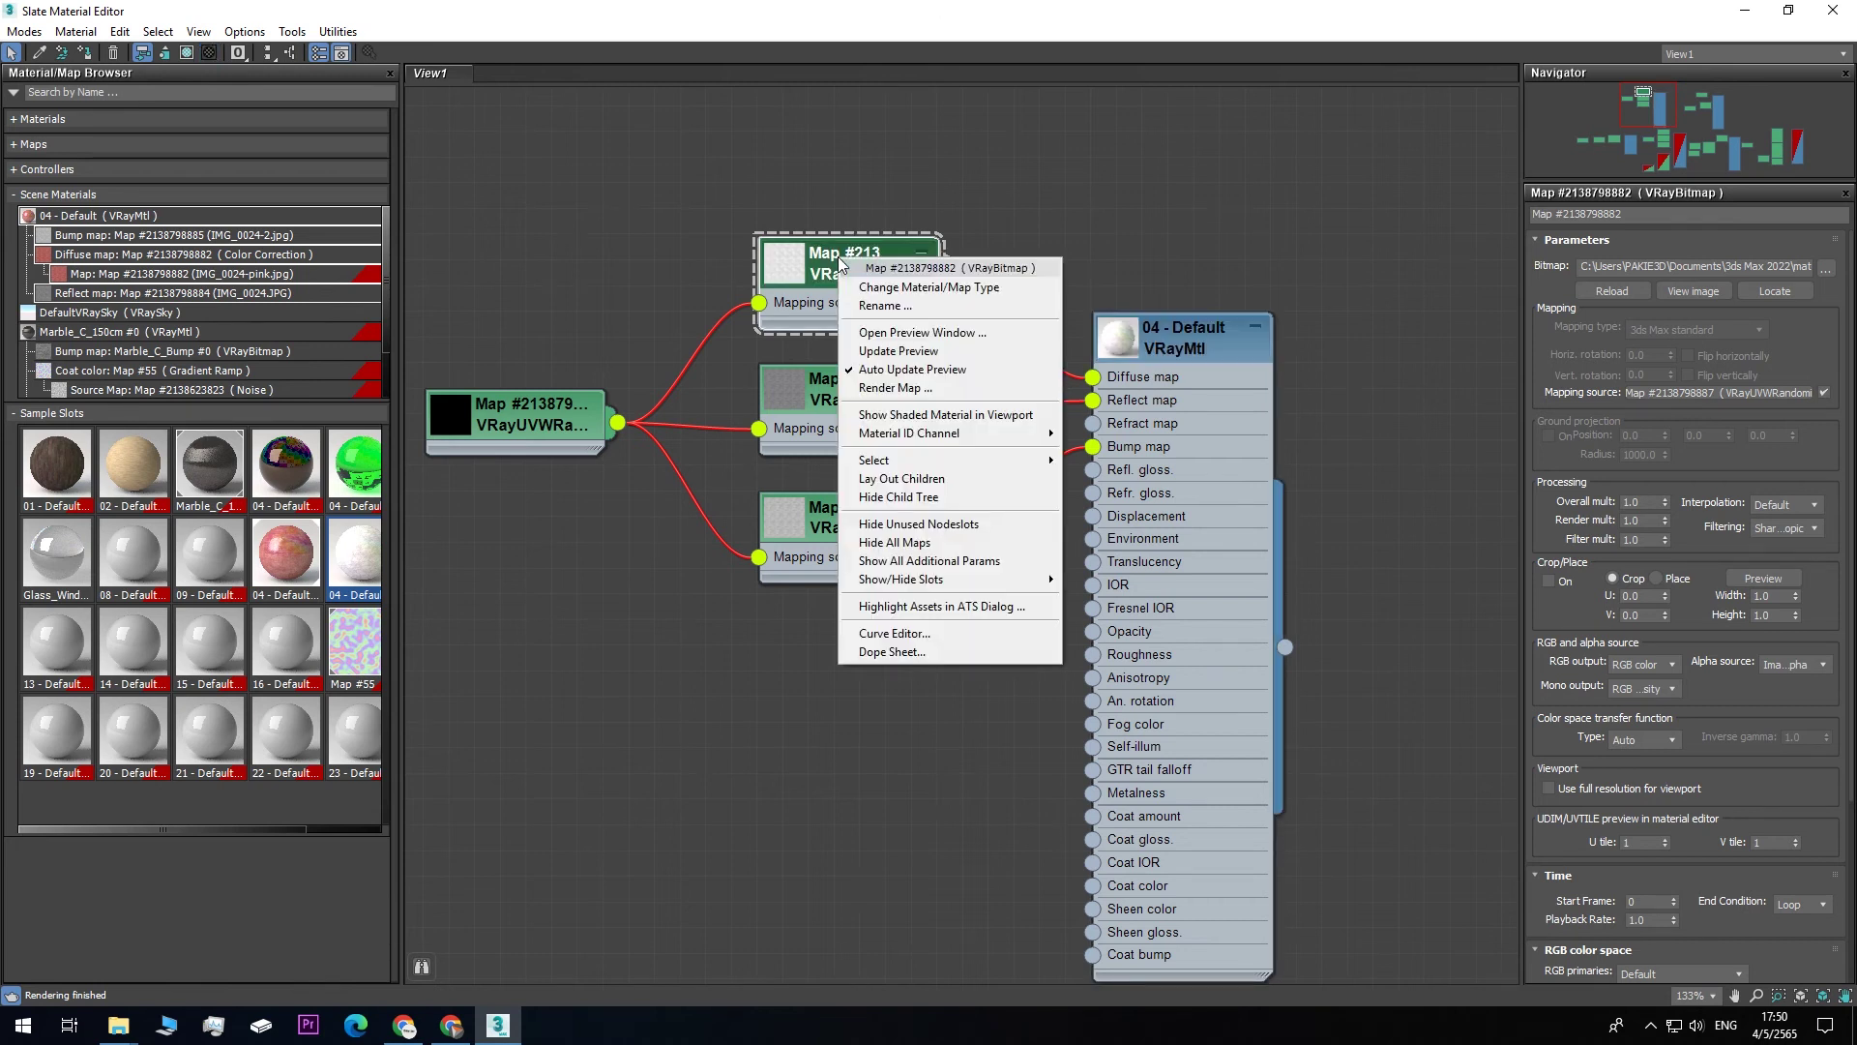
pyautogui.click(915, 333)
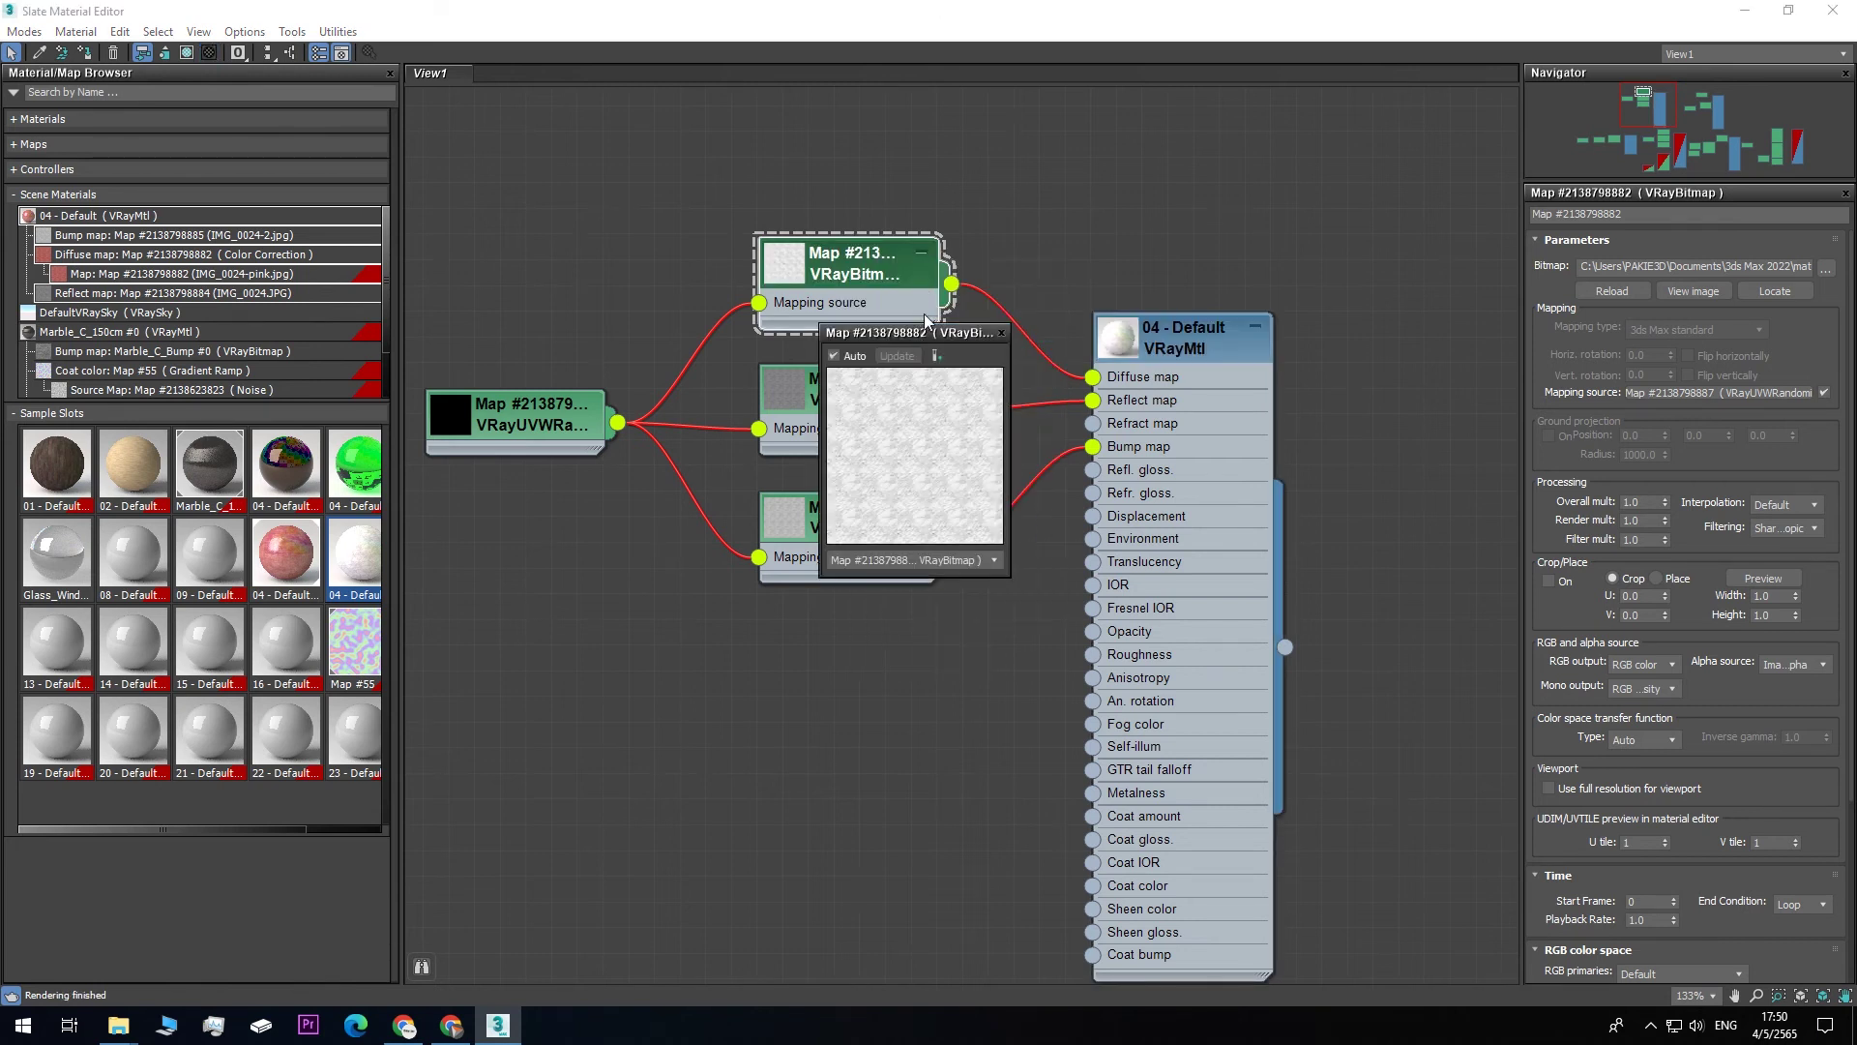
pyautogui.moveTo(894, 334); pyautogui.dragTo(128, 791)
pyautogui.doubleClick(128, 792)
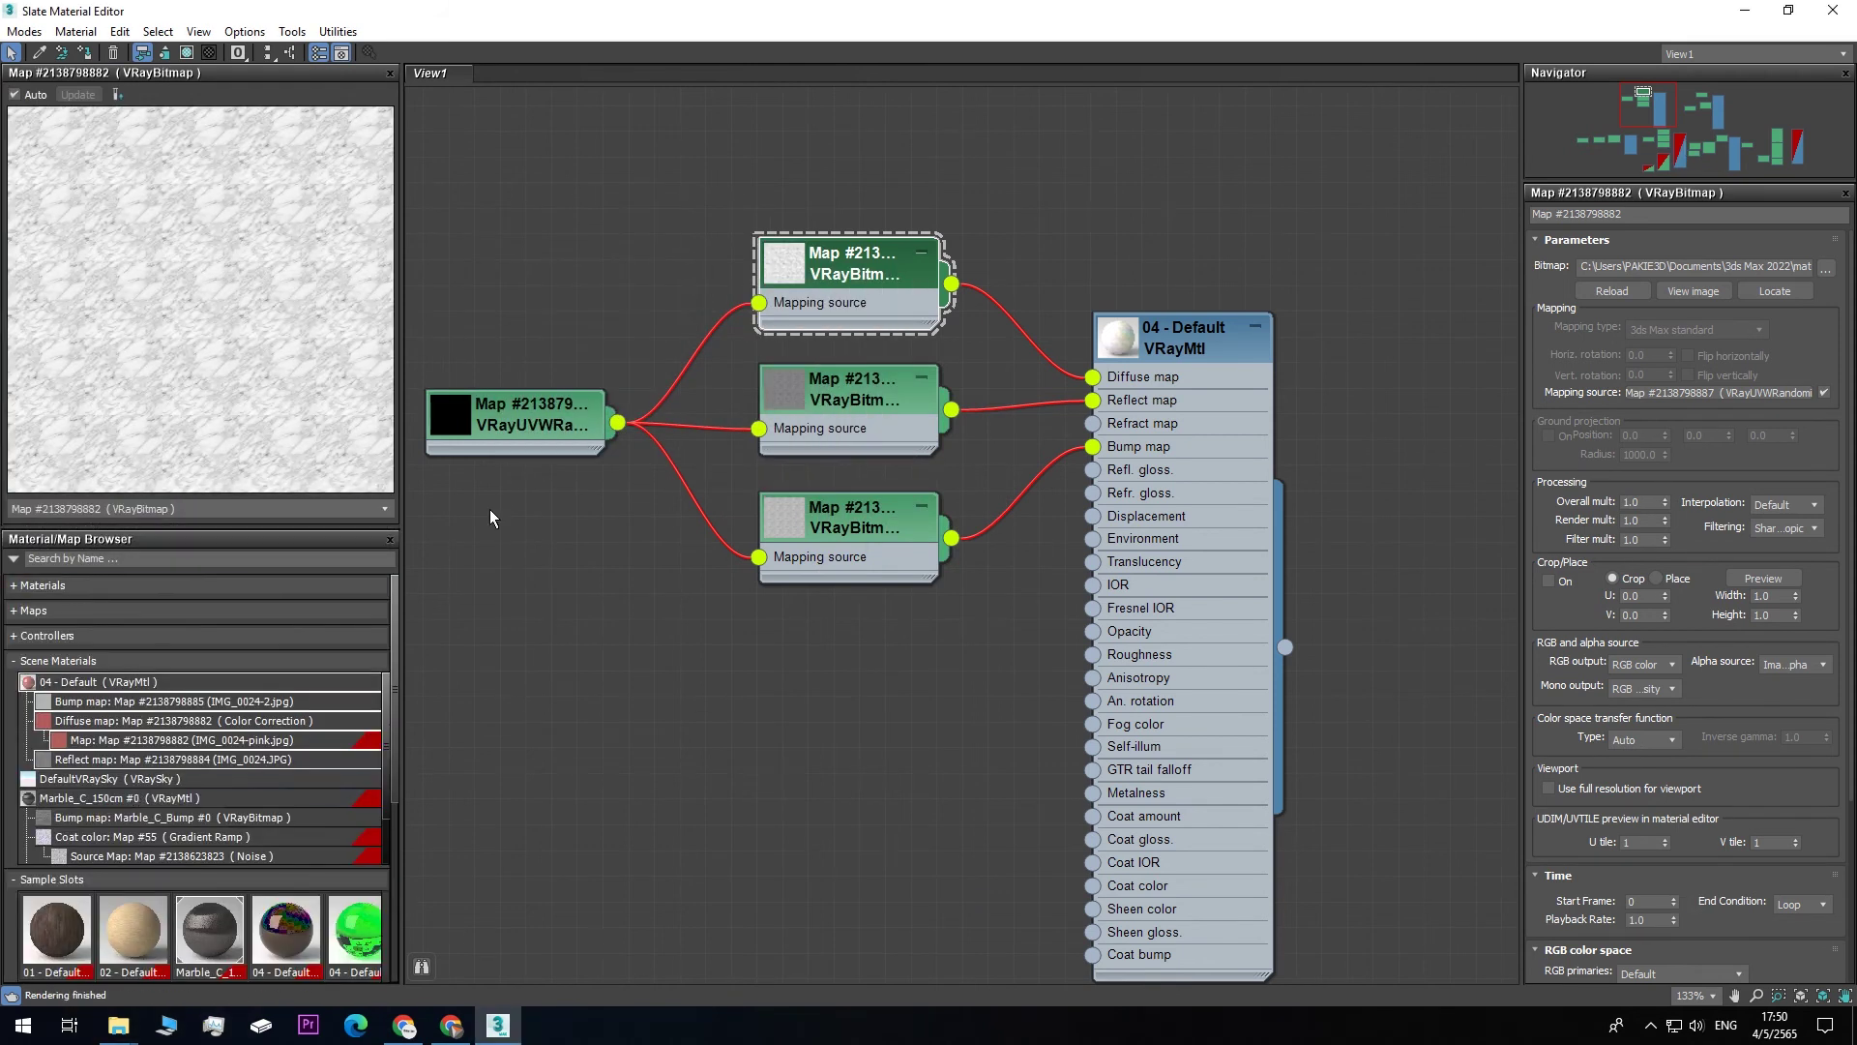
pyautogui.moveTo(400, 531); pyautogui.dragTo(557, 688)
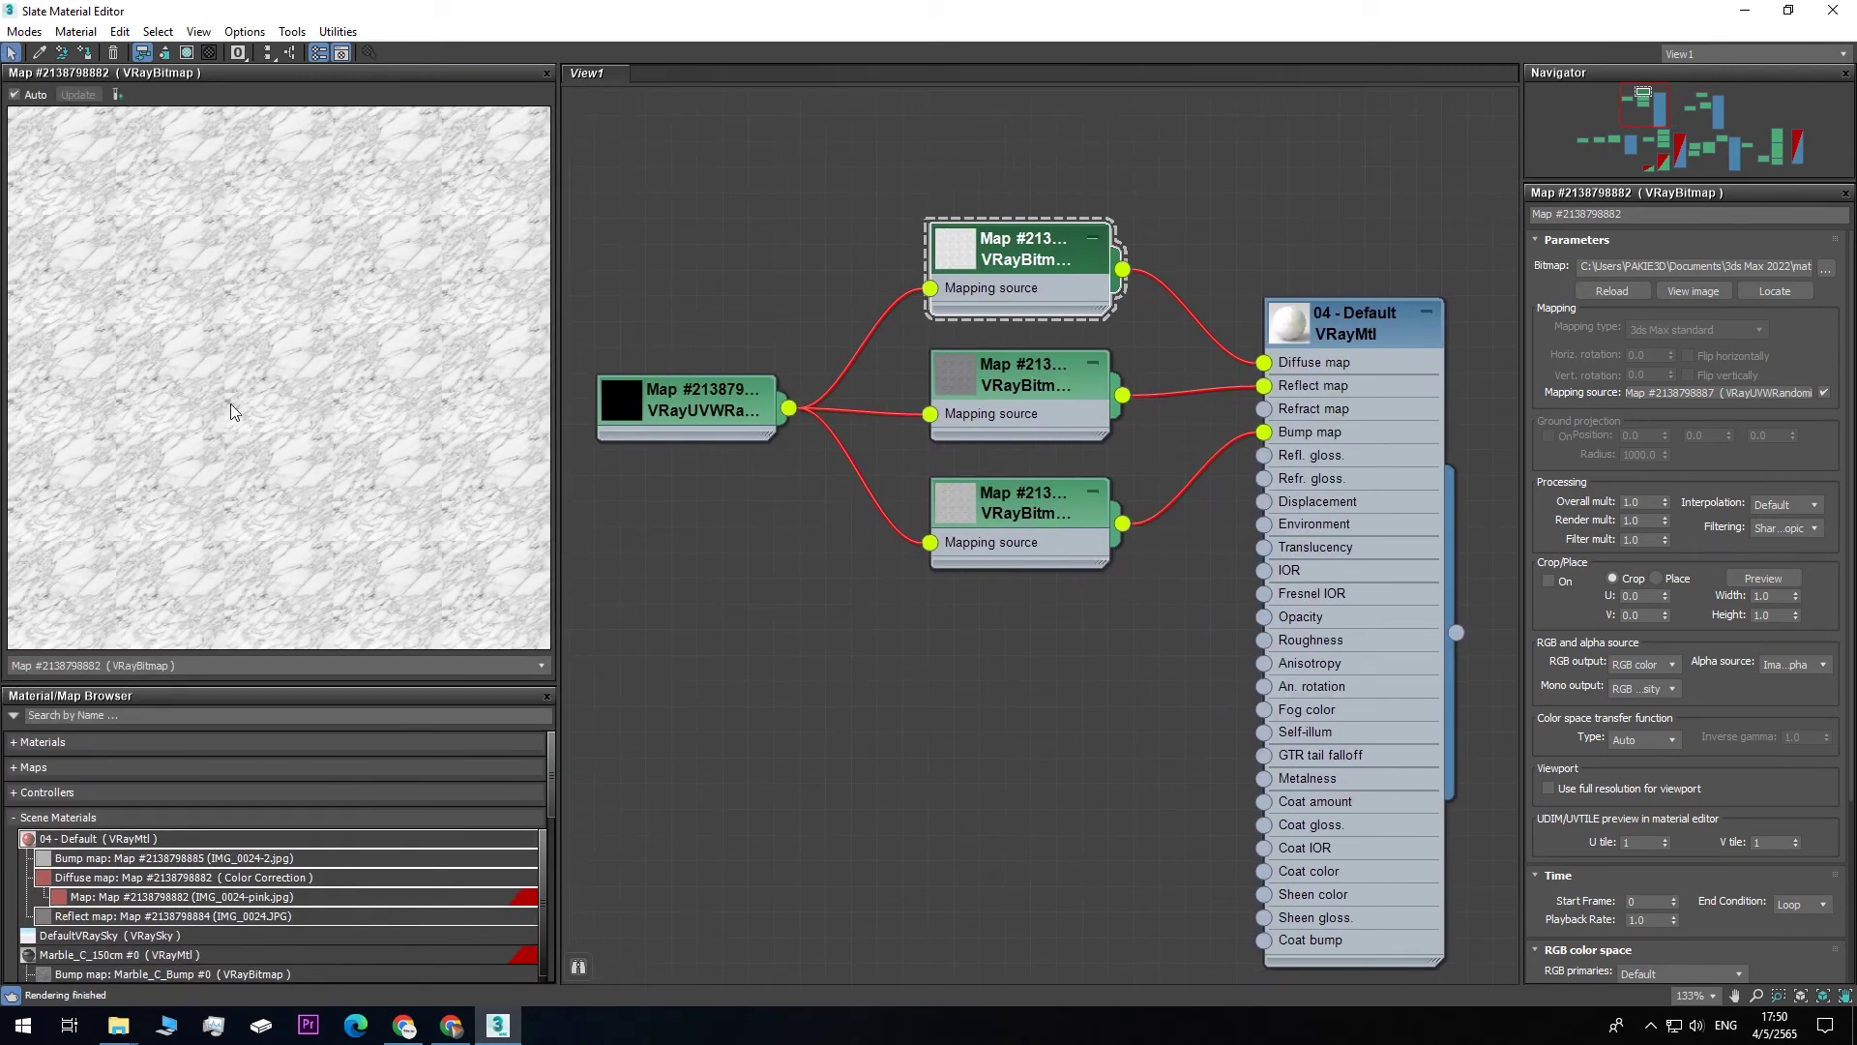
# - Set the U and V tiling of the diffuse map's shared VRayUVWRandomizer to 2
pyautogui.click(1766, 393)
pyautogui.click(1664, 610)
pyautogui.write('2')
pyautogui.press('Tab')
pyautogui.write('2')
pyautogui.press('Return')
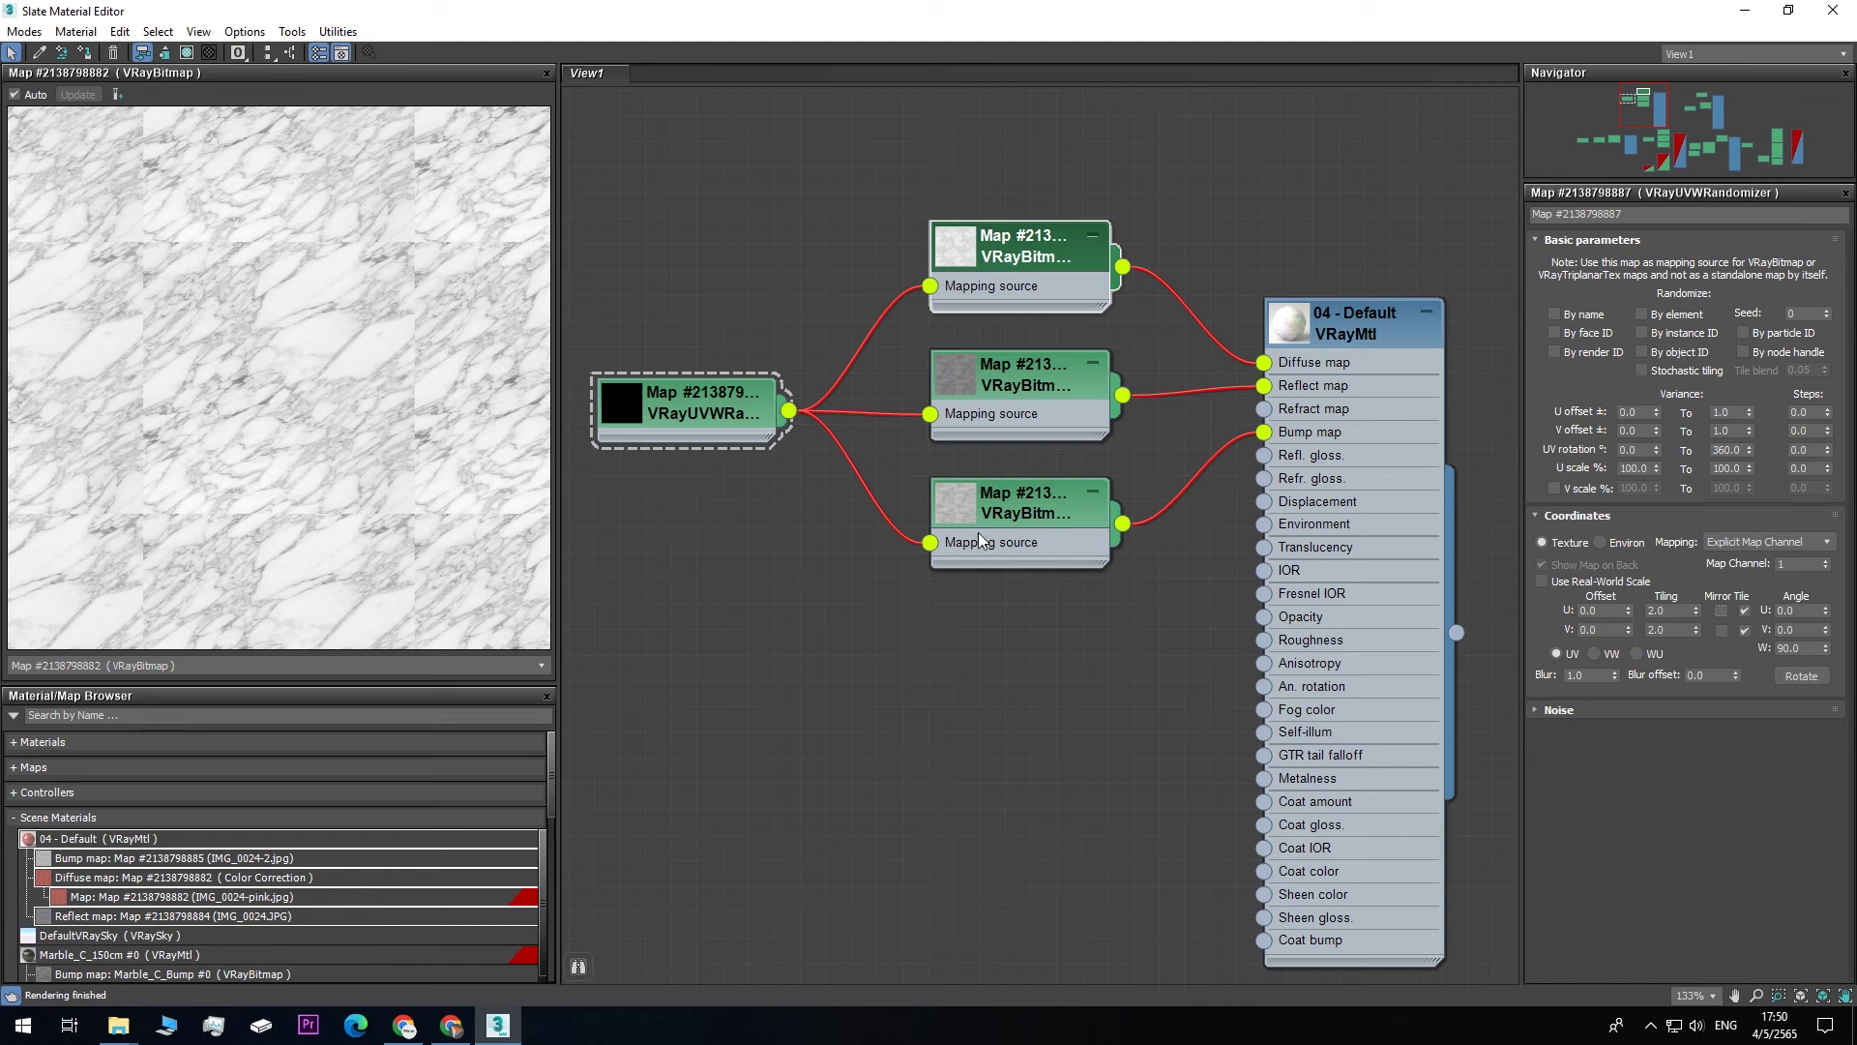
# - Widen the diffuse map preview and enable Stochastic tiling in the shared VRayUVWRandomizer
pyautogui.moveTo(557, 565); pyautogui.dragTo(612, 564)
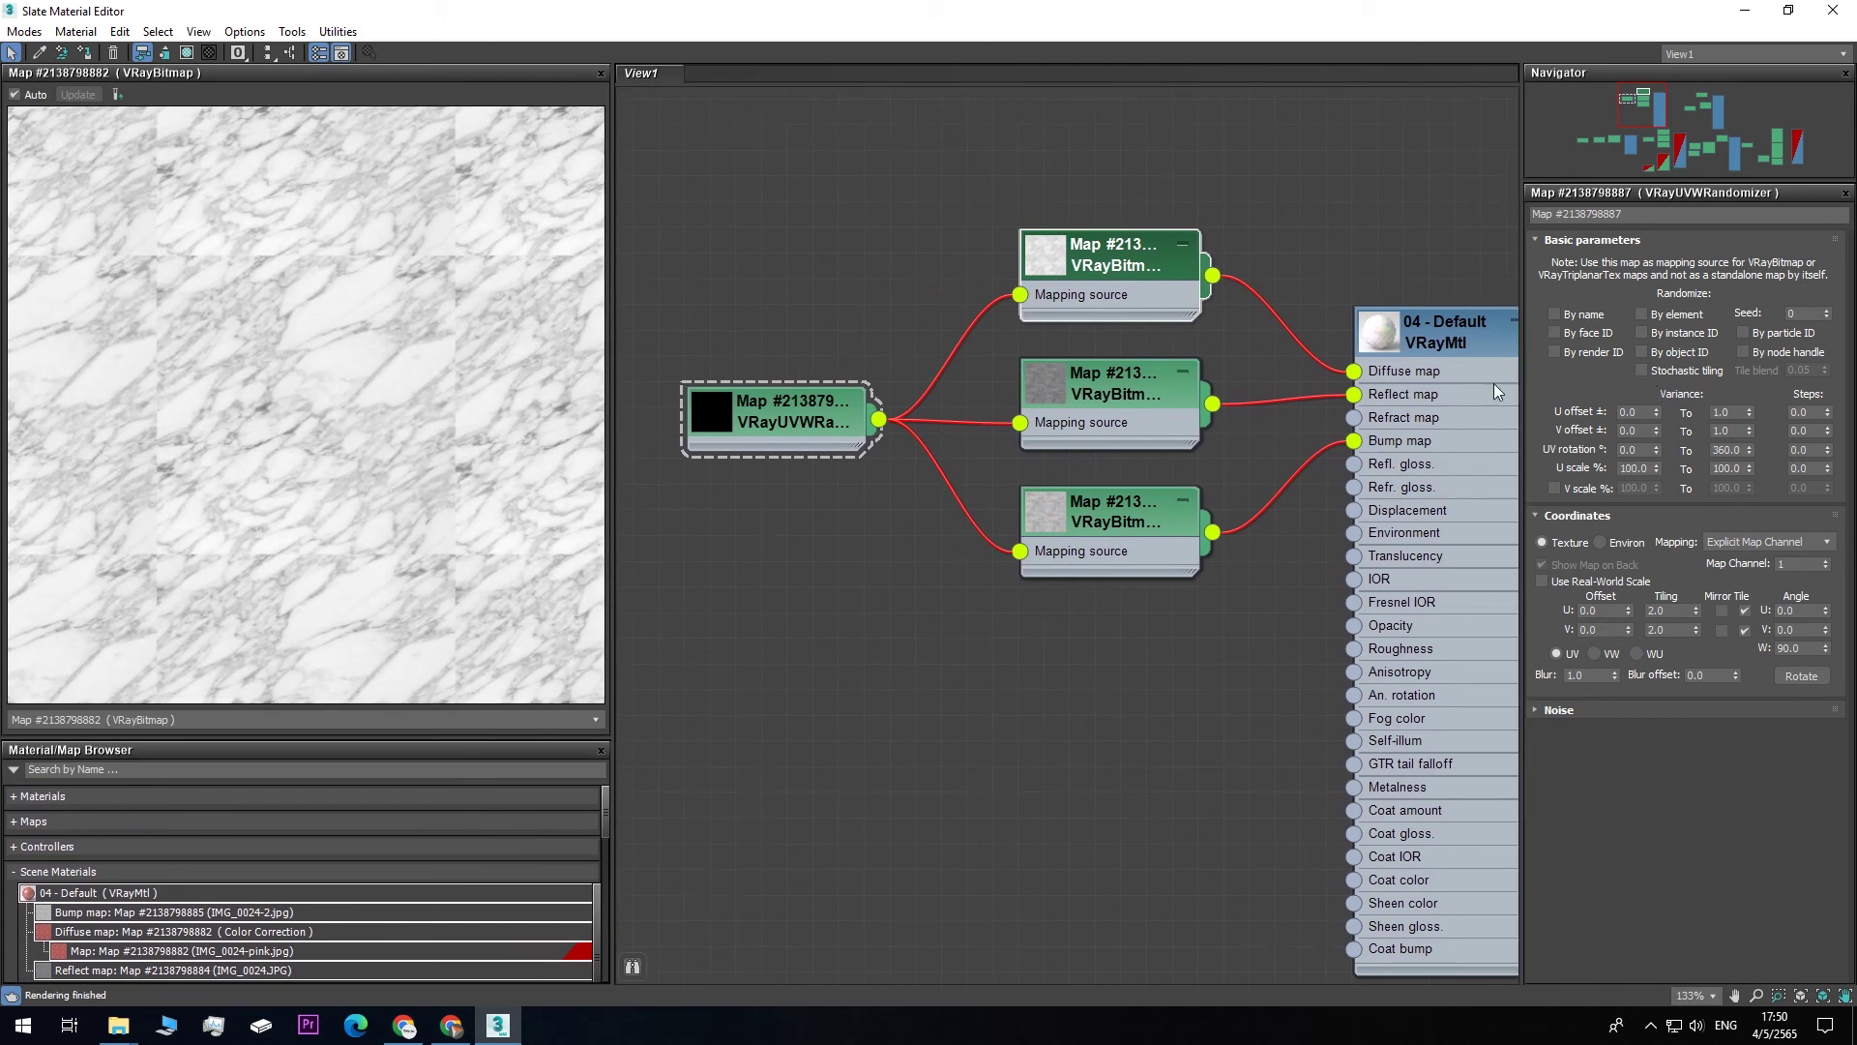
pyautogui.click(1640, 370)
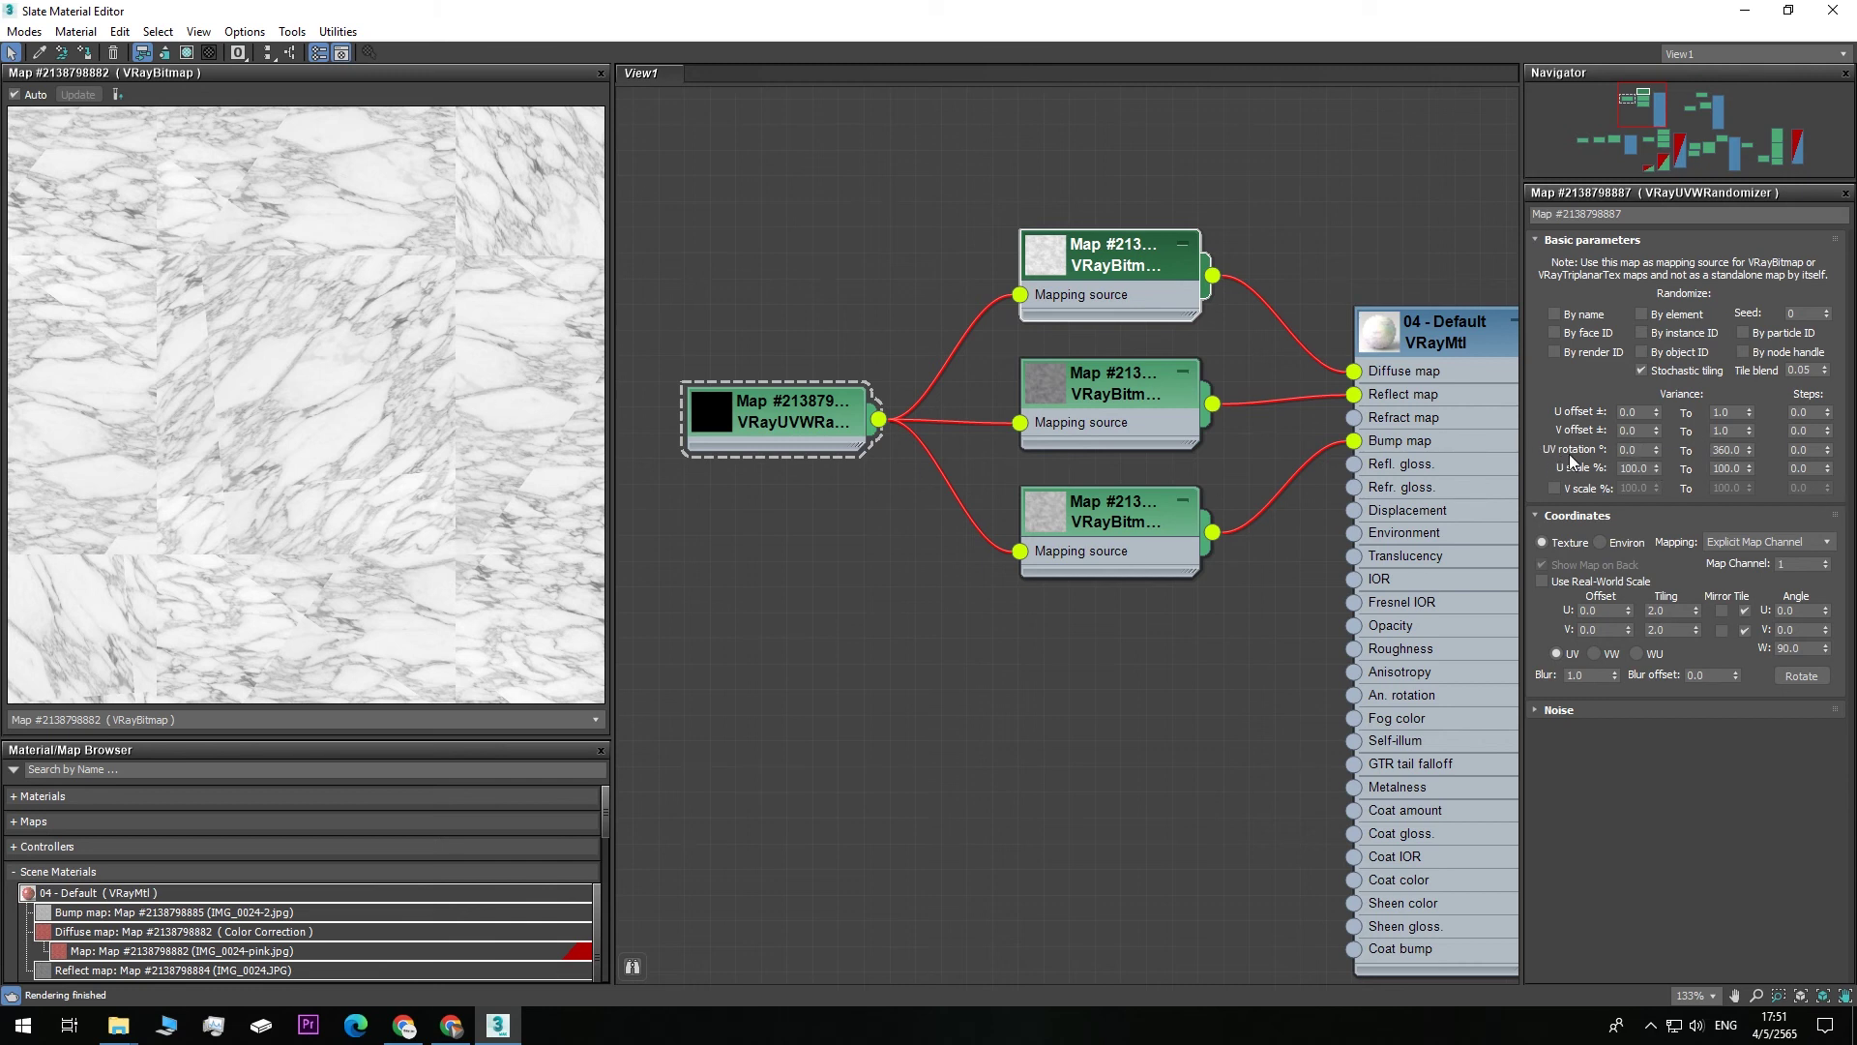
# - Try 90 as the randomizer's UV rotation steps, and replace it with 4
pyautogui.doubleClick(1638, 452)
pyautogui.doubleClick(1810, 451)
pyautogui.write('90')
pyautogui.press('Return')
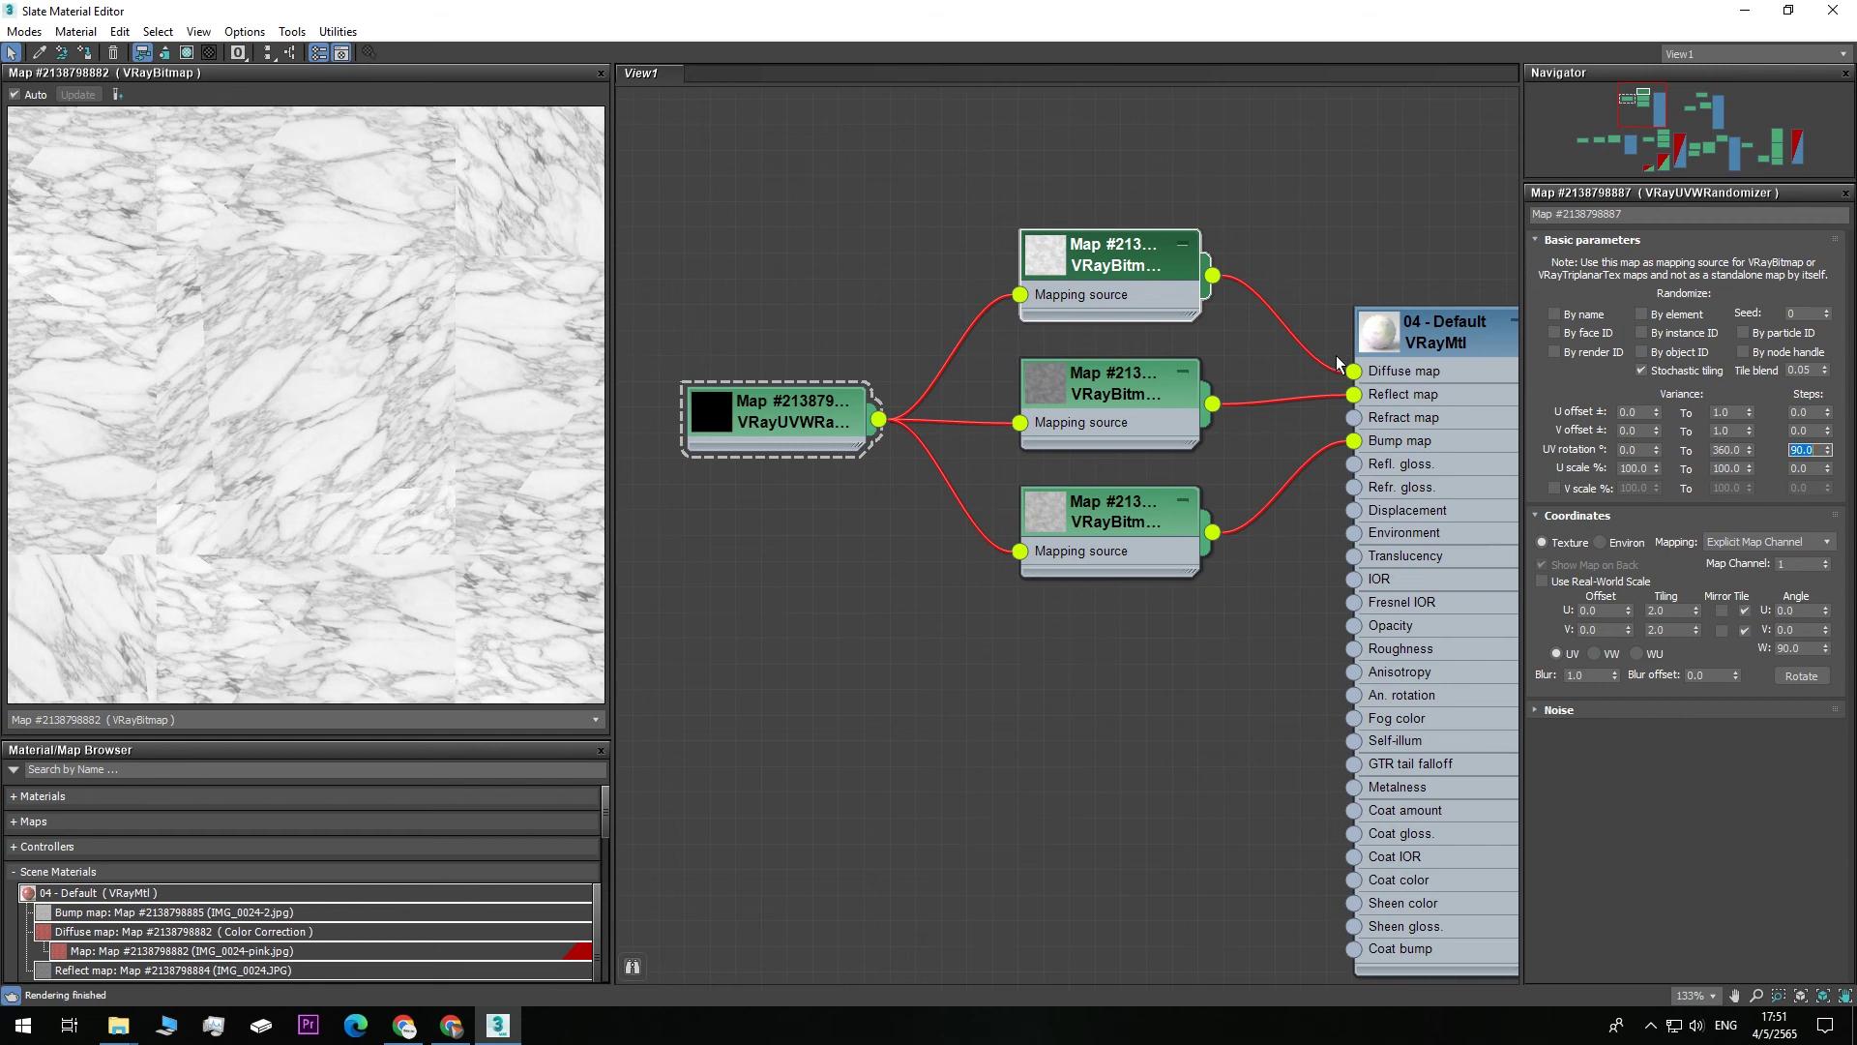
pyautogui.write('4')
pyautogui.press('Return')
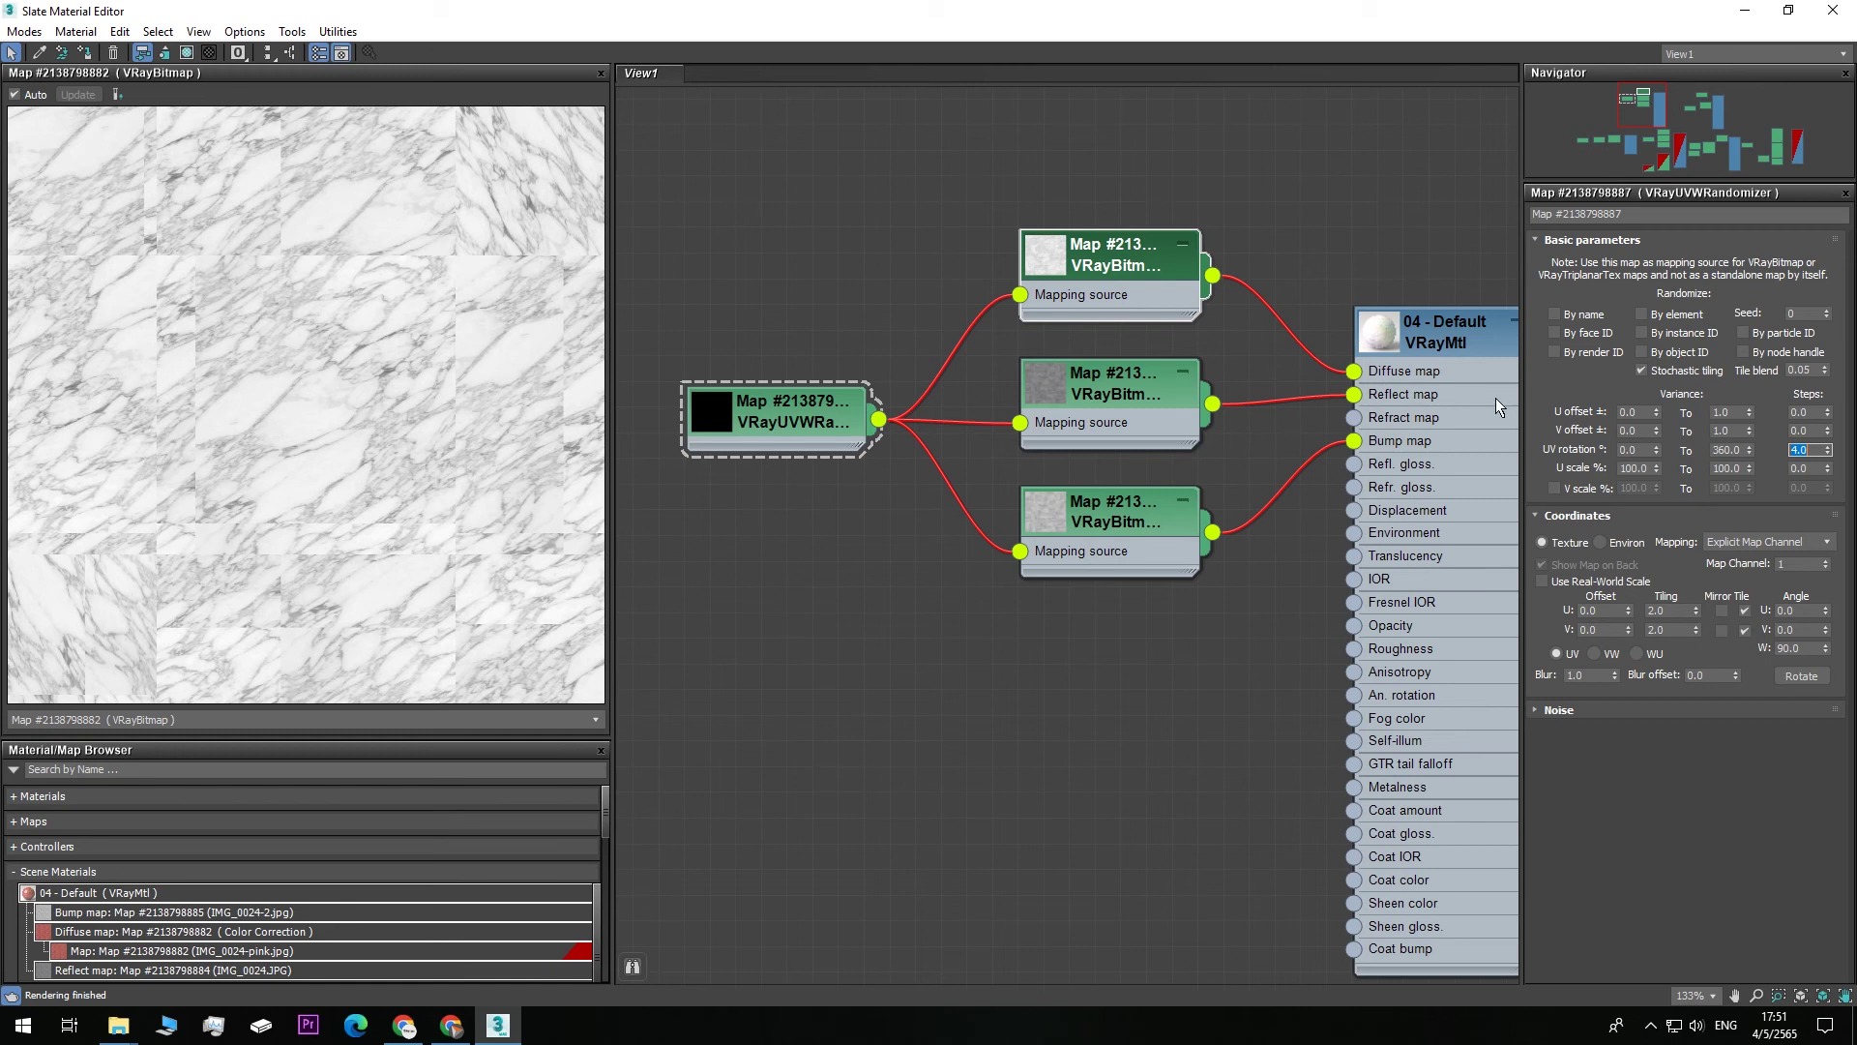
pyautogui.doubleClick(1099, 265)
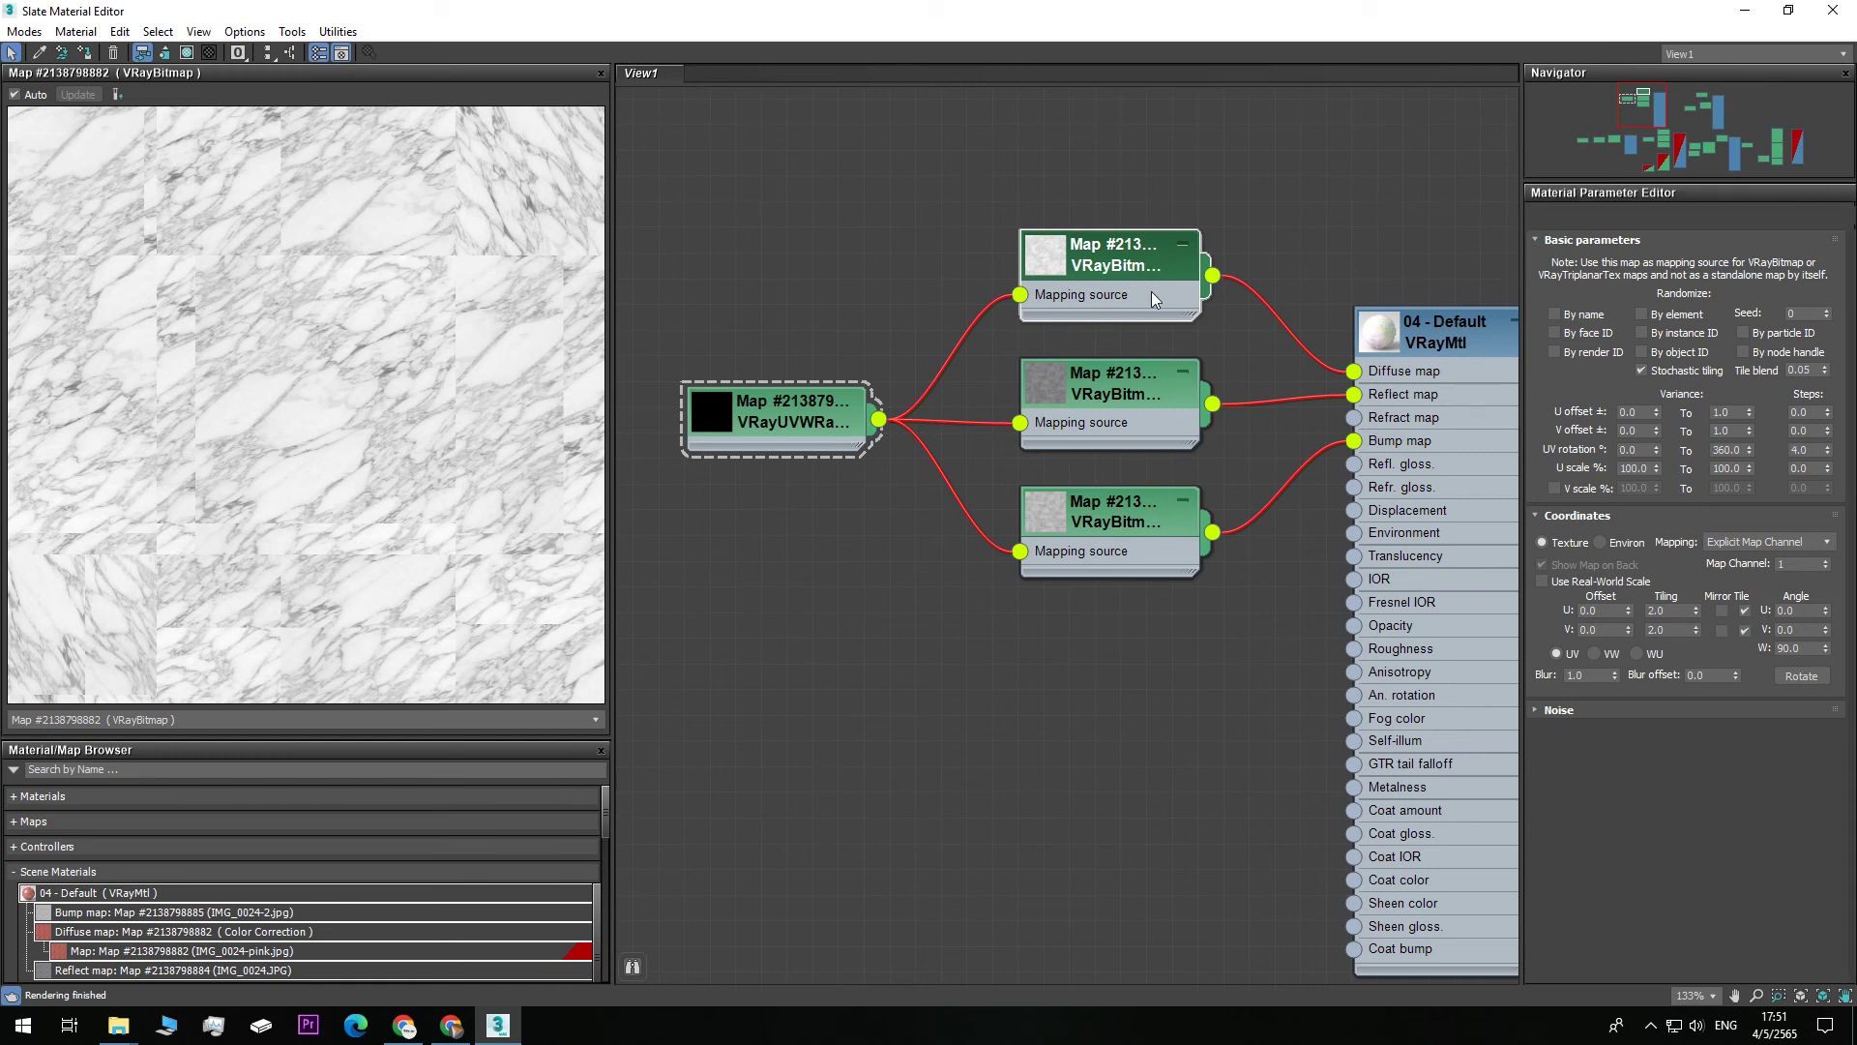
pyautogui.click(1831, 274)
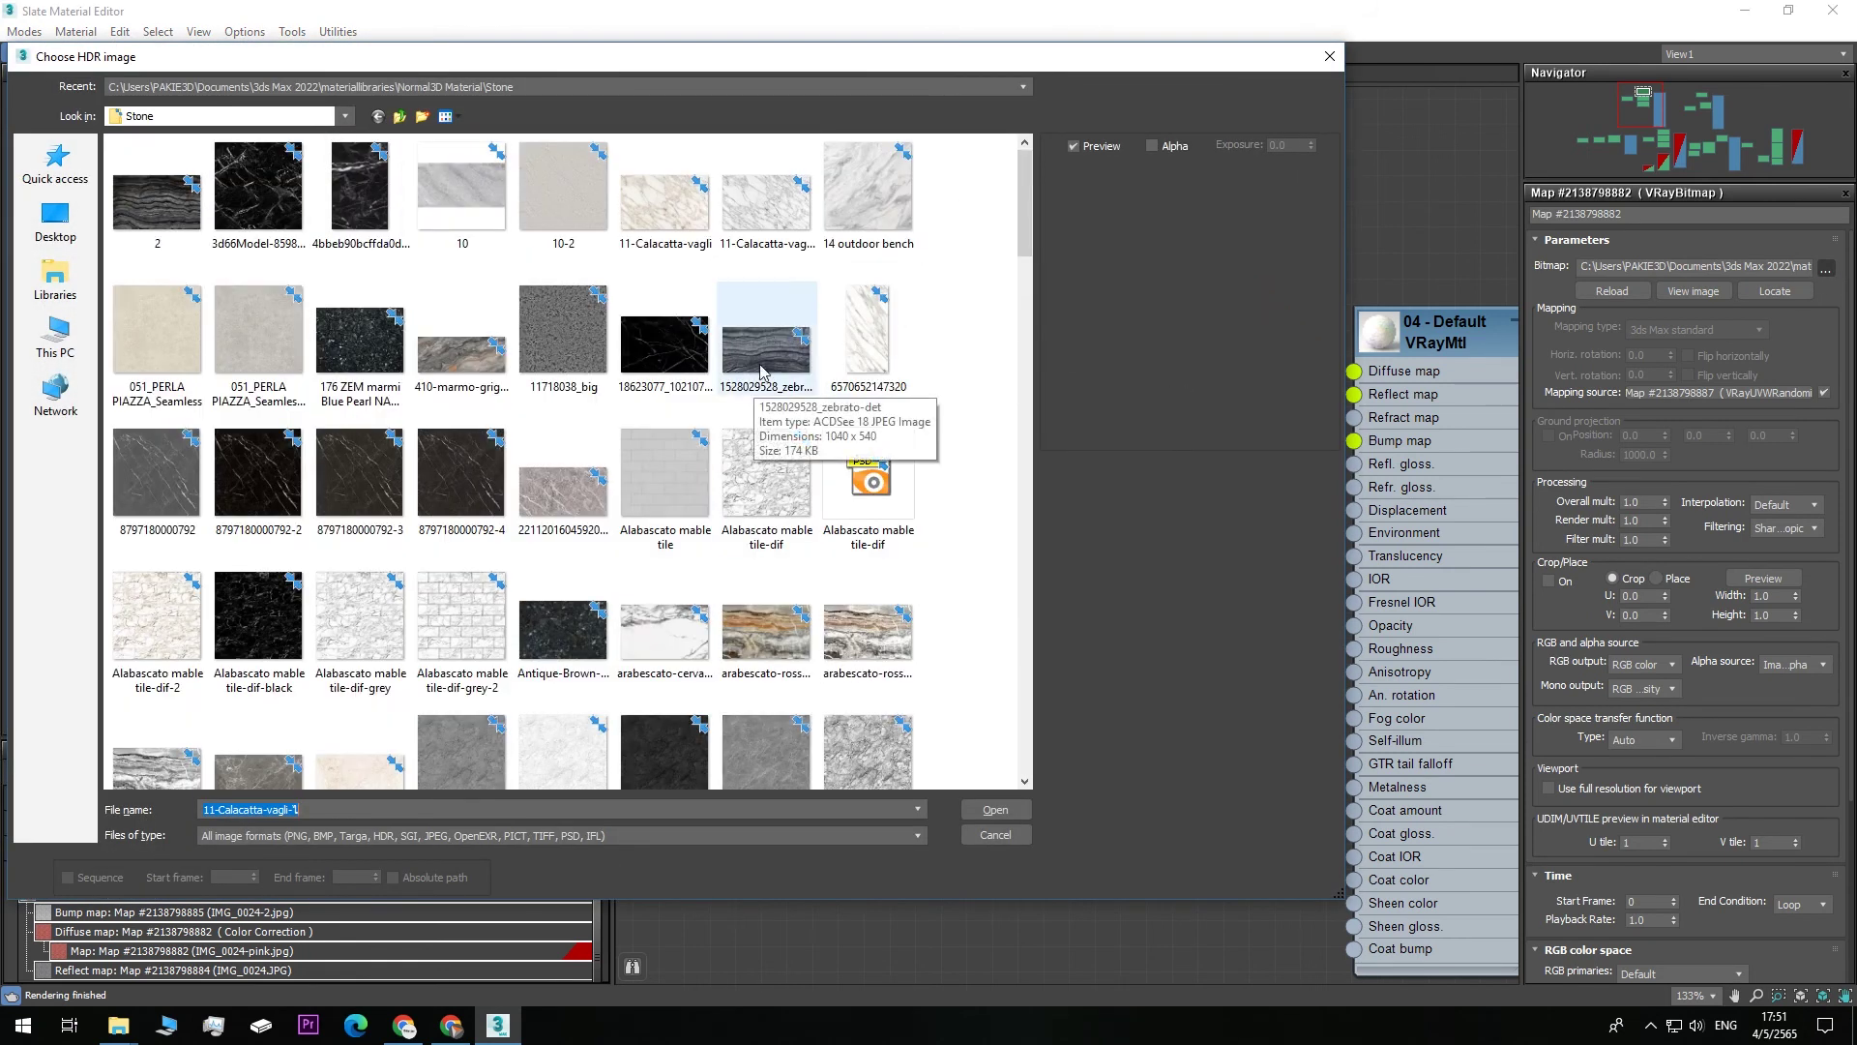
pyautogui.doubleClick(768, 334)
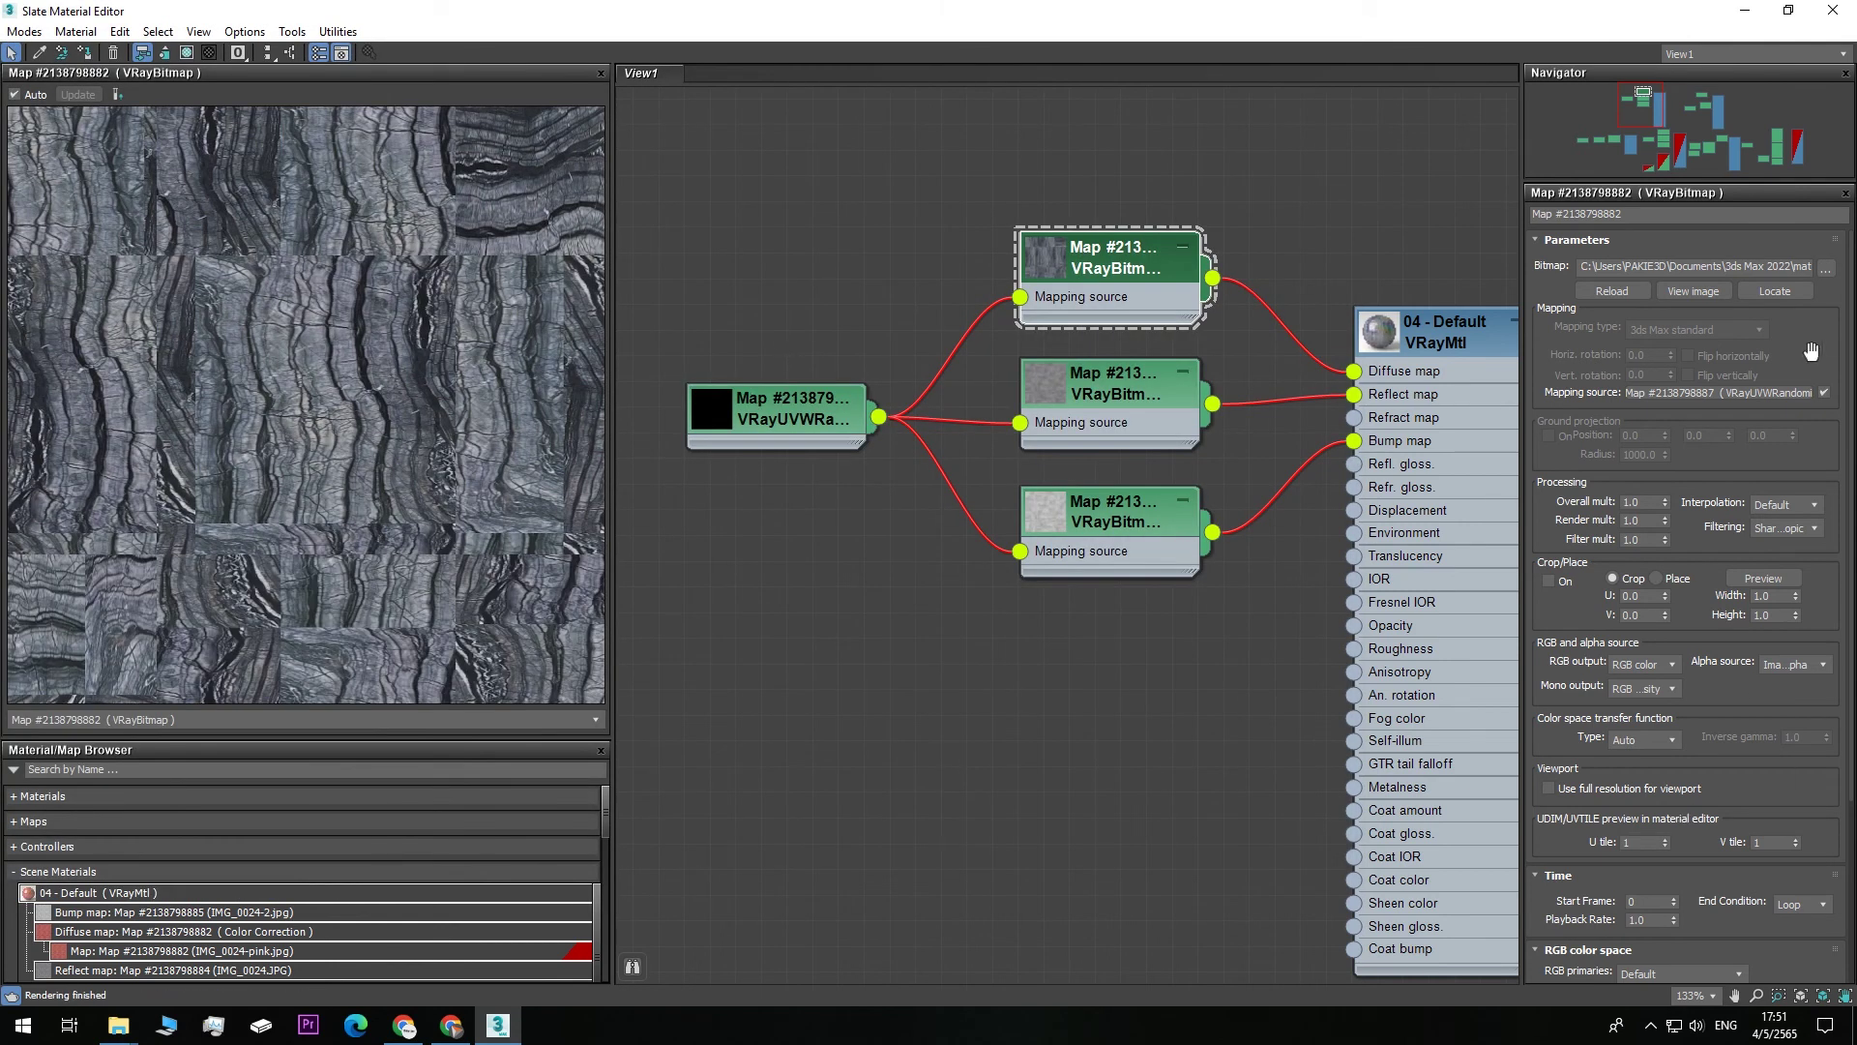
# - Open the diffuse map's mapping source randomizer and set its U and V tiling to 4
pyautogui.scroll(-3, 1851, 476)
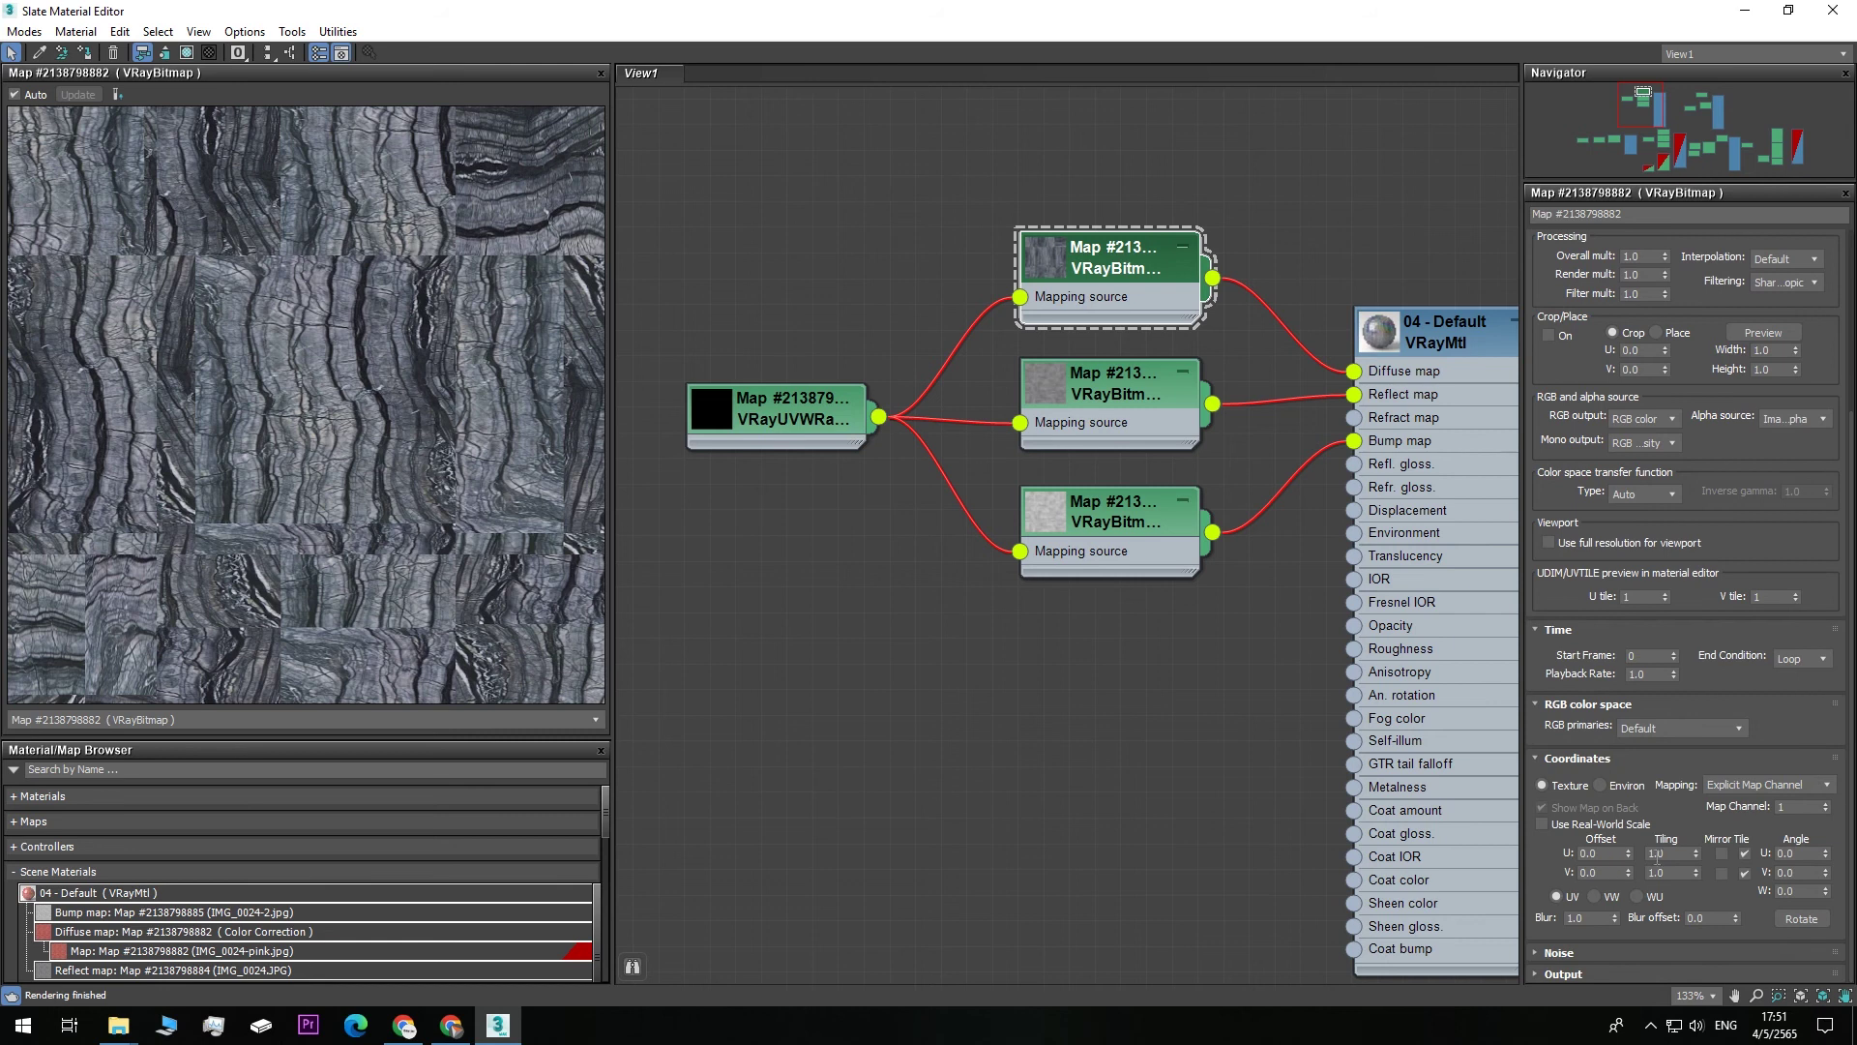
pyautogui.click(1683, 853)
pyautogui.scroll(3, 1850, 612)
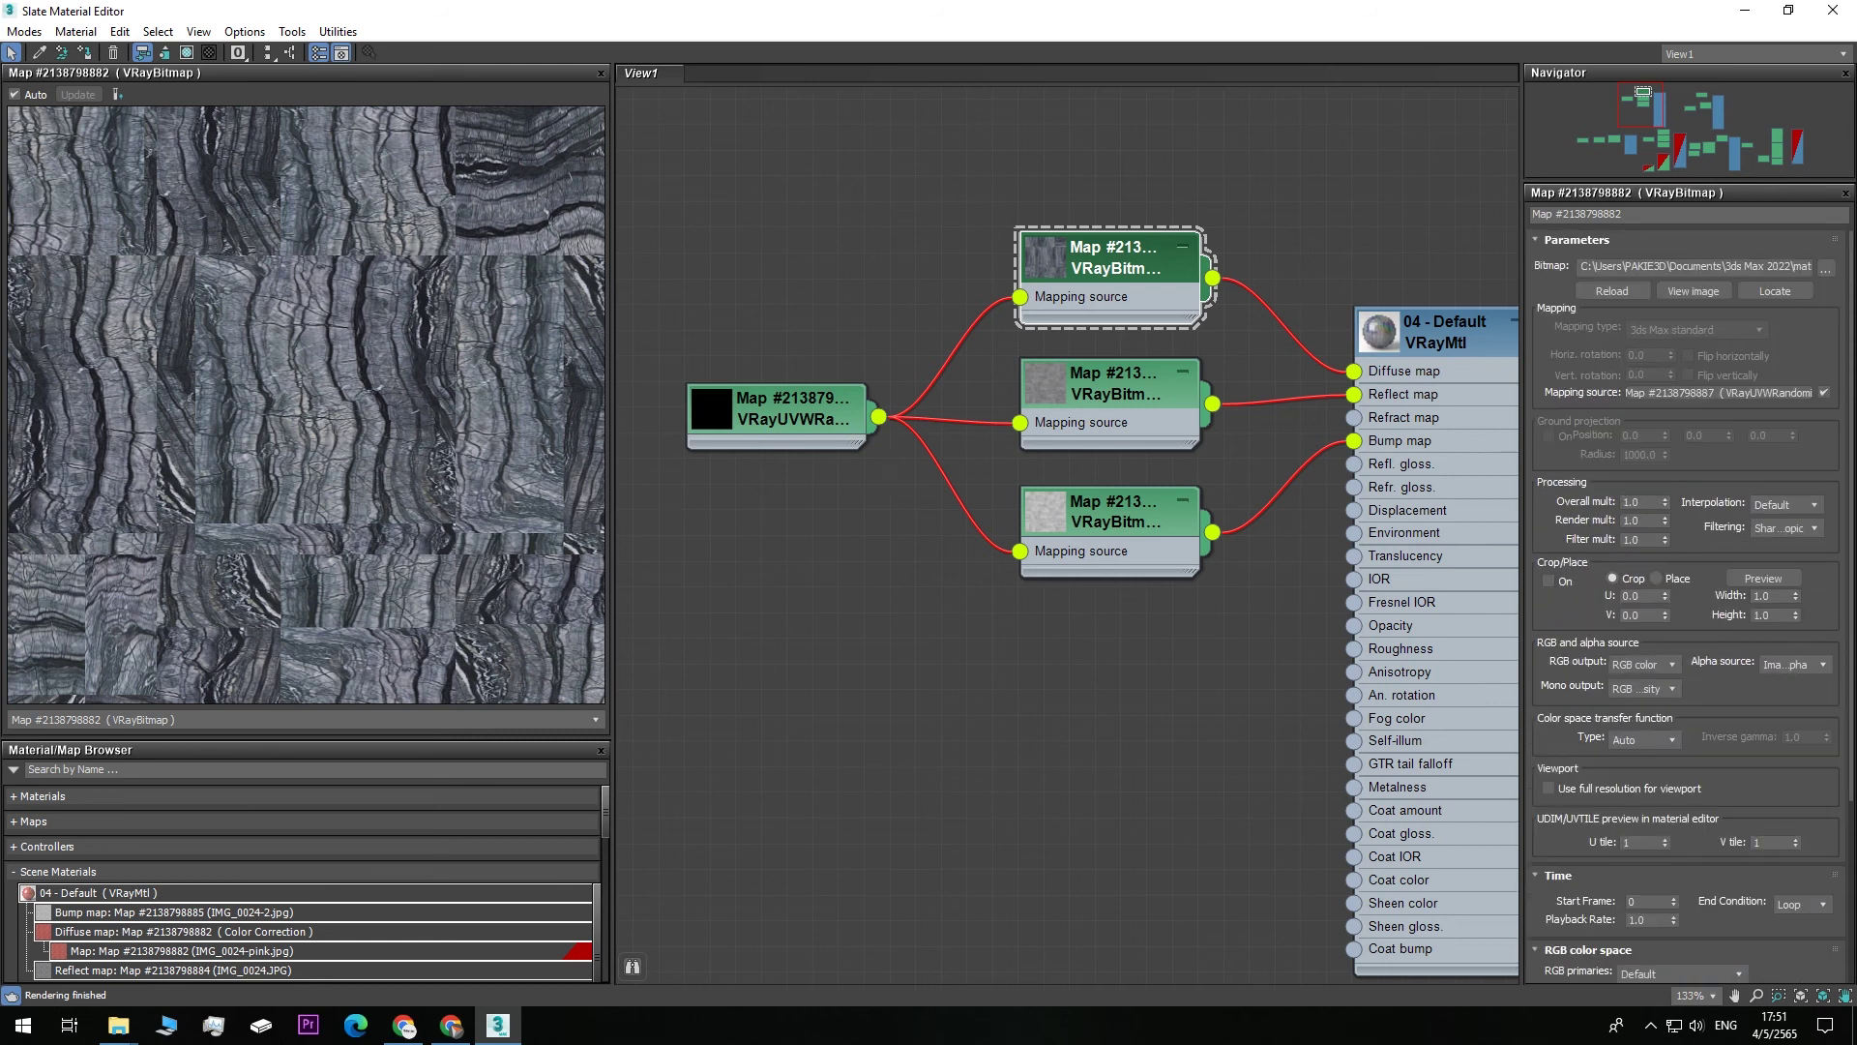
pyautogui.scroll(-4, 1815, 570)
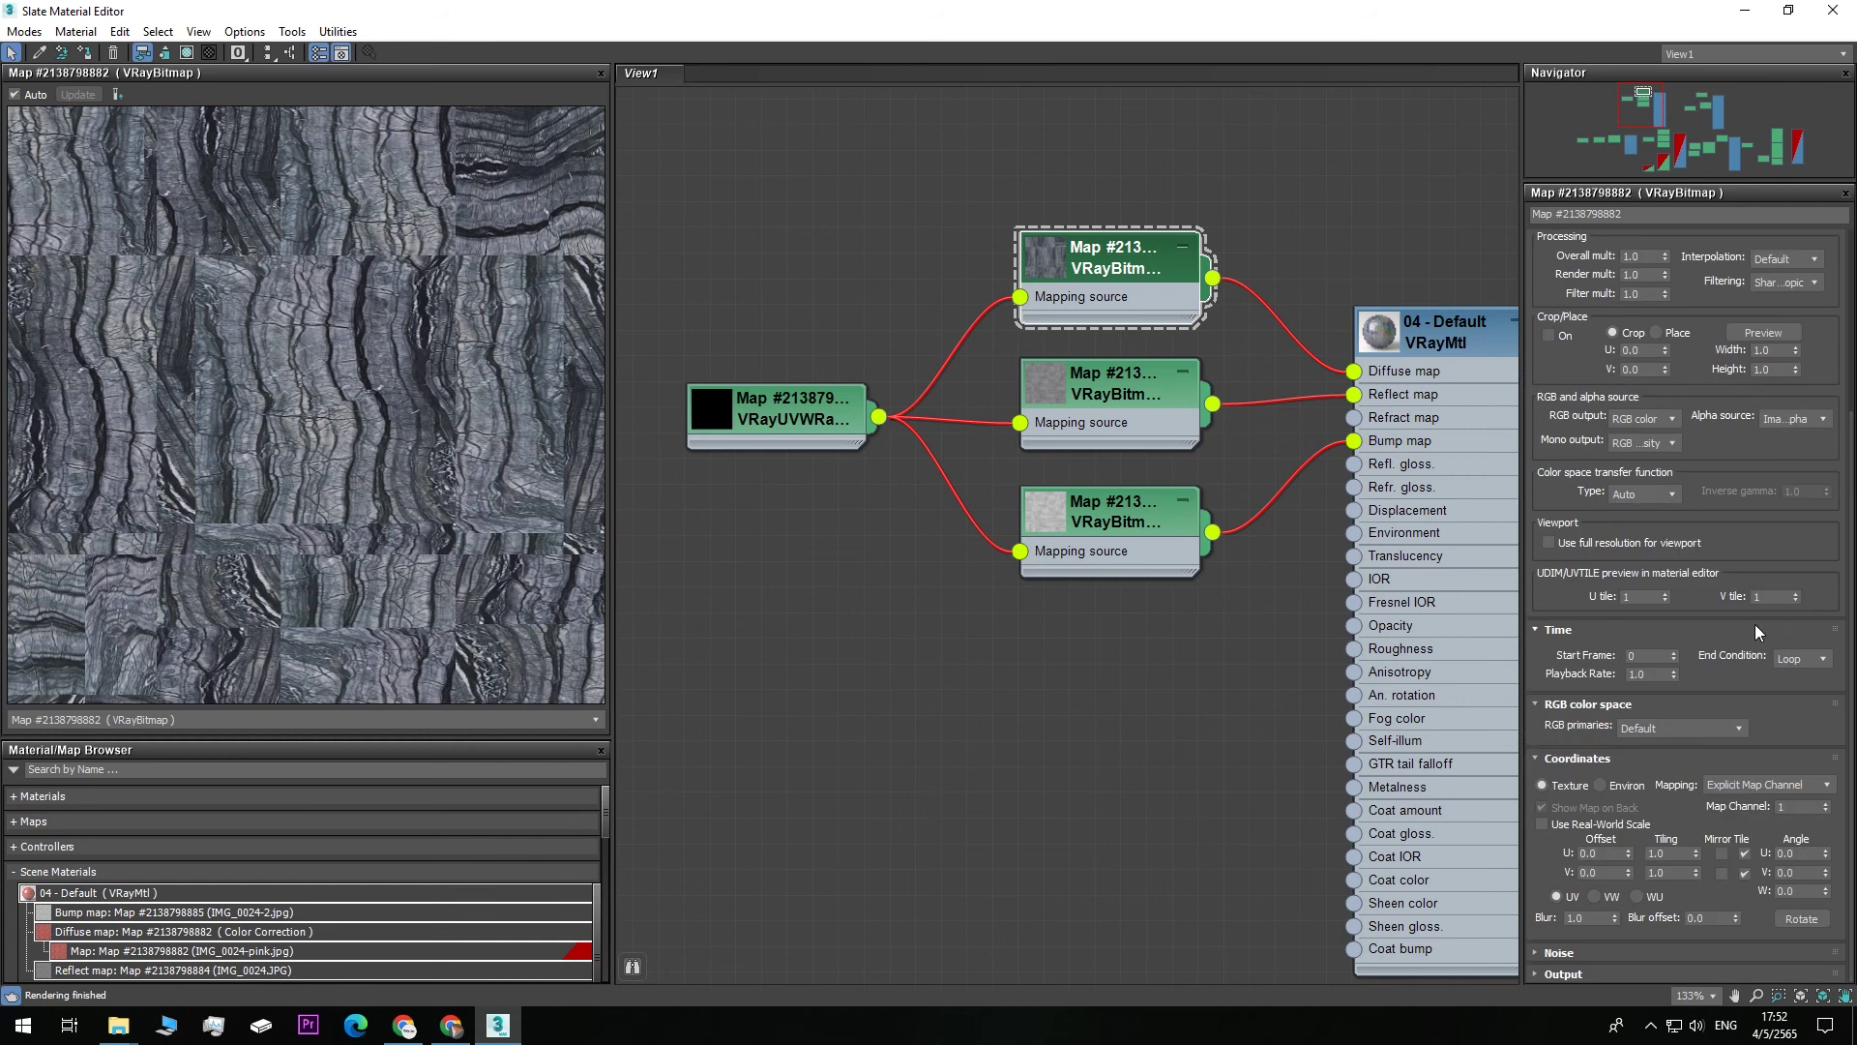
pyautogui.scroll(2, 1815, 570)
pyautogui.scroll(2, 1723, 378)
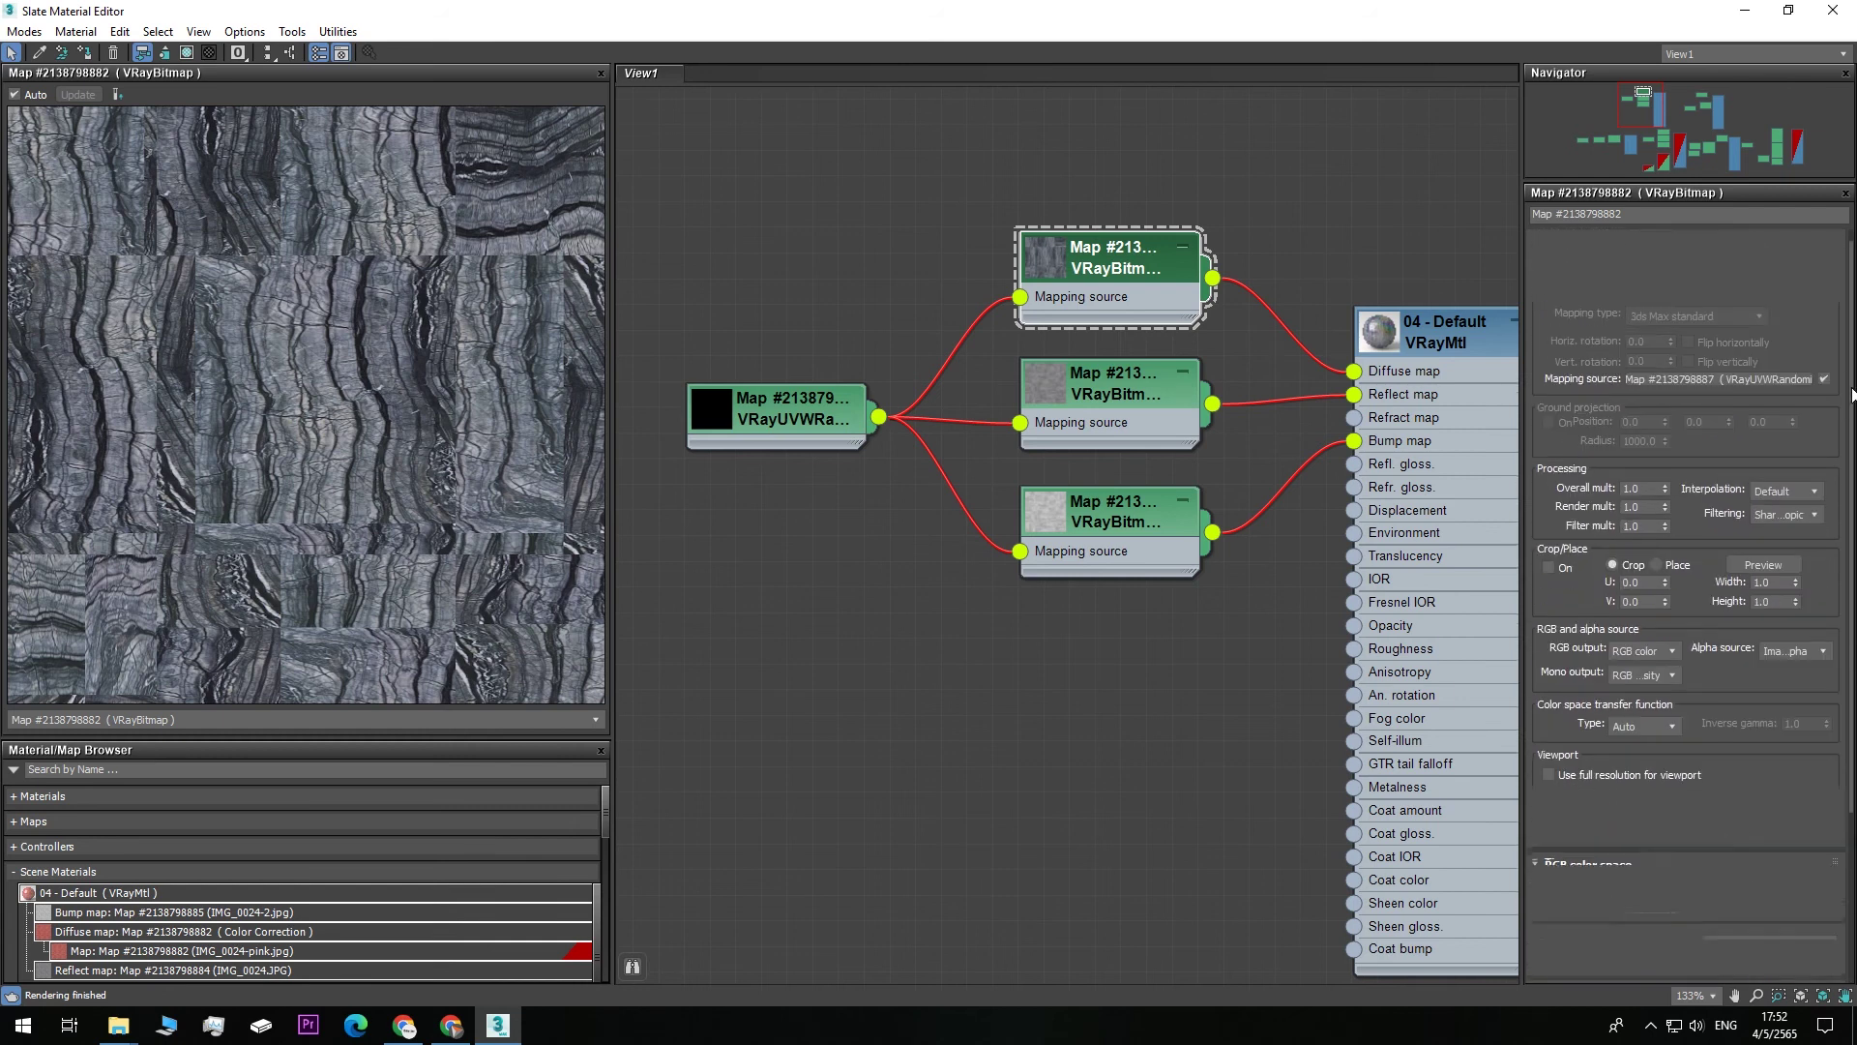
pyautogui.click(1716, 397)
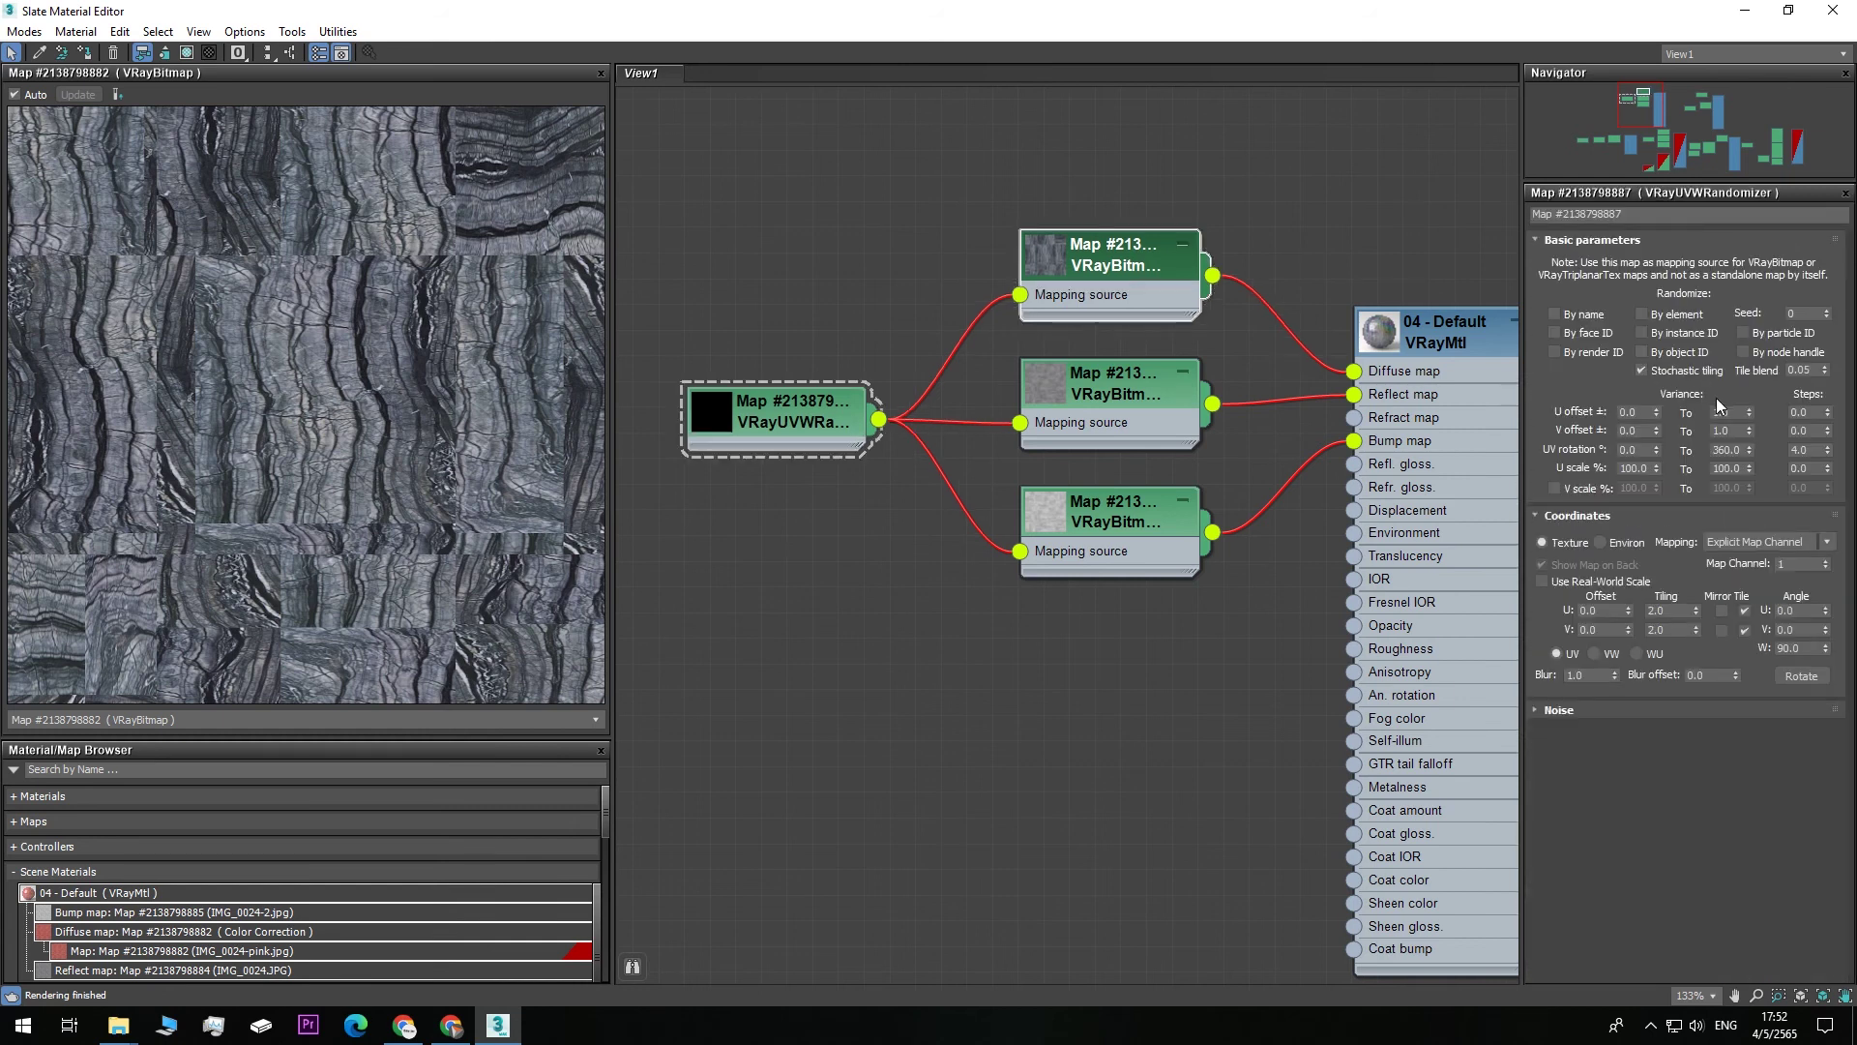
pyautogui.doubleClick(1681, 610)
pyautogui.write('4')
pyautogui.press('Tab')
pyautogui.write('4')
pyautogui.press('Return')
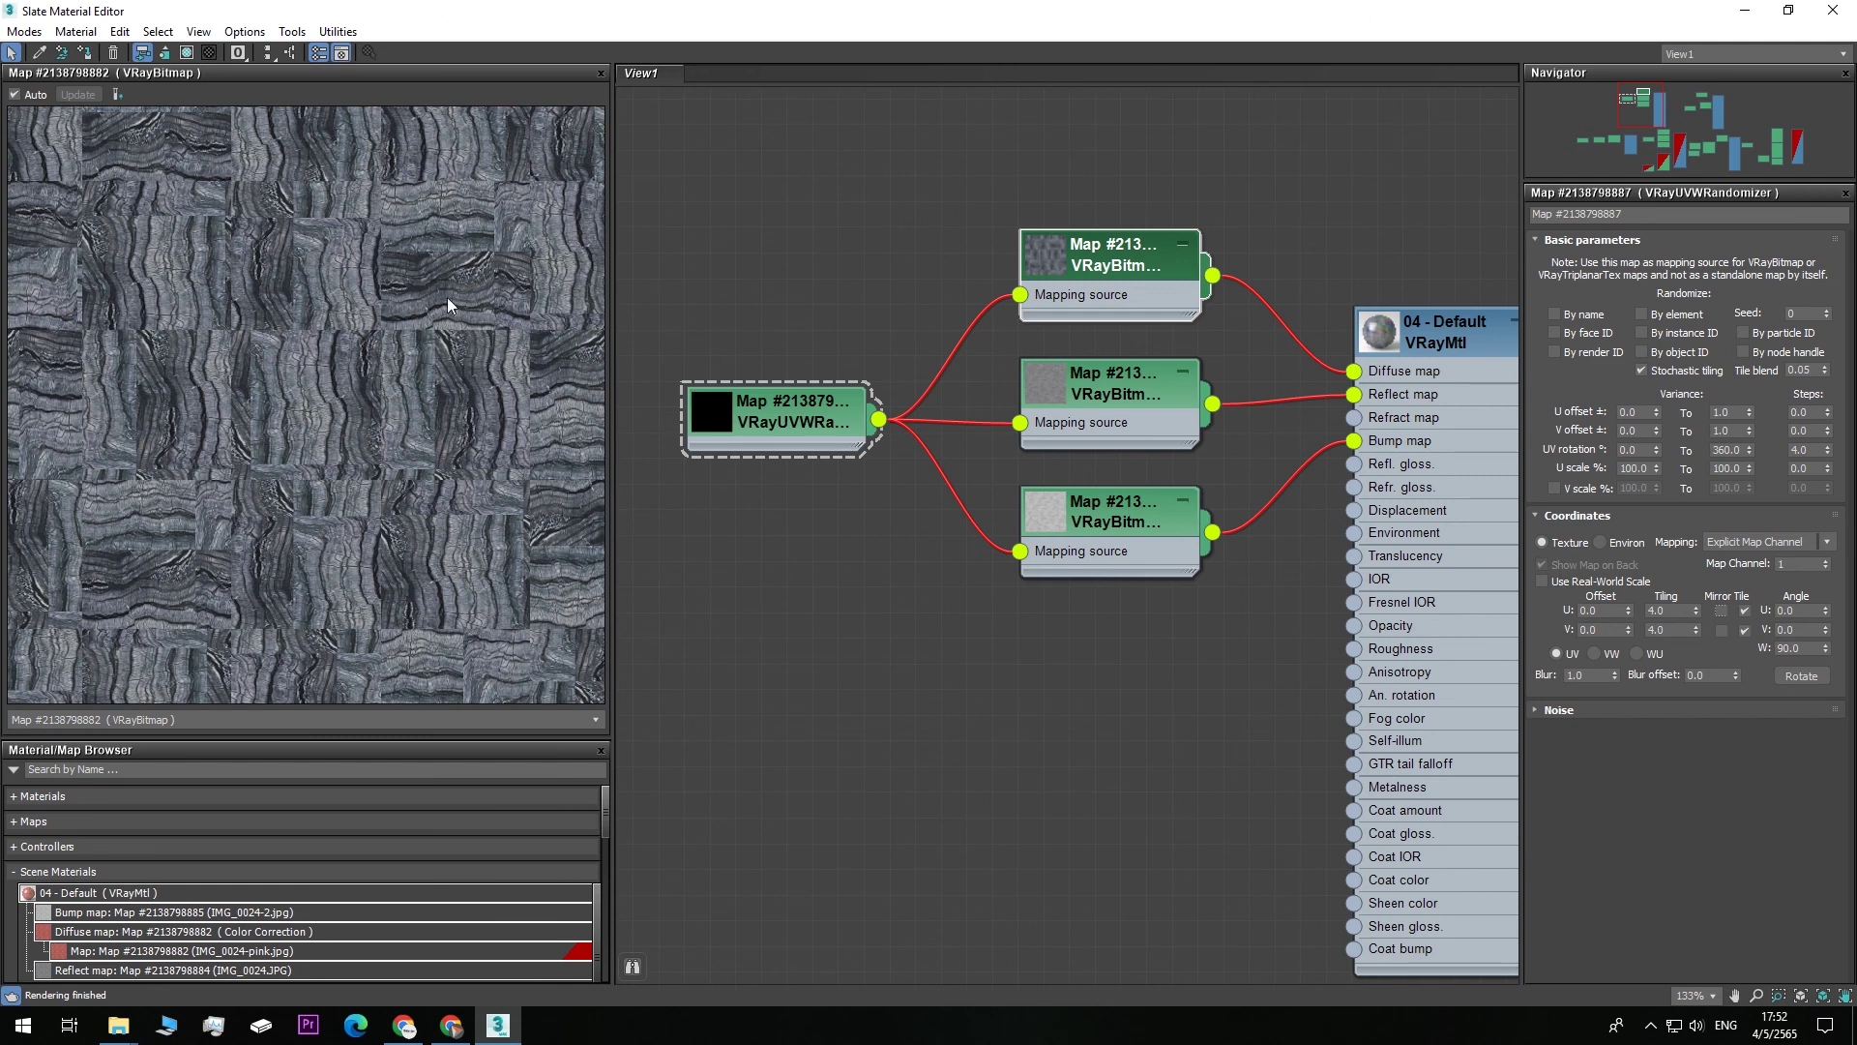
# - Set the randomizer's UV rotation steps to 8
pyautogui.doubleClick(1801, 450)
pyautogui.write('8')
pyautogui.press('Return')
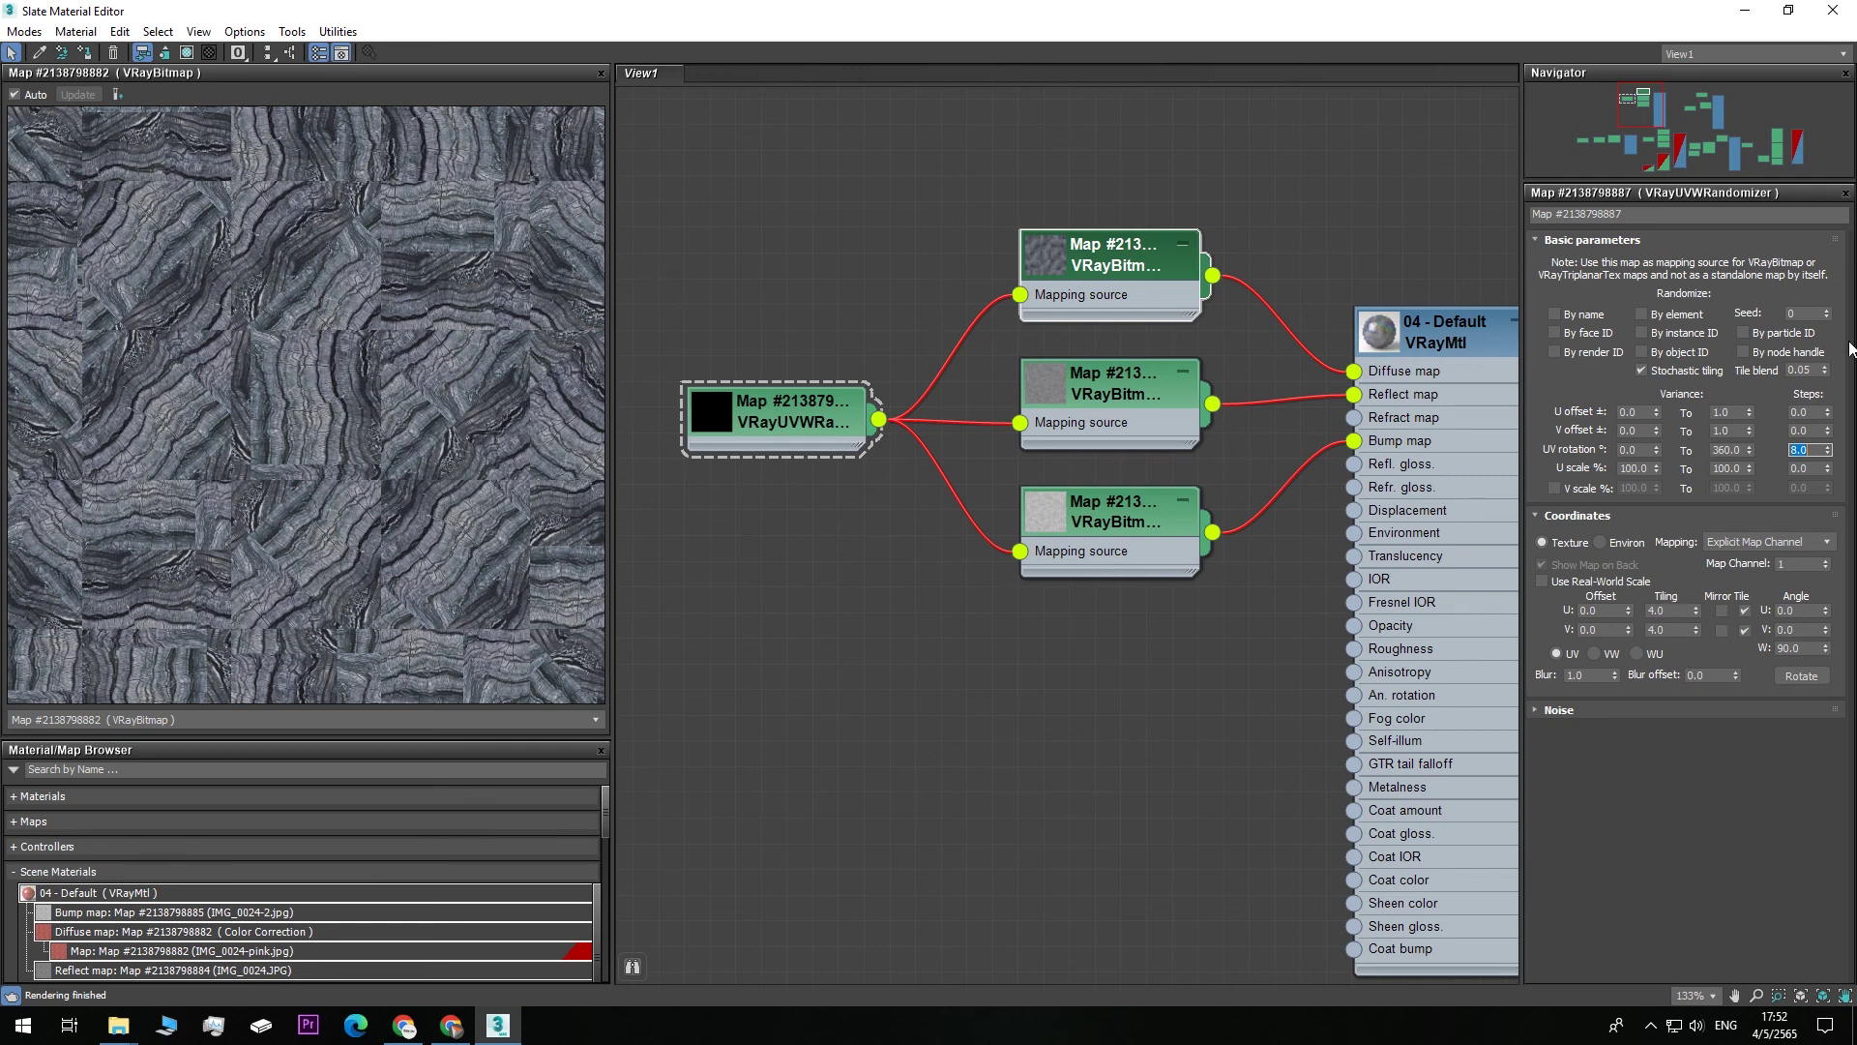
# - Set the randomizer's minimum U scale variance to 50% and its U scale steps to 8
pyautogui.press('Tab')
pyautogui.click(1643, 469)
pyautogui.write('50')
pyautogui.press('Return')
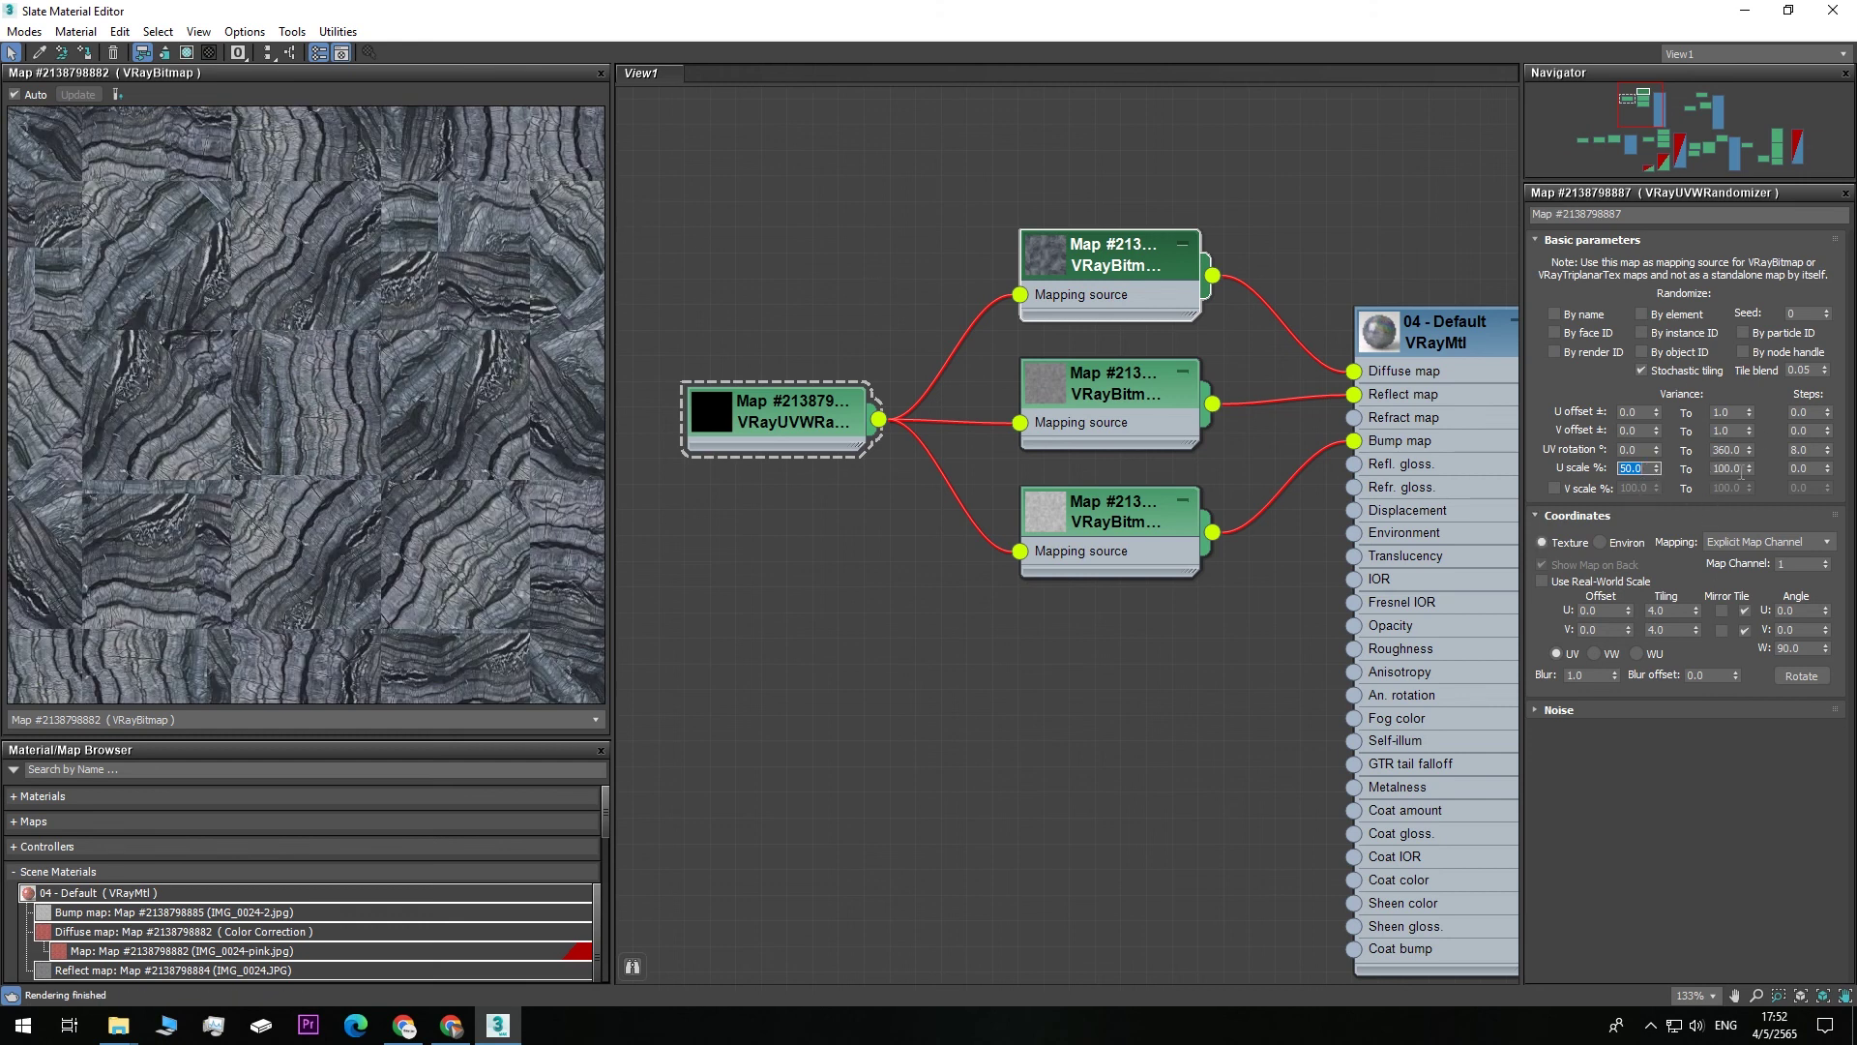
pyautogui.click(1809, 469)
pyautogui.write('8')
pyautogui.press('Return')
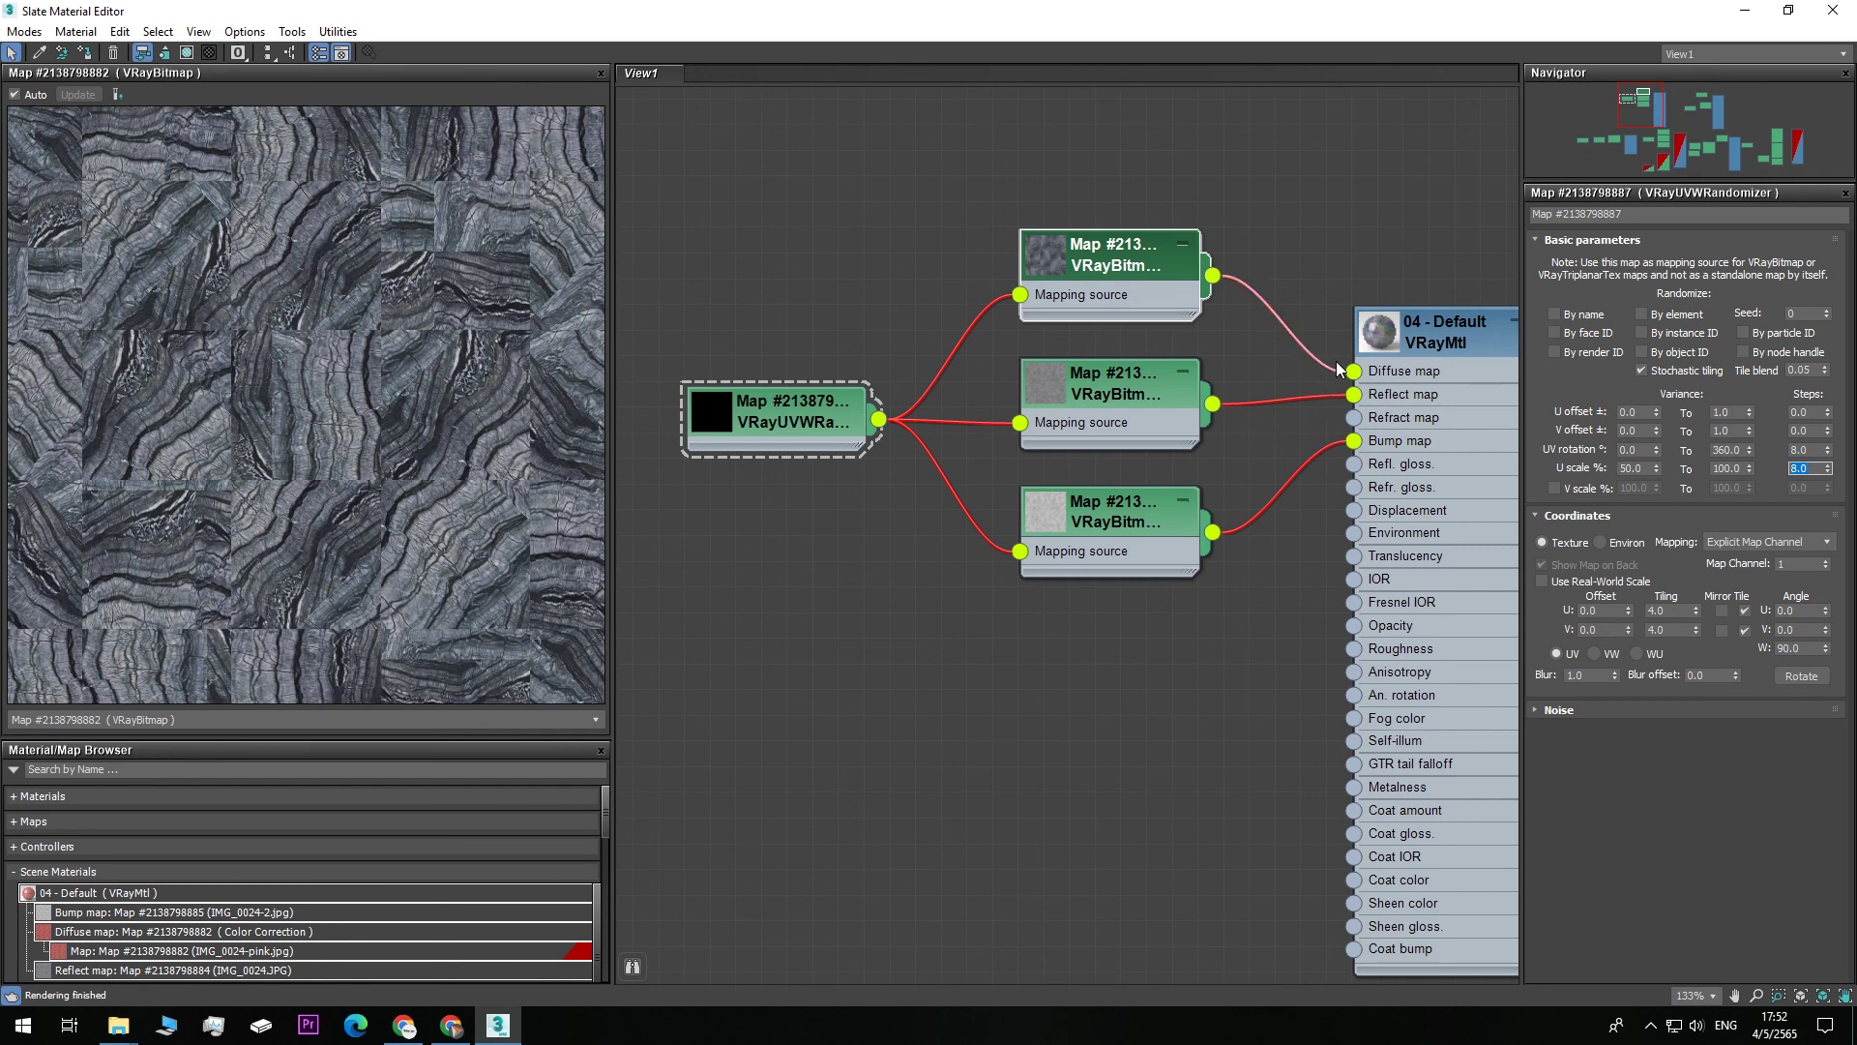
# - Lower the randomizer's minimum U scale variance to 10%
pyautogui.click(1632, 468)
pyautogui.write('10')
pyautogui.press('Return')
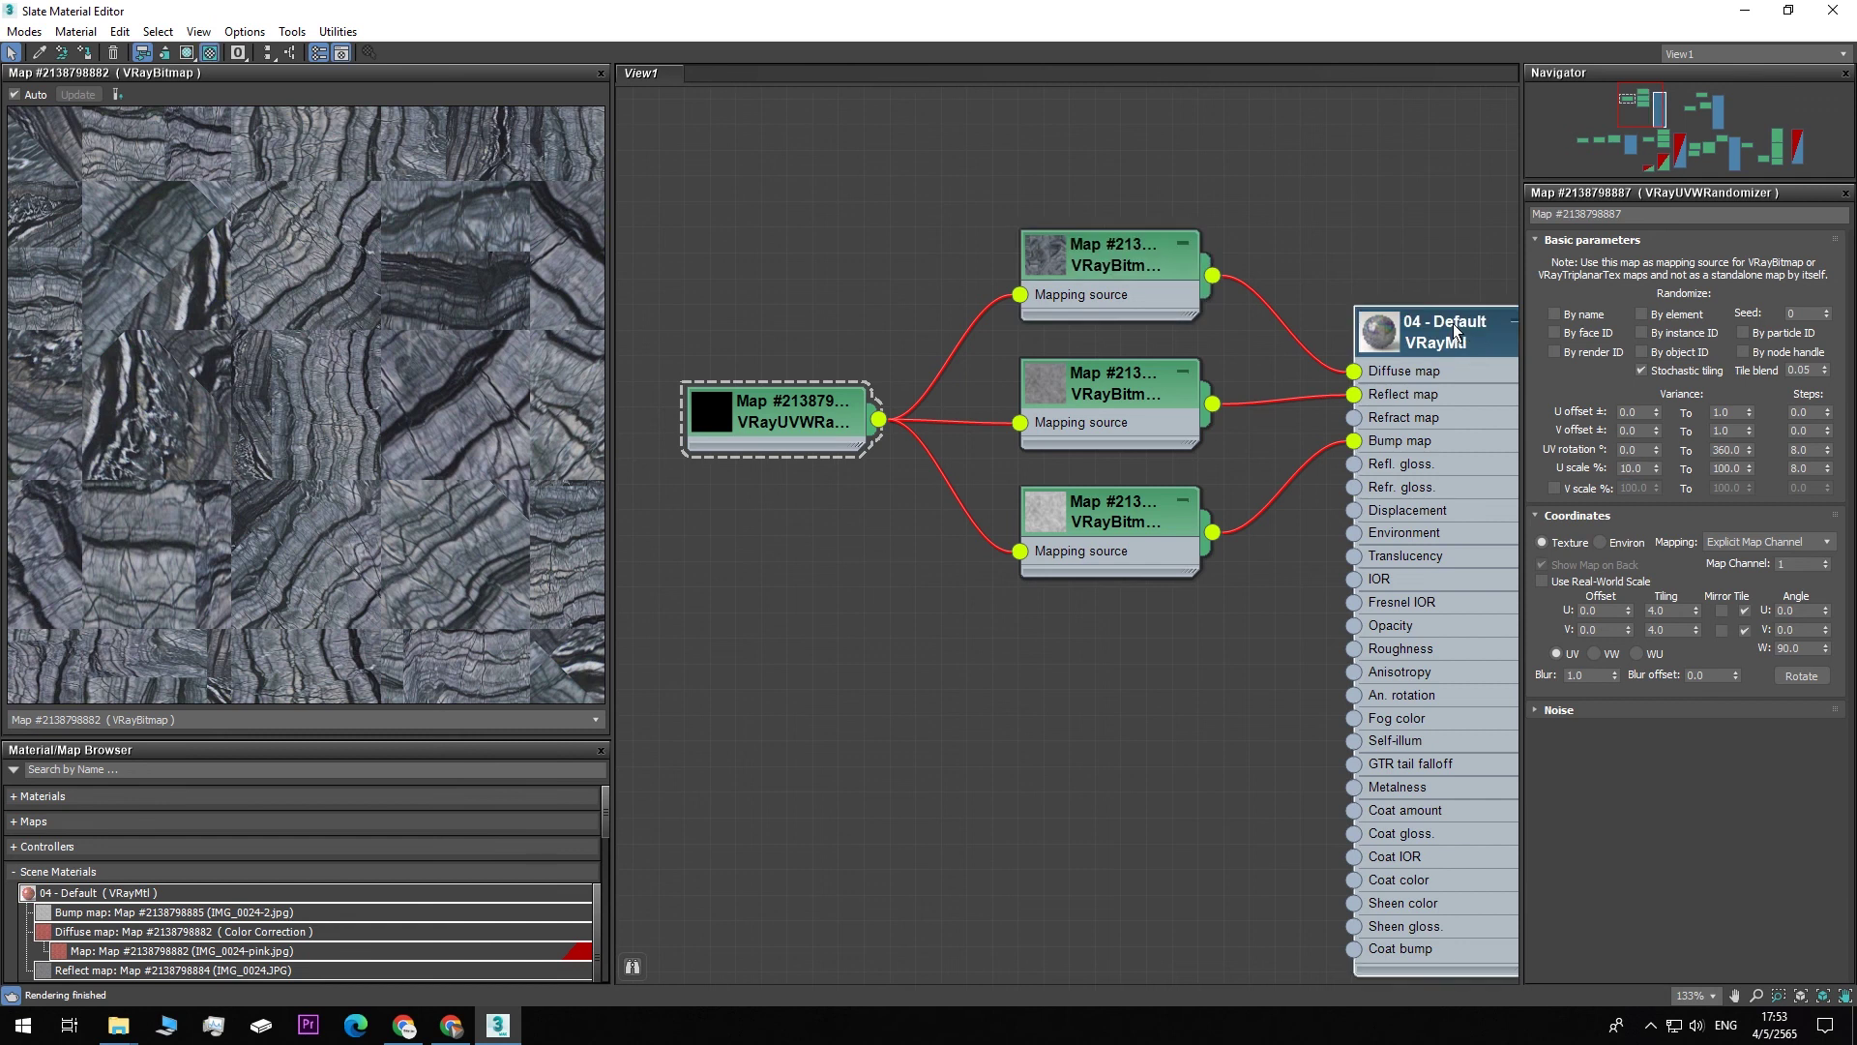
# - Replace the diffuse VRayBitmap's image with the grey Asphalt road texture next to Asphalt road texture-green in the Concrete folder
pyautogui.moveTo(1460, 332); pyautogui.dragTo(1379, 285, button='middle')
pyautogui.doubleClick(1030, 207)
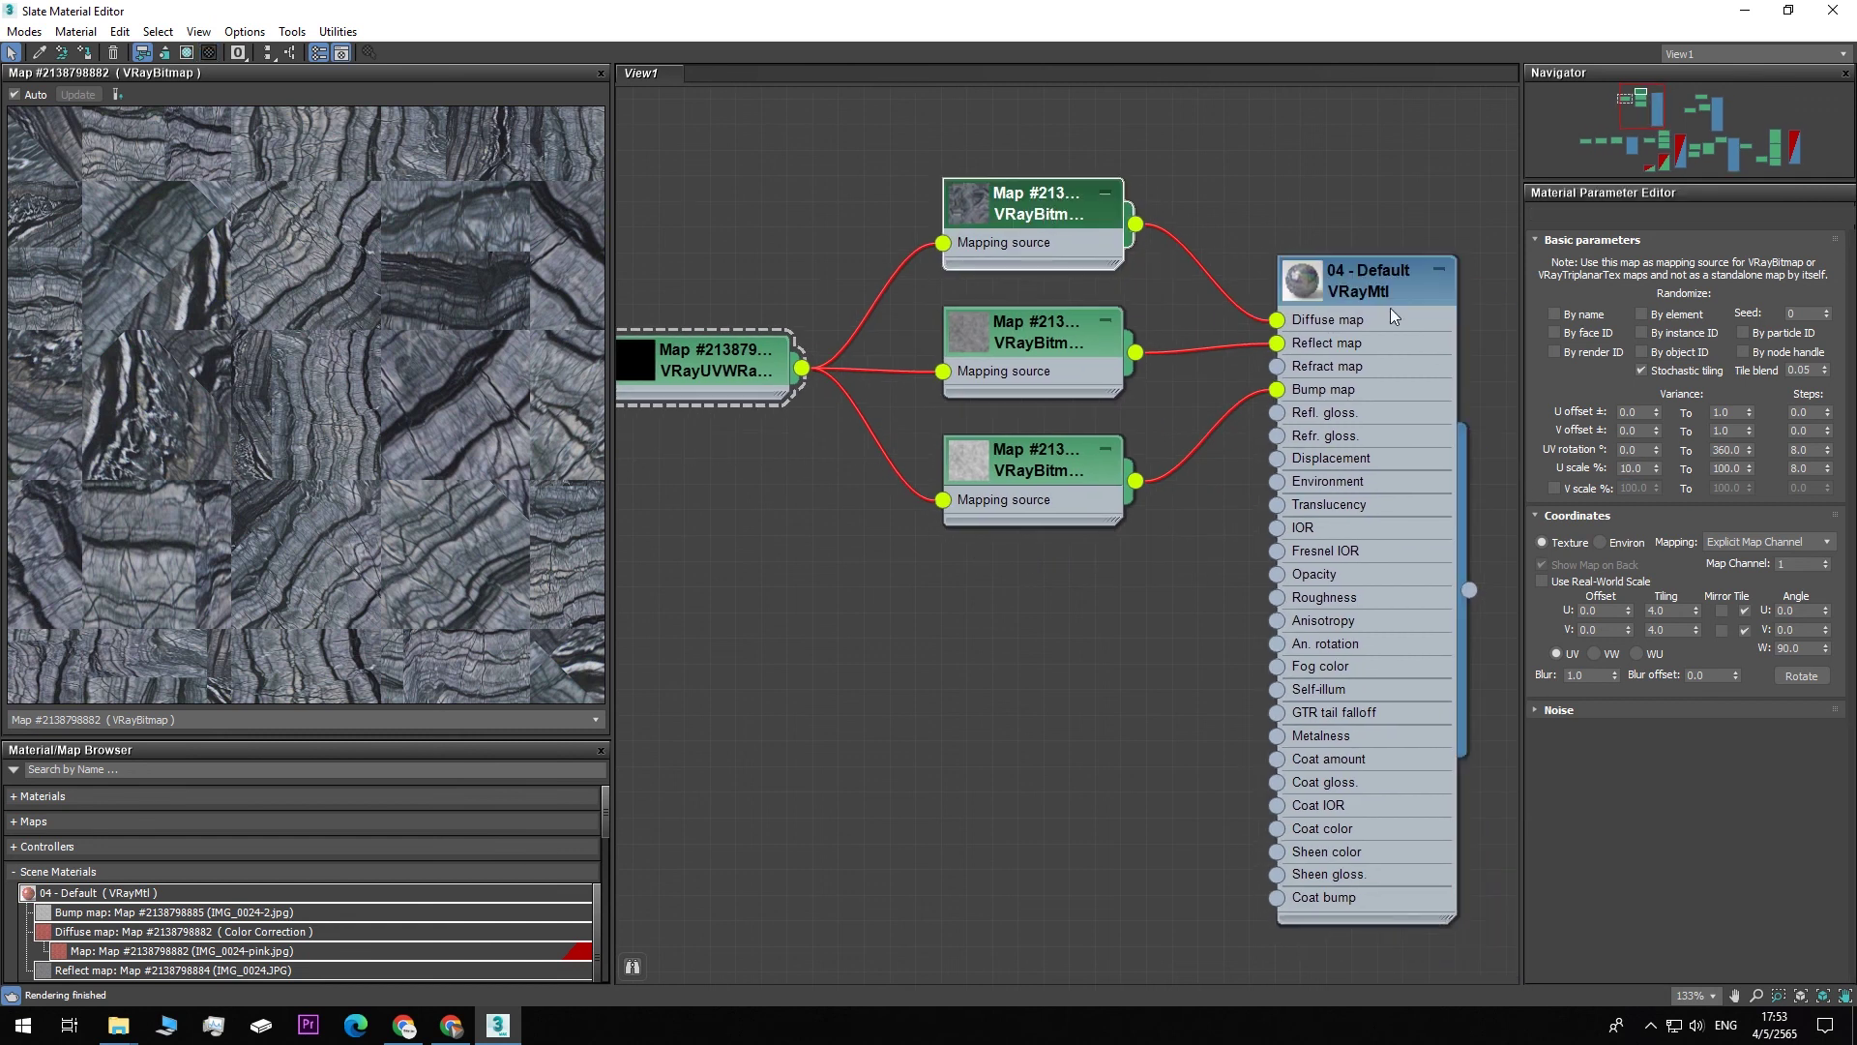
pyautogui.click(1827, 268)
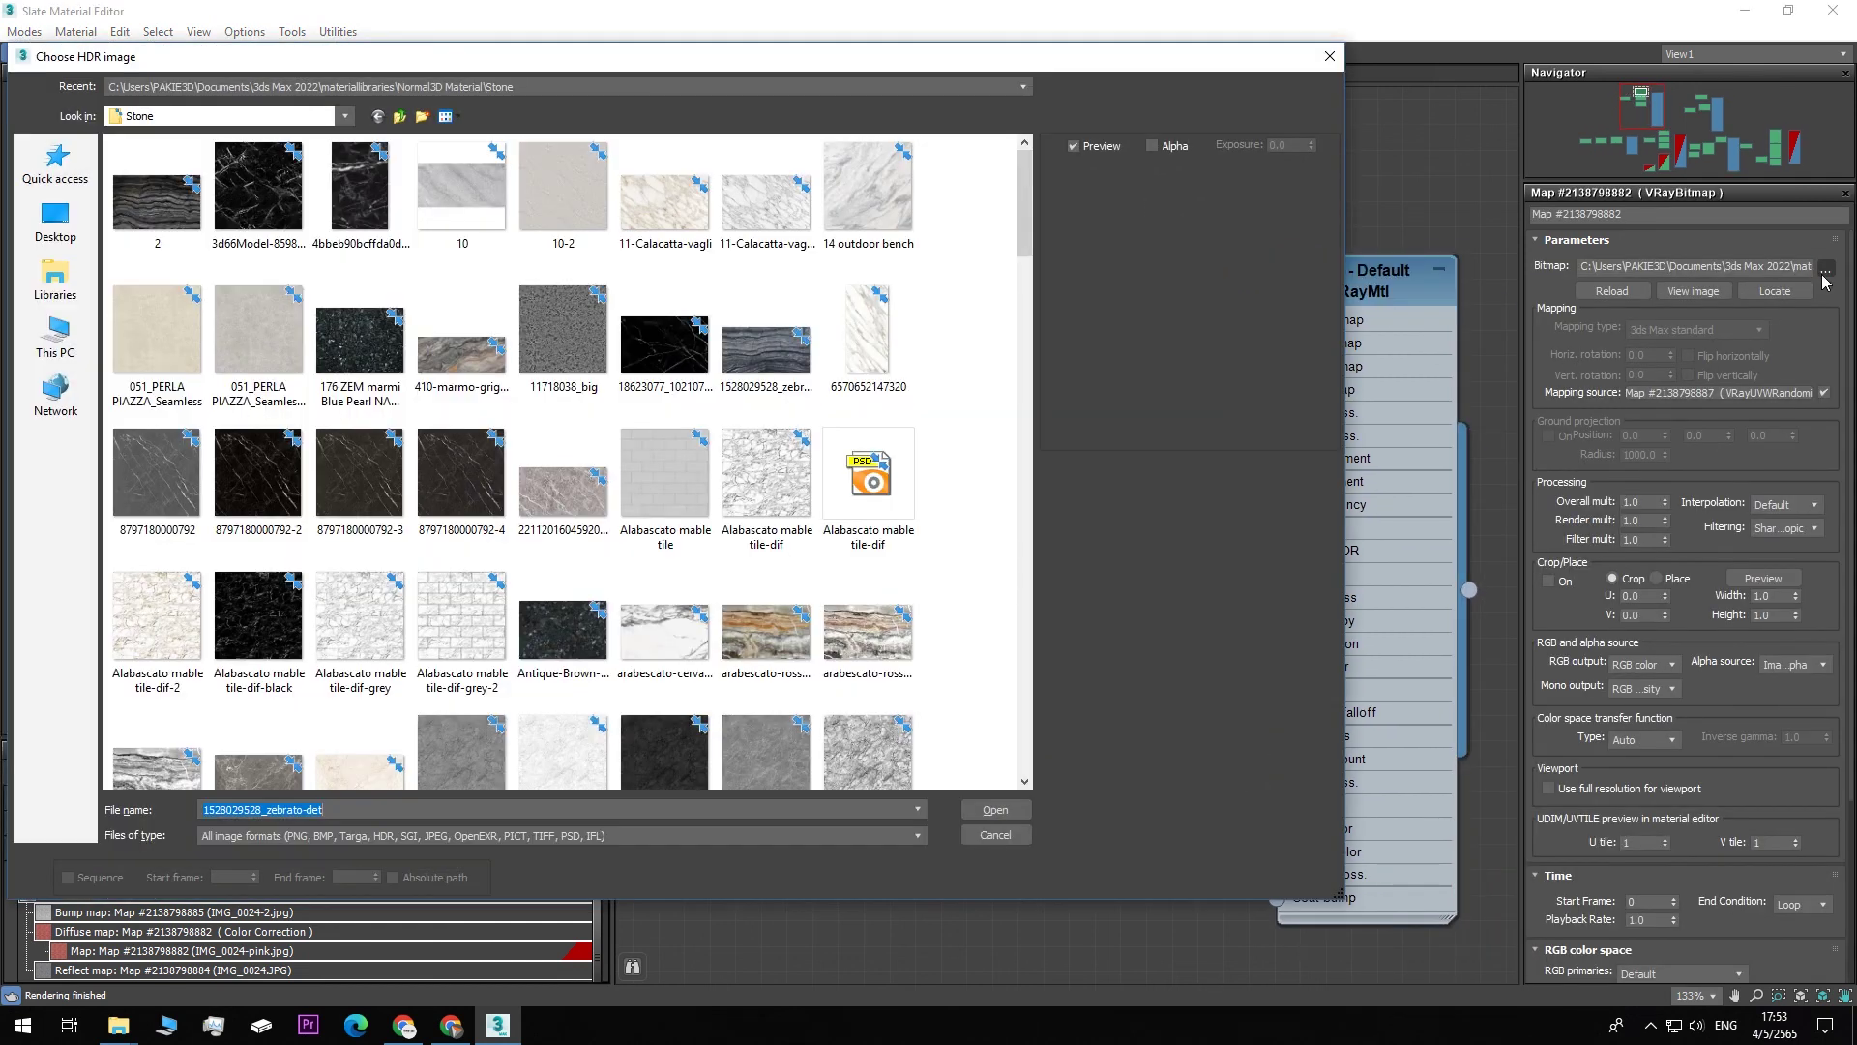
pyautogui.click(401, 117)
pyautogui.doubleClick(155, 166)
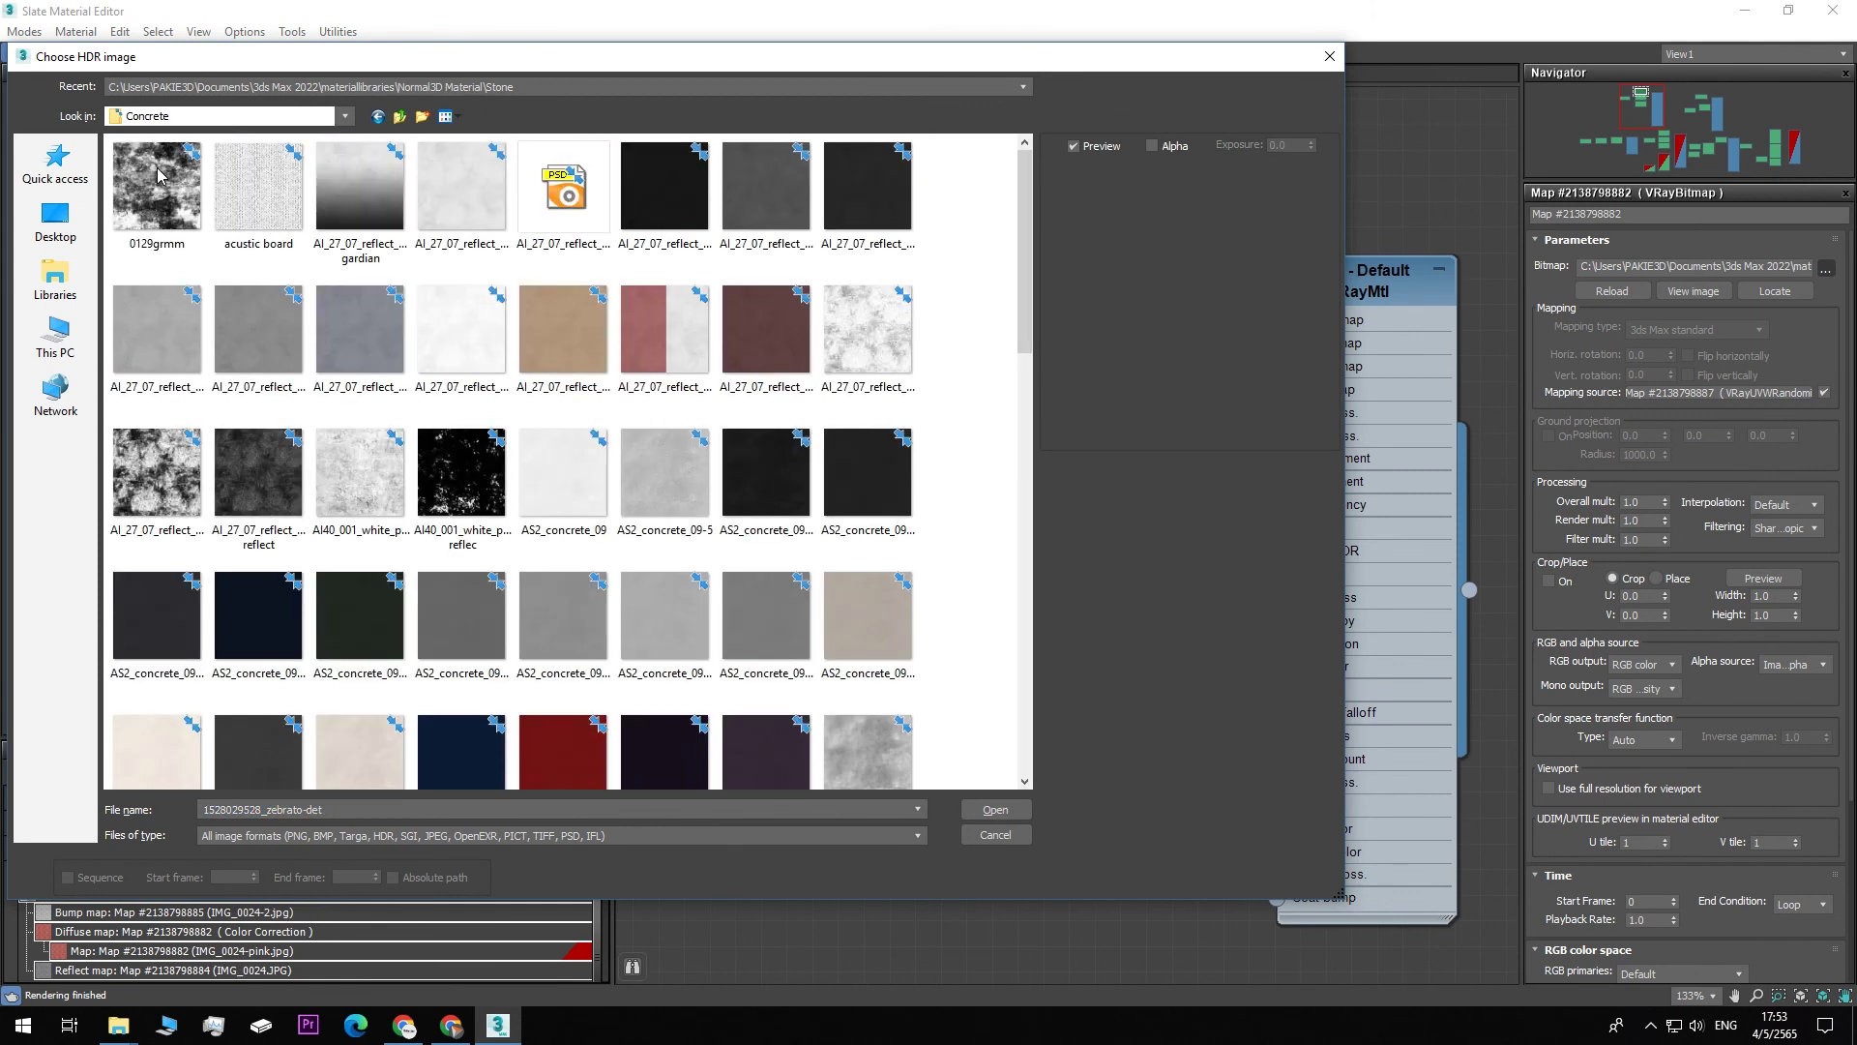
pyautogui.scroll(-3, 592, 329)
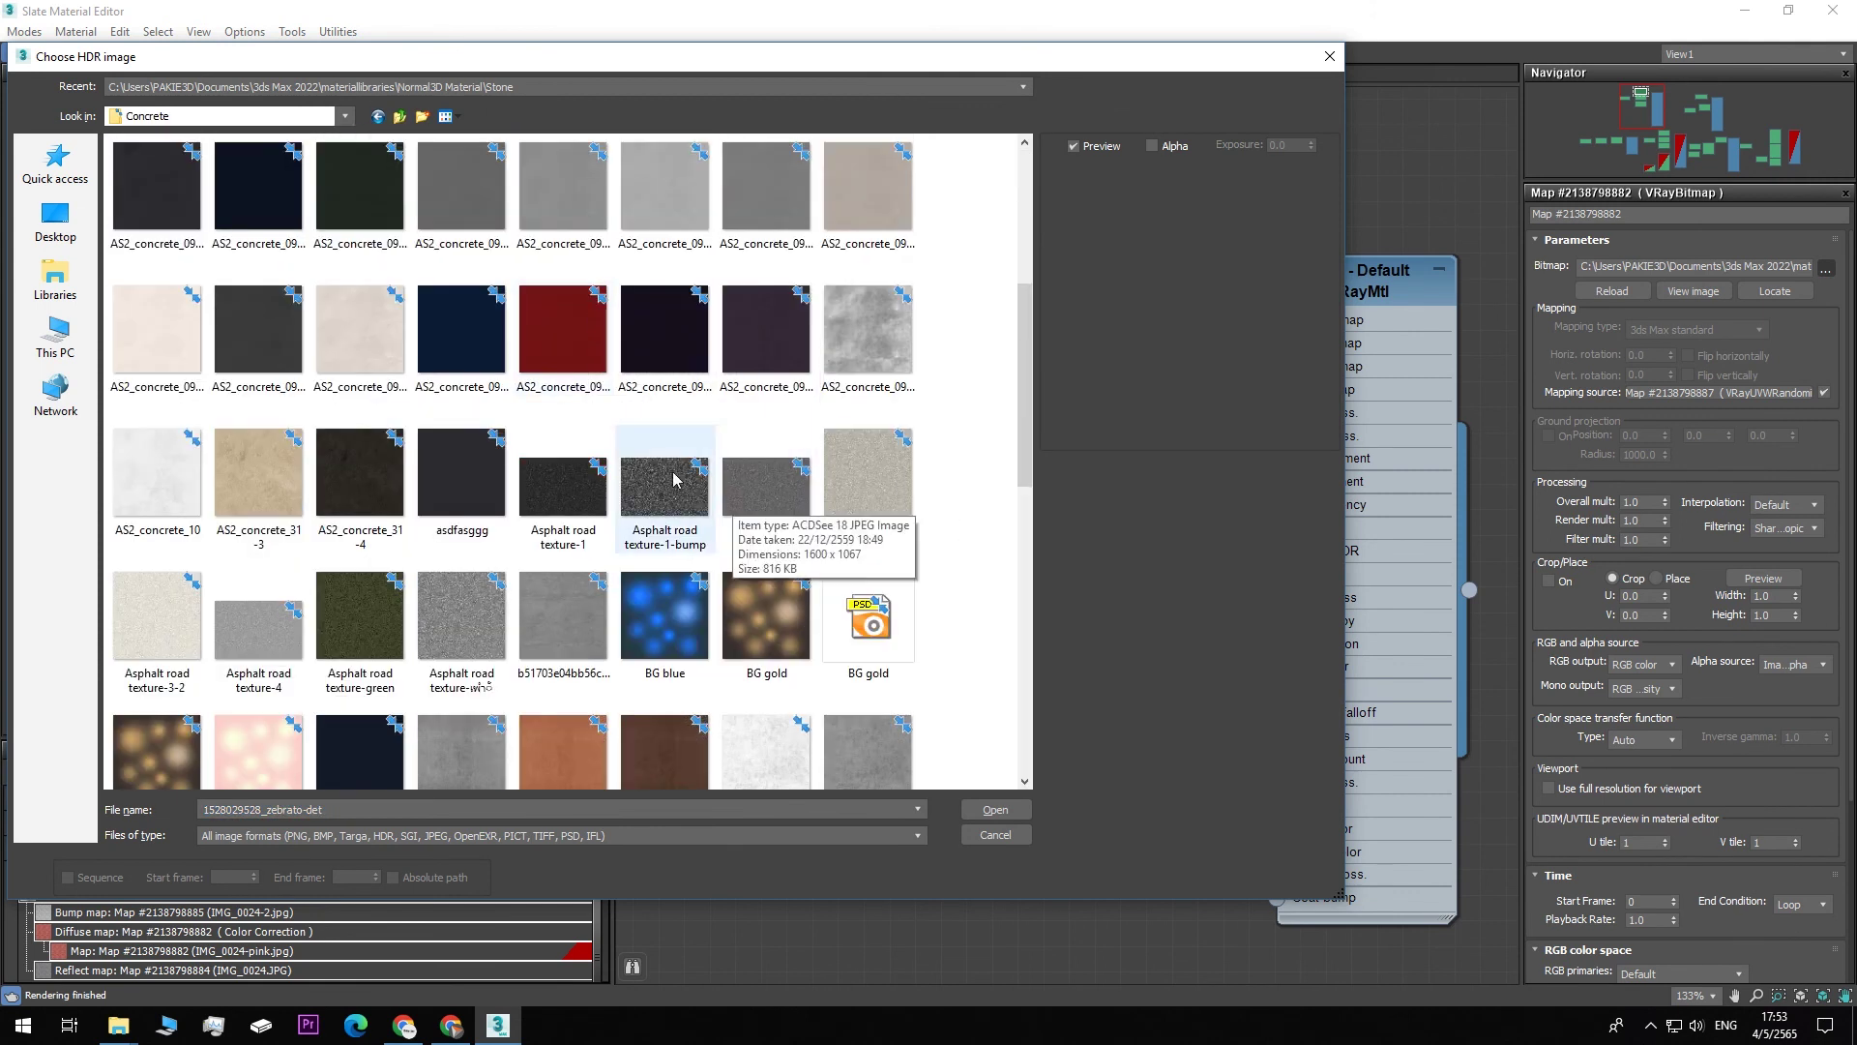
pyautogui.click(486, 653)
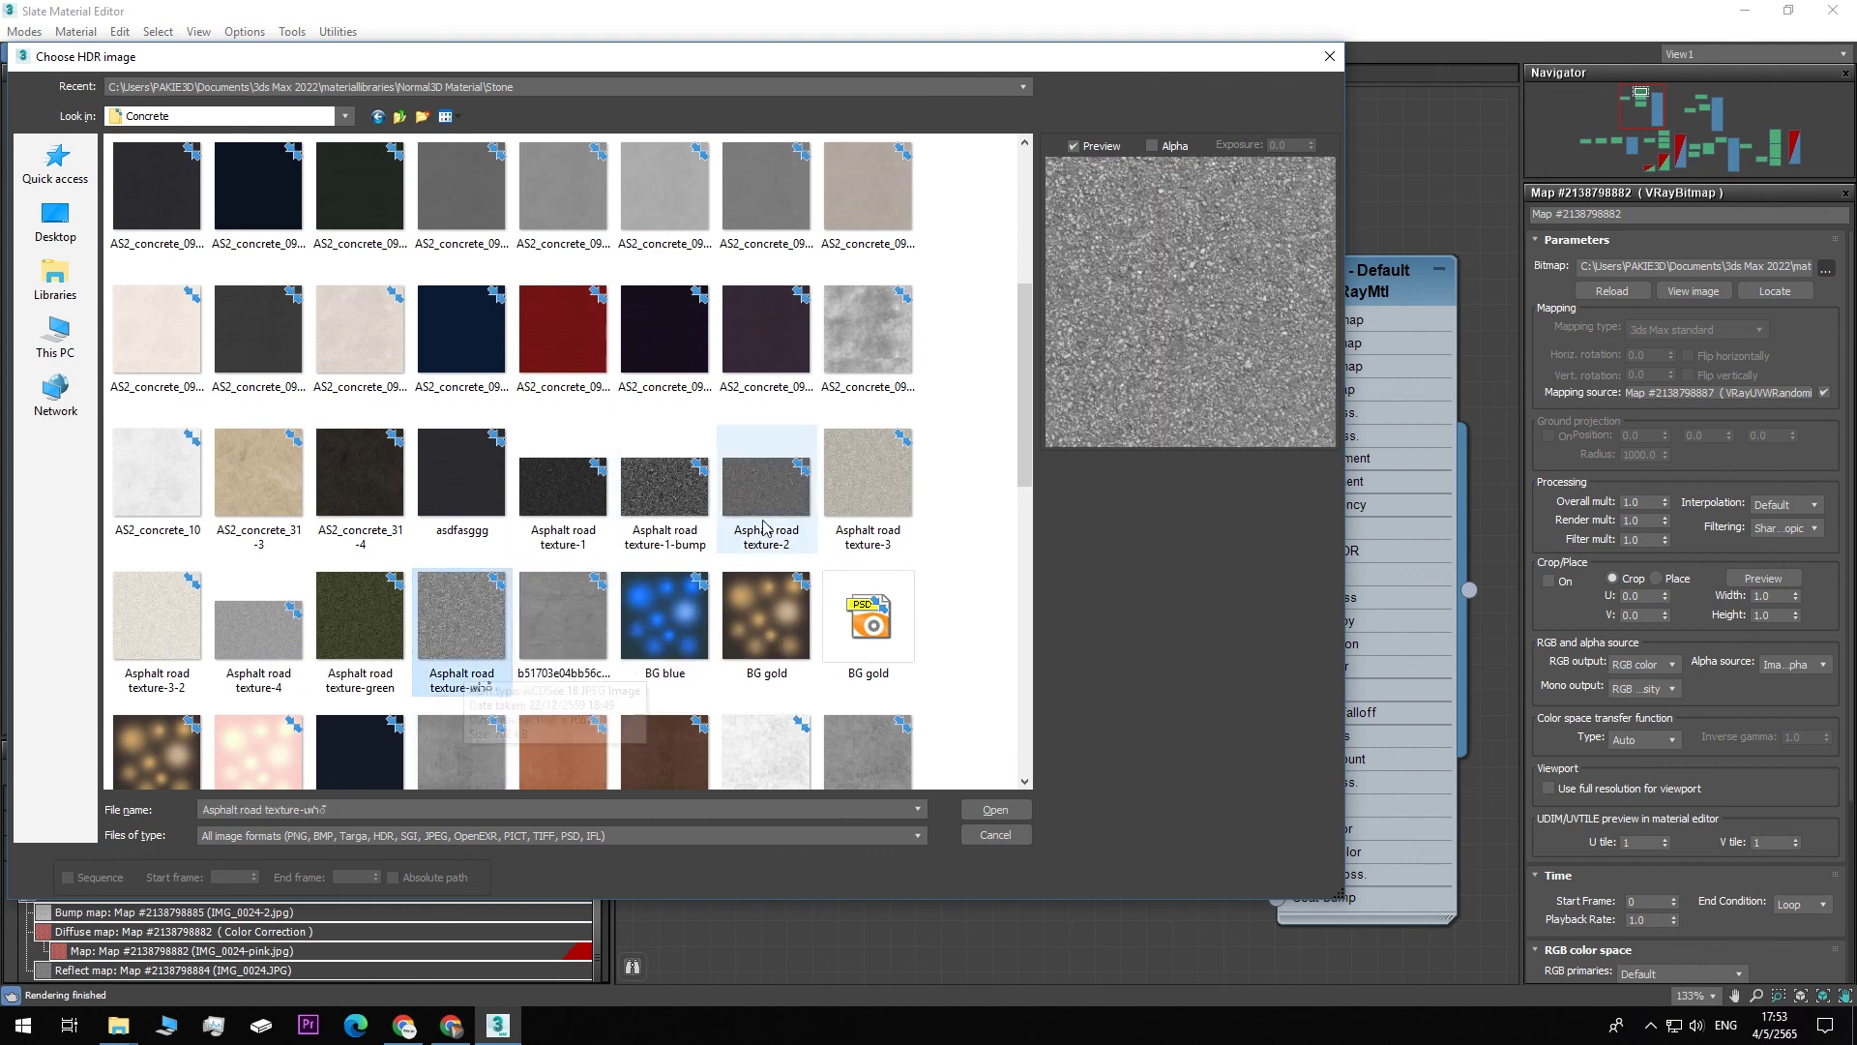
pyautogui.click(682, 493)
pyautogui.click(486, 638)
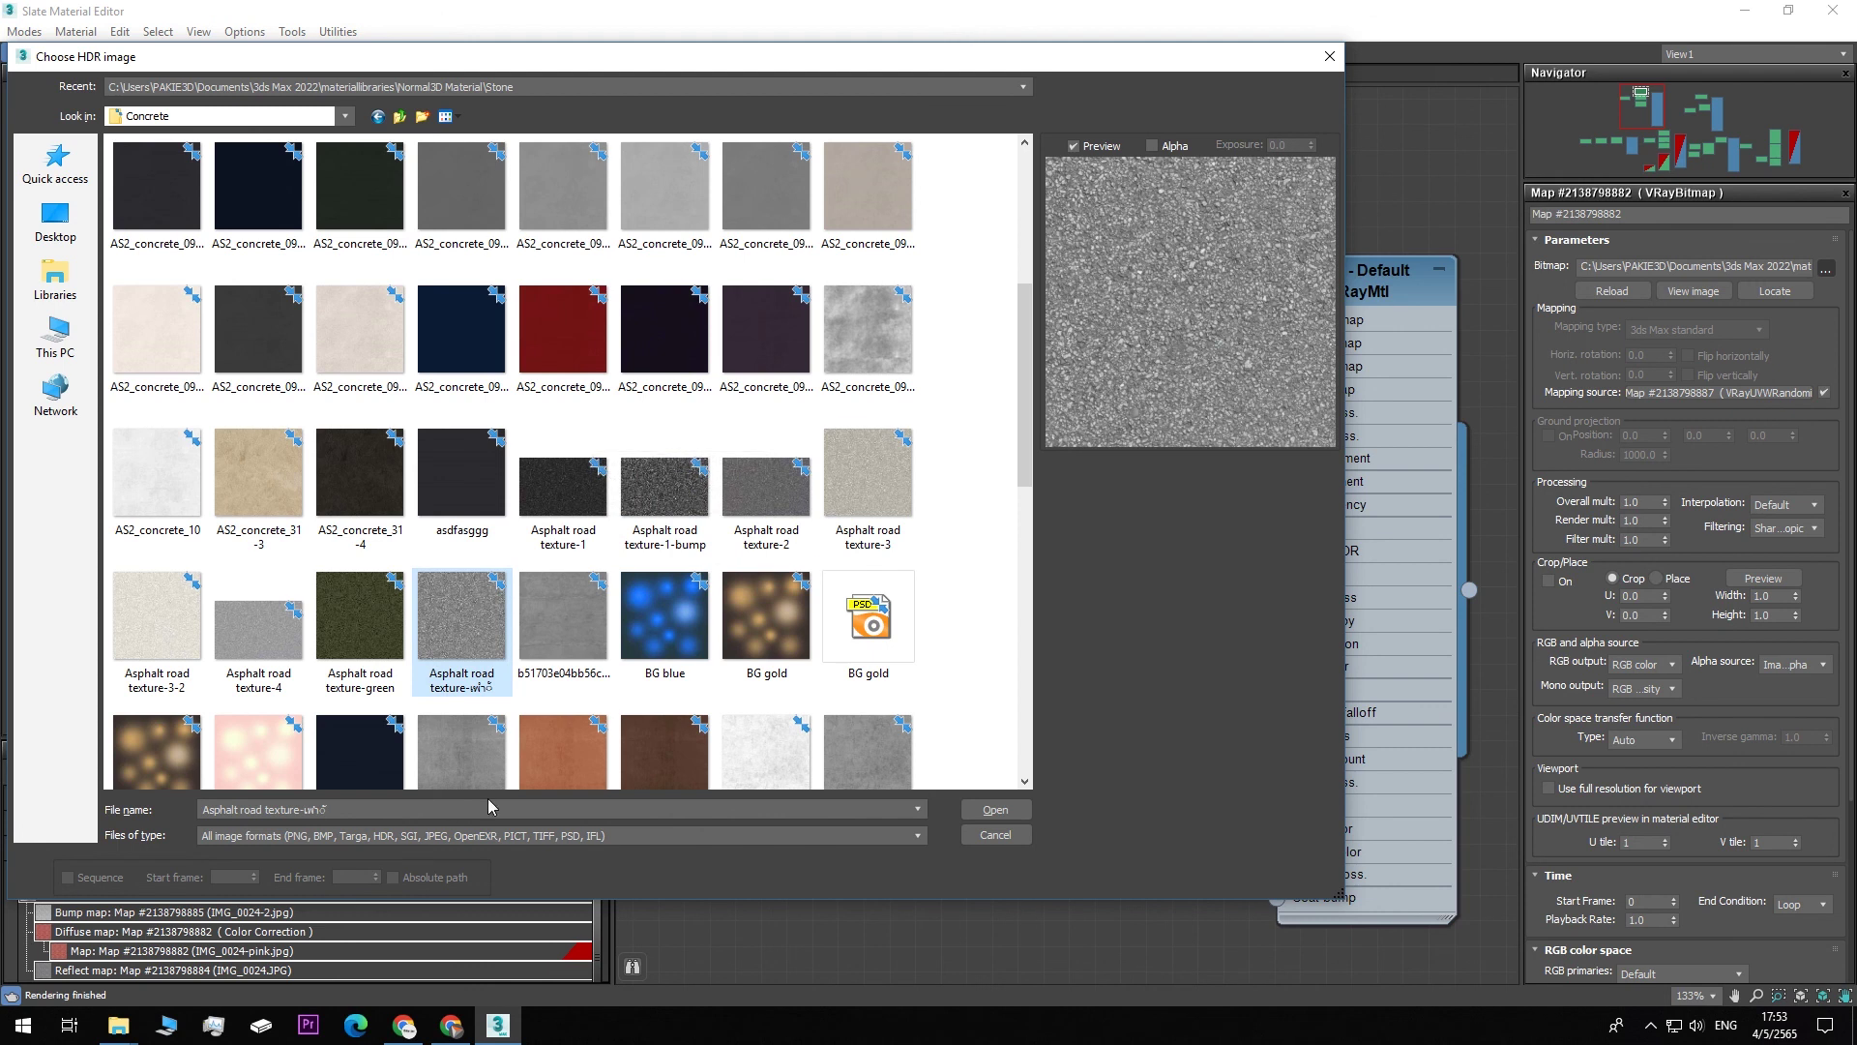
pyautogui.doubleClick(466, 615)
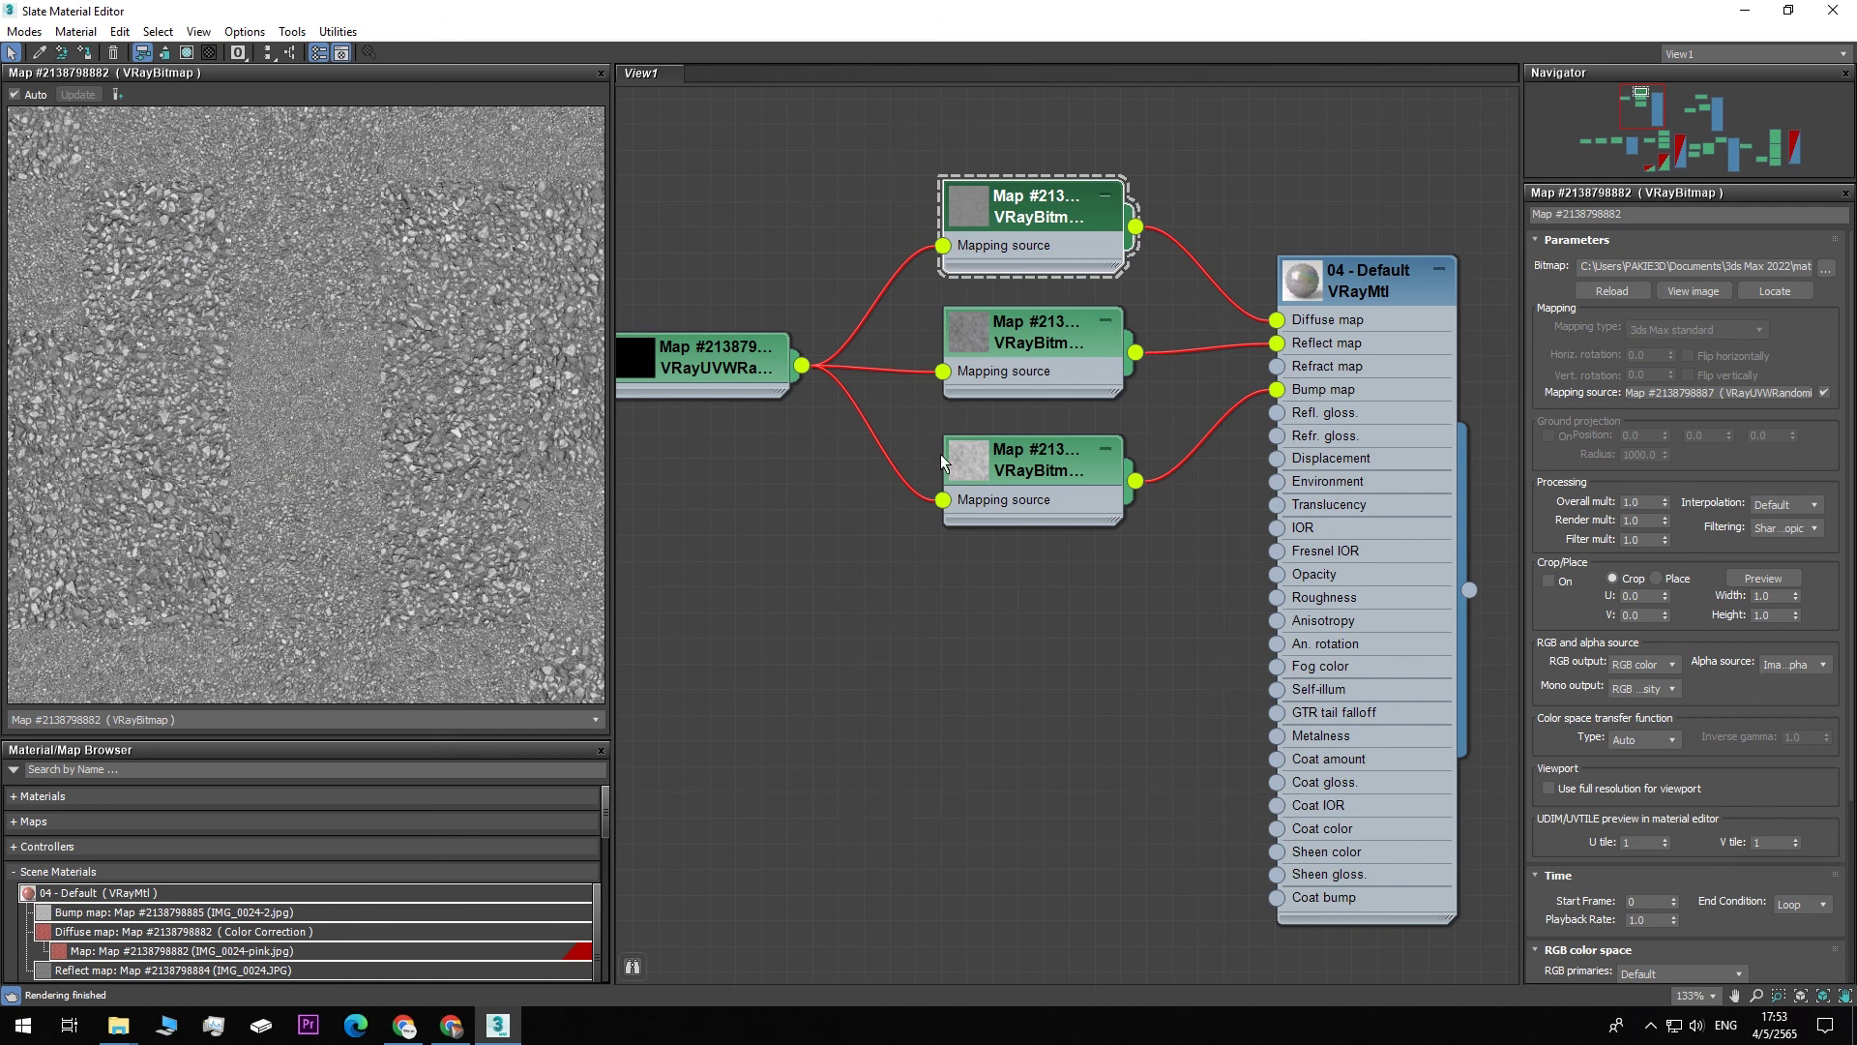
# - Open the diffuse map's shared randomizer and set its minimum U scale variance to 50%
pyautogui.click(1715, 393)
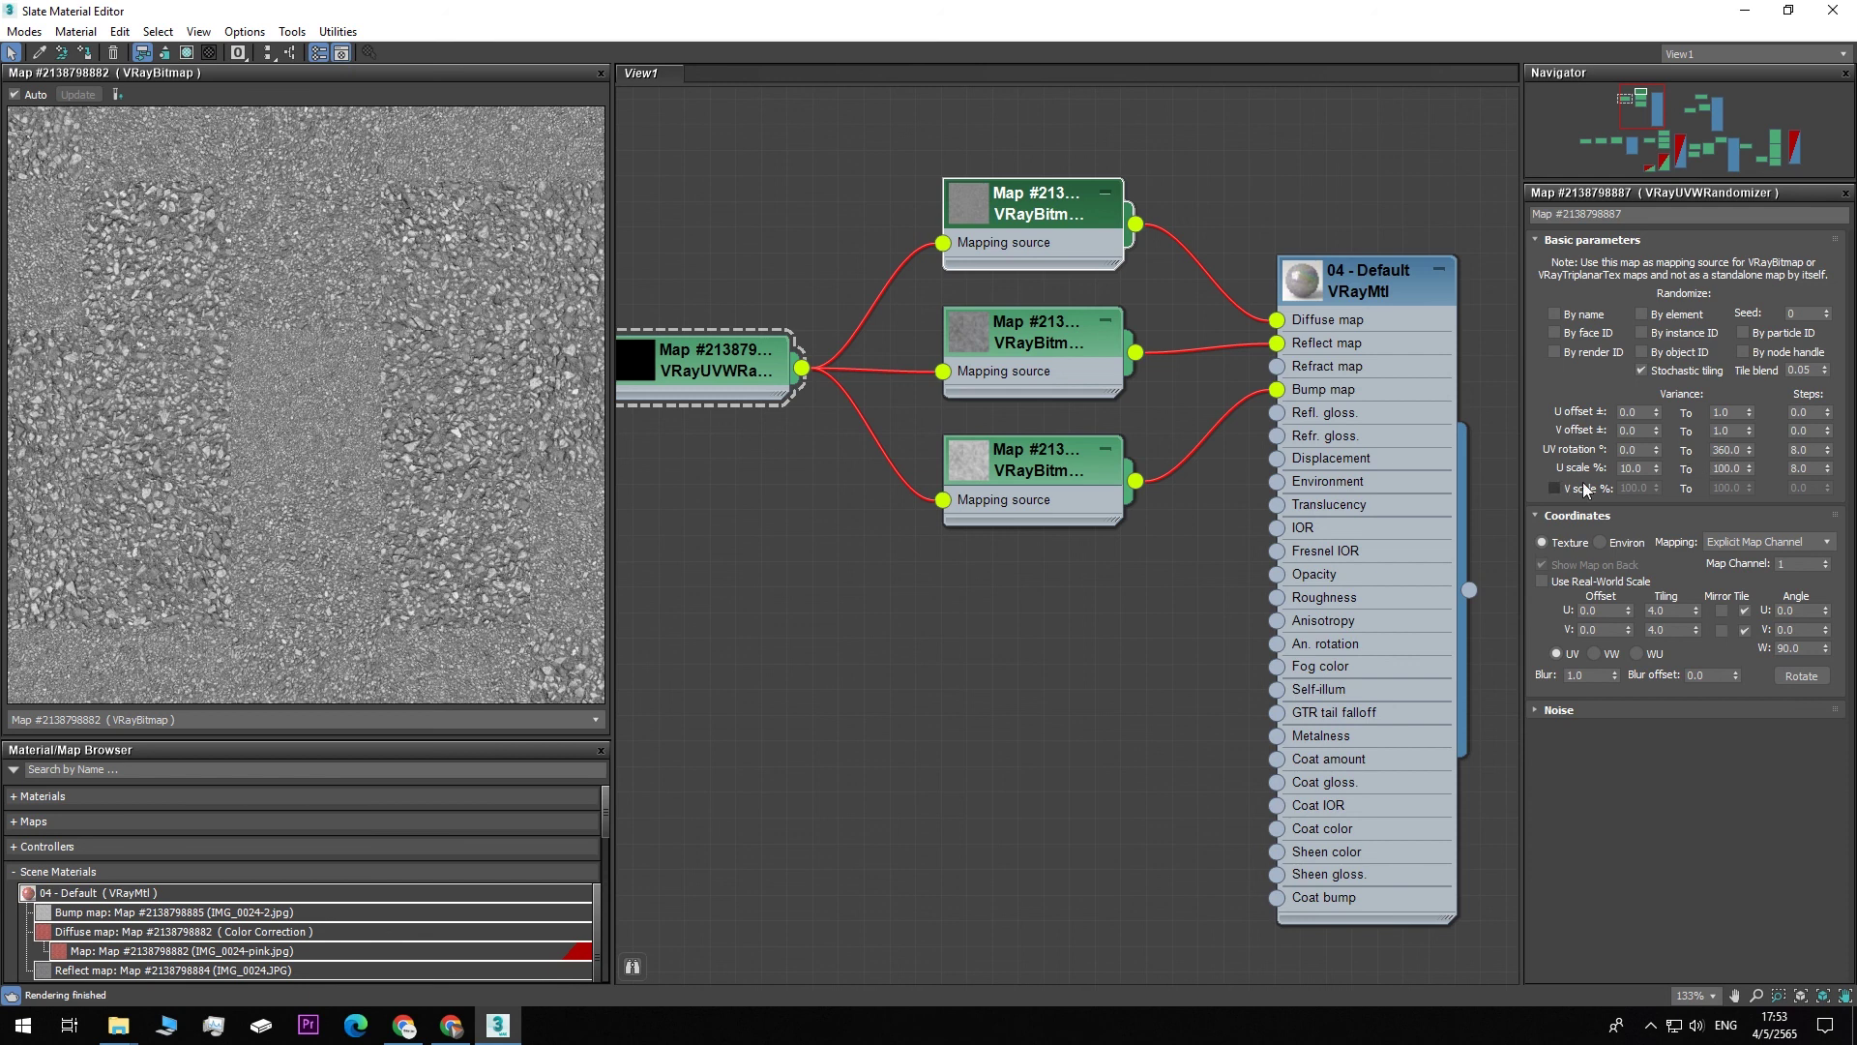
pyautogui.doubleClick(1635, 468)
pyautogui.write('50')
pyautogui.press('Return')
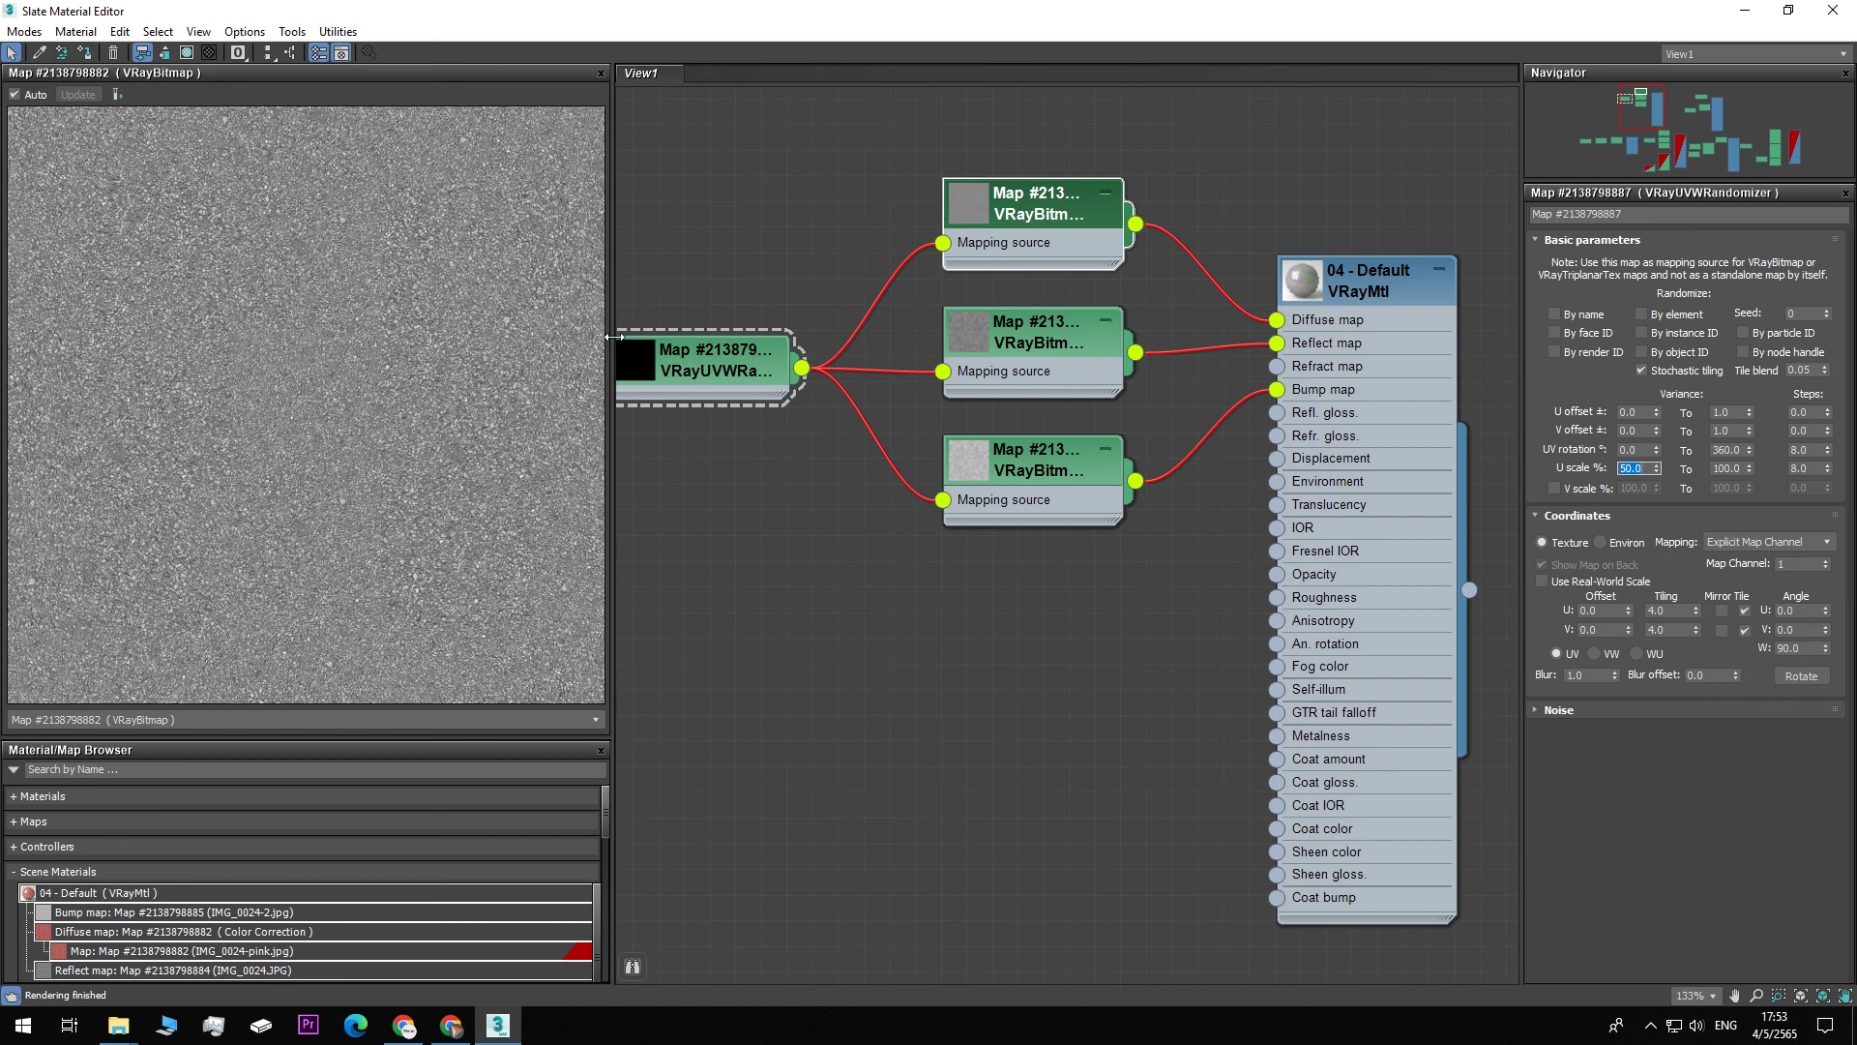
# - Enlarge the asphalt preview to check for tile repetition, reduce it again, and review the randomizer's node connections to the VRayMtl
pyautogui.moveTo(613, 340); pyautogui.dragTo(765, 351)
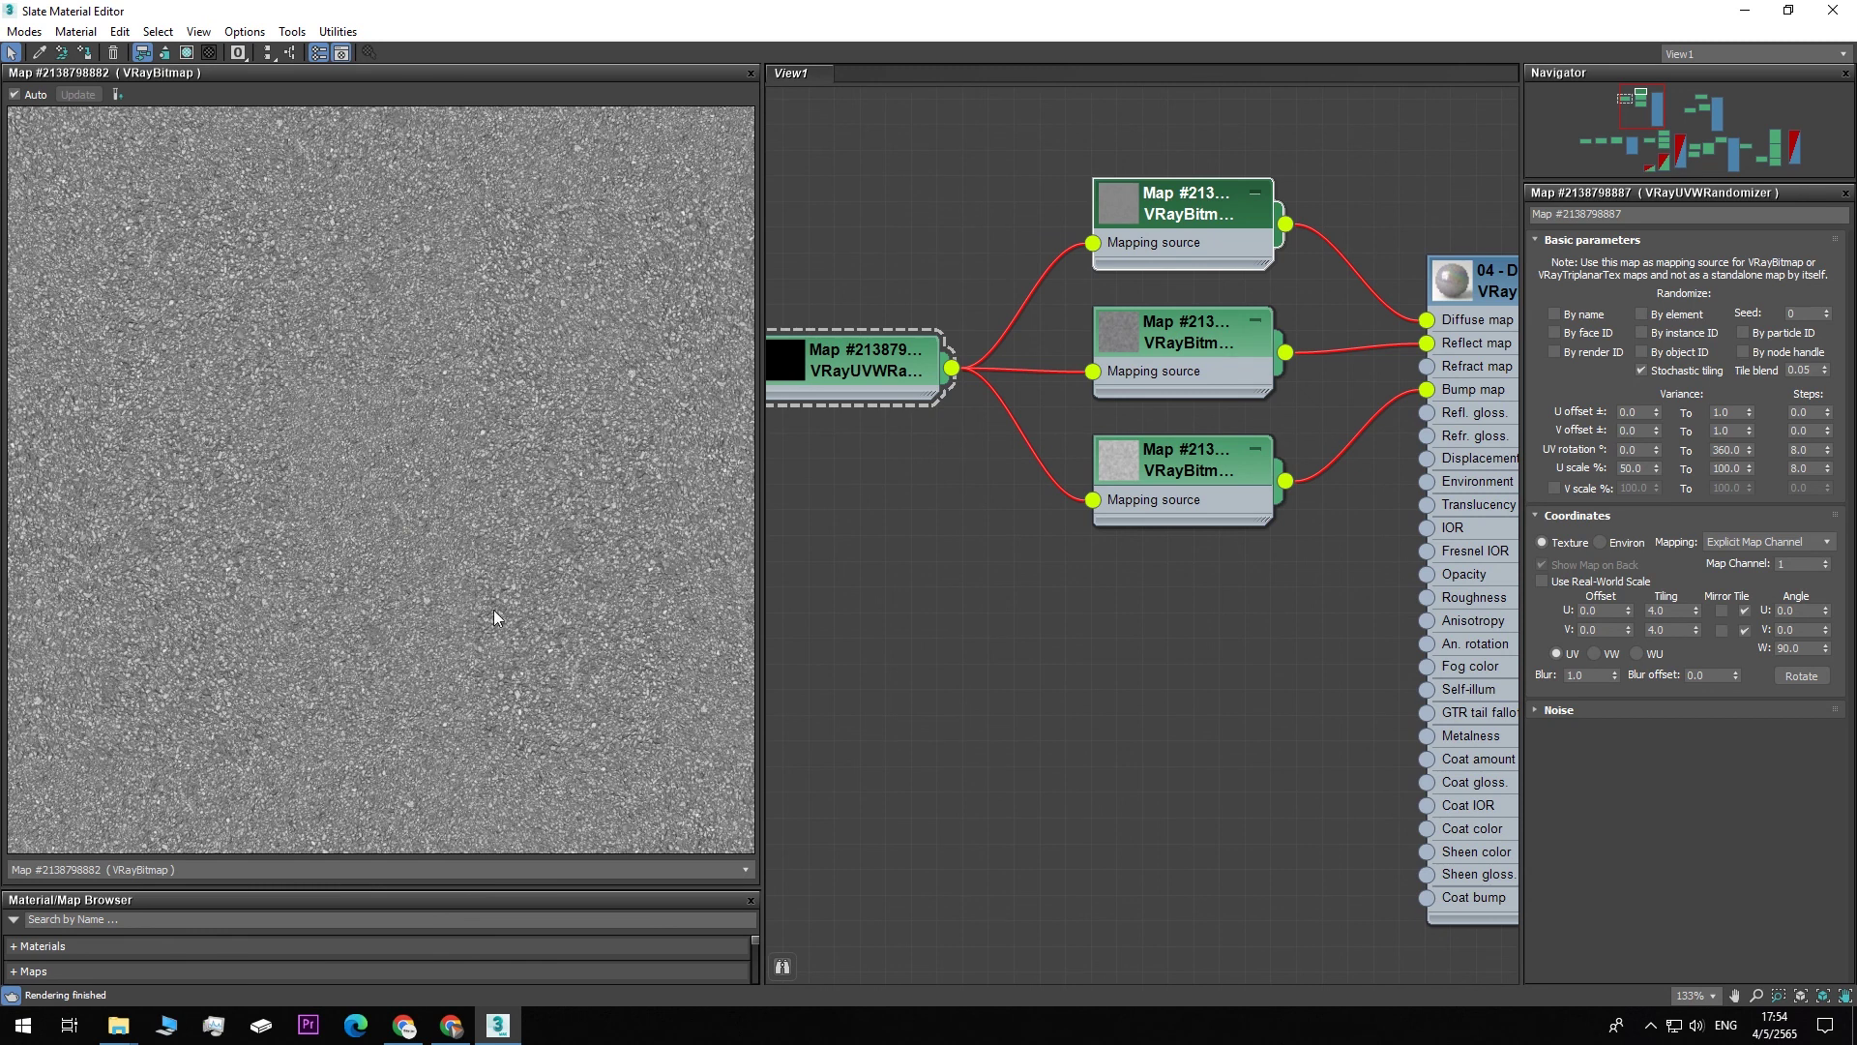
pyautogui.moveTo(766, 480); pyautogui.dragTo(577, 478)
pyautogui.press('Escape')
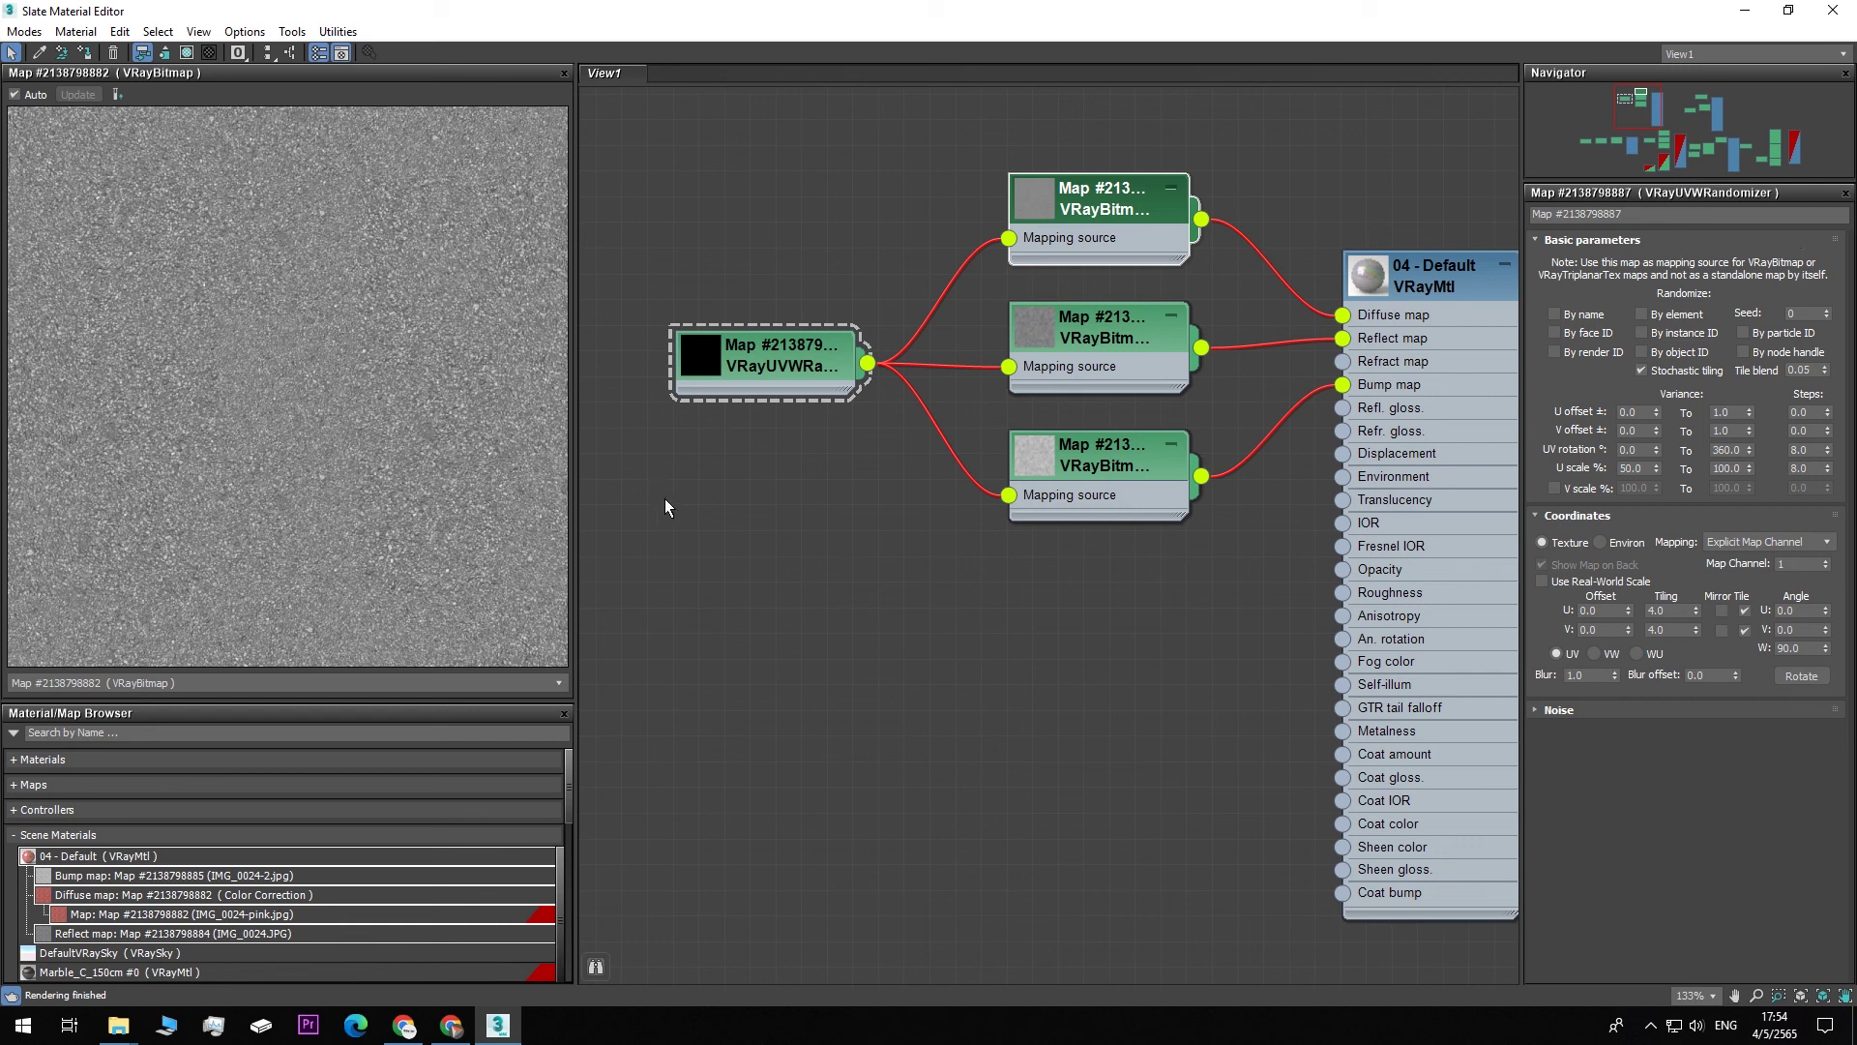
pyautogui.moveTo(1436, 274); pyautogui.dragTo(1168, 339, button='middle')
pyautogui.scroll(-3, 1168, 338)
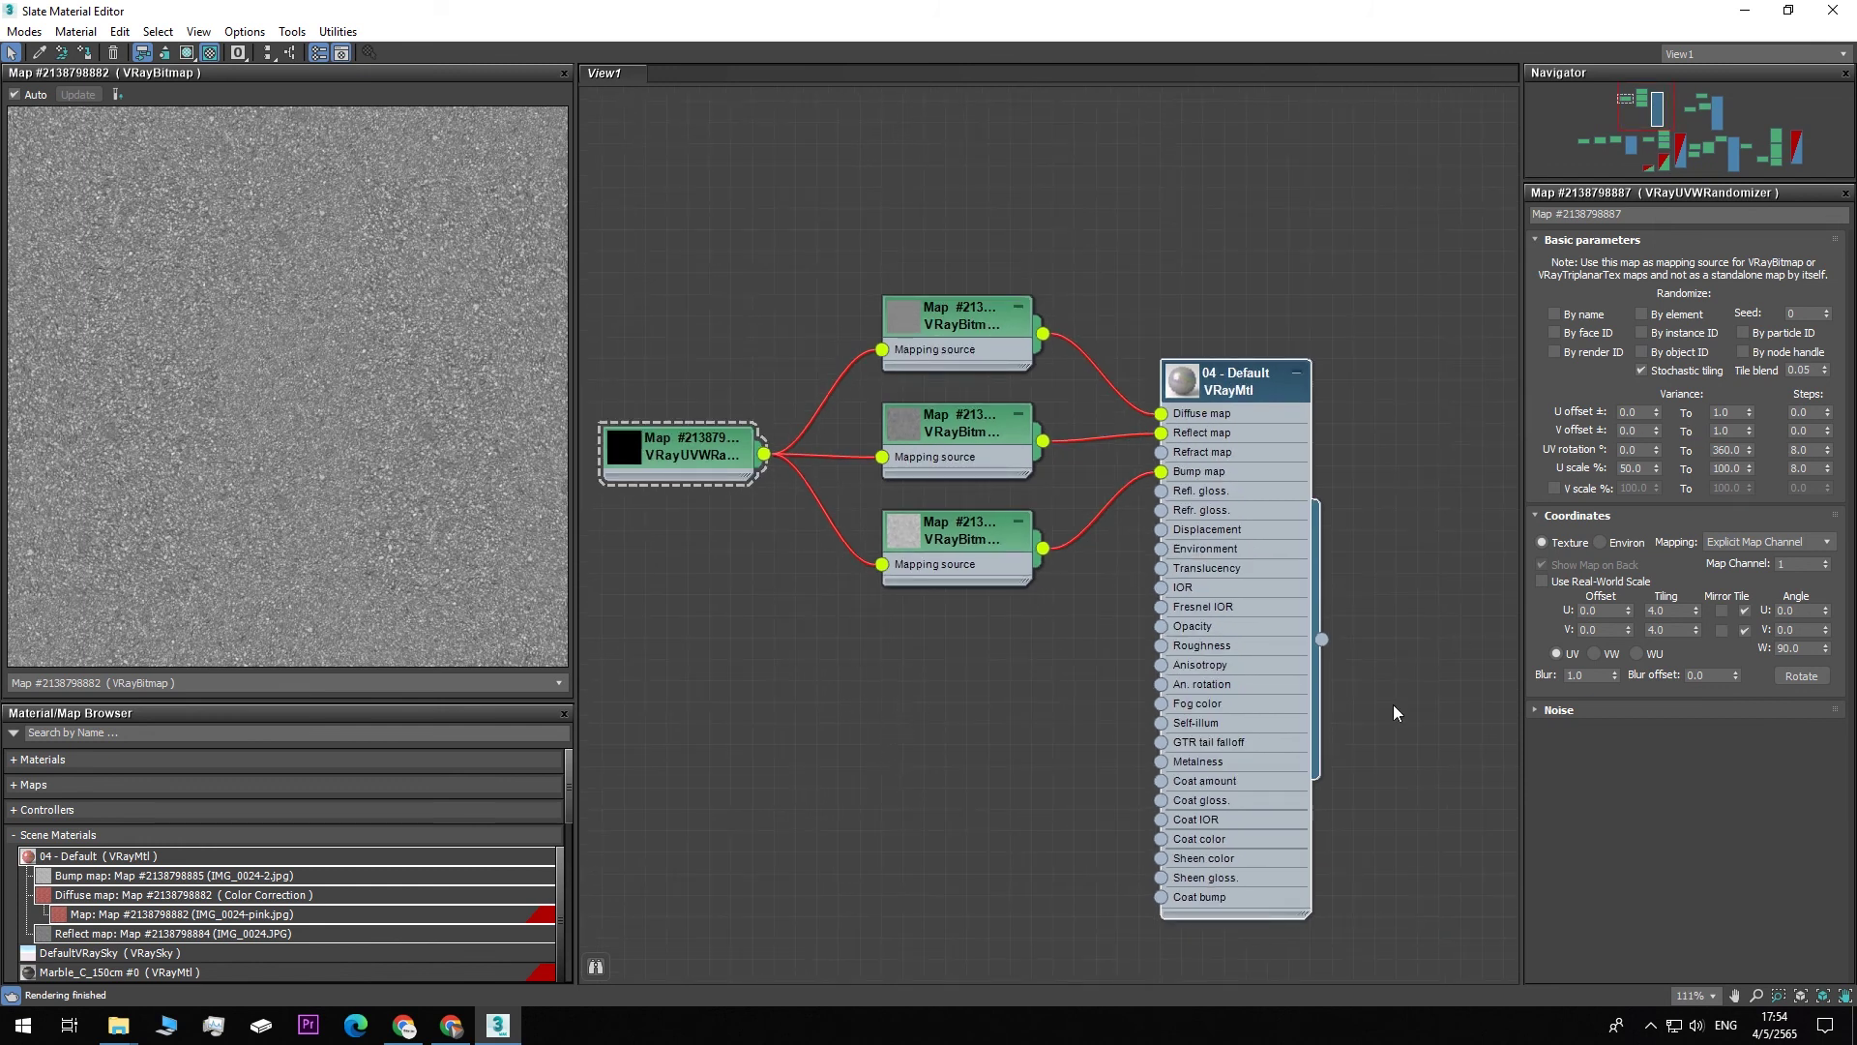
pyautogui.moveTo(1227, 395); pyautogui.dragTo(1271, 352, button='middle')
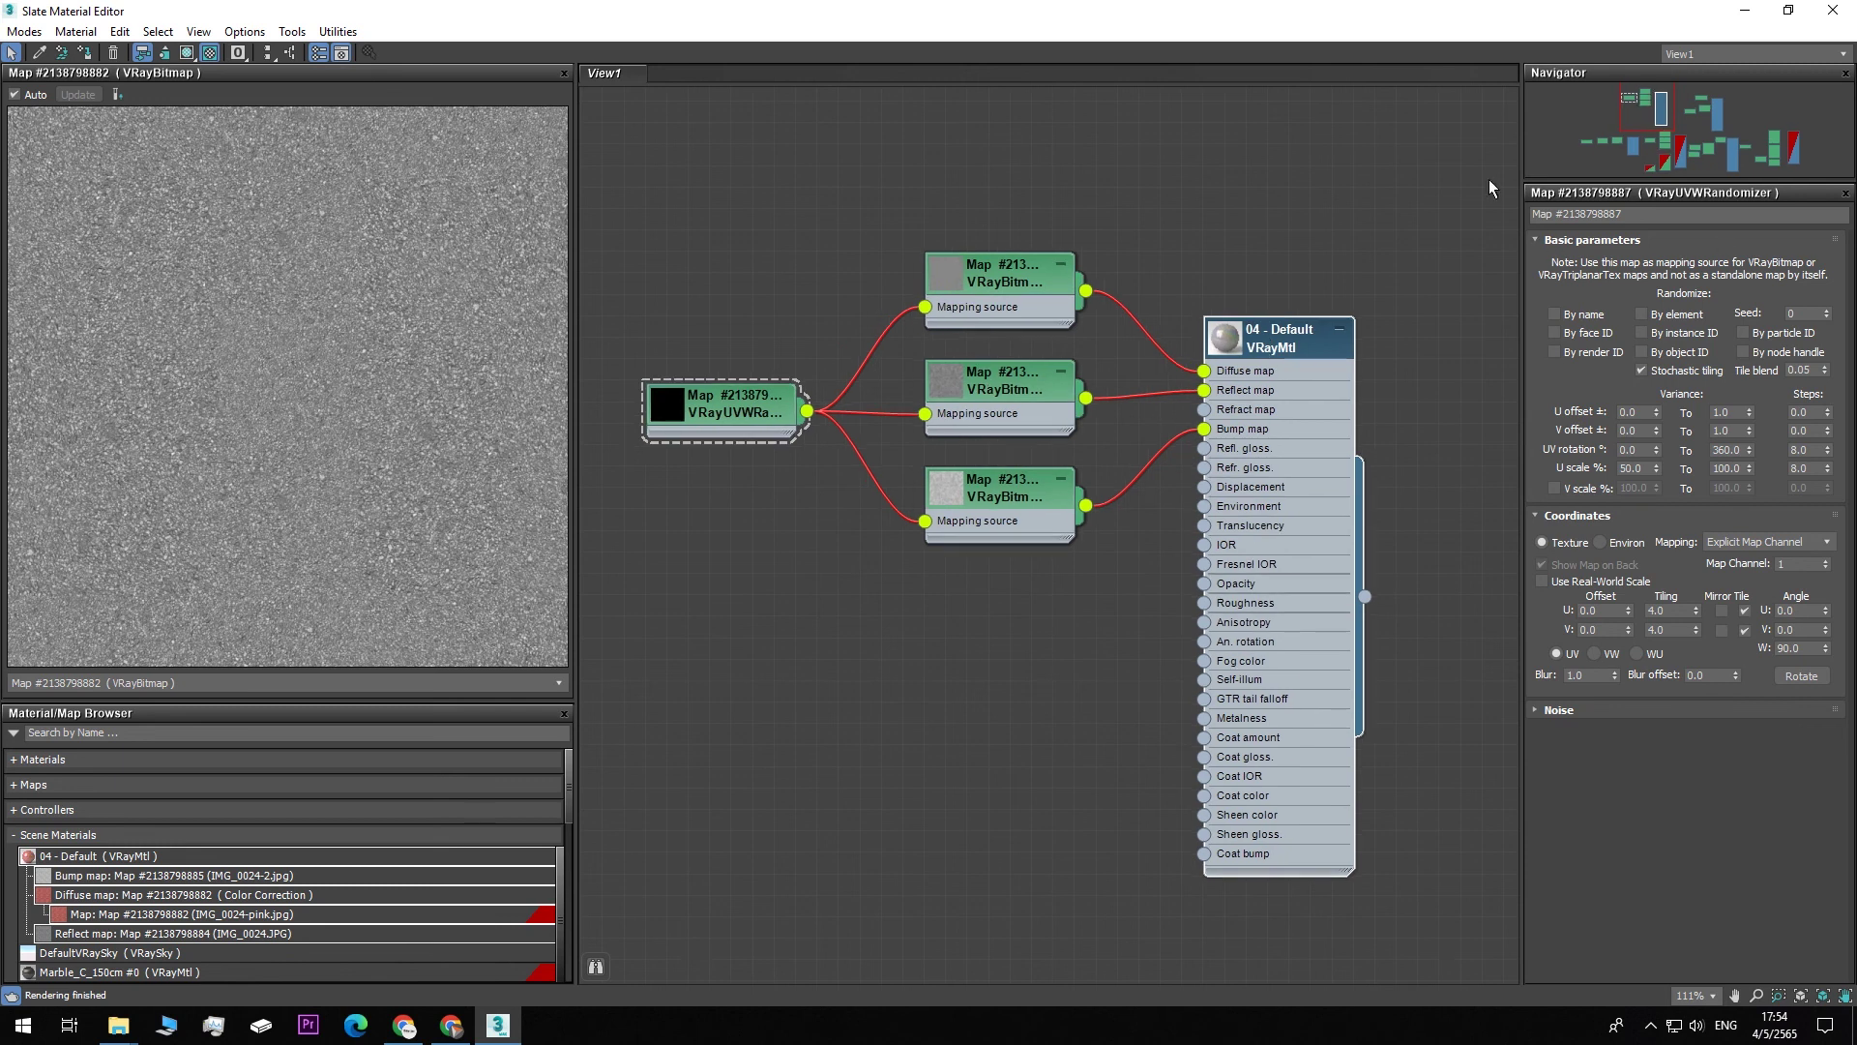
pyautogui.moveTo(1132, 238); pyautogui.dragTo(1101, 288, button='middle')
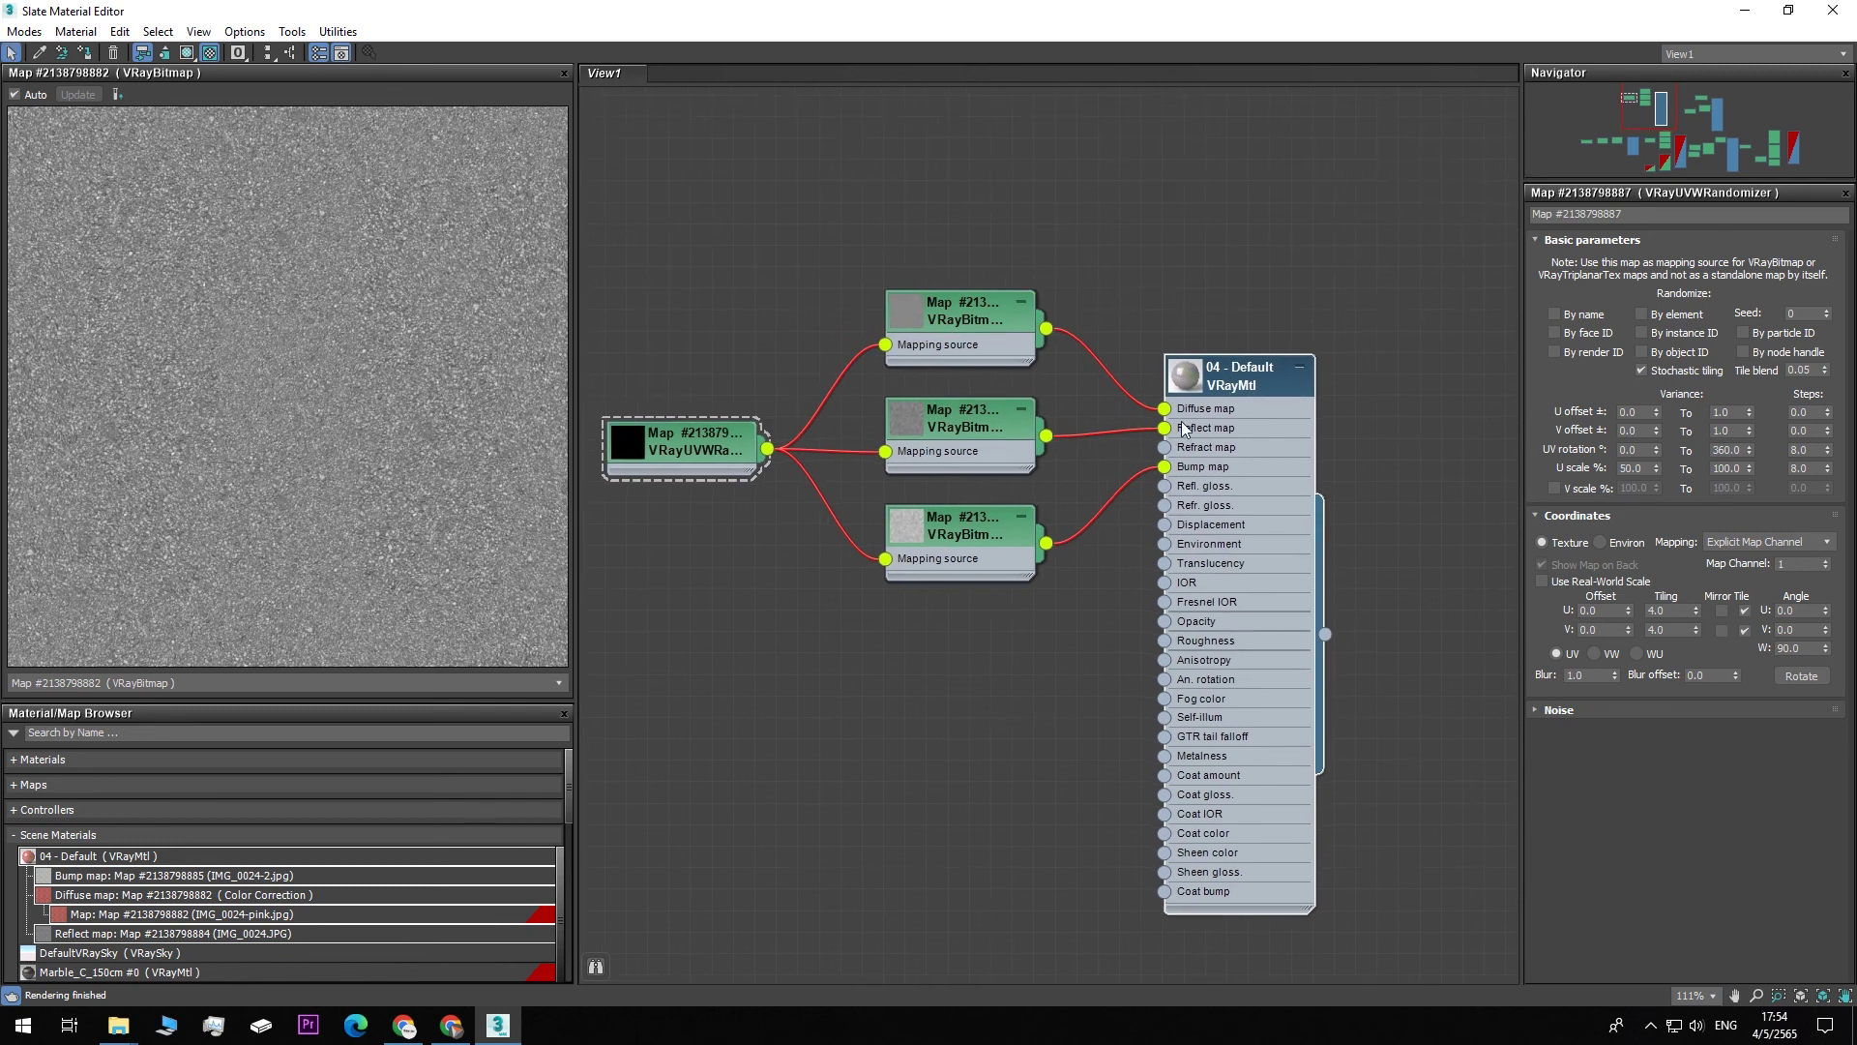
pyautogui.moveTo(1016, 606); pyautogui.dragTo(1021, 608, button='middle')
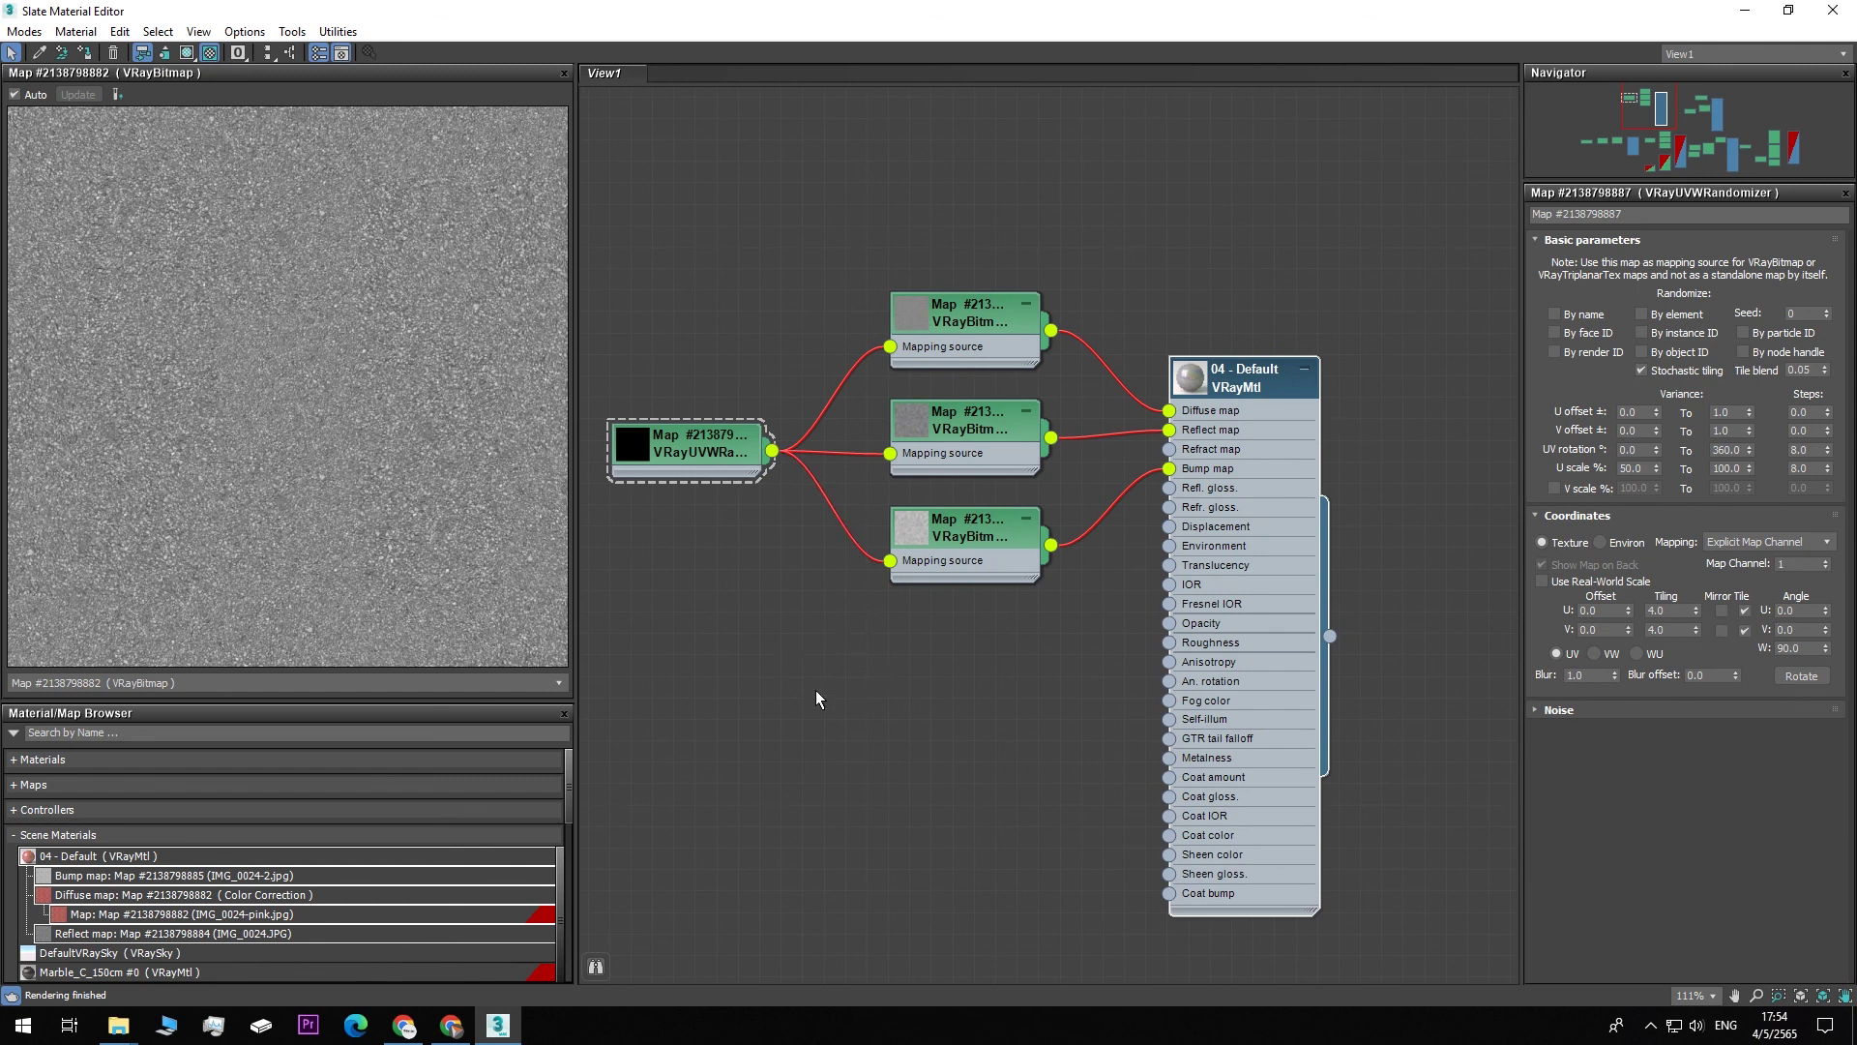
pyautogui.moveTo(1038, 676); pyautogui.dragTo(1057, 678, button='middle')
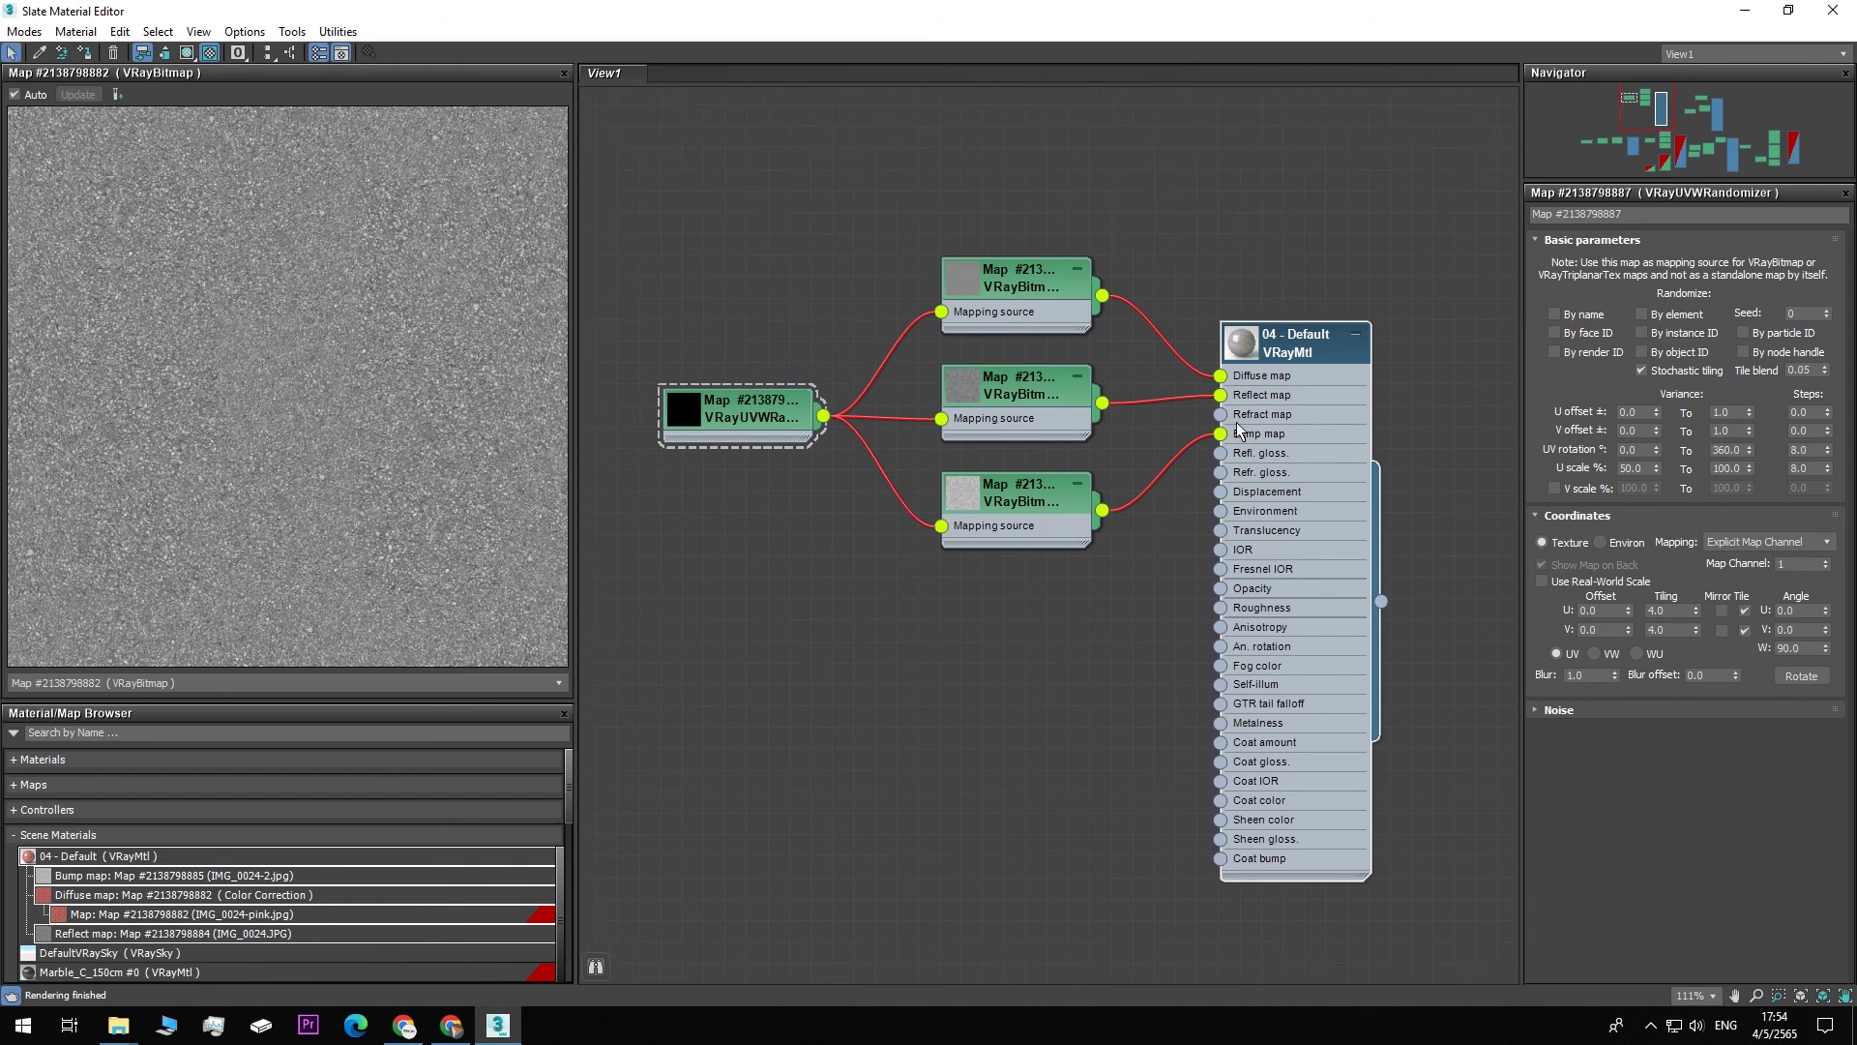
# - Switch from the Slate Material Editor to the Compact Material Editor
pyautogui.click(26, 32)
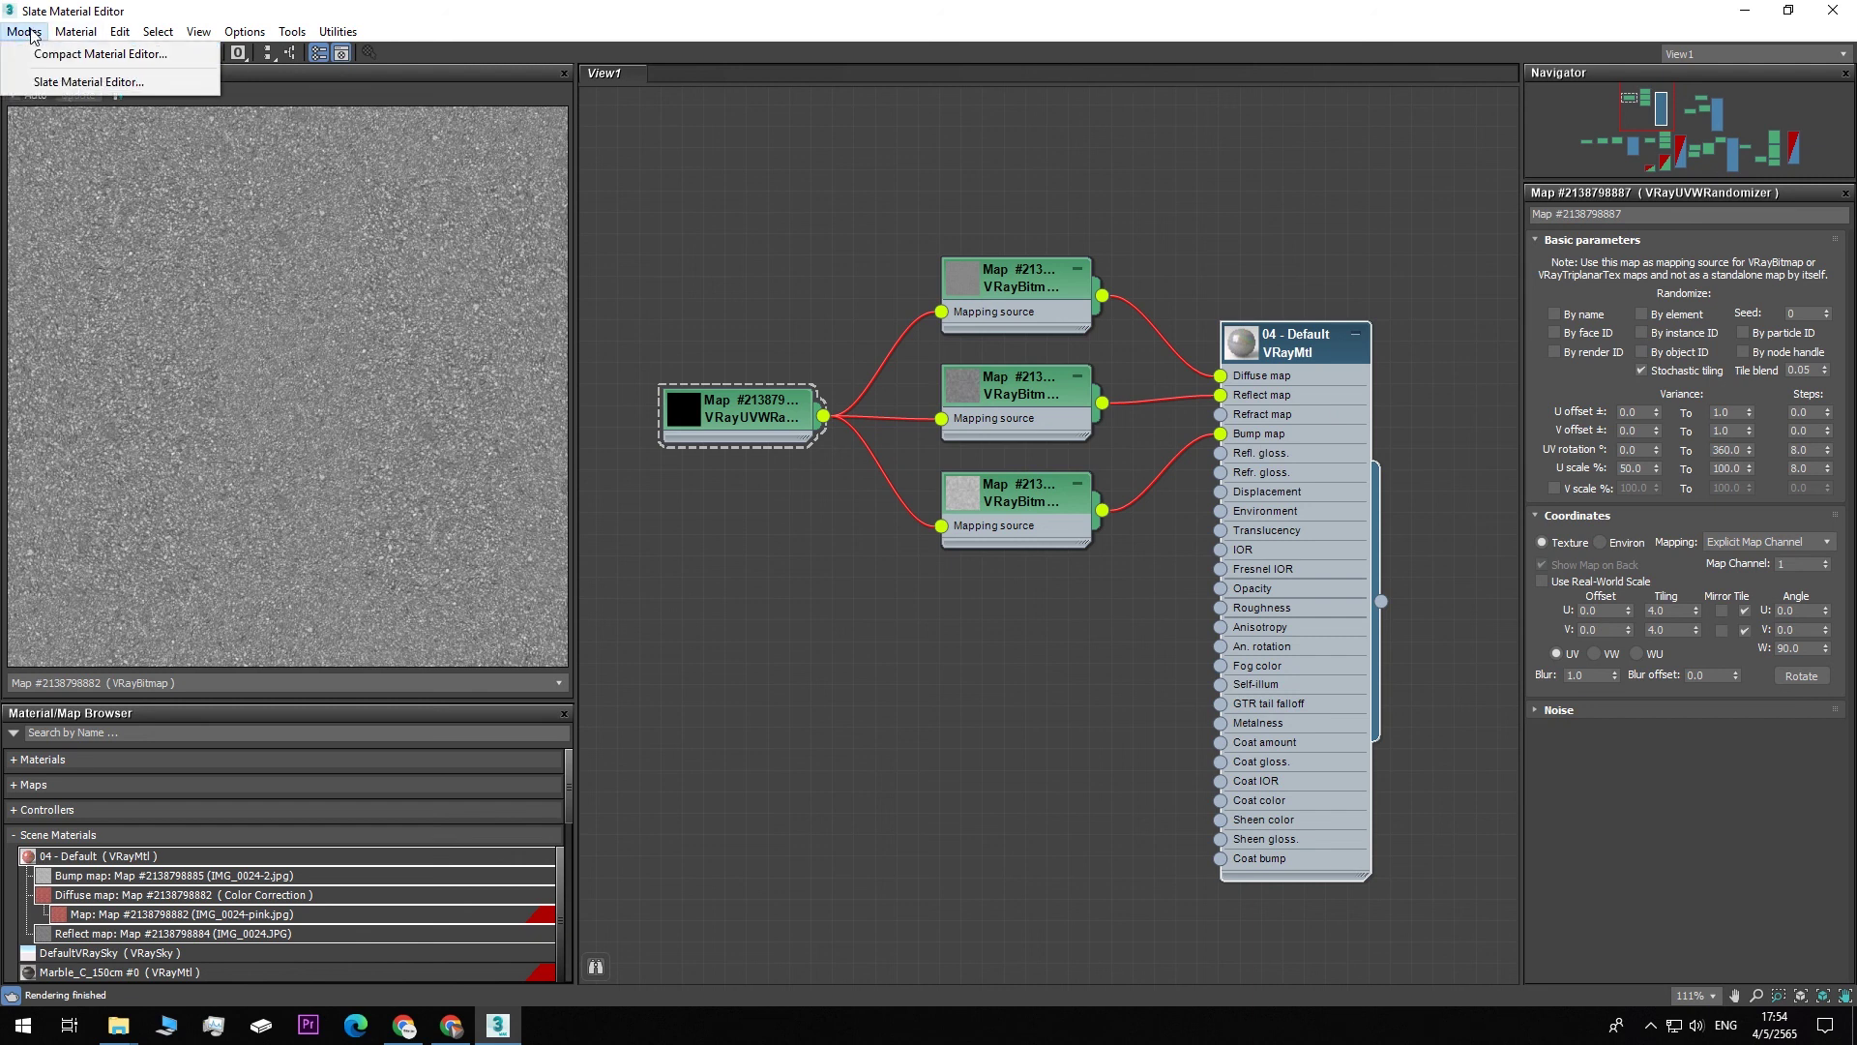
pyautogui.click(80, 56)
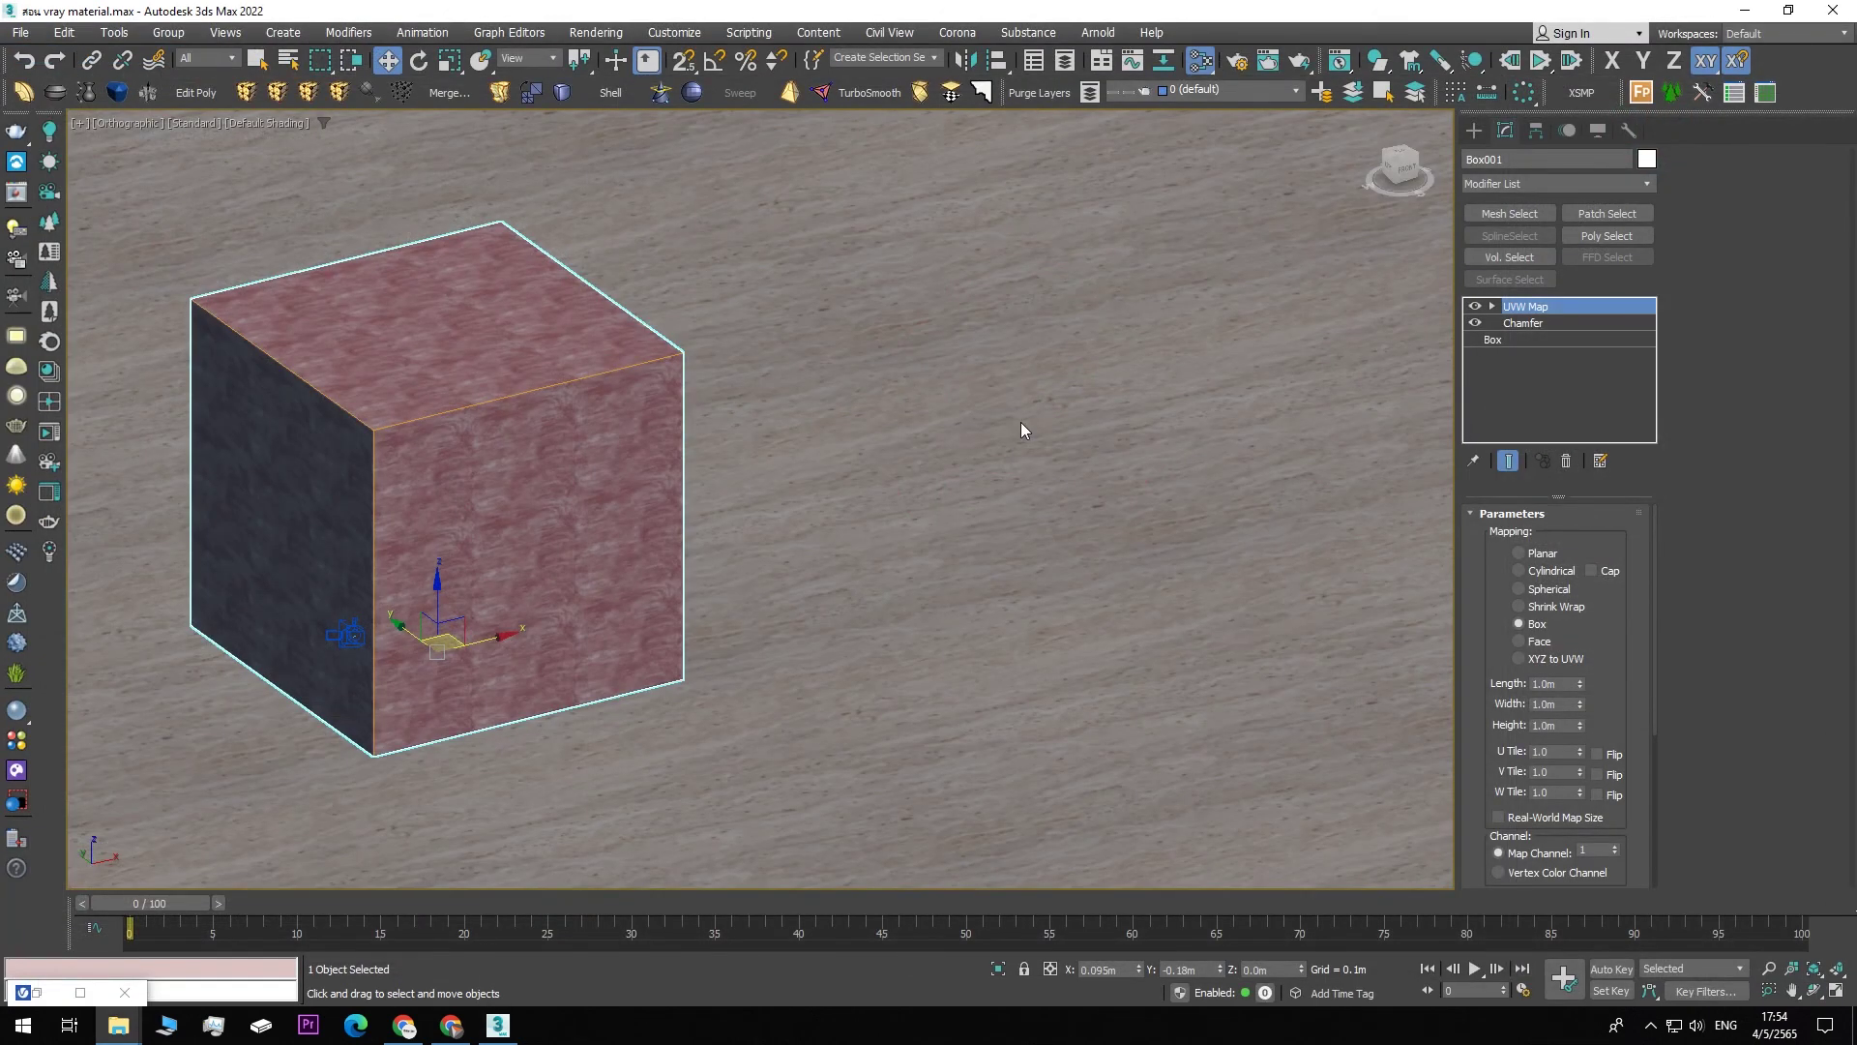